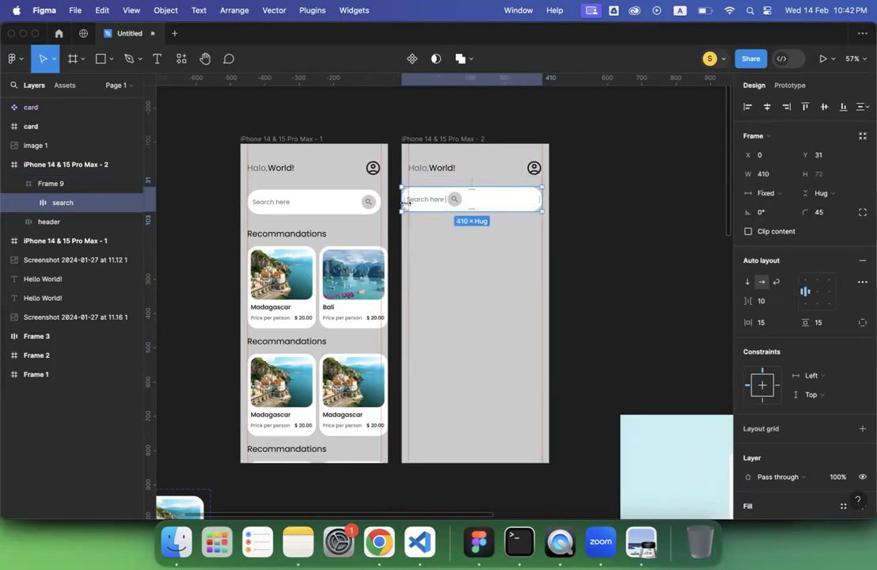
# Resize the search bar on the second phone screen to 390 wide within the margins and set its item spacing to Auto.
pyautogui.moveTo(402, 201); pyautogui.dragTo(409, 201)
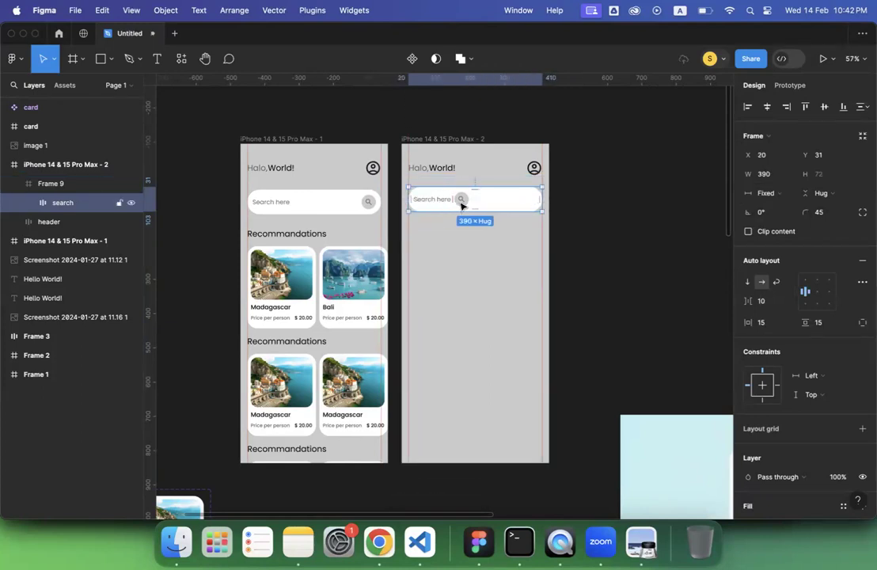
pyautogui.click(764, 302)
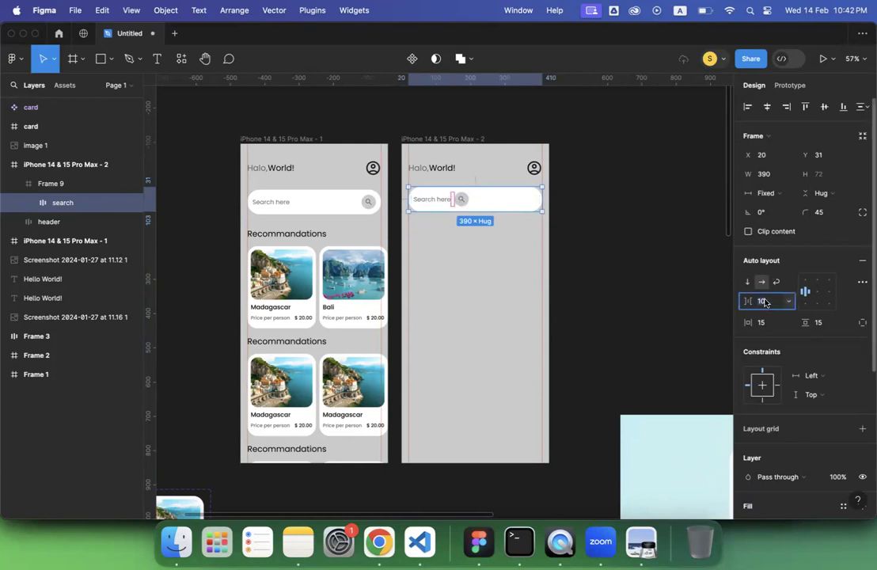
pyautogui.write('Auto')
pyautogui.press('Return')
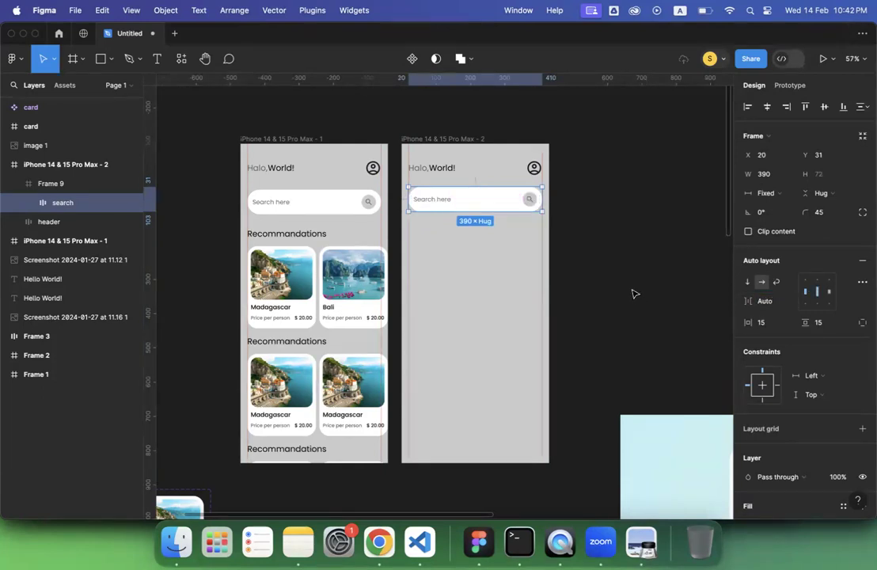
pyautogui.click(633, 292)
pyautogui.click(448, 270)
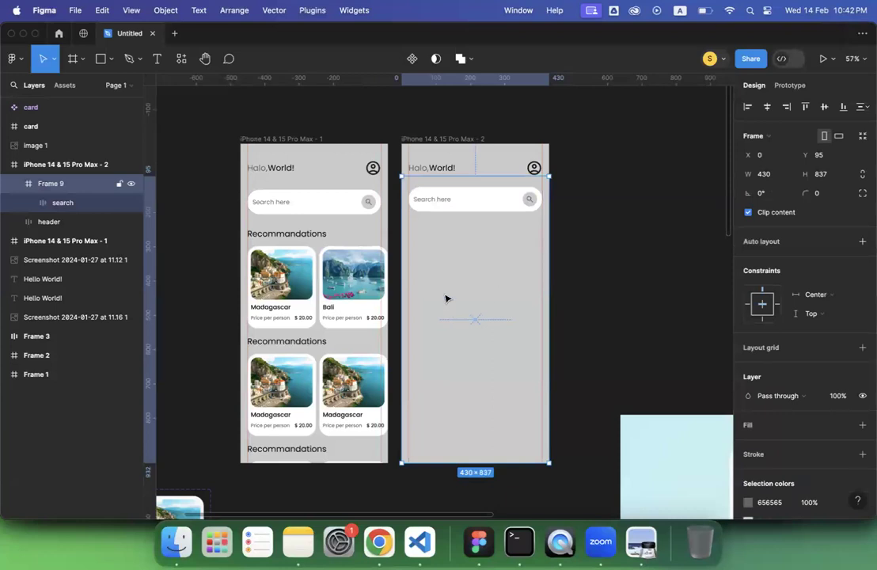
# Switch to Google Maps in Chrome and frame the wider region around Badulla and Lunugala with no place selected.
pyautogui.click(378, 543)
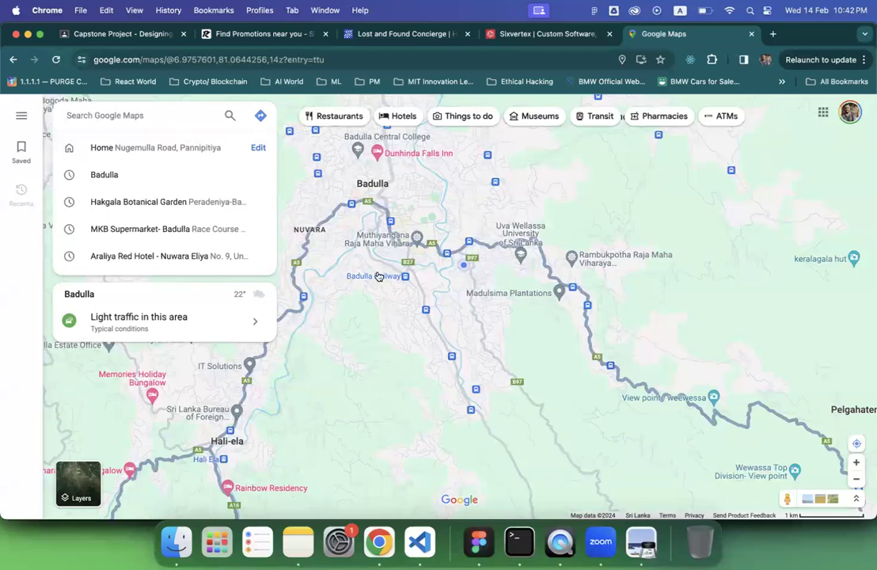
pyautogui.scroll(-5, 378, 277)
pyautogui.scroll(-3, 379, 276)
pyautogui.click(475, 247)
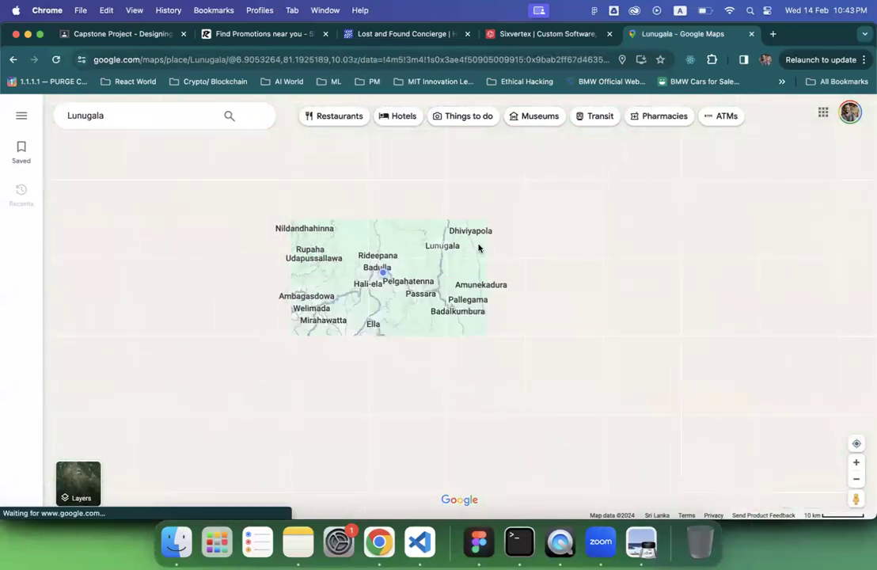
pyautogui.scroll(2, 467, 263)
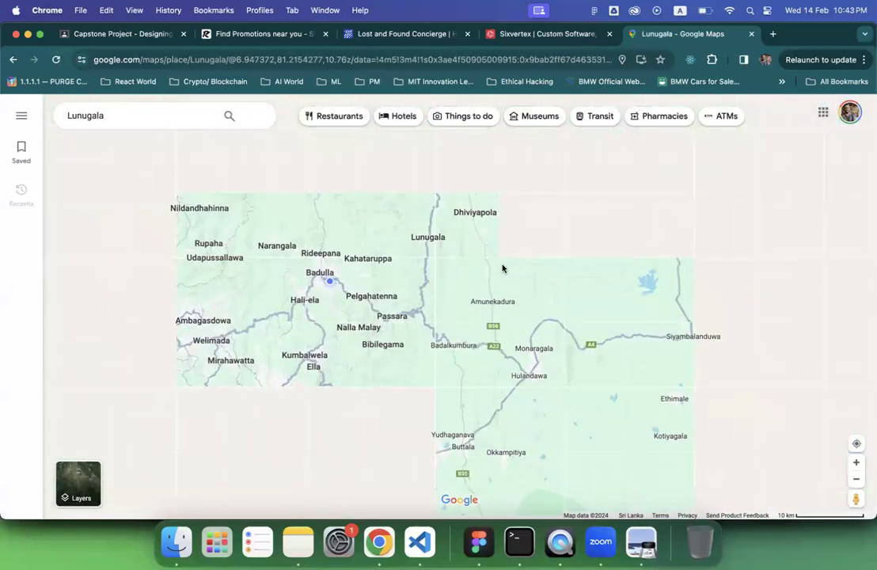
pyautogui.moveTo(579, 304); pyautogui.dragTo(440, 335)
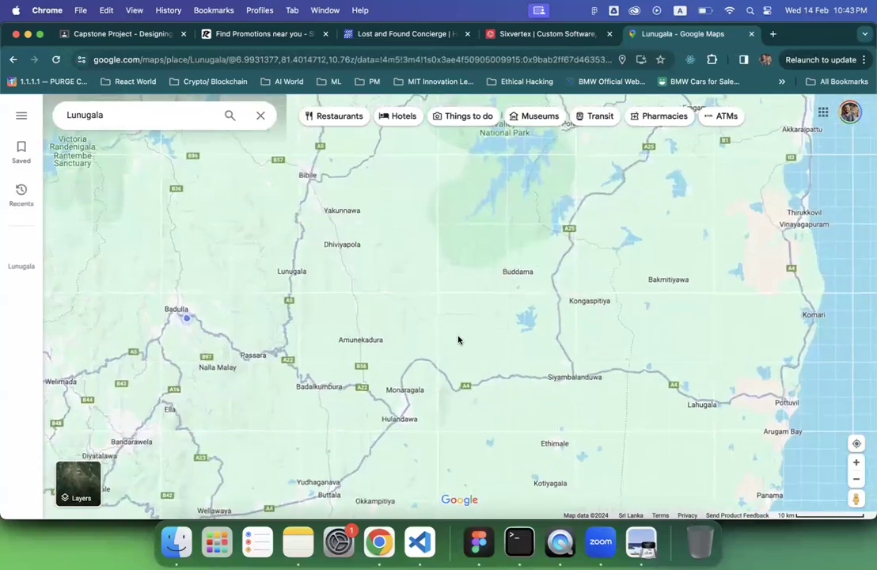
pyautogui.scroll(-5, 457, 282)
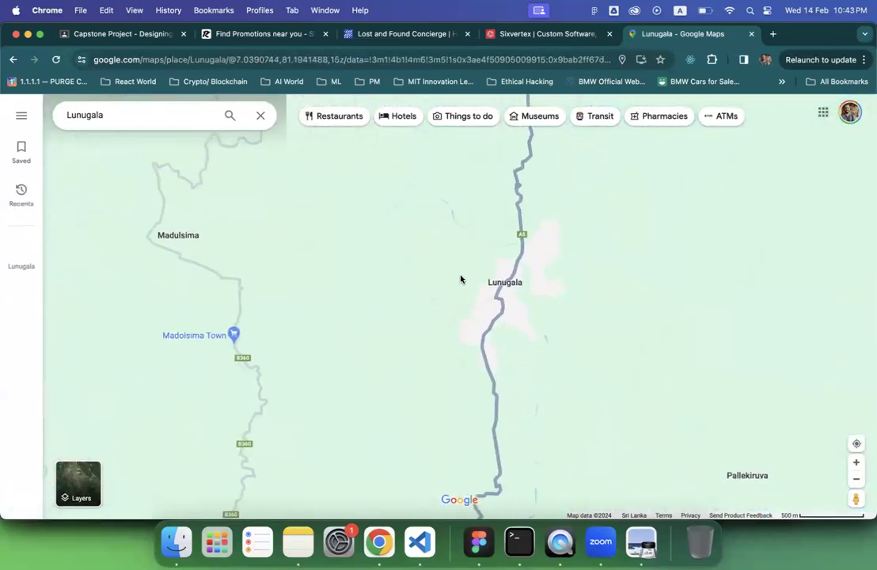
pyautogui.scroll(-5, 460, 279)
pyautogui.click(460, 277)
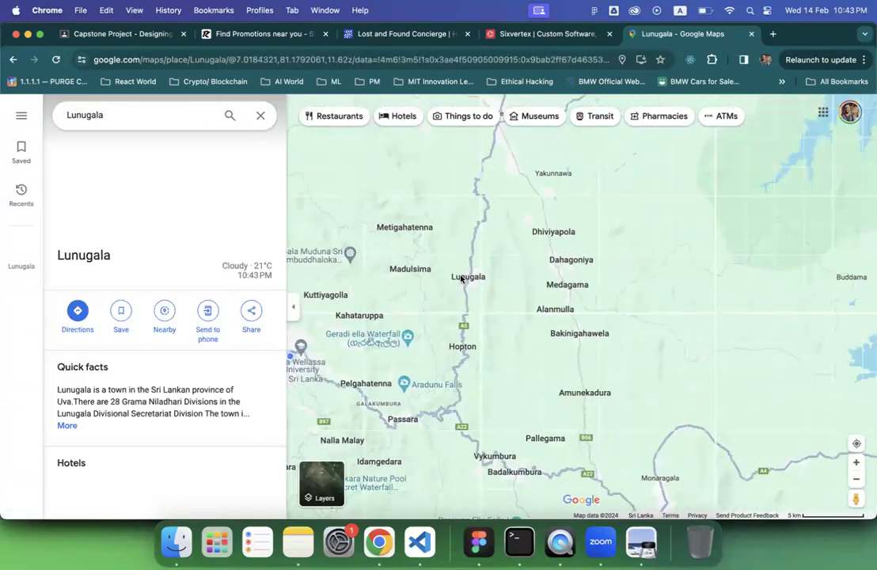
pyautogui.click(261, 117)
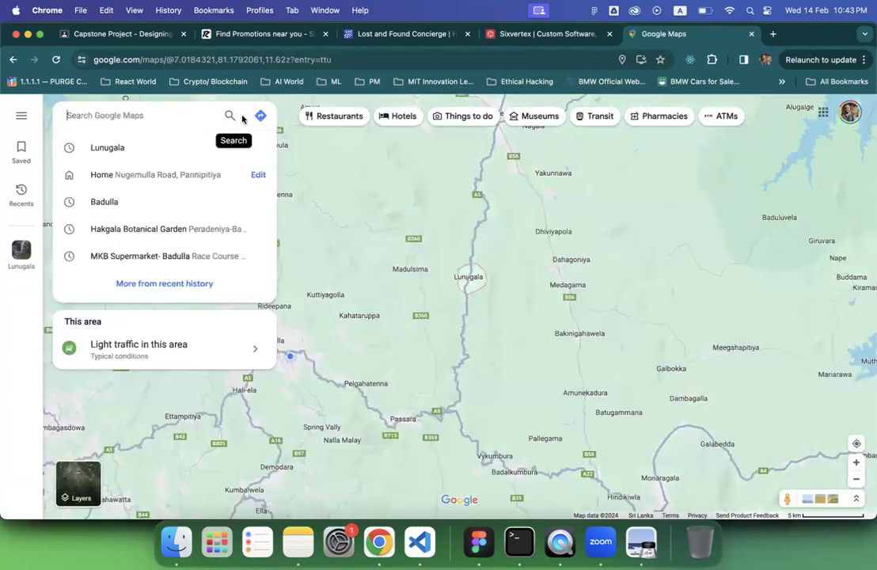
pyautogui.click(349, 213)
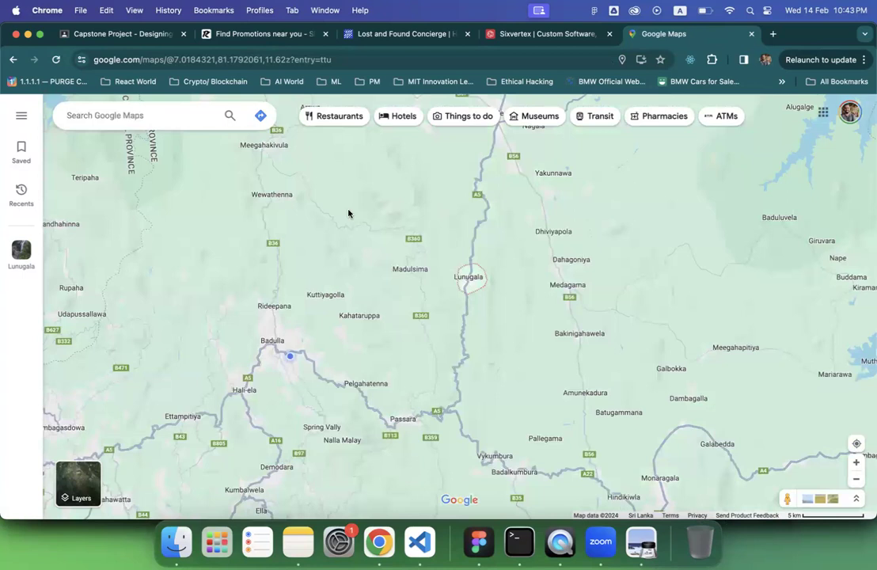
# Capture a screenshot of the map area without the search box and save it.
pyautogui.press('super+shift+4')
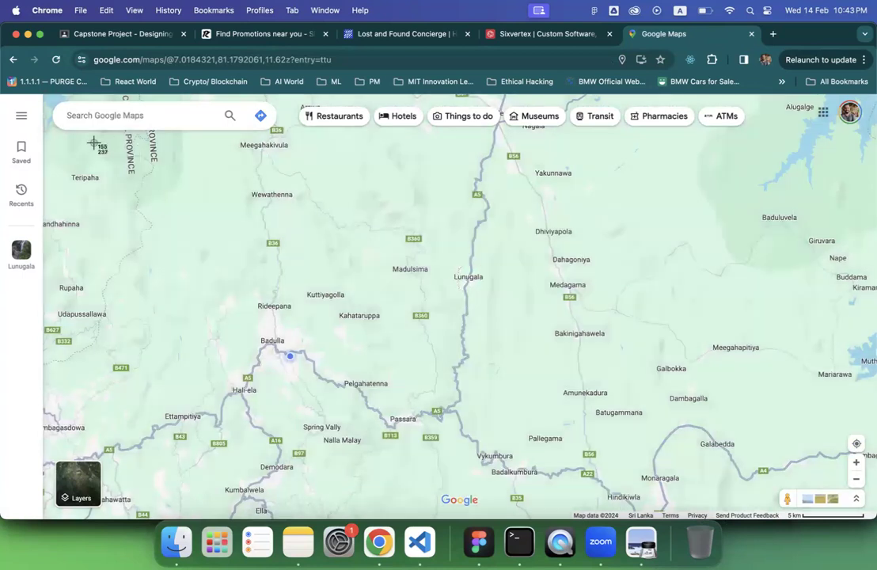
pyautogui.moveTo(92, 143); pyautogui.dragTo(853, 455)
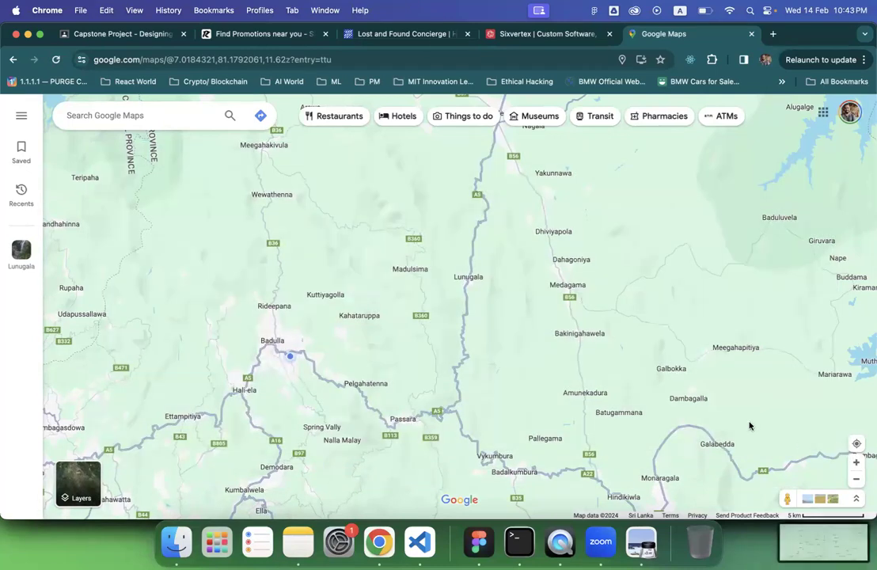
pyautogui.click(830, 551)
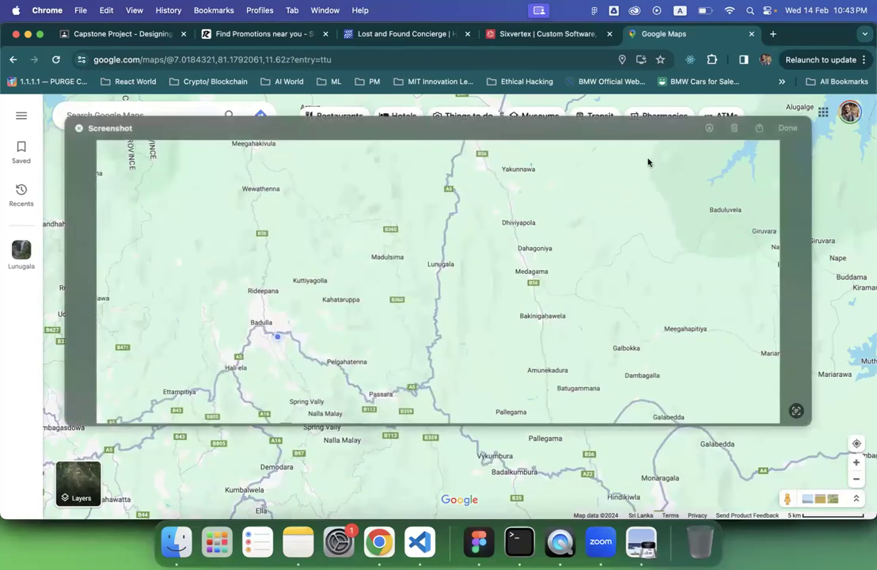
pyautogui.click(787, 128)
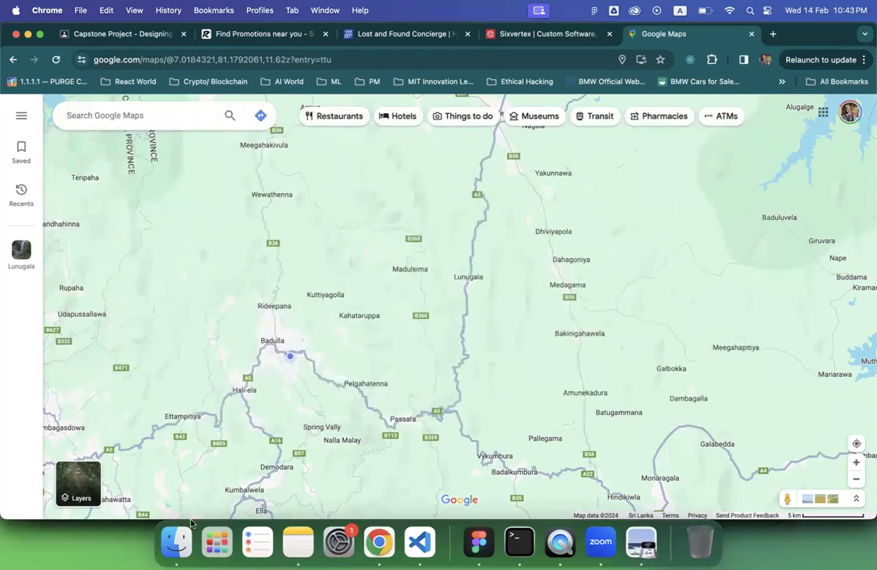
# Switch to Finder, copy the new map screenshot from the Desktop folder and minimize the Finder window.
pyautogui.click(182, 546)
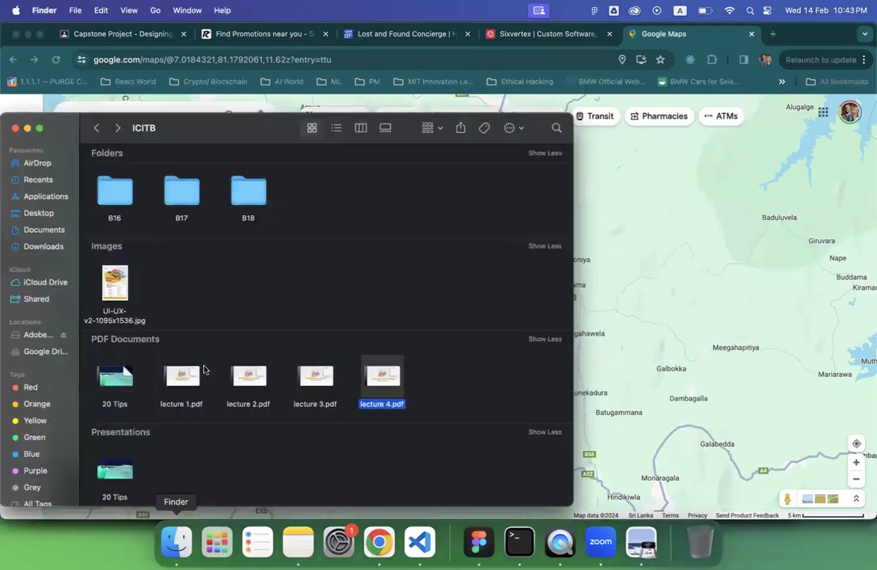
pyautogui.click(38, 213)
pyautogui.scroll(15, 153, 204)
pyautogui.click(118, 185)
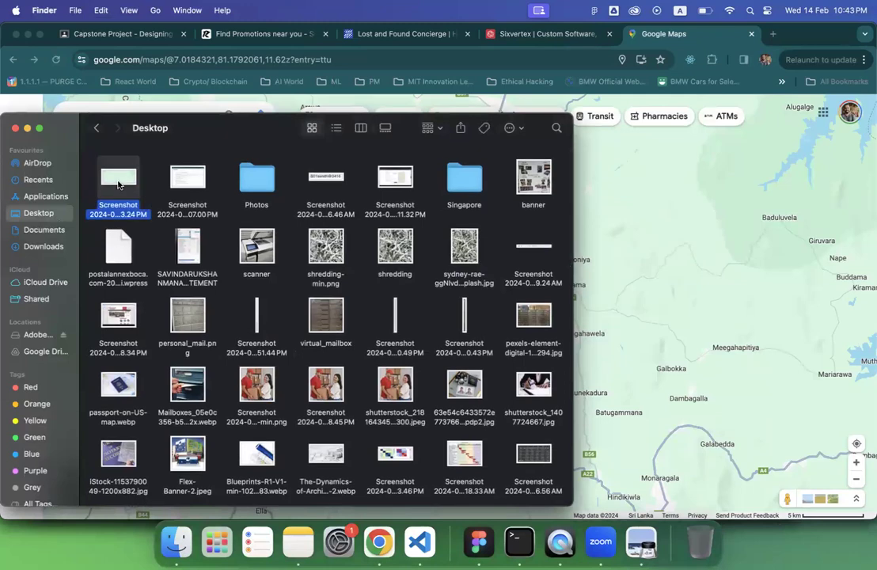
pyautogui.click(27, 129)
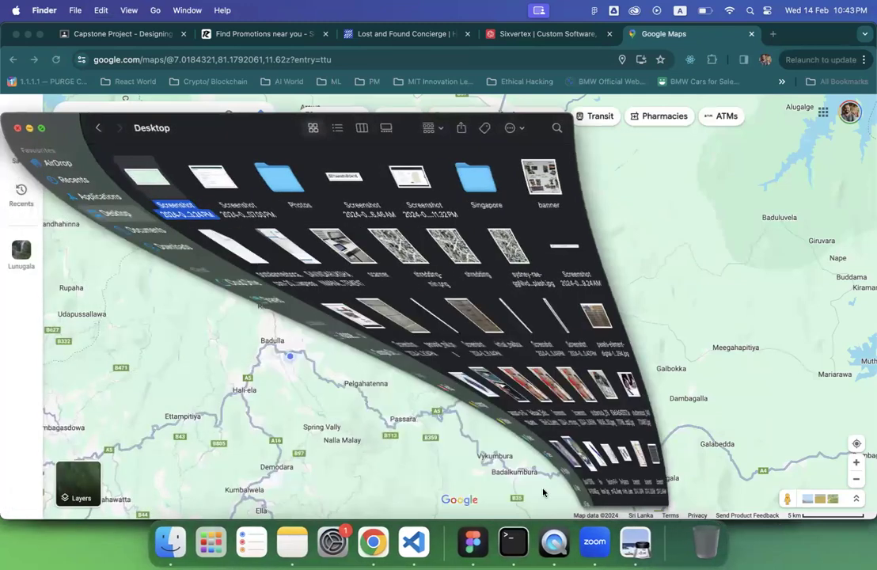
# Switch to Figma, paste the map screenshot into Frame 9 and enlarge it proportionally to about 1991 × 826.
pyautogui.click(459, 541)
pyautogui.press('super+v')
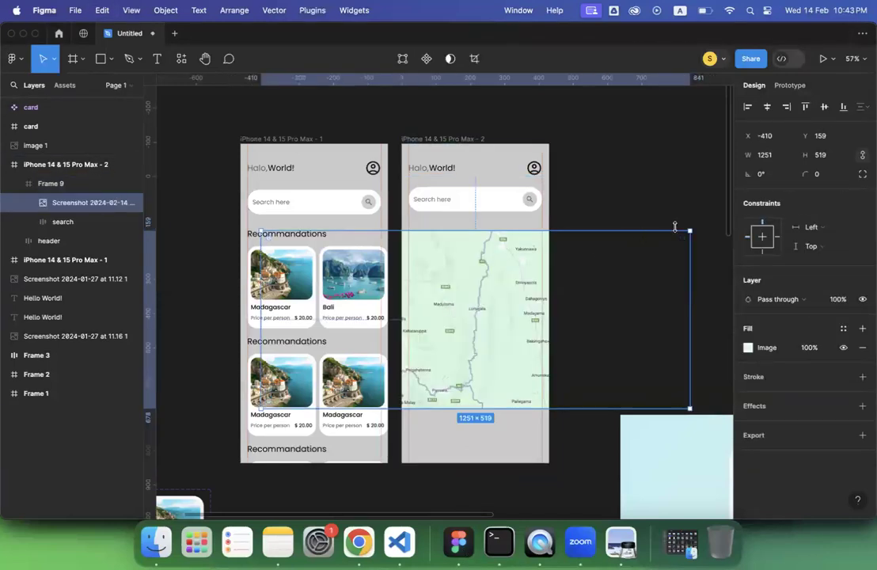
pyautogui.moveTo(690, 231); pyautogui.dragTo(648, 186)
pyautogui.scroll(-5, 368, 336)
pyautogui.hscroll(-5, 368, 337)
pyautogui.scroll(-2, 366, 331)
pyautogui.hscroll(-3, 366, 331)
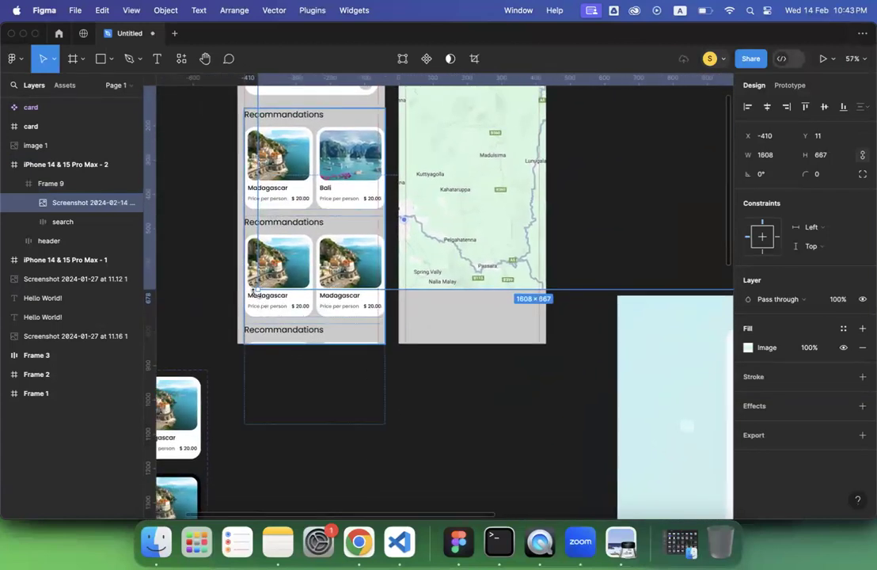
pyautogui.moveTo(258, 290); pyautogui.dragTo(260, 347)
pyautogui.scroll(-5, 550, 270)
pyautogui.scroll(3, 551, 270)
pyautogui.hscroll(2, 551, 270)
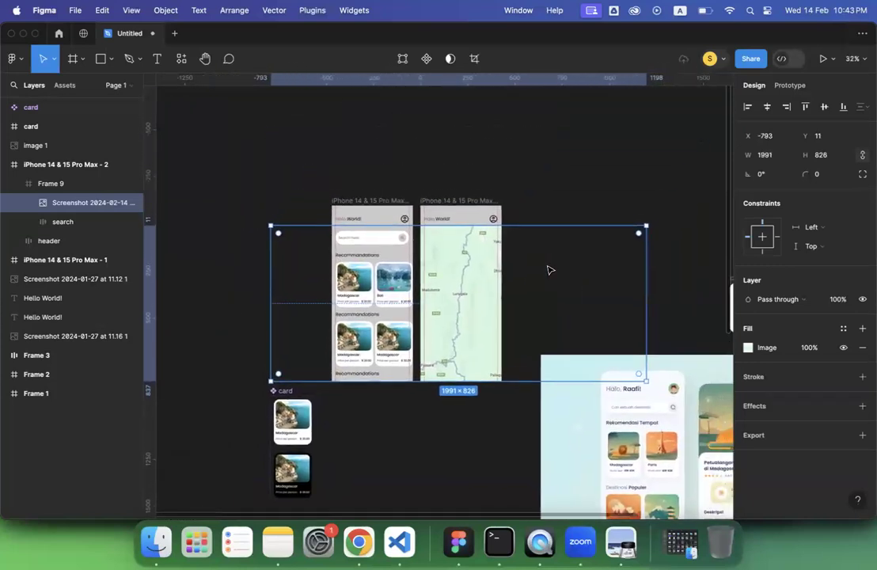
# Reorder the layers in Frame 9 so the search bar sits above the map screenshot.
pyautogui.moveTo(41, 225); pyautogui.dragTo(65, 198)
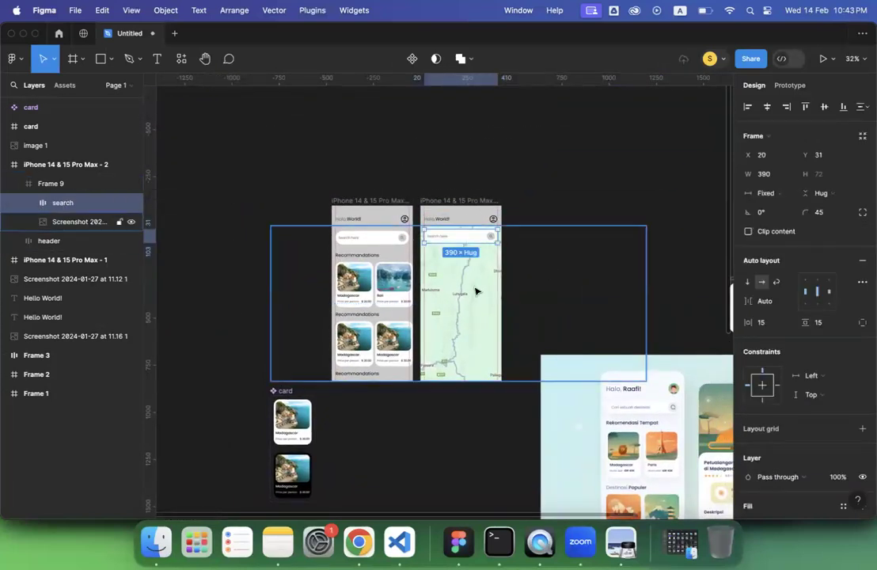
pyautogui.scroll(8, 470, 298)
pyautogui.scroll(-5, 470, 299)
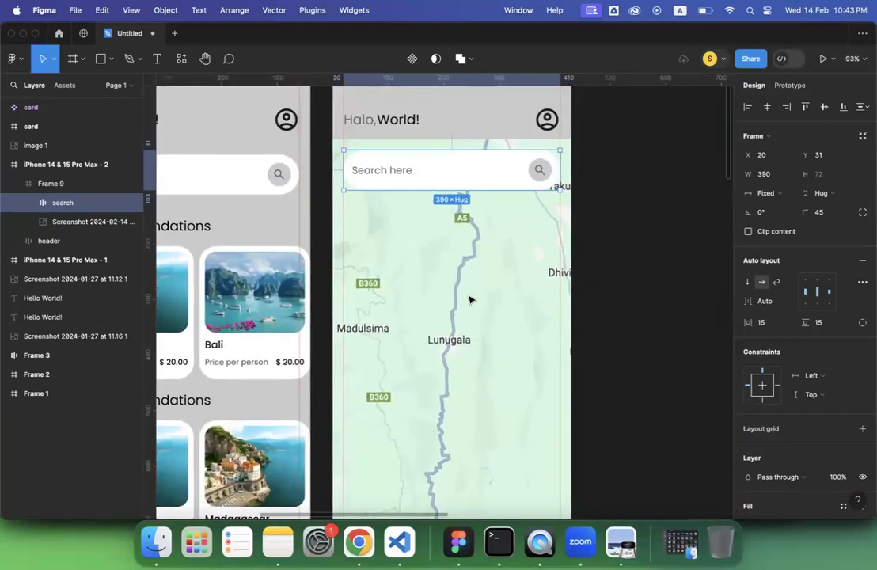
pyautogui.scroll(-4, 766, 368)
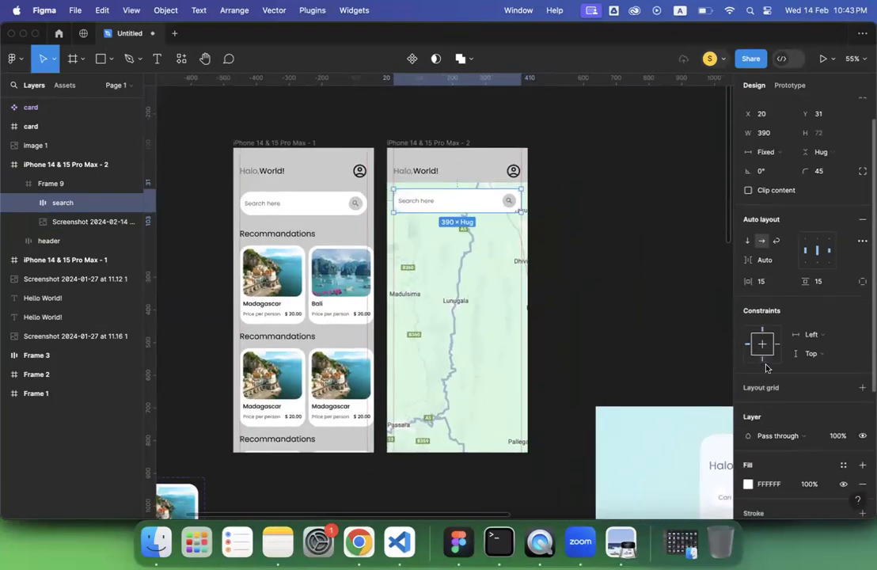
pyautogui.click(599, 249)
pyautogui.scroll(6, 503, 254)
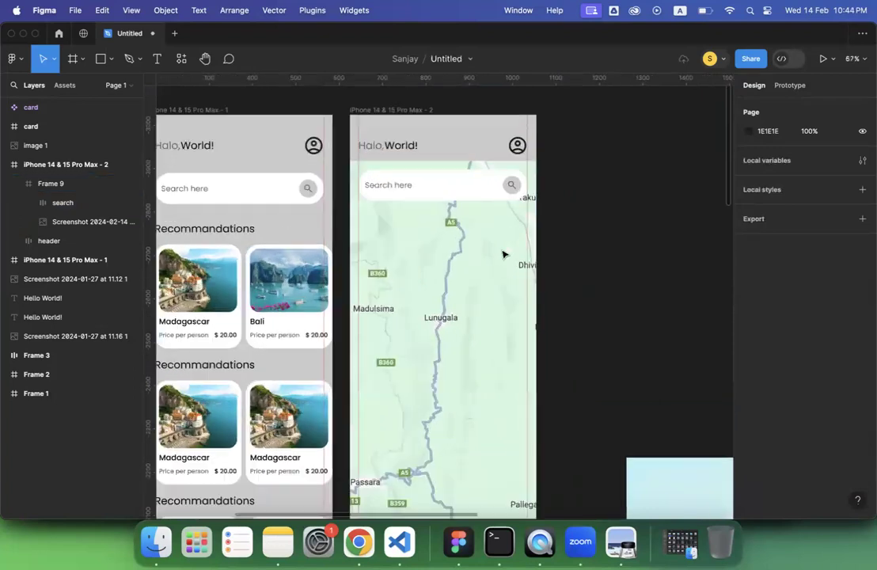
# Enlarge the map screenshot in Frame 9 to about 2061 × 855 so it extends past the frame's upper edge.
pyautogui.click(435, 222)
pyautogui.scroll(-6, 435, 222)
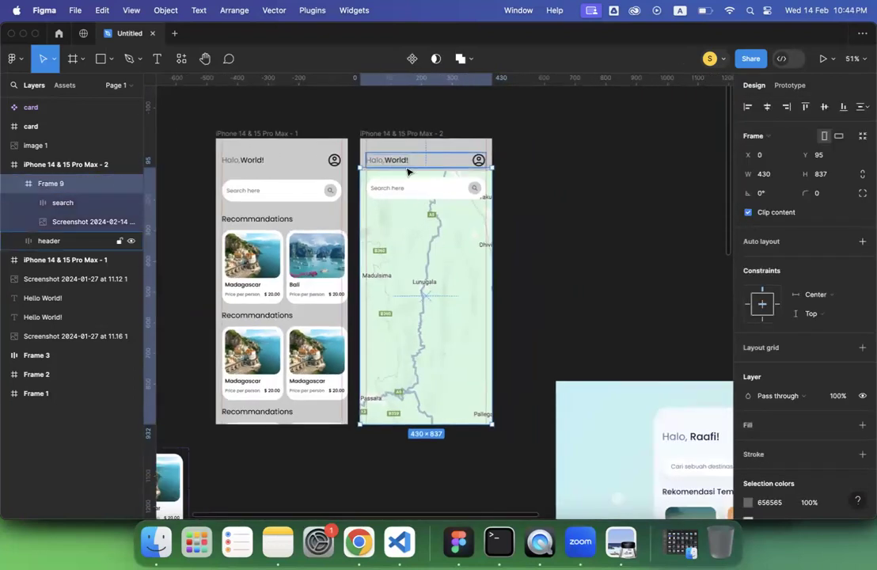
pyautogui.scroll(6, 408, 198)
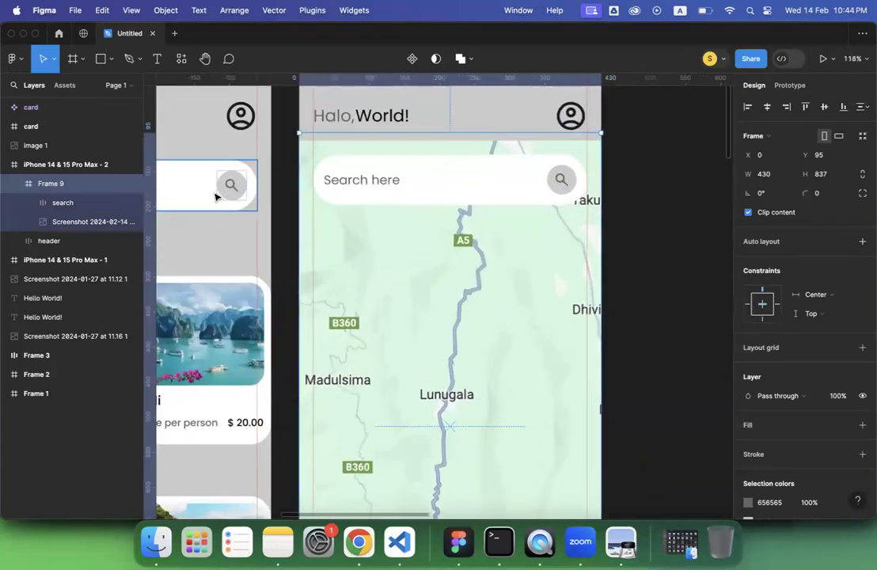
pyautogui.click(126, 220)
pyautogui.scroll(-6, 358, 225)
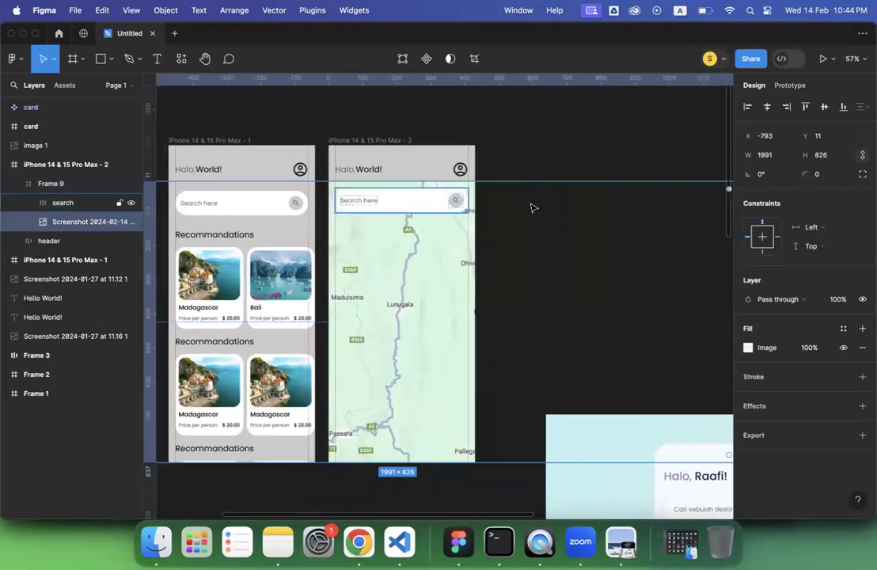
pyautogui.scroll(-5, 689, 198)
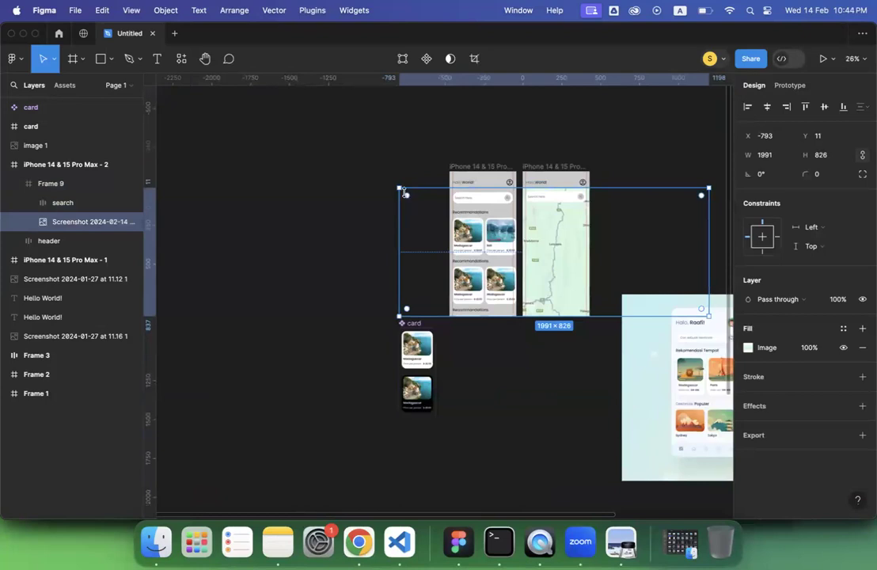
pyautogui.moveTo(397, 185)
pyautogui.mouseDown()
pyautogui.moveTo(378, 178)
pyautogui.moveTo(387, 183)
pyautogui.mouseUp()
pyautogui.scroll(3, 591, 267)
pyautogui.hscroll(3, 591, 267)
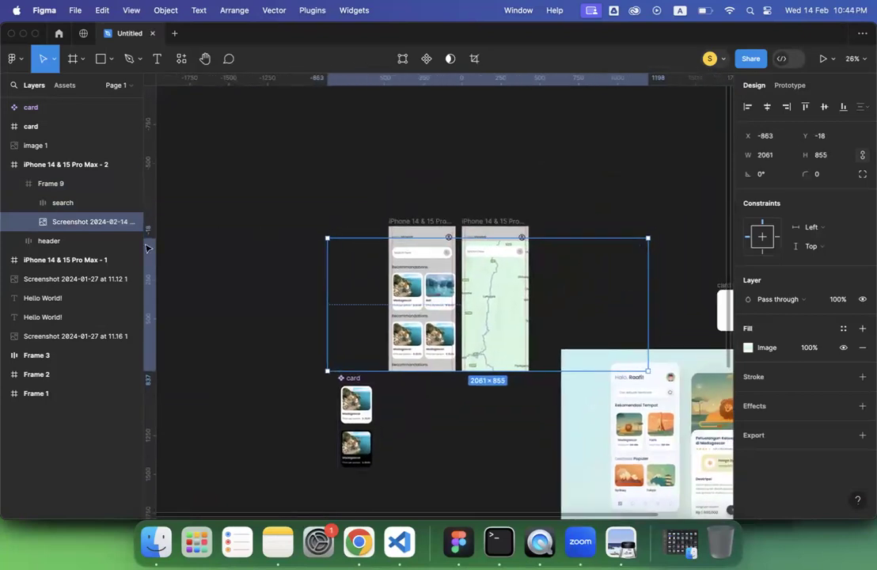
# Set the prototype scroll overflow of Frame 9 to Both directions.
pyautogui.click(62, 202)
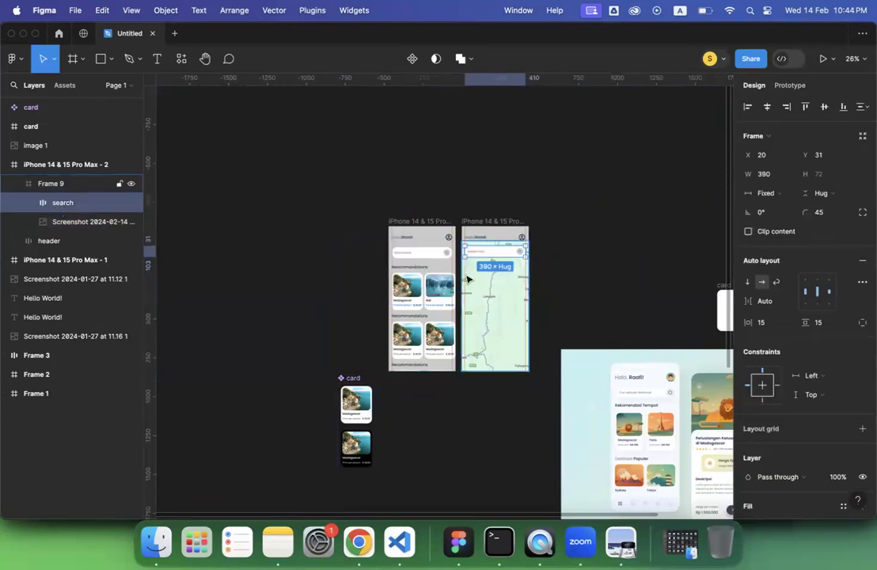
pyautogui.scroll(3, 467, 280)
pyautogui.scroll(5, 467, 279)
pyautogui.click(609, 261)
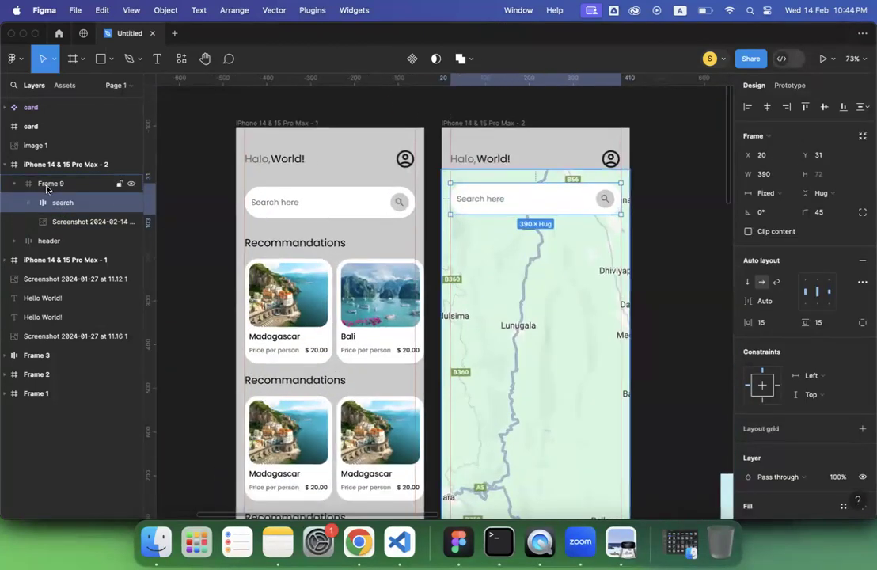
pyautogui.click(792, 86)
pyautogui.click(816, 181)
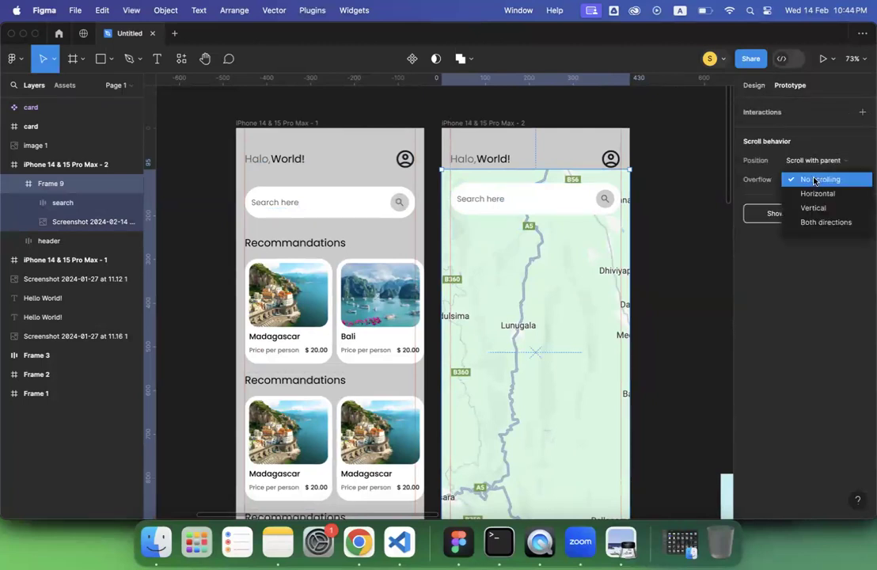
pyautogui.click(821, 222)
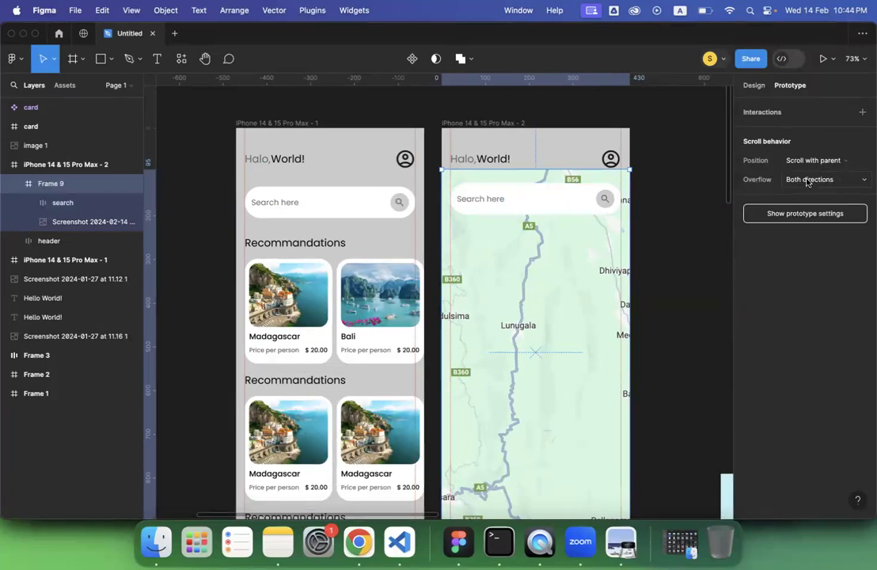
# Launch the prototype preview of the iPhone 14 & 15 Pro Max - 2 screen and open it once loaded.
pyautogui.click(824, 59)
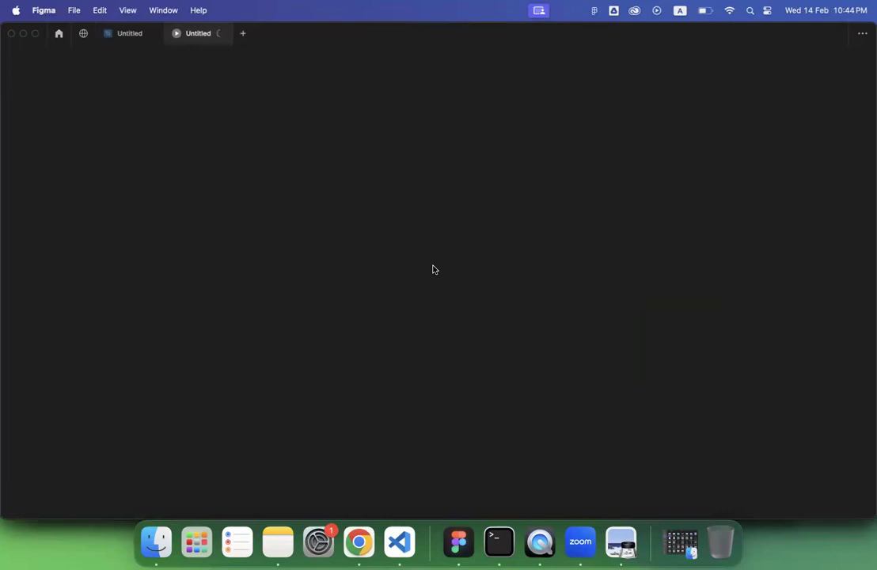
pyautogui.click(117, 37)
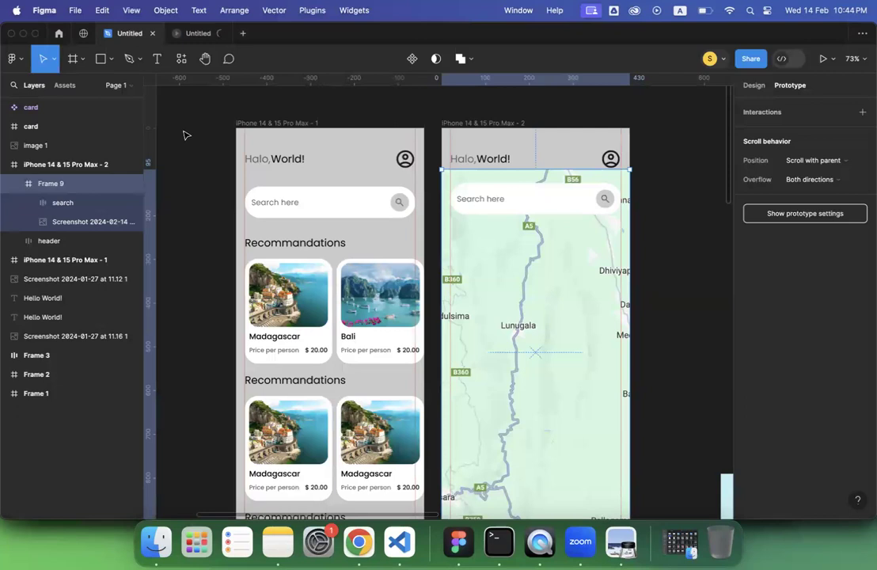
pyautogui.click(190, 32)
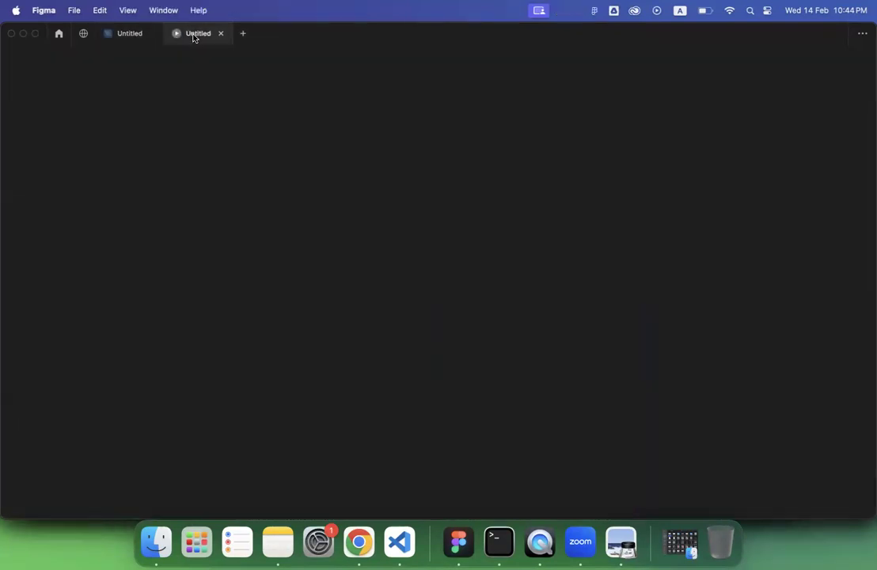
pyautogui.click(117, 37)
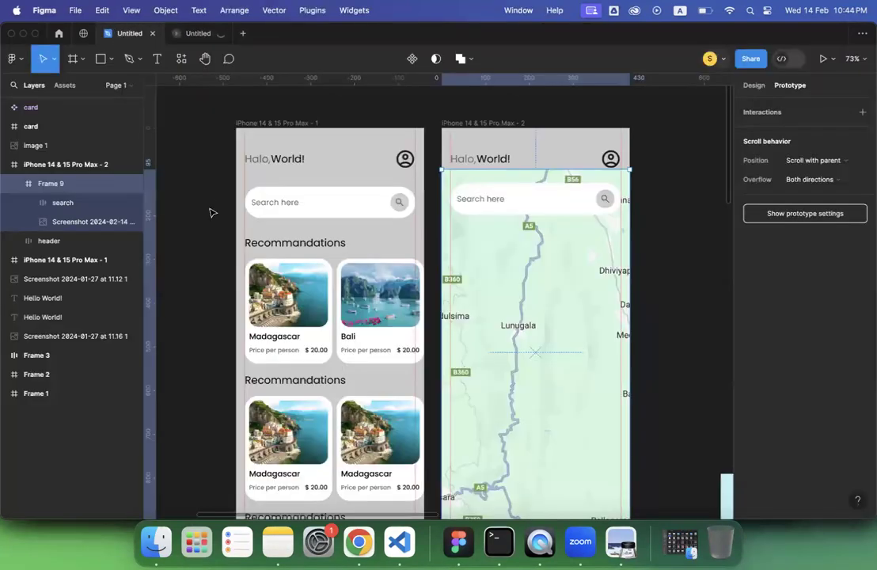
pyautogui.click(195, 36)
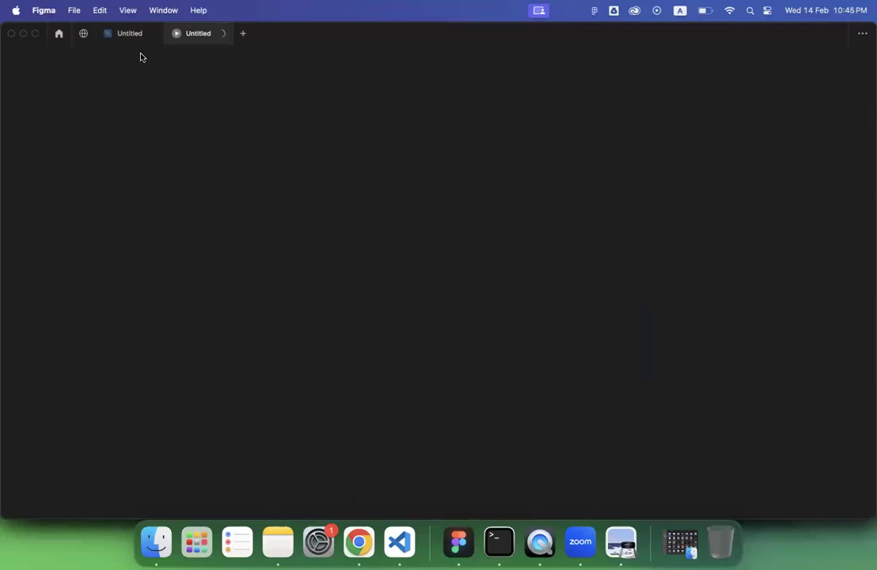
pyautogui.click(123, 35)
pyautogui.click(188, 35)
pyautogui.click(128, 38)
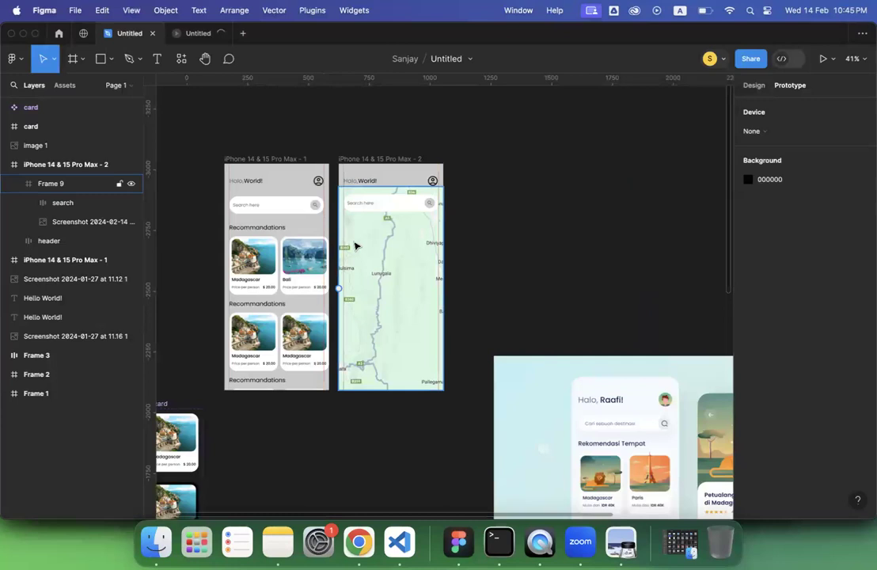
pyautogui.scroll(-6, 355, 242)
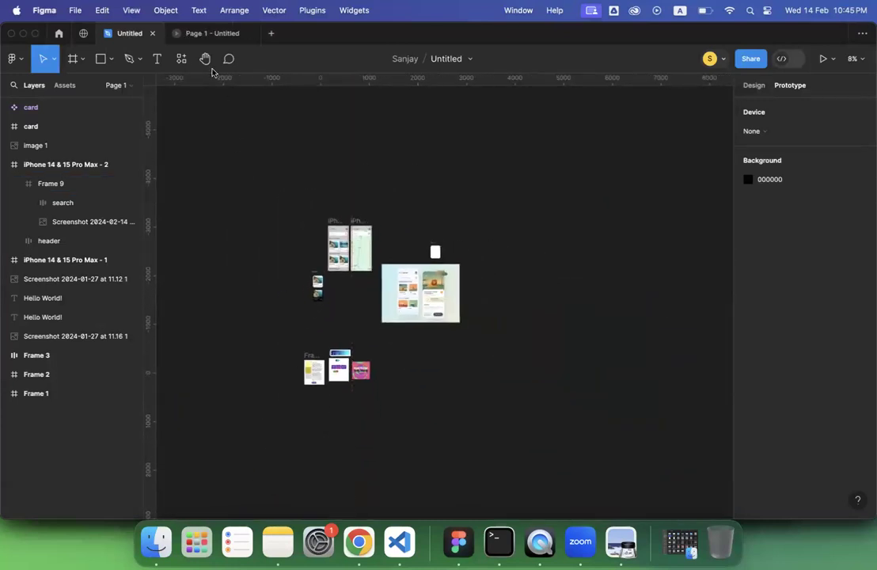
pyautogui.click(196, 34)
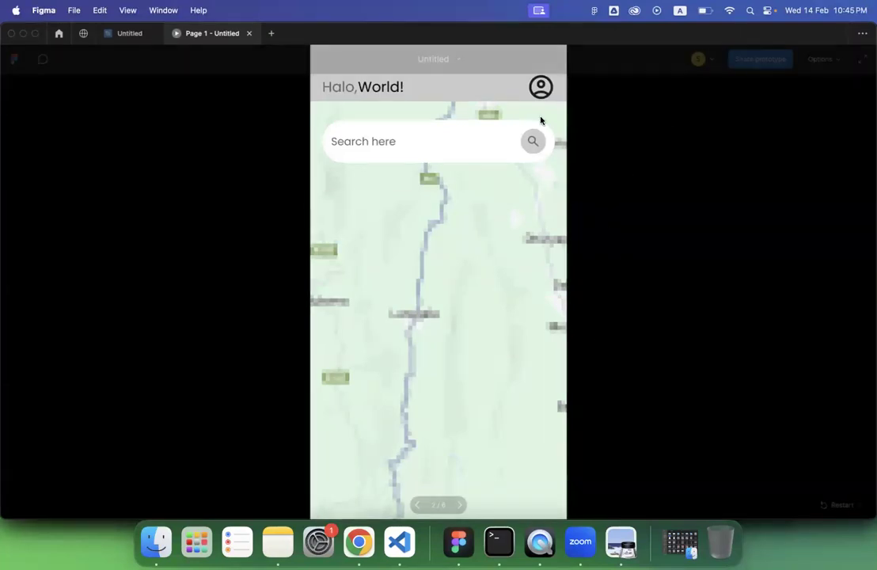
# Fit the prototype preview to the screen and scroll the map horizontally and vertically to test its overflow.
pyautogui.click(823, 59)
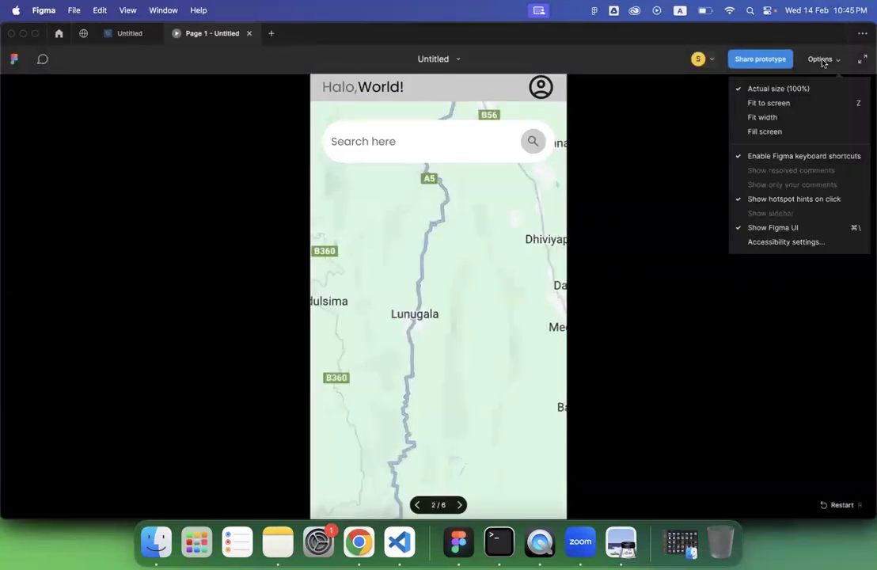
pyautogui.click(783, 102)
pyautogui.moveTo(441, 312); pyautogui.dragTo(430, 361)
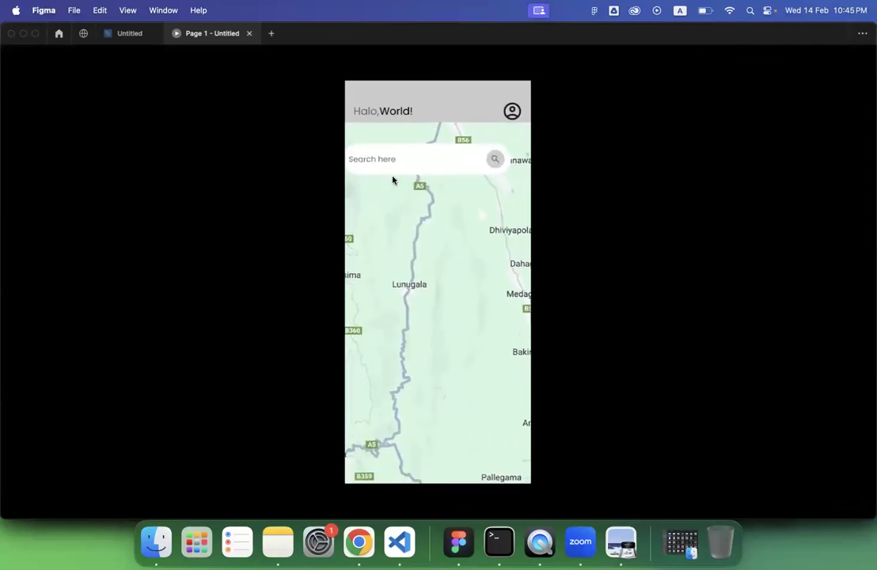
pyautogui.moveTo(437, 156); pyautogui.dragTo(392, 170)
pyautogui.moveTo(468, 260); pyautogui.dragTo(378, 274)
pyautogui.moveTo(475, 278); pyautogui.dragTo(492, 270)
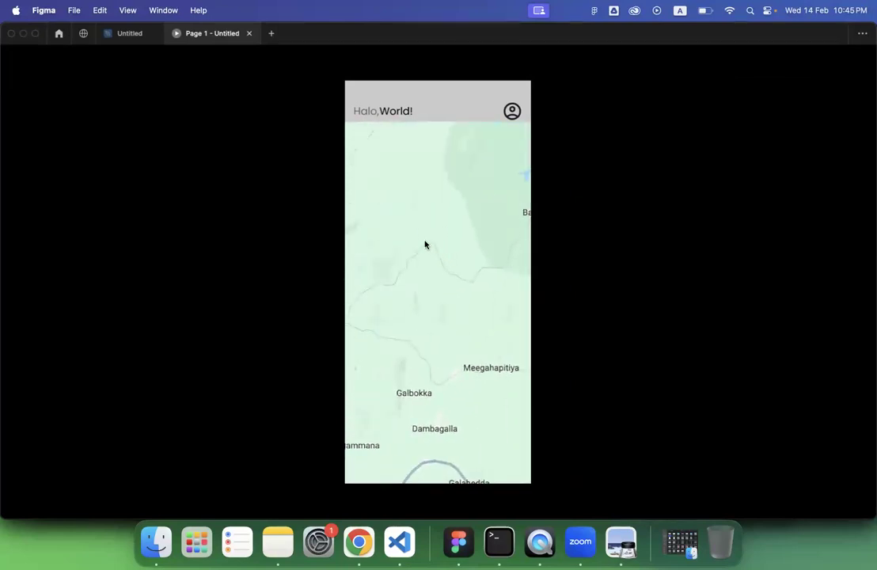
pyautogui.hscroll(-8, 432, 271)
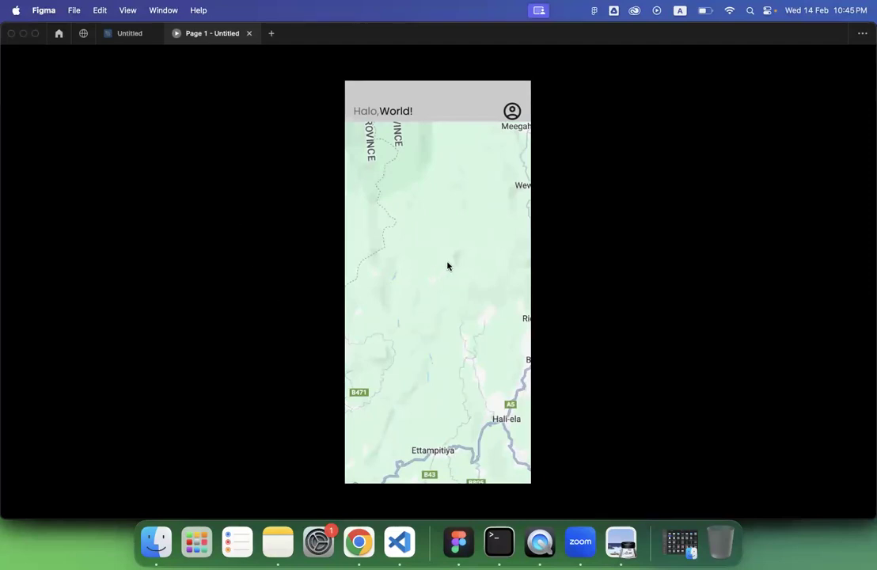
pyautogui.hscroll(8, 448, 266)
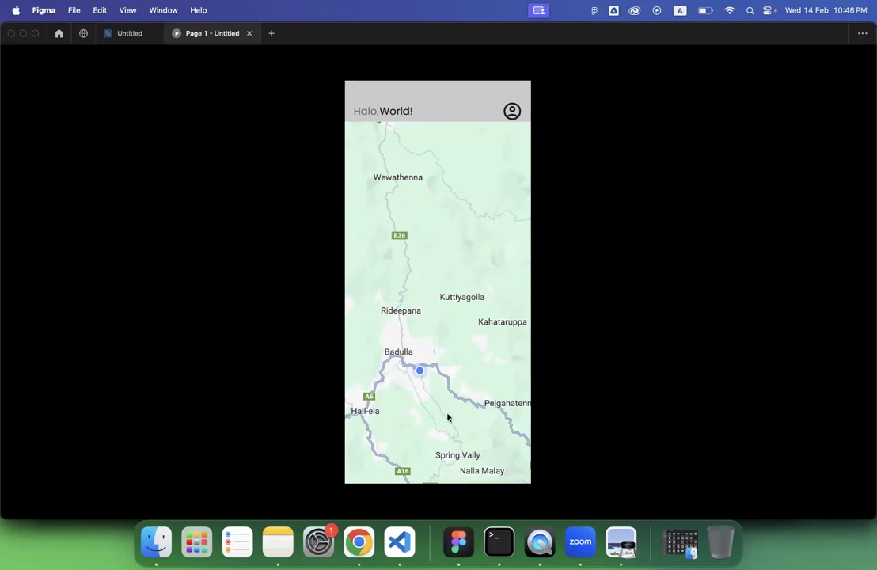
# Switch to Preview, skim the pages of lecture 4.pdf and view page 2, UX Process (Part 2).
pyautogui.click(621, 542)
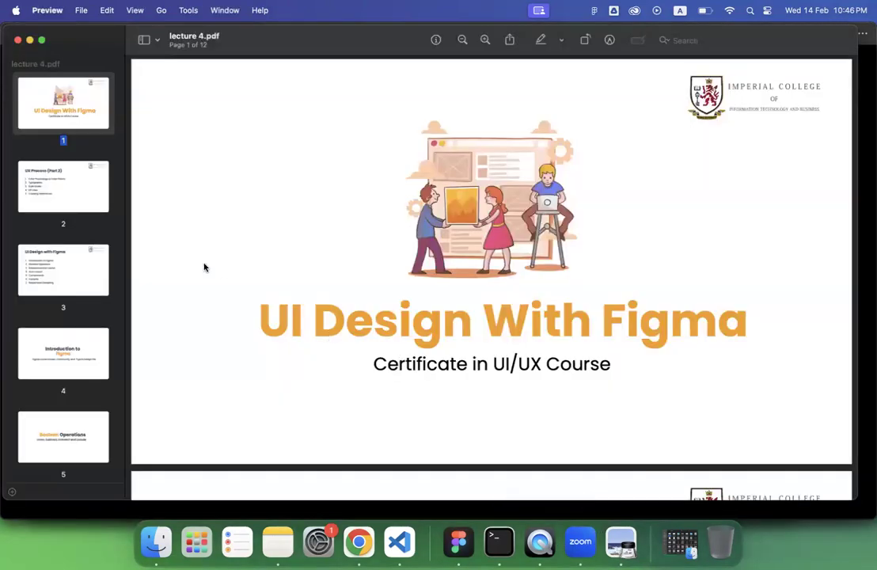
pyautogui.scroll(-10, 65, 314)
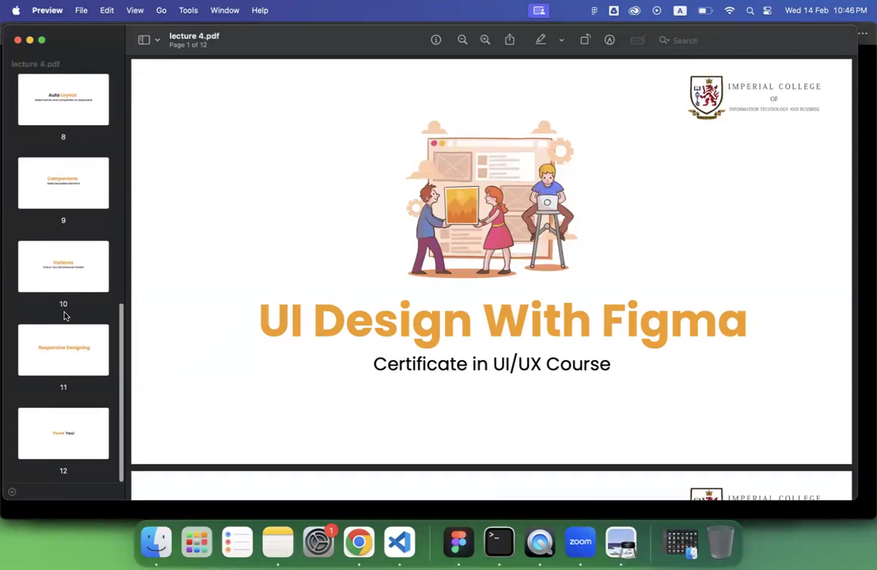
pyautogui.scroll(10, 65, 316)
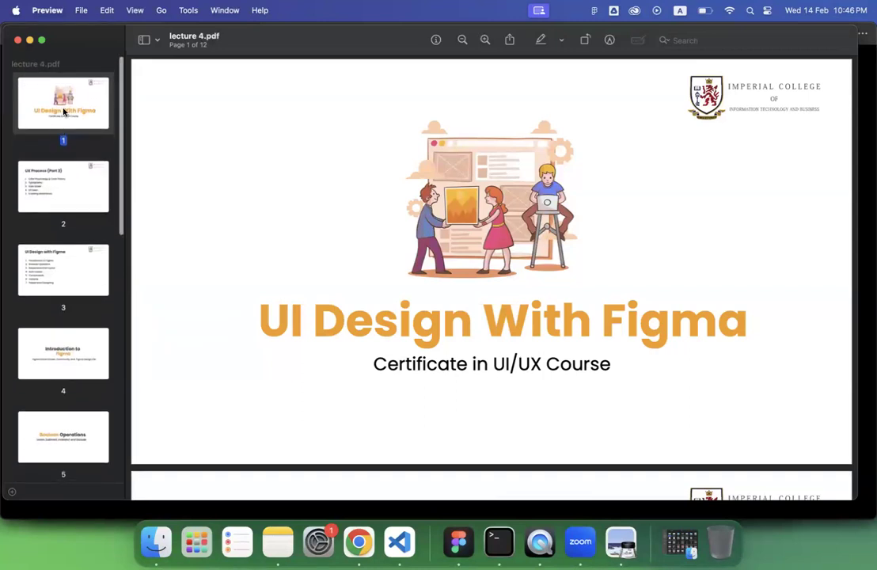
pyautogui.click(76, 178)
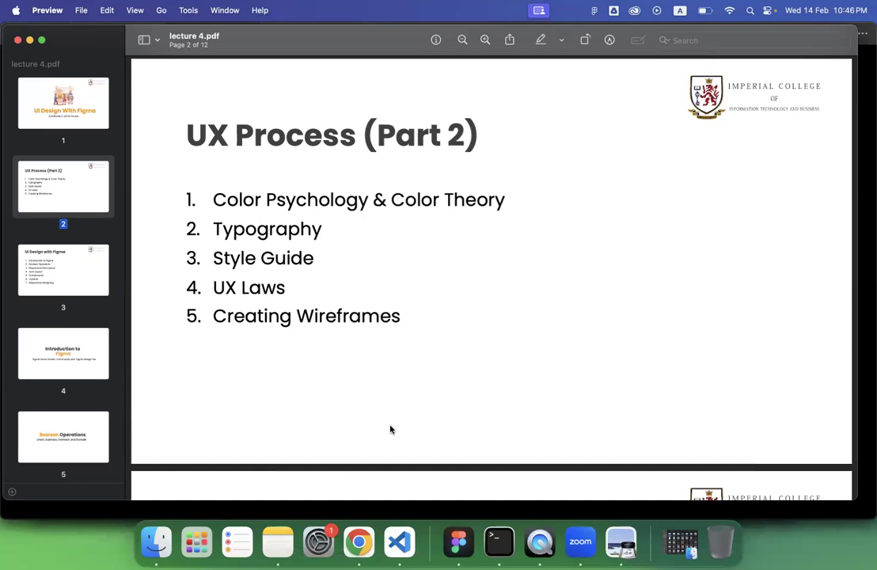
# Switch back to the Figma design file and check the scroll behavior of the content layer in iPhone 14 & 15 Pro Max - 1.
pyautogui.click(457, 545)
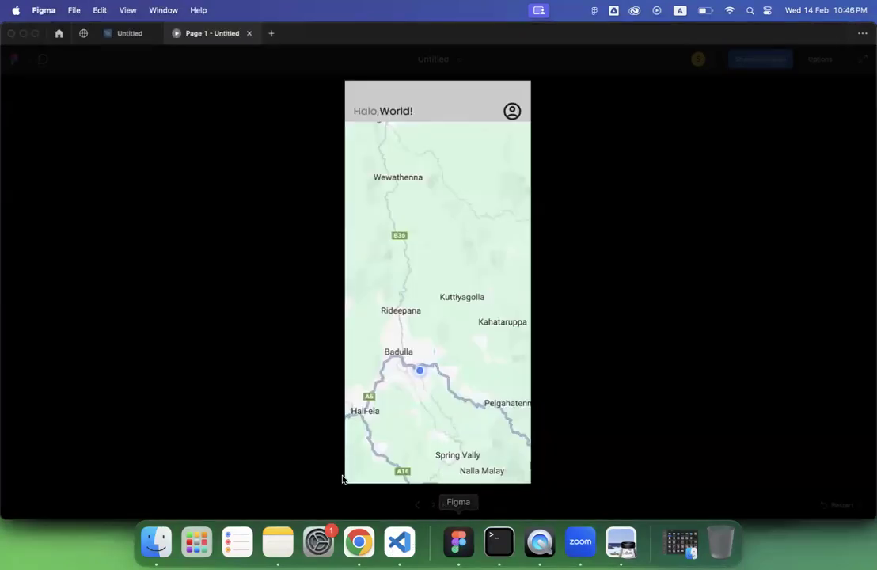
pyautogui.click(121, 35)
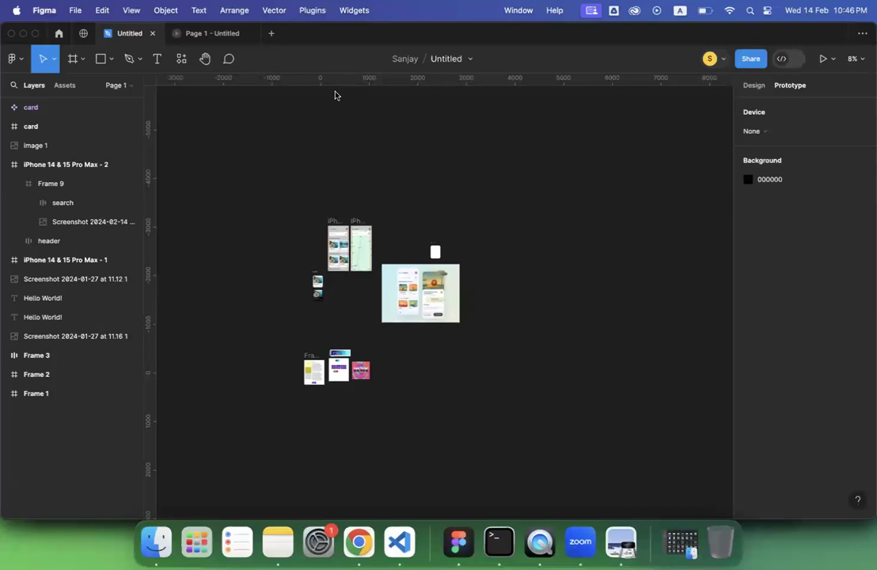
pyautogui.scroll(5, 433, 232)
pyautogui.hscroll(-3, 433, 232)
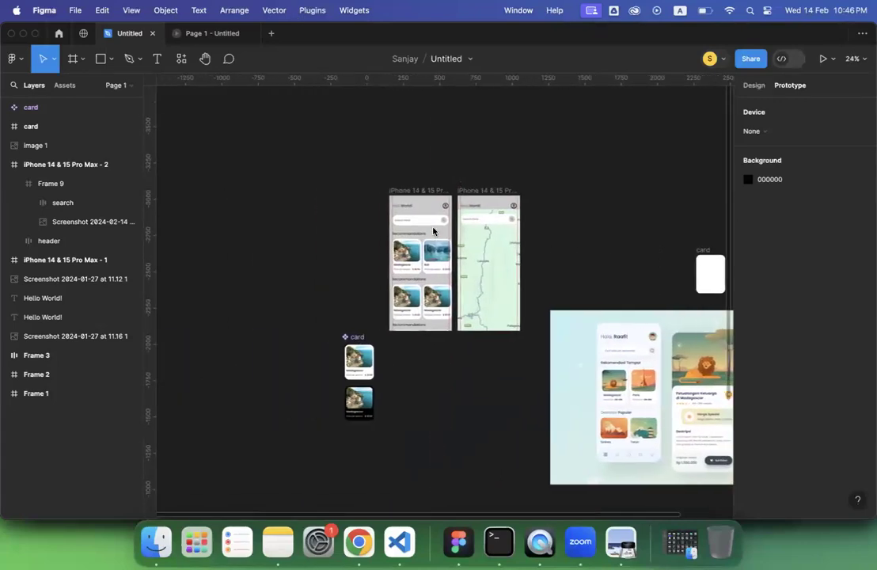
pyautogui.scroll(5, 434, 231)
pyautogui.scroll(-5, 433, 231)
pyautogui.scroll(-5, 433, 231)
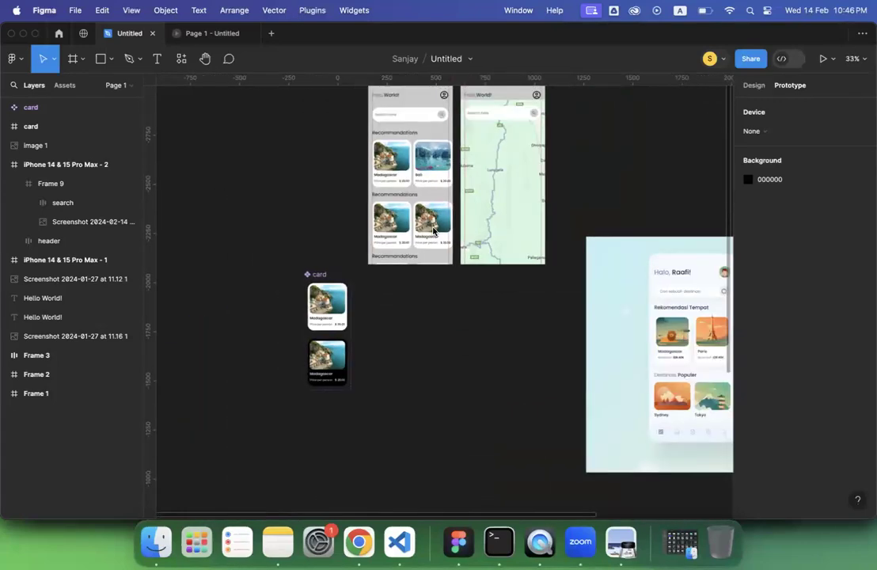
pyautogui.scroll(3, 433, 231)
pyautogui.scroll(5, 433, 232)
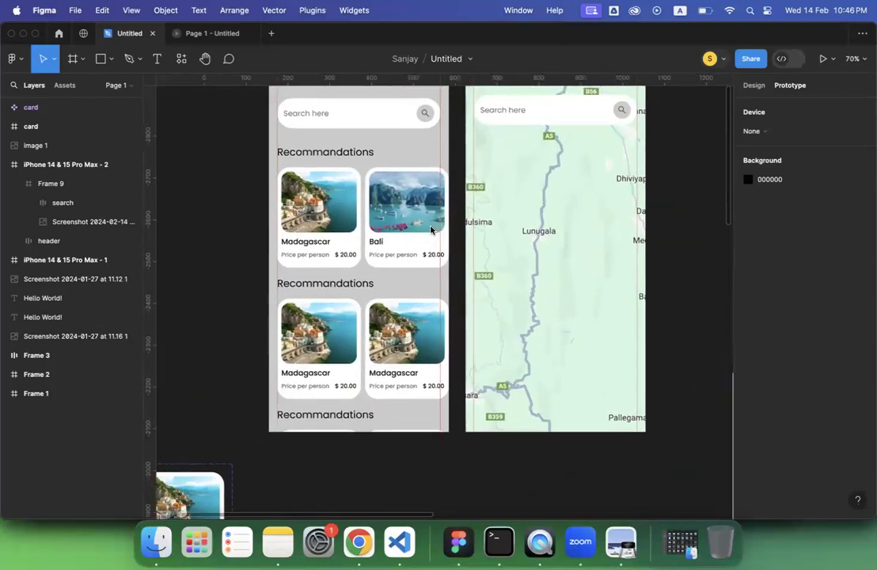
pyautogui.click(392, 163)
pyautogui.scroll(2, 393, 163)
pyautogui.scroll(-2, 392, 163)
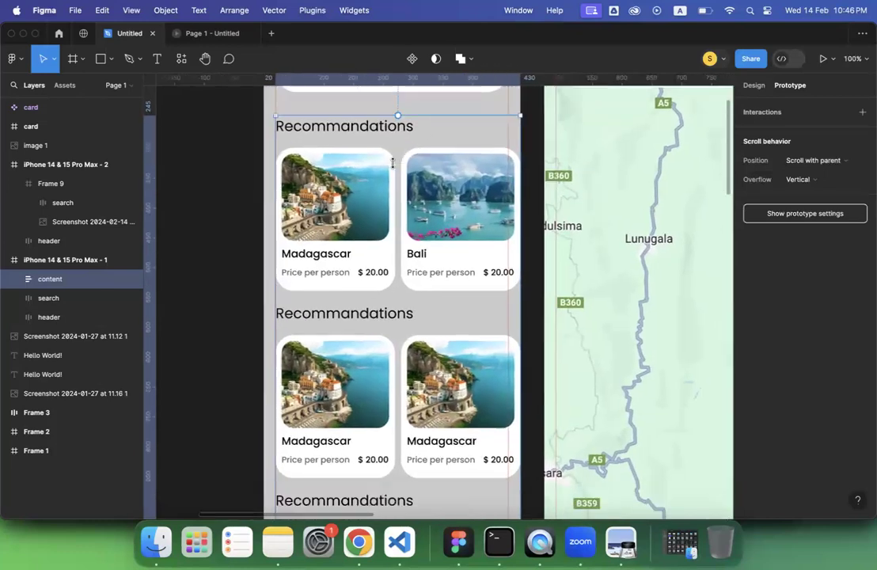
# Select Frame 9 in iPhone 14 & 15 Pro Max - 2 and review its available scroll overflow options without changing them.
pyautogui.scroll(-4, 392, 163)
pyautogui.hscroll(10, 394, 165)
pyautogui.scroll(2, 395, 168)
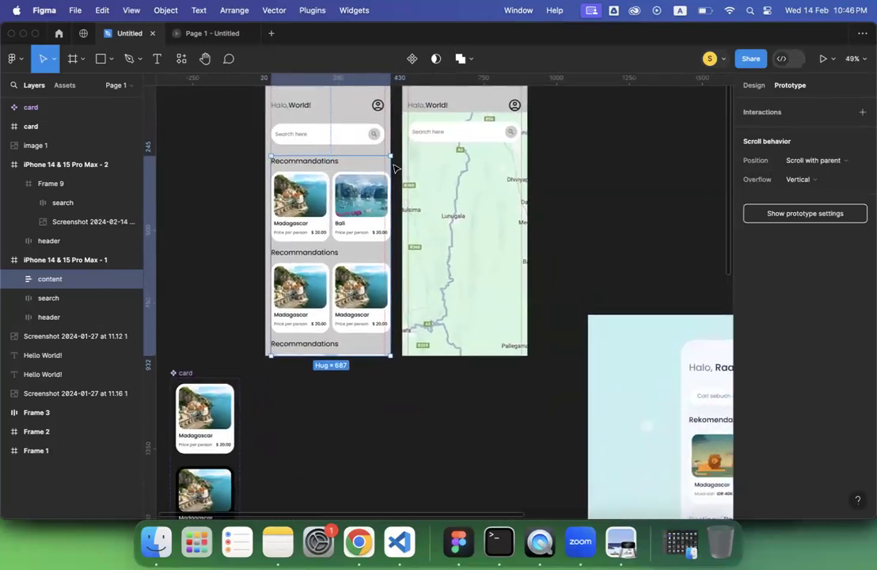
pyautogui.scroll(-1, 396, 169)
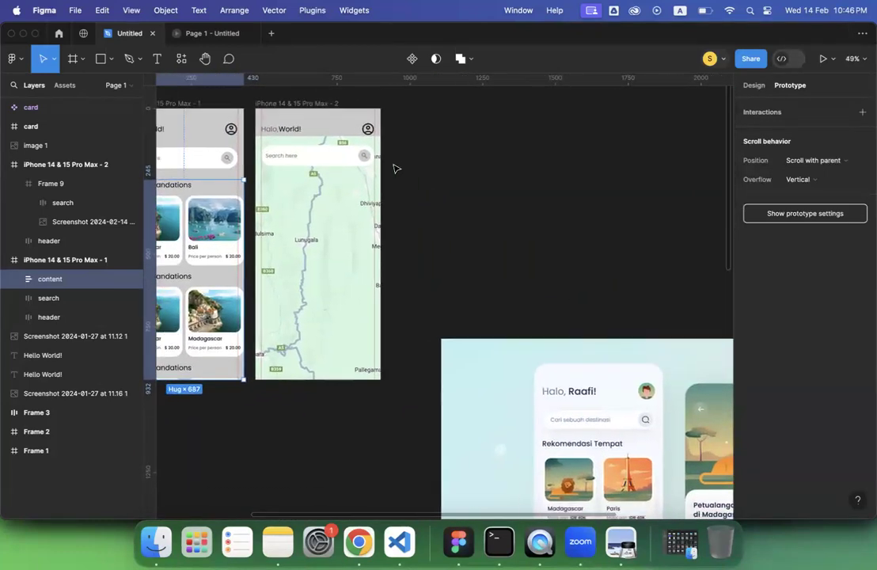
pyautogui.hscroll(-3, 396, 169)
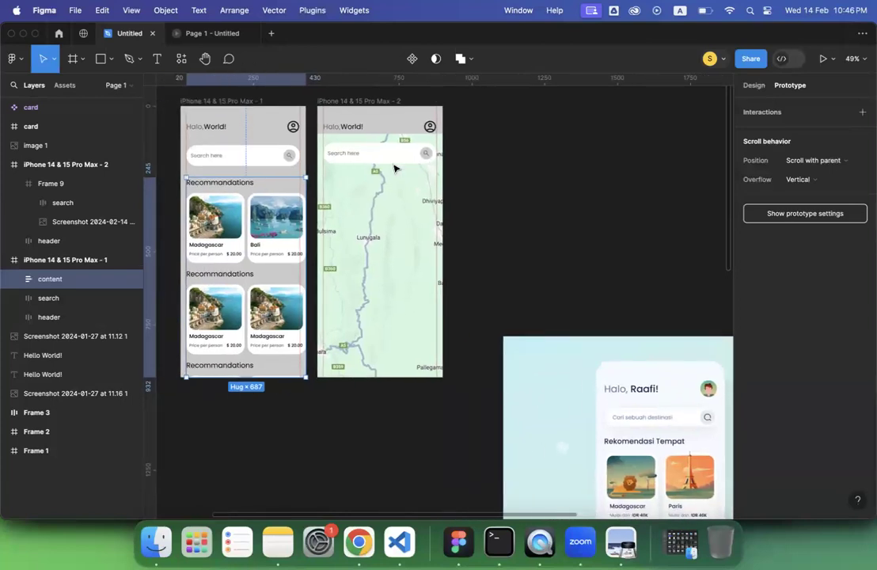
pyautogui.hscroll(4, 394, 166)
pyautogui.scroll(2, 394, 166)
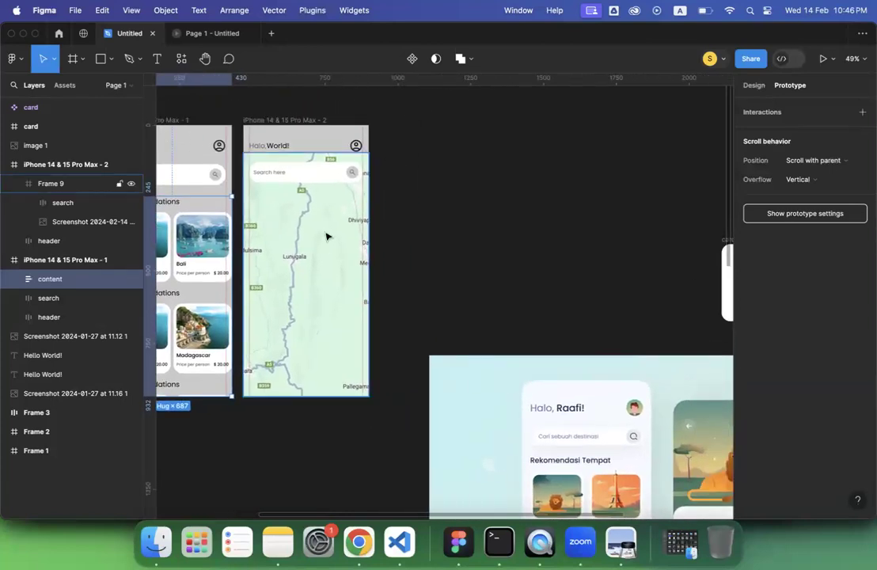
pyautogui.click(326, 236)
pyautogui.scroll(5, 326, 236)
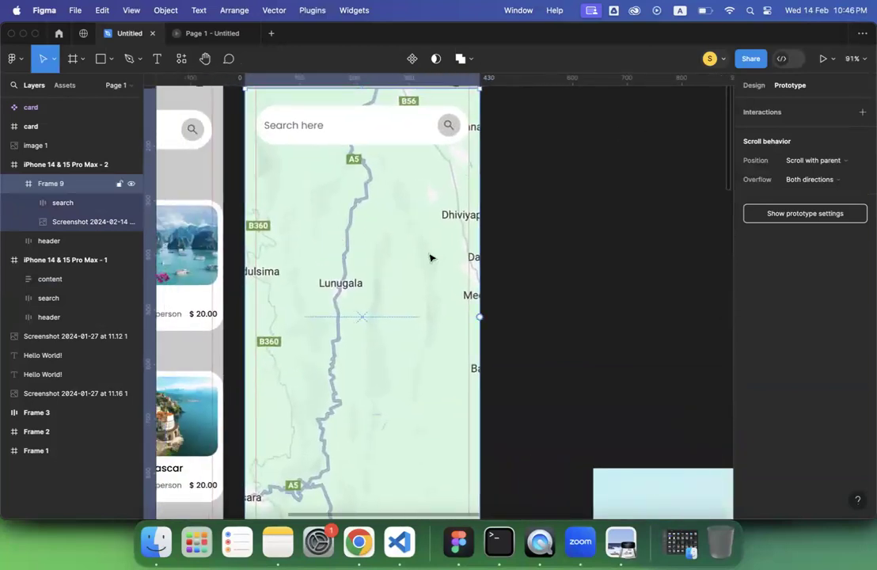
pyautogui.scroll(-3, 431, 255)
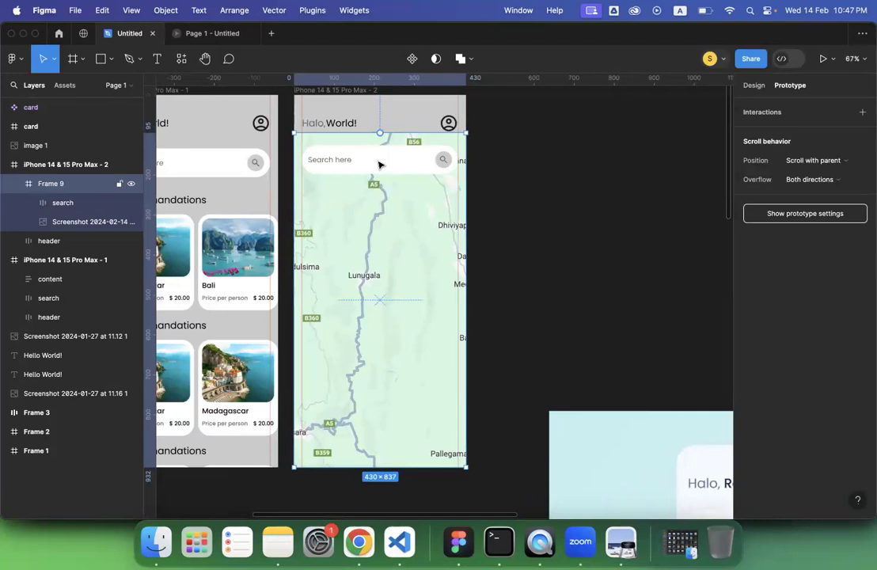
pyautogui.click(58, 187)
pyautogui.click(808, 179)
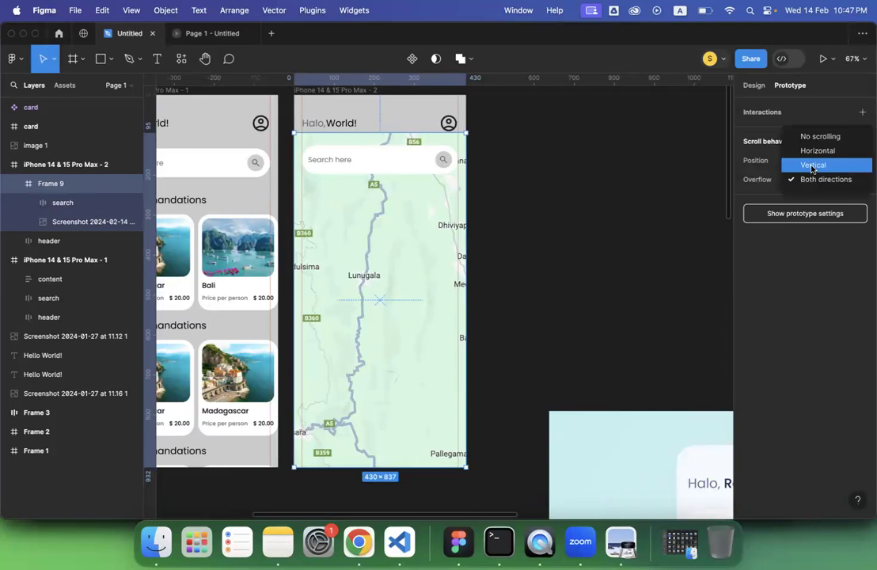
pyautogui.click(573, 133)
# Set the prototype scroll overflow of Frame 9 to Vertical and deselect the frame.
pyautogui.click(754, 87)
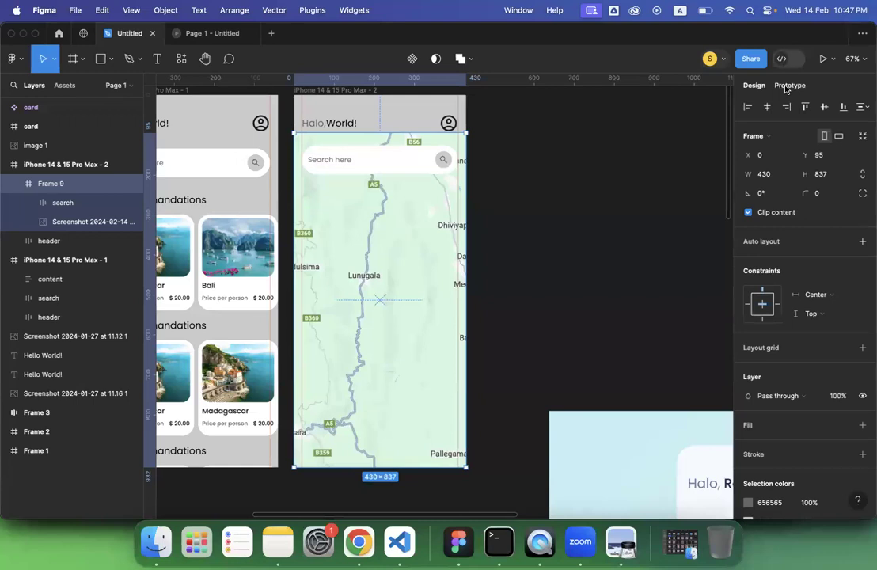
pyautogui.click(786, 87)
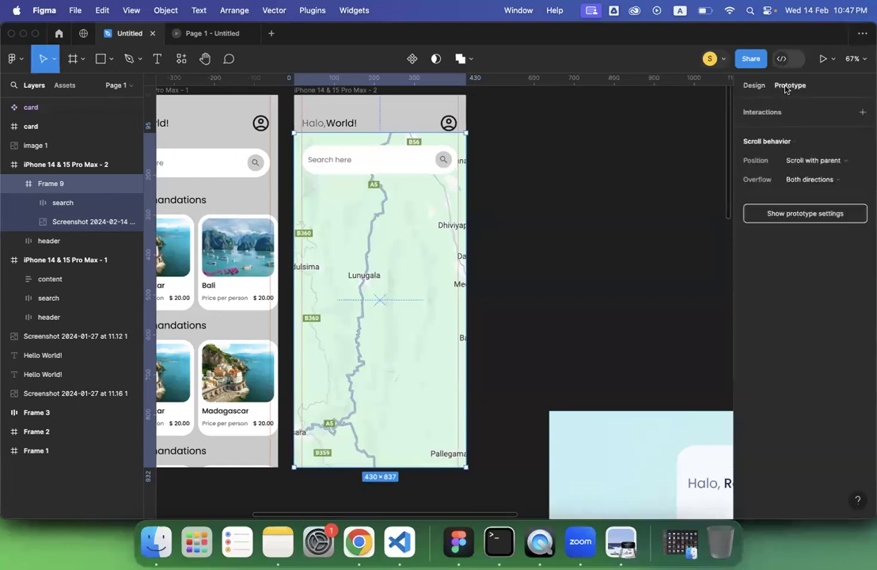
pyautogui.click(807, 180)
pyautogui.click(809, 167)
pyautogui.click(543, 305)
# Select the content layer of the first phone screen again and compare its scroll settings with the map screen.
pyautogui.hscroll(-8, 543, 304)
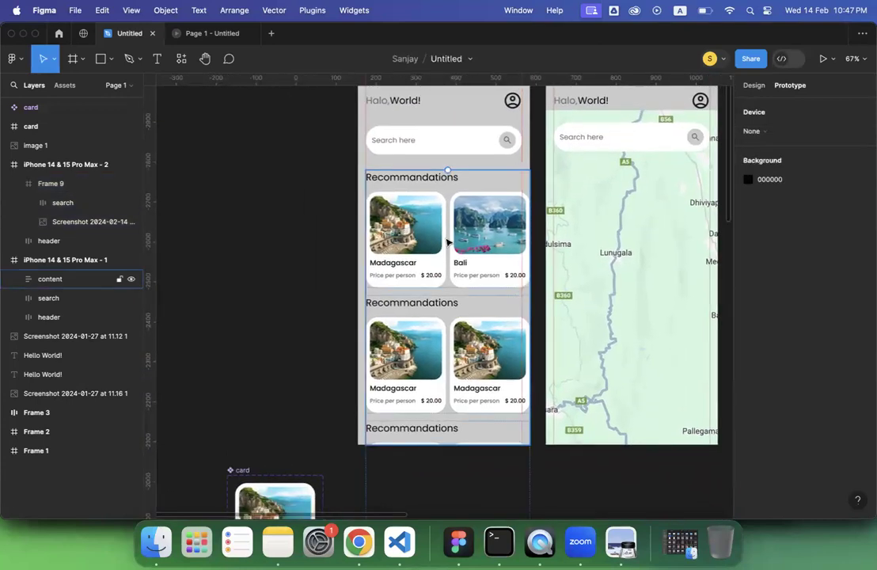
pyautogui.click(447, 242)
pyautogui.scroll(-3, 447, 241)
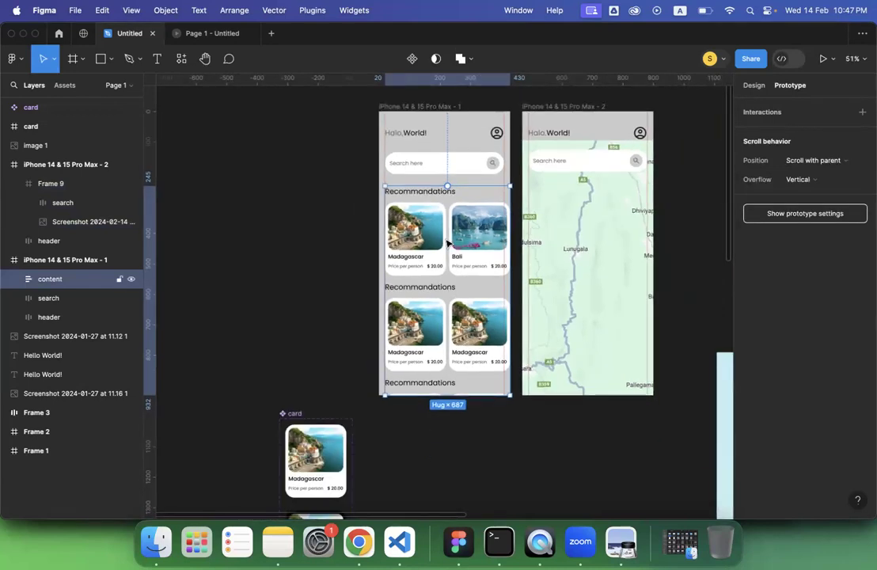
pyautogui.scroll(4, 447, 242)
pyautogui.hscroll(4, 447, 242)
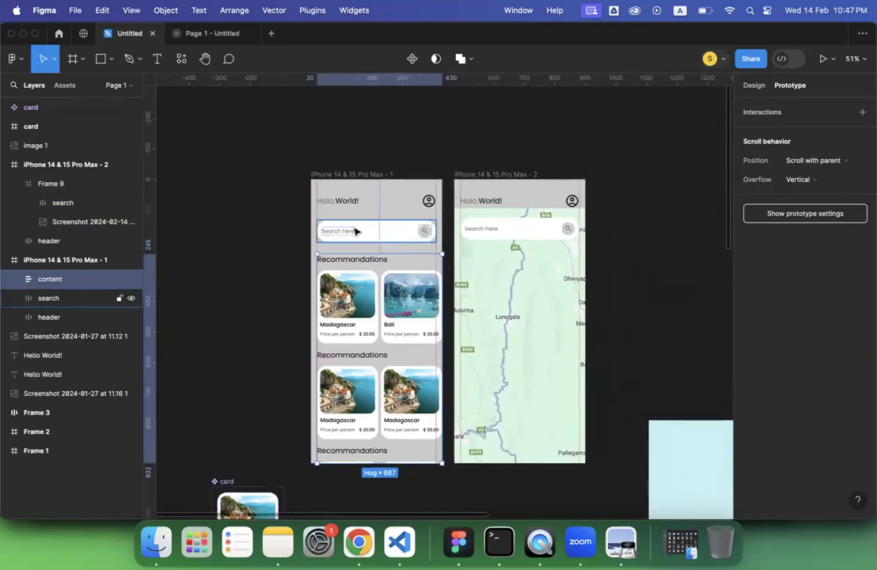
# Present the iPhone 14 & 15 Pro Max - 1 frame as a prototype and test its vertical scrolling.
pyautogui.scroll(5, 357, 232)
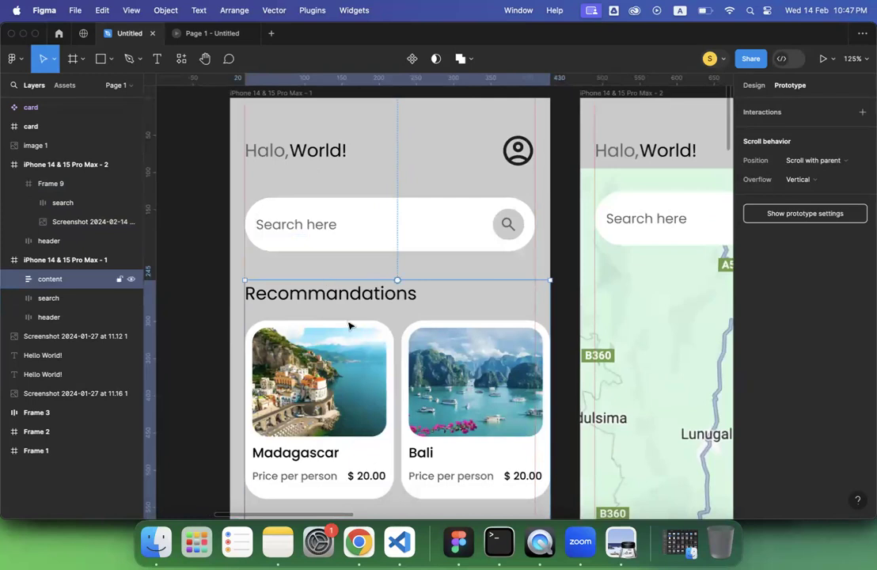
pyautogui.scroll(2, 260, 212)
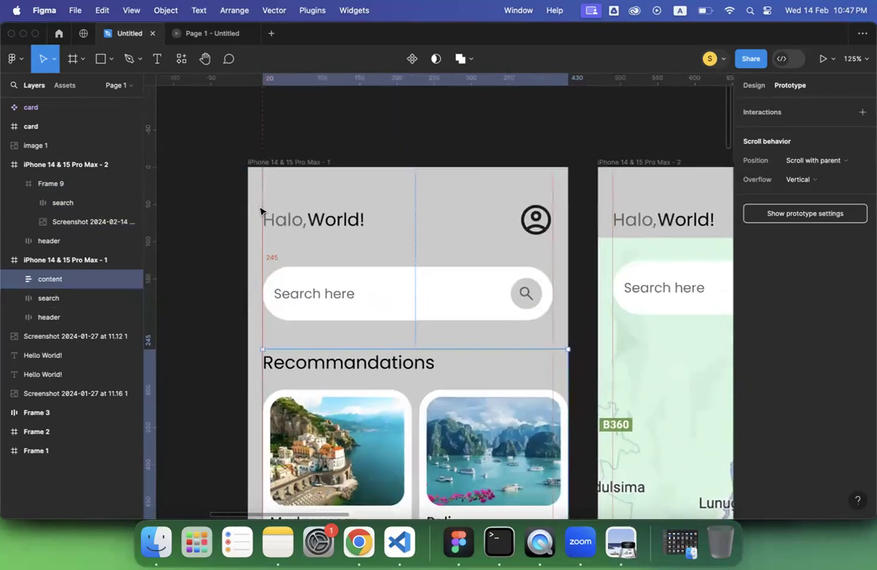
pyautogui.click(290, 164)
pyautogui.click(826, 63)
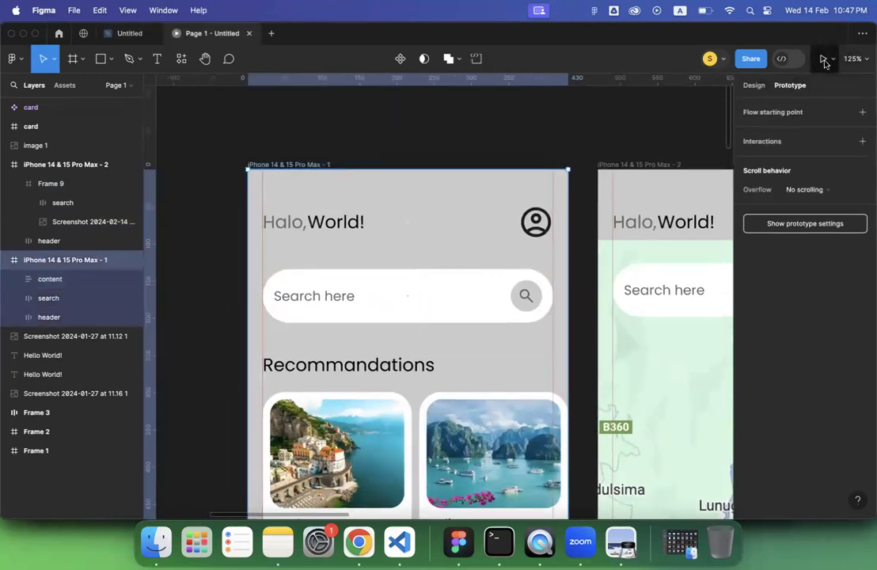
pyautogui.scroll(-3, 398, 281)
pyautogui.scroll(3, 398, 281)
pyautogui.scroll(-3, 398, 281)
pyautogui.scroll(3, 398, 282)
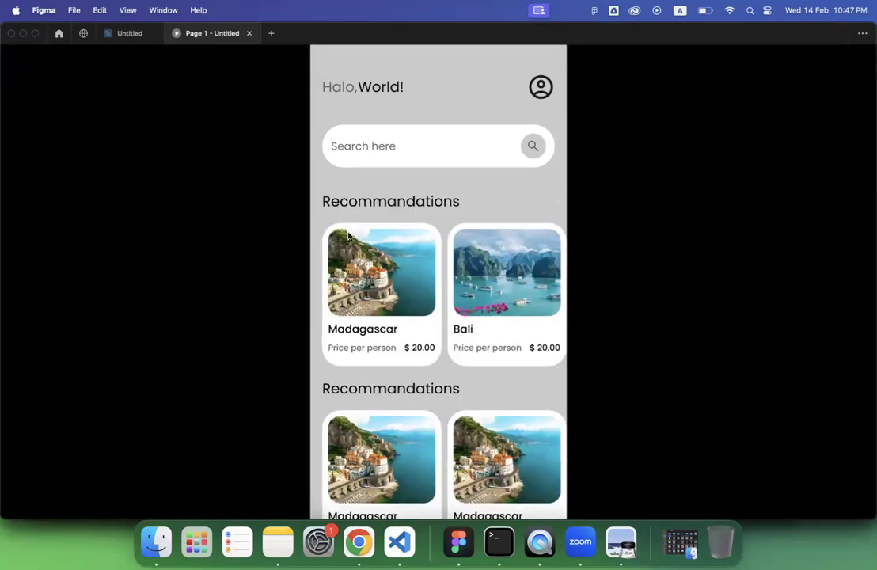
# Return to the design file, select the content layer of iPhone 14 & 15 Pro Max - 1 and turn off Clip content.
pyautogui.click(119, 34)
pyautogui.scroll(-5, 302, 230)
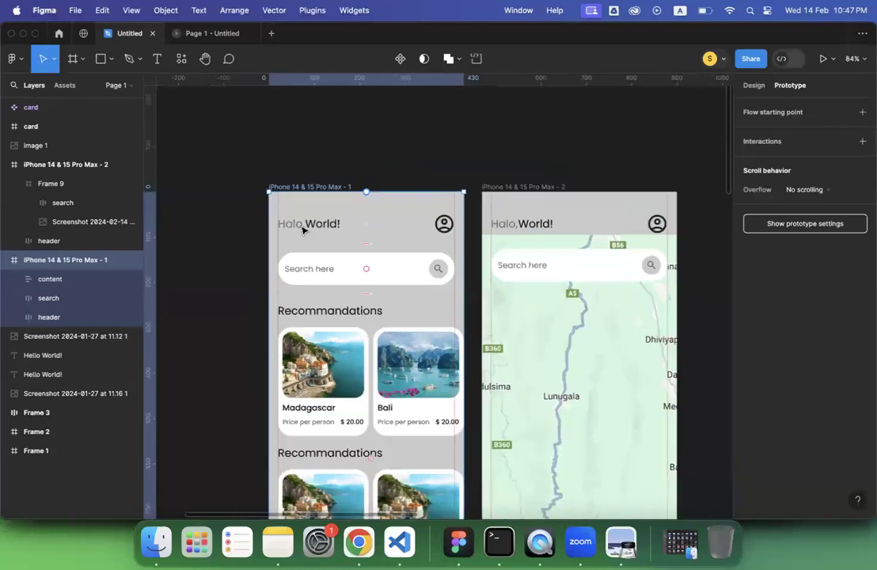
pyautogui.click(352, 297)
pyautogui.scroll(-5, 352, 297)
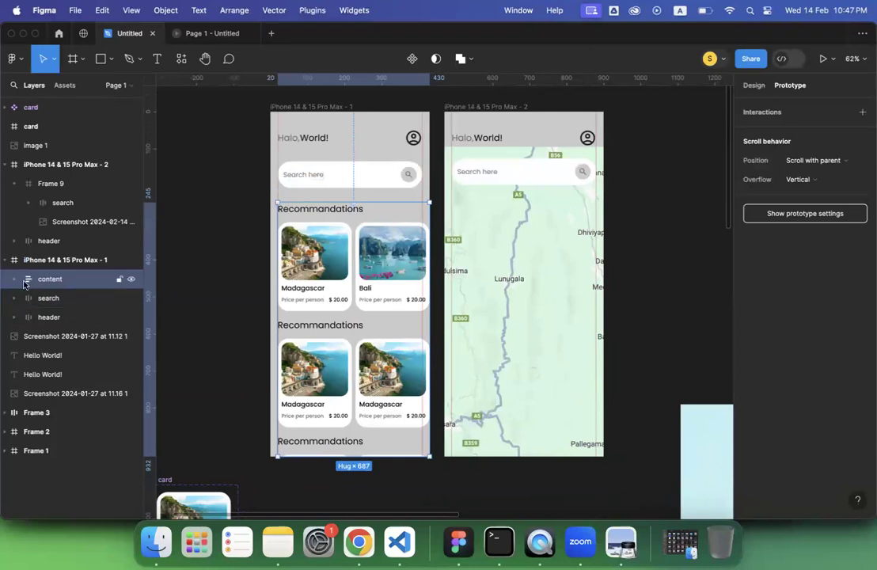
pyautogui.scroll(-1, 325, 258)
pyautogui.scroll(-1, 325, 258)
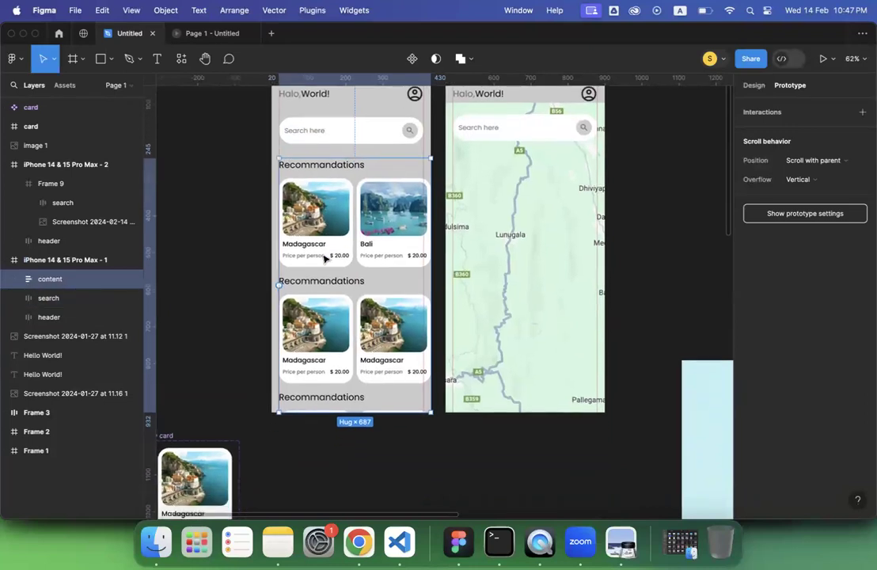
pyautogui.scroll(3, 325, 257)
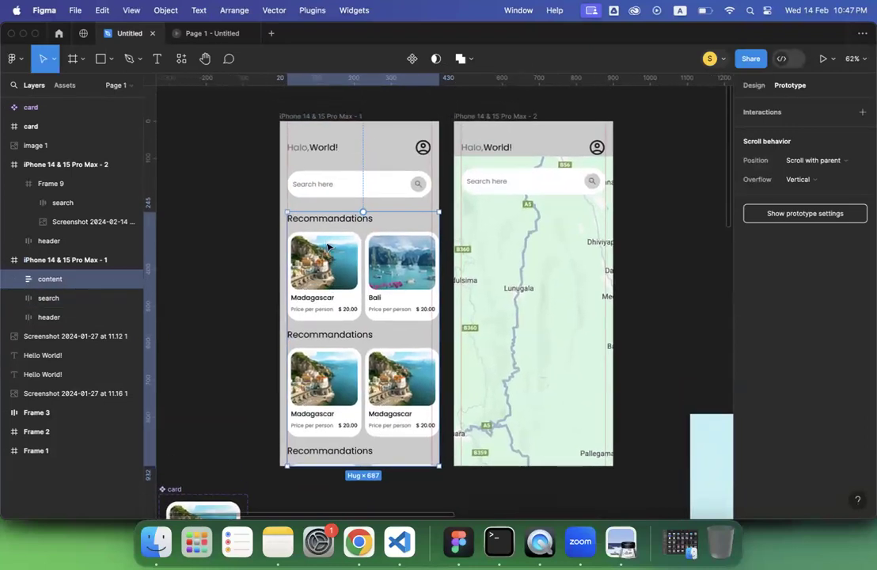
pyautogui.click(752, 85)
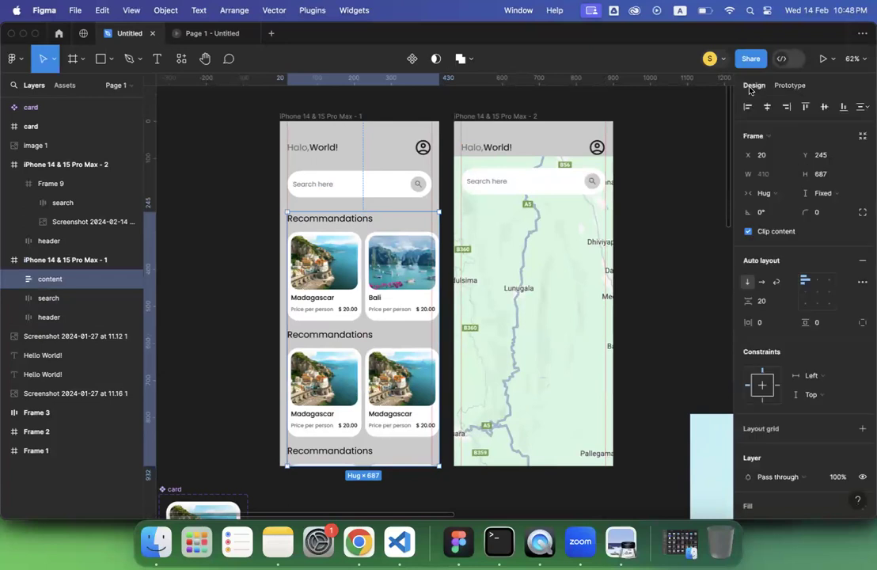
pyautogui.click(749, 234)
pyautogui.click(751, 235)
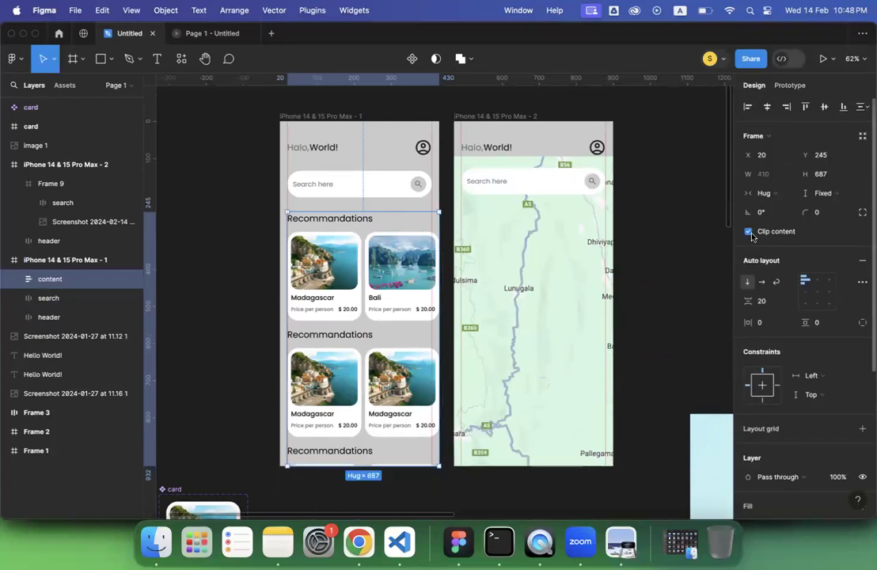
pyautogui.click(749, 232)
# Test in the prototype how the first phone screen's recommendations scroll over the header and search bar with clipping off.
pyautogui.click(200, 33)
pyautogui.scroll(-5, 356, 230)
pyautogui.scroll(5, 366, 257)
pyautogui.scroll(-5, 367, 260)
pyautogui.scroll(5, 366, 259)
pyautogui.scroll(-3, 367, 260)
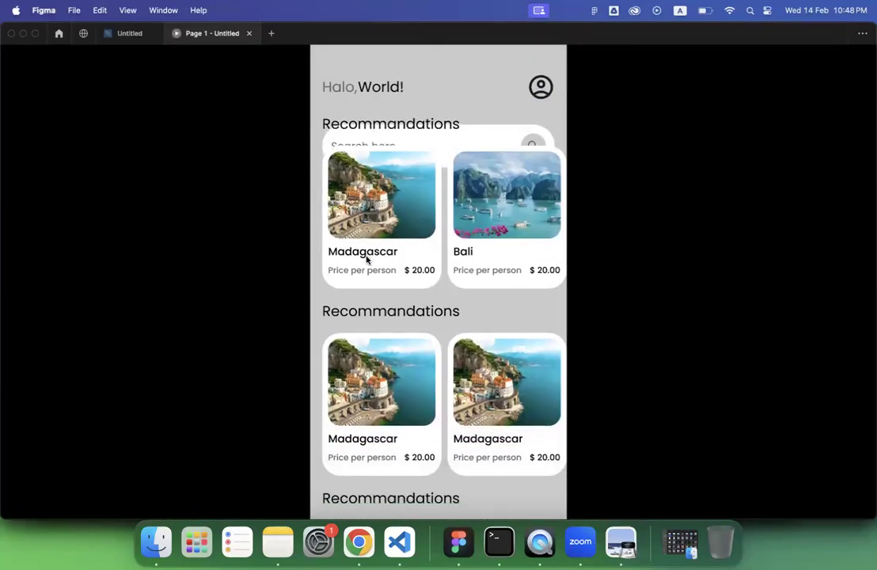
pyautogui.scroll(-3, 367, 260)
pyautogui.scroll(1, 456, 268)
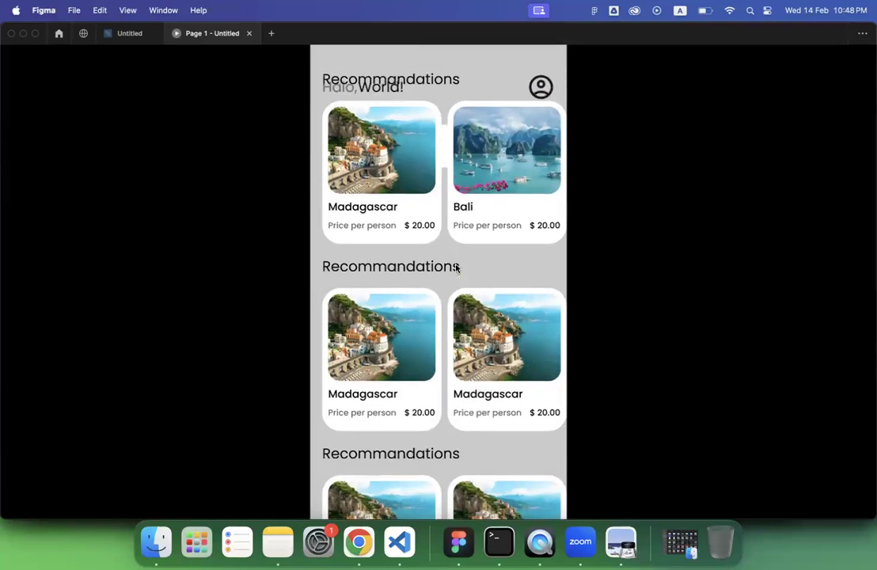
pyautogui.scroll(3, 456, 268)
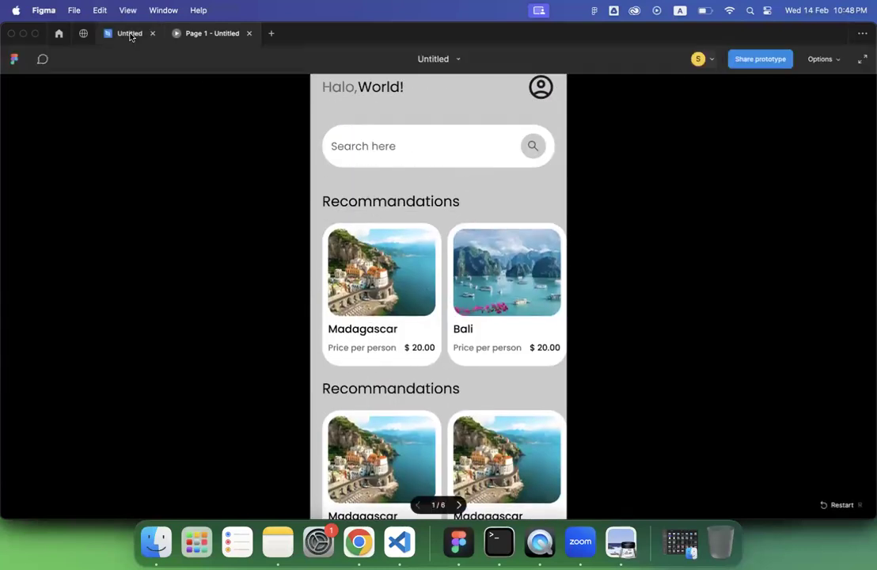
# Return to the design file and turn Clip content back on for the content layer.
pyautogui.click(130, 35)
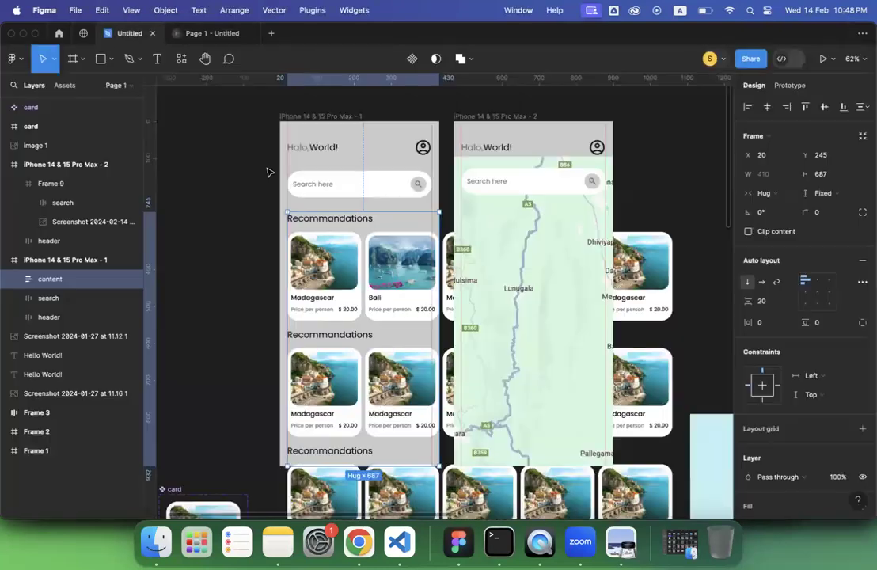
pyautogui.click(748, 232)
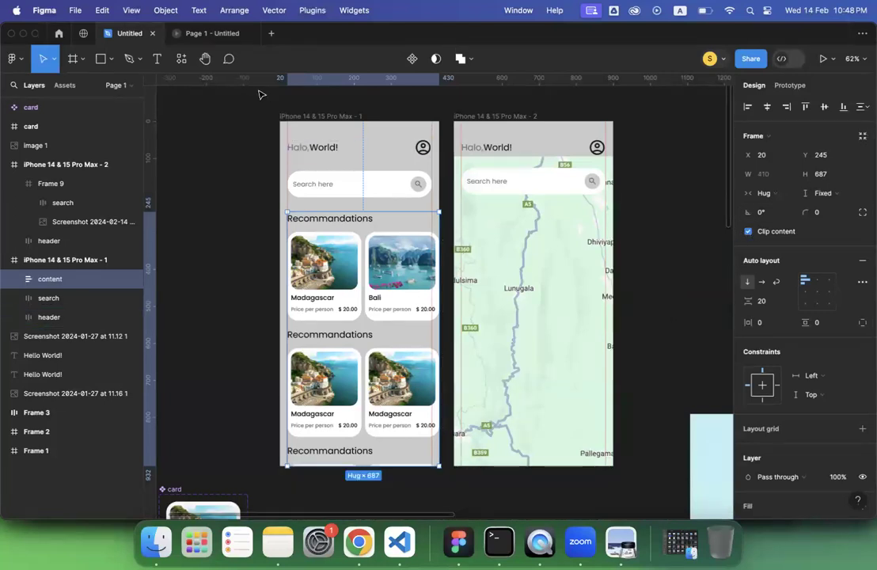
# Test the vertical scrolling of the recommendations below the search bar in the prototype with clipping on.
pyautogui.click(206, 34)
pyautogui.scroll(-1, 389, 279)
pyautogui.scroll(-3, 388, 278)
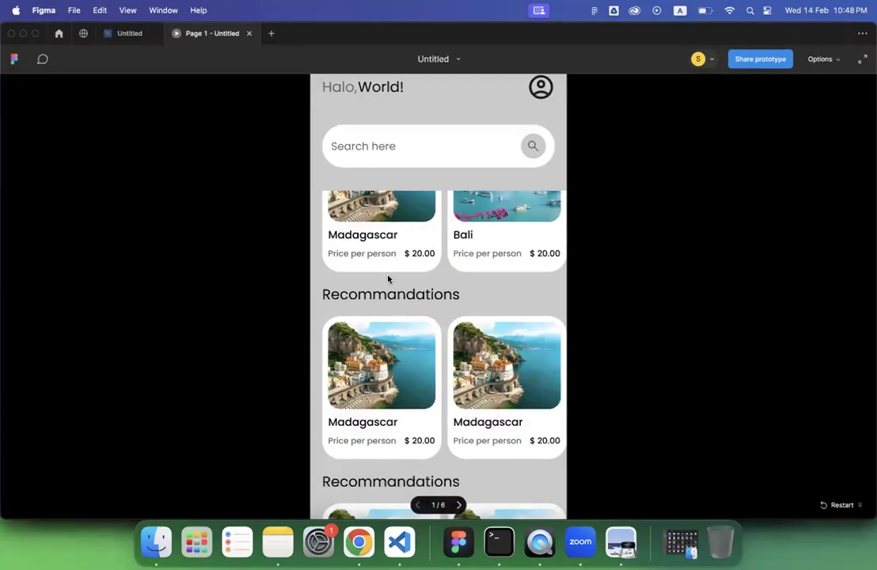
pyautogui.scroll(3, 388, 279)
pyautogui.scroll(-3, 388, 279)
pyautogui.scroll(3, 388, 279)
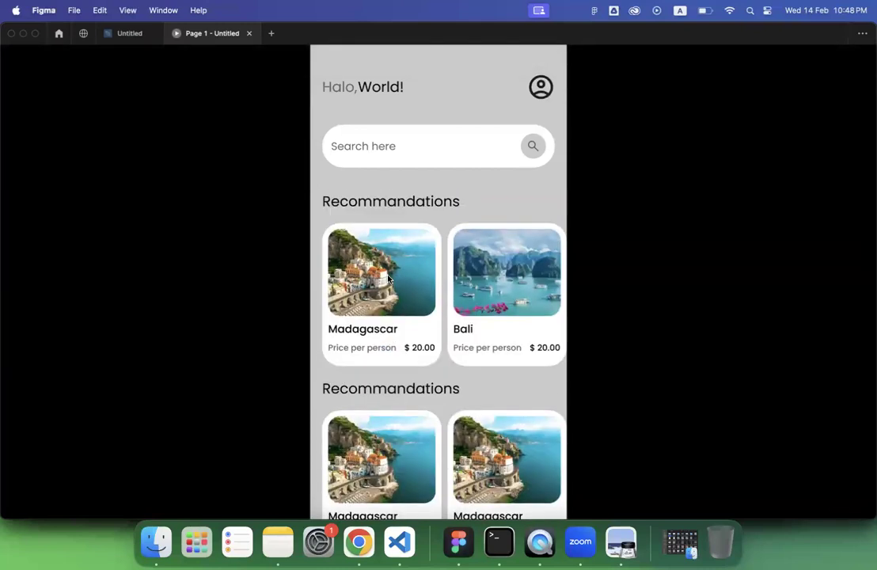
pyautogui.scroll(-3, 388, 279)
pyautogui.scroll(3, 388, 278)
pyautogui.scroll(-3, 388, 279)
pyautogui.scroll(3, 388, 278)
pyautogui.scroll(-2, 388, 279)
# Test sideways scrolling of the recommendation card rows in the prototype, and return to the design file with nothing selected.
pyautogui.hscroll(3, 428, 238)
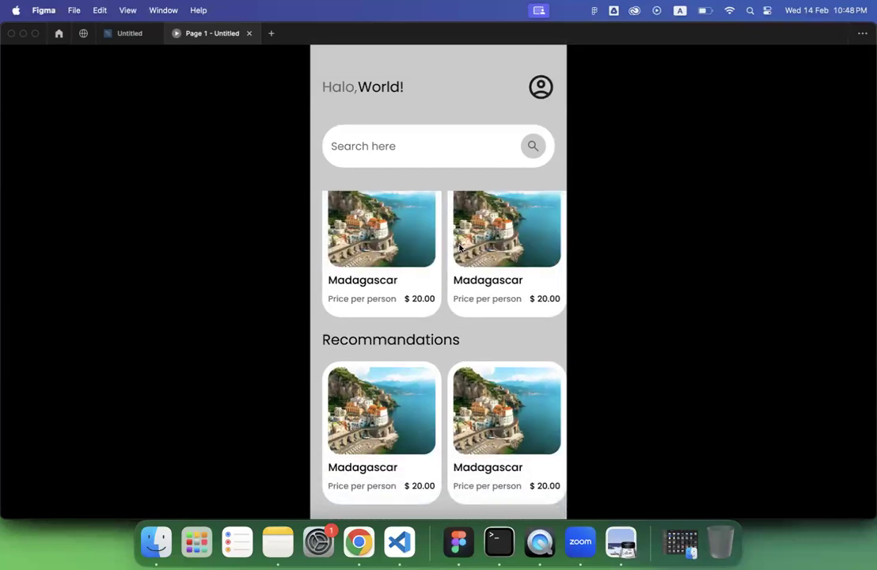
pyautogui.scroll(-5, 466, 413)
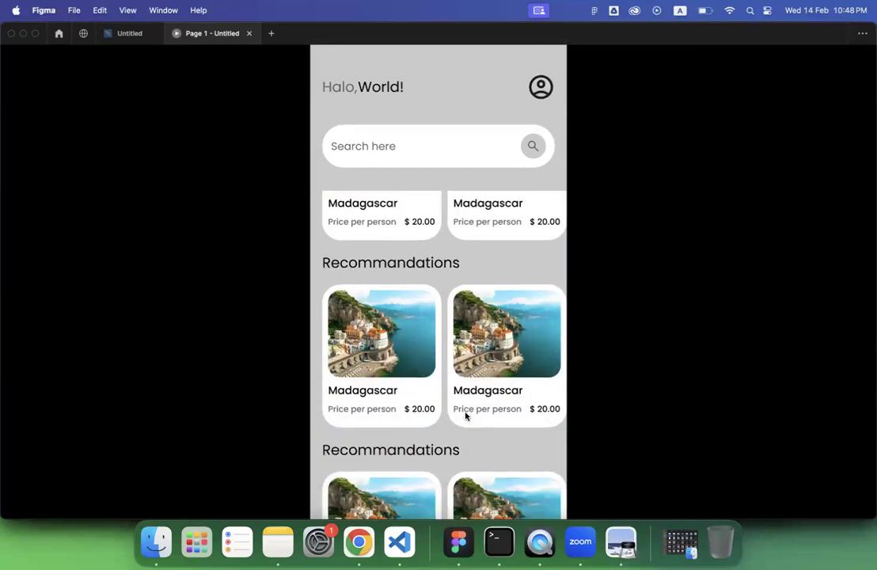
pyautogui.scroll(-4, 516, 410)
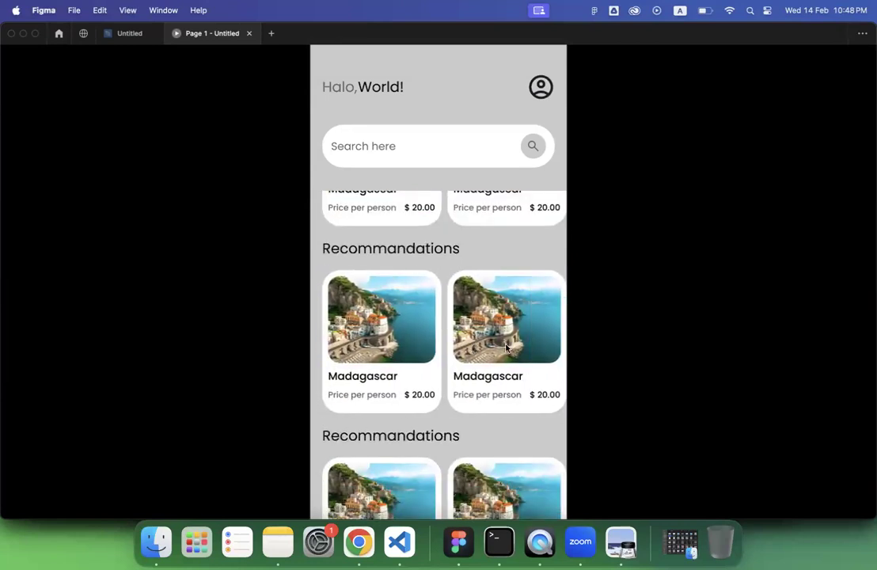
pyautogui.hscroll(-3, 507, 348)
pyautogui.scroll(-5, 507, 349)
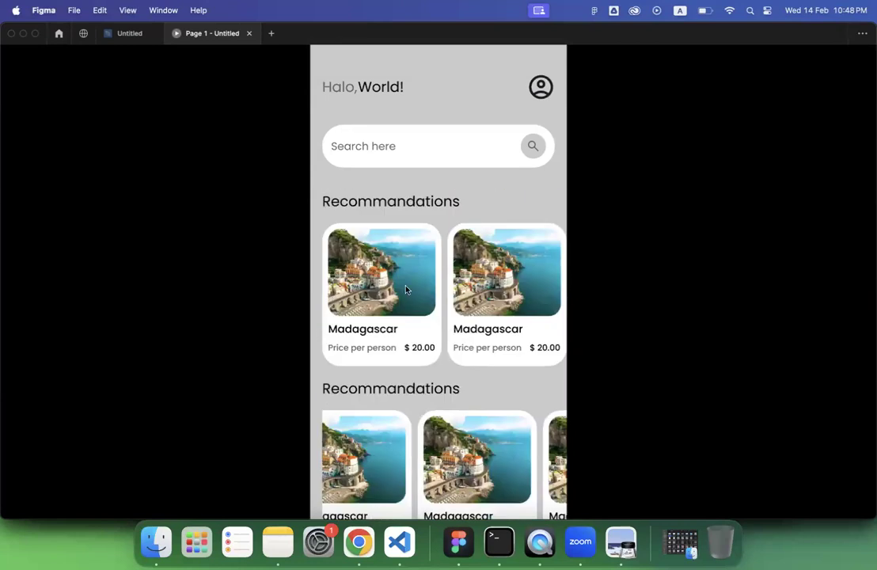
pyautogui.click(129, 35)
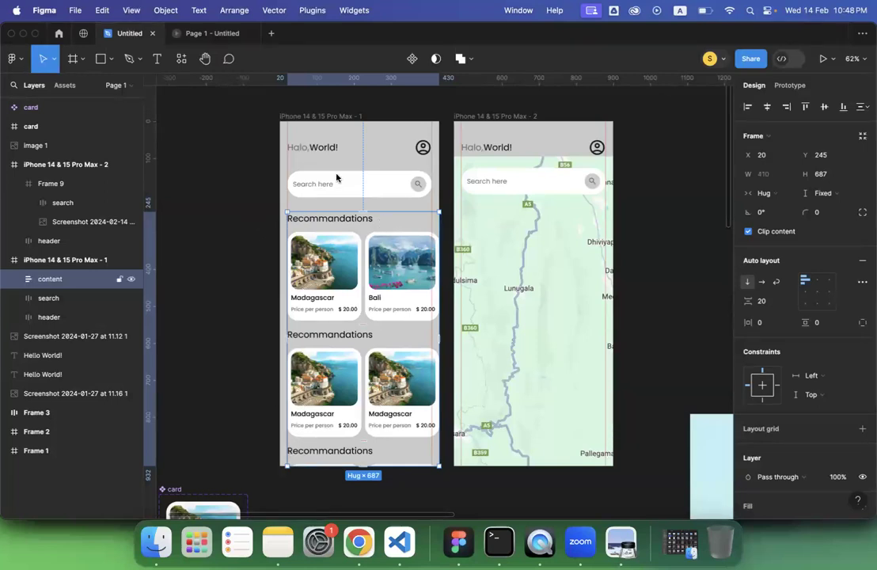
pyautogui.click(245, 187)
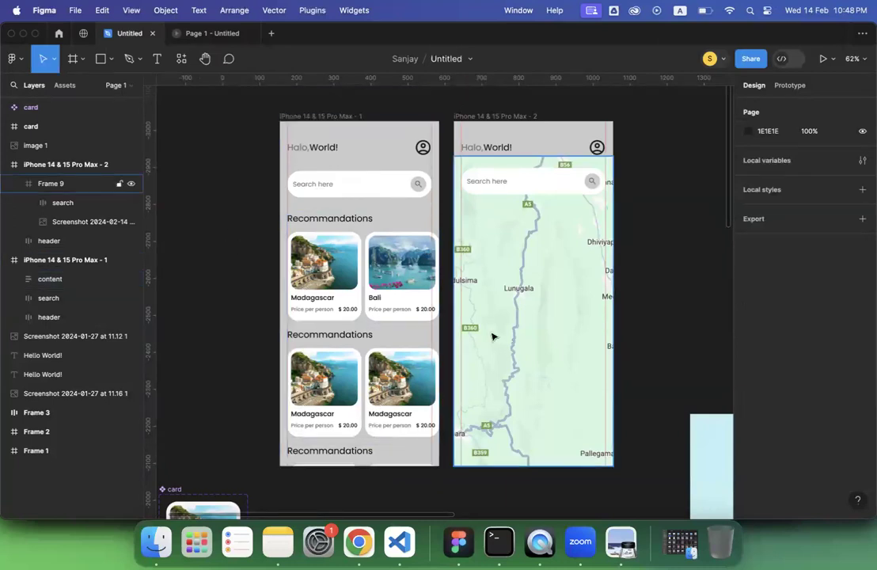
# Switch to lecture 4.pdf in Preview and review the topic lists and the Introduction to Figma slide on pages 2 to 4.
pyautogui.click(622, 543)
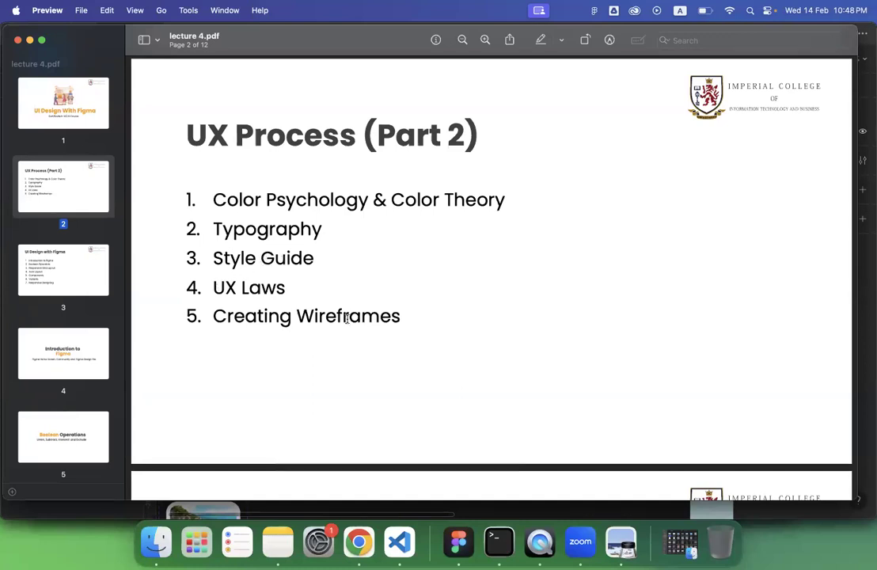
pyautogui.scroll(-2, 346, 318)
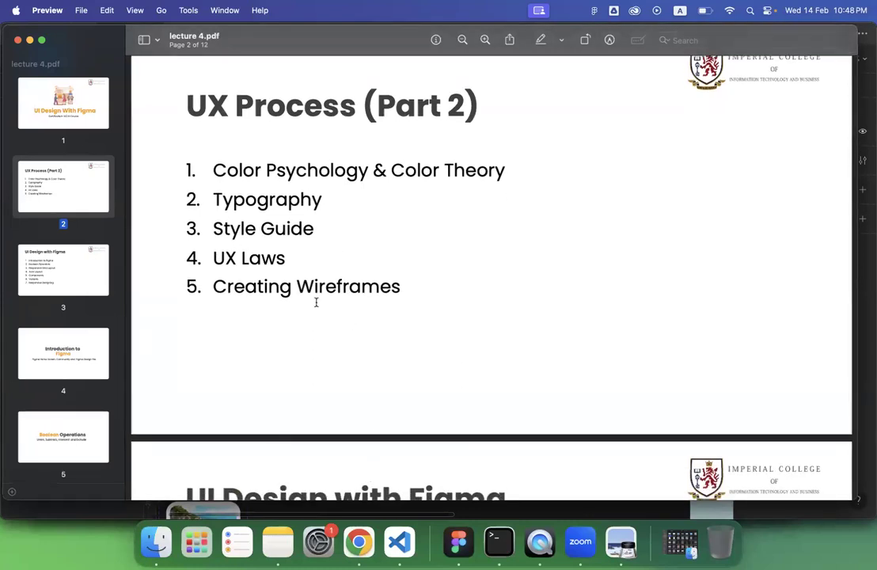
pyautogui.scroll(-10, 316, 302)
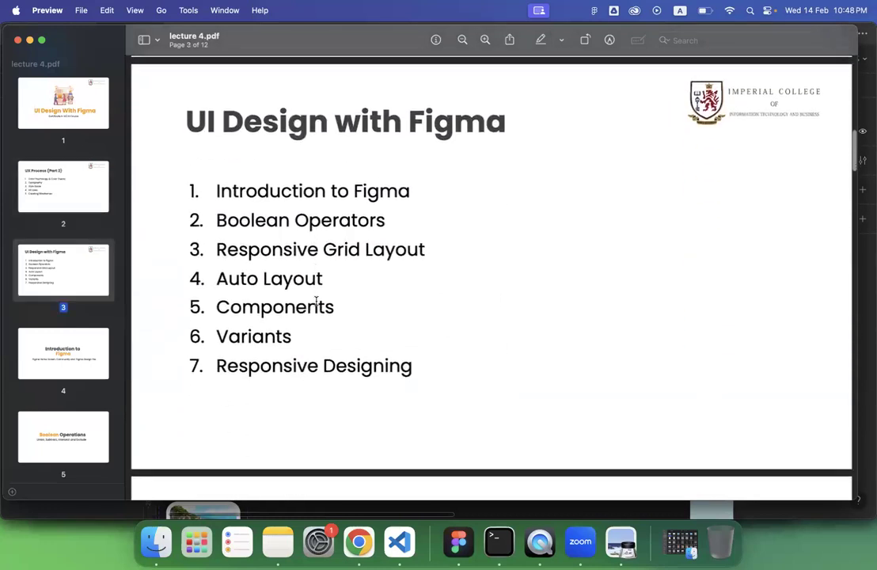
pyautogui.scroll(-2, 316, 302)
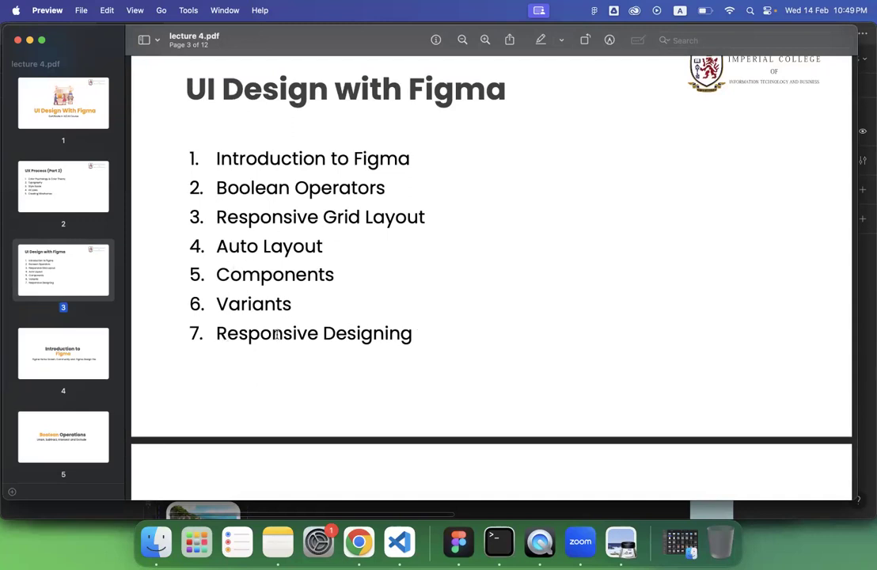
pyautogui.scroll(-2, 277, 334)
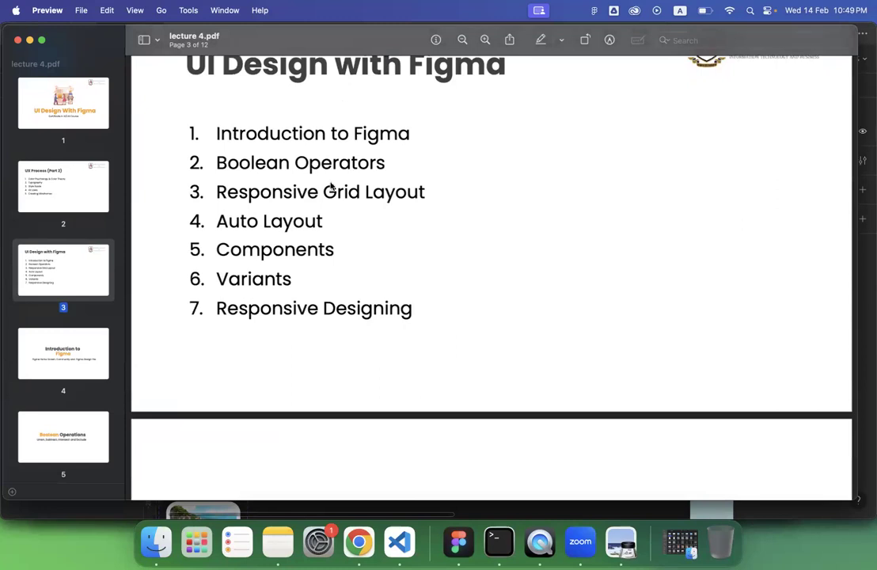
pyautogui.scroll(-5, 272, 292)
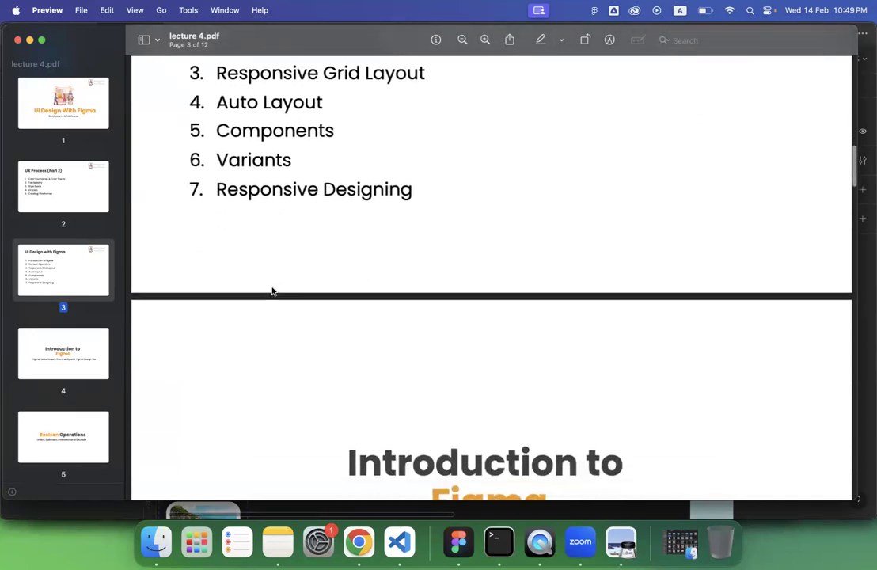
pyautogui.scroll(-3, 272, 292)
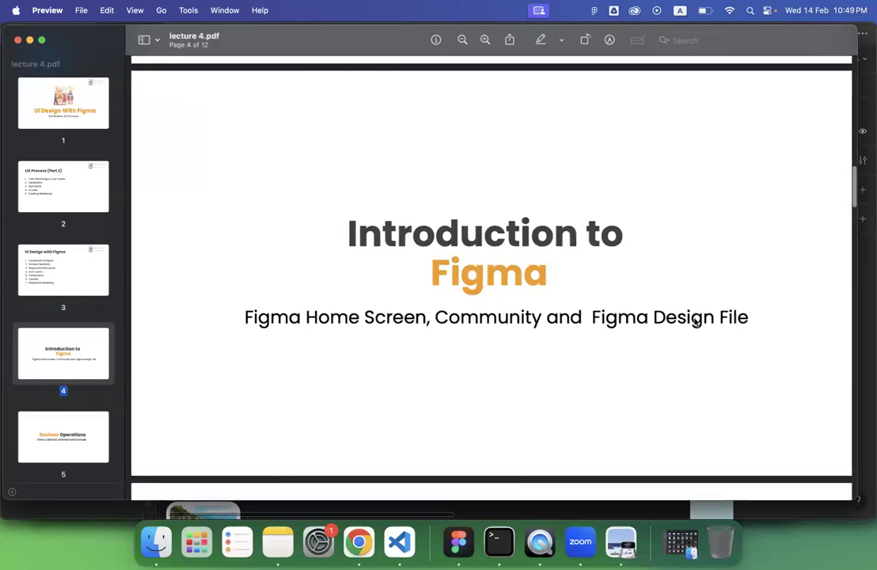
# Switch back to Figma, place an instance of the local card component beside iPhone 14 & 15 Pro Max - 1 and deselect it.
pyautogui.click(458, 541)
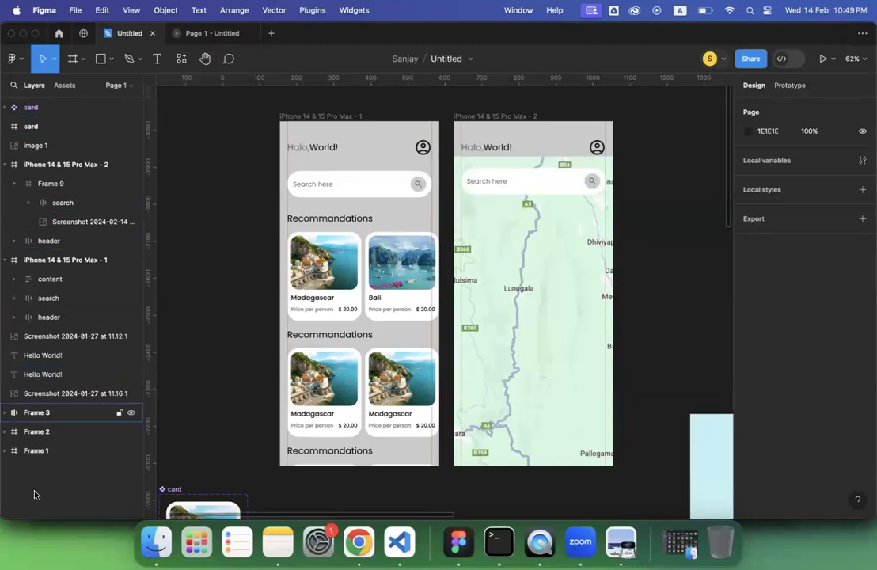
pyautogui.click(64, 86)
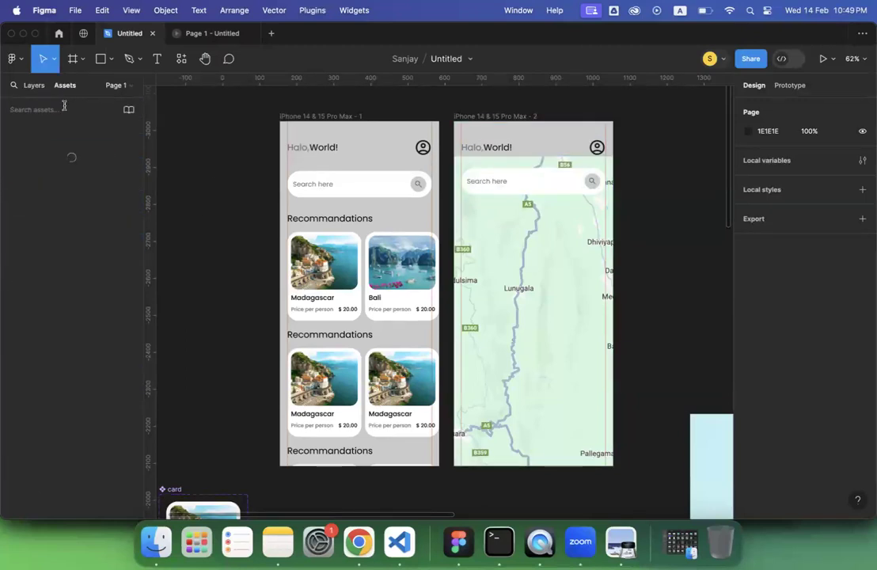
pyautogui.moveTo(43, 185); pyautogui.dragTo(238, 248)
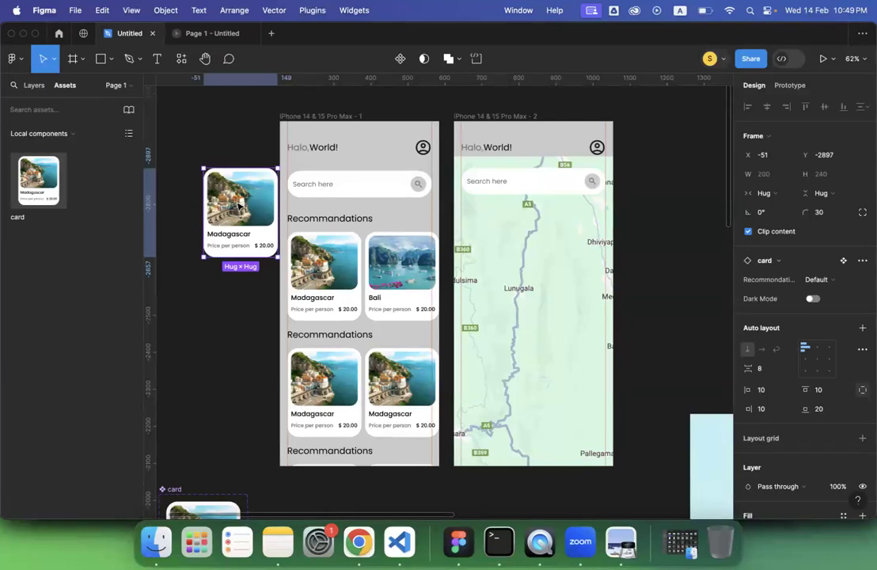
pyautogui.click(204, 124)
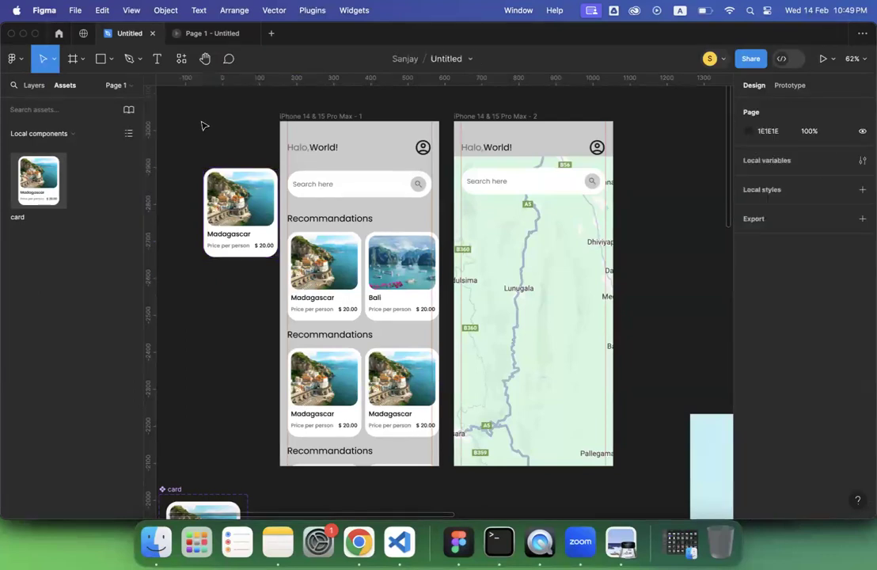
# Create a new FigJam file, dismiss its introductory tips, and close it to return to the design file.
pyautogui.click(27, 62)
pyautogui.moveTo(43, 111)
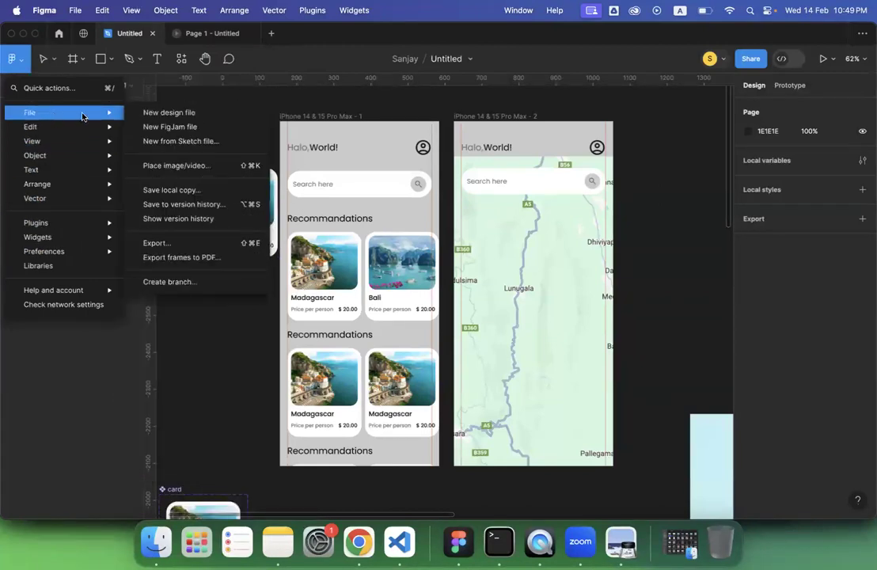
pyautogui.click(150, 128)
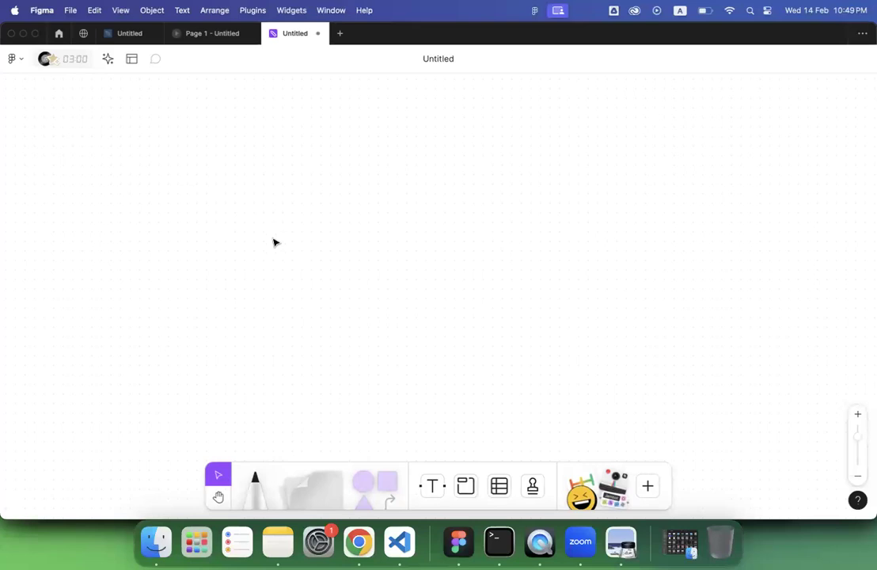
pyautogui.click(469, 487)
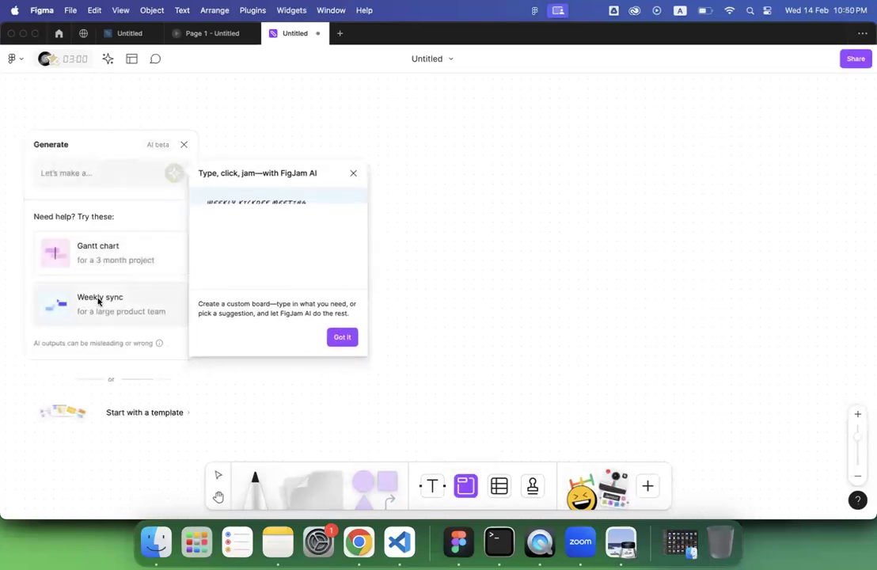
pyautogui.click(354, 173)
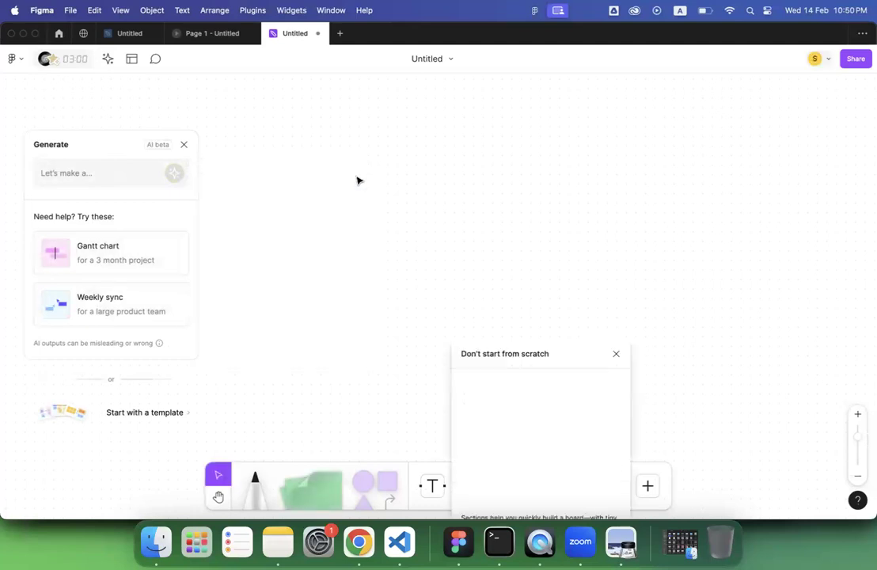
pyautogui.click(616, 239)
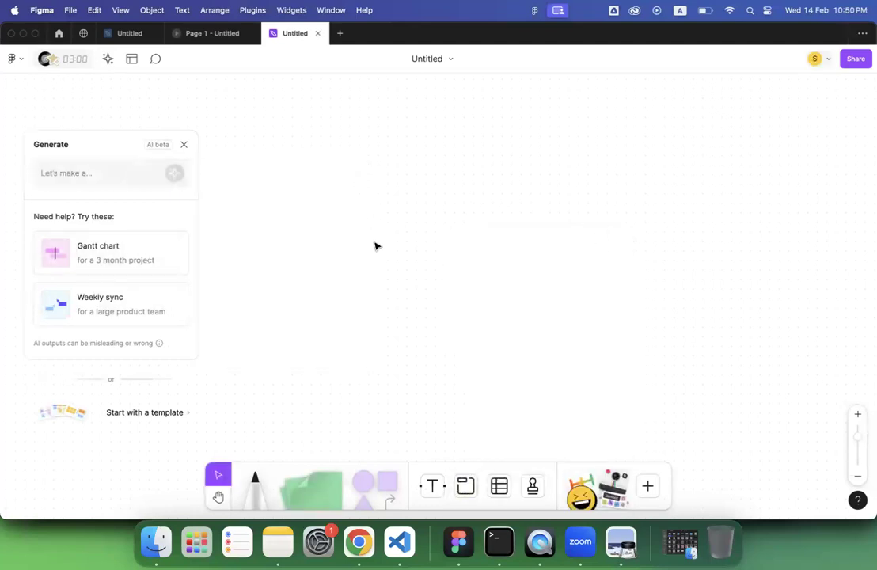
pyautogui.click(317, 34)
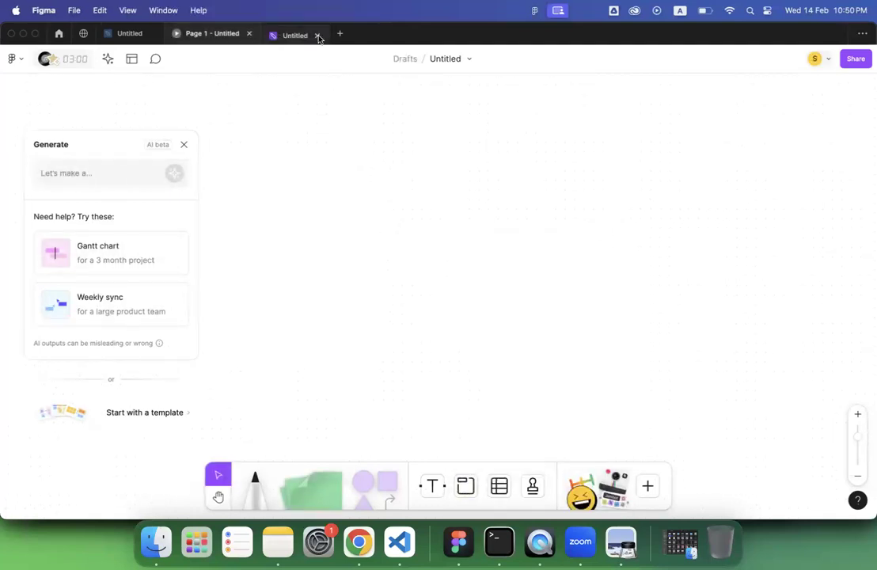
pyautogui.click(123, 35)
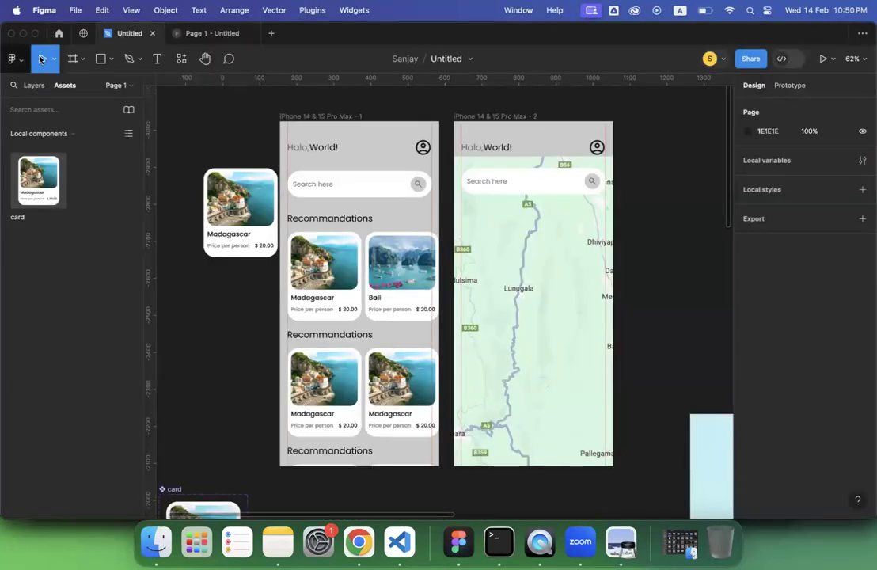
# View the form for adding the design file to version history and close it without saving.
pyautogui.click(15, 62)
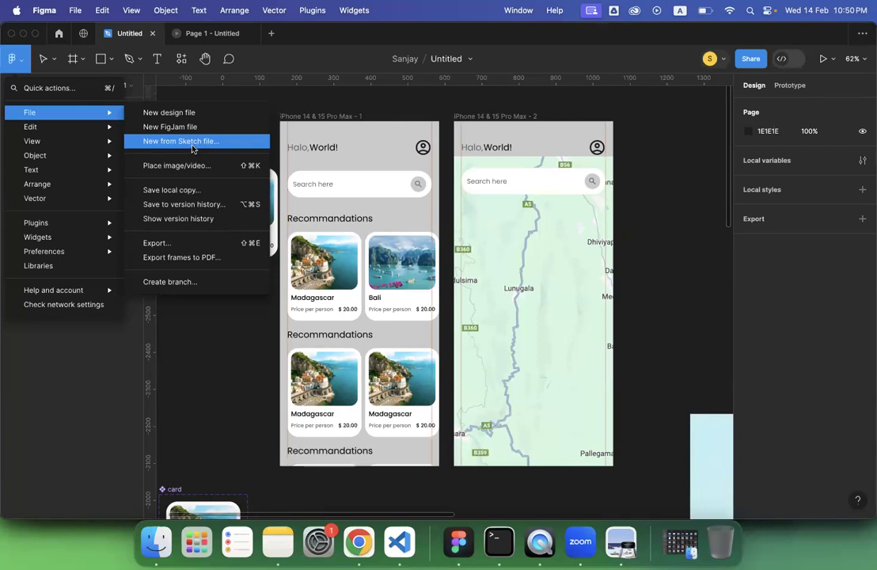
pyautogui.click(204, 210)
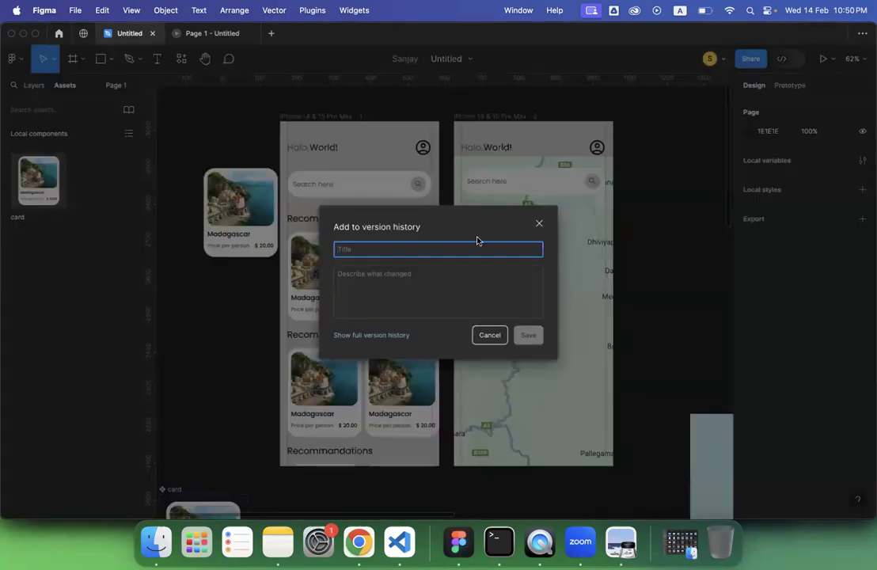
pyautogui.click(540, 224)
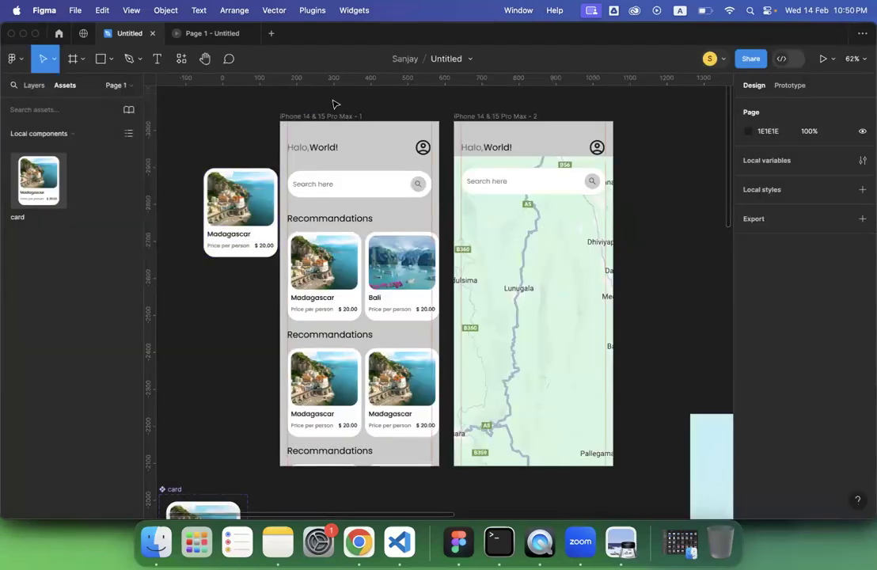
# Select the iPhone 14 & 15 Pro Max - 1 frame and open the Export dialog for it.
pyautogui.click(301, 116)
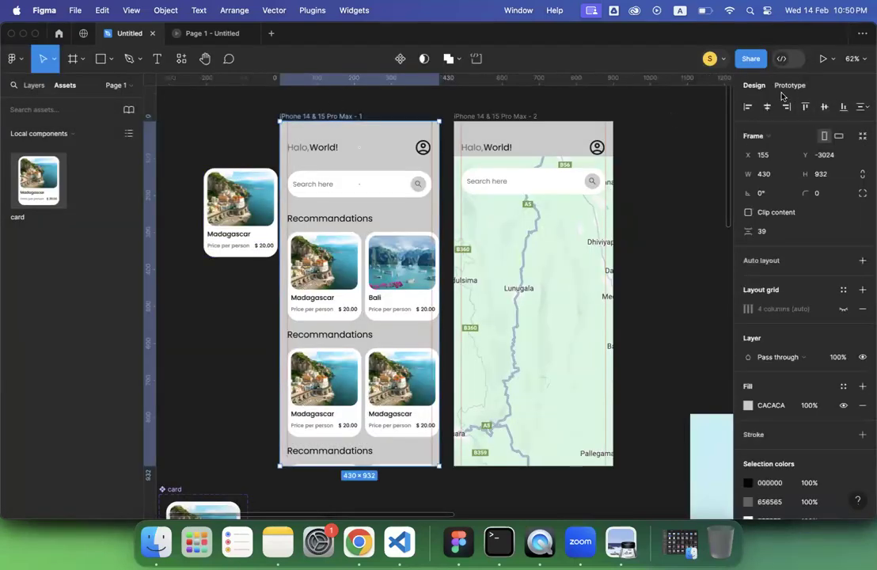
pyautogui.click(70, 10)
pyautogui.moveTo(45, 11)
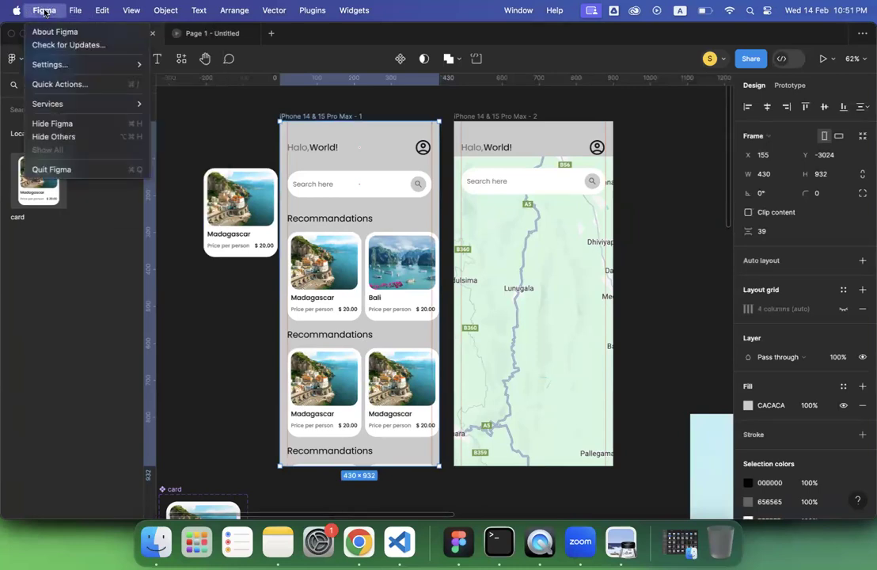
pyautogui.click(13, 54)
pyautogui.click(14, 61)
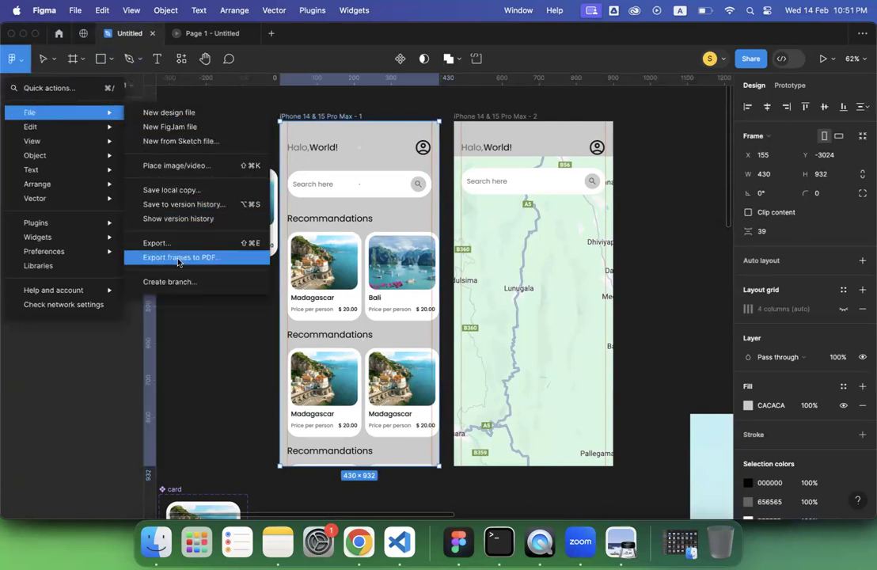
pyautogui.click(160, 245)
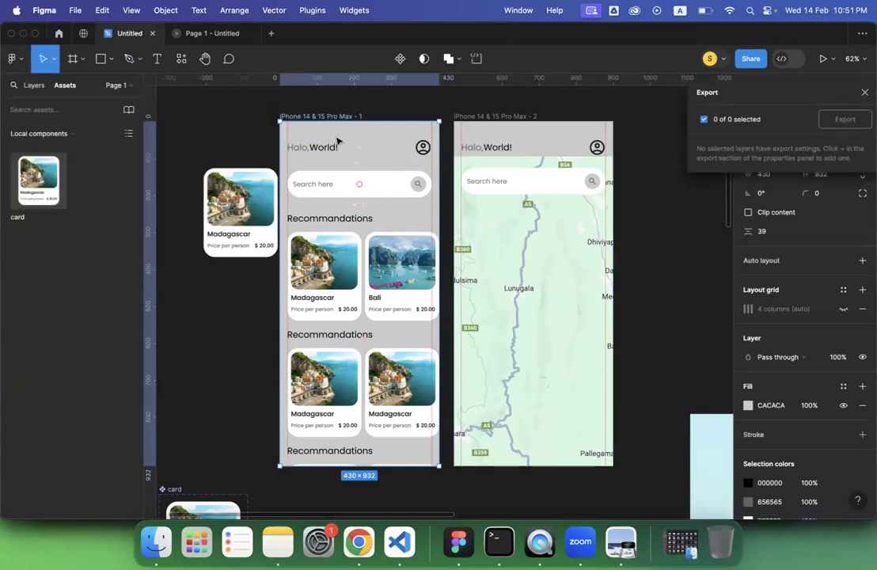
# Add a 1x PNG export setting to iPhone 14 & 15 Pro Max - 1 and expand its export preview.
pyautogui.scroll(-3, 831, 406)
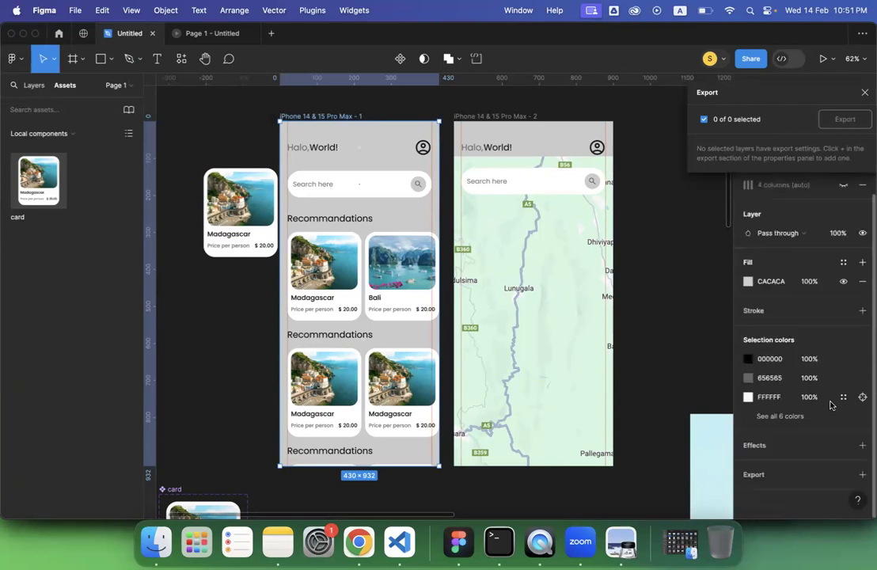
pyautogui.click(775, 486)
pyautogui.scroll(-2, 808, 447)
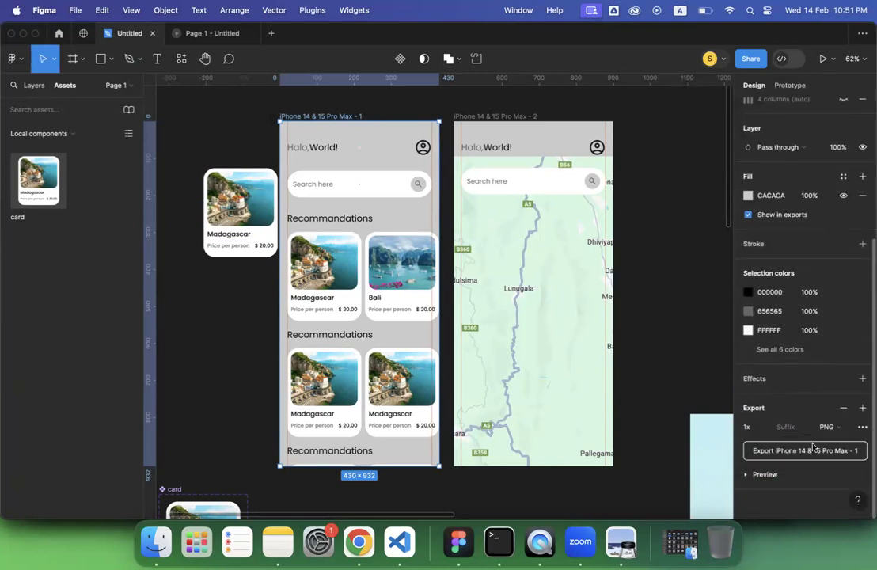
pyautogui.click(831, 428)
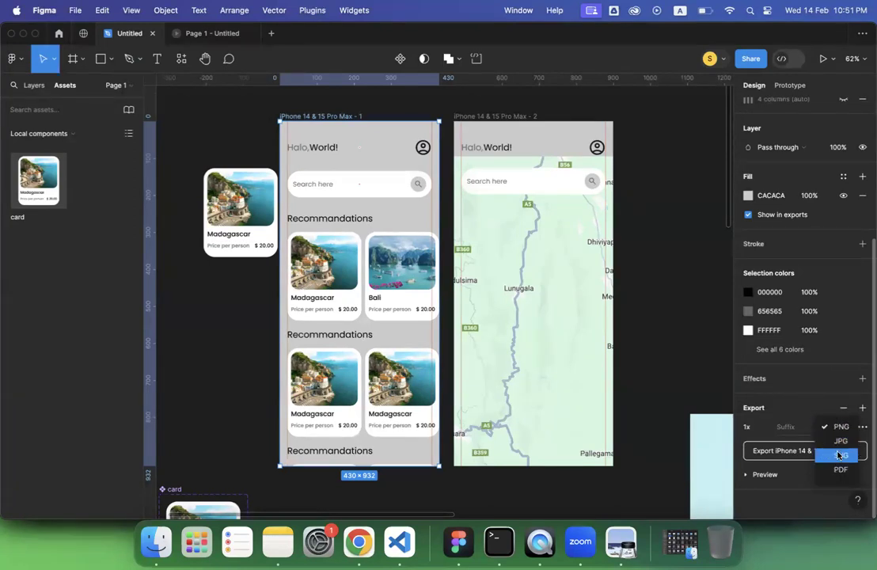
pyautogui.click(768, 475)
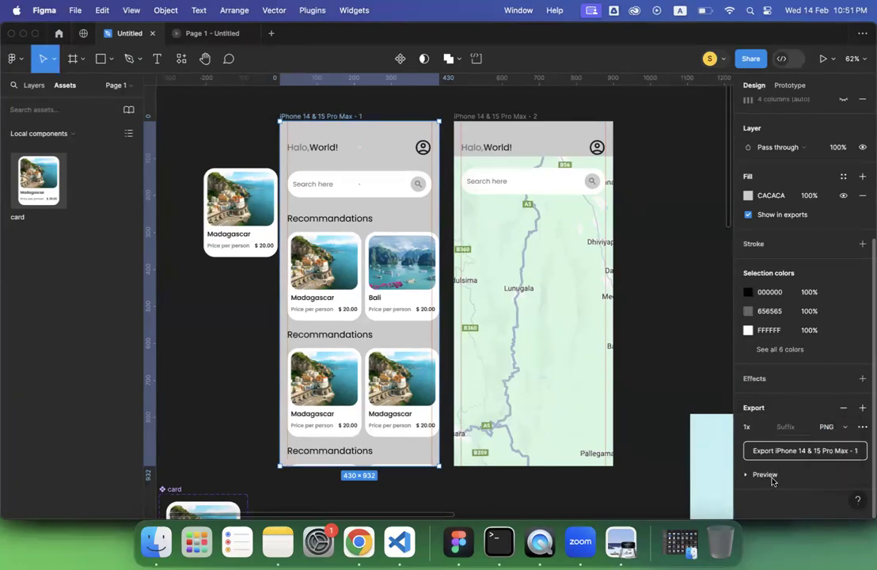
pyautogui.click(772, 475)
pyautogui.scroll(-3, 791, 471)
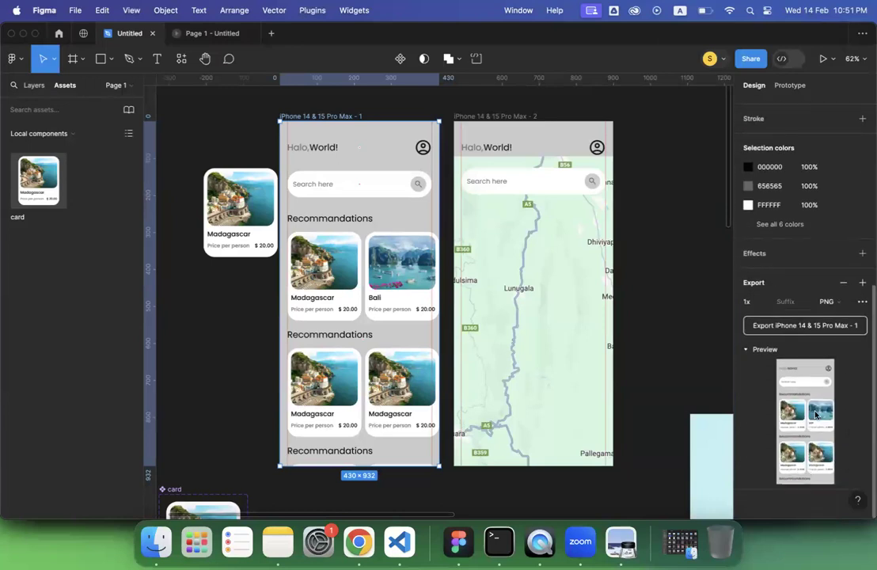
# Review the available file commands, and deselect the iPhone 14 & 15 Pro Max - 1 frame.
pyautogui.click(44, 10)
pyautogui.moveTo(16, 12)
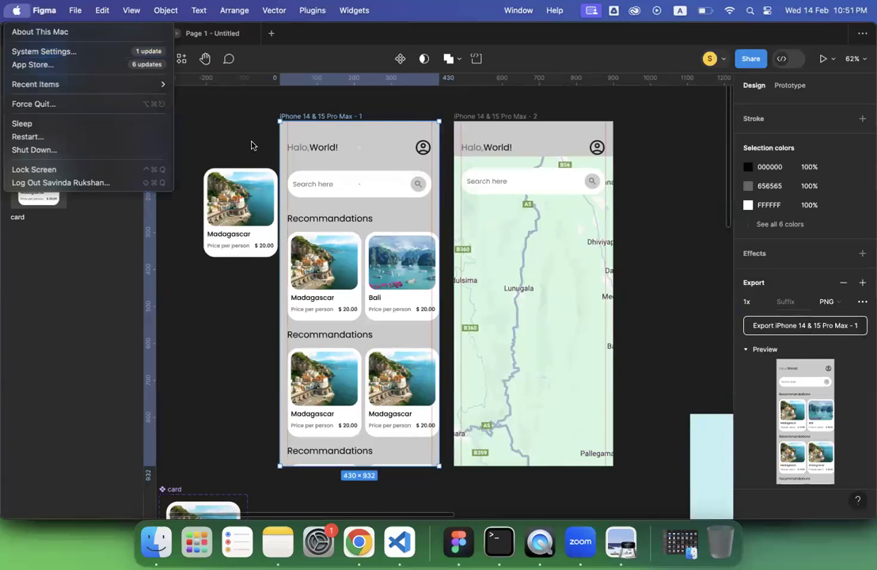
pyautogui.click(251, 143)
pyautogui.click(13, 63)
pyautogui.moveTo(58, 112)
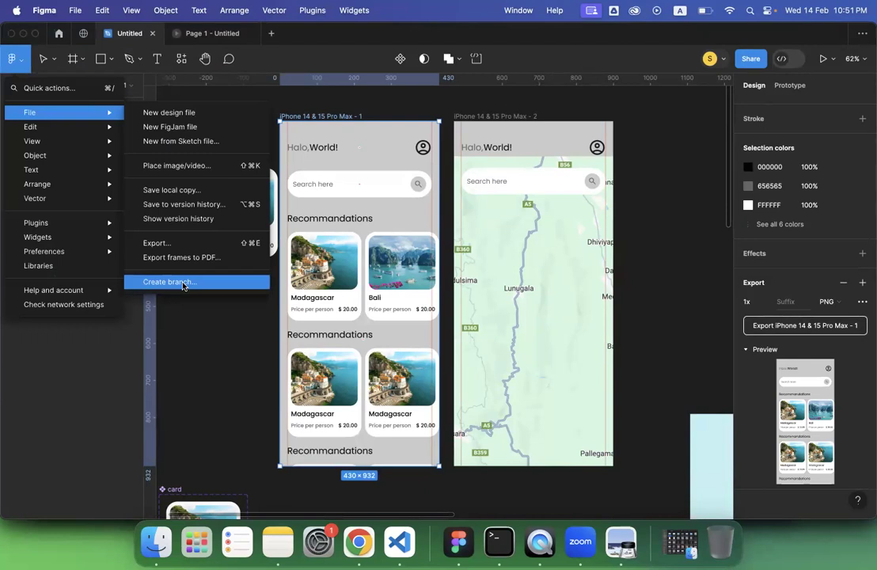
pyautogui.press('Escape')
pyautogui.scroll(-5, 215, 365)
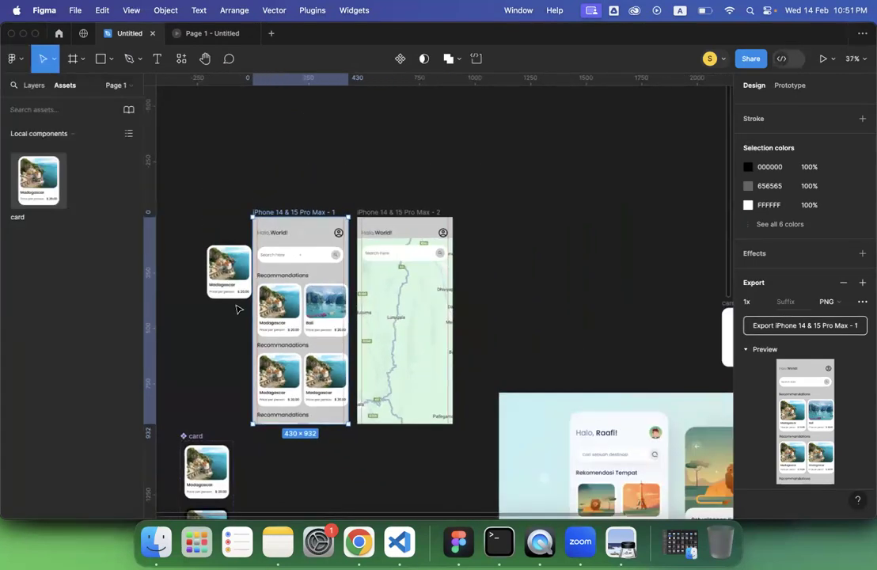
pyautogui.click(291, 186)
pyautogui.scroll(3, 295, 184)
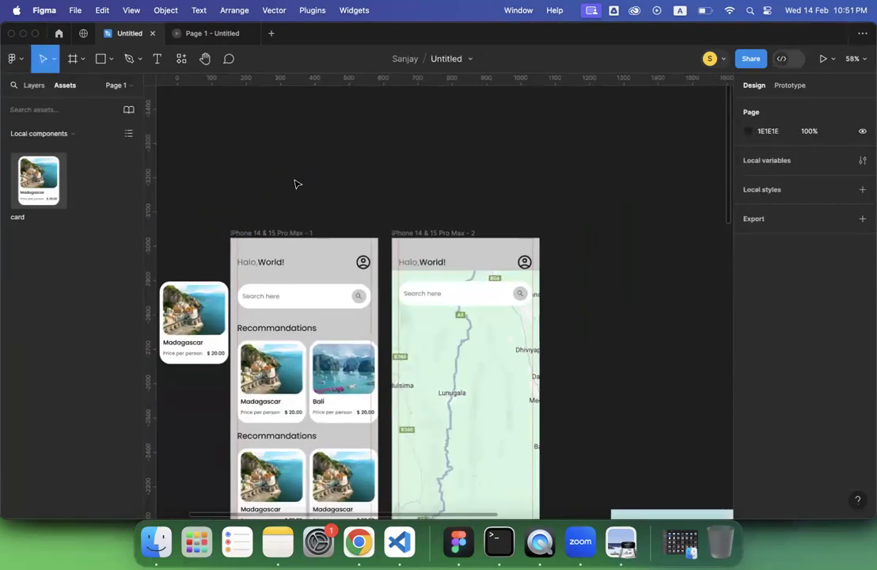
pyautogui.hscroll(-2, 295, 184)
# Try to create a branch of the design file and dismiss the dialog.
pyautogui.click(76, 10)
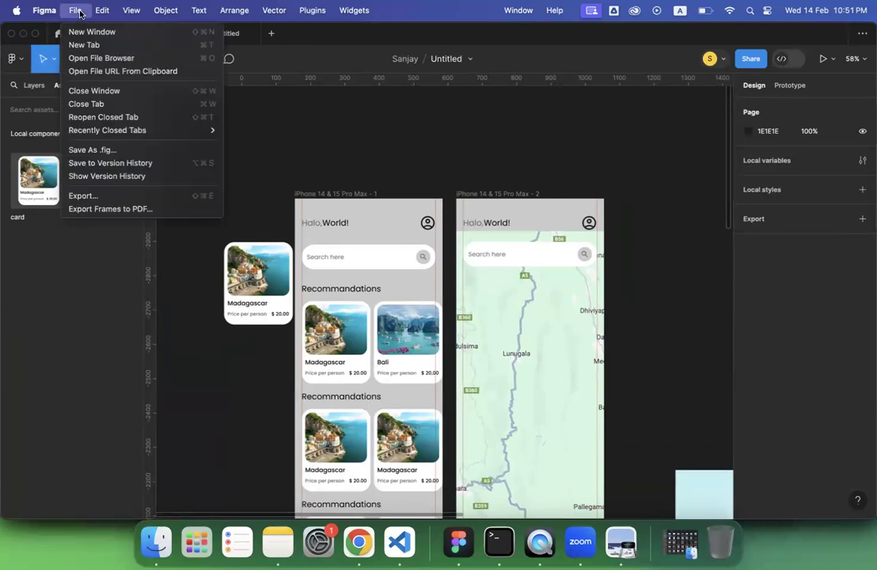
pyautogui.click(23, 68)
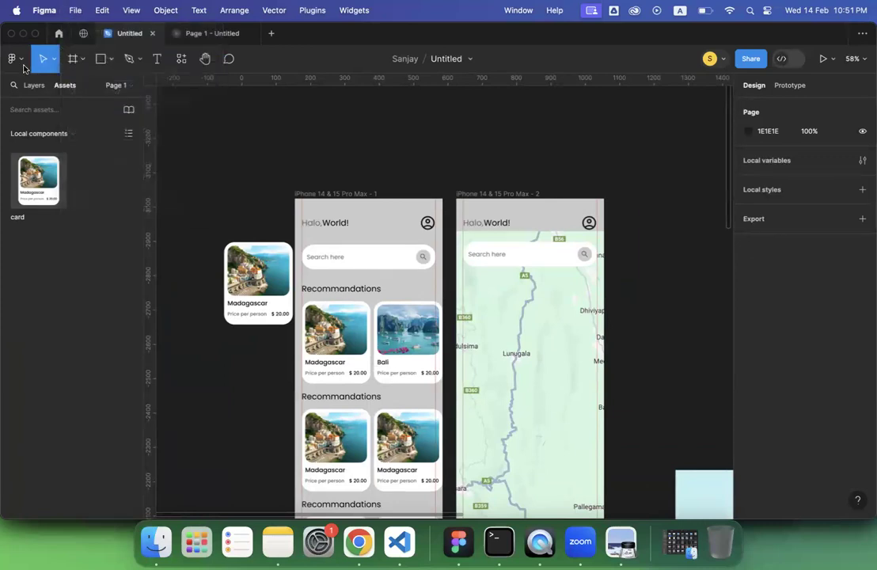
pyautogui.click(13, 59)
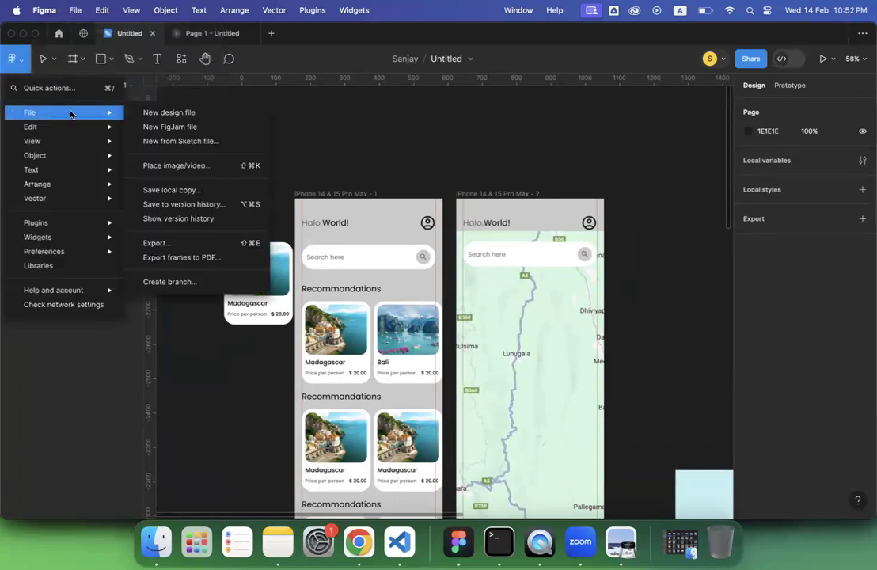
pyautogui.click(168, 282)
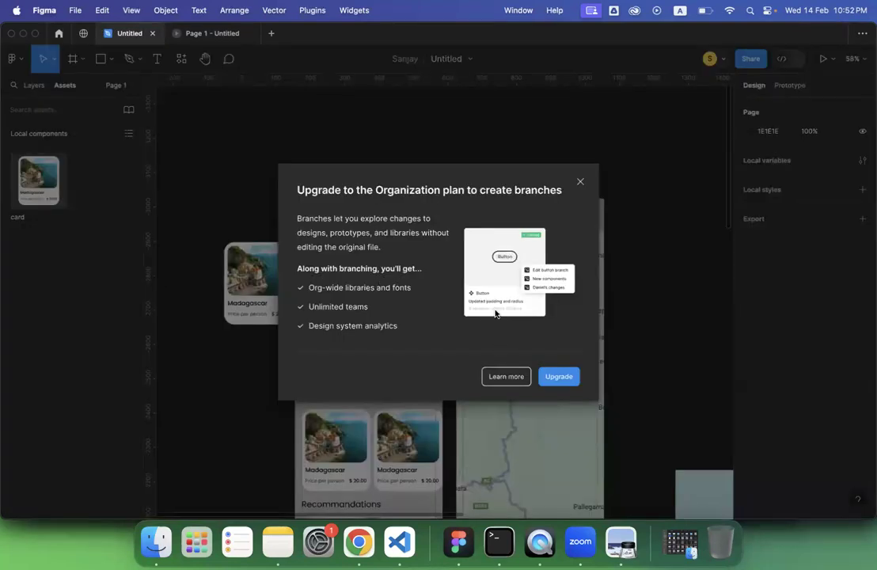
pyautogui.click(580, 184)
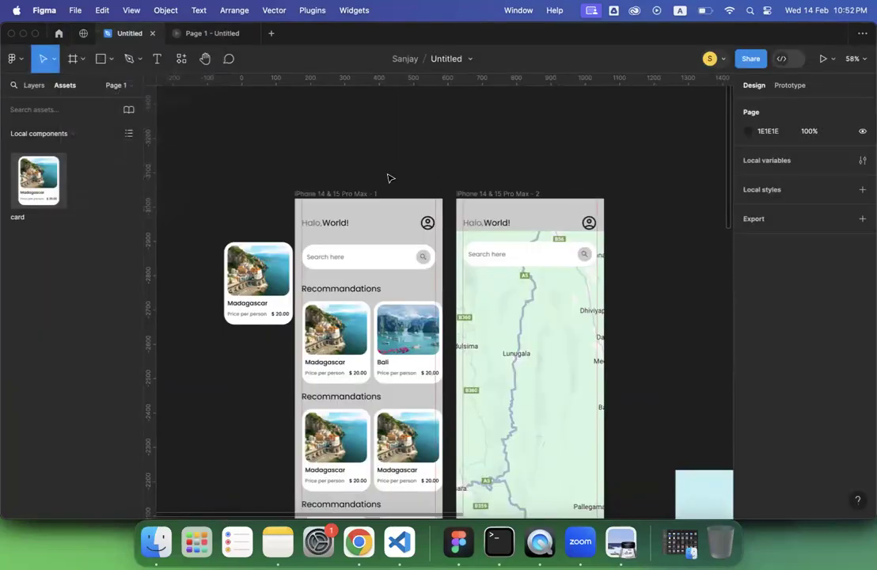
# Use Find to search the current page for layers containing "Mada".
pyautogui.scroll(-1, 388, 178)
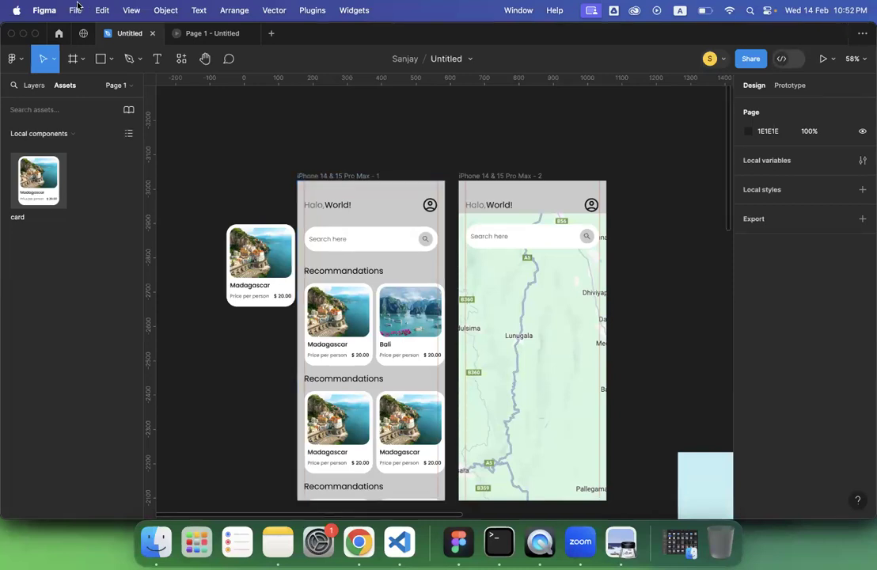
pyautogui.click(44, 10)
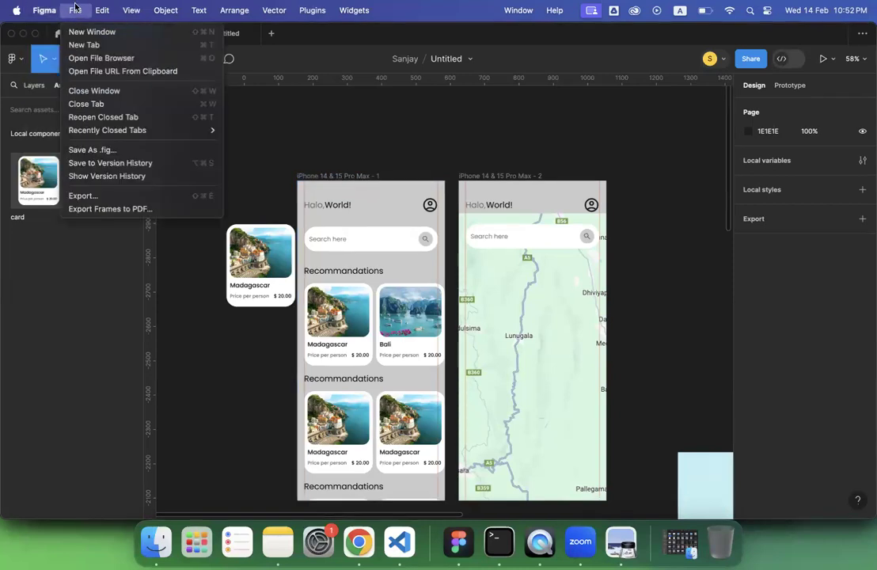
pyautogui.click(17, 61)
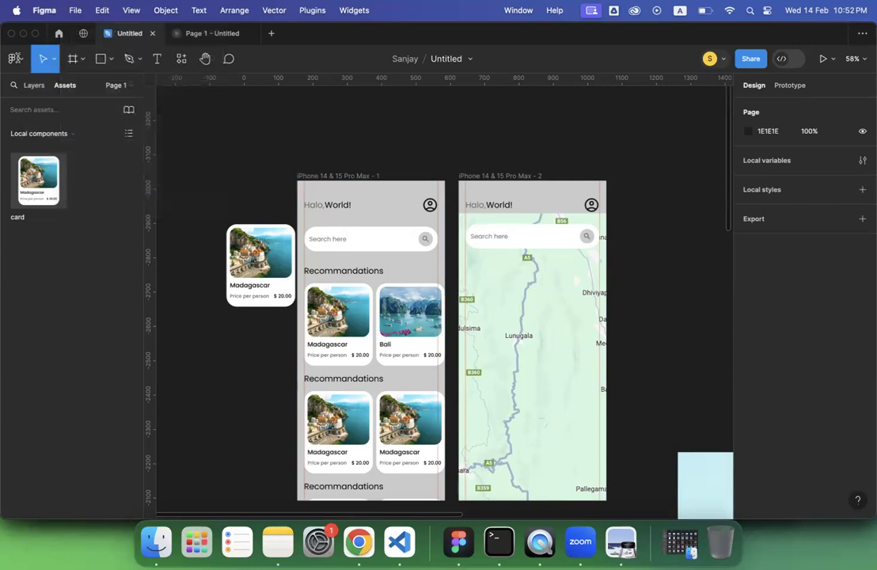
pyautogui.click(18, 60)
pyautogui.moveTo(42, 122)
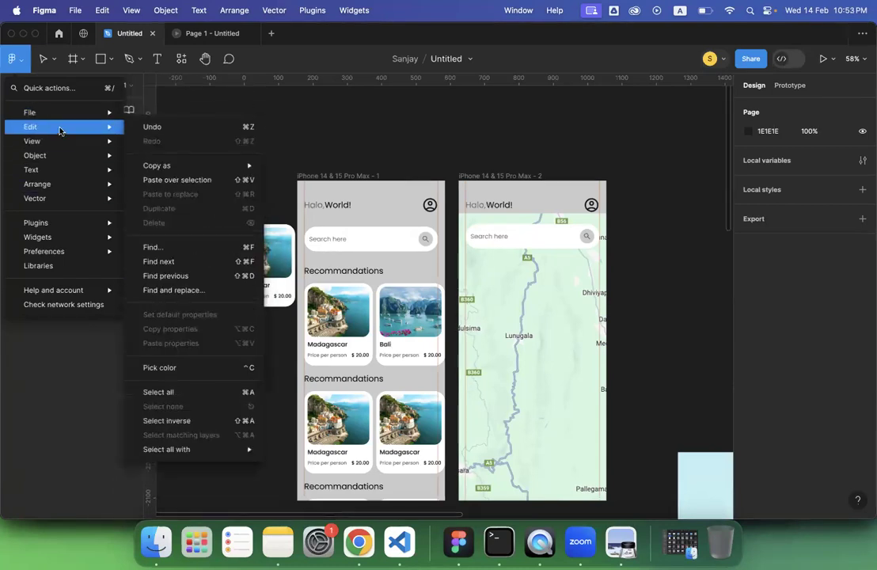
pyautogui.click(152, 248)
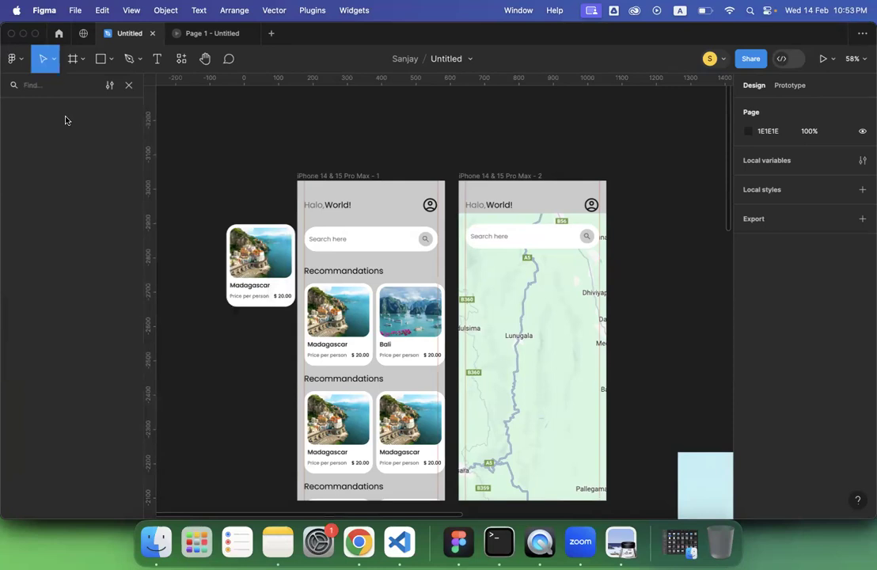
pyautogui.write('Mada')
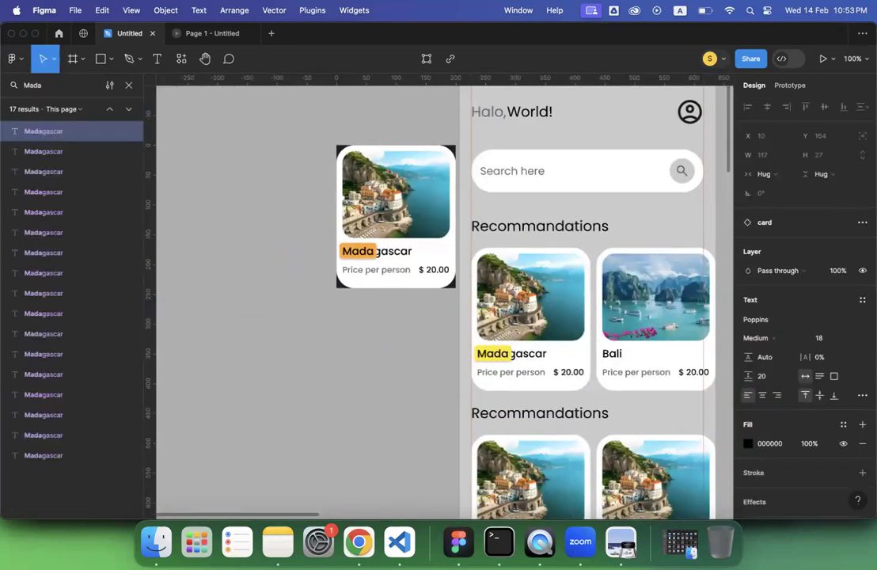
pyautogui.write('d')
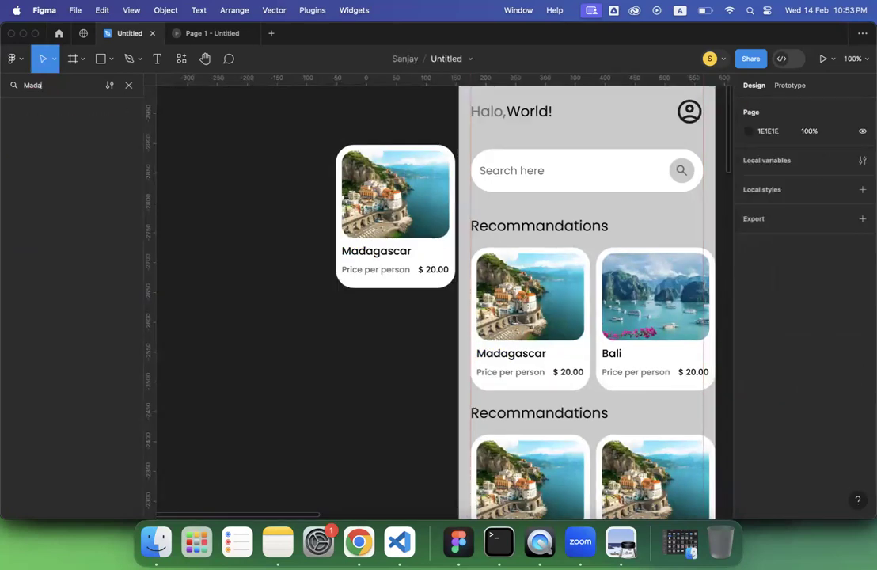
# Clear the search term "Mada" from Find.
pyautogui.press('BackSpace')
pyautogui.press('BackSpace')
pyautogui.press('BackSpace')
pyautogui.press('BackSpace')
pyautogui.press('BackSpace')
# Review the Copy as formats among the editing commands.
pyautogui.click(23, 63)
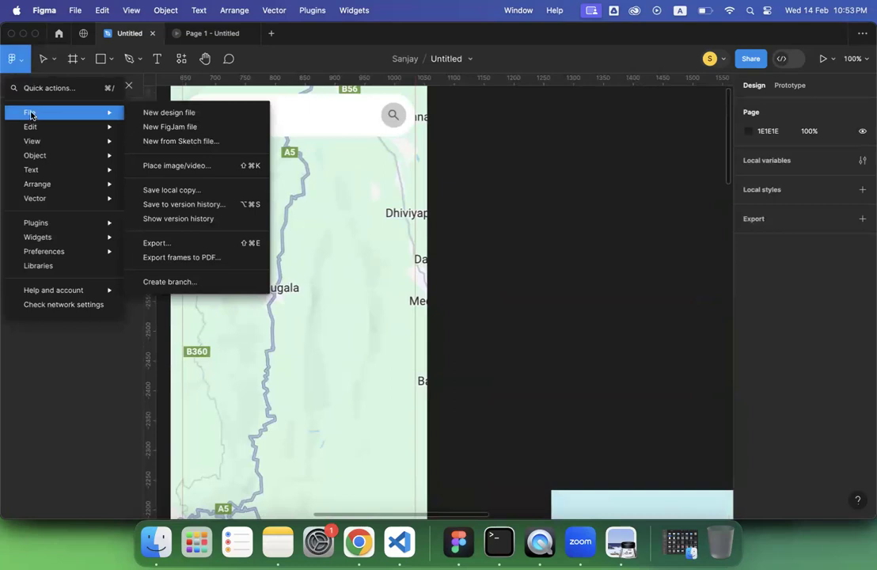
pyautogui.moveTo(39, 131)
pyautogui.moveTo(170, 166)
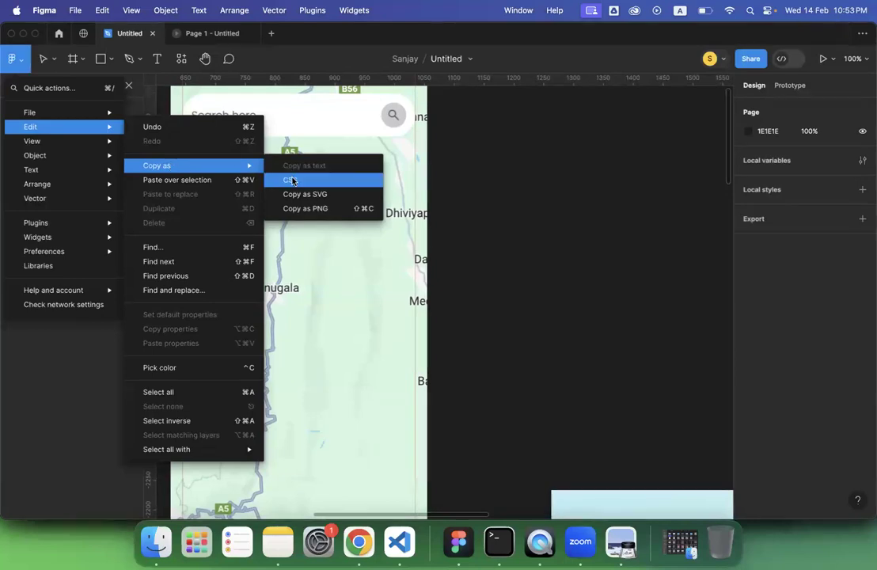
pyautogui.click(787, 70)
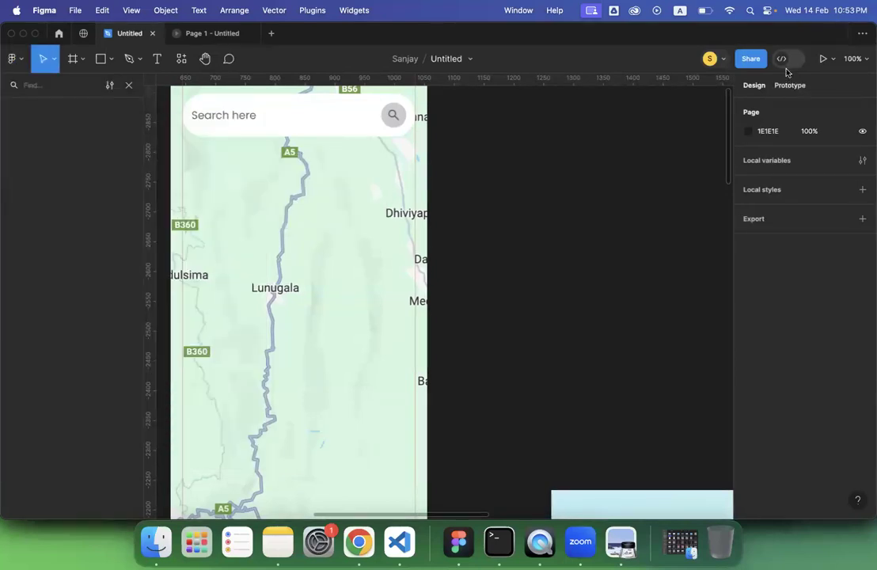
# Inspect the layout and style code of the search bar on iPhone 14 & 15 Pro Max - 2 in Dev Mode, and return to design mode.
pyautogui.click(786, 61)
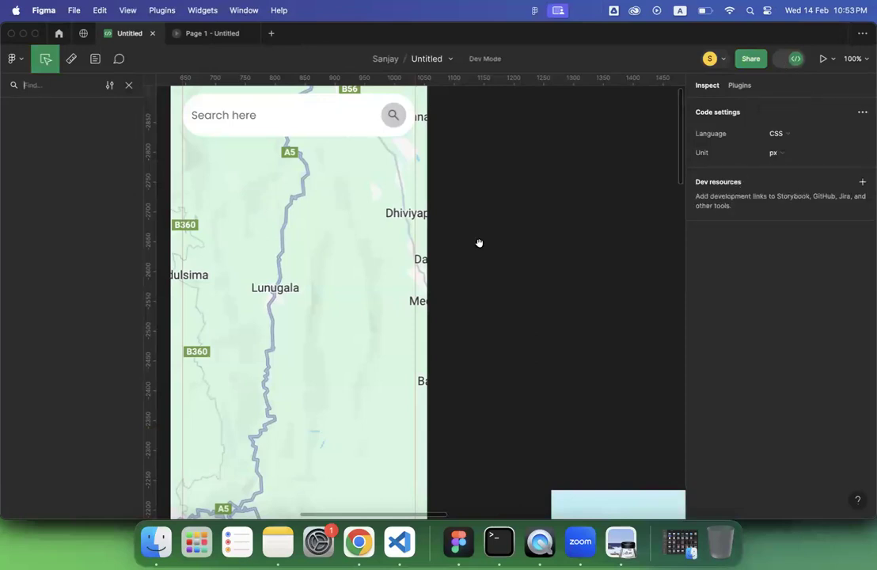
pyautogui.click(345, 141)
pyautogui.click(349, 130)
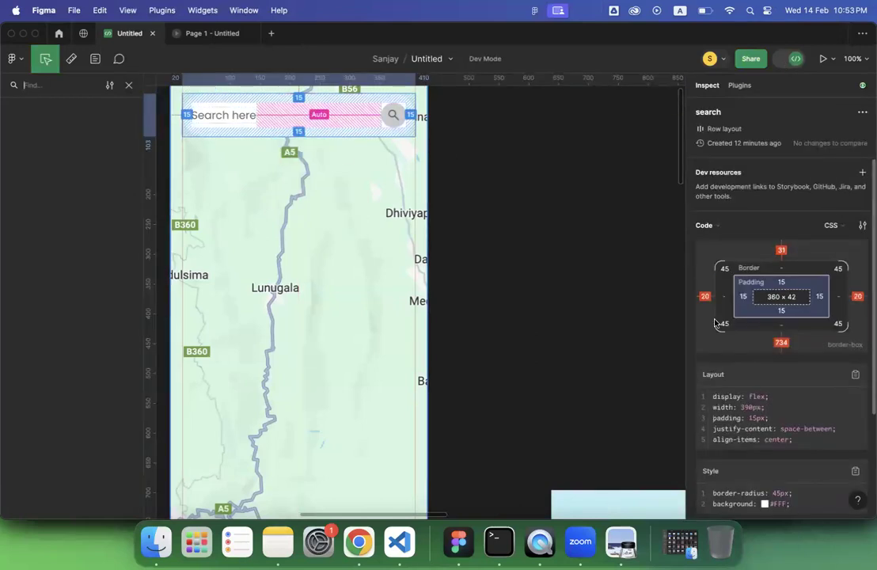
pyautogui.scroll(-3, 745, 408)
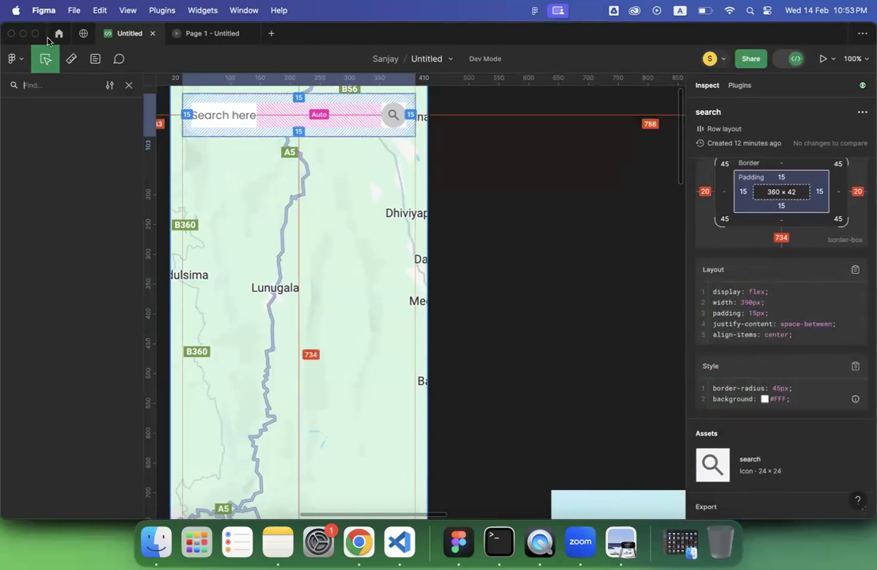
pyautogui.click(789, 59)
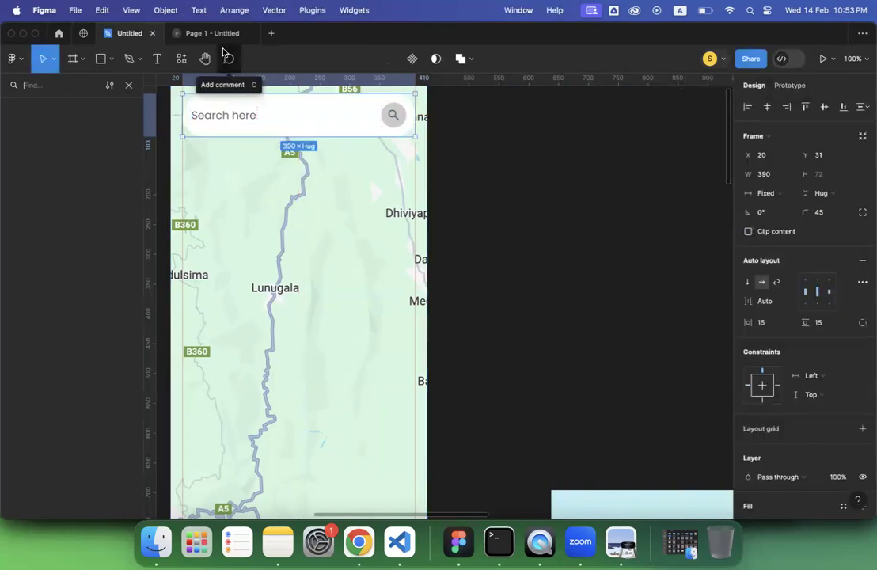
# Copy the standalone Madagascar card and use Paste to replace on the search bar of iPhone 14 & 15 Pro Max - 2.
pyautogui.click(11, 59)
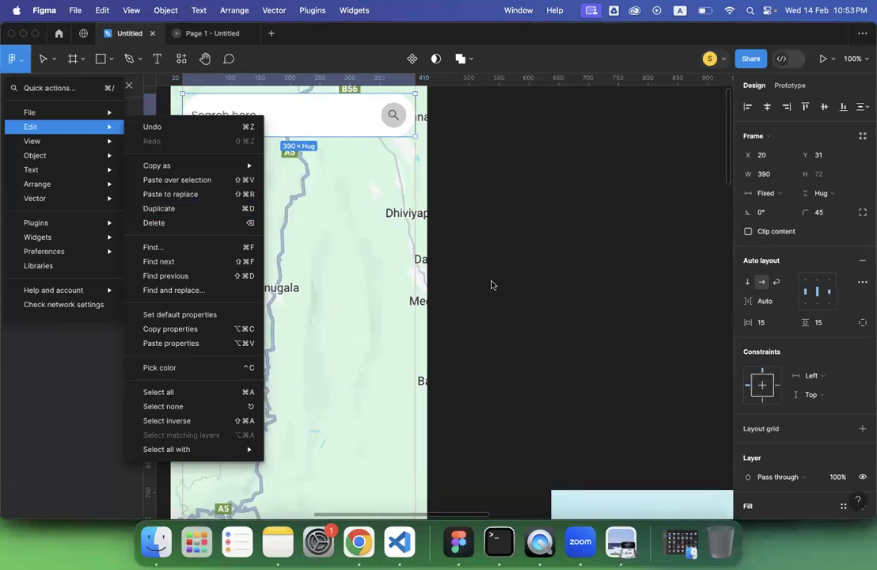
pyautogui.press('Escape')
pyautogui.scroll(-6, 552, 298)
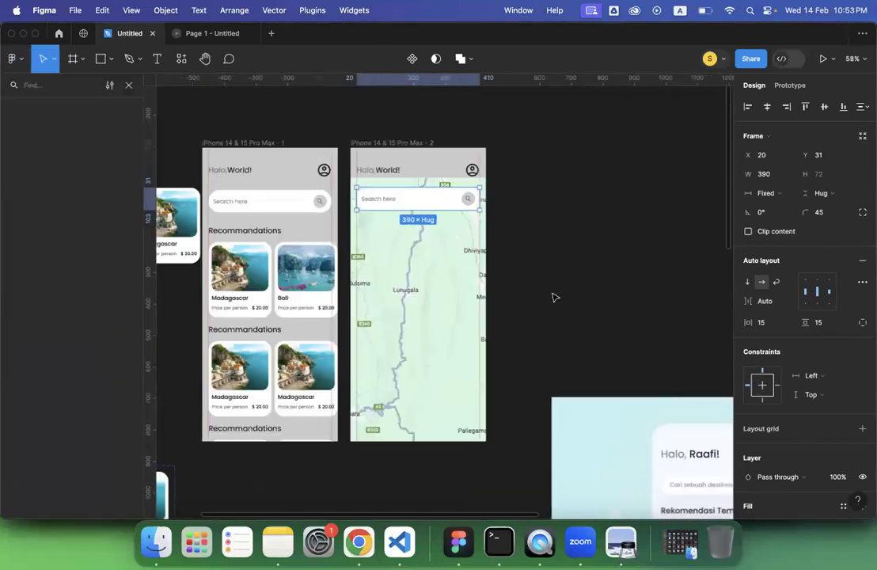
pyautogui.click(309, 255)
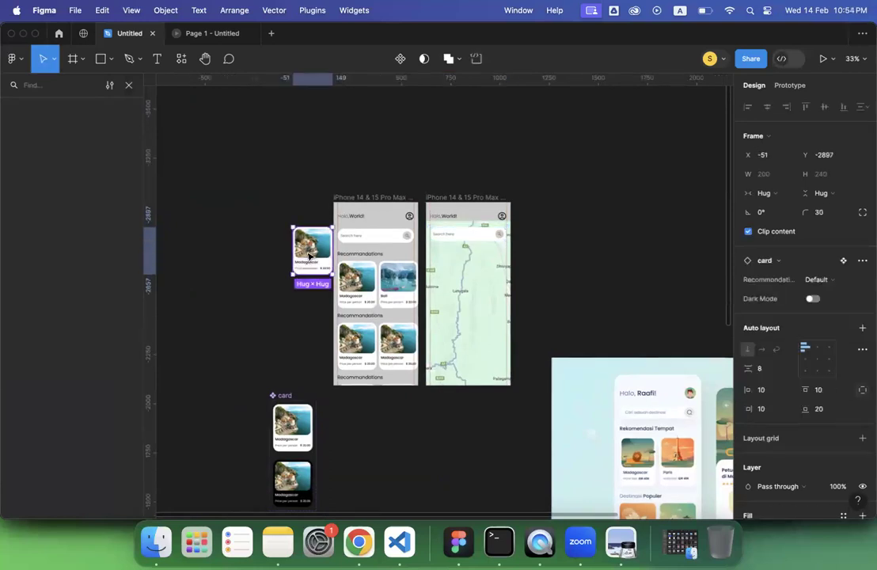
pyautogui.press('super+c')
pyautogui.scroll(-3, 666, 319)
pyautogui.scroll(5, 505, 207)
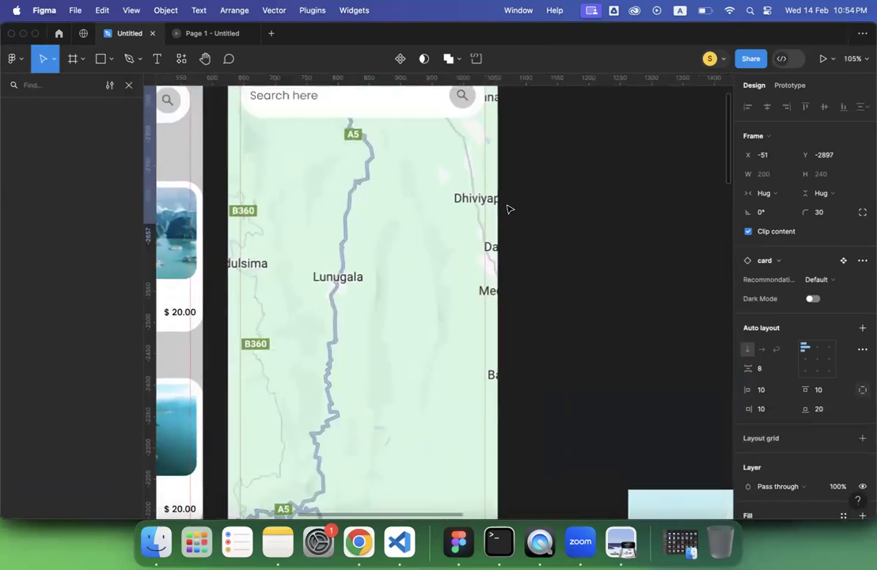
pyautogui.click(444, 230)
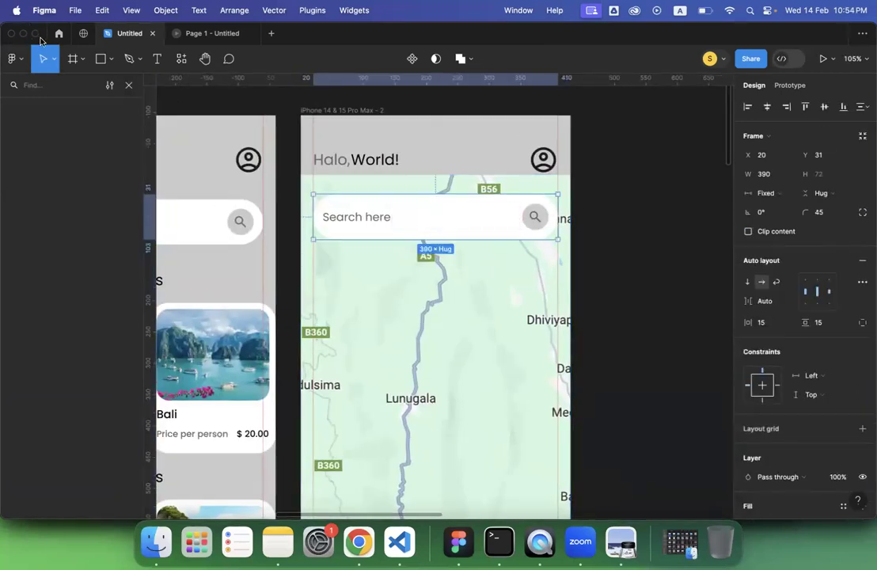
pyautogui.click(17, 58)
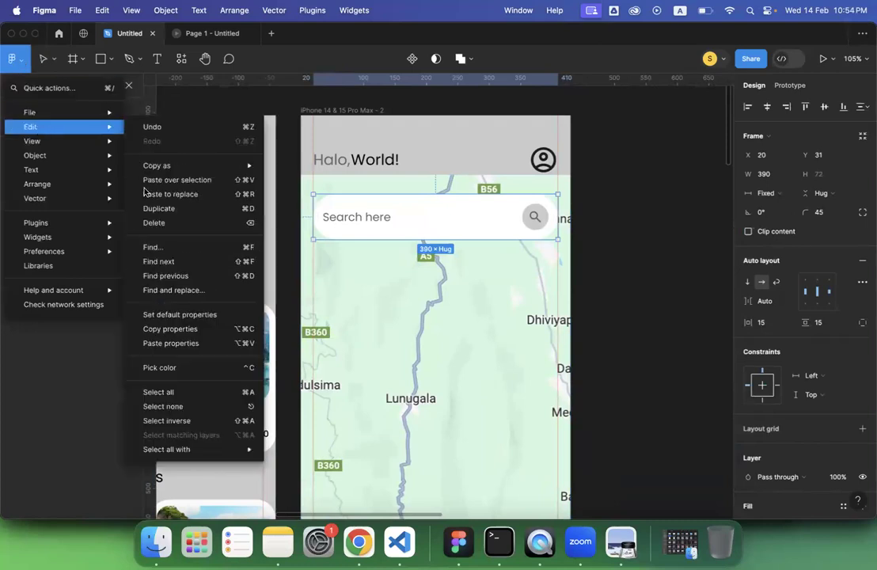
pyautogui.click(162, 197)
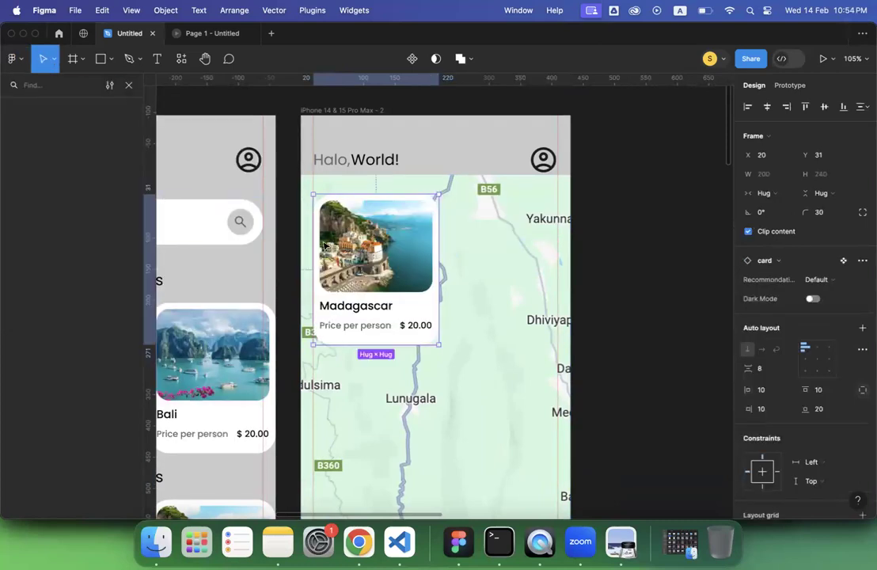
# Undo replacing the search bar with the card and deselect it.
pyautogui.press('super+z')
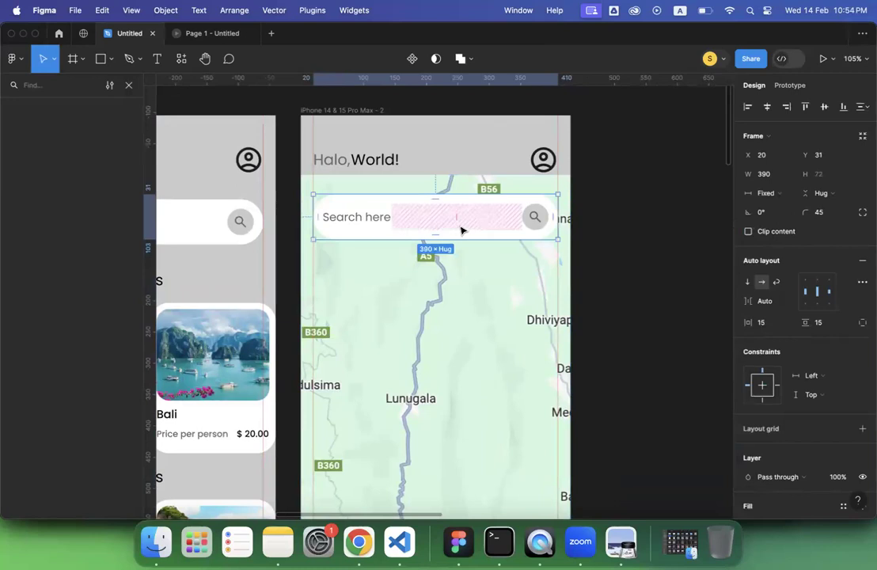
pyautogui.click(647, 228)
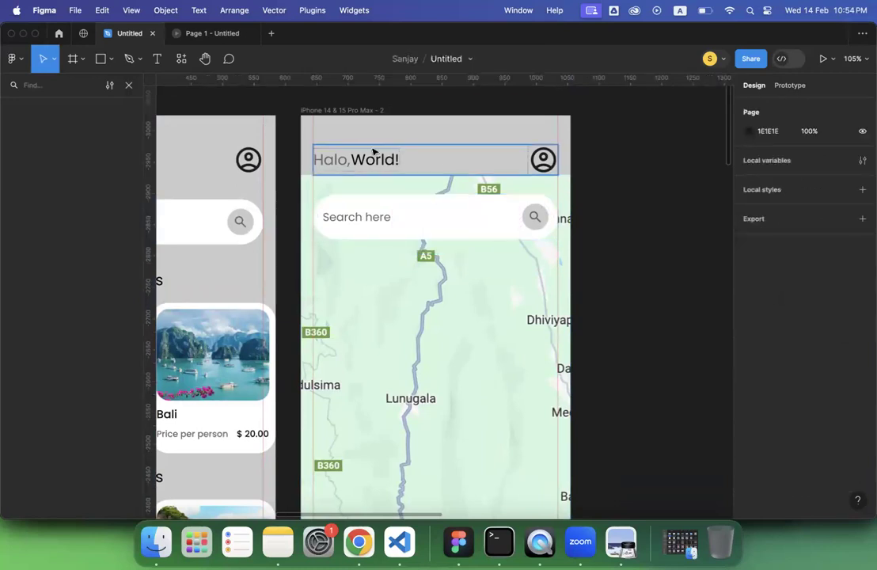
# Use Select all to select everything on the page, and clear the selection.
pyautogui.click(75, 10)
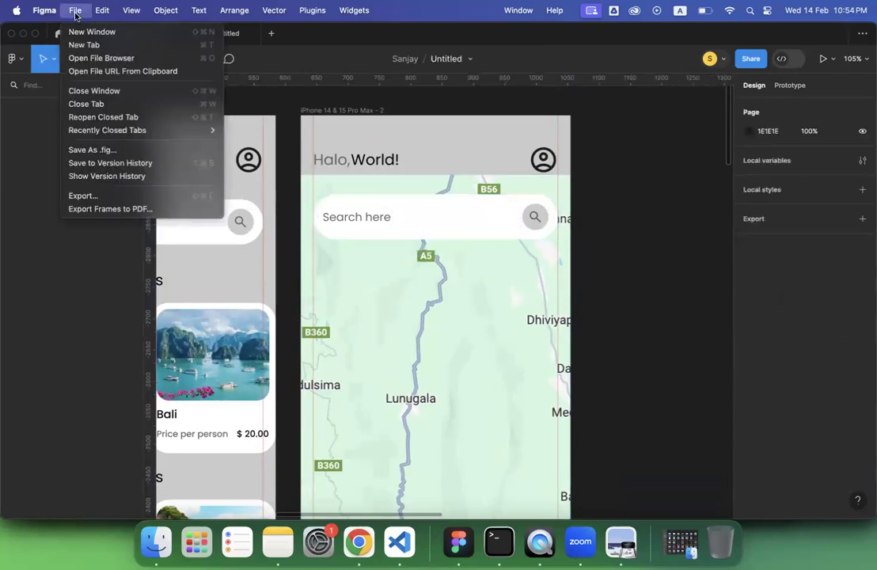
pyautogui.moveTo(44, 10)
pyautogui.click(11, 59)
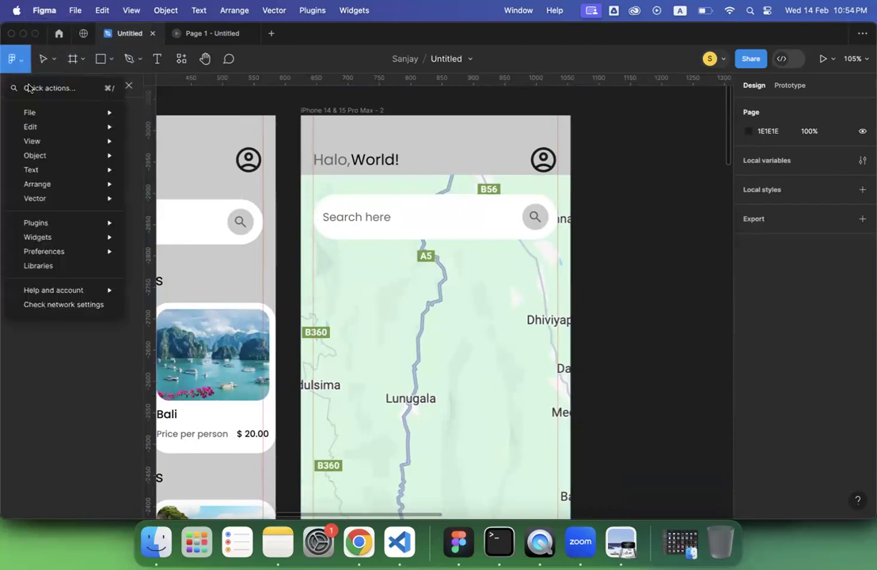
pyautogui.moveTo(34, 117)
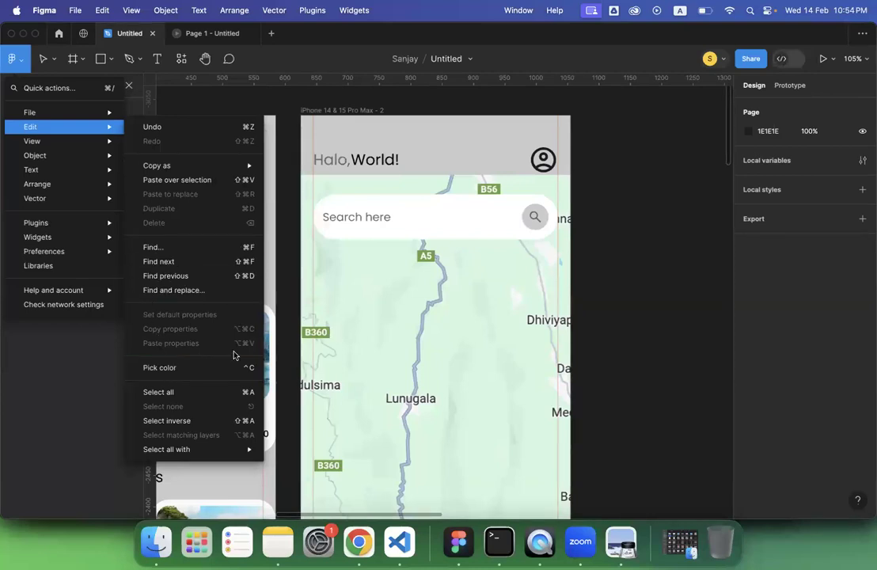
pyautogui.click(179, 394)
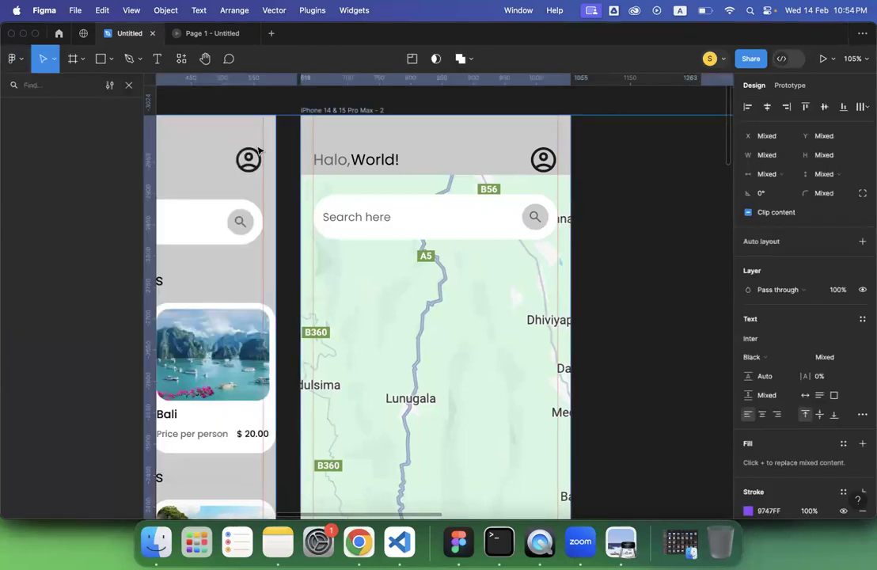
pyautogui.press('Escape')
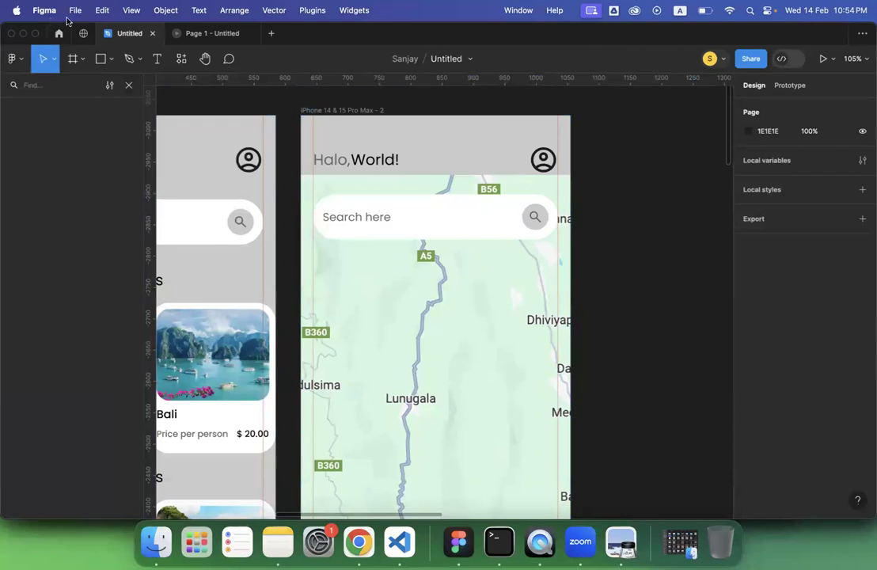
# Review the Select inverse and Select all with options among the editing commands.
pyautogui.click(14, 59)
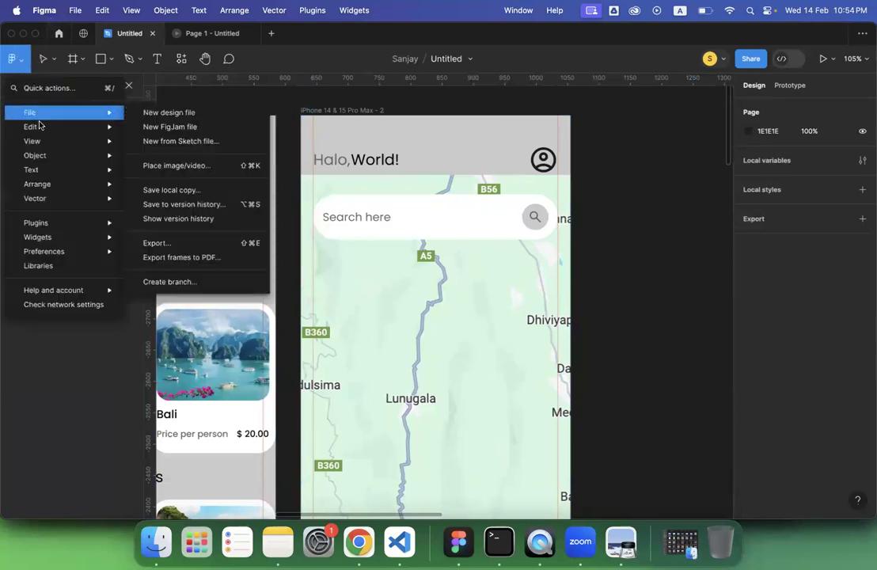
pyautogui.moveTo(68, 129)
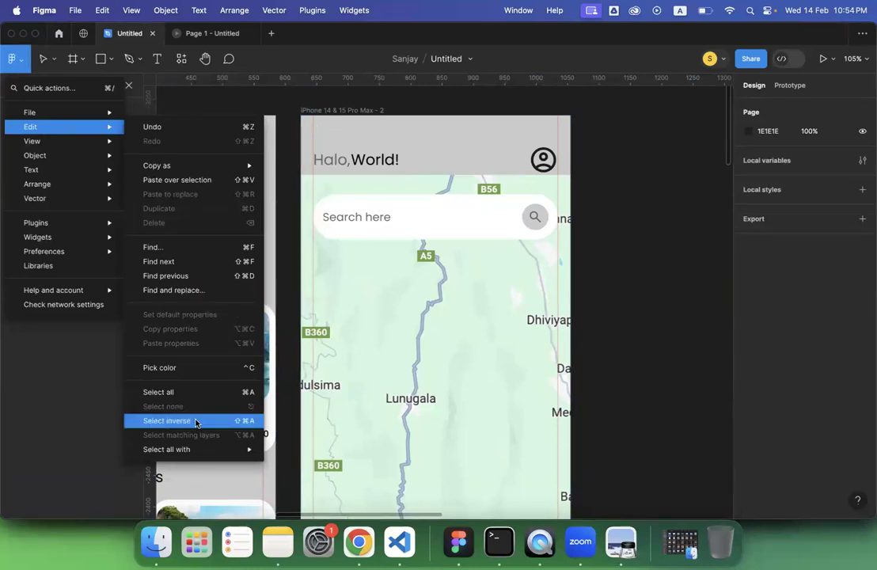
pyautogui.moveTo(188, 449)
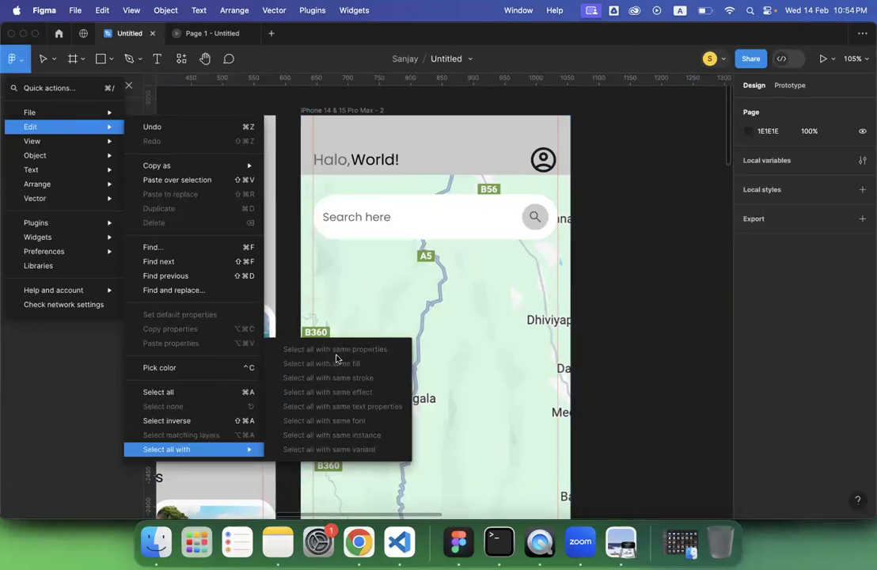
# Select all layers with the same font as the "Search here" text on iPhone 14 & 15 Pro Max - 2.
pyautogui.click(353, 223)
pyautogui.doubleClick(354, 223)
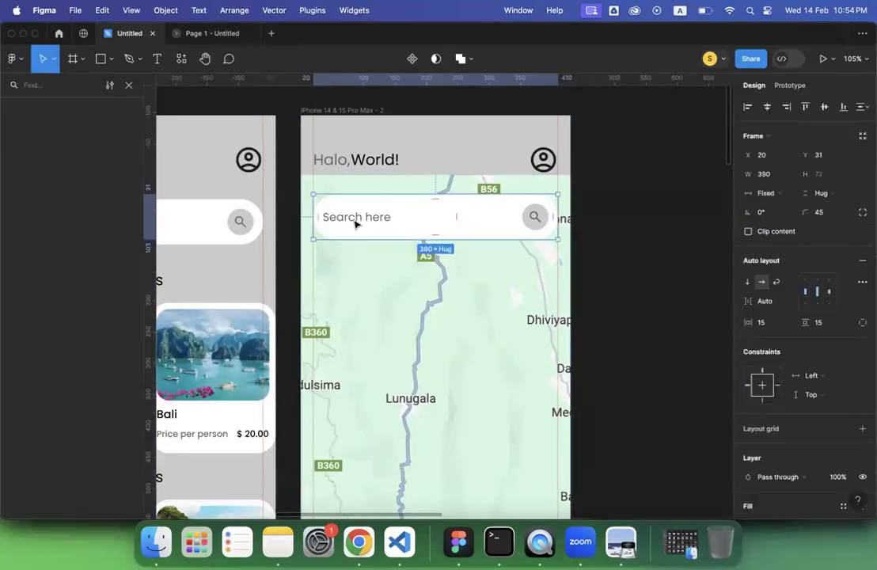
pyautogui.doubleClick(355, 224)
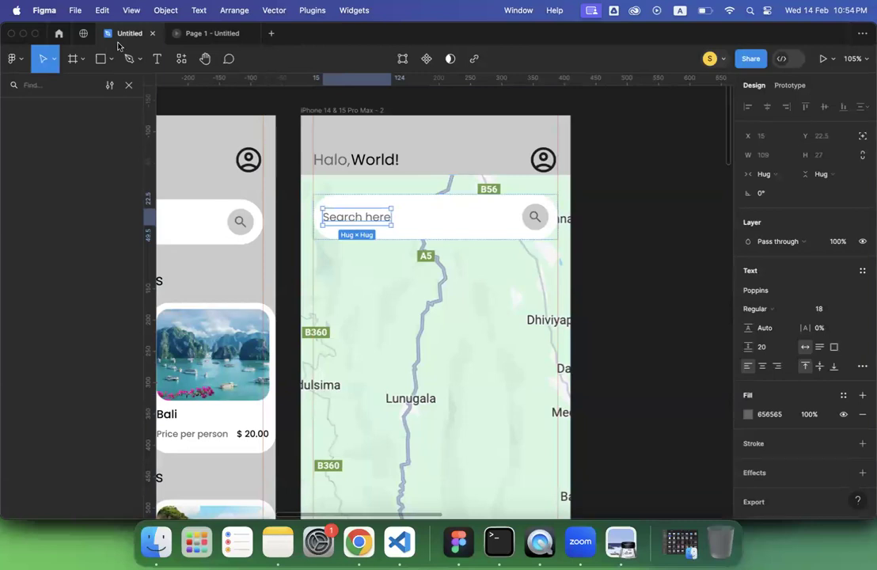
pyautogui.click(44, 9)
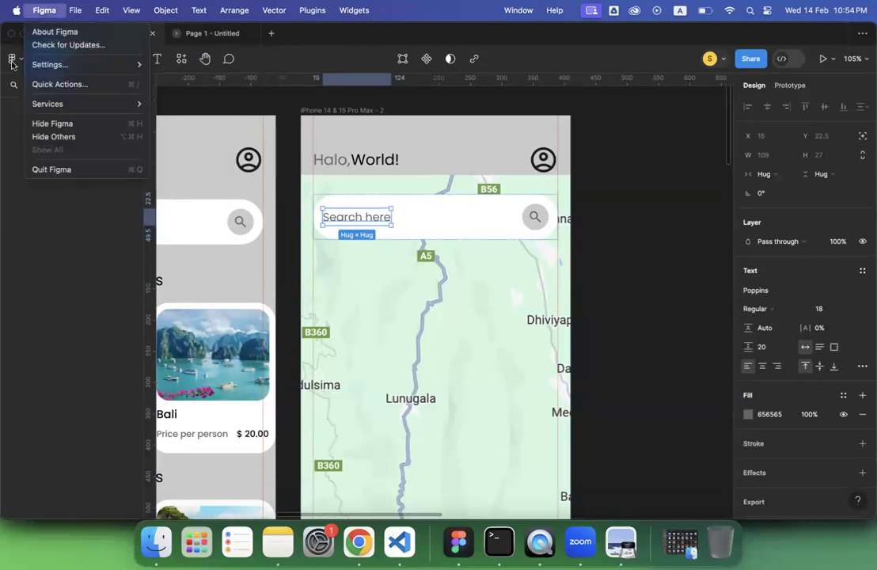
pyautogui.click(14, 59)
pyautogui.click(18, 62)
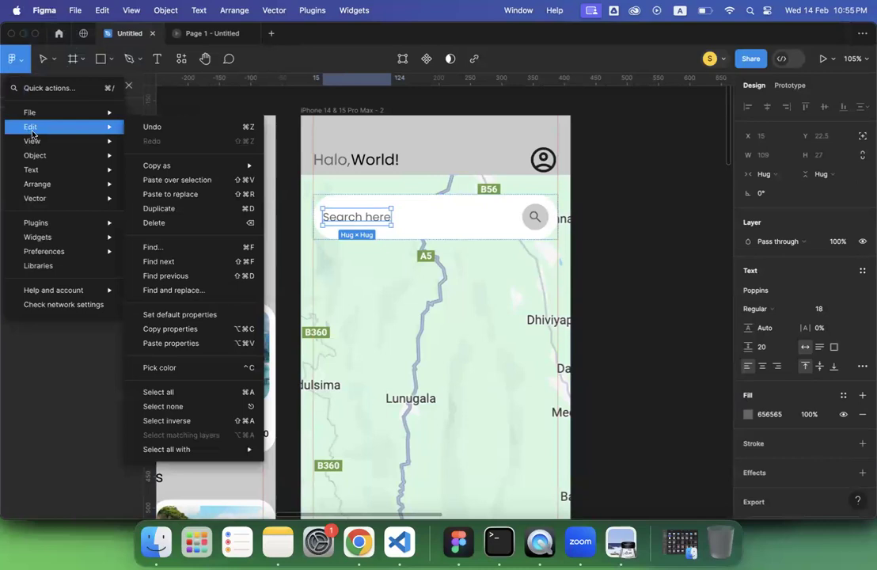
pyautogui.moveTo(190, 454)
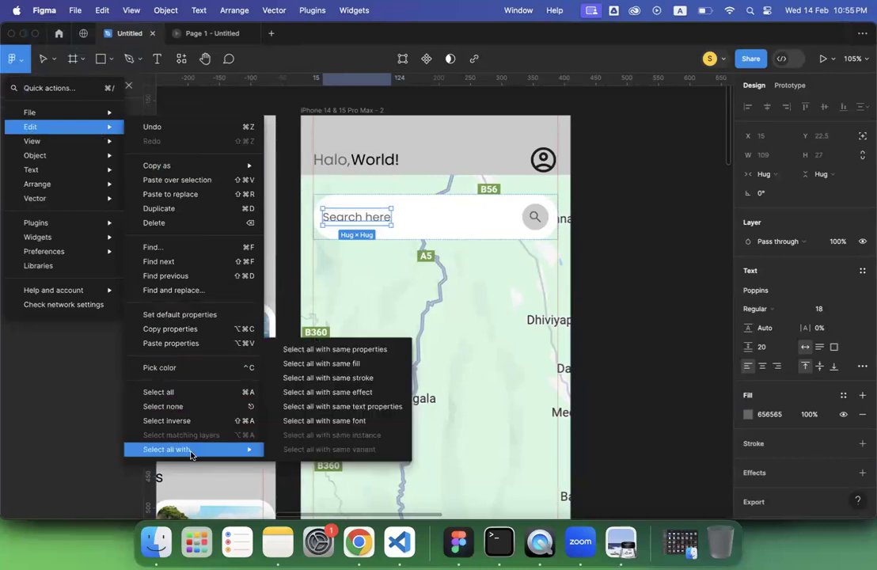
pyautogui.click(346, 428)
# Examine which text layers across both iPhone frames are in the same-font selection, and deselect them.
pyautogui.scroll(-3, 378, 380)
pyautogui.hscroll(-5, 378, 380)
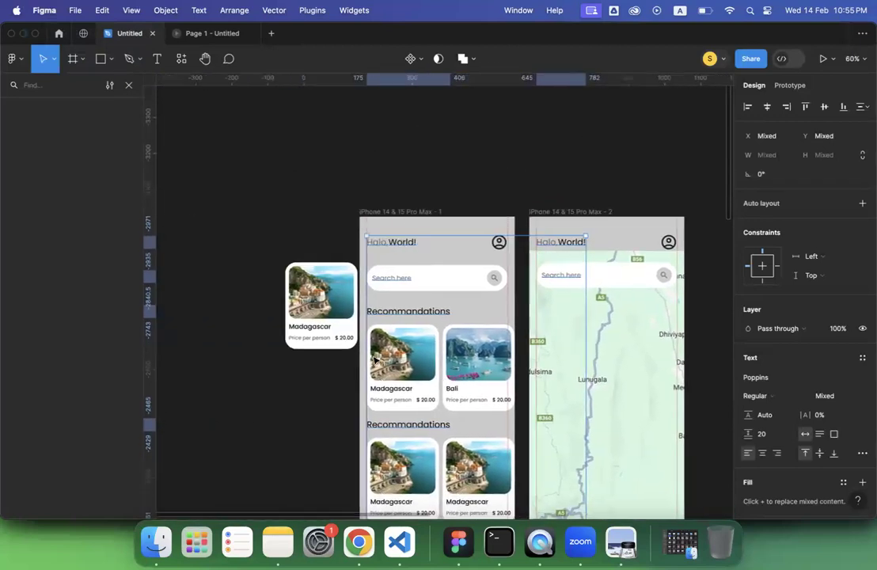
pyautogui.scroll(-2, 550, 330)
pyautogui.hscroll(1, 551, 330)
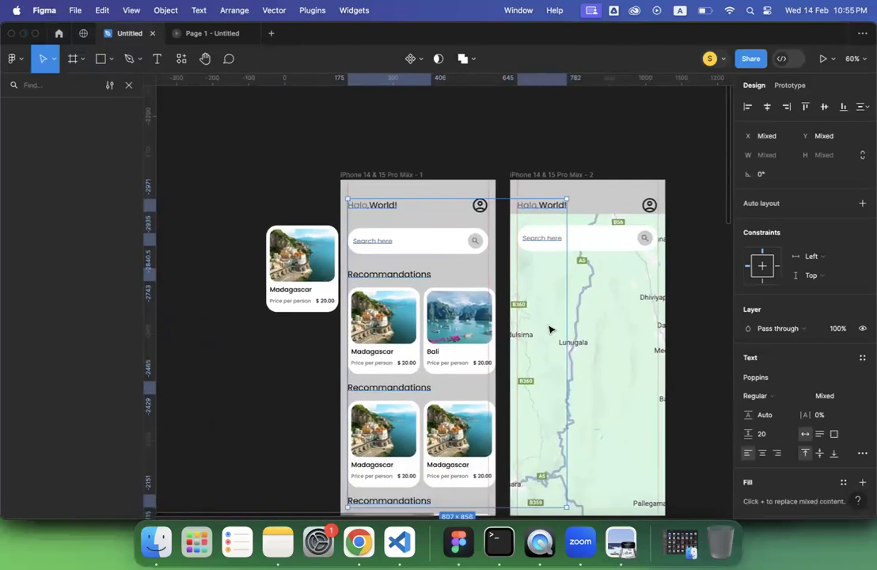
pyautogui.scroll(-5, 550, 330)
pyautogui.hscroll(4, 551, 330)
pyautogui.scroll(7, 550, 329)
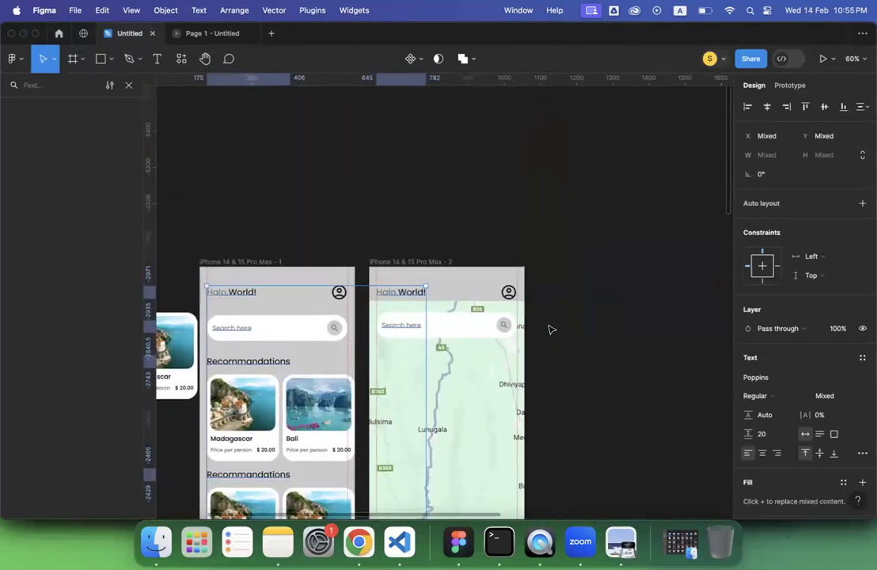
pyautogui.scroll(-2, 550, 330)
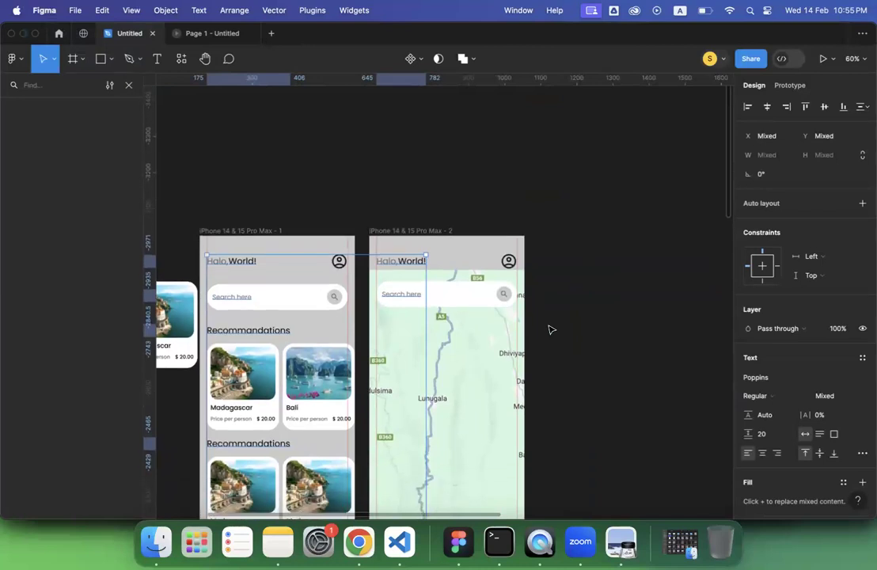
pyautogui.hscroll(-7, 550, 329)
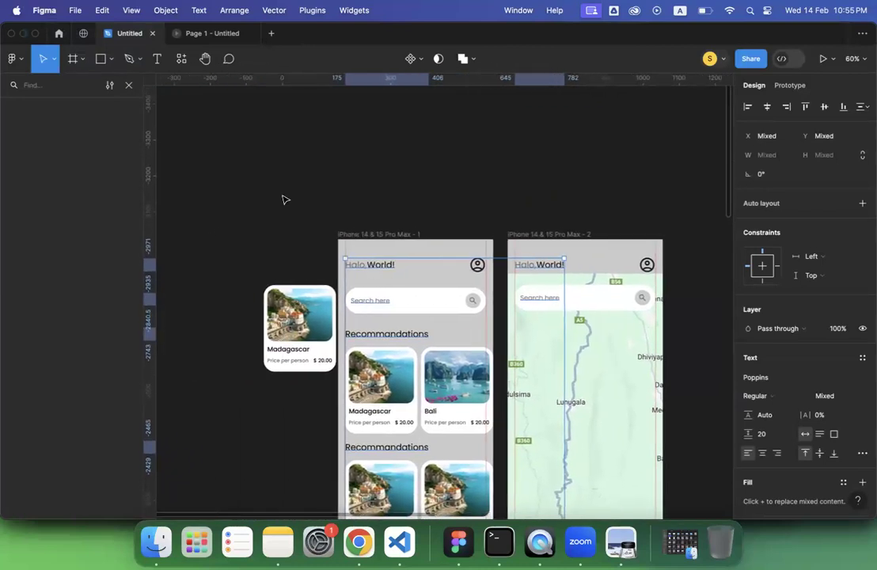
pyautogui.click(283, 200)
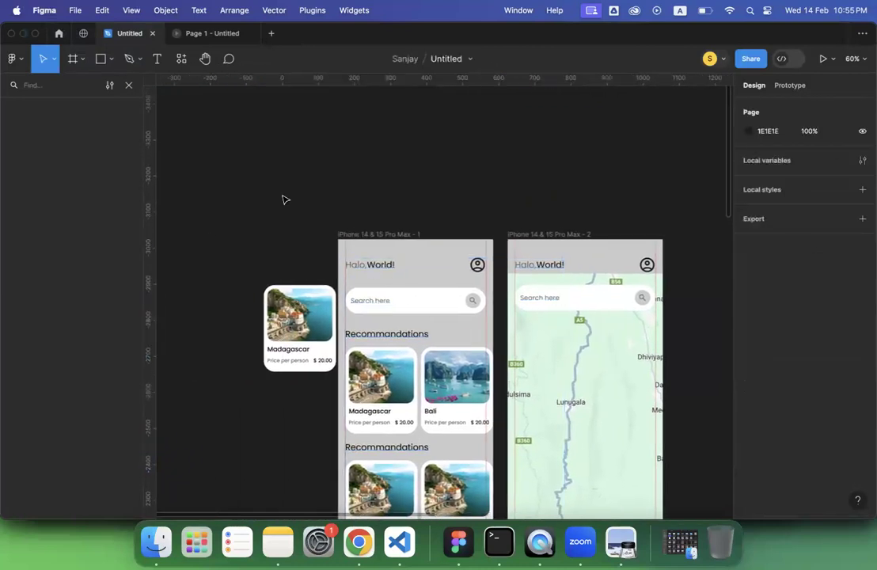
# Turn off the pixel grid in the view options.
pyautogui.click(74, 11)
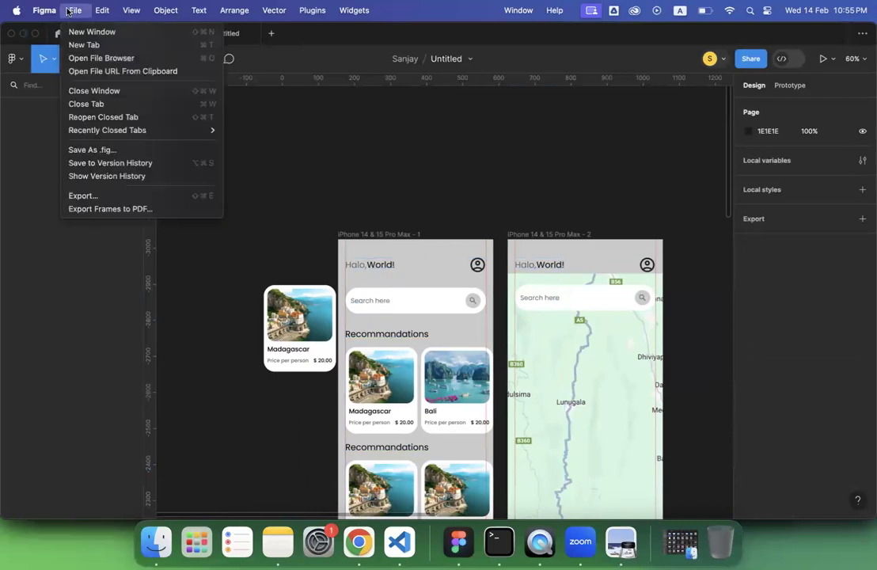
pyautogui.click(14, 61)
pyautogui.click(13, 60)
pyautogui.moveTo(33, 146)
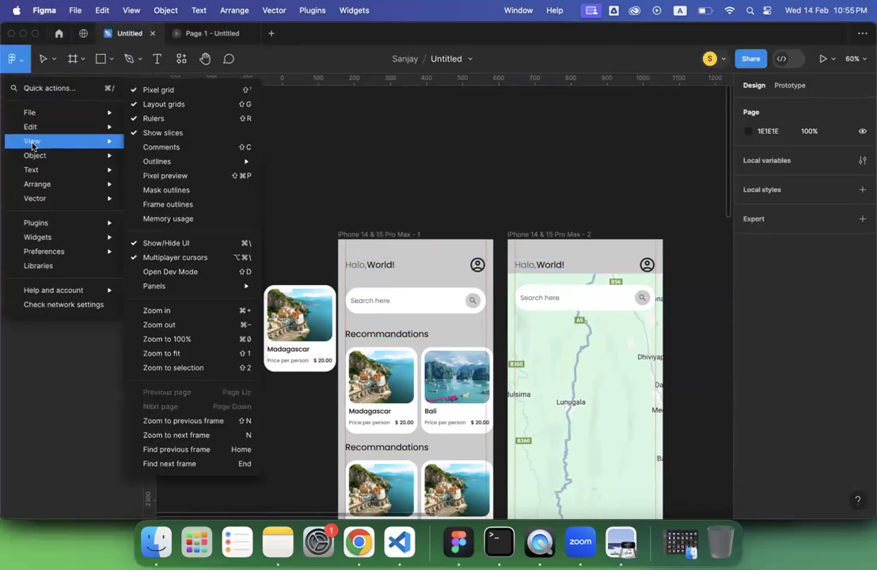
pyautogui.click(161, 92)
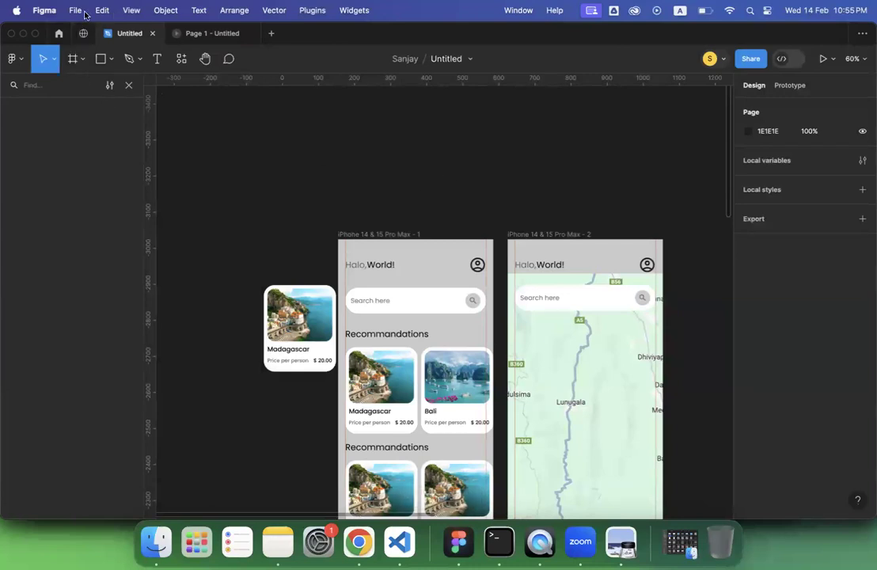
# Turn on the pixel grid while zoomed in closely on the iPhone 14 & 15 Pro Max - 1 frame.
pyautogui.click(9, 59)
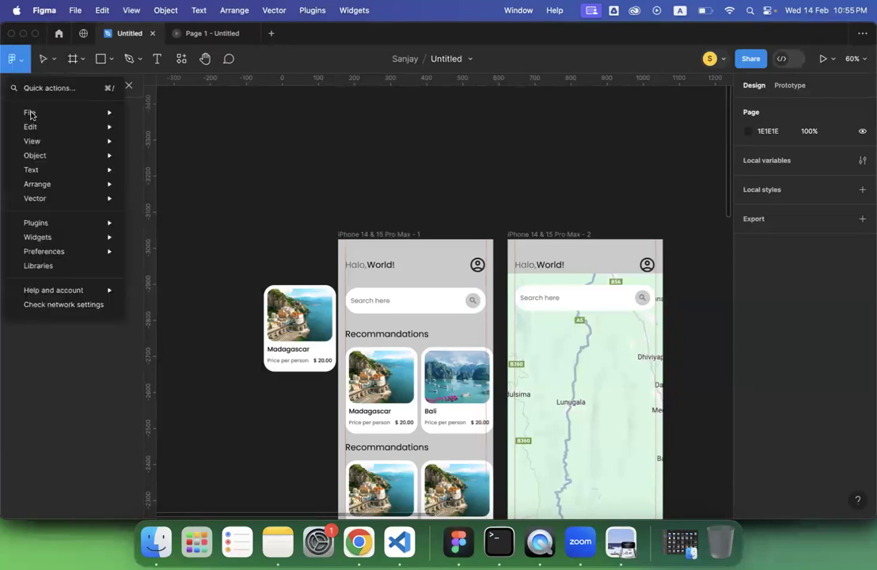
pyautogui.moveTo(12, 112)
pyautogui.click(355, 227)
pyautogui.scroll(15, 356, 227)
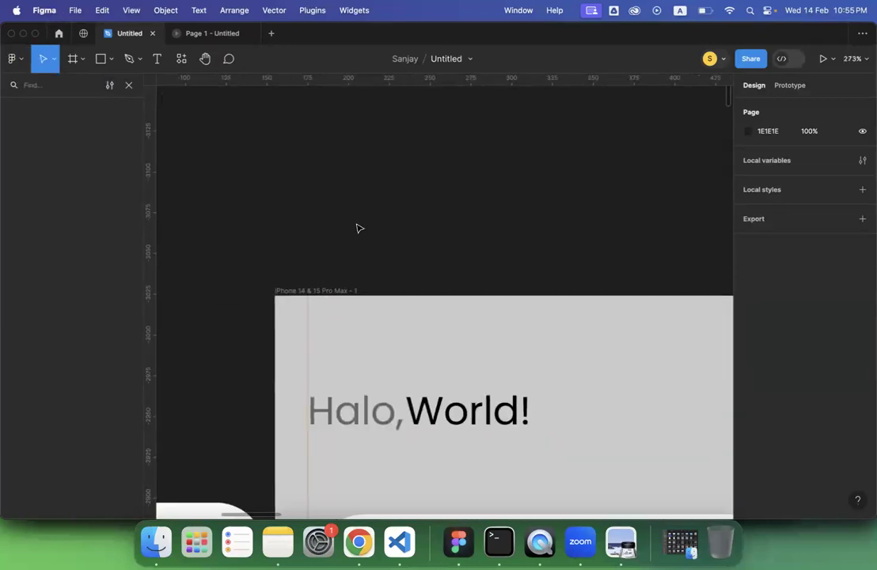
pyautogui.scroll(5, 356, 227)
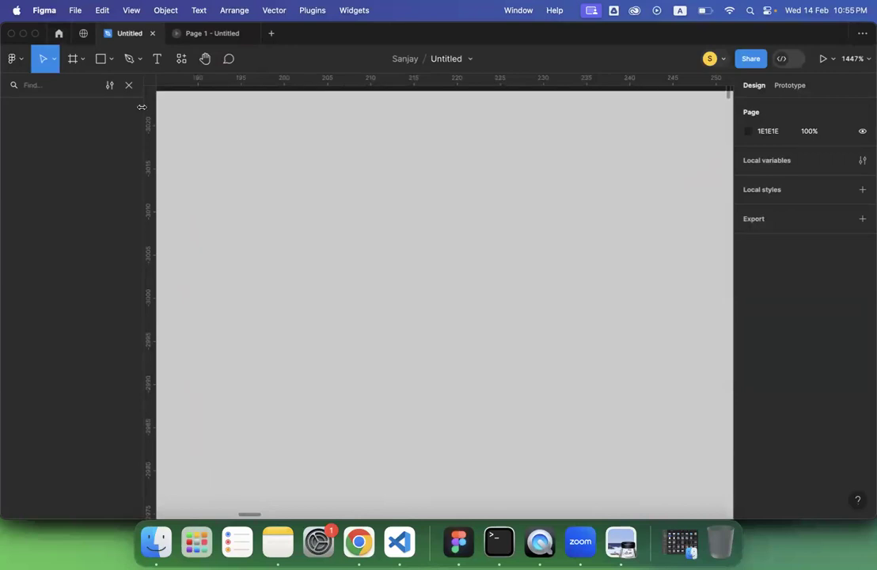
pyautogui.click(75, 10)
pyautogui.click(11, 59)
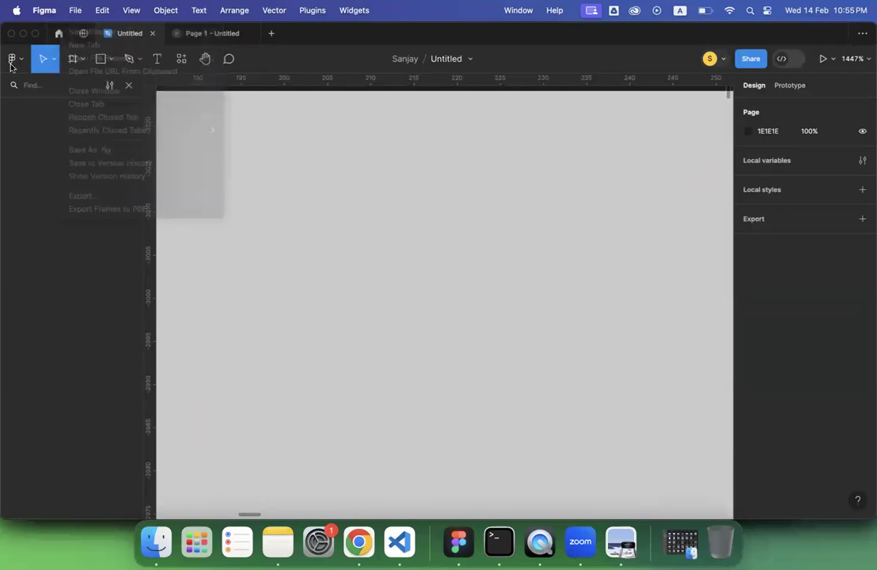
pyautogui.click(12, 59)
pyautogui.moveTo(34, 141)
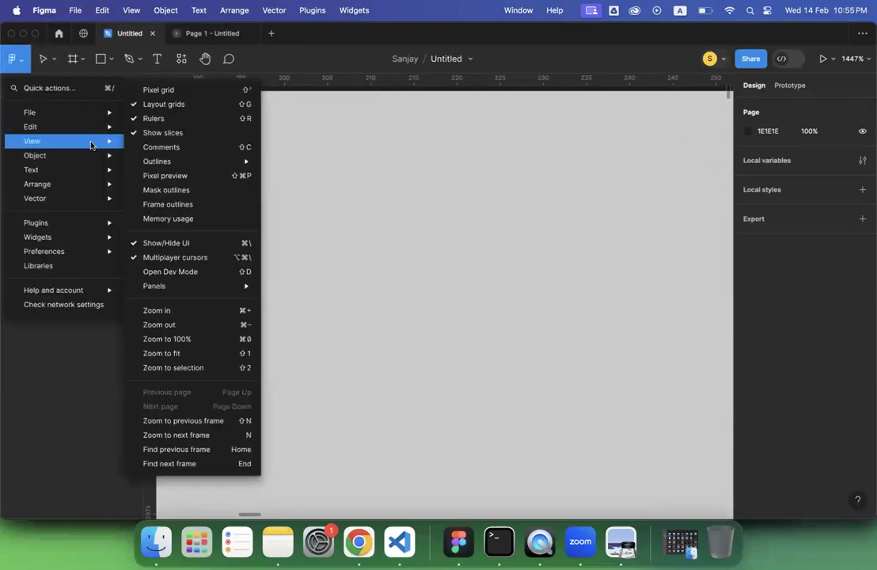
pyautogui.click(158, 90)
# Examine the pixel grid on the canvas above iPhone 14 & 15 Pro Max - 1 at high magnification.
pyautogui.scroll(1, 339, 235)
pyautogui.scroll(2, 339, 235)
pyautogui.scroll(-3, 386, 221)
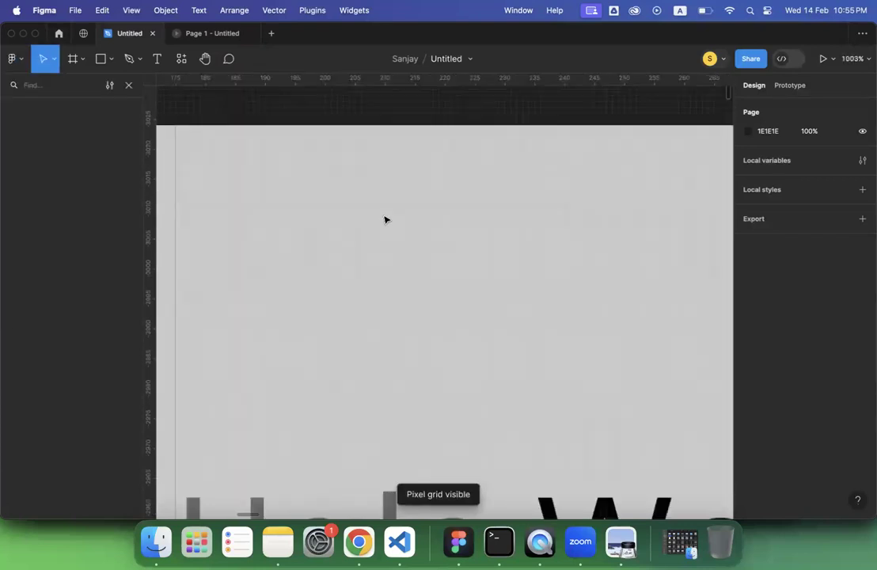
pyautogui.scroll(-5, 385, 220)
pyautogui.scroll(3, 386, 220)
pyautogui.scroll(3, 386, 220)
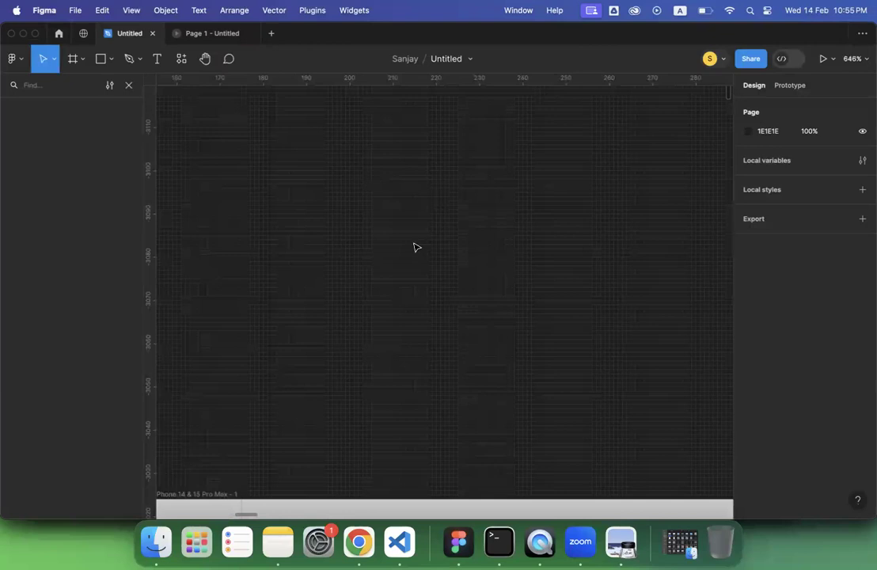
pyautogui.scroll(5, 206, 198)
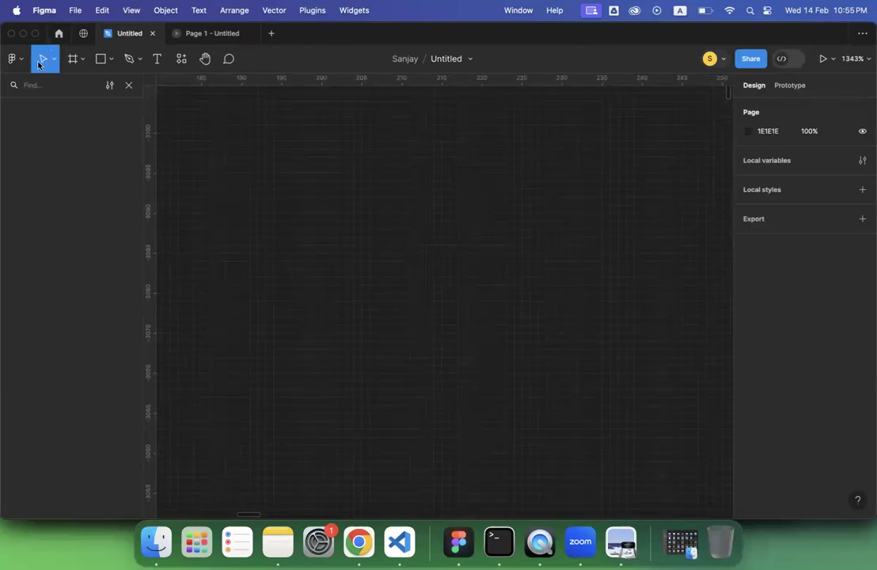
# Review the view display options and examine the vertical layout line near the left edge of iPhone 14 & 15 Pro Max - 1.
pyautogui.click(11, 61)
pyautogui.moveTo(33, 141)
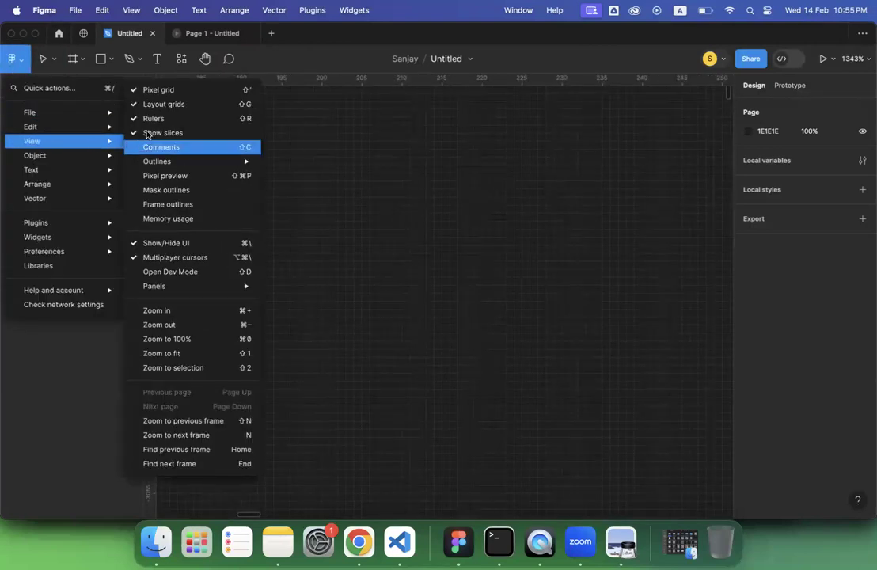
pyautogui.click(362, 371)
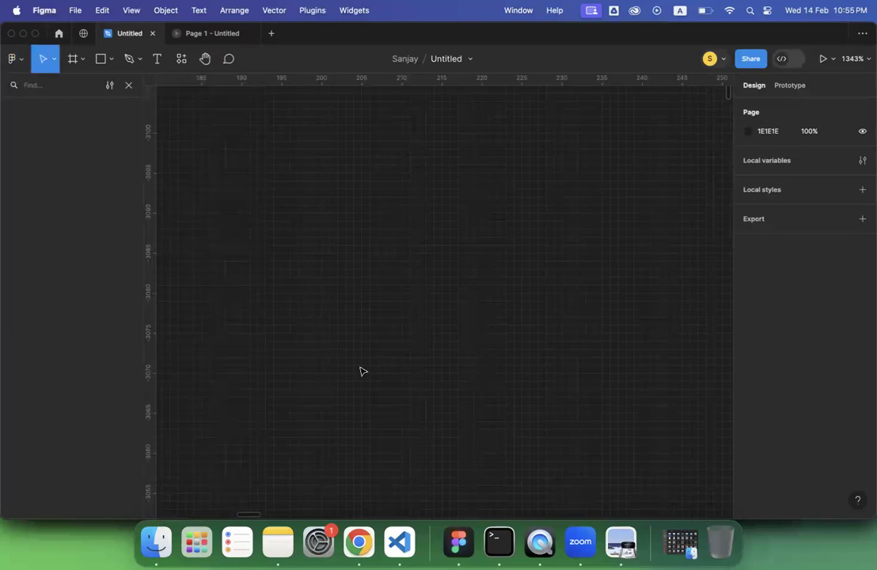
pyautogui.scroll(-8, 362, 371)
pyautogui.hscroll(-8, 362, 370)
pyautogui.hscroll(5, 362, 370)
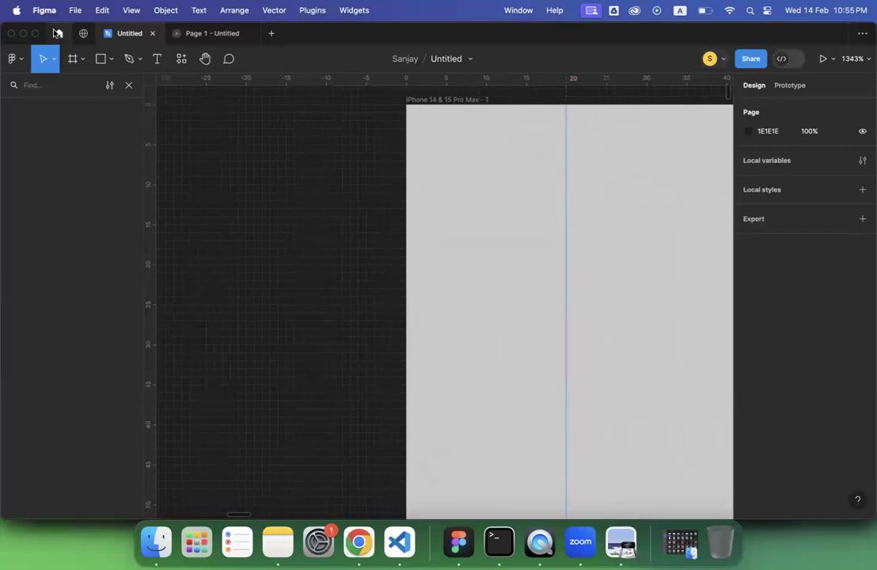
# Review the Rulers and Show slices settings among the view options.
pyautogui.click(75, 11)
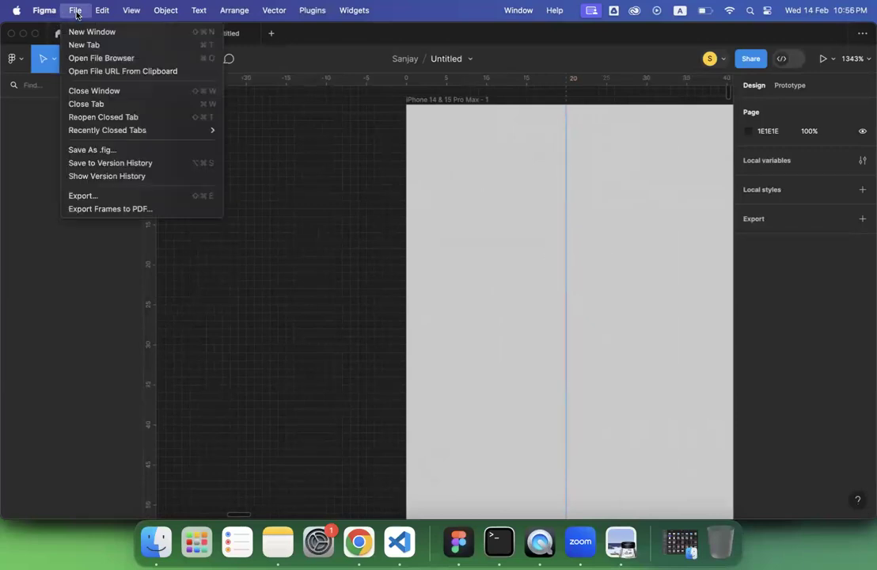
pyautogui.click(13, 60)
pyautogui.click(13, 61)
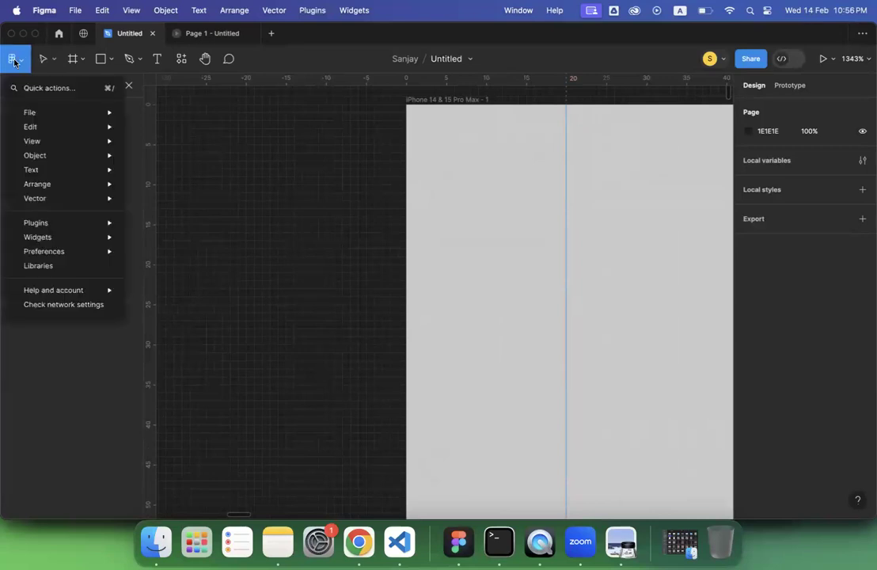
pyautogui.moveTo(35, 145)
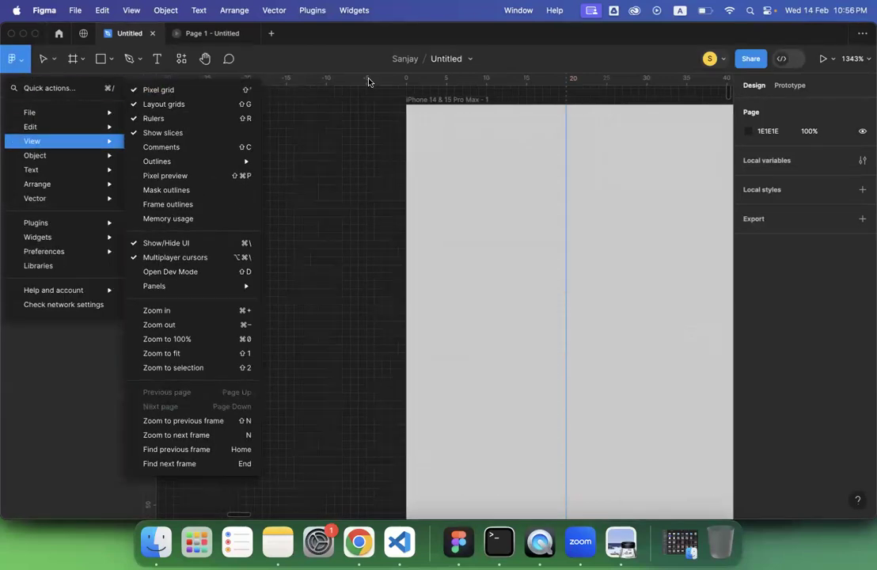
pyautogui.click(170, 504)
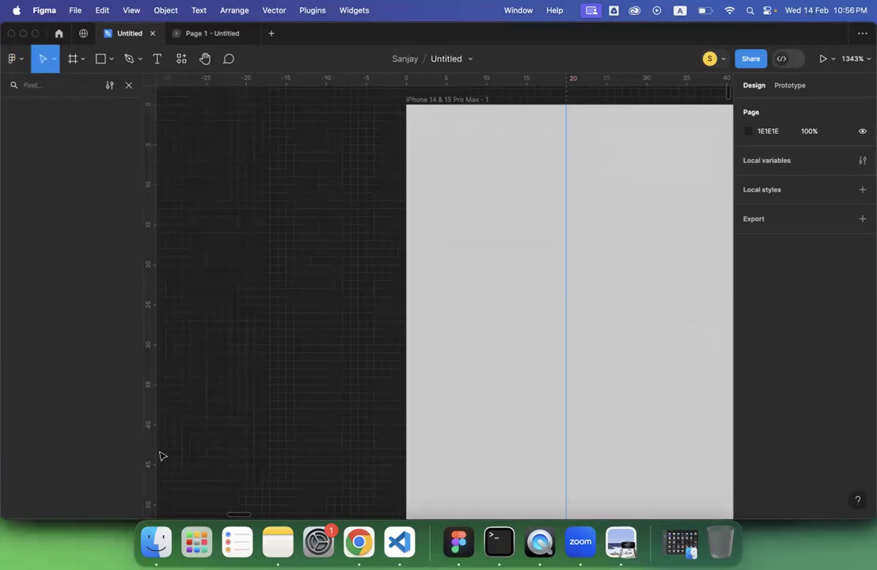
pyautogui.click(14, 59)
pyautogui.moveTo(31, 133)
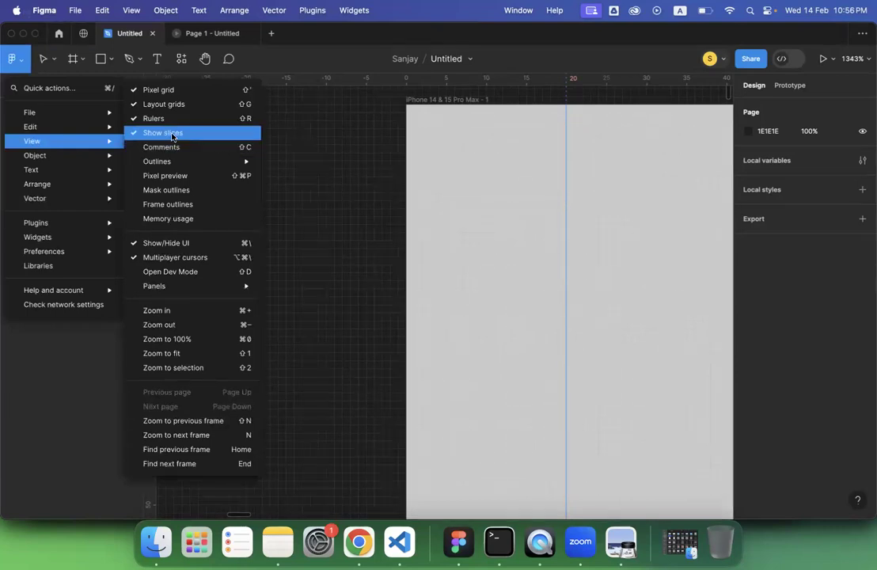
pyautogui.click(546, 237)
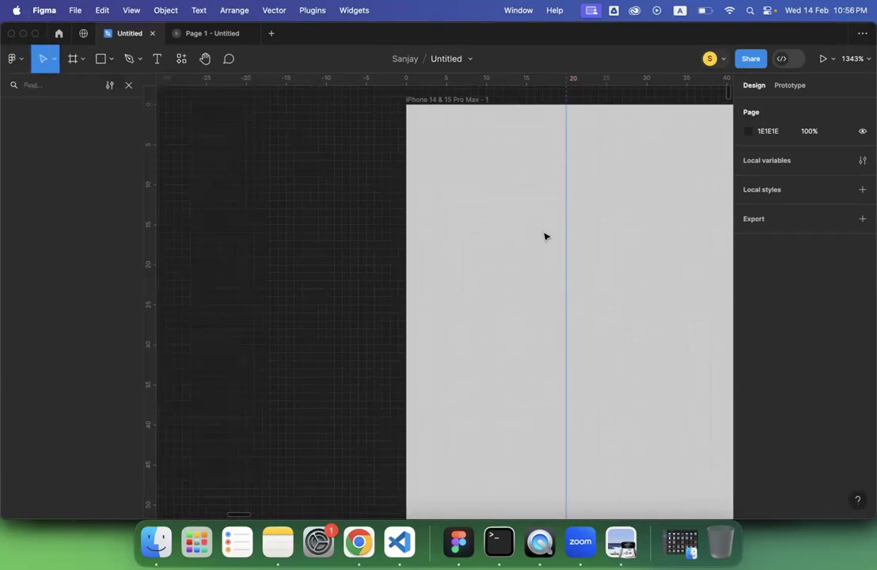
# Swap the Bali card with the Madagascar card in the first Recommandations row, and restore their original order.
pyautogui.scroll(-6, 537, 247)
pyautogui.hscroll(3, 537, 247)
pyautogui.scroll(-5, 535, 245)
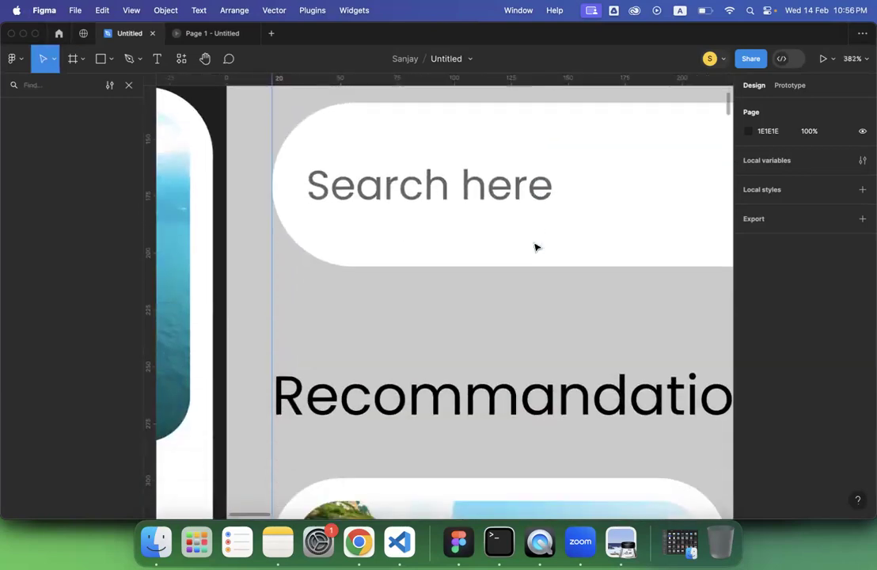
pyautogui.scroll(-10, 535, 244)
pyautogui.hscroll(2, 472, 297)
pyautogui.scroll(-1, 472, 297)
pyautogui.click(473, 301)
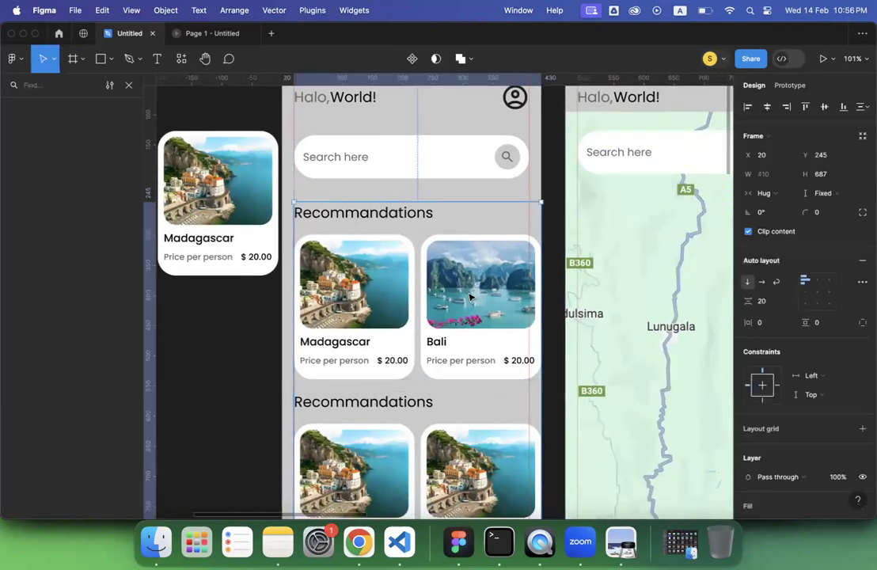
pyautogui.click(492, 309)
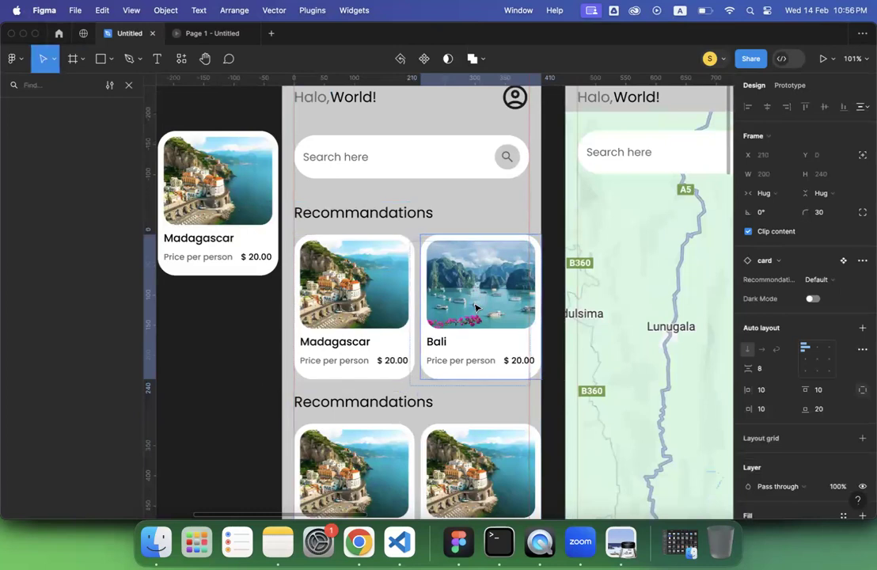
pyautogui.press('Left')
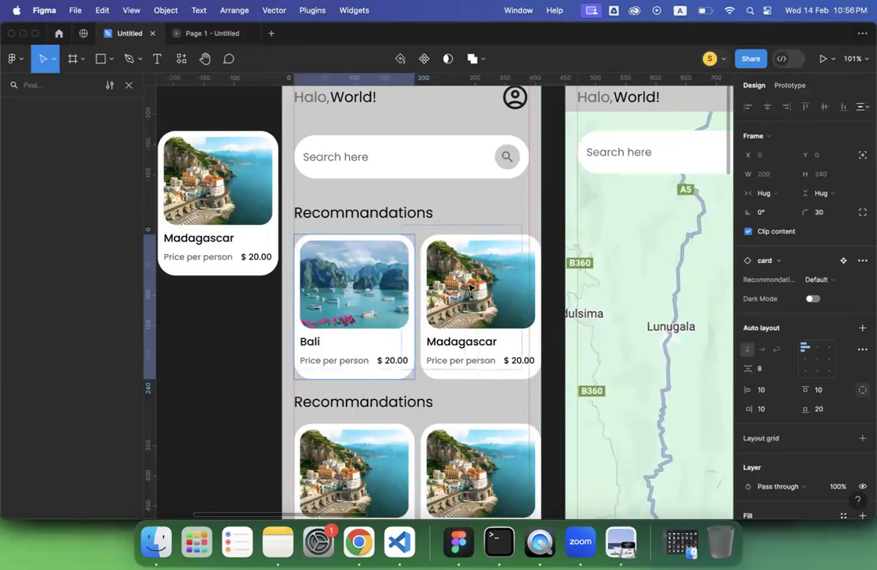
pyautogui.moveTo(366, 288); pyautogui.dragTo(492, 301)
# Switch to commenting through the Comments view option.
pyautogui.scroll(-5, 492, 301)
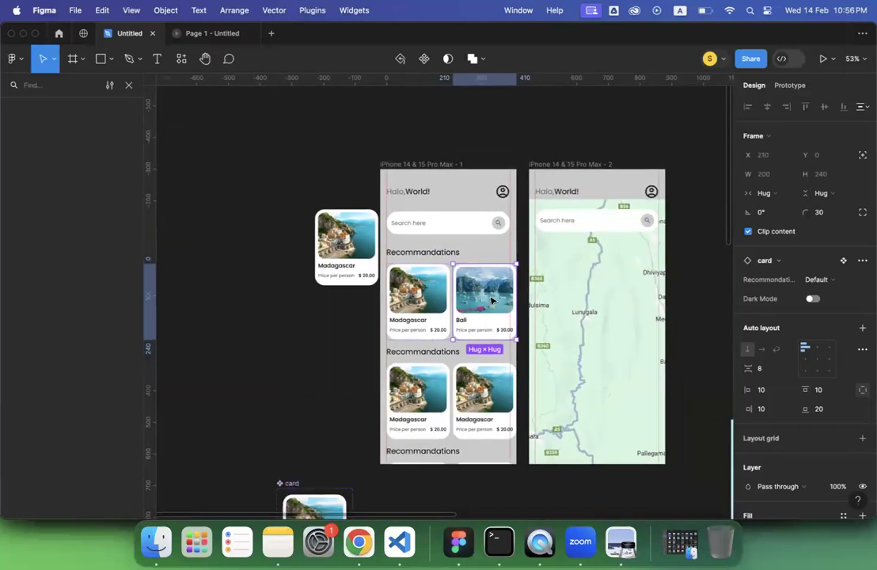
pyautogui.scroll(3, 490, 296)
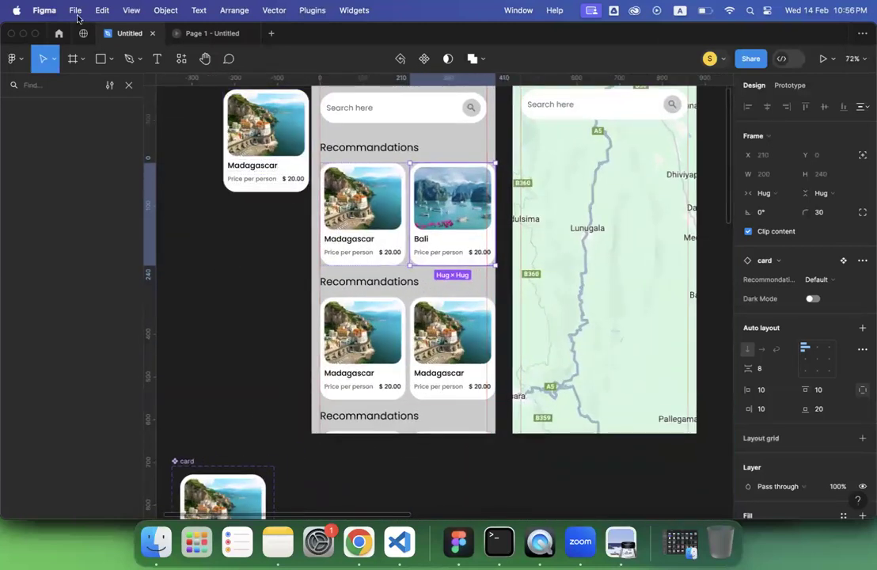
pyautogui.click(14, 60)
pyautogui.moveTo(49, 132)
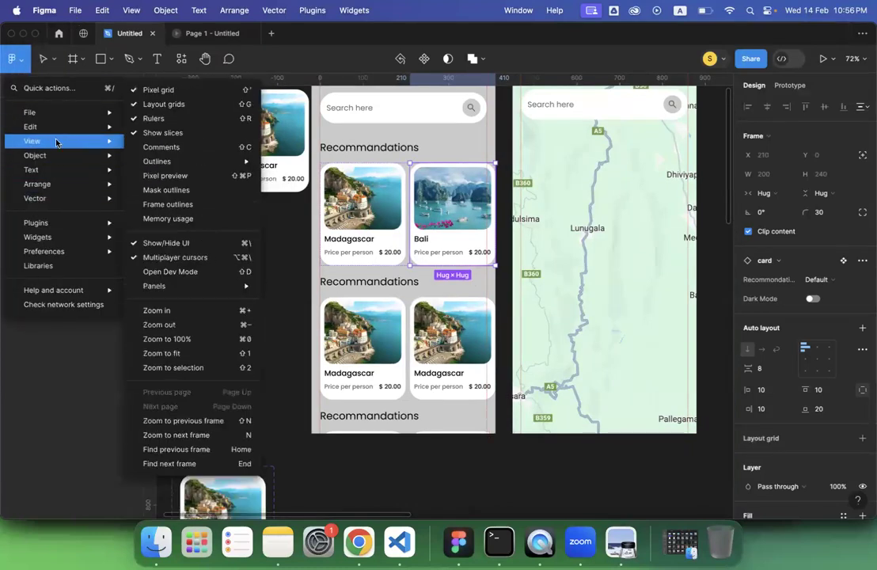
pyautogui.click(157, 150)
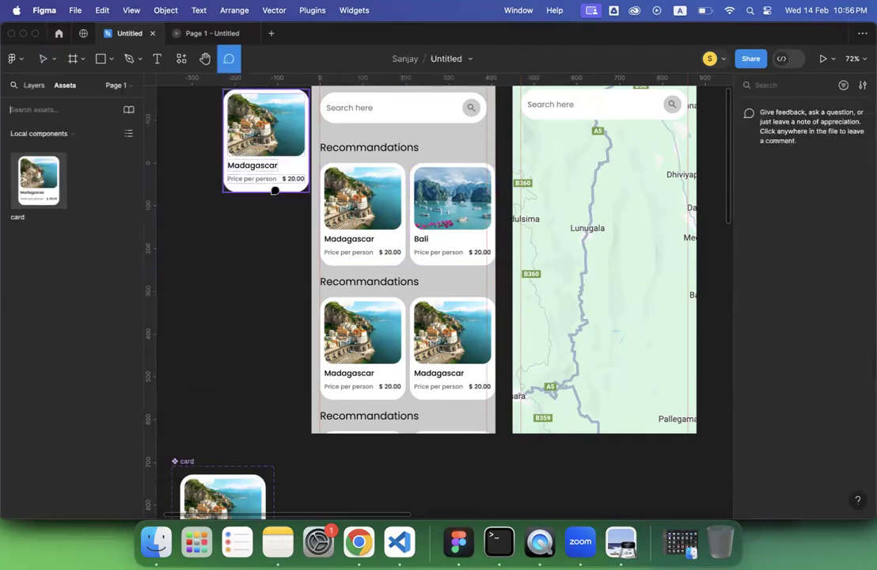
# Add the comment "Fix" on the search bar of iPhone 14 & 15 Pro Max - 1.
pyautogui.scroll(5, 275, 191)
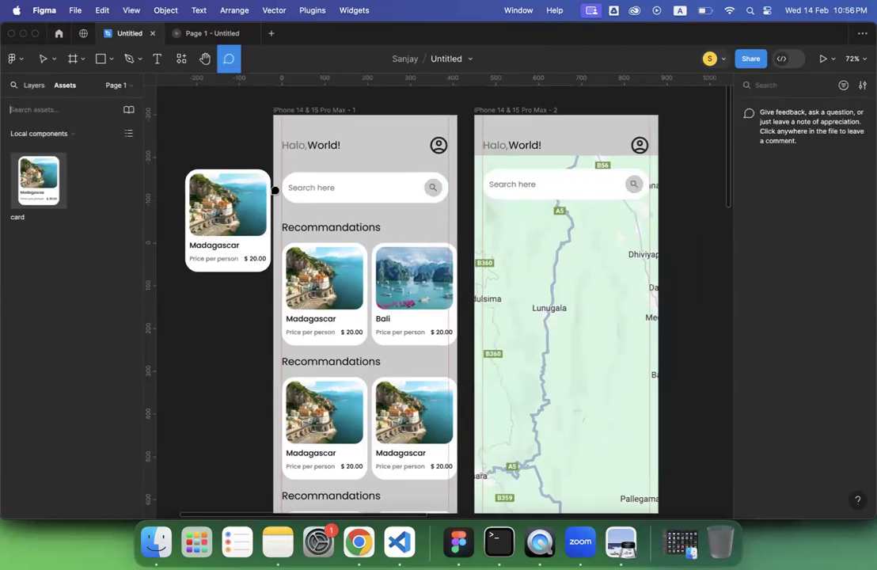
pyautogui.scroll(5, 335, 147)
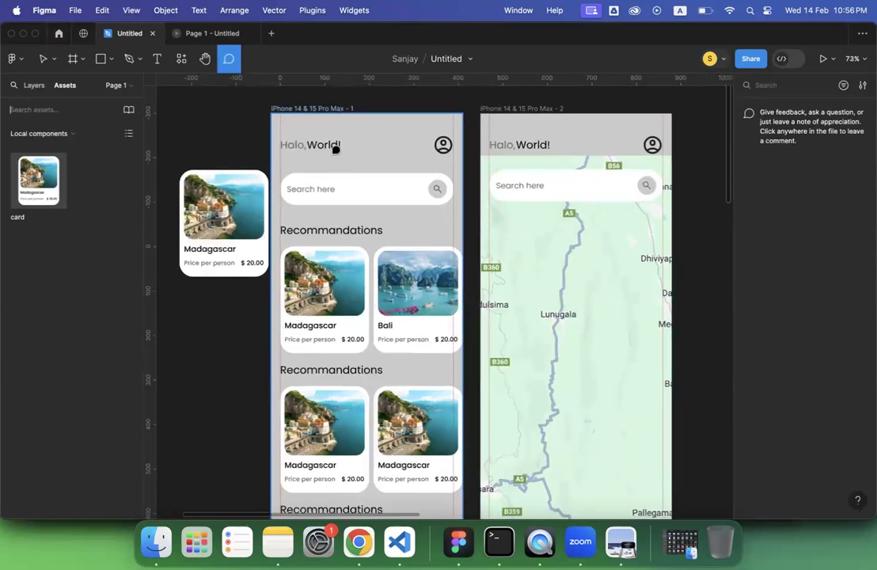
pyautogui.click(336, 195)
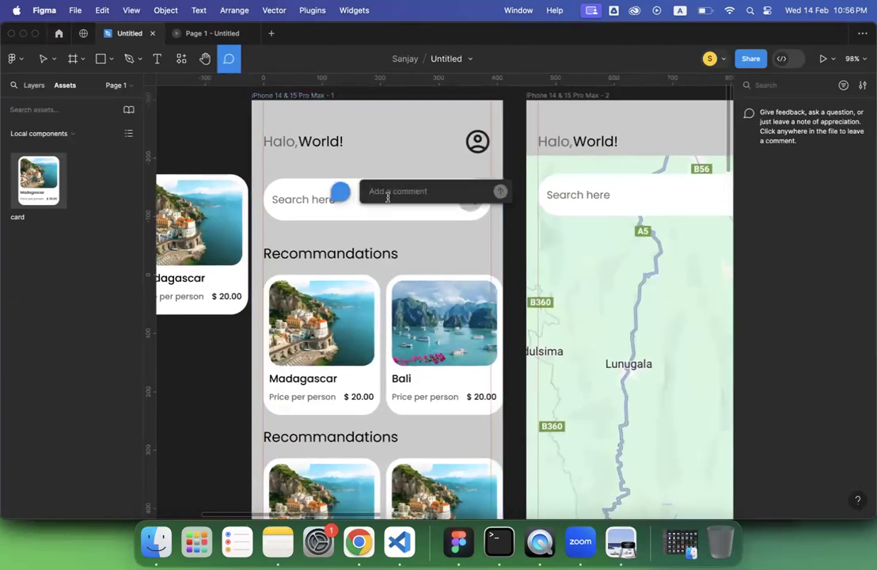
pyautogui.write('DF')
pyautogui.press('BackSpace')
pyautogui.write('Fix')
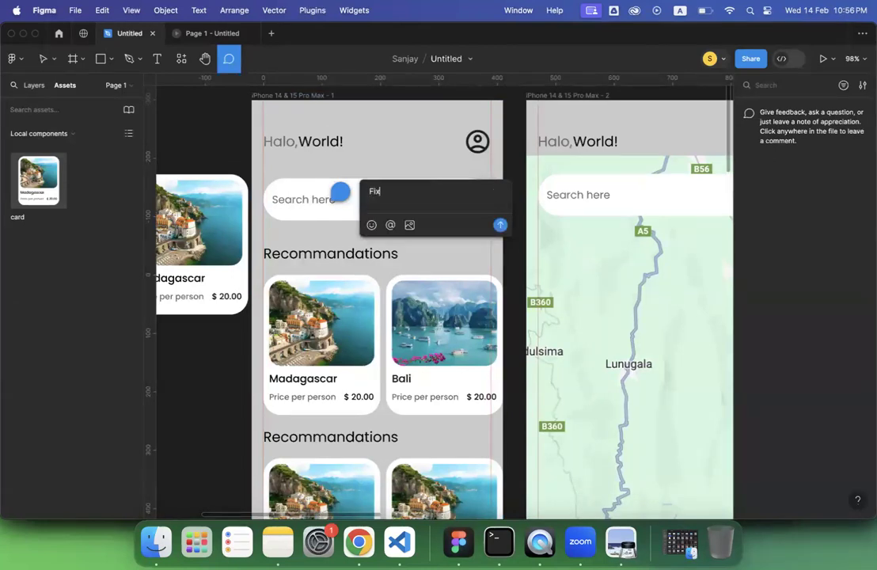
pyautogui.press('Return')
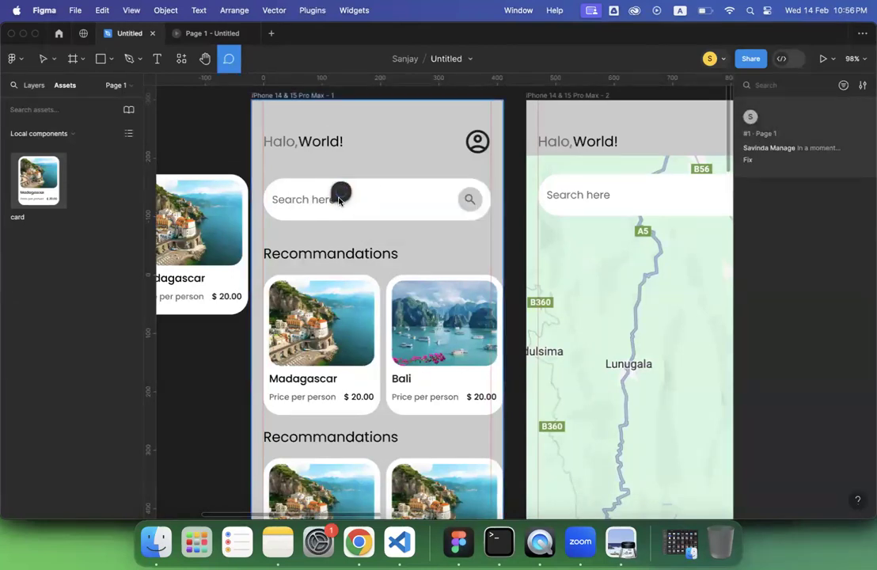
pyautogui.moveTo(342, 195)
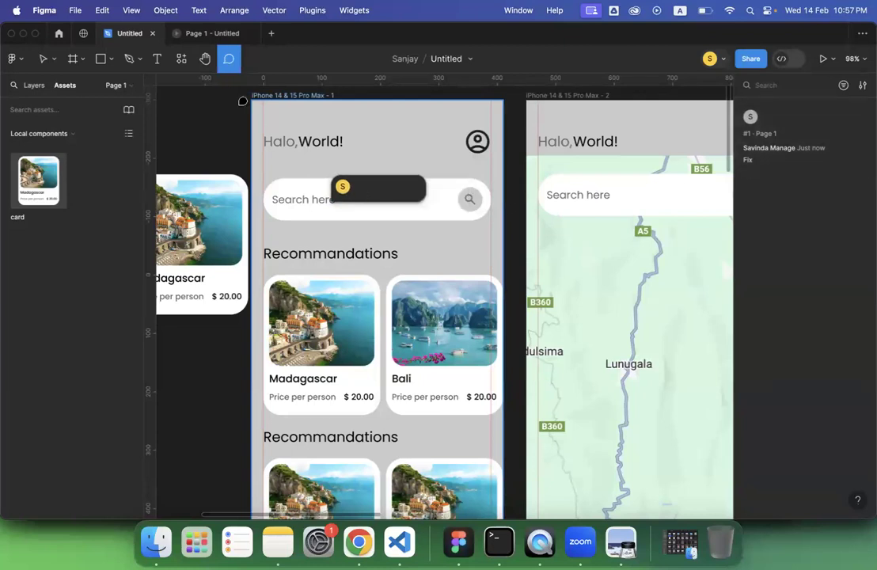
pyautogui.click(44, 11)
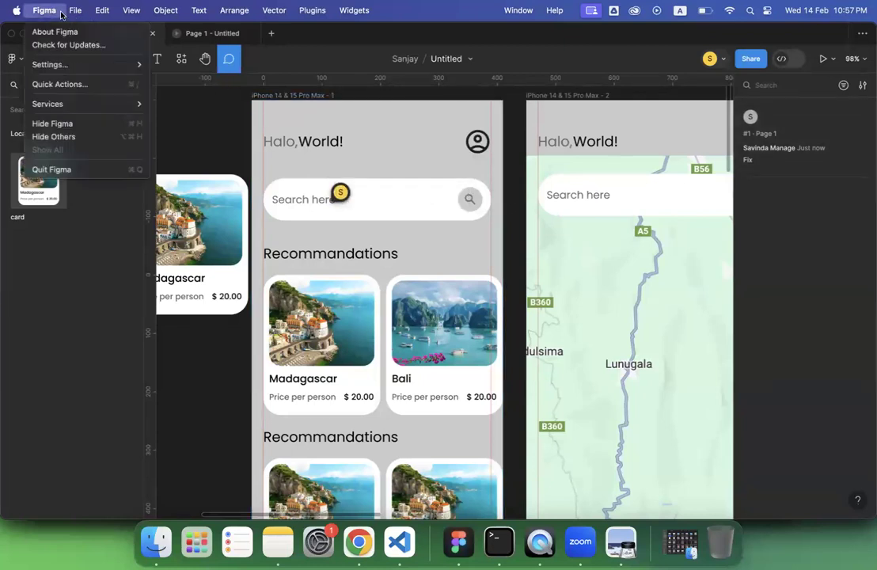
# Turn on Show outlines so the canvas layers display as outlines only.
pyautogui.click(14, 60)
pyautogui.click(15, 60)
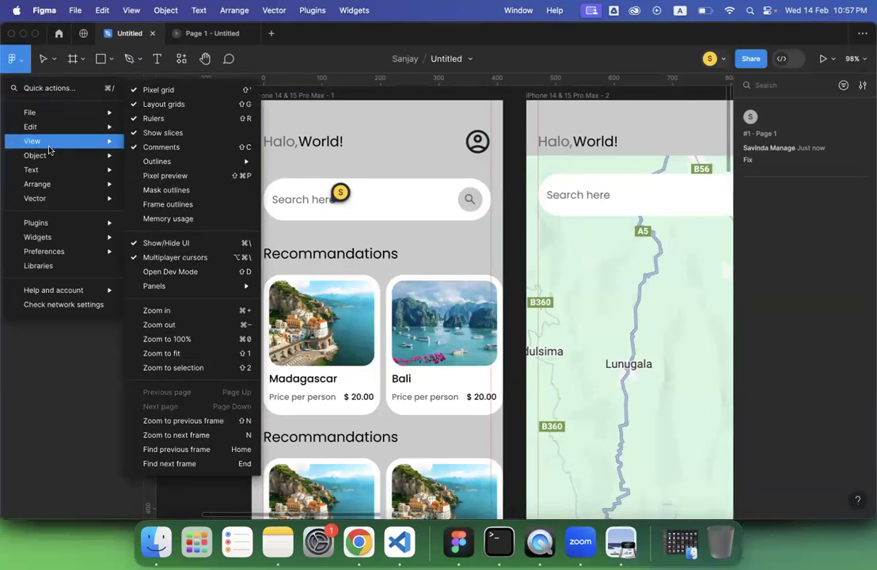
pyautogui.moveTo(183, 165)
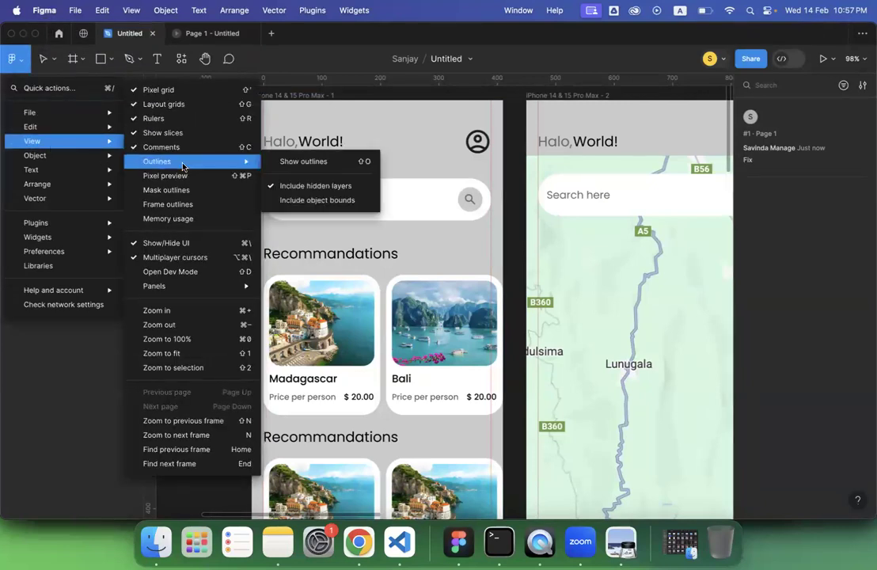
pyautogui.click(286, 162)
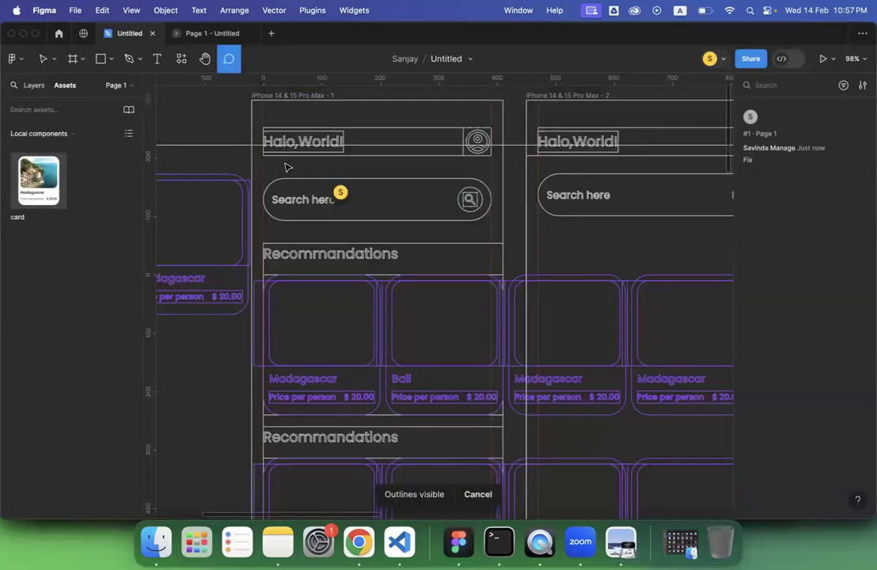
# Turn off Show outlines to restore the normal rendering of the canvas.
pyautogui.click(102, 11)
pyautogui.moveTo(72, 14)
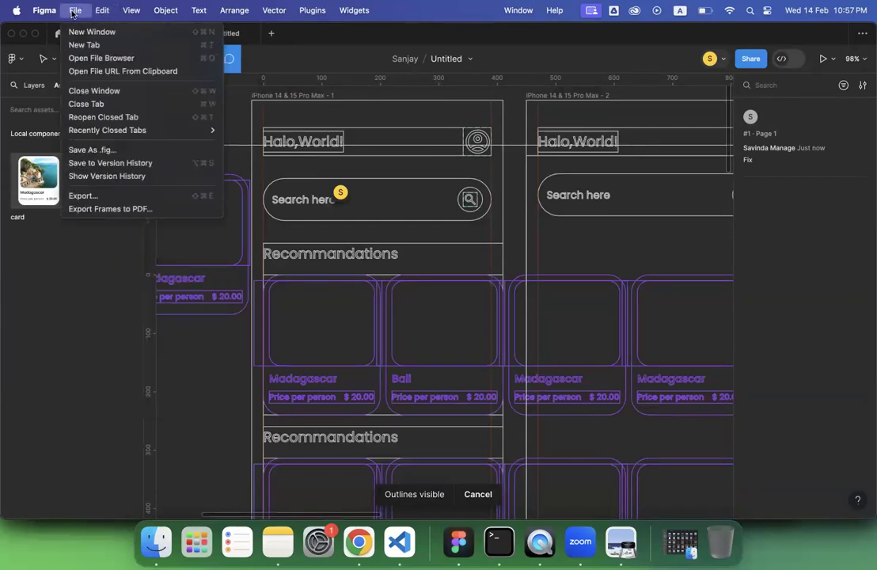
pyautogui.click(12, 58)
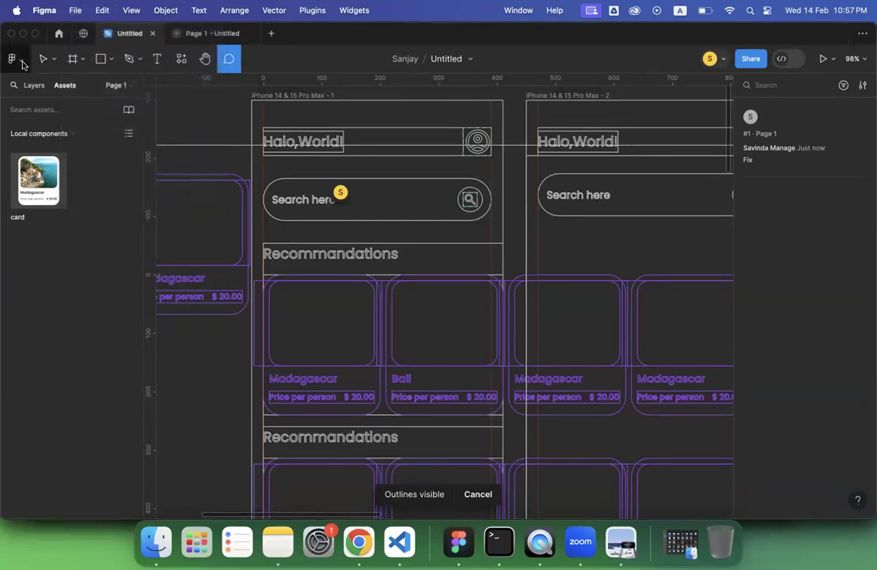
pyautogui.click(12, 58)
pyautogui.moveTo(50, 142)
pyautogui.moveTo(162, 161)
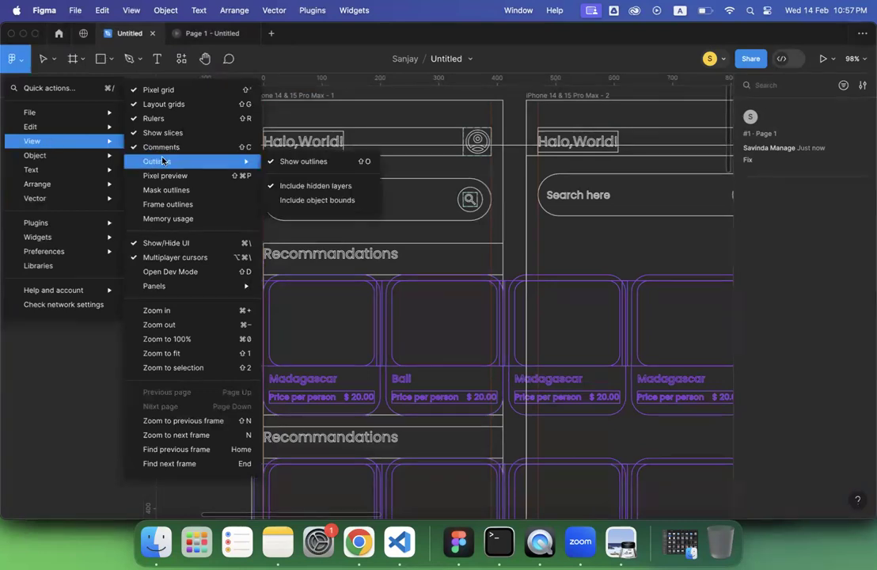
pyautogui.moveTo(236, 162)
pyautogui.click(301, 161)
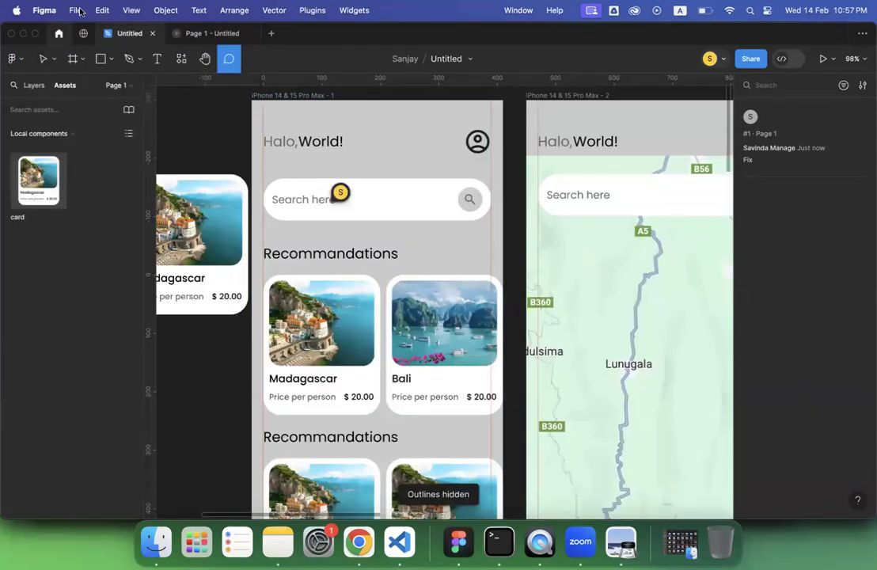
# Switch the design file to Dev Mode.
pyautogui.click(16, 58)
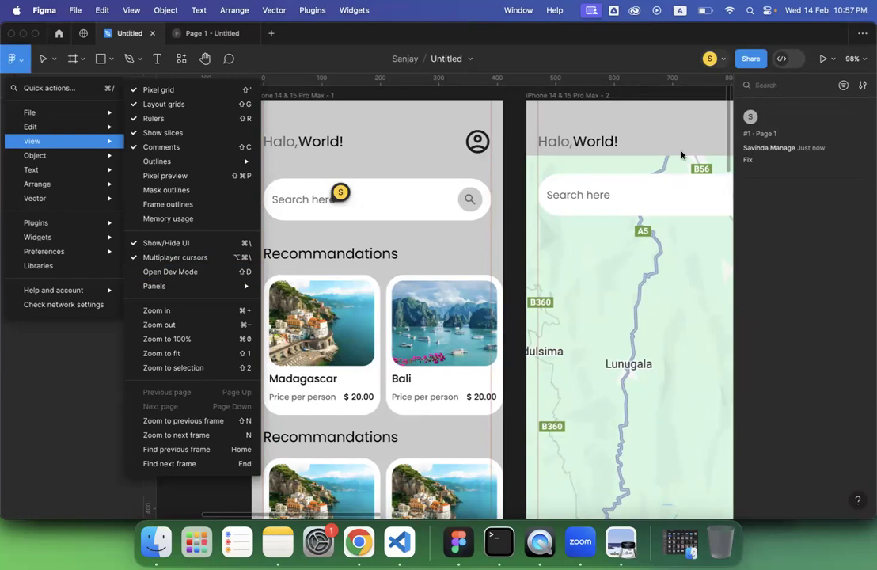
pyautogui.click(781, 64)
pyautogui.click(782, 62)
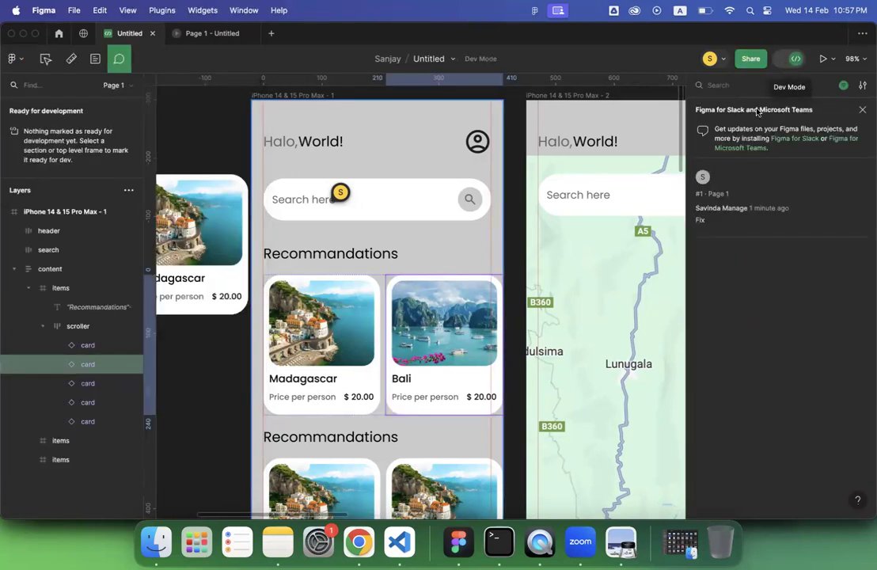
pyautogui.click(422, 211)
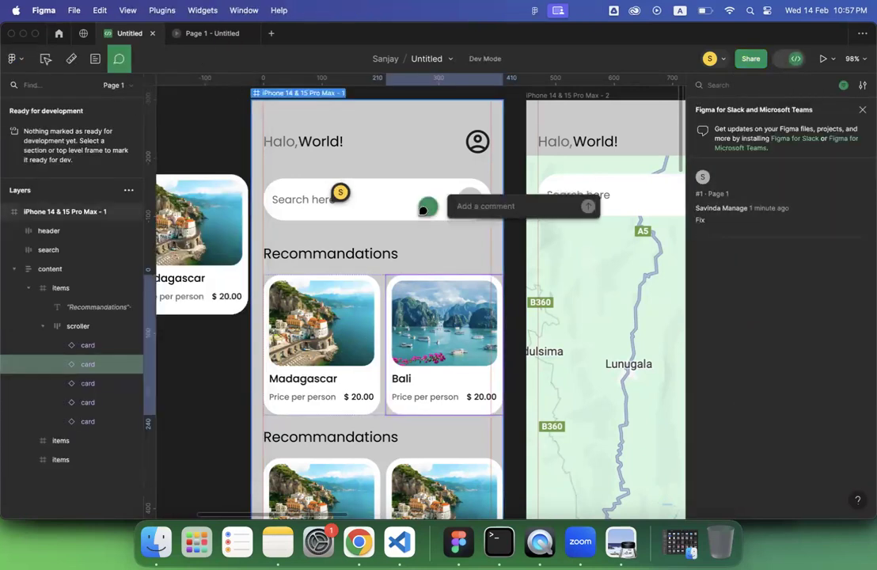
pyautogui.press('Escape')
pyautogui.click(12, 62)
pyautogui.click(13, 60)
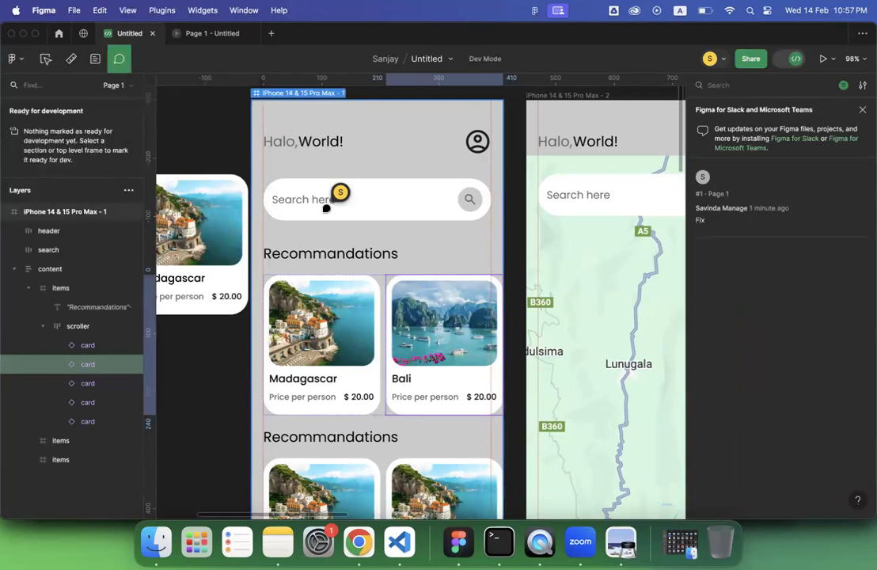
# Inspect the layout, style code, colors and assets of the search bar on iPhone 14 & 15 Pro Max - 1, and leave Dev Mode.
pyautogui.click(44, 60)
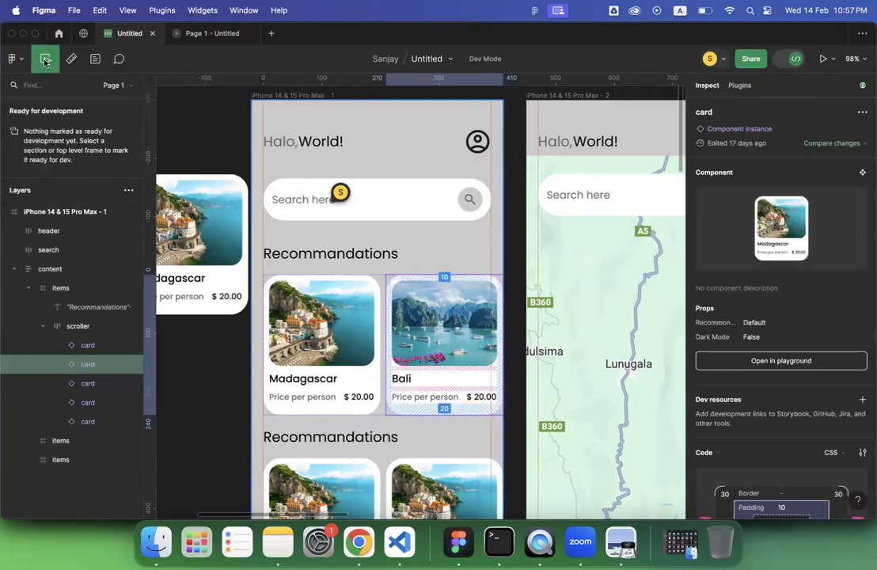
pyautogui.click(317, 224)
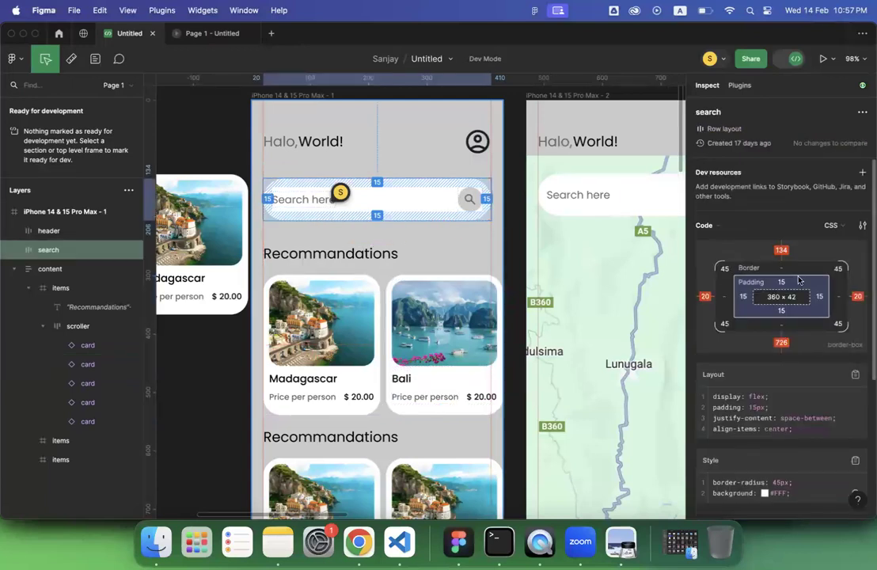
pyautogui.scroll(-3, 799, 279)
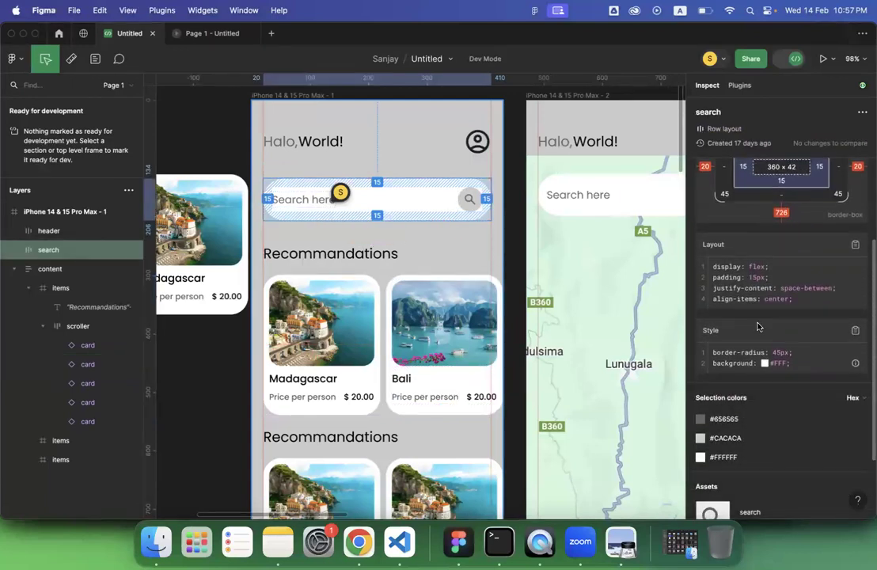
pyautogui.scroll(-3, 752, 332)
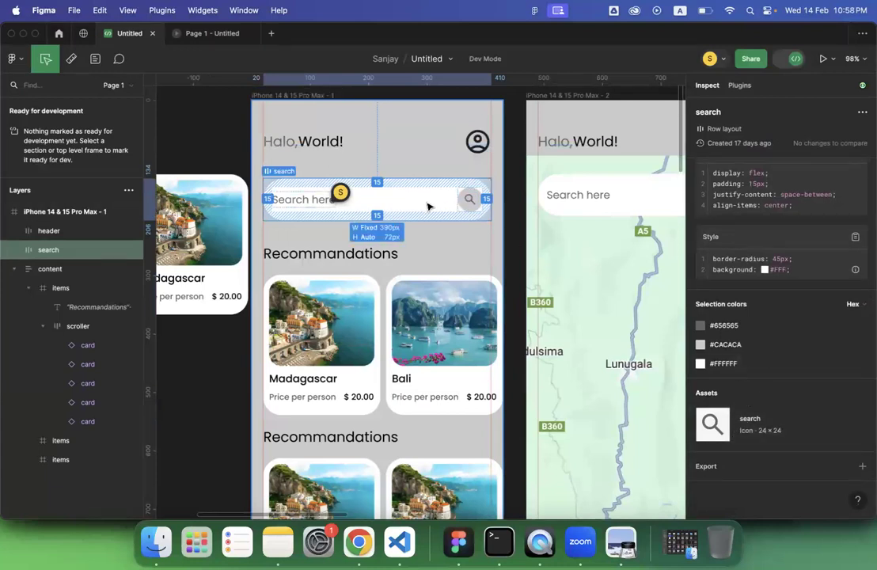
pyautogui.moveTo(824, 441)
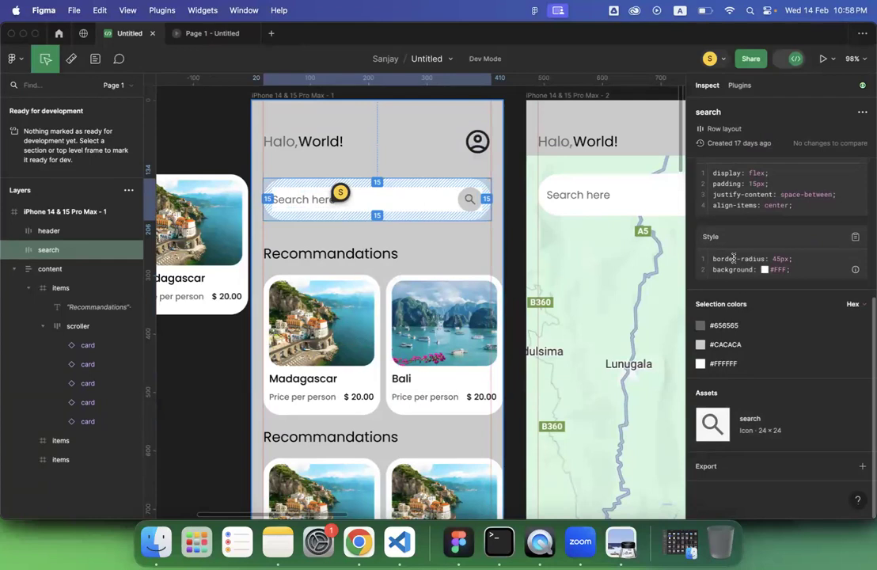
pyautogui.scroll(4, 734, 258)
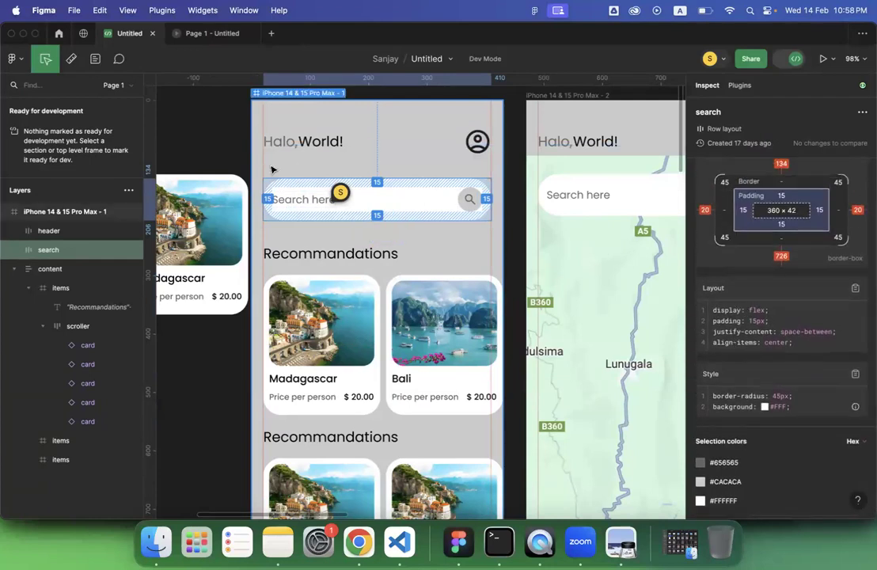
pyautogui.click(796, 59)
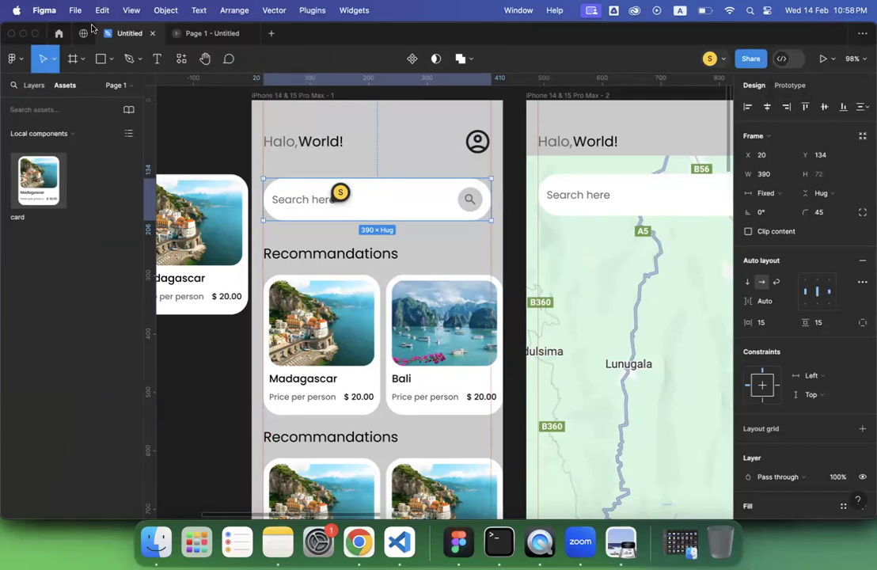
# Review the Object, Text and Plugins commands in the main menu, and clear the search bar selection.
pyautogui.click(12, 59)
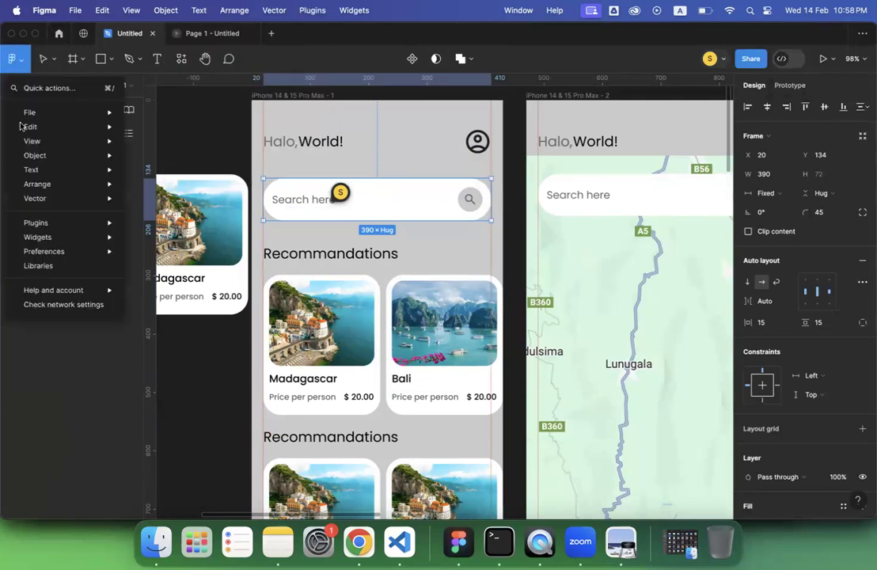
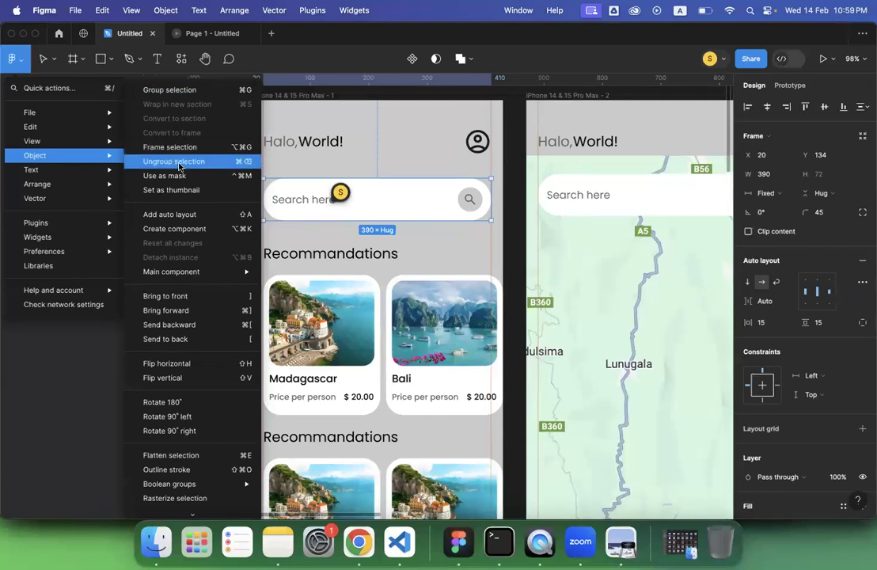
pyautogui.scroll(-3, 176, 195)
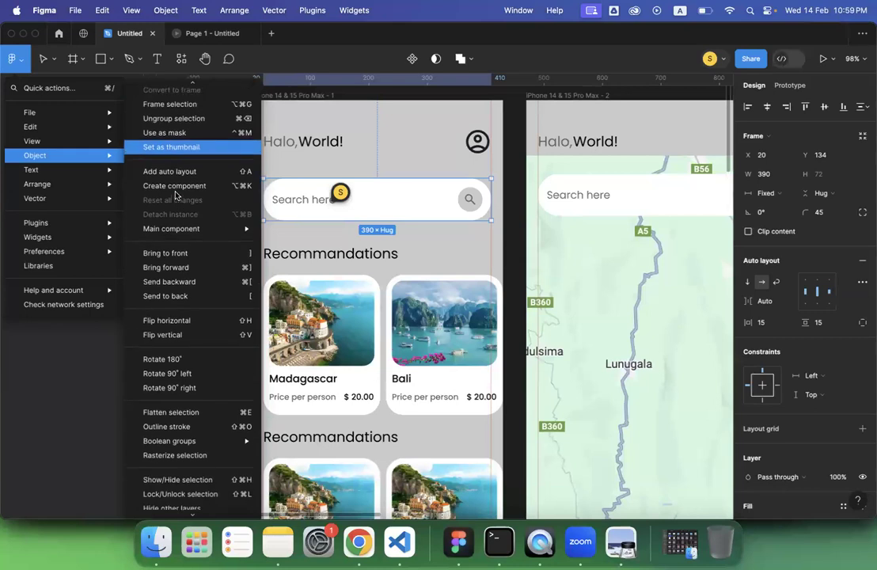
pyautogui.scroll(-4, 169, 206)
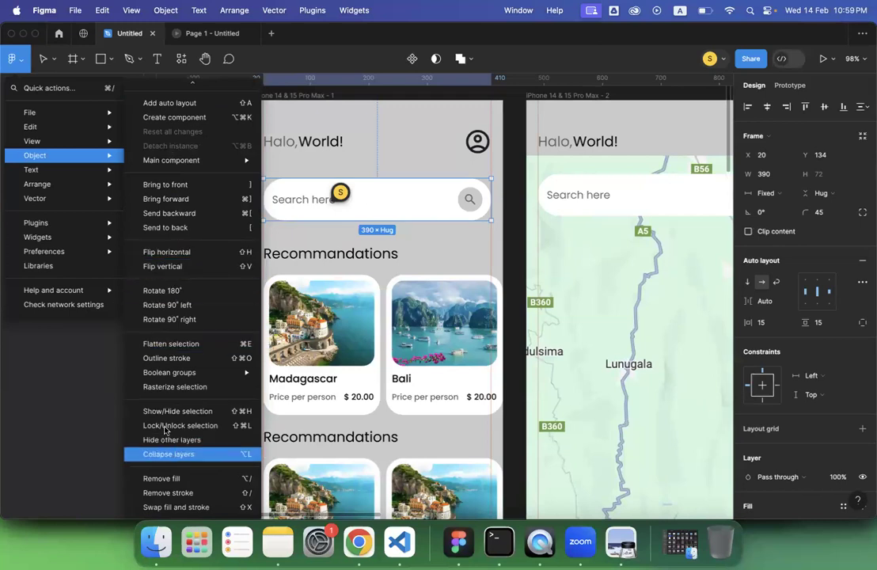
pyautogui.moveTo(62, 170)
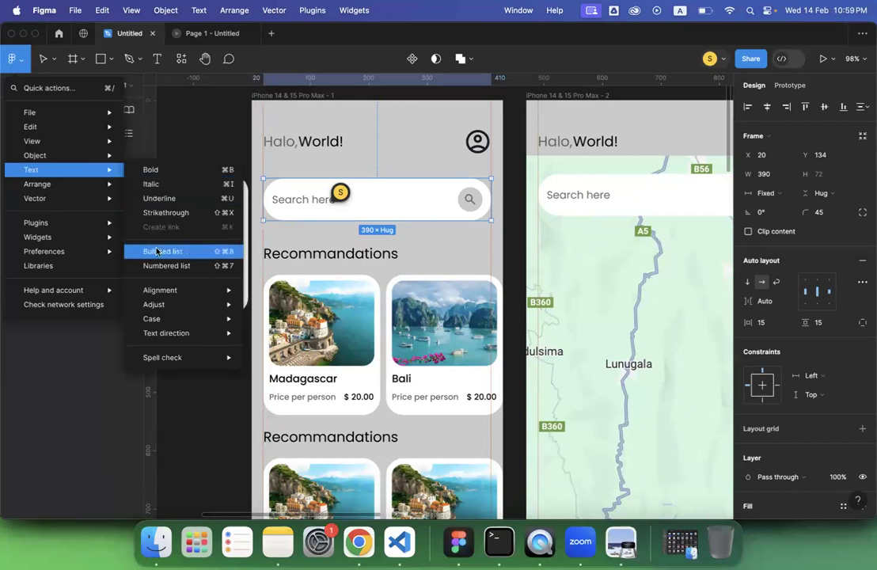
pyautogui.moveTo(215, 305)
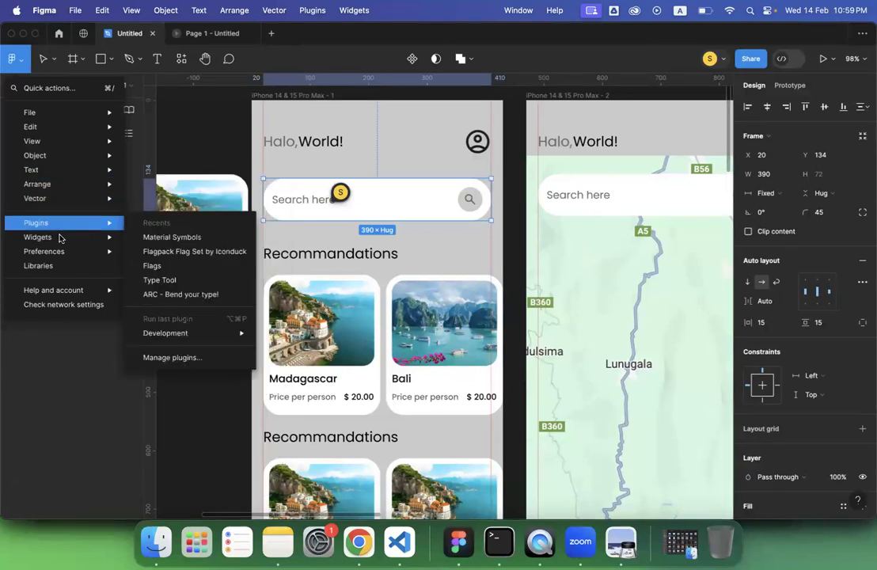
pyautogui.click(187, 351)
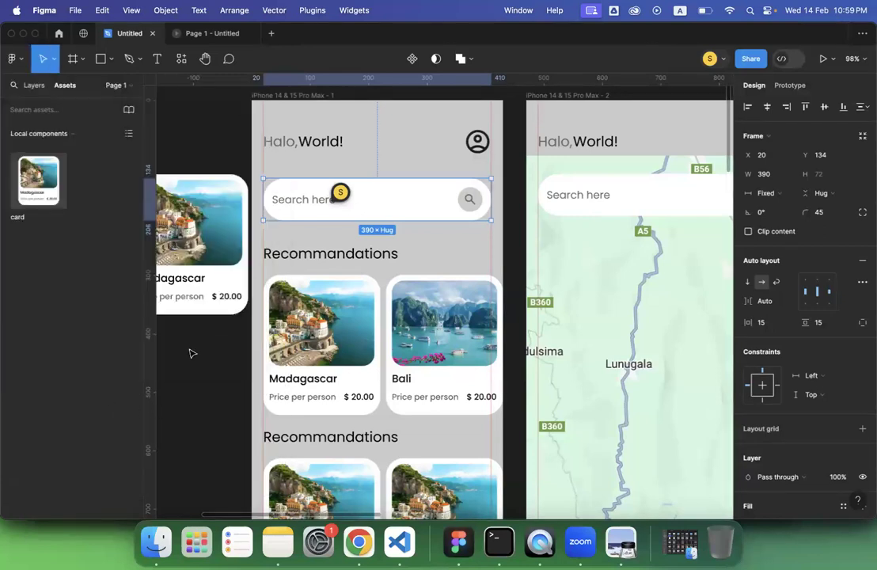
pyautogui.click(191, 352)
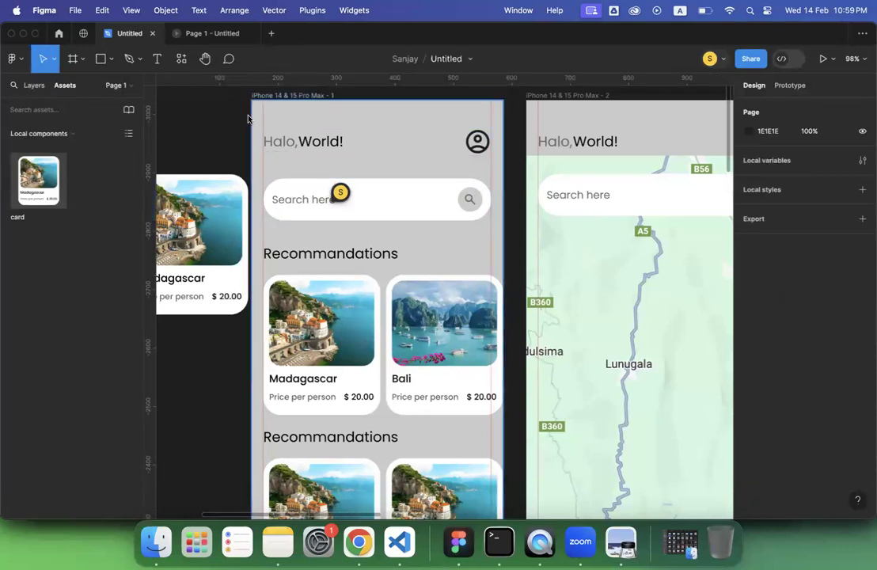
# Delete the card component set with its light and dark variants, and undo the deletion.
pyautogui.scroll(-5, 204, 125)
pyautogui.scroll(-5, 204, 125)
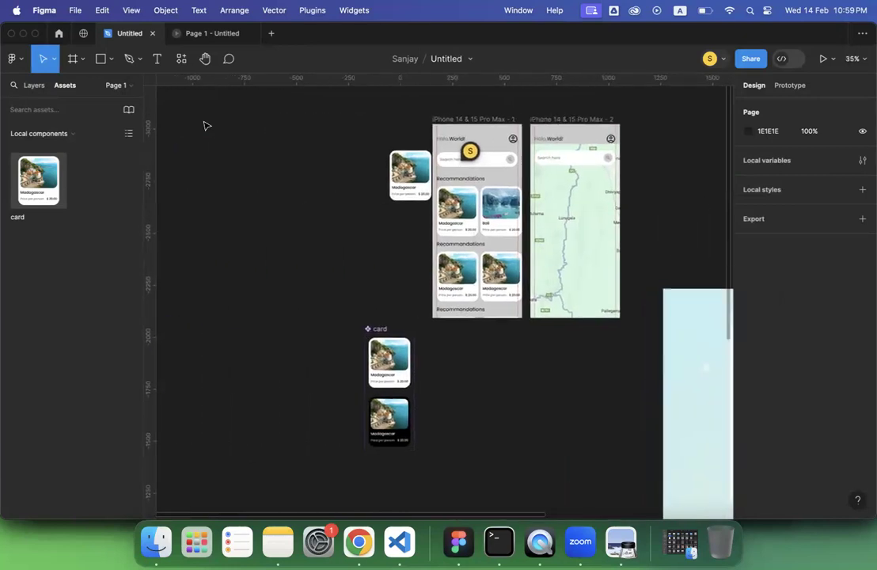
pyautogui.click(283, 211)
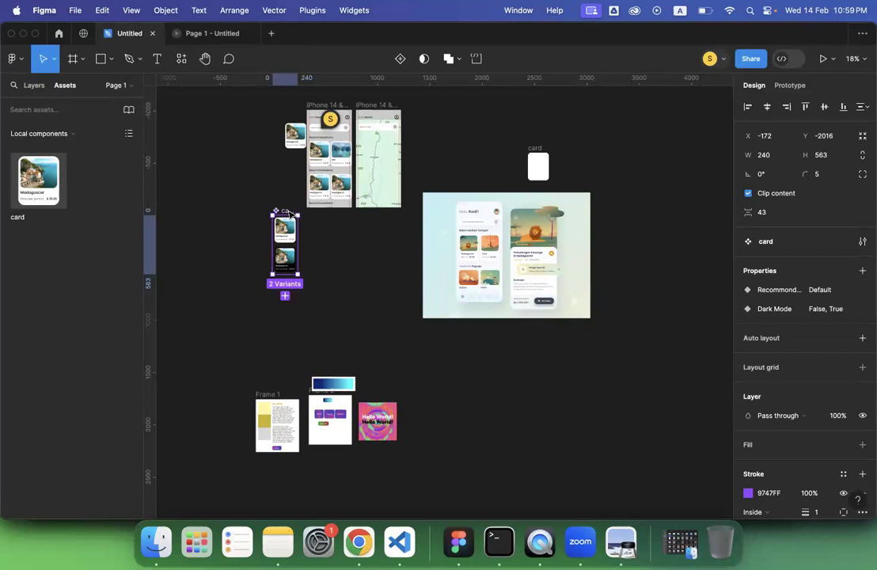
pyautogui.press('Delete')
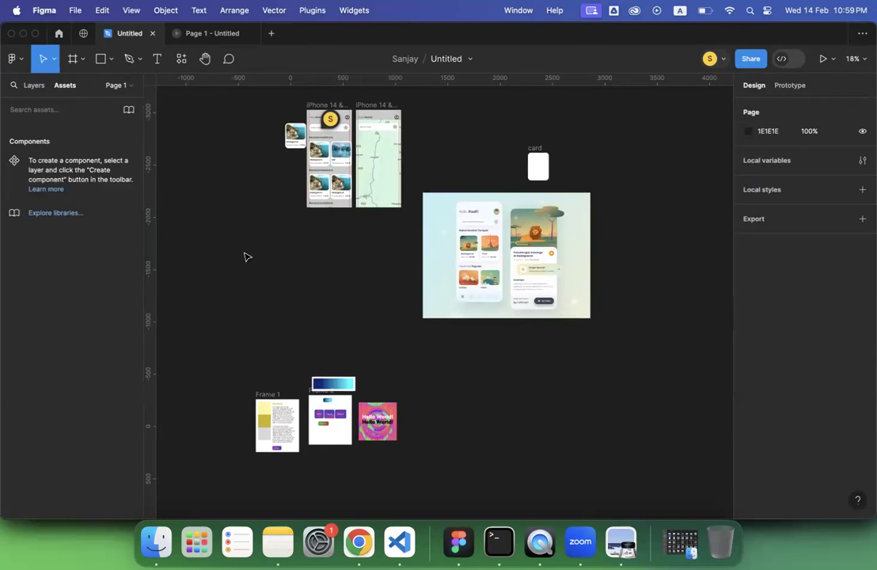
pyautogui.hotkey('ctrl', 'z')
pyautogui.click(217, 247)
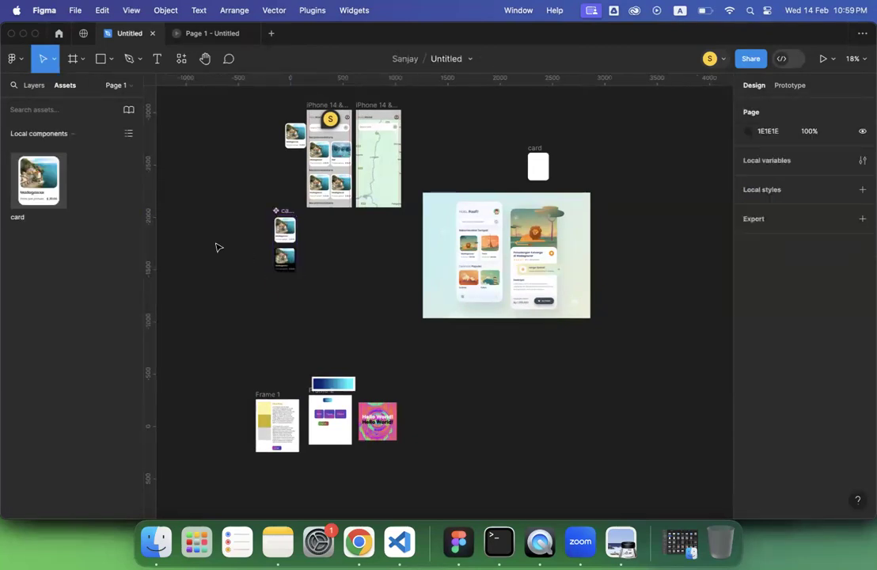
pyautogui.scroll(5, 279, 221)
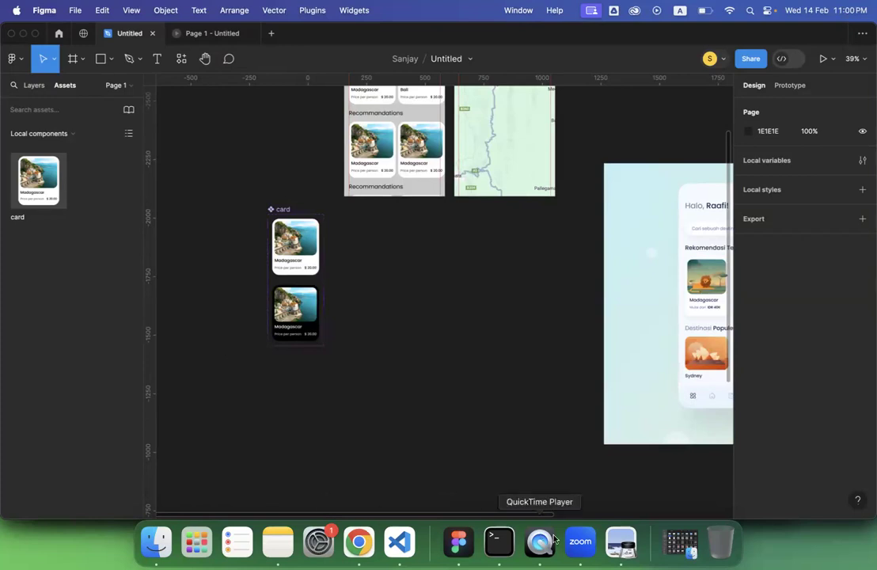
# Switch to Preview to check the Introduction to Figma page of lecture 4.pdf, and return to the Figma design file.
pyautogui.click(622, 541)
pyautogui.scroll(-3, 372, 358)
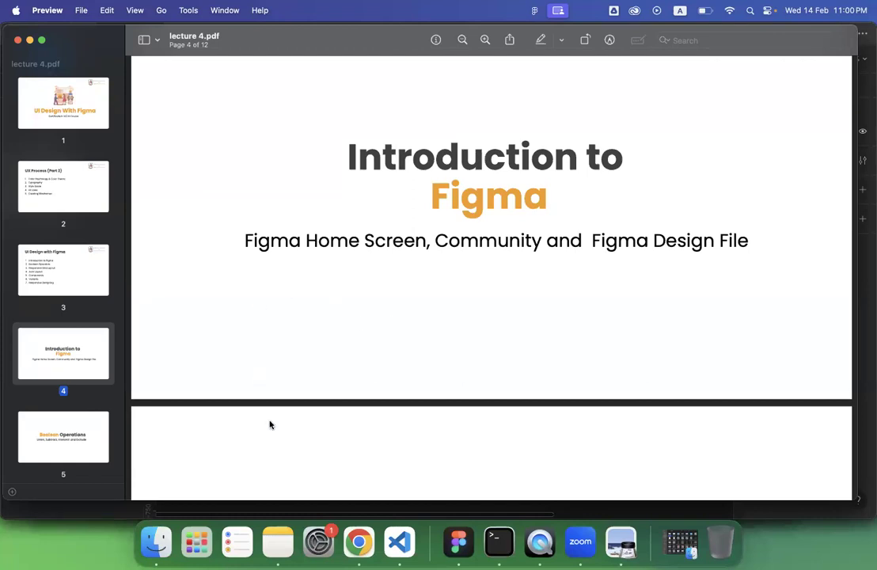
pyautogui.click(467, 543)
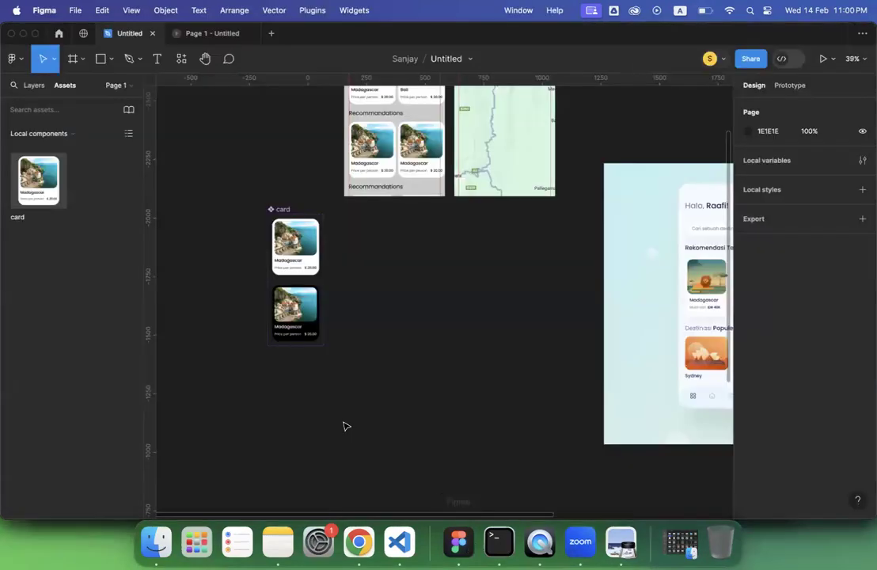
pyautogui.click(621, 543)
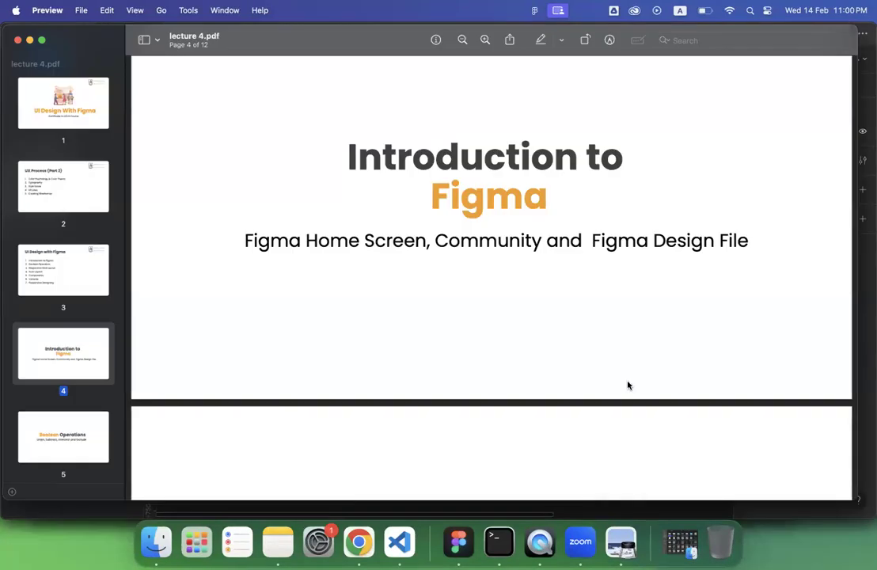
pyautogui.click(460, 543)
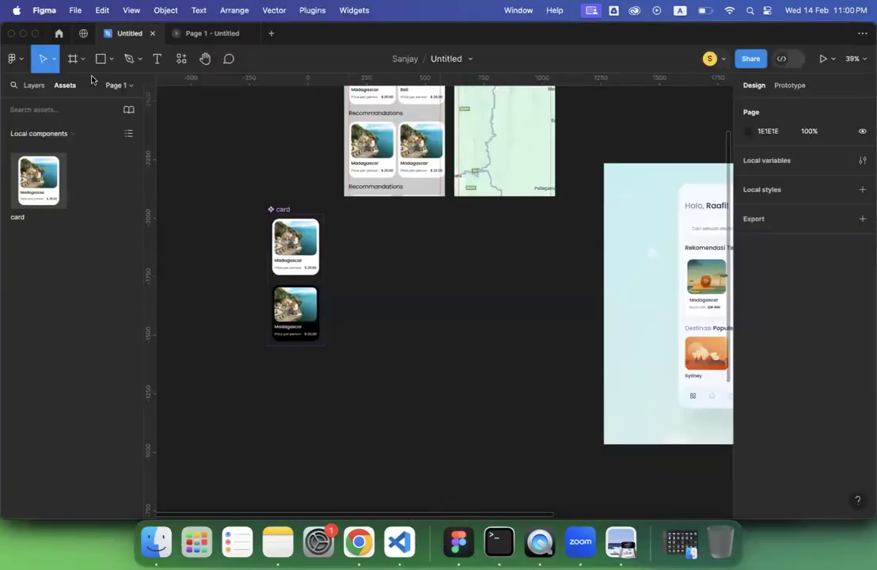
# Browse the Figma Community's Inspiration resources, looking through its Files + templates, Plugins and Widgets categories.
pyautogui.click(84, 33)
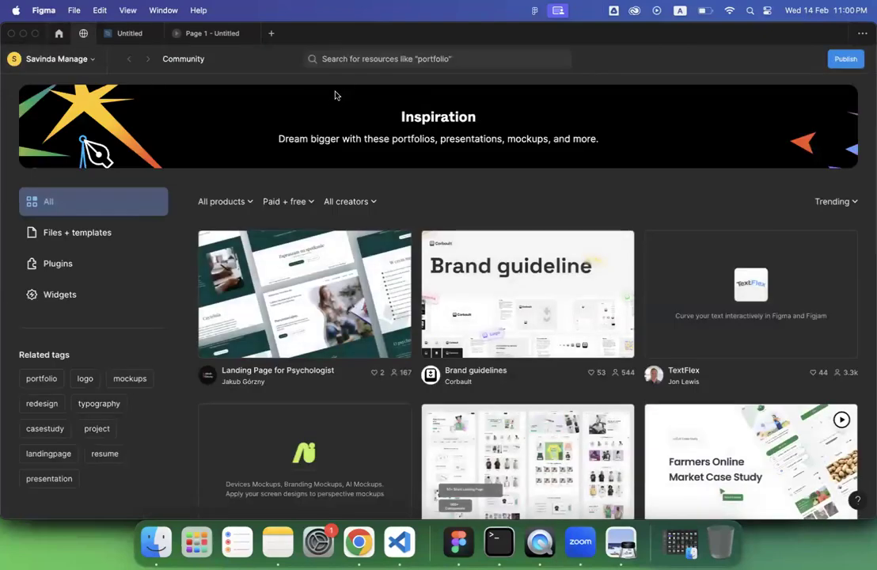
pyautogui.scroll(-15, 321, 301)
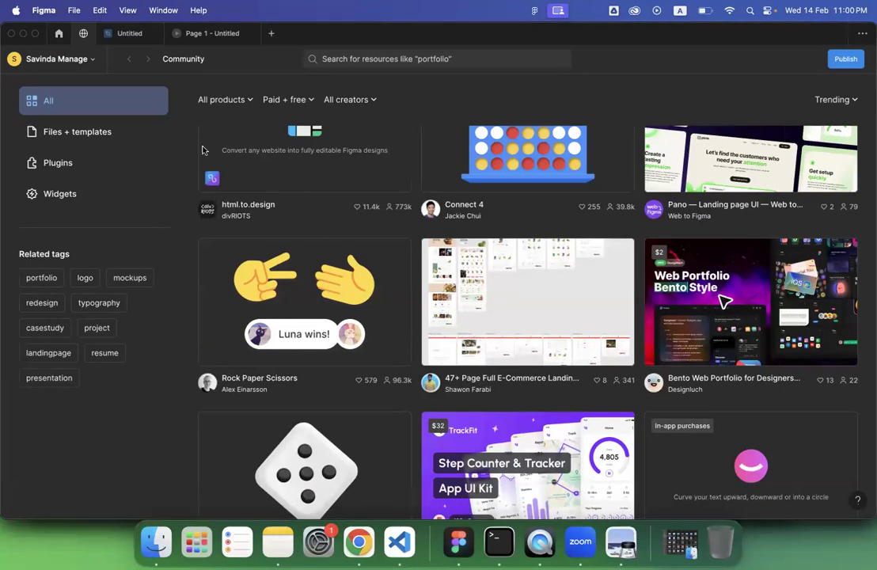
pyautogui.click(78, 137)
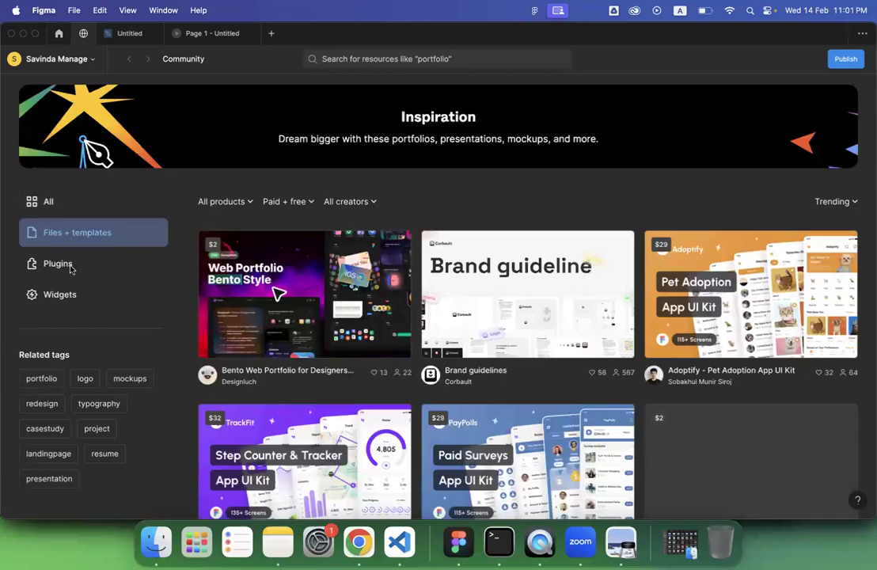
pyautogui.click(69, 269)
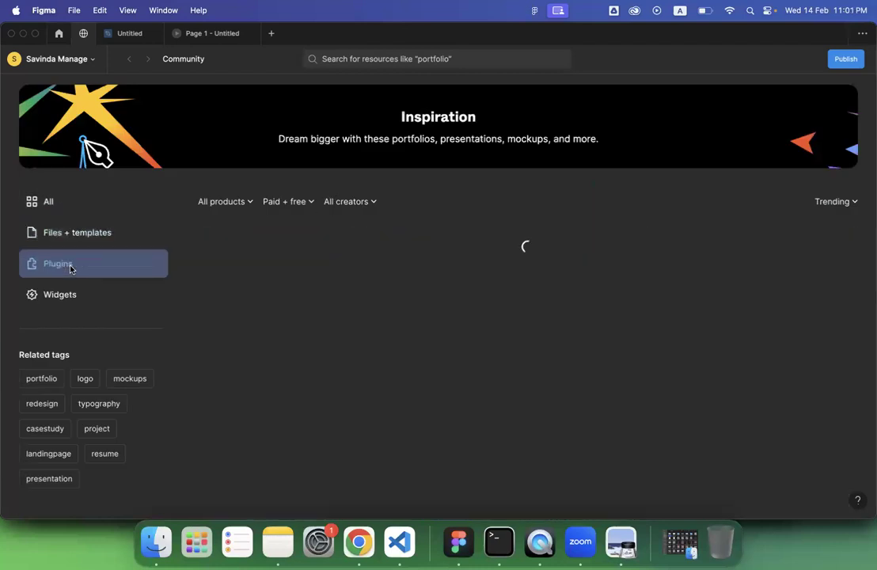
pyautogui.click(61, 297)
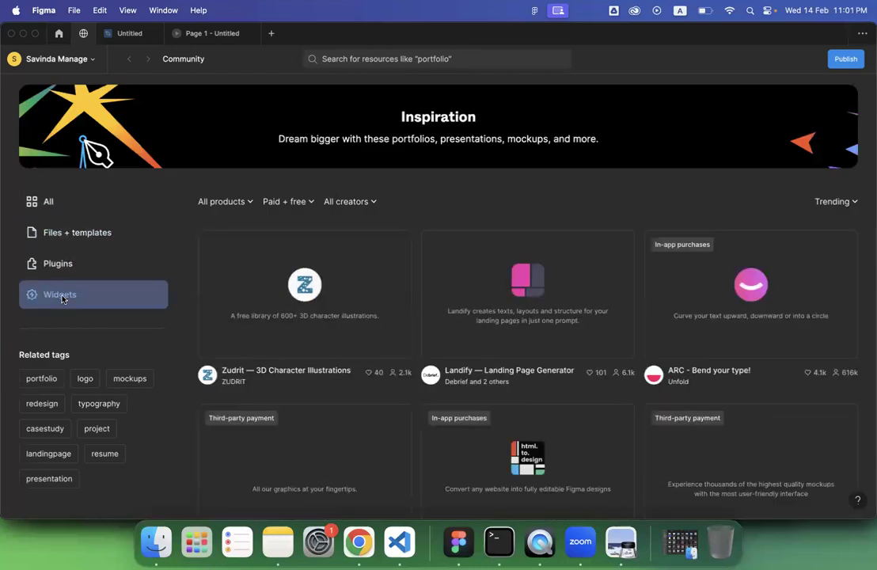
pyautogui.click(64, 265)
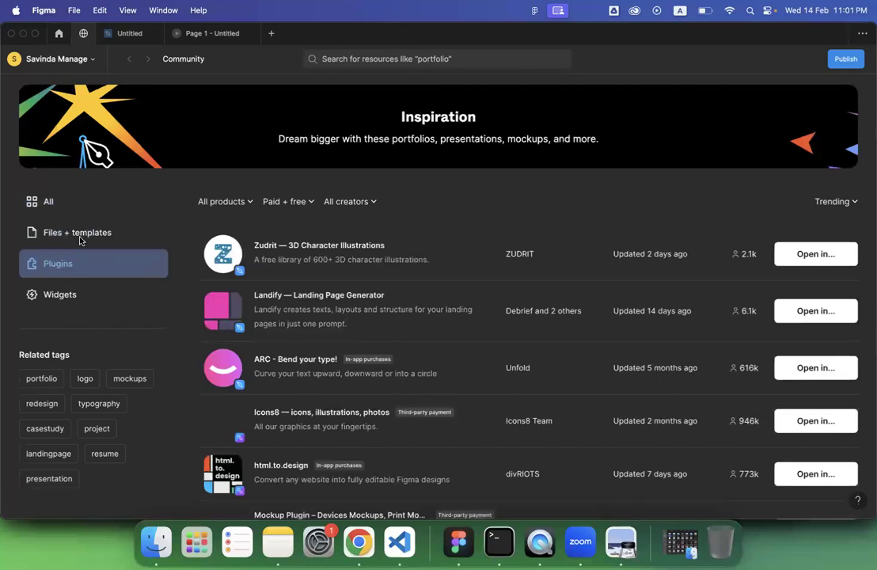
pyautogui.click(79, 241)
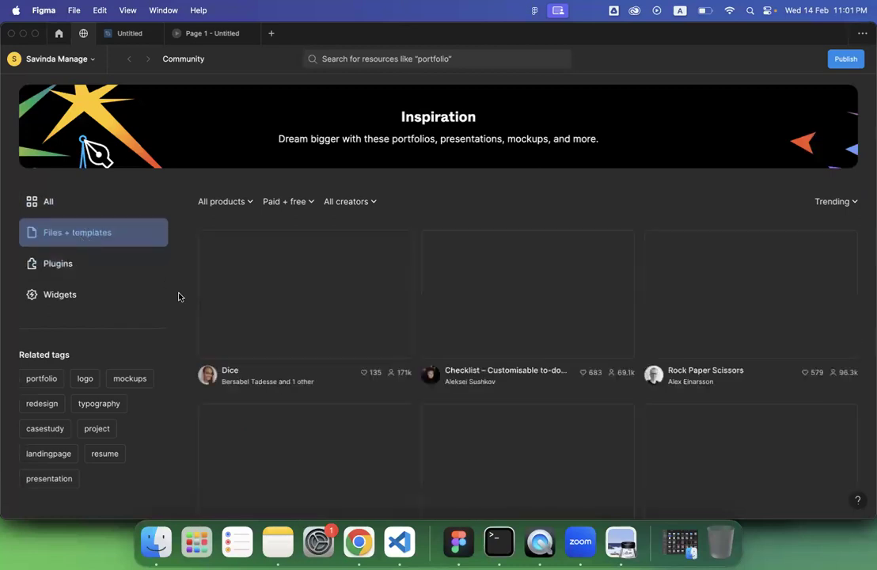
# Search the Community files and templates for "portfolio", clear the search and return to the Community welcome page.
pyautogui.click(392, 63)
pyautogui.write('port')
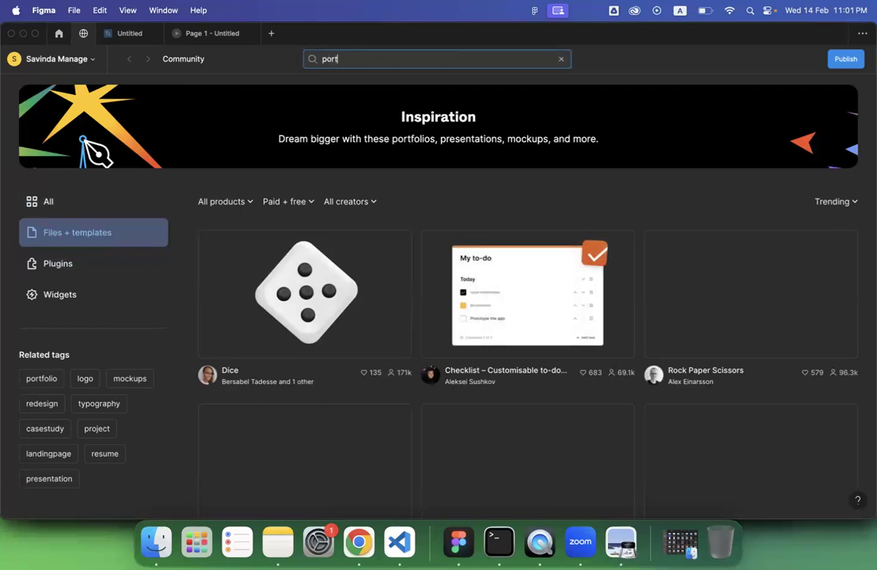
pyautogui.write('folio')
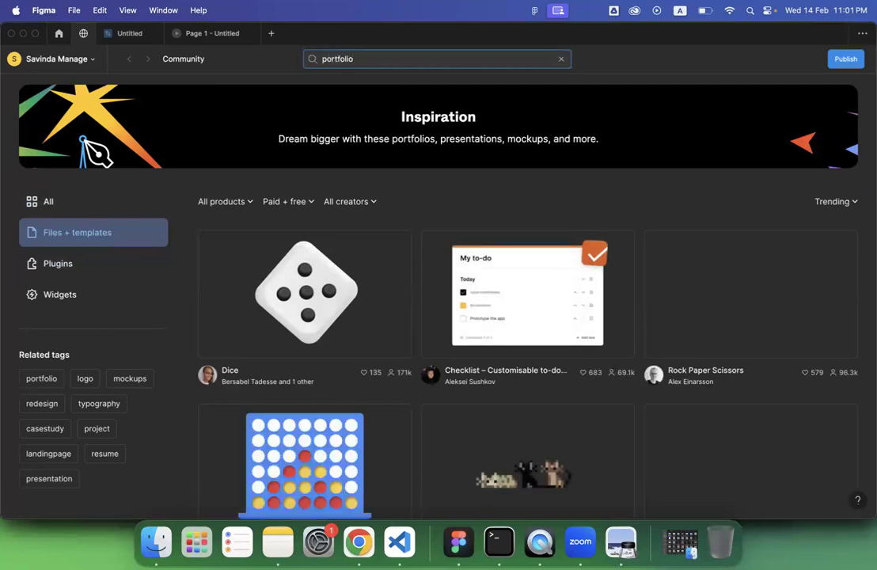
pyautogui.press('Return')
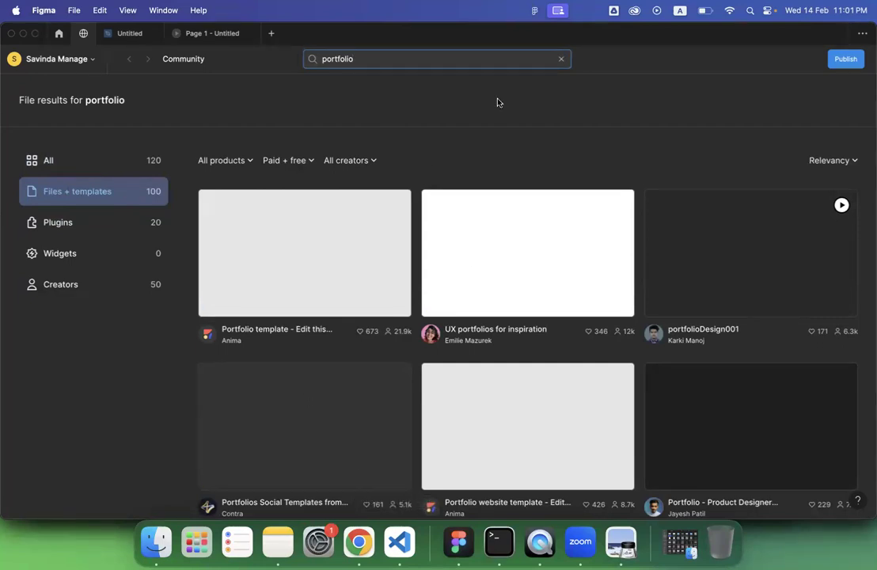
pyautogui.click(562, 61)
pyautogui.click(180, 69)
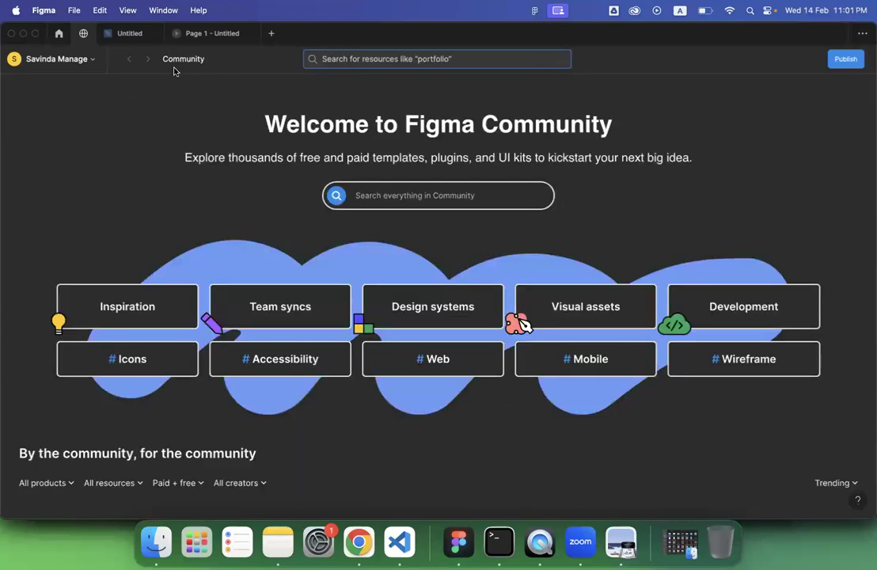
# Review the Figma home screen with its recent files and View commands, and return to the Untitled design file.
pyautogui.click(59, 33)
pyautogui.click(127, 10)
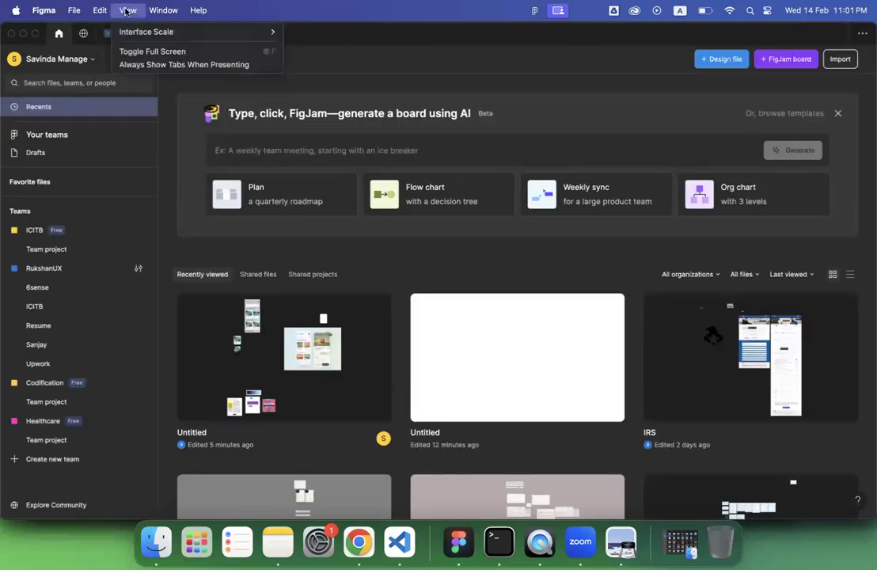
pyautogui.moveTo(86, 11)
pyautogui.click(294, 11)
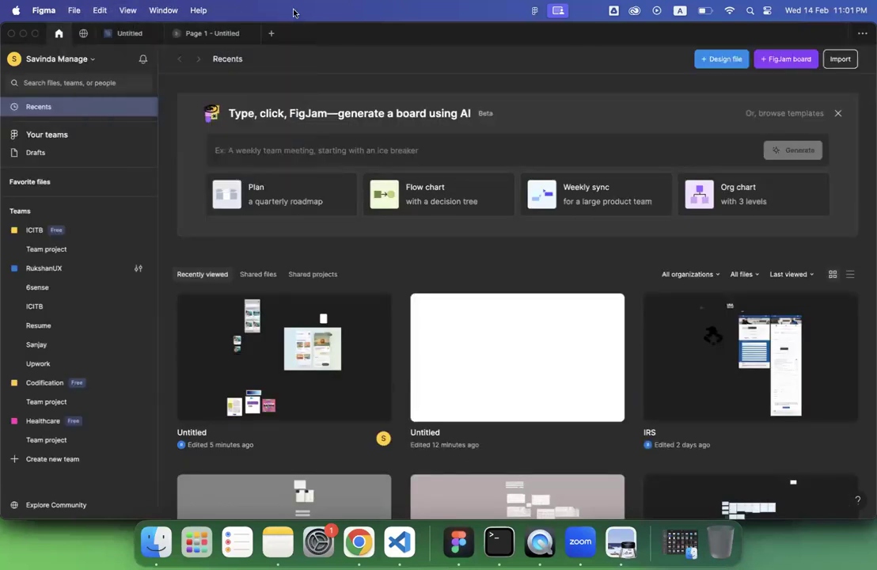
pyautogui.click(207, 33)
pyautogui.click(123, 35)
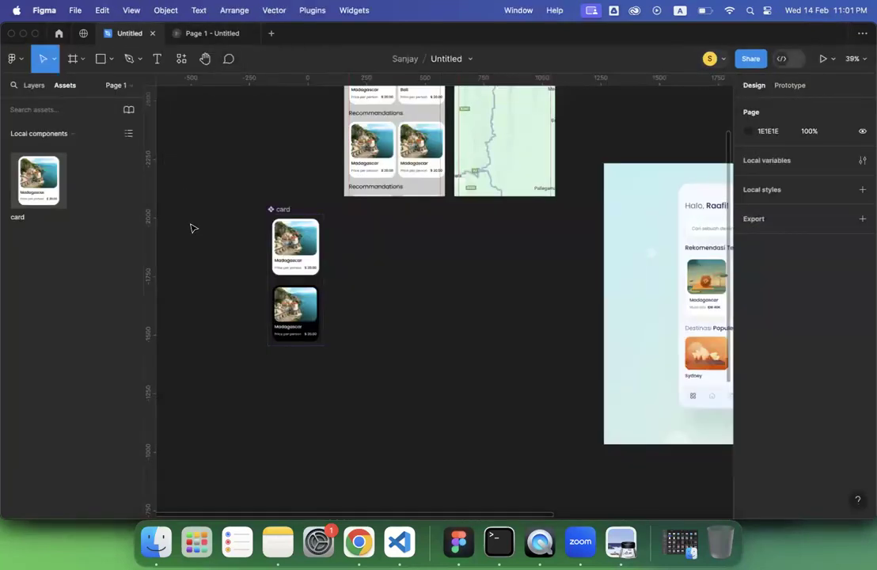
# Open the design file's resources and look through the available plugins and widgets, ending on the plugins.
pyautogui.click(180, 60)
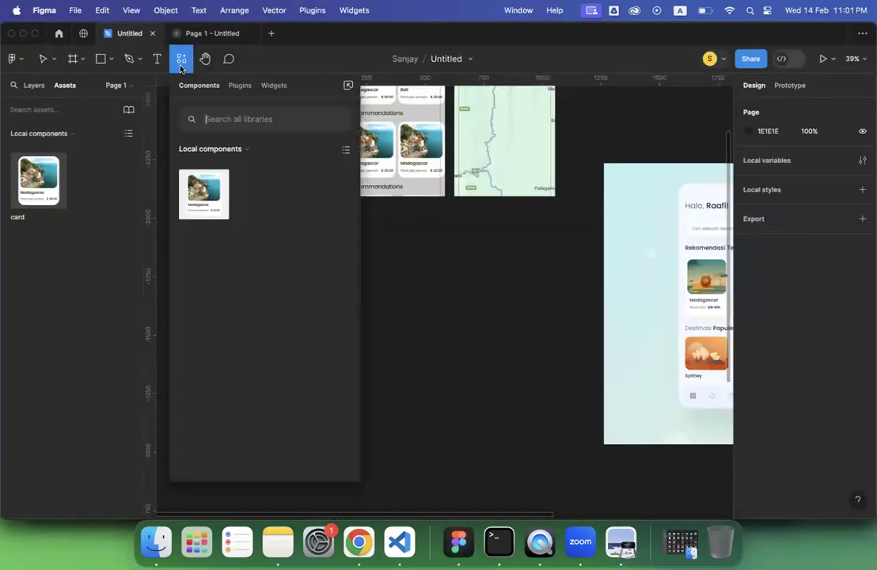
pyautogui.click(239, 85)
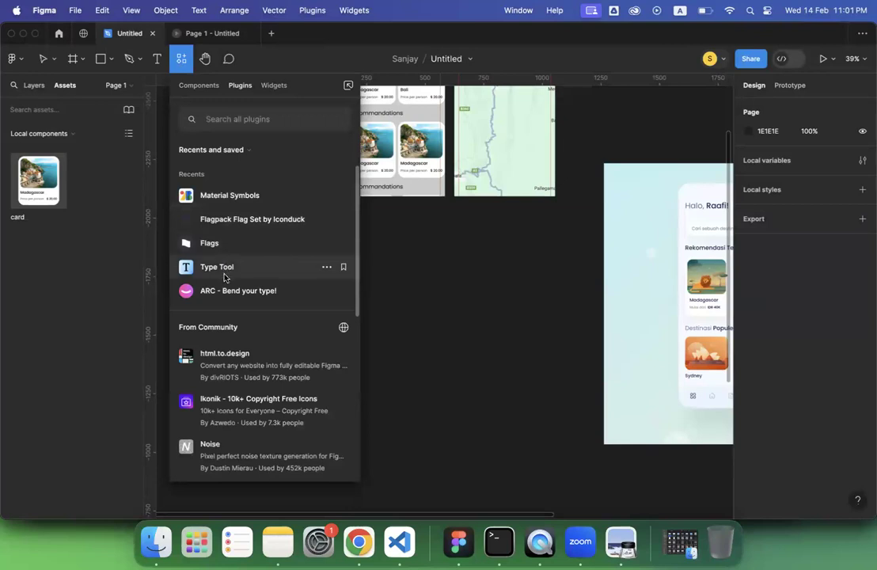
pyautogui.scroll(-1, 226, 380)
pyautogui.scroll(1, 226, 380)
pyautogui.click(241, 119)
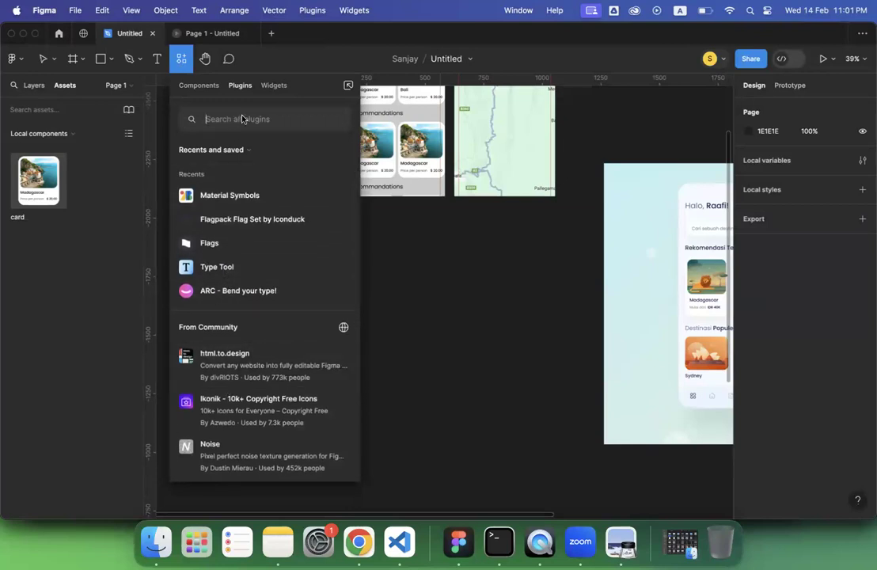
pyautogui.click(273, 85)
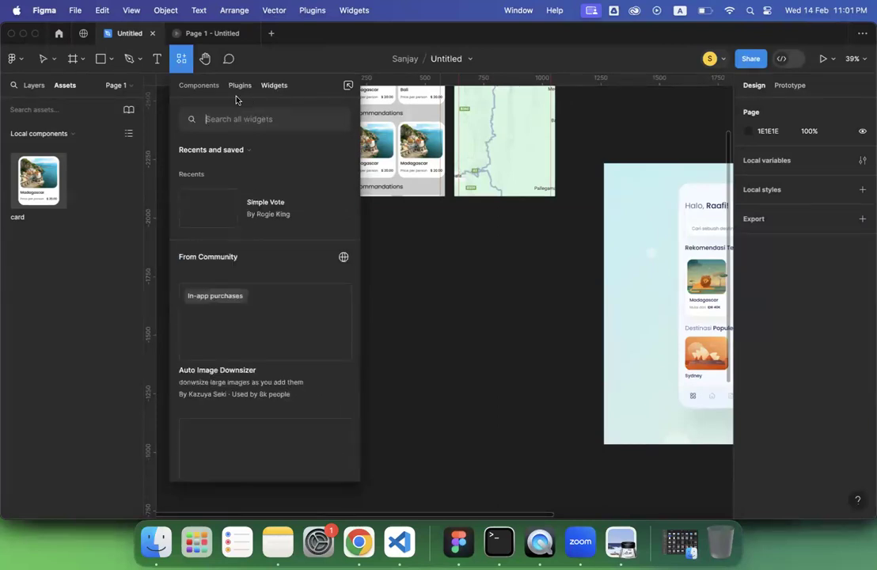
pyautogui.click(241, 86)
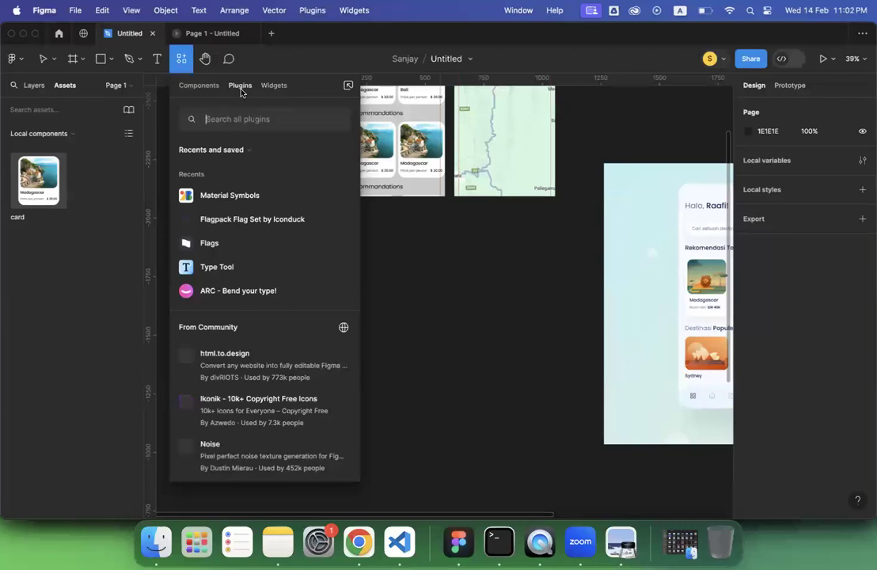
# Browse the Community widgets in the resources down to Process Mapper and Poll, and close the resources.
pyautogui.click(271, 87)
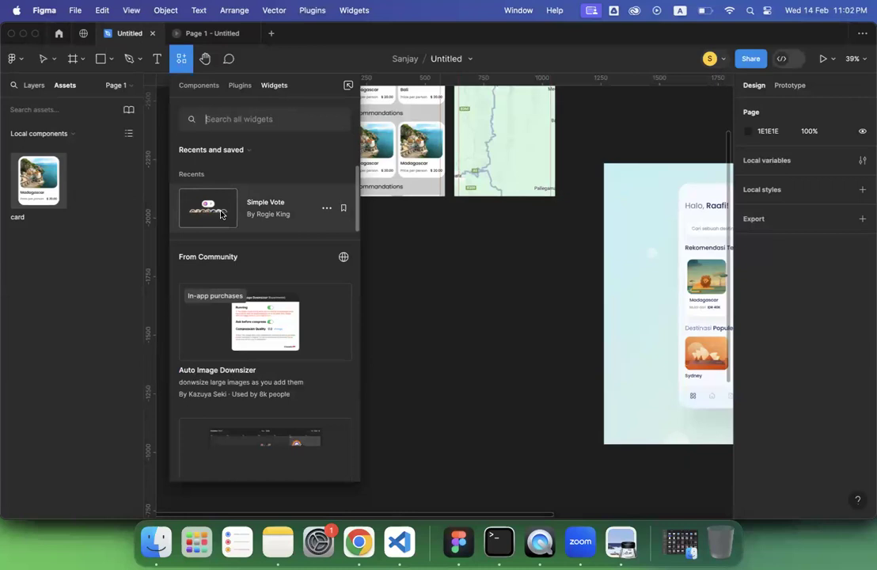
pyautogui.scroll(-10, 258, 337)
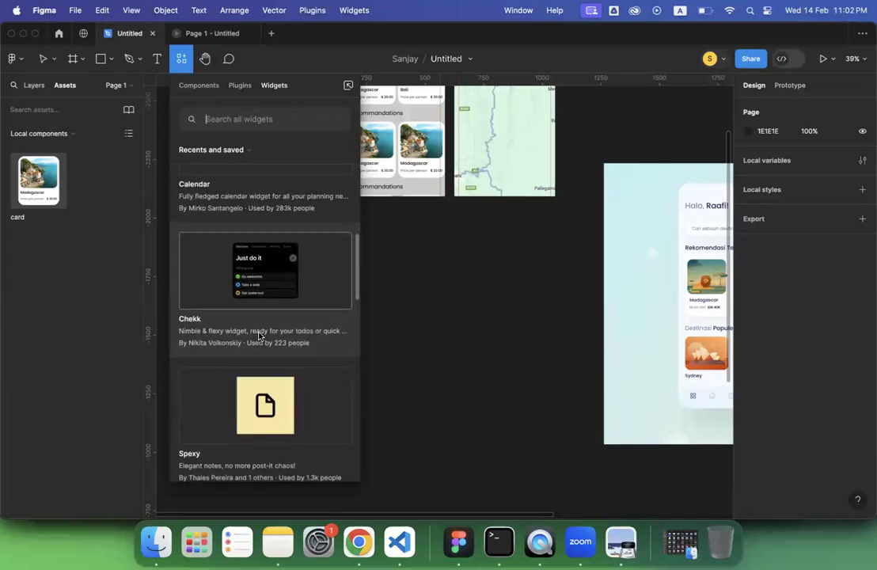
pyautogui.scroll(-5, 258, 337)
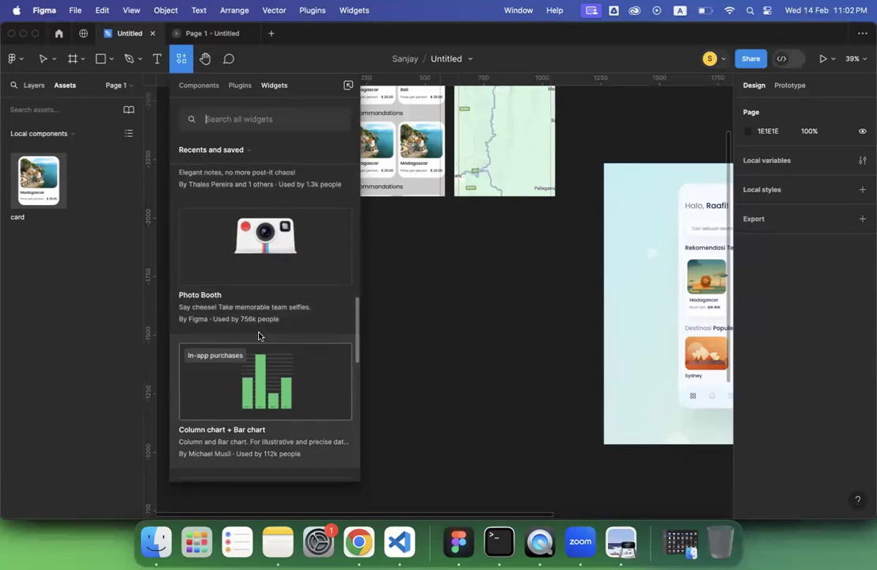
pyautogui.scroll(-5, 258, 337)
pyautogui.scroll(-3, 258, 336)
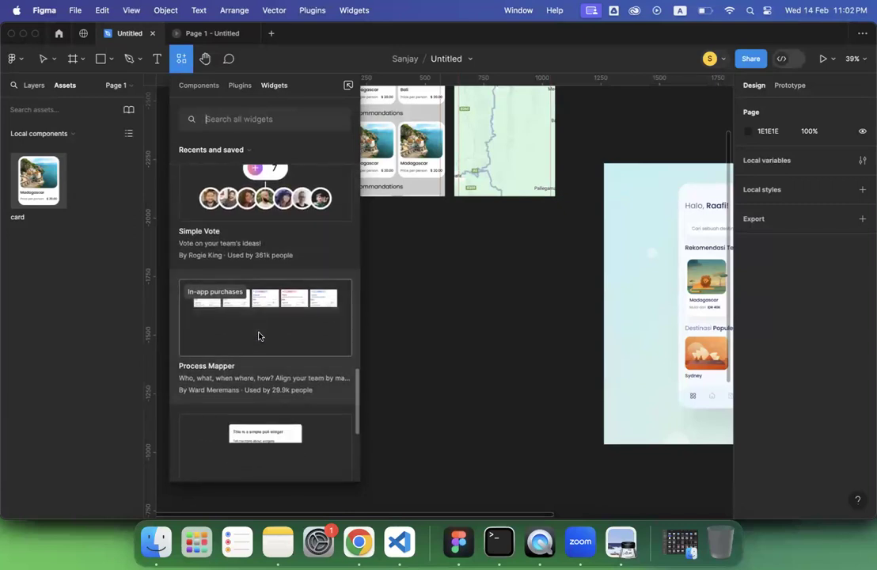
pyautogui.scroll(-3, 258, 337)
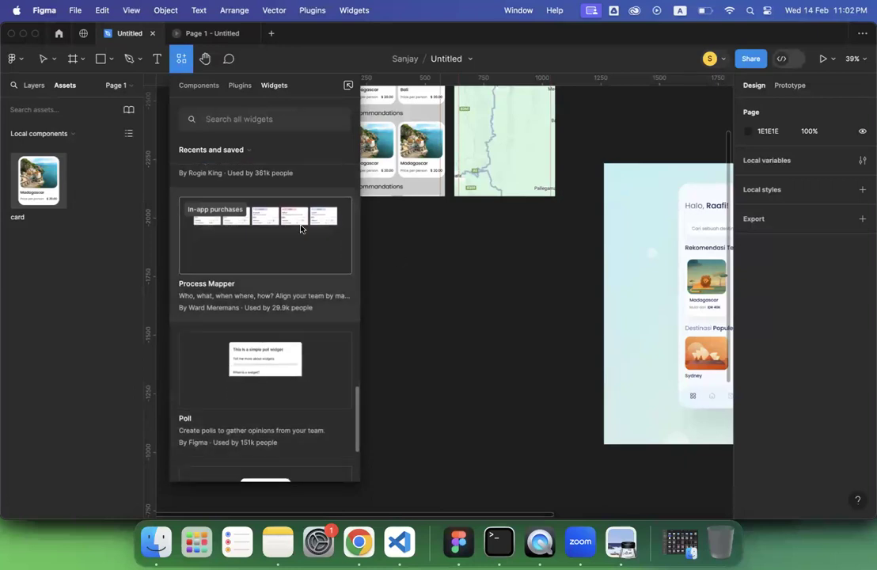
pyautogui.click(402, 274)
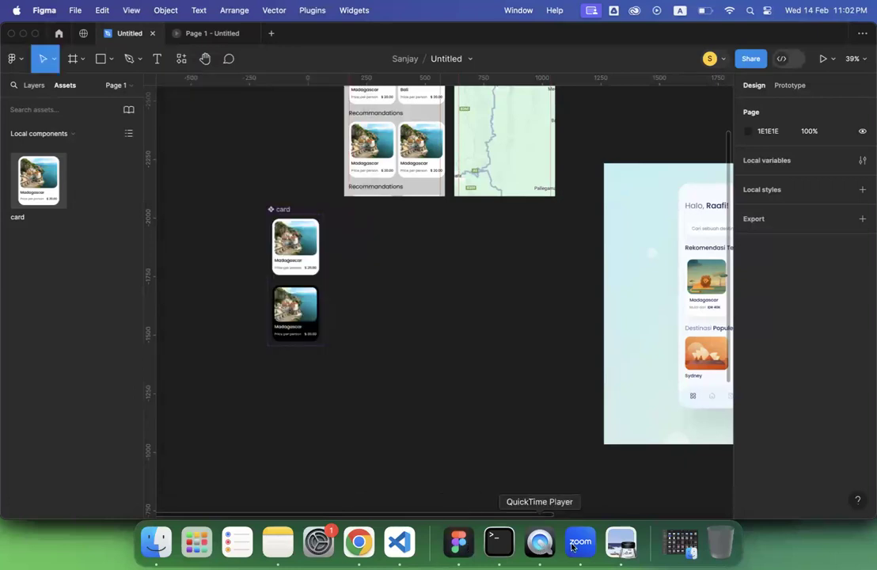
# Check the Introduction to Figma slide of lecture 4.pdf in Preview, and return to an overview of the Figma design canvas.
pyautogui.click(622, 543)
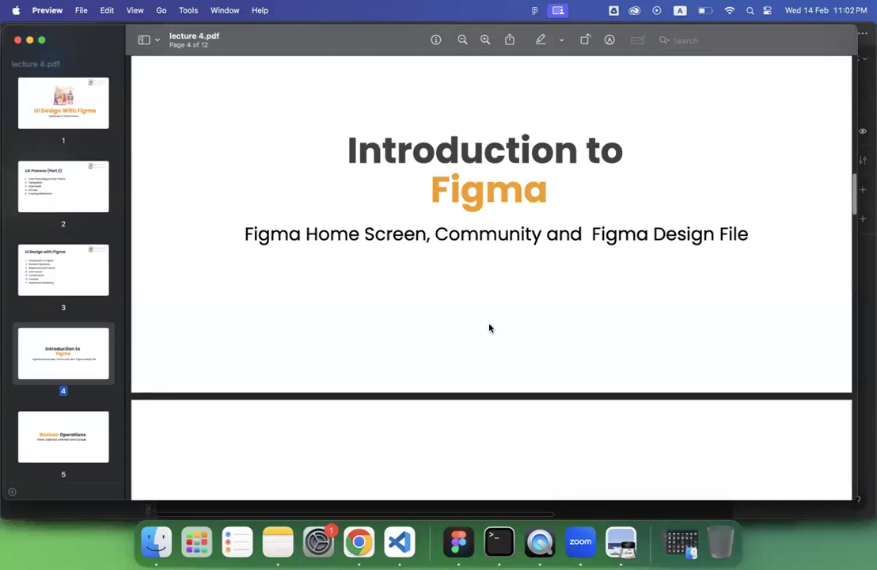
pyautogui.click(460, 543)
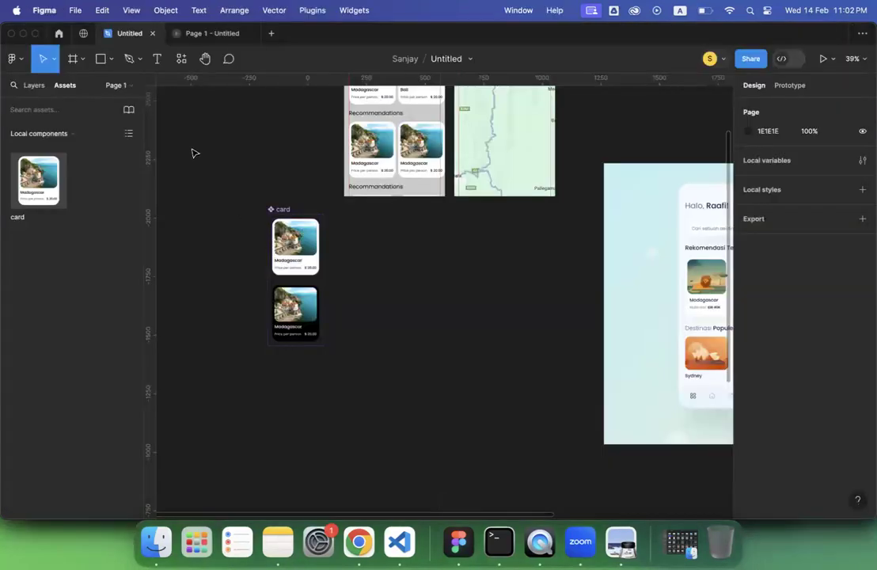
pyautogui.scroll(5, 193, 153)
pyautogui.scroll(-3, 193, 153)
pyautogui.scroll(-5, 193, 153)
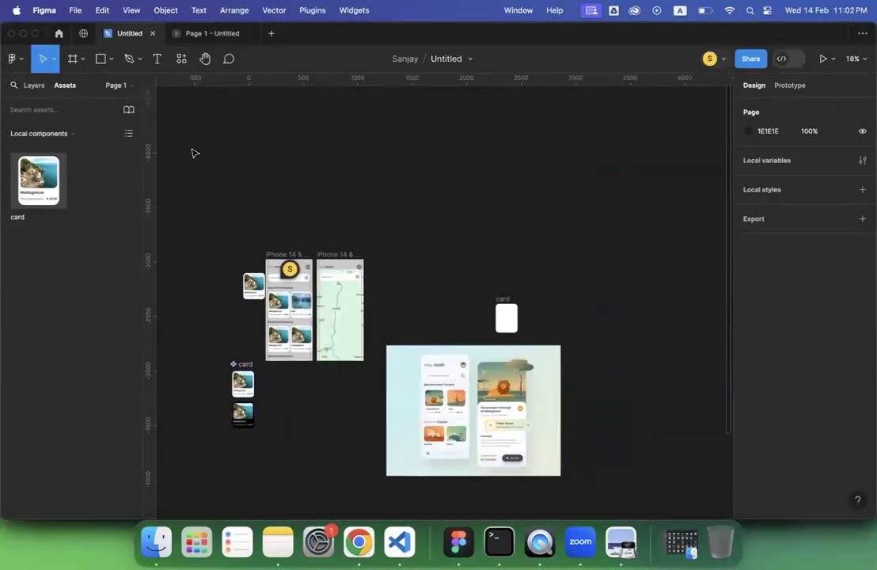
pyautogui.scroll(-2, 192, 153)
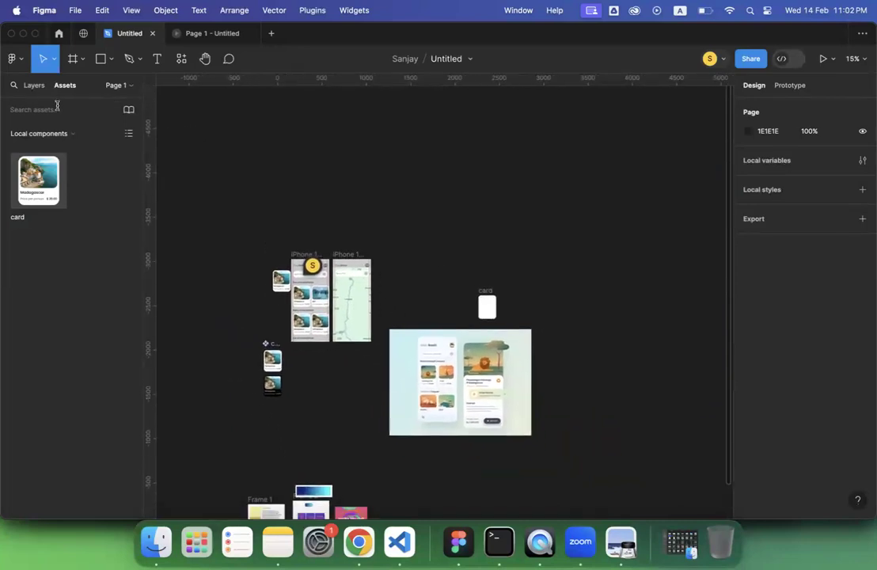
# Show the page's layers, expand iPhone 14 & 15 Pro Max - 2 and select the search frame inside Frame 9.
pyautogui.click(32, 85)
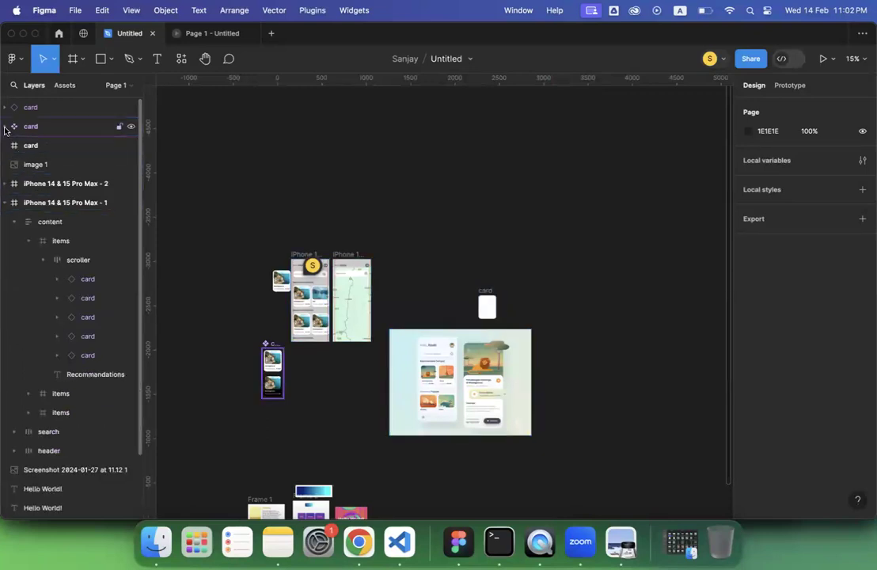
pyautogui.click(4, 187)
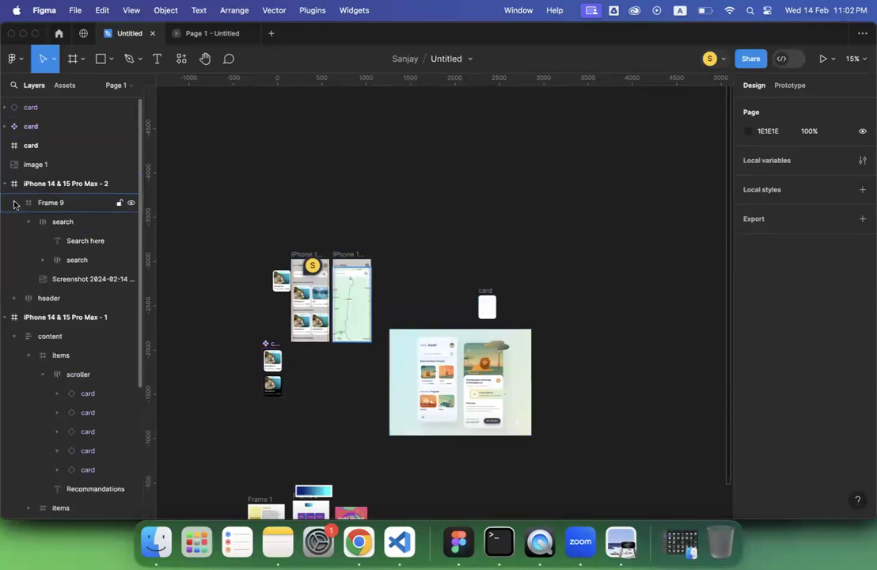
pyautogui.click(71, 224)
pyautogui.scroll(5, 327, 285)
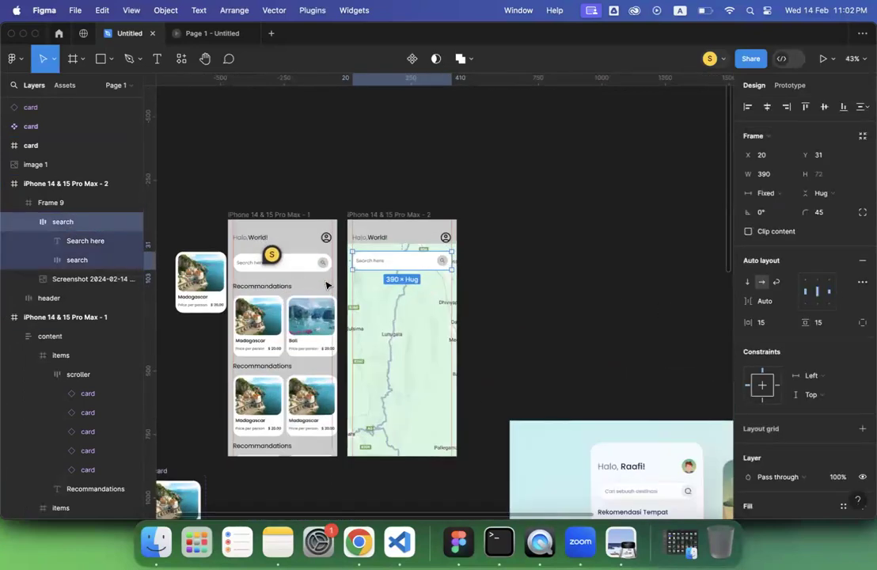
# Select the Search here text, nested search frame and map screenshot of Frame 9 in turn, ending on the Search here text.
pyautogui.click(75, 243)
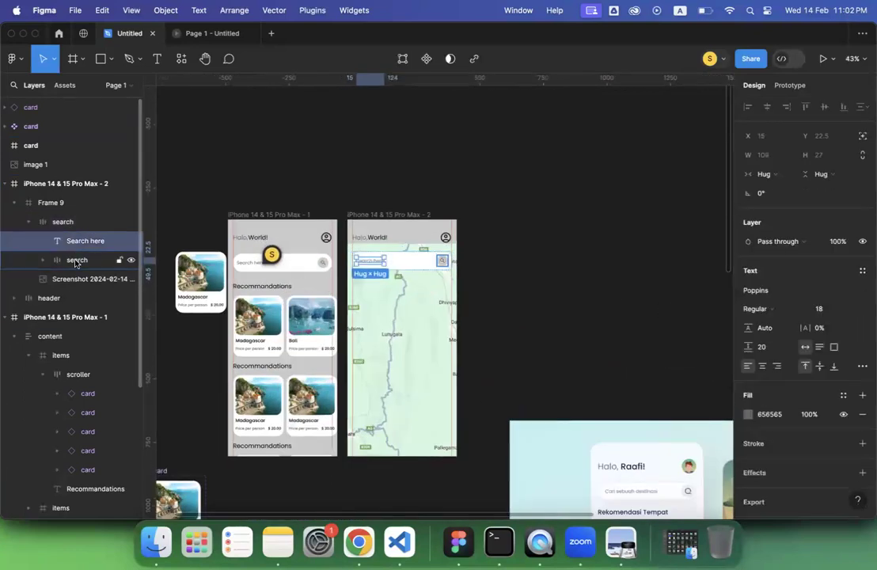
pyautogui.click(77, 260)
pyautogui.click(79, 279)
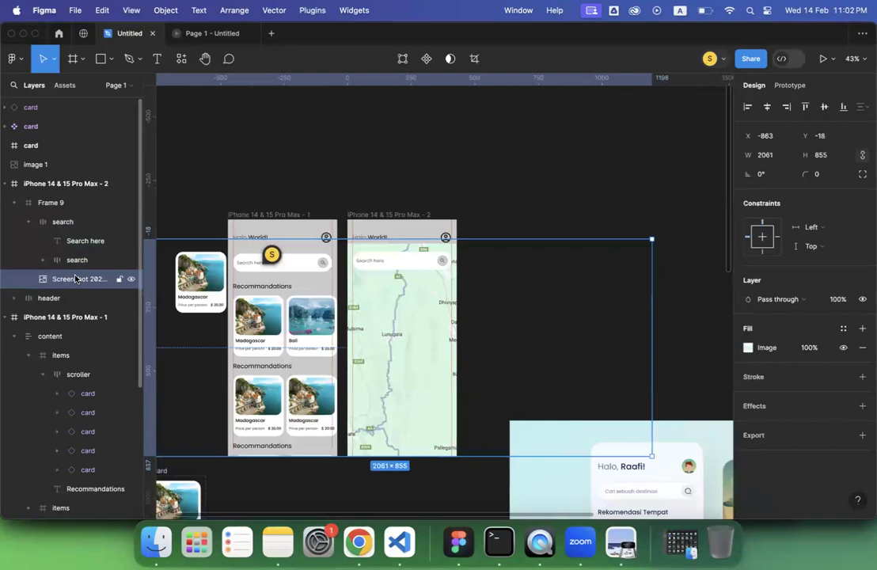
pyautogui.click(378, 263)
pyautogui.scroll(10, 377, 263)
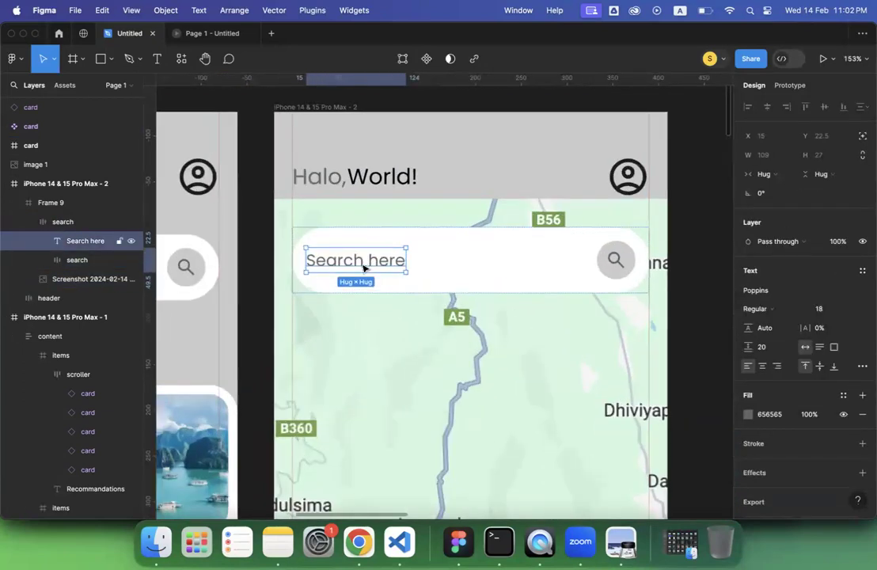
# Look through the available move, frame, shape and pen tool options.
pyautogui.doubleClick(362, 264)
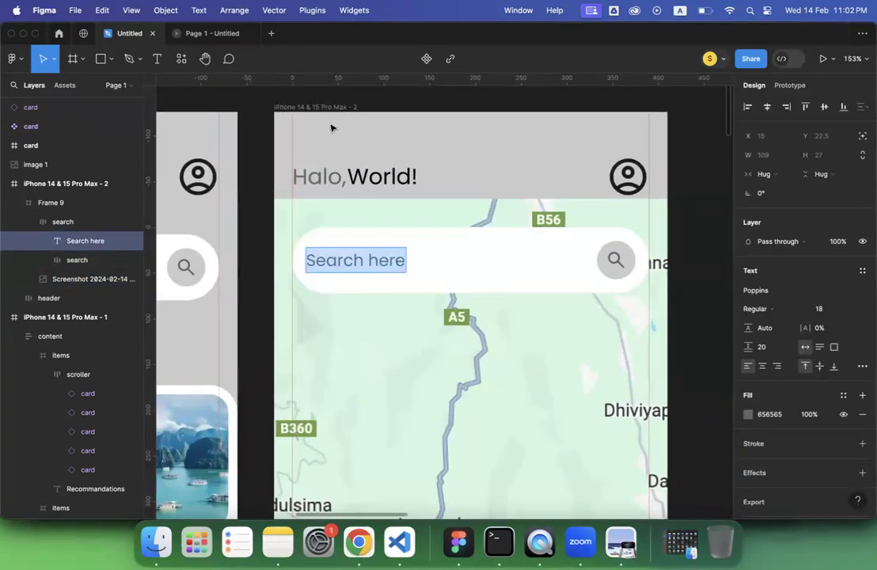
pyautogui.scroll(-5, 332, 128)
pyautogui.scroll(-3, 331, 128)
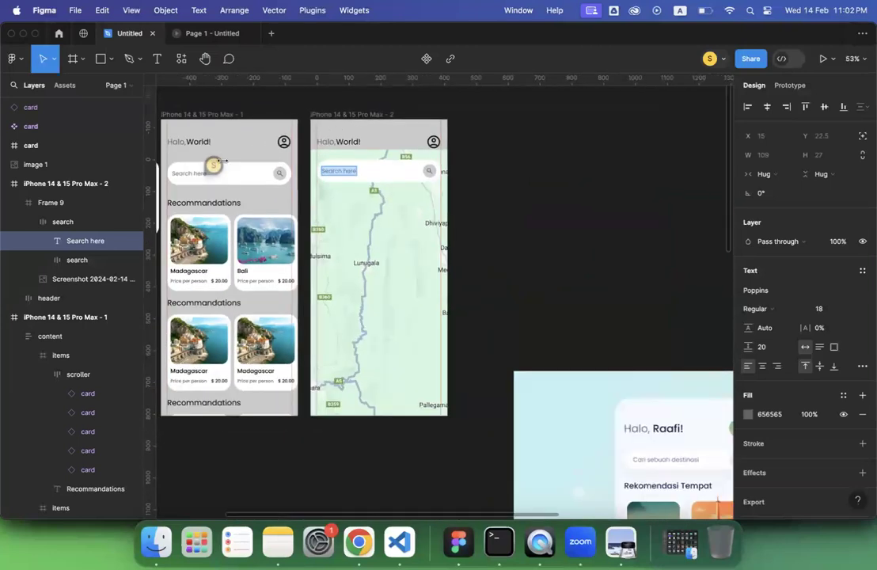
pyautogui.click(53, 59)
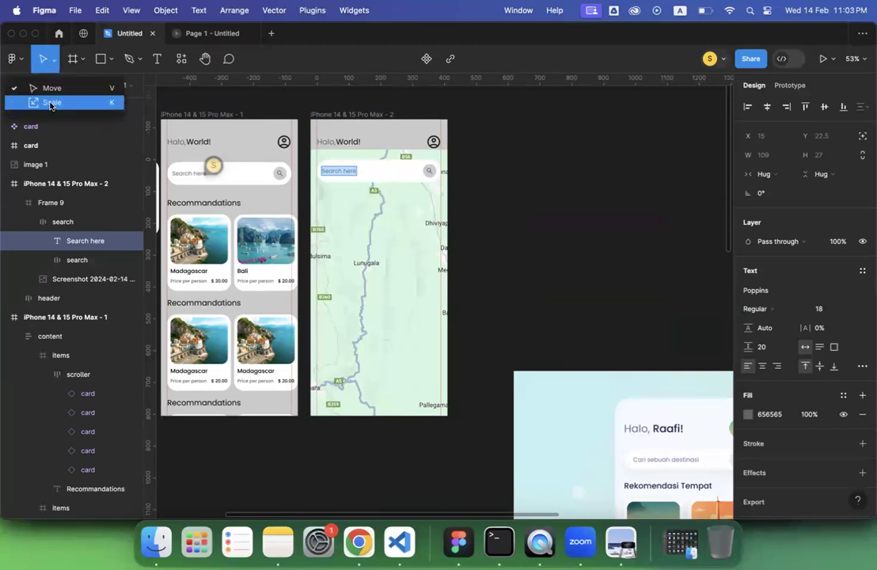
pyautogui.click(74, 56)
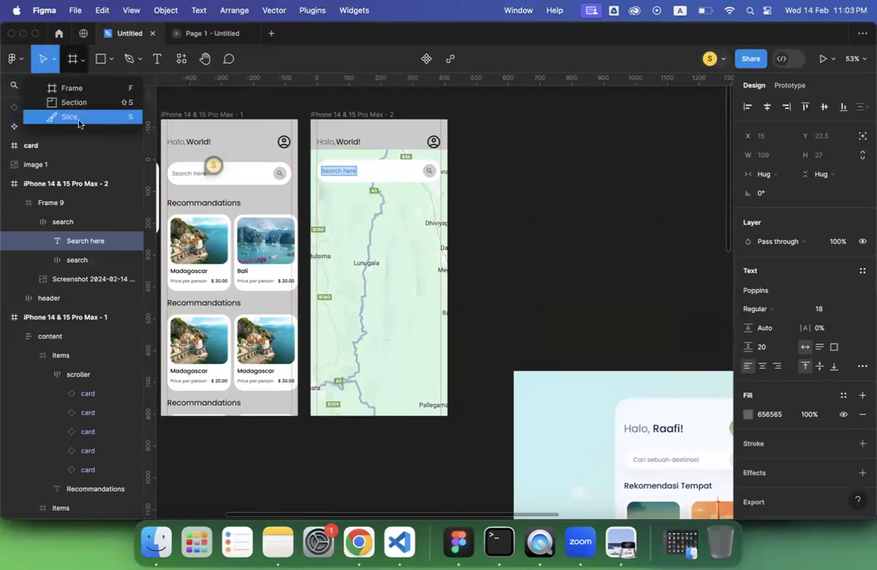
pyautogui.click(110, 60)
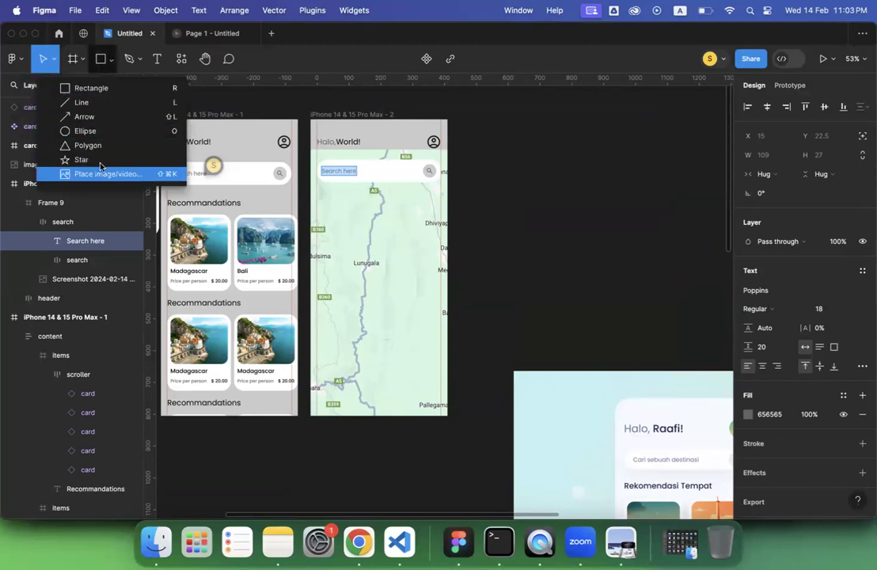
pyautogui.click(140, 63)
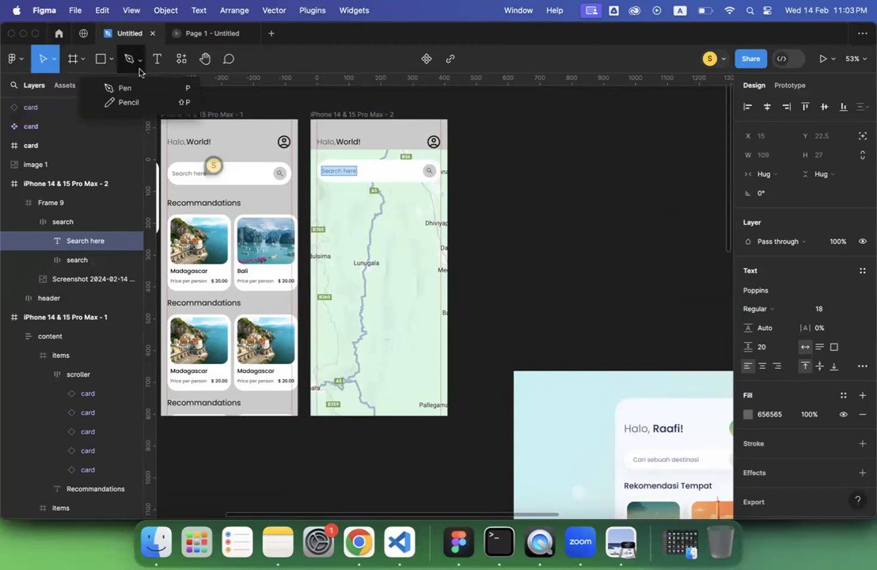
# Check the Components, Plugins and Widgets sections of the resources, and close the resources.
pyautogui.click(182, 59)
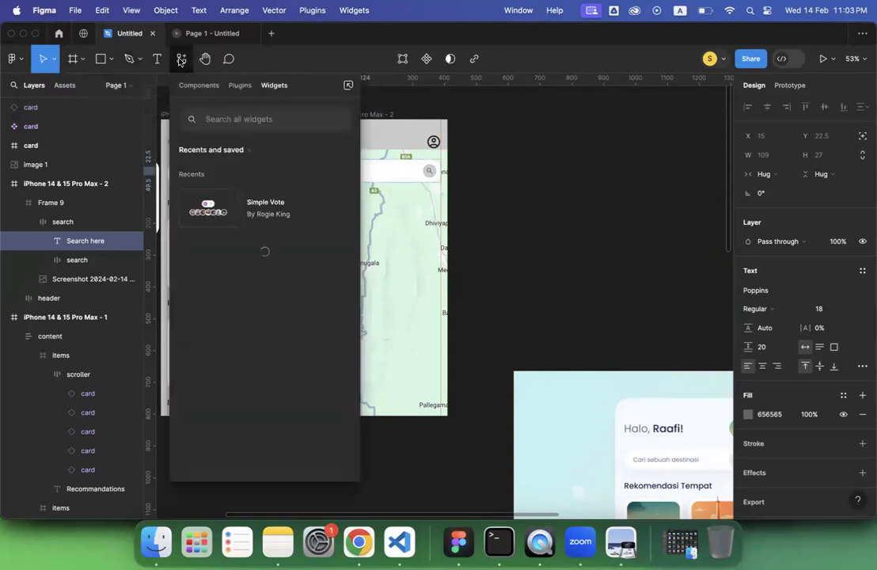
pyautogui.click(199, 86)
pyautogui.click(239, 87)
pyautogui.click(276, 89)
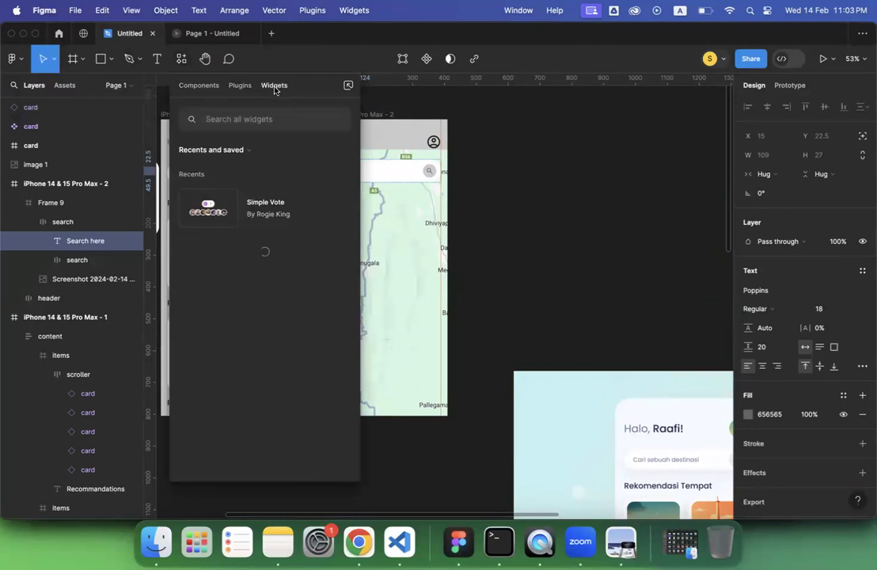
pyautogui.click(180, 58)
# Pan around the canvas with the Hand tool, and show the file's comments beside an overview of the frames.
pyautogui.click(205, 59)
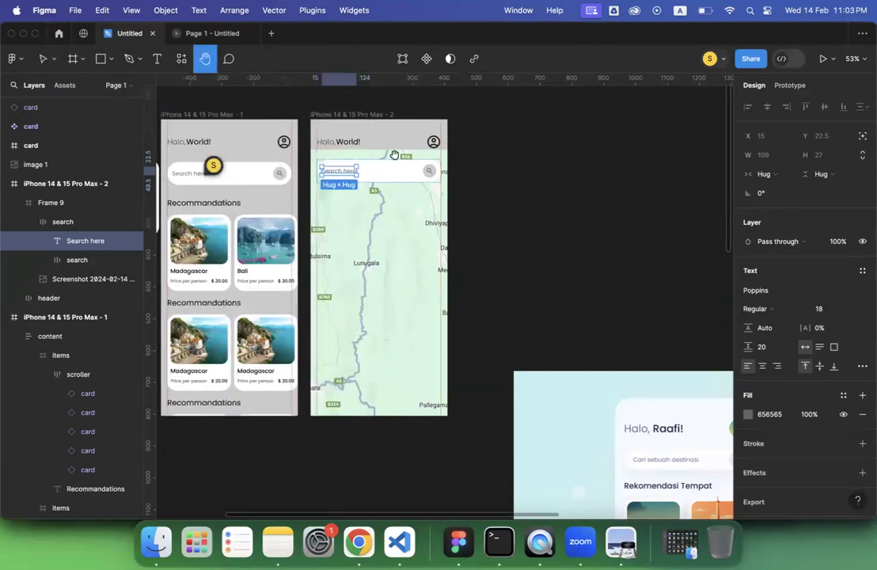
pyautogui.moveTo(369, 192); pyautogui.dragTo(281, 318)
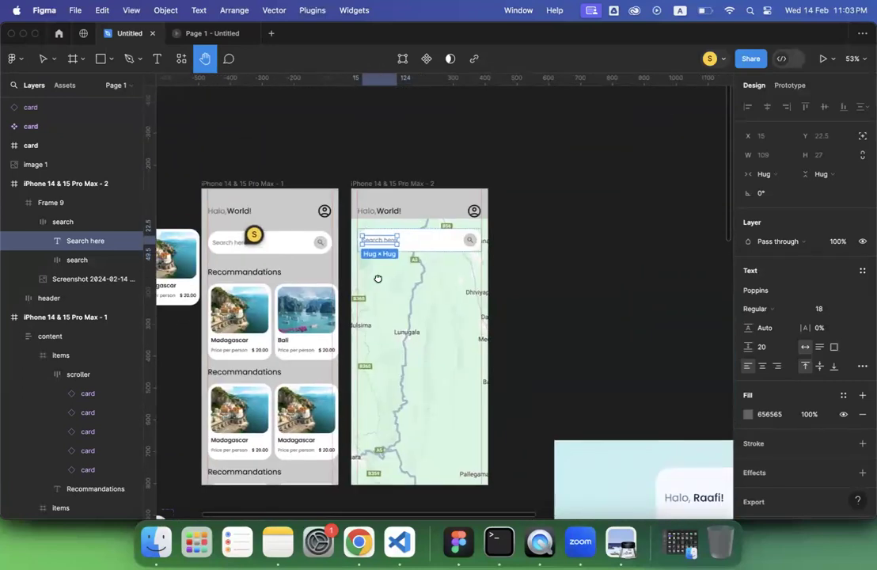
pyautogui.hscroll(5, 378, 279)
pyautogui.scroll(-3, 378, 279)
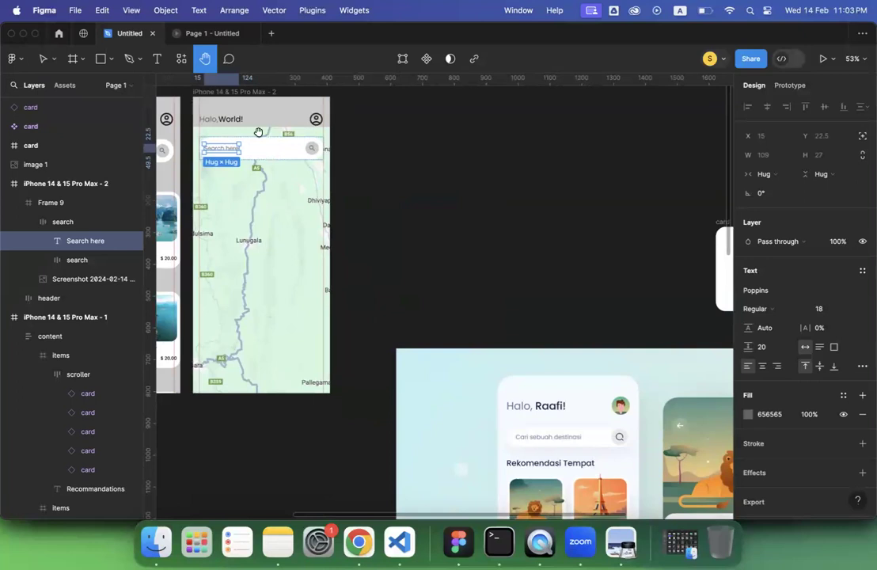
pyautogui.click(229, 59)
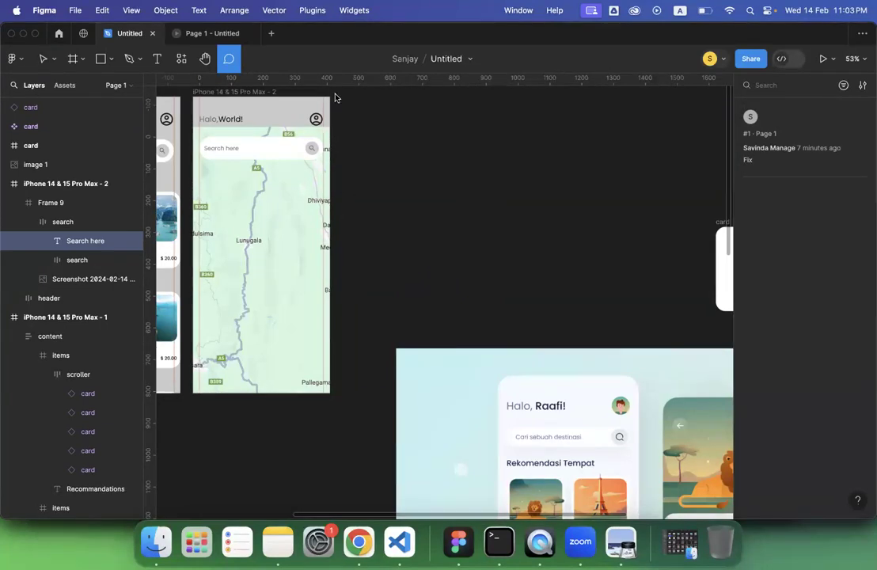
pyautogui.hscroll(-5, 285, 214)
pyautogui.scroll(-5, 262, 202)
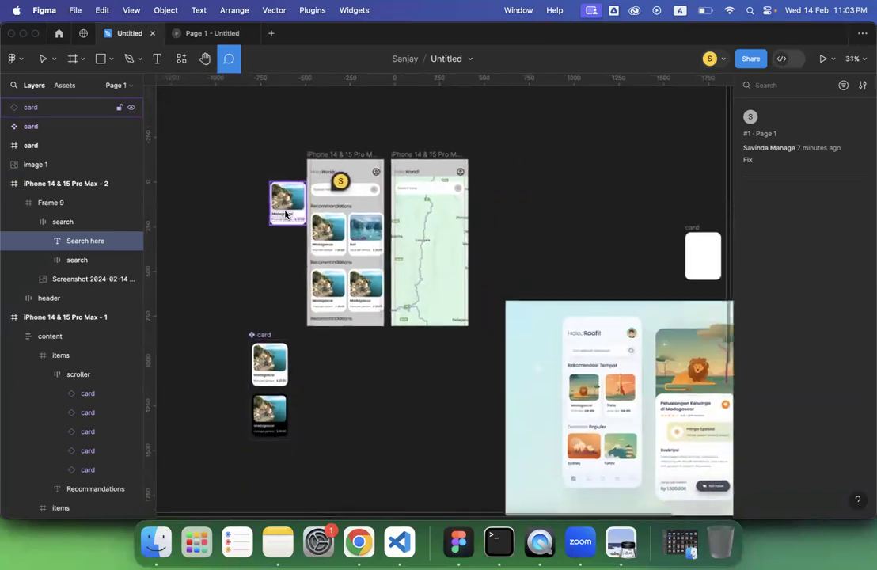
# Duplicate the iPhone 14 & 15 Pro Max - 1 frame and place the copy on empty canvas at about X 3817, Y -3366.
pyautogui.click(43, 58)
pyautogui.click(271, 159)
pyautogui.click(335, 155)
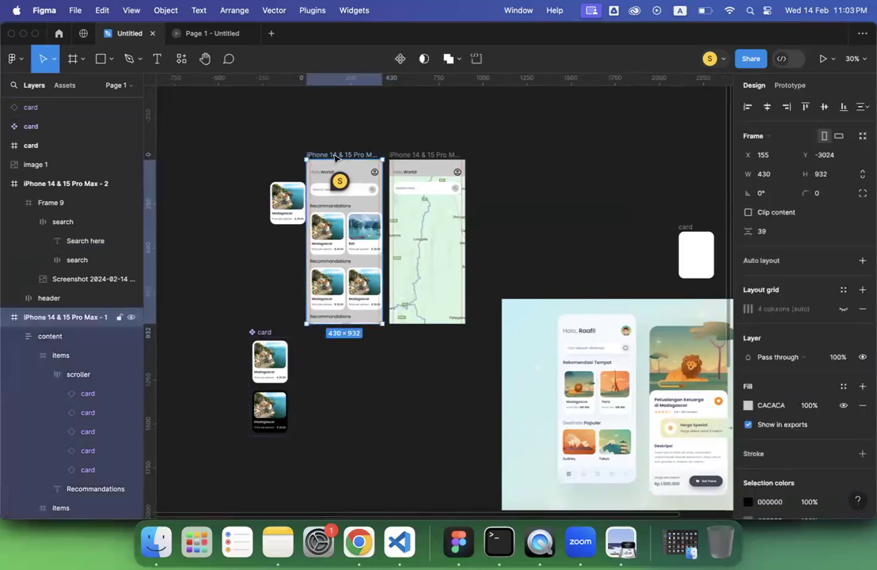
pyautogui.press('super+d')
pyautogui.hscroll(15, 396, 167)
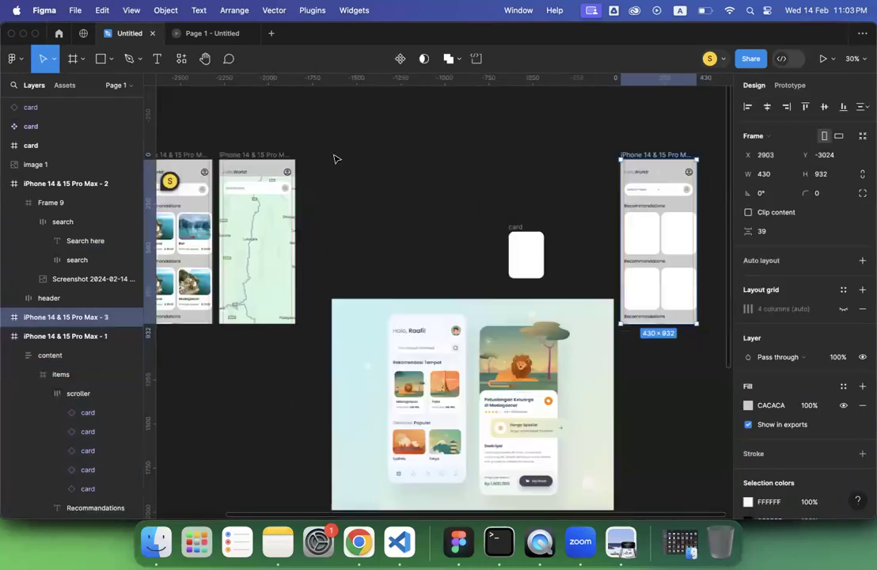
pyautogui.moveTo(325, 225); pyautogui.dragTo(486, 166)
pyautogui.scroll(5, 487, 167)
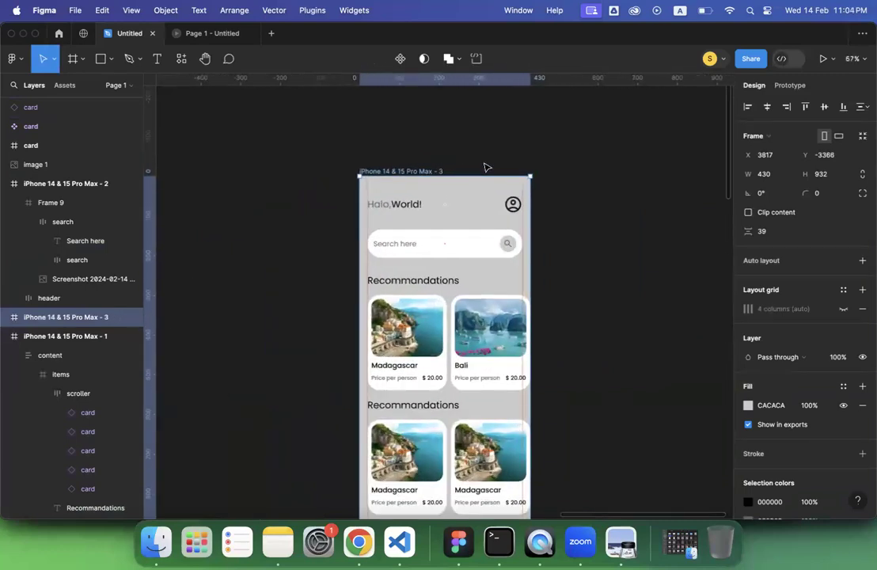
# Set the duplicated phone frame's fill to light grey EDEDED.
pyautogui.click(749, 409)
pyautogui.moveTo(637, 281); pyautogui.dragTo(547, 164)
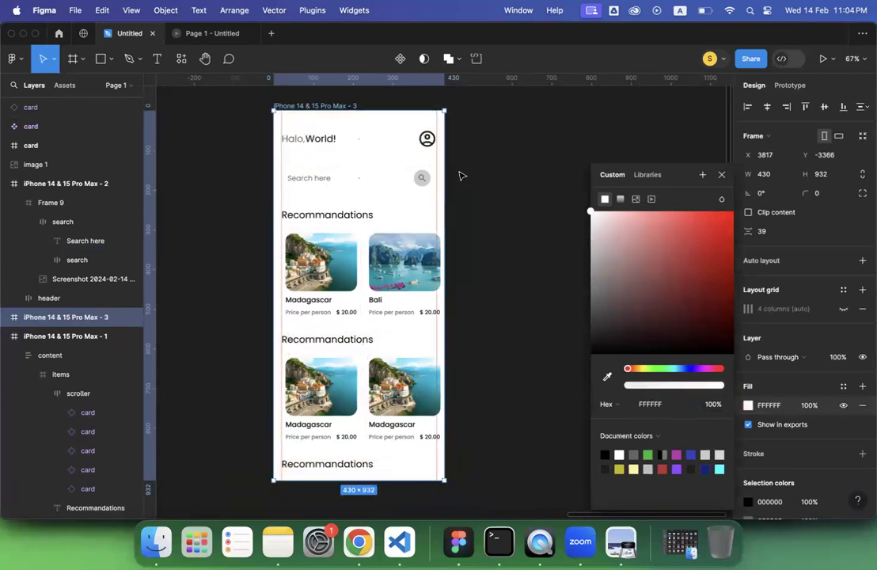
pyautogui.moveTo(596, 220); pyautogui.dragTo(578, 228)
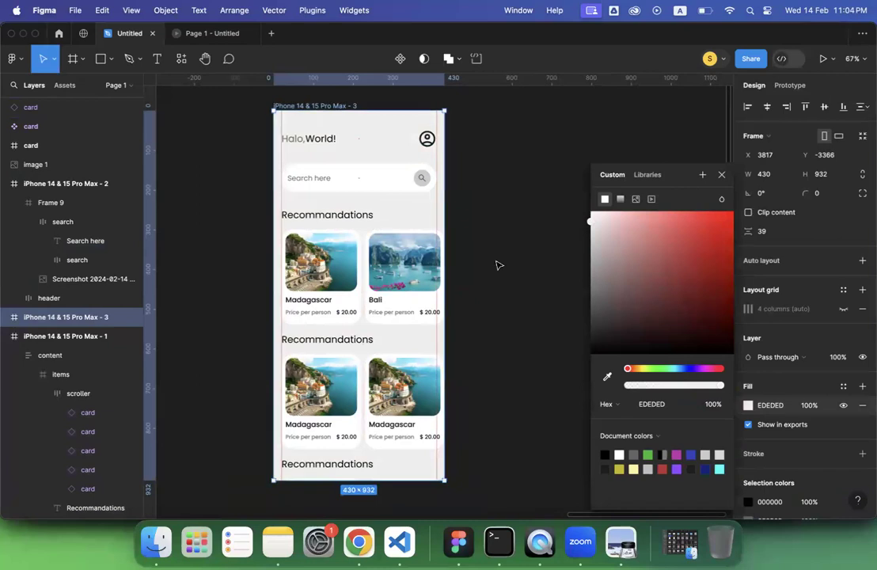
pyautogui.click(497, 264)
# Rename the iPhone 14 & 15 Pro Max - 3 frame as Light Mode.
pyautogui.hscroll(2, 434, 225)
pyautogui.click(268, 101)
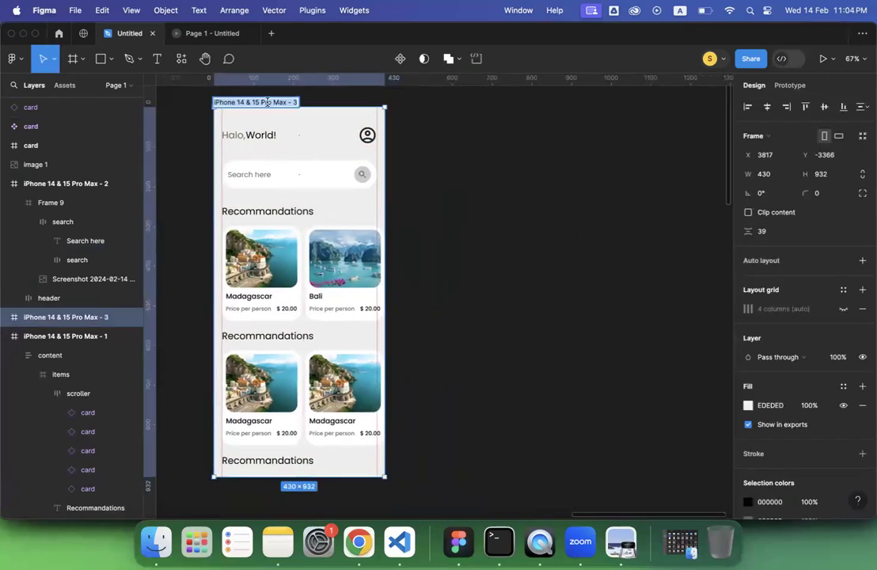
pyautogui.write('Light')
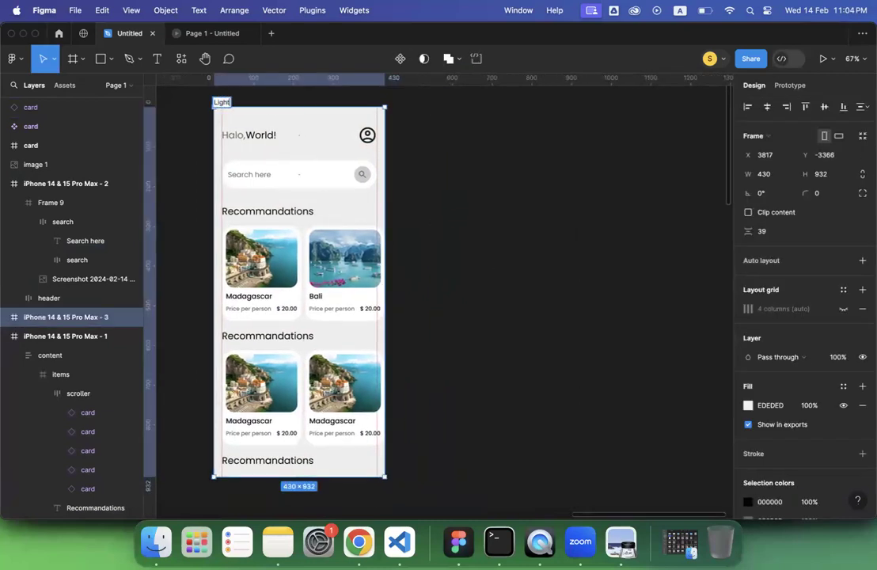
pyautogui.write(' Mode')
pyautogui.press('Return')
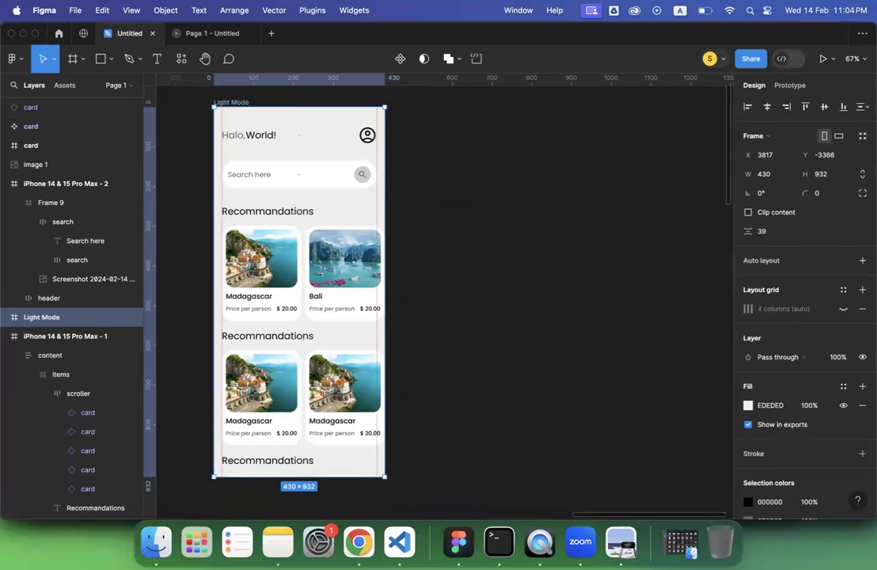
# Duplicate the Light Mode frame beside the original and clear the selection.
pyautogui.click(474, 141)
pyautogui.click(244, 104)
pyautogui.press('super+d')
pyautogui.click(591, 205)
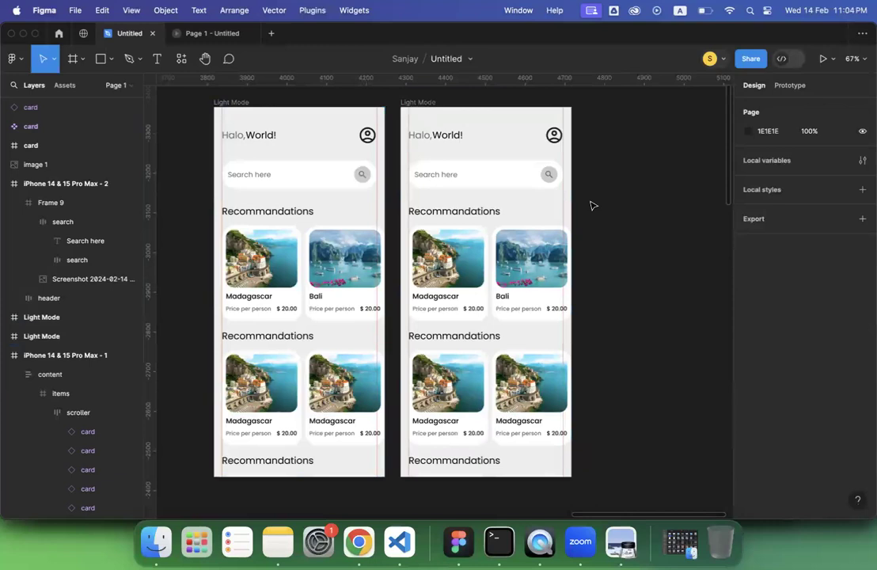
# Toggle Dark Mode on and back off for the first Madagascar card in the duplicated Light Mode frame.
pyautogui.scroll(-5, 591, 206)
pyautogui.hscroll(-10, 592, 204)
pyautogui.scroll(-4, 592, 204)
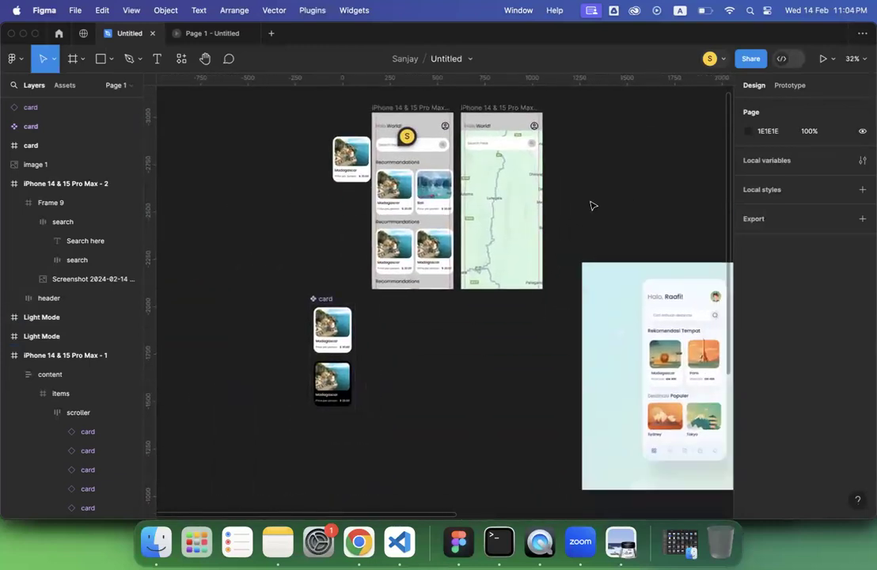
pyautogui.scroll(5, 592, 204)
pyautogui.hscroll(20, 592, 205)
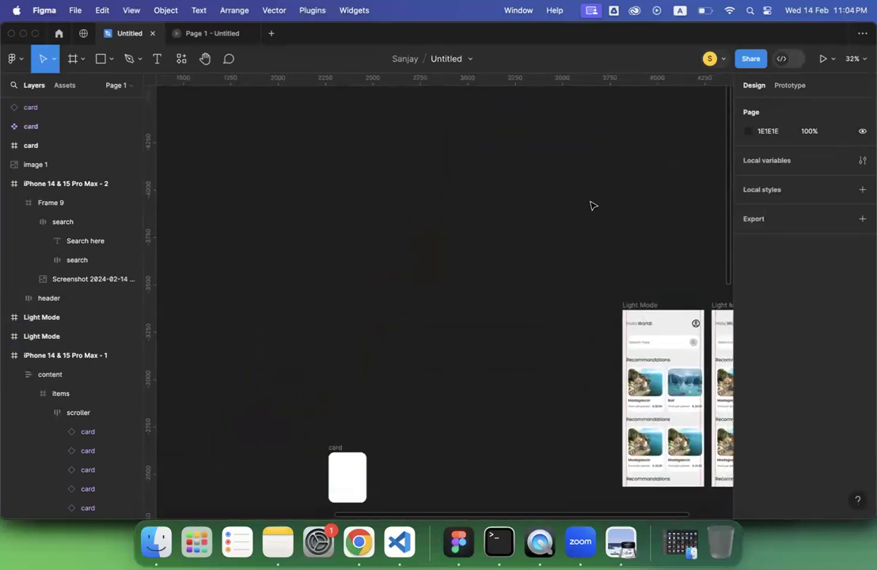
pyautogui.scroll(-5, 591, 205)
pyautogui.hscroll(-3, 591, 204)
pyautogui.scroll(5, 592, 204)
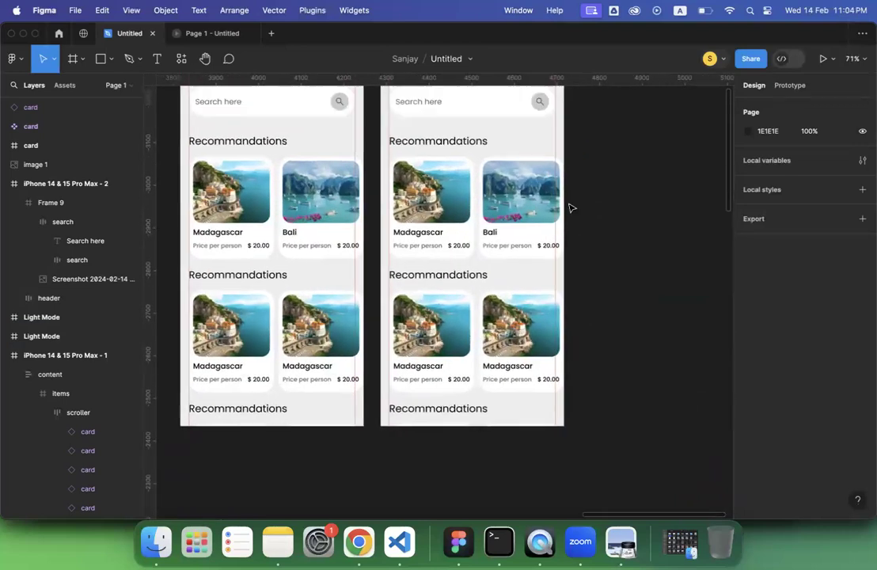
pyautogui.click(457, 216)
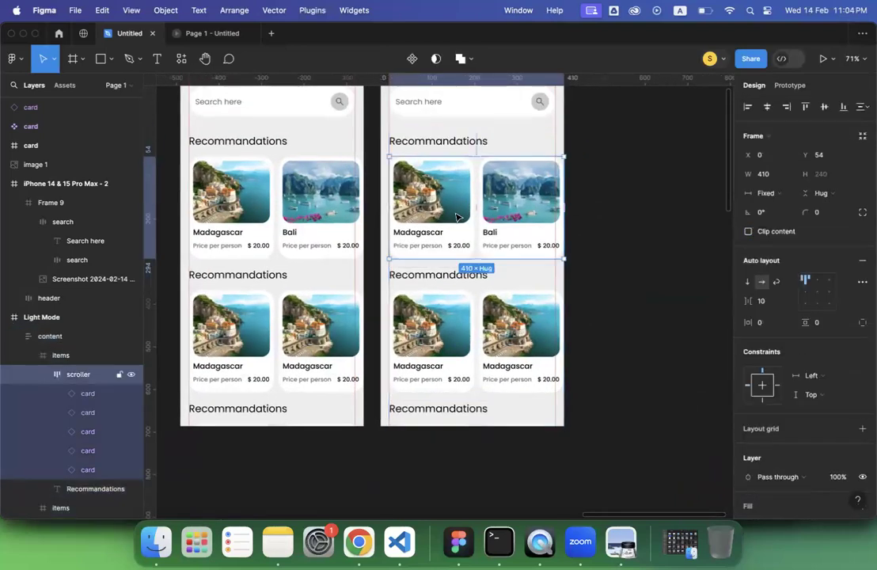
pyautogui.click(457, 216)
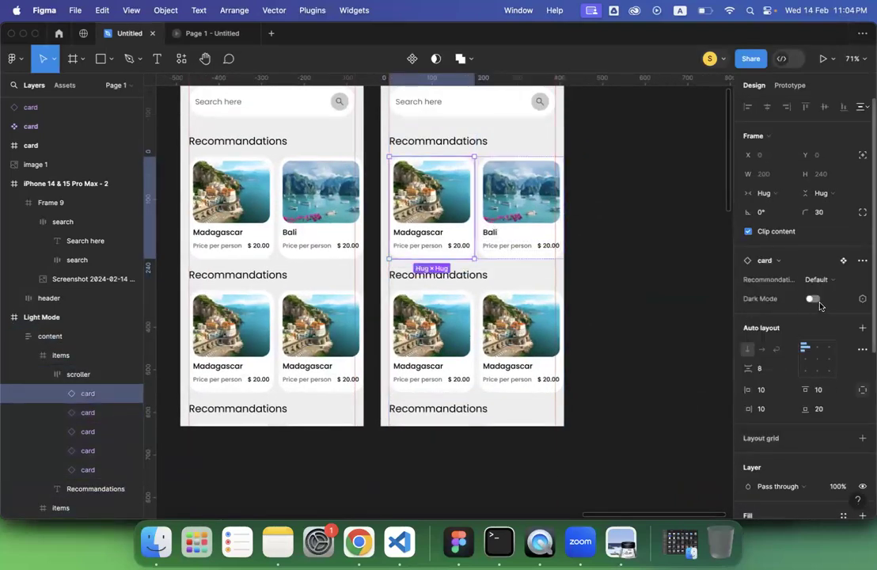
pyautogui.click(814, 299)
pyautogui.click(813, 300)
pyautogui.click(813, 299)
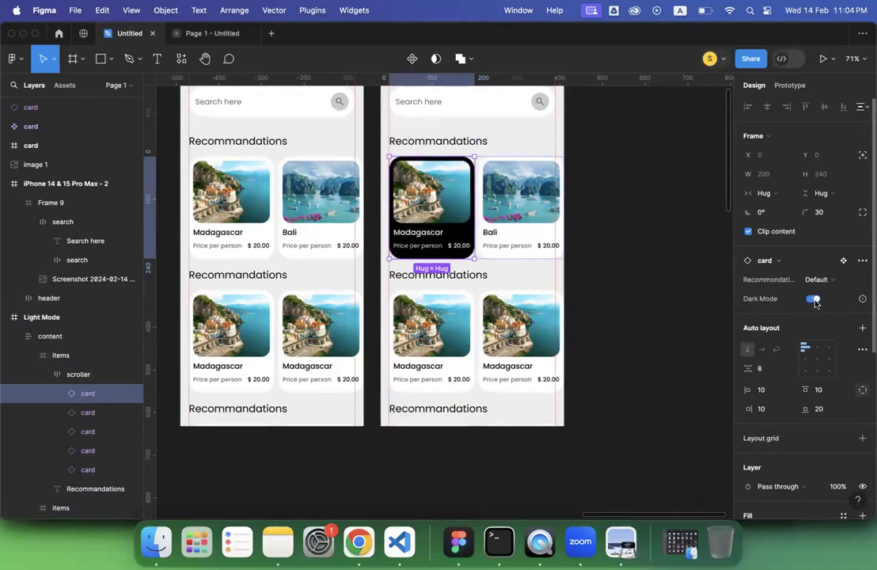
pyautogui.click(813, 299)
pyautogui.click(813, 300)
pyautogui.click(813, 299)
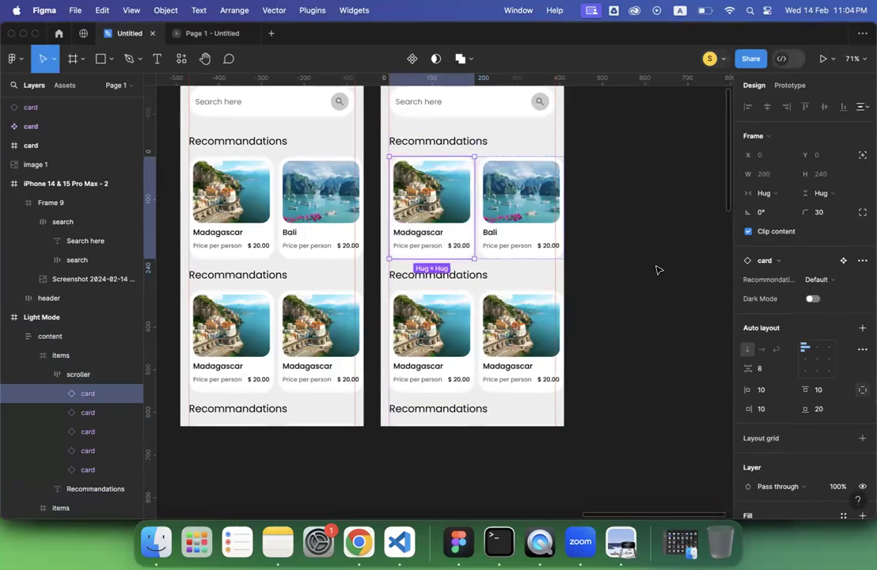
pyautogui.click(660, 269)
# Move the search bar out of the duplicated Light Mode frame onto empty canvas at about X 4807, Y -3271.
pyautogui.scroll(2, 657, 270)
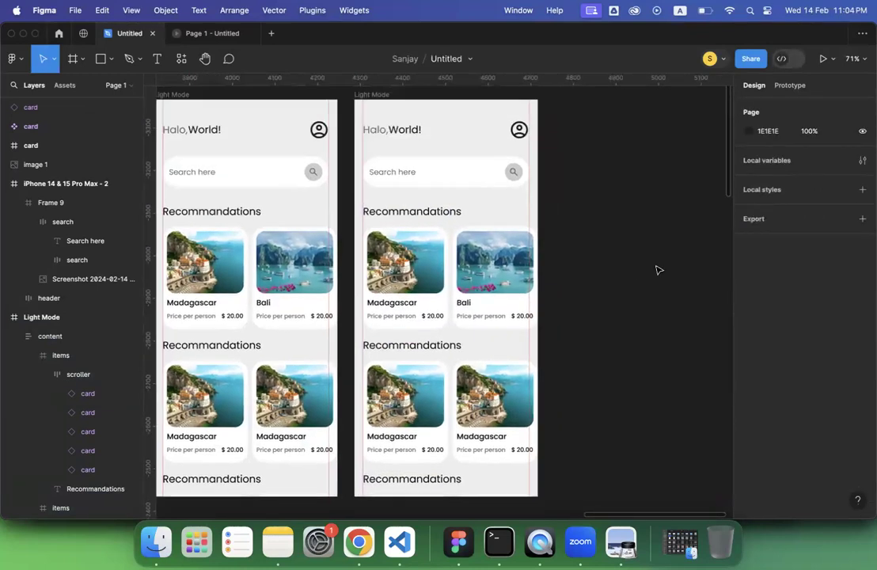
pyautogui.click(476, 175)
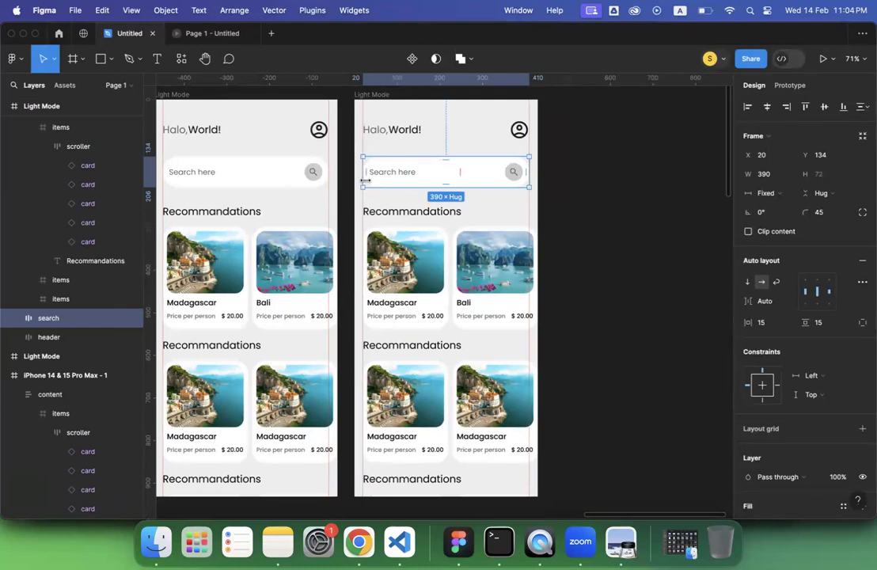
pyautogui.moveTo(403, 173); pyautogui.dragTo(614, 156)
pyautogui.hscroll(5, 612, 158)
pyautogui.scroll(3, 612, 159)
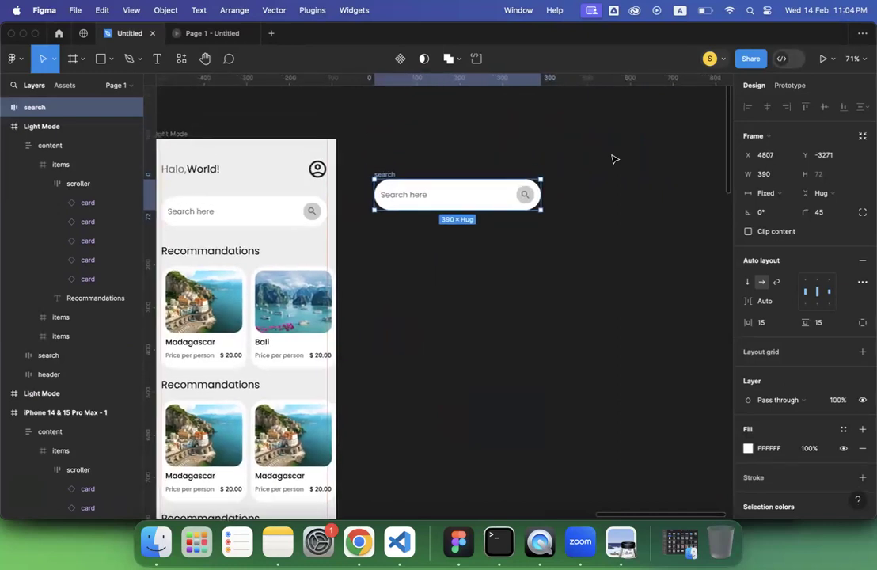
# Duplicate the standalone search bar beside the original and select the copy.
pyautogui.scroll(1, 614, 158)
pyautogui.hscroll(-2, 613, 159)
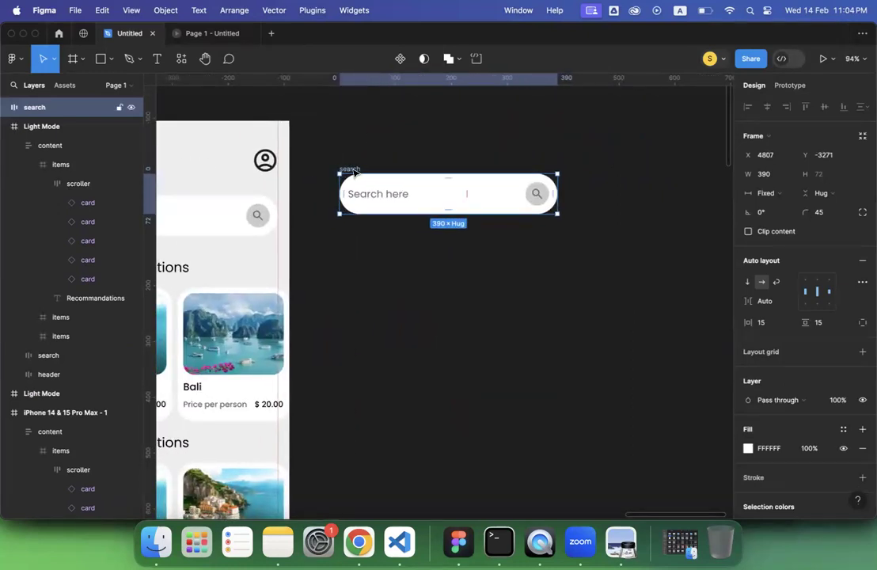
pyautogui.press('super+d')
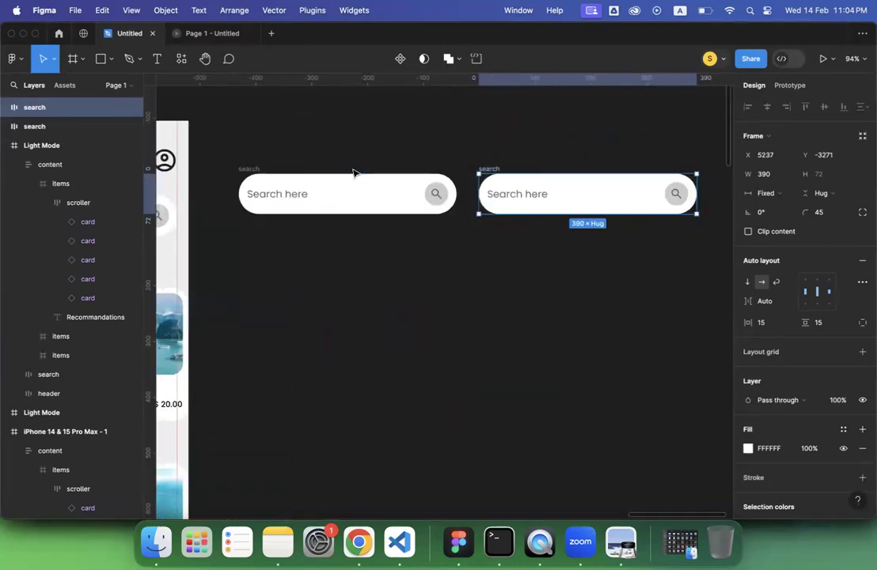
pyautogui.click(505, 220)
pyautogui.click(496, 170)
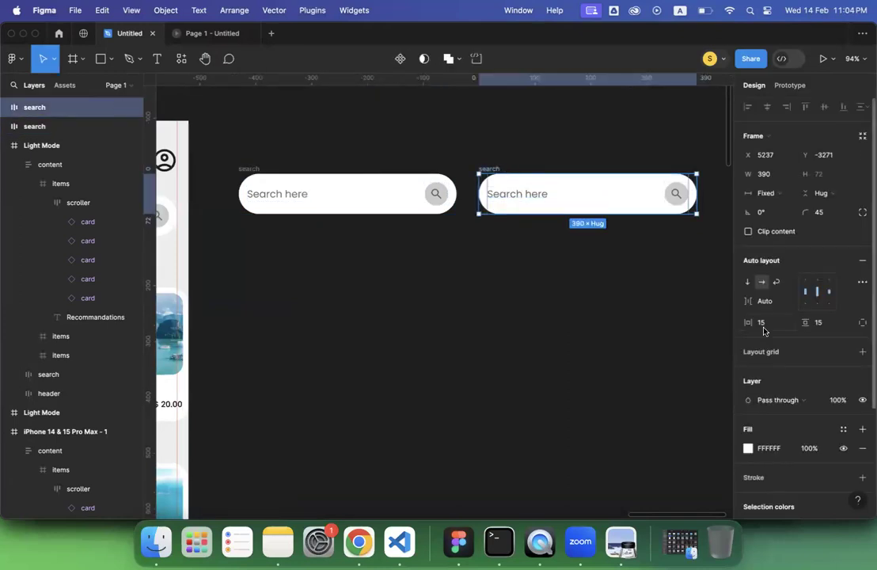
# Change the white background of the copied search bar to black.
pyautogui.scroll(-4, 744, 332)
pyautogui.click(749, 417)
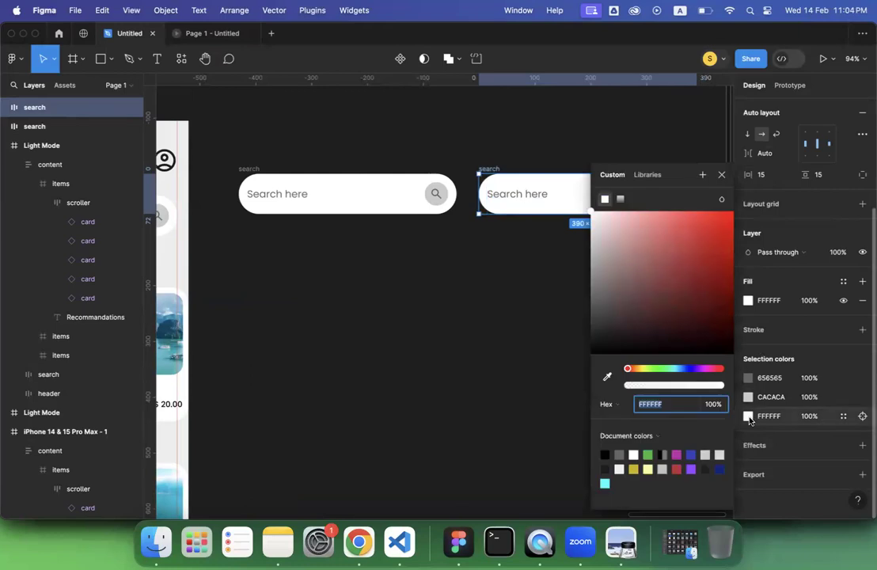
pyautogui.moveTo(629, 328); pyautogui.dragTo(568, 375)
pyautogui.click(470, 260)
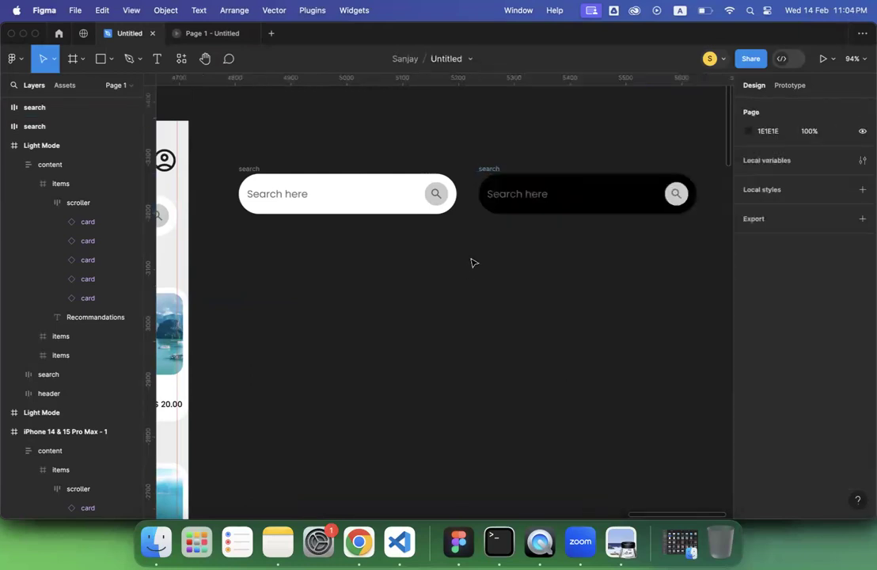
# Set the fill of the round search icon background in the black search bar to dark grey 3A3A3A.
pyautogui.click(675, 194)
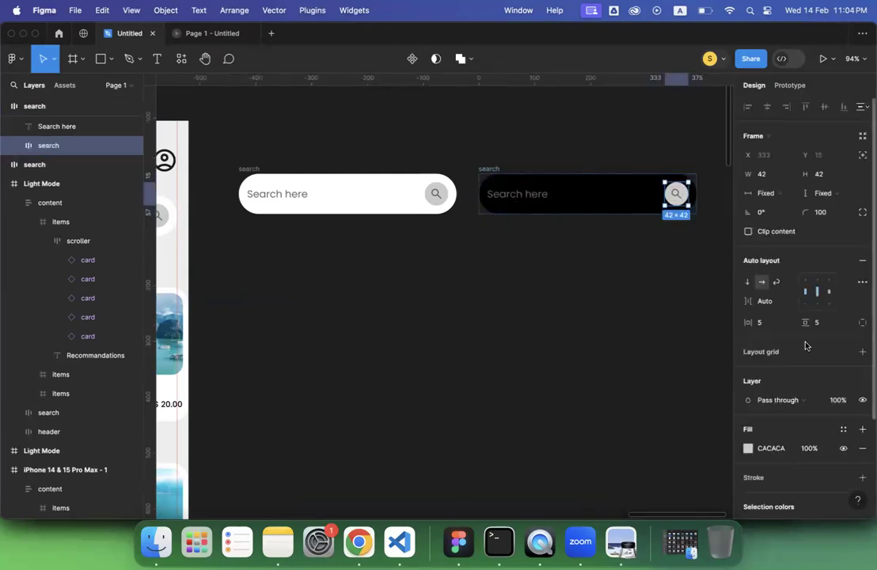
pyautogui.click(749, 449)
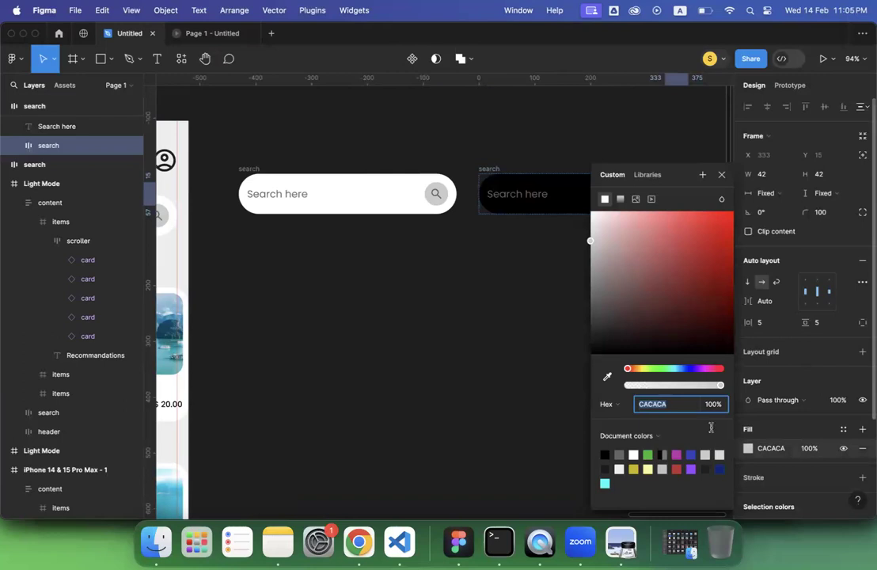
pyautogui.click(608, 453)
pyautogui.click(590, 316)
pyautogui.click(589, 321)
pyautogui.click(721, 174)
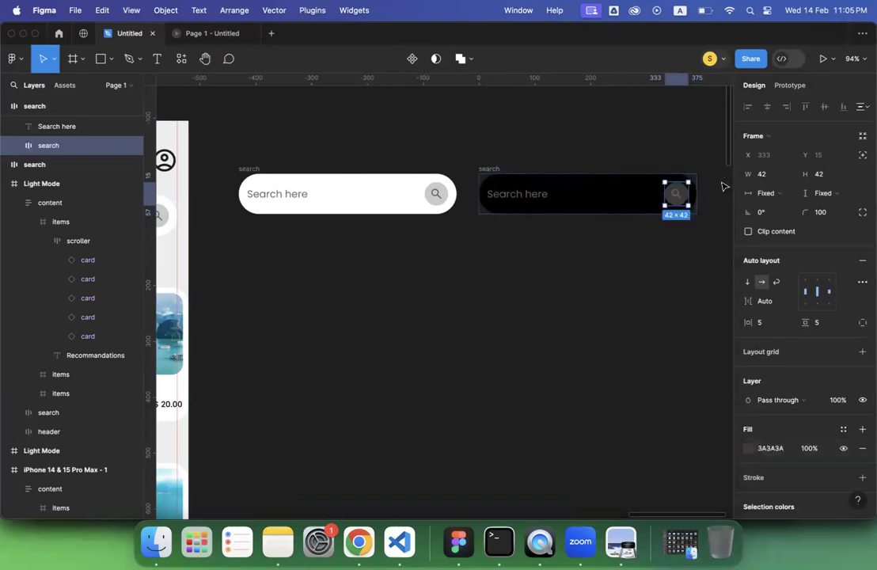
pyautogui.click(642, 282)
# Combine the white and black search bars into a component set.
pyautogui.scroll(-5, 642, 283)
pyautogui.hscroll(2, 643, 283)
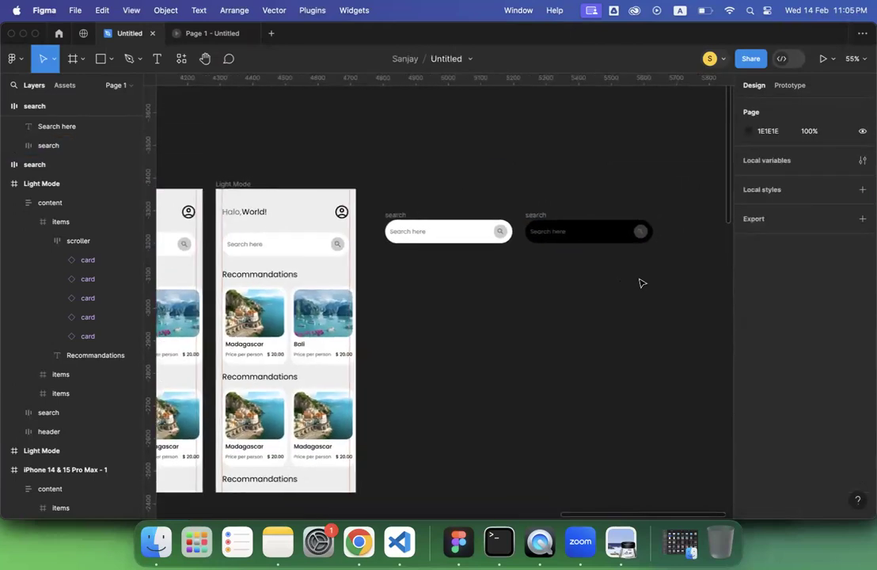
pyautogui.scroll(4, 642, 282)
pyautogui.hscroll(-2, 235, 191)
pyautogui.scroll(1, 235, 192)
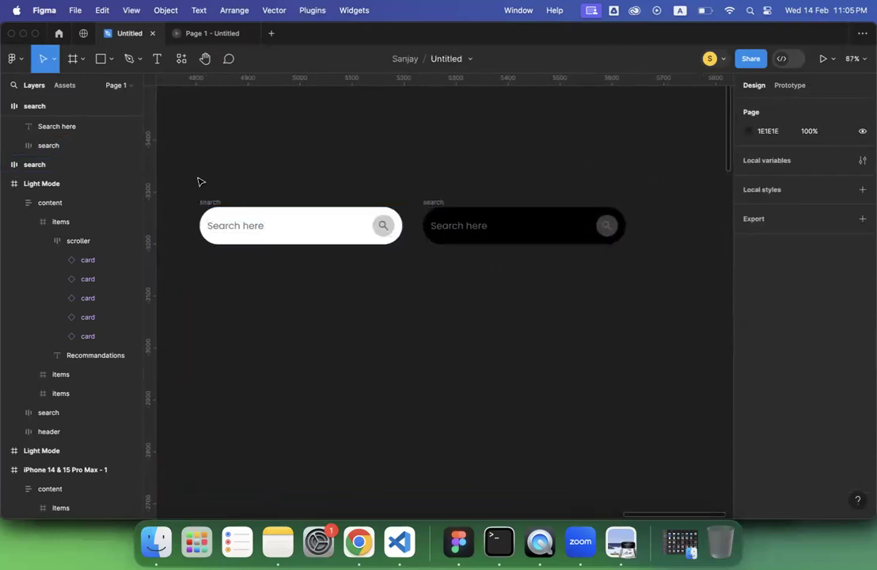
pyautogui.moveTo(187, 181); pyautogui.dragTo(652, 272)
pyautogui.click(413, 59)
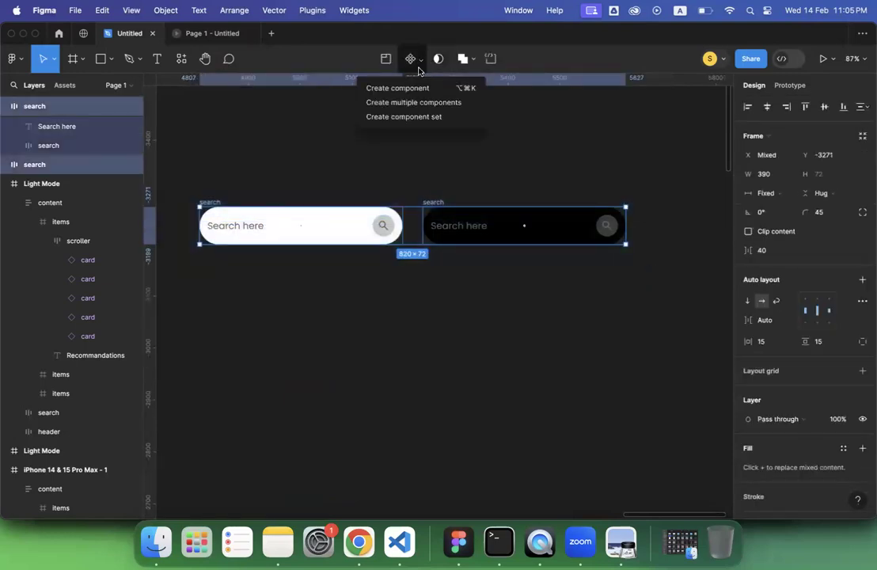
pyautogui.click(414, 118)
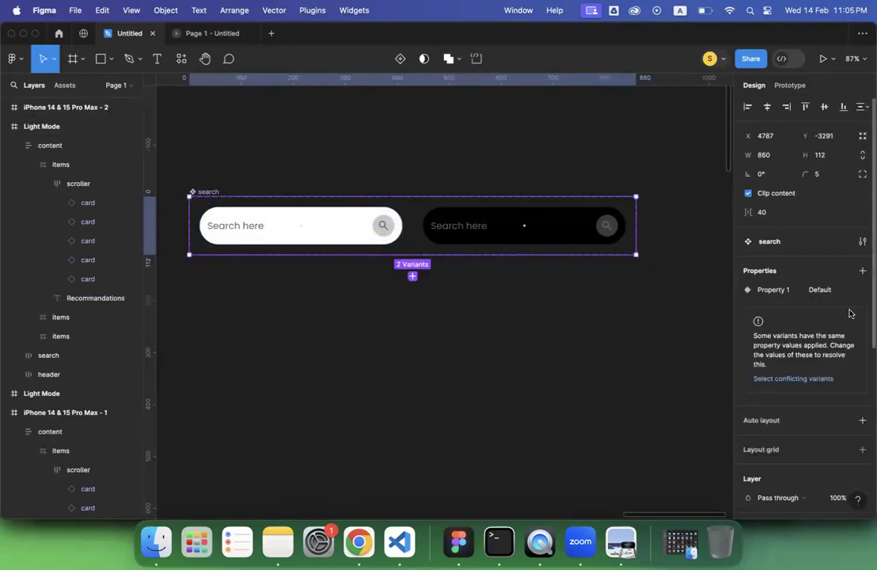
# Rename the search component set's variant property as Search.
pyautogui.doubleClick(774, 290)
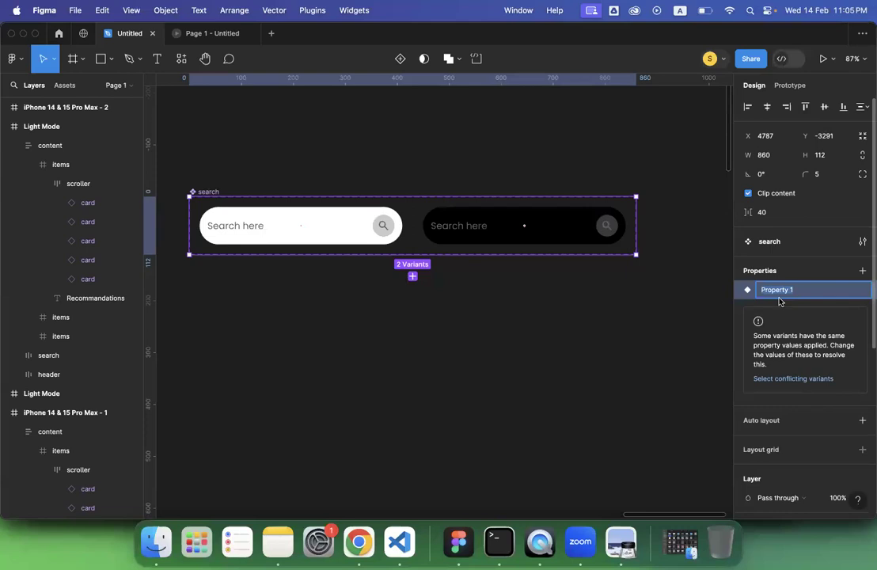
pyautogui.write('S')
pyautogui.press('Return')
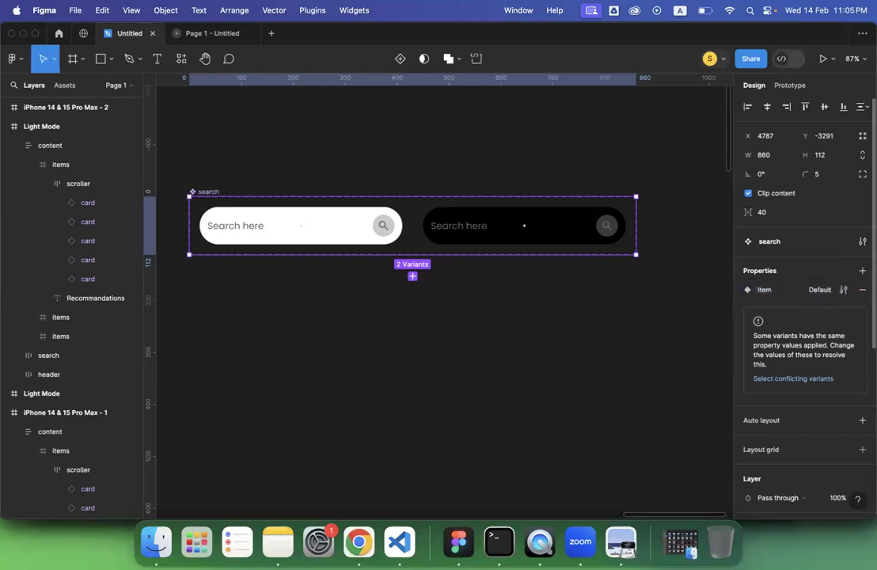
pyautogui.doubleClick(821, 293)
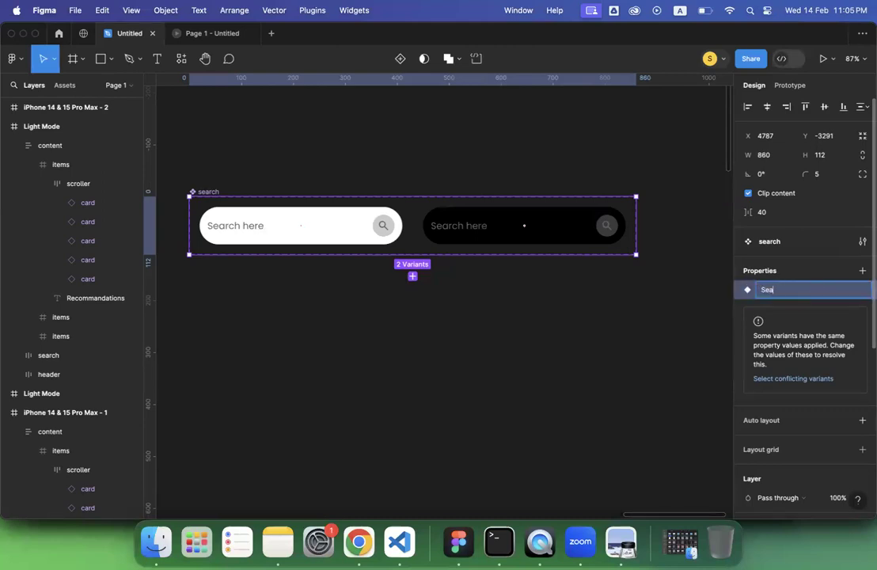
pyautogui.press('Return')
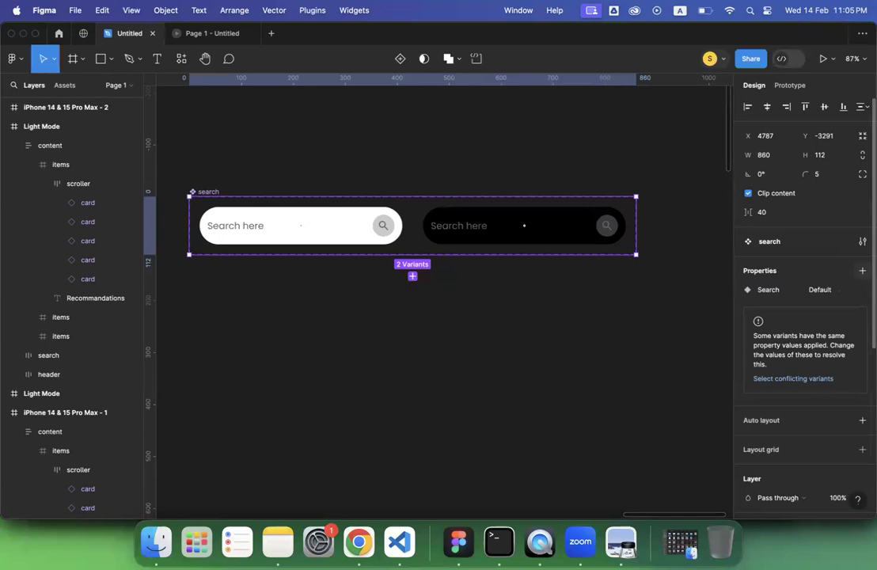
pyautogui.click(862, 270)
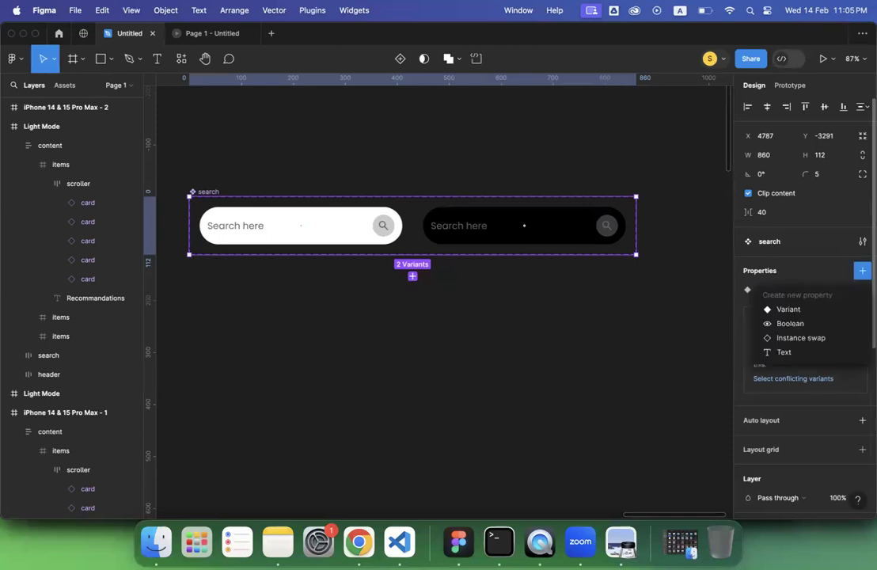
pyautogui.click(796, 315)
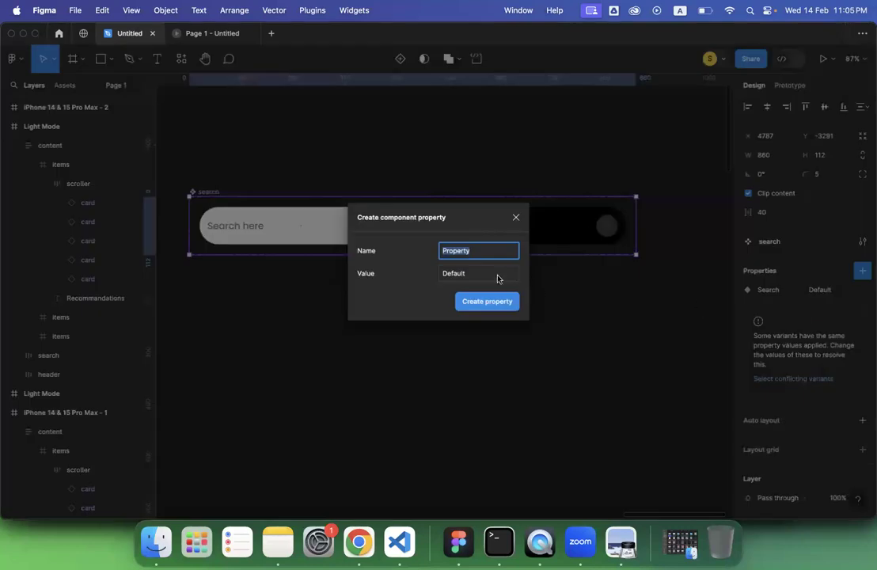
pyautogui.click(516, 217)
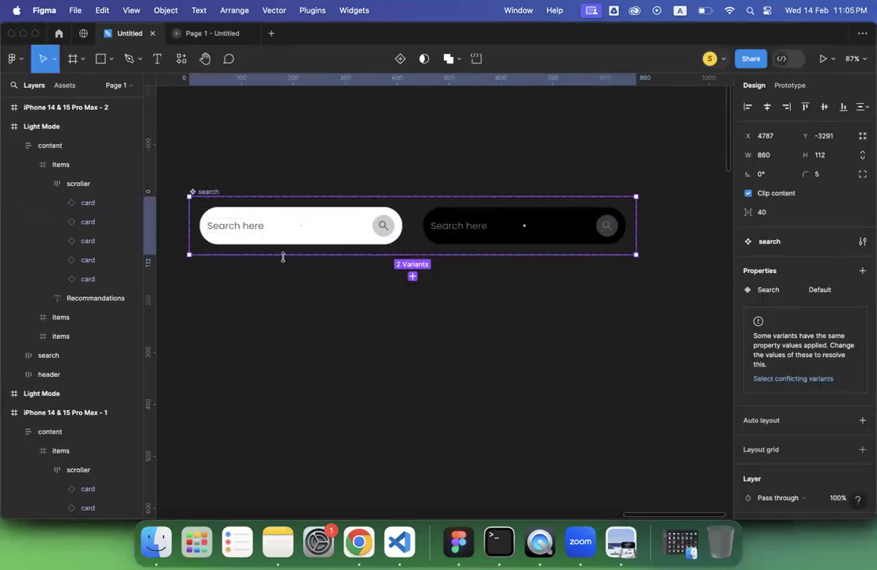
# Rename the black search bar variant as "Search=Default, Dark Mode=False".
pyautogui.click(212, 195)
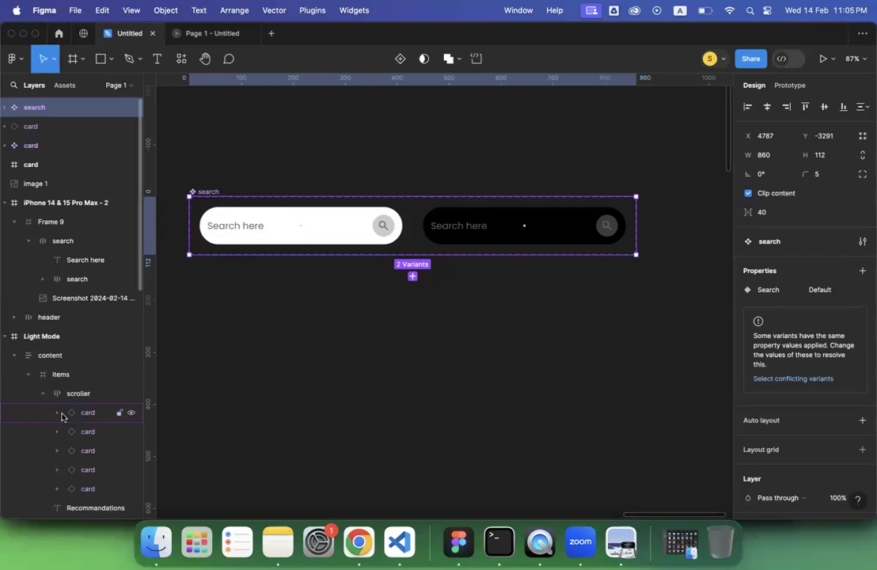
pyautogui.scroll(-4, 62, 415)
pyautogui.scroll(1, 65, 407)
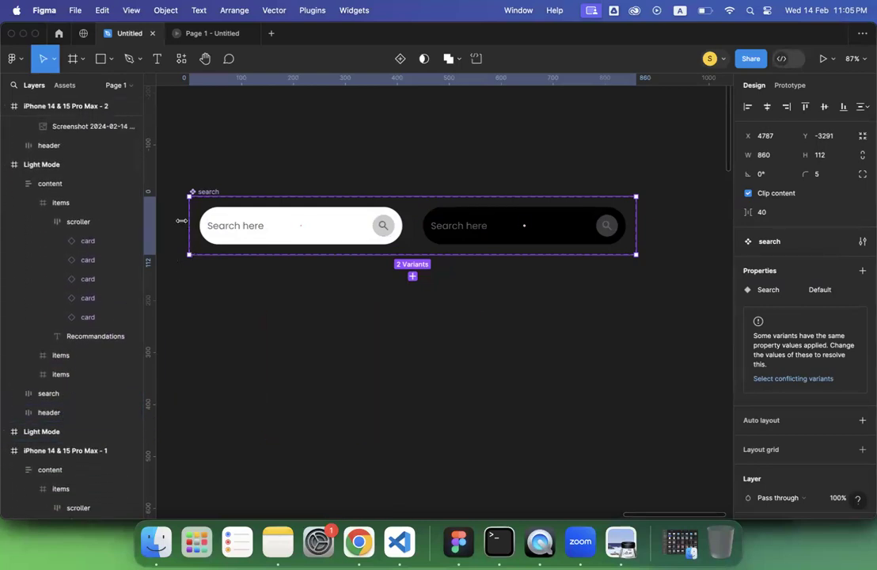
pyautogui.click(210, 197)
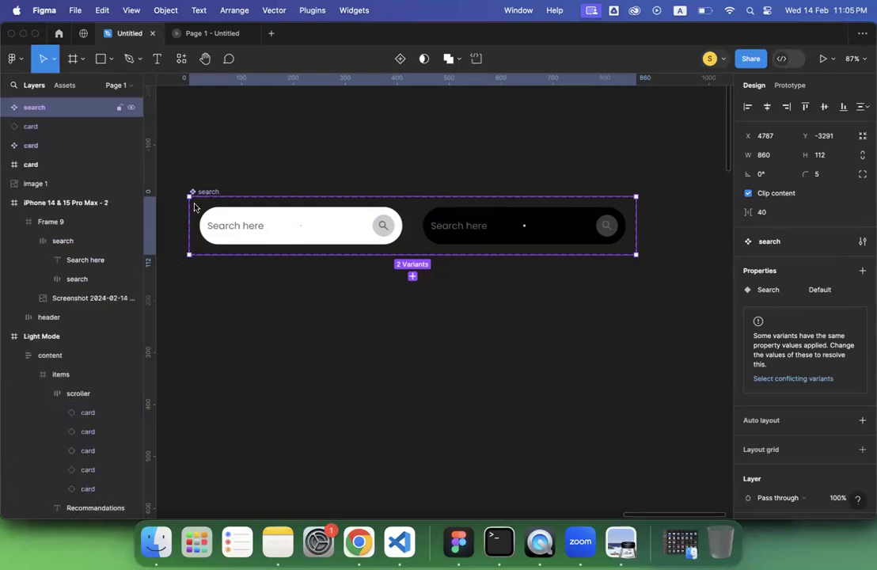
pyautogui.click(5, 108)
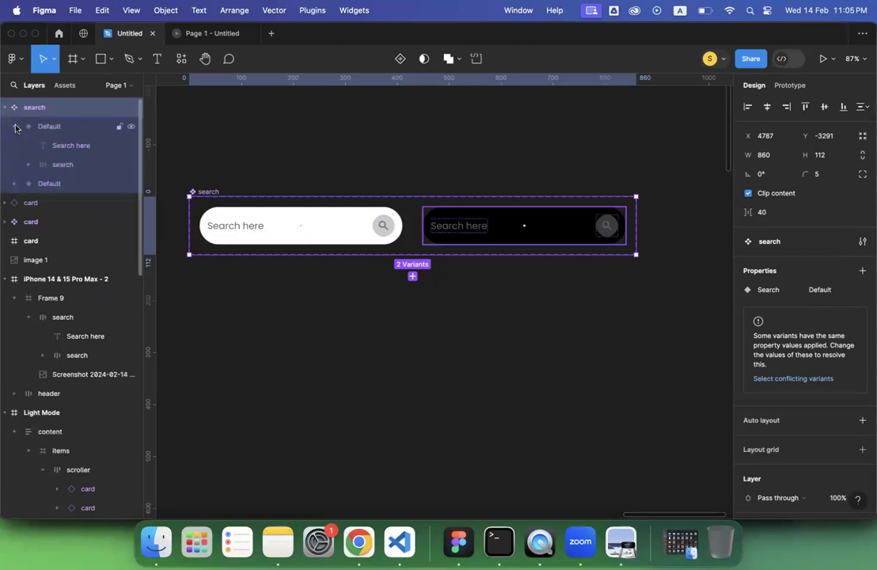
pyautogui.click(16, 128)
pyautogui.doubleClick(54, 126)
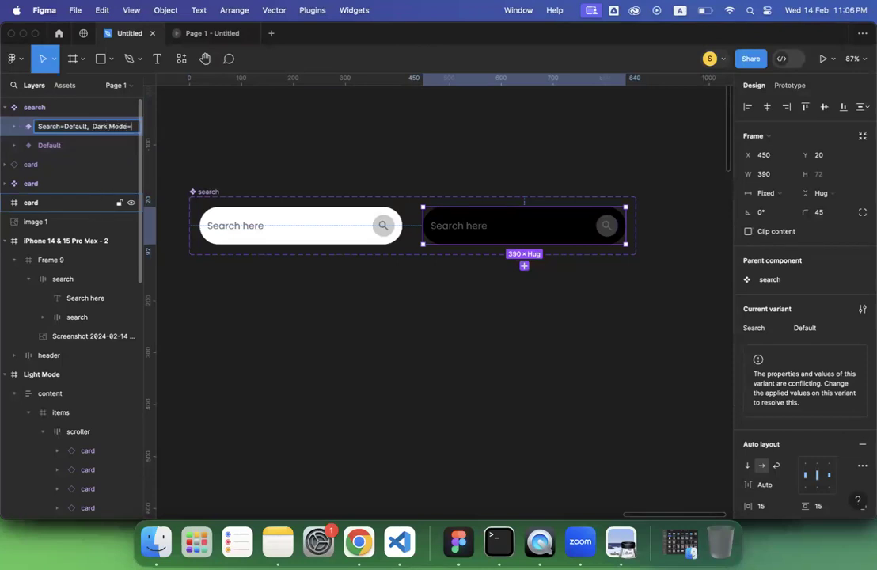
pyautogui.write('lse')
pyautogui.press('Return')
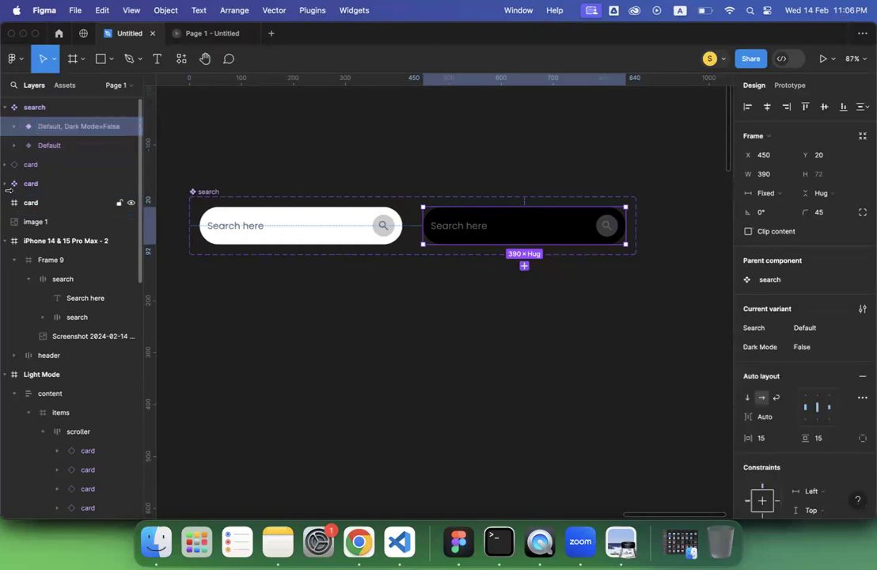
# Rename the white search bar variant as "Search=Default, Dark Mode=True" and check the component set's properties.
pyautogui.doubleClick(67, 151)
pyautogui.click(93, 147)
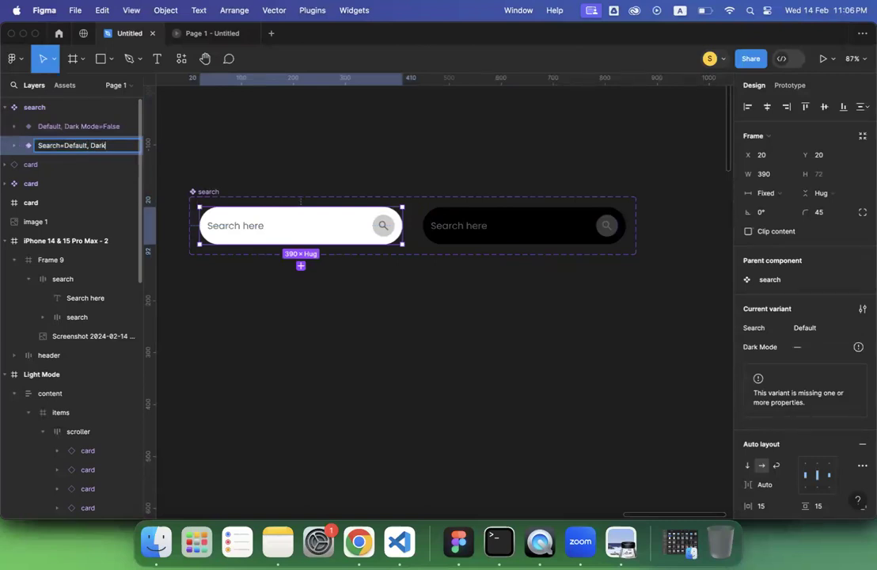
pyautogui.write(', Dark Mode=True')
pyautogui.press('Return')
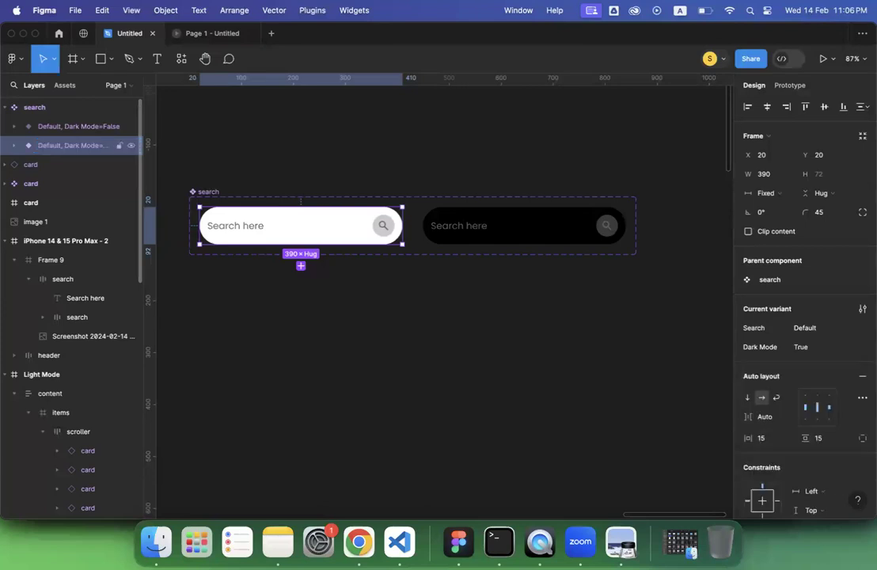
pyautogui.click(357, 145)
pyautogui.click(210, 191)
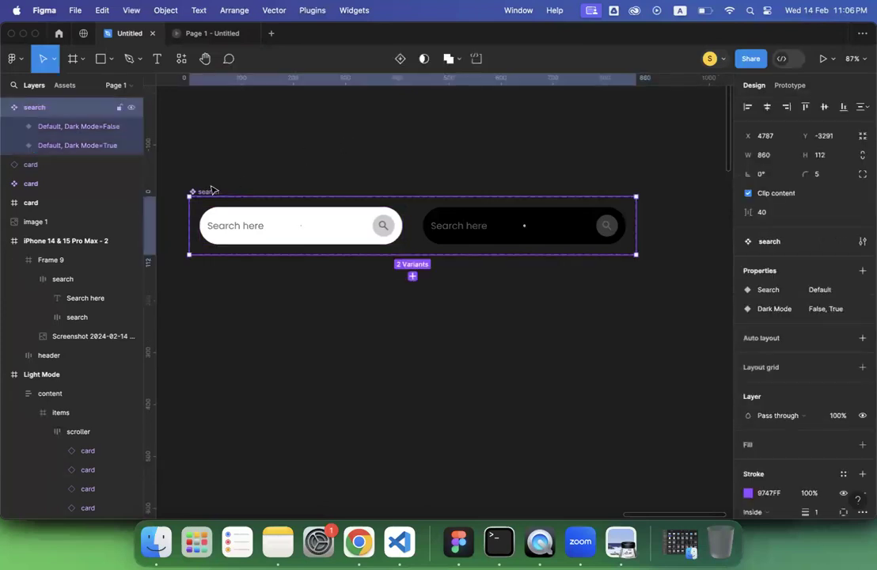
pyautogui.click(298, 226)
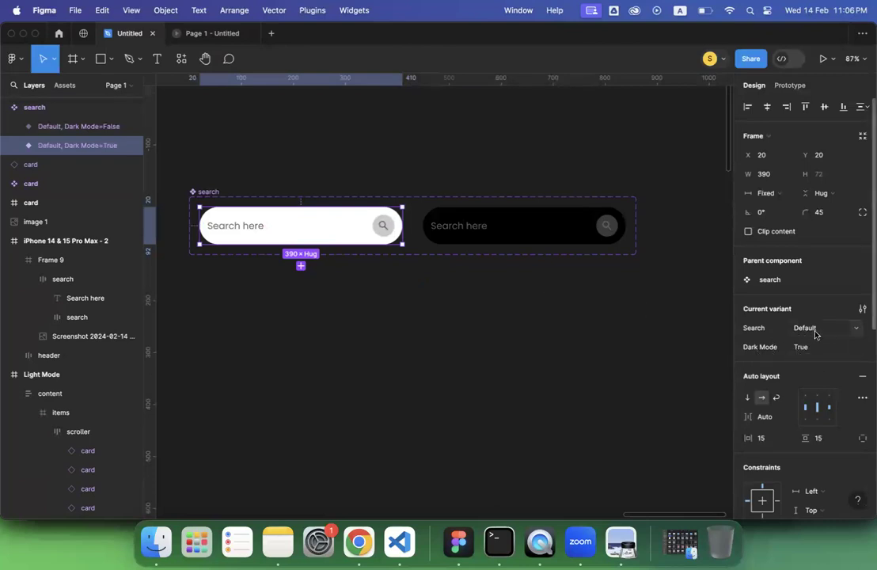
# Place an instance of the search component on empty canvas below the component set, at about X 5148, Y -2967.
pyautogui.click(511, 329)
pyautogui.click(66, 86)
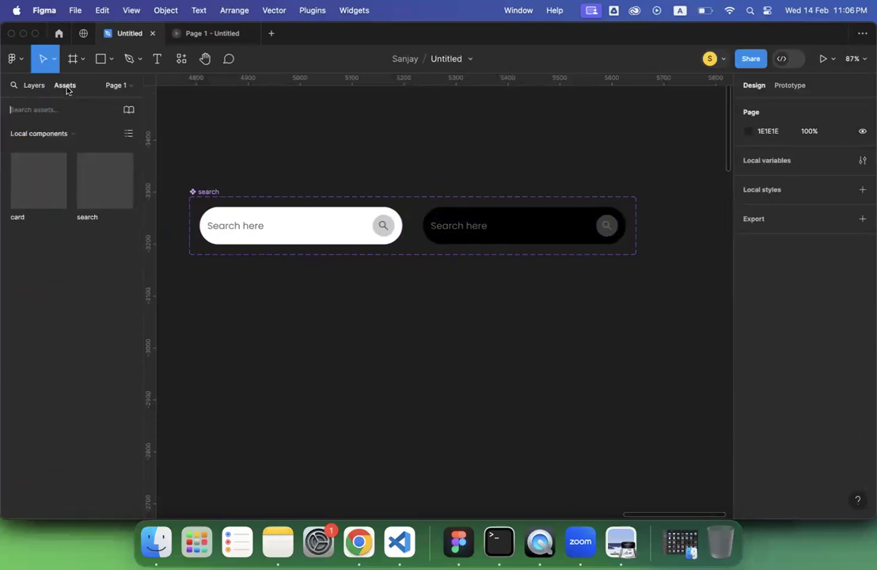
pyautogui.moveTo(96, 180); pyautogui.dragTo(448, 377)
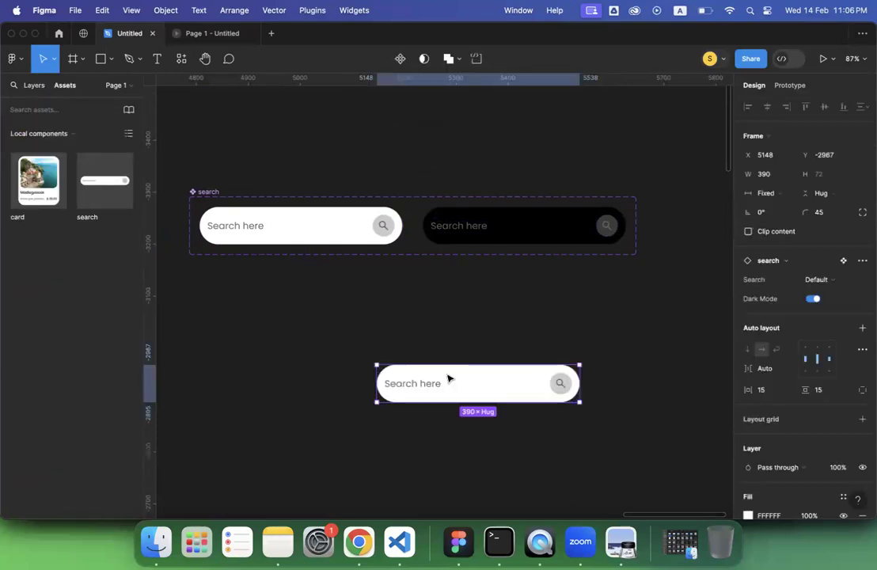
pyautogui.scroll(-3, 496, 362)
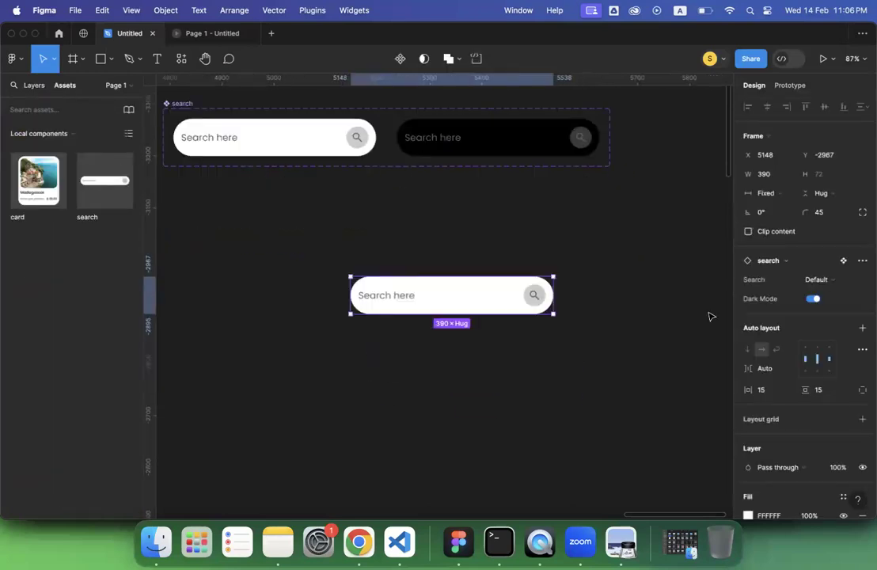
# Toggle Dark Mode off and back on twice for the search instance, comparing it with the white variant.
pyautogui.click(813, 299)
pyautogui.click(813, 300)
pyautogui.click(813, 300)
pyautogui.click(813, 299)
pyautogui.click(280, 137)
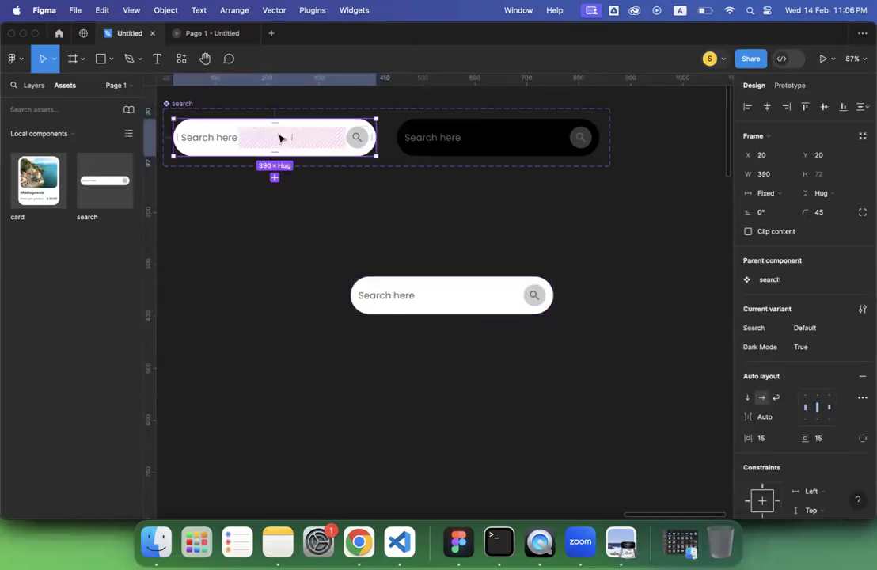
pyautogui.click(503, 310)
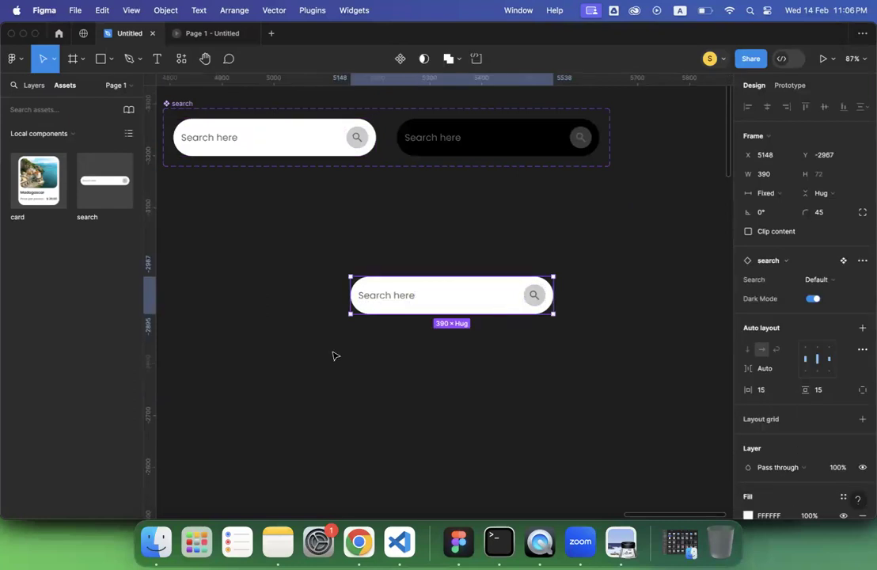
# Examine the search bar and the first Recommandations section in the duplicated Light Mode frame.
pyautogui.scroll(-5, 335, 355)
pyautogui.hscroll(-5, 333, 355)
pyautogui.hscroll(2, 333, 317)
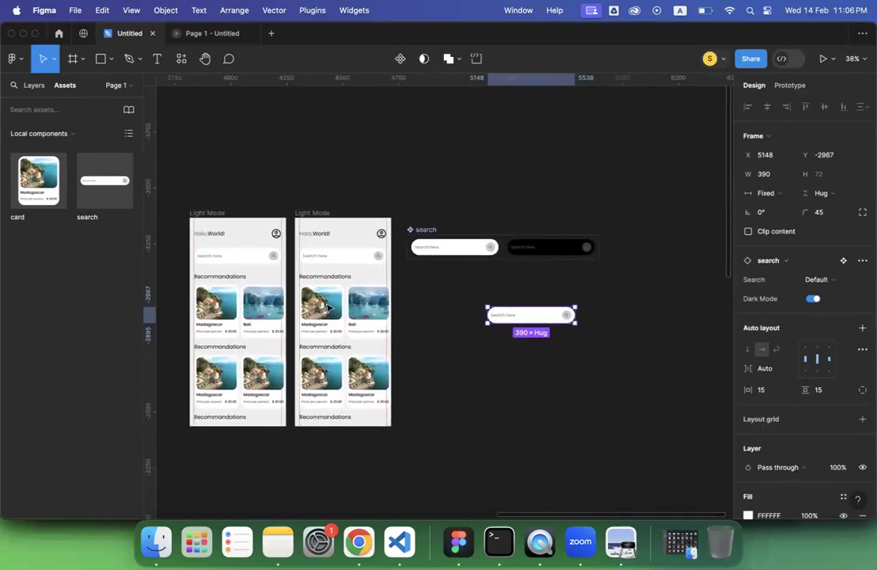
pyautogui.scroll(5, 331, 283)
pyautogui.scroll(-2, 331, 284)
pyautogui.hscroll(-2, 331, 283)
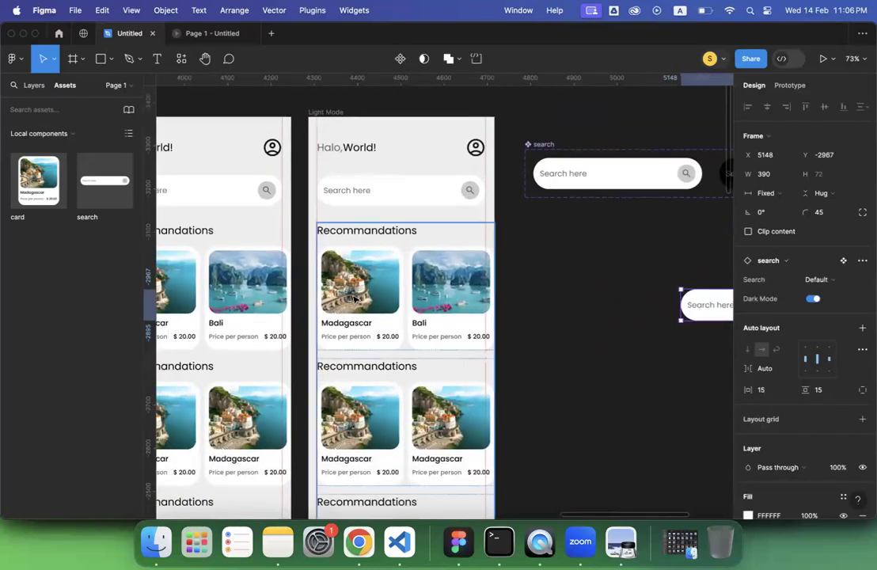
pyautogui.click(372, 225)
pyautogui.click(372, 204)
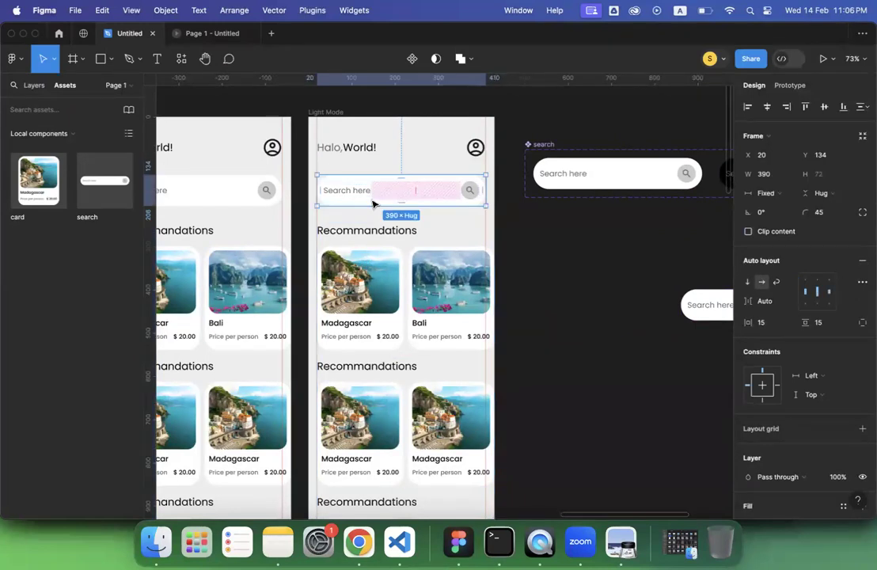
pyautogui.click(354, 289)
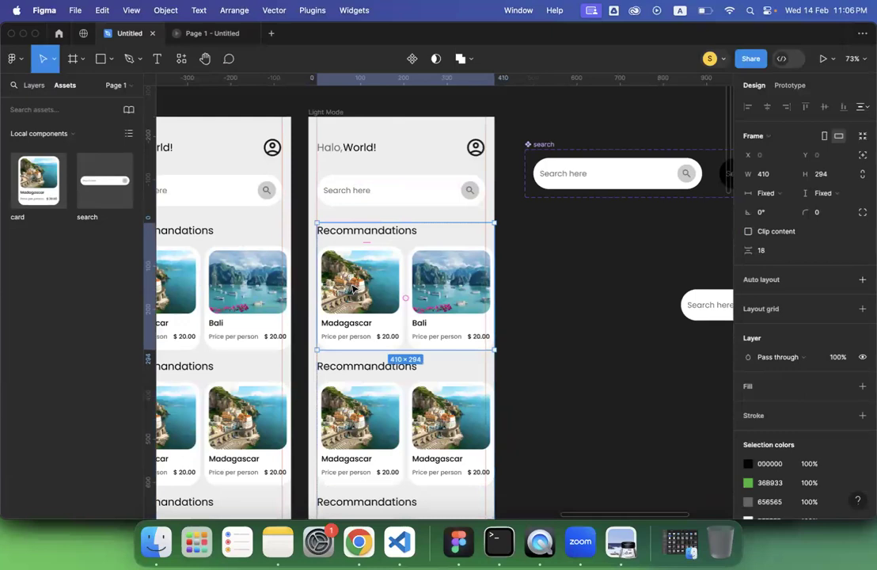
# Rename the duplicated Light Mode frame beside the search component set as Dark Mode.
pyautogui.hscroll(-5, 355, 289)
pyautogui.scroll(2, 355, 288)
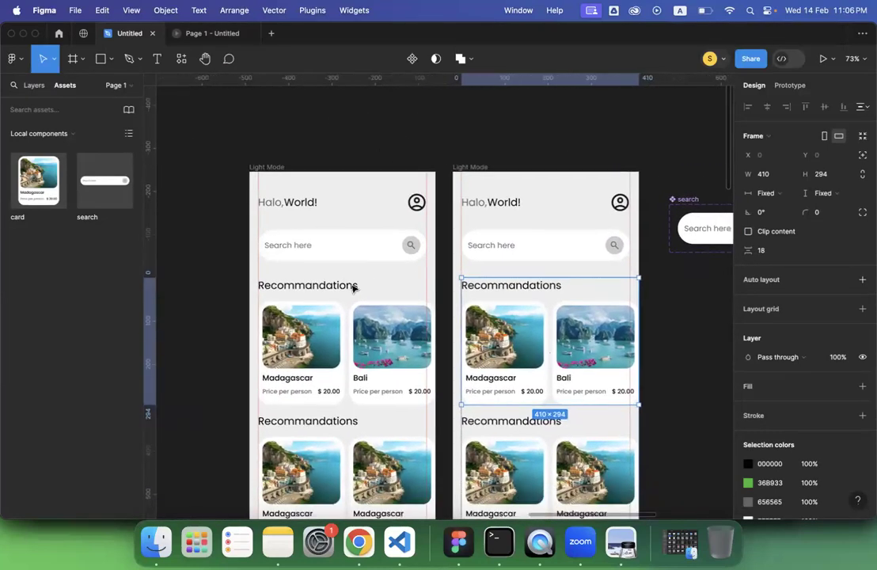
pyautogui.doubleClick(482, 168)
pyautogui.doubleClick(461, 167)
pyautogui.write('Dark')
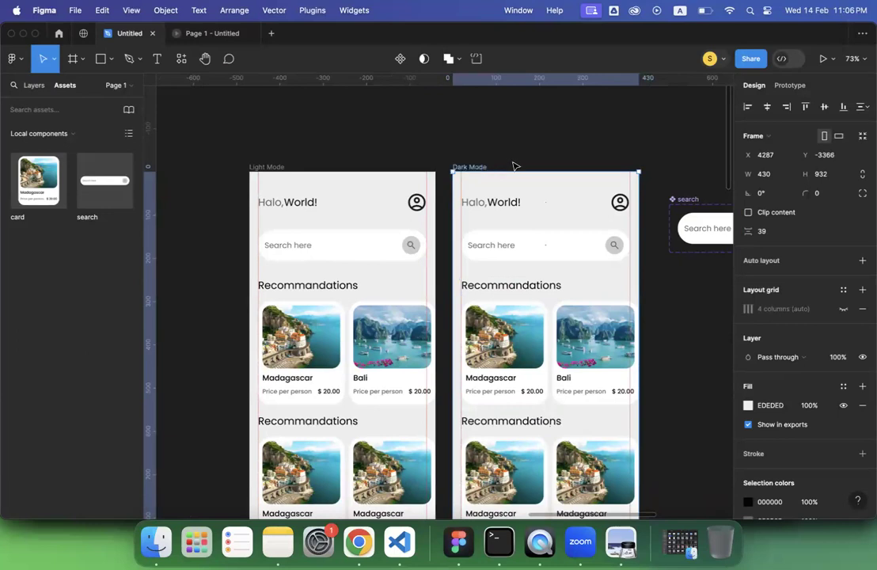
pyautogui.click(515, 166)
# Compare the Light Mode and Dark Mode frames with the search component set and its instance.
pyautogui.scroll(-1, 514, 166)
pyautogui.hscroll(1, 514, 166)
pyautogui.scroll(-2, 515, 167)
pyautogui.hscroll(3, 515, 166)
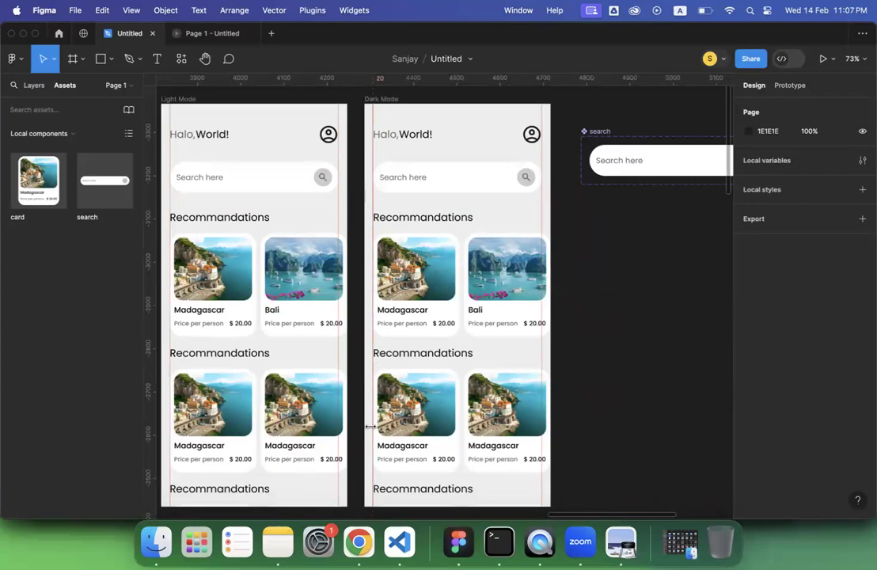
pyautogui.scroll(-3, 402, 322)
pyautogui.hscroll(1, 401, 321)
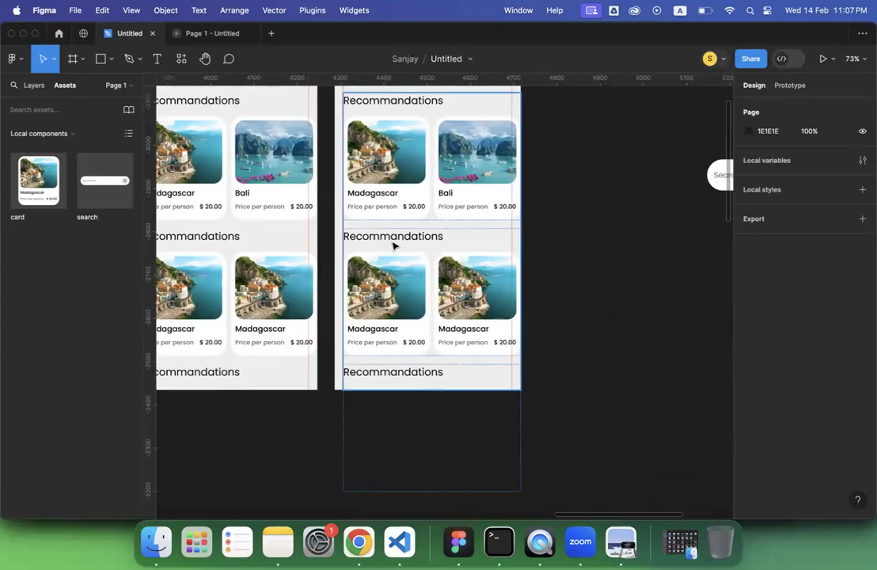
pyautogui.scroll(3, 394, 246)
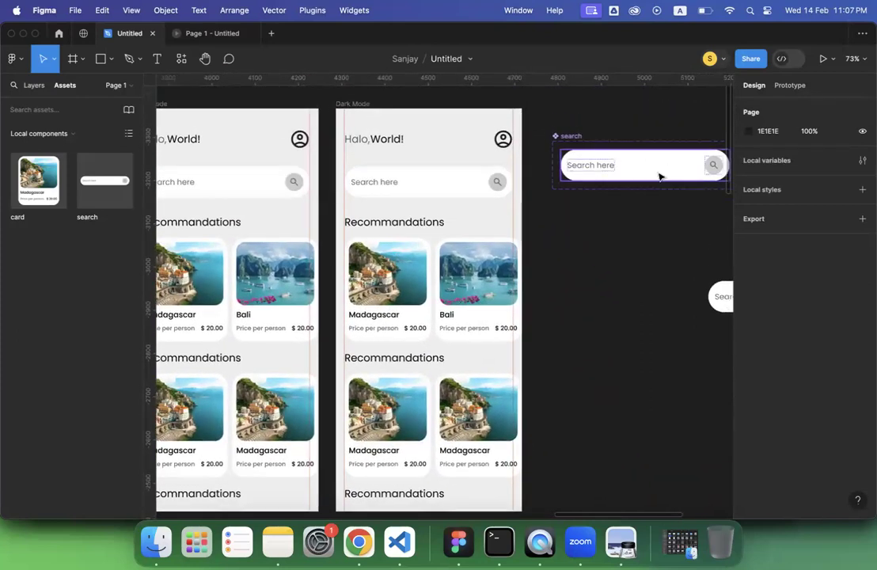
pyautogui.scroll(-5, 638, 214)
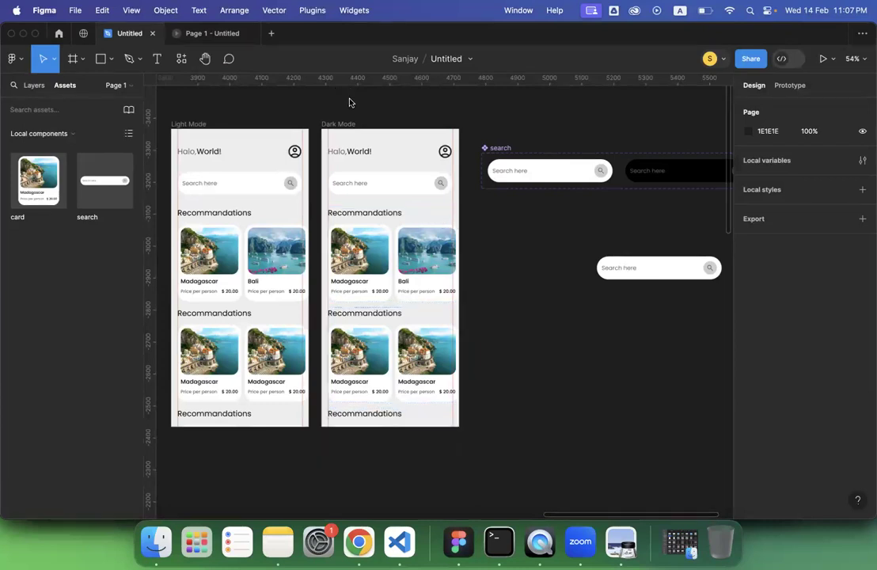
pyautogui.hscroll(2, 475, 232)
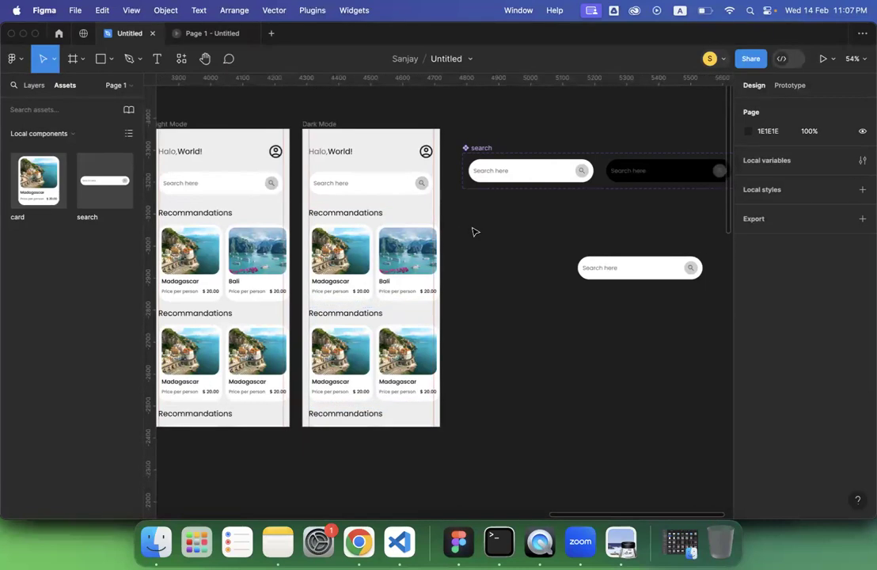
pyautogui.hscroll(-3, 475, 231)
pyautogui.scroll(1, 475, 231)
pyautogui.scroll(-2, 470, 228)
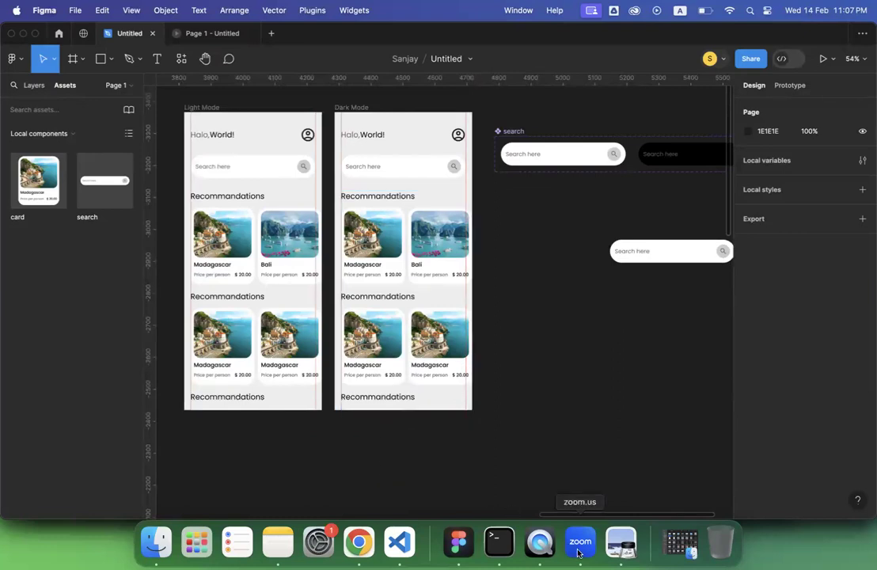
# Switch to Preview and read lecture 4.pdf from the Introduction to Figma slide to the Boolean Operations slide.
pyautogui.click(626, 546)
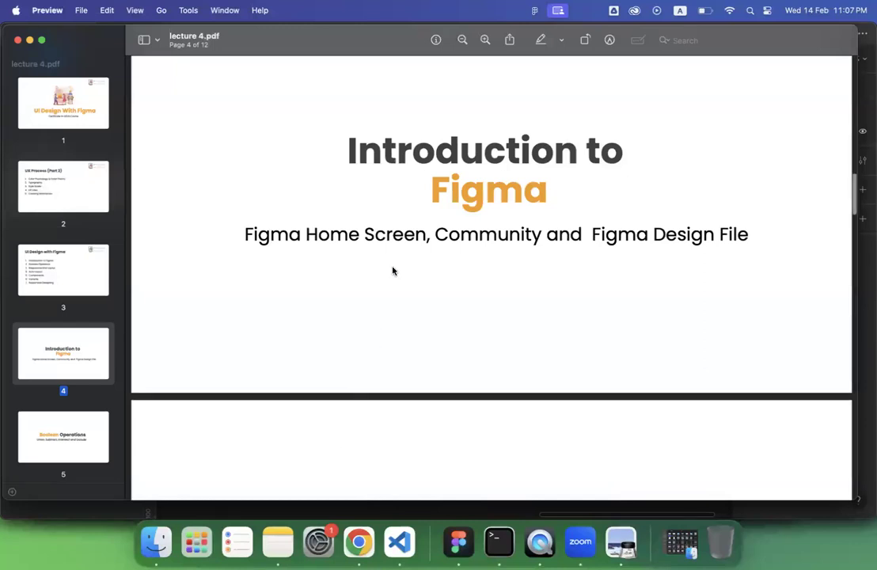
pyautogui.scroll(-1, 393, 271)
pyautogui.scroll(-8, 393, 270)
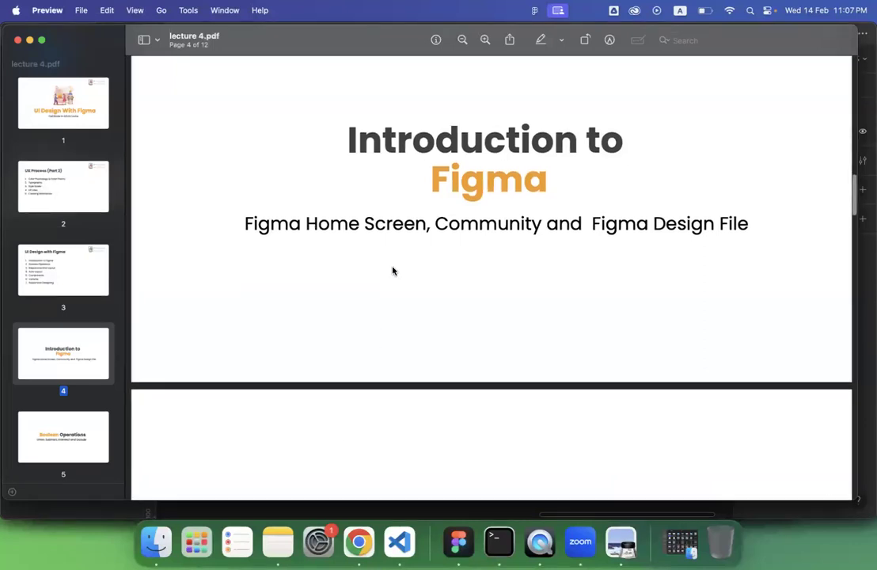
pyautogui.scroll(-2, 392, 271)
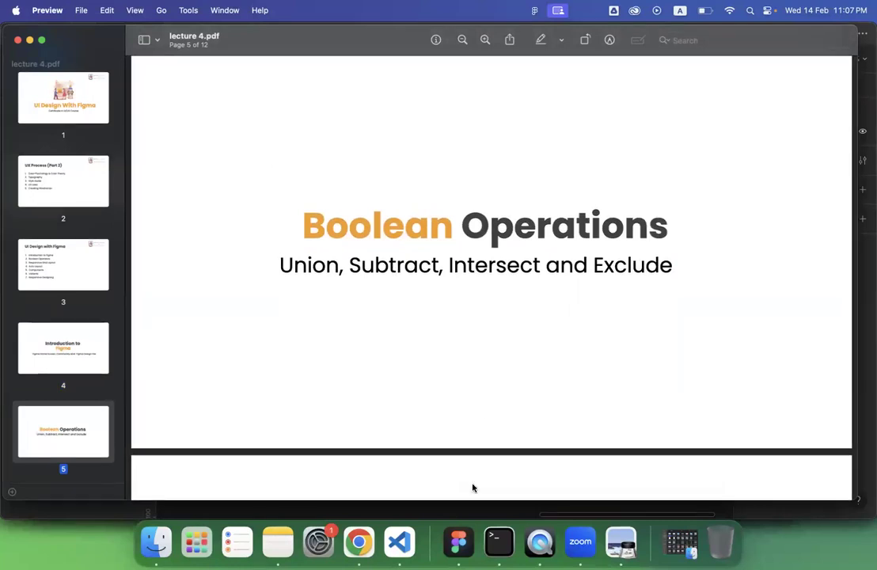
# Switch to Figma and draw a square about 675 by 675 on empty canvas above the frames, filled with green 36B933.
pyautogui.click(458, 541)
pyautogui.scroll(10, 533, 296)
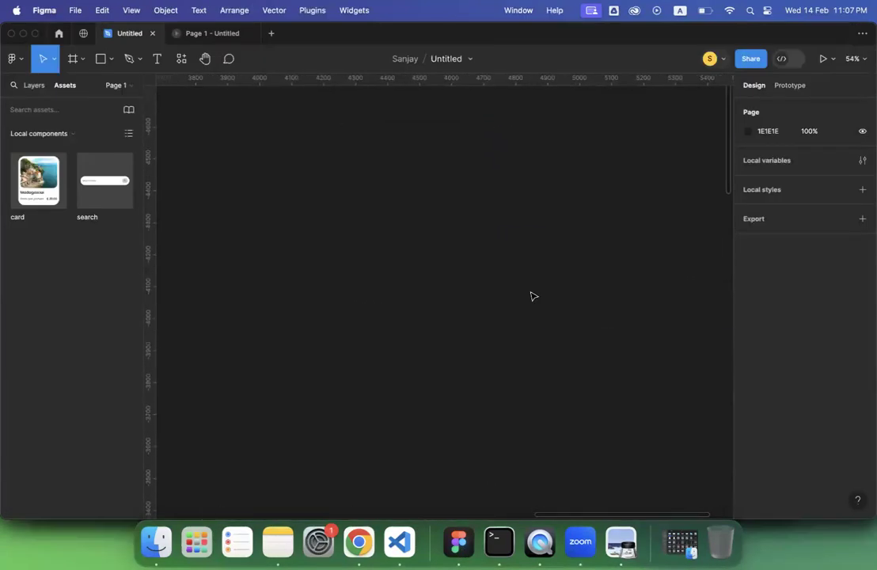
pyautogui.click(100, 60)
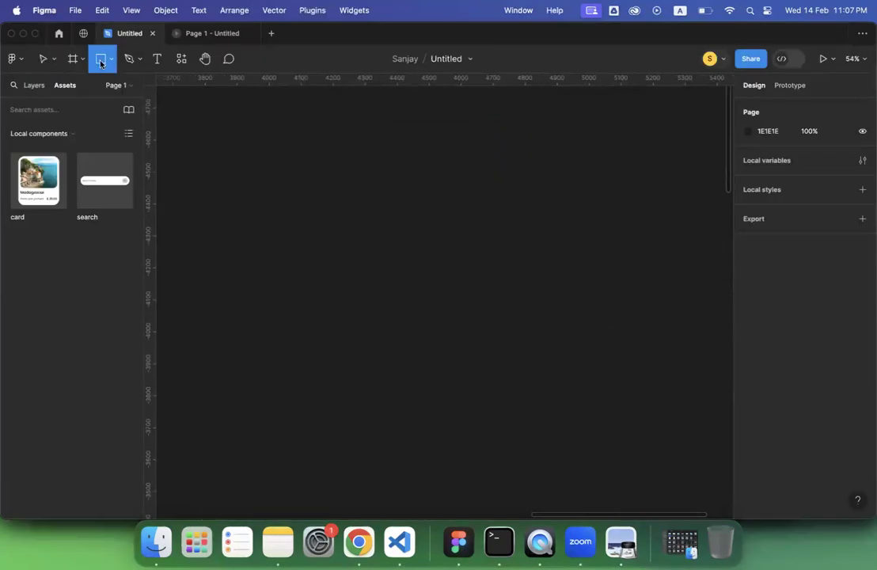
pyautogui.moveTo(246, 126); pyautogui.dragTo(463, 342)
pyautogui.click(748, 271)
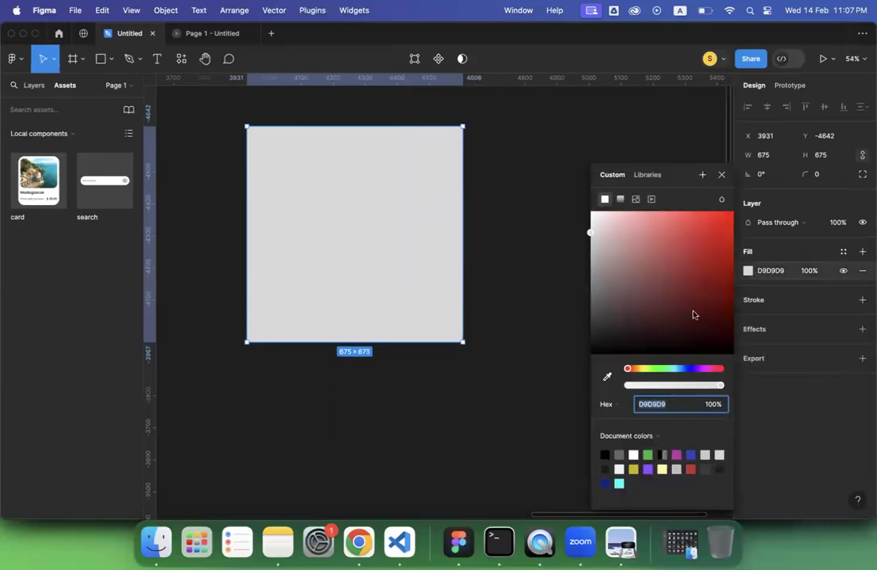
pyautogui.click(648, 455)
pyautogui.click(520, 348)
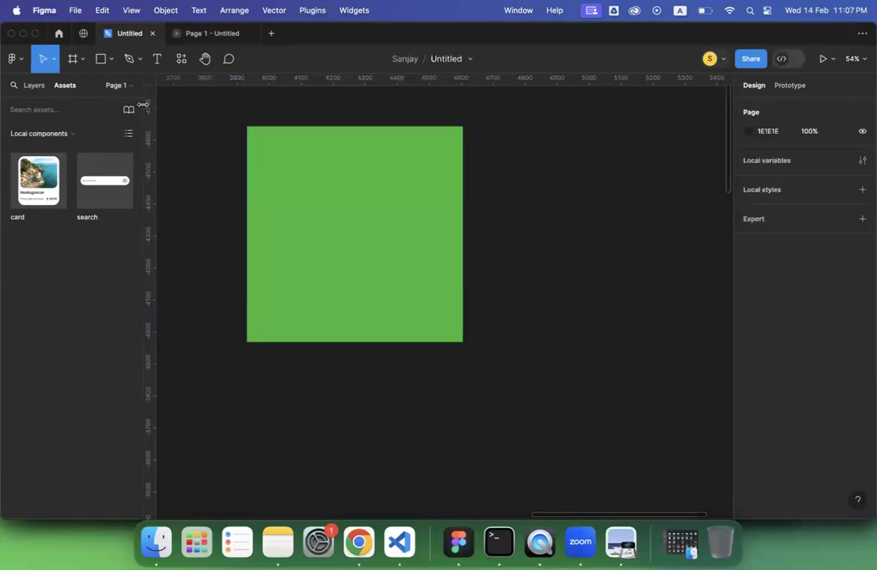
# Draw a circle about 722 by 722 overlapping the green square's lower-right corner and fill it with red B93333.
pyautogui.click(112, 61)
pyautogui.click(89, 130)
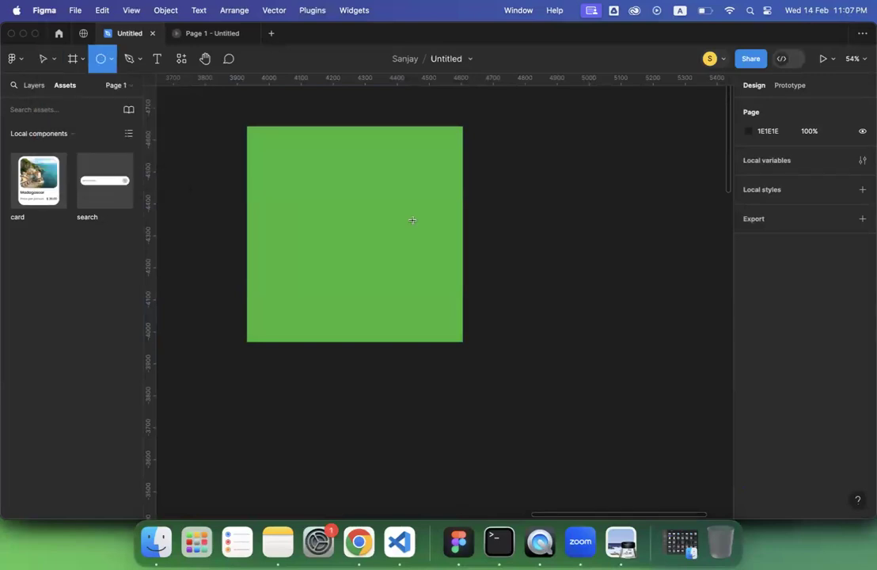
pyautogui.moveTo(371, 189); pyautogui.dragTo(602, 420)
pyautogui.click(749, 270)
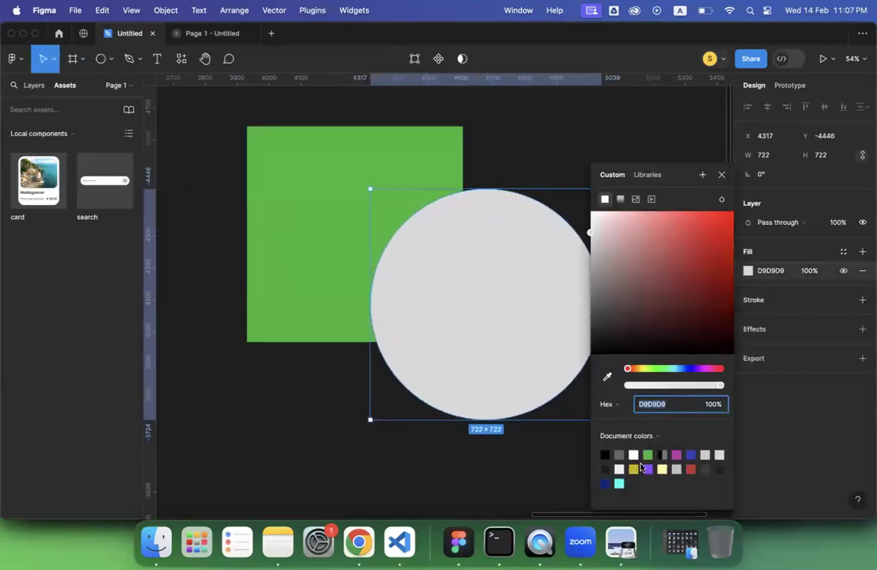
pyautogui.click(692, 468)
pyautogui.click(525, 160)
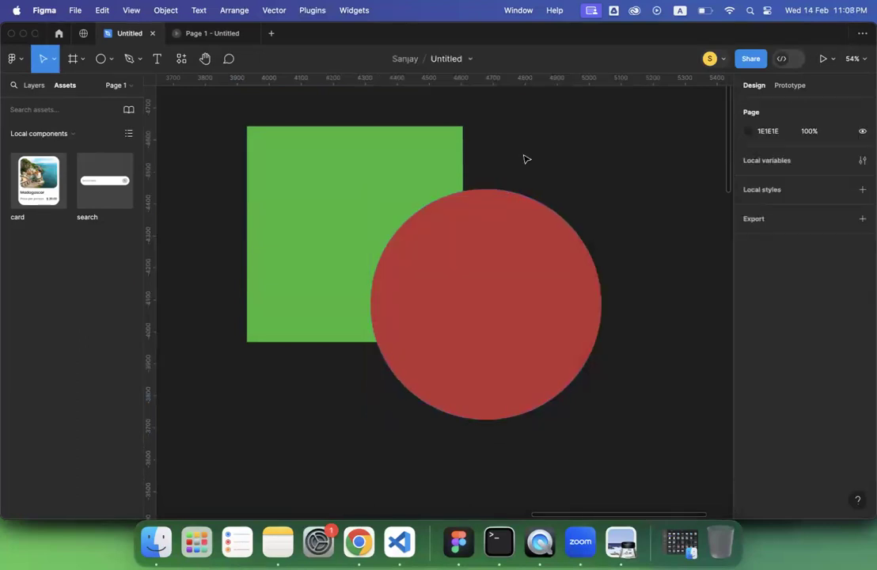
# Try a Union of the green square and the red circle, and undo it.
pyautogui.click(306, 194)
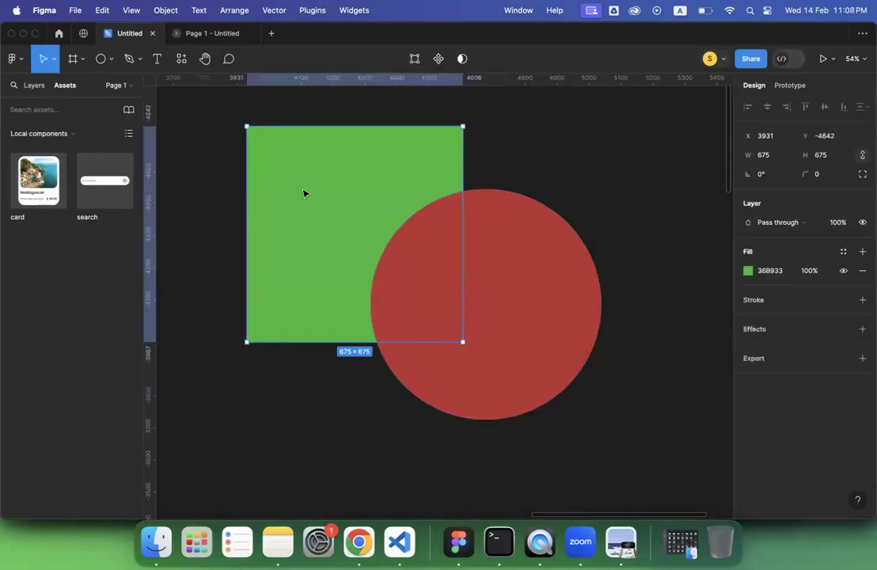
pyautogui.keyDown('shift'); pyautogui.click(507, 278); pyautogui.keyUp('shift')
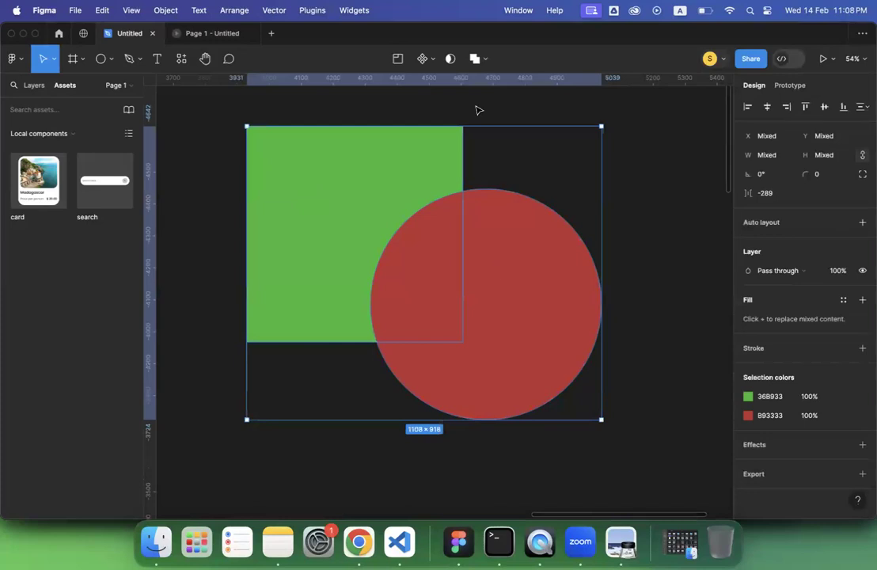
pyautogui.click(483, 64)
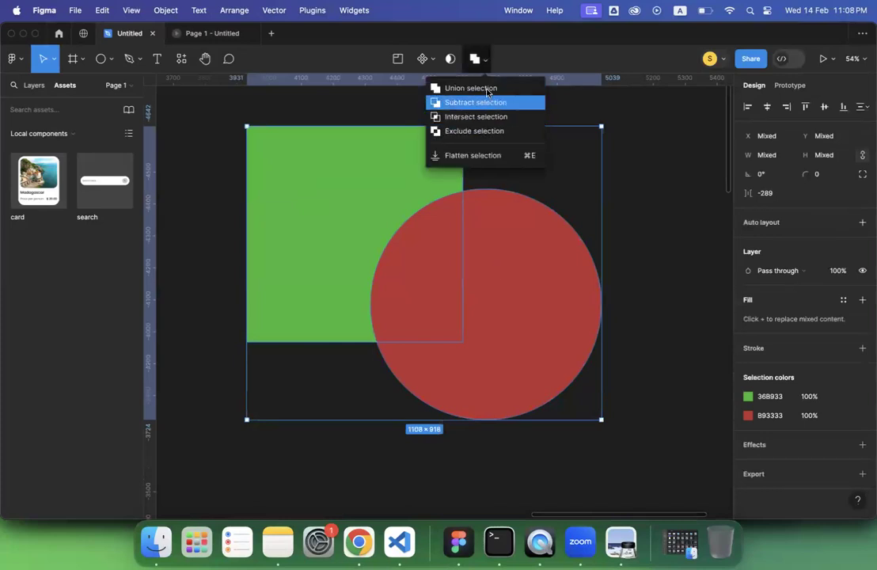
pyautogui.click(487, 89)
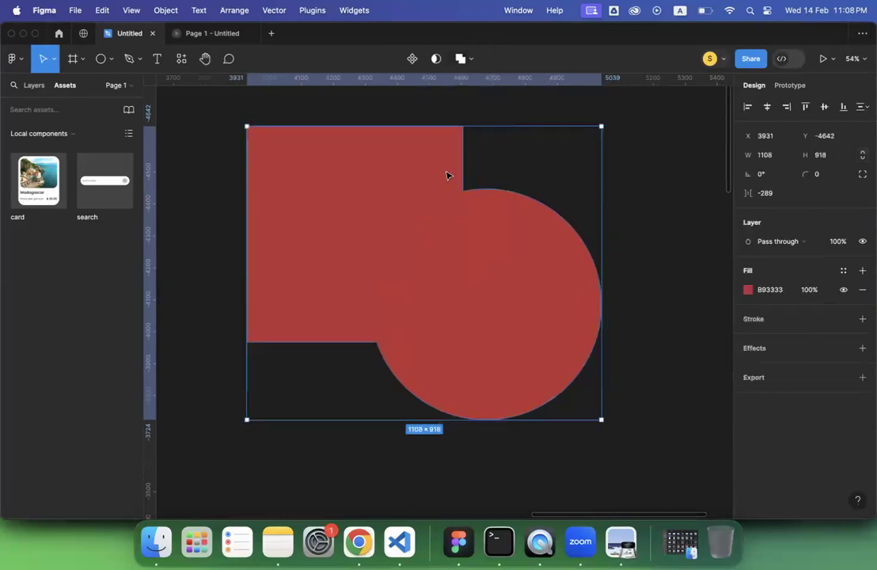
pyautogui.press('super+z')
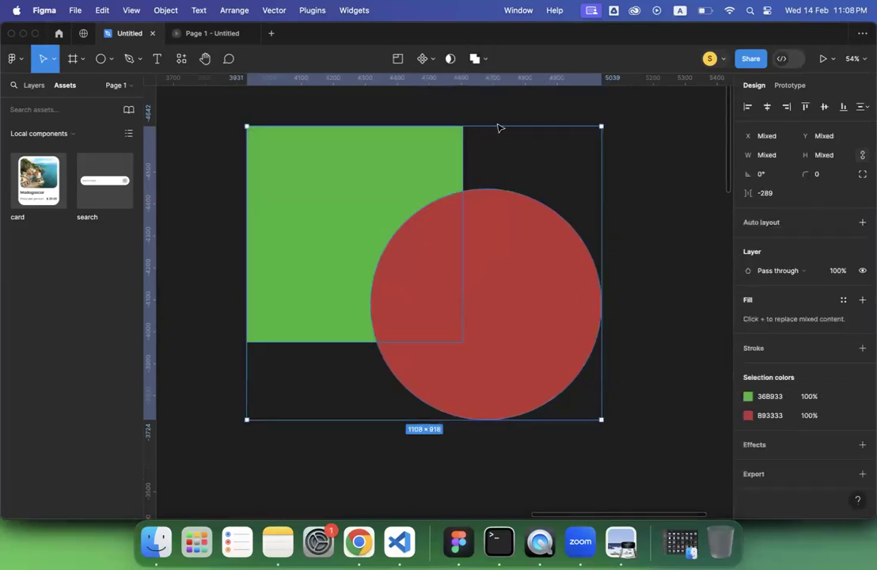
# Try to subtract the red circle from the green square, and undo the subtraction.
pyautogui.click(486, 62)
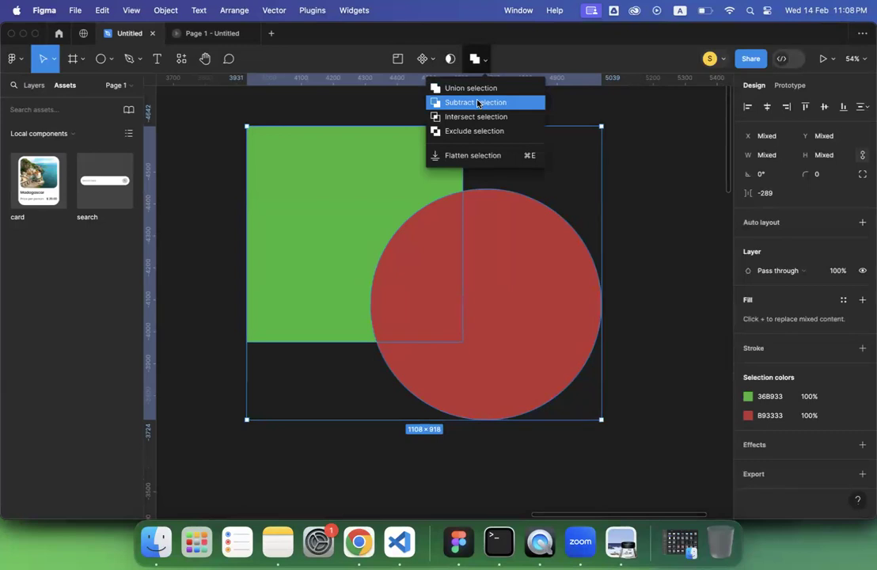
pyautogui.click(478, 102)
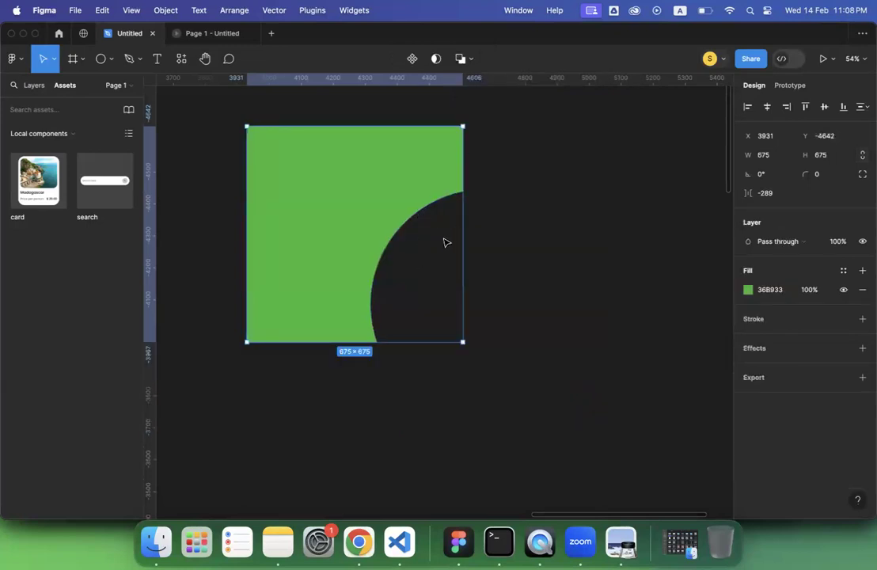
pyautogui.press('super+z')
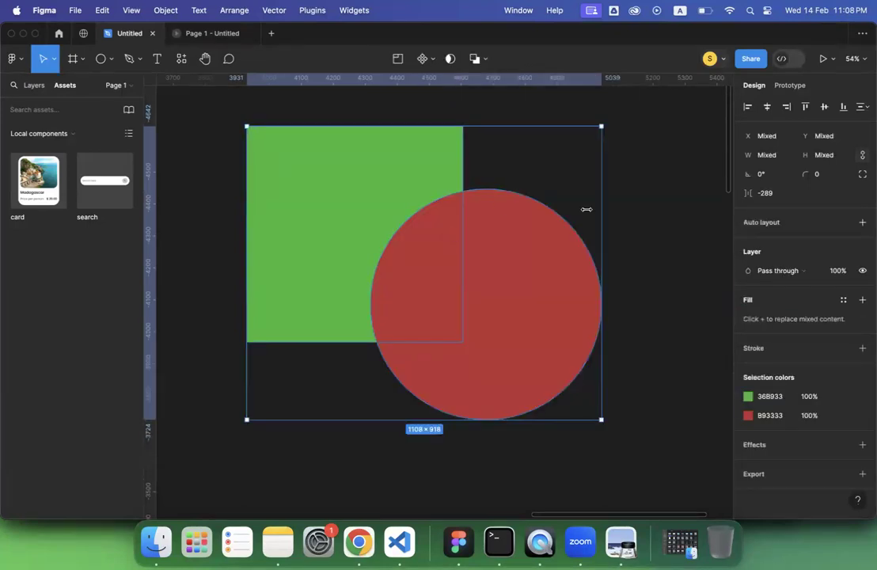
# Reselect the circle and square, try an Intersect of the two shapes, and undo it.
pyautogui.click(663, 225)
pyautogui.click(459, 247)
pyautogui.keyDown('shift'); pyautogui.click(336, 202); pyautogui.keyUp('shift')
pyautogui.click(479, 59)
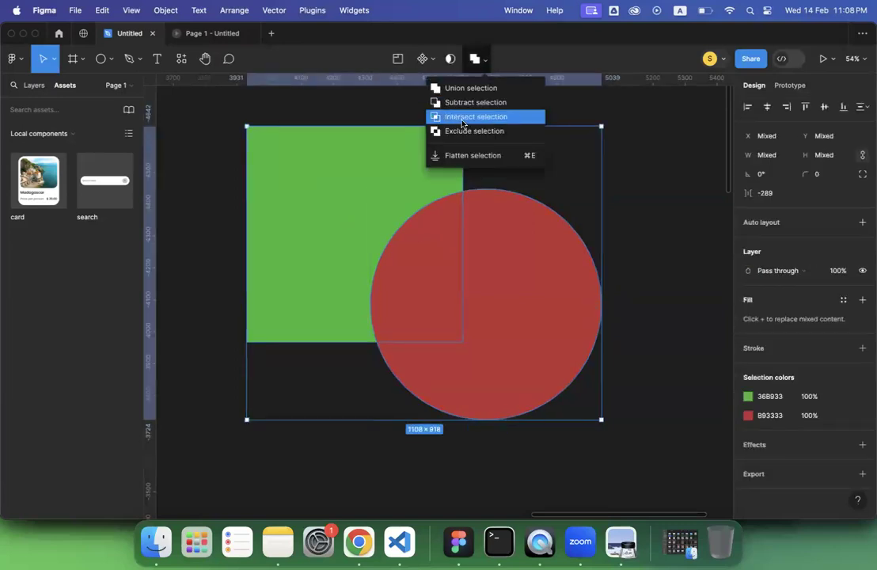
pyautogui.click(468, 116)
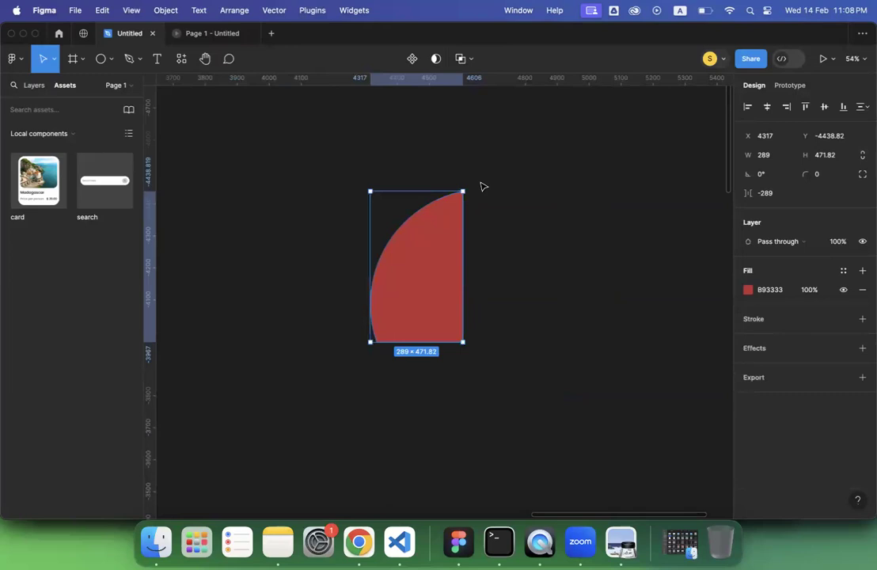
pyautogui.press('super+z')
# Try the Exclude operation on the overlapping square and circle, and undo it.
pyautogui.click(480, 60)
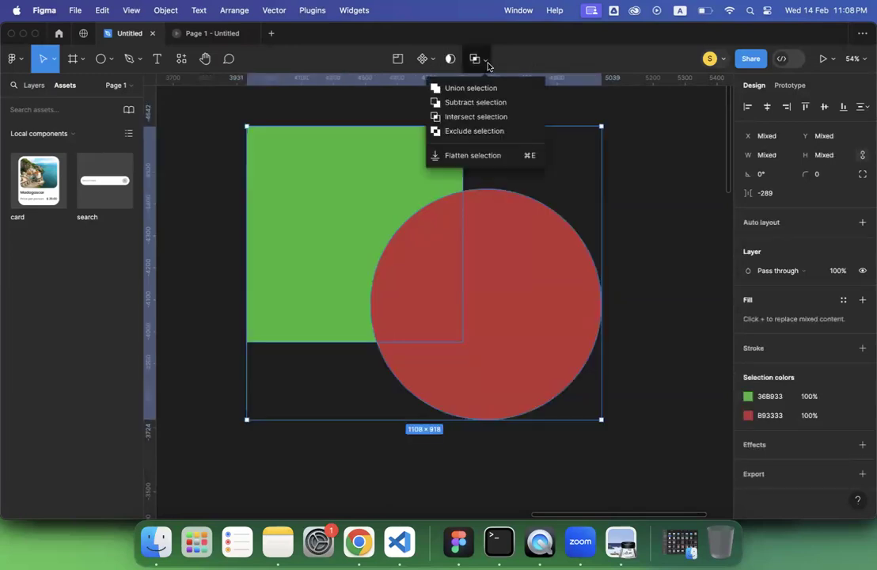
pyautogui.click(475, 132)
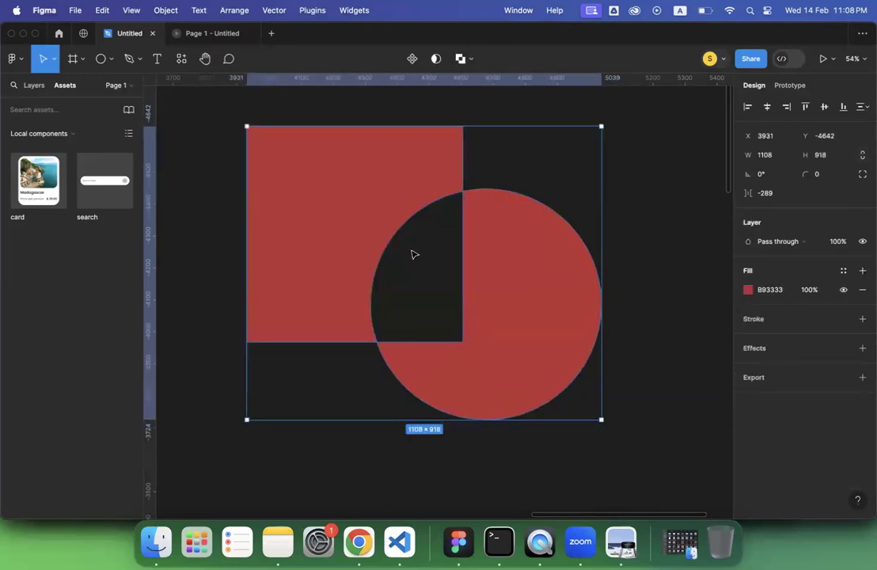
pyautogui.press('super+z')
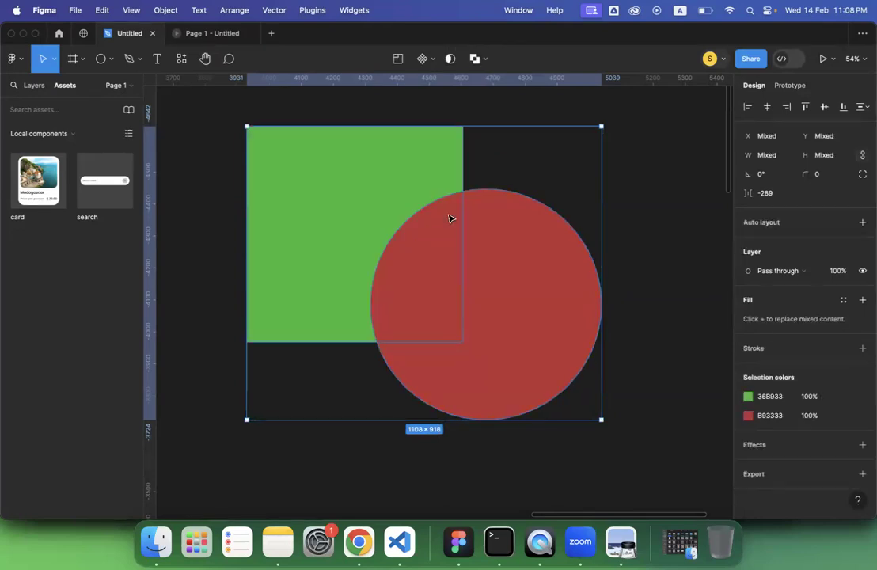
# Try flattening the square and circle, check the result in the layer list, and undo the flattening.
pyautogui.click(478, 59)
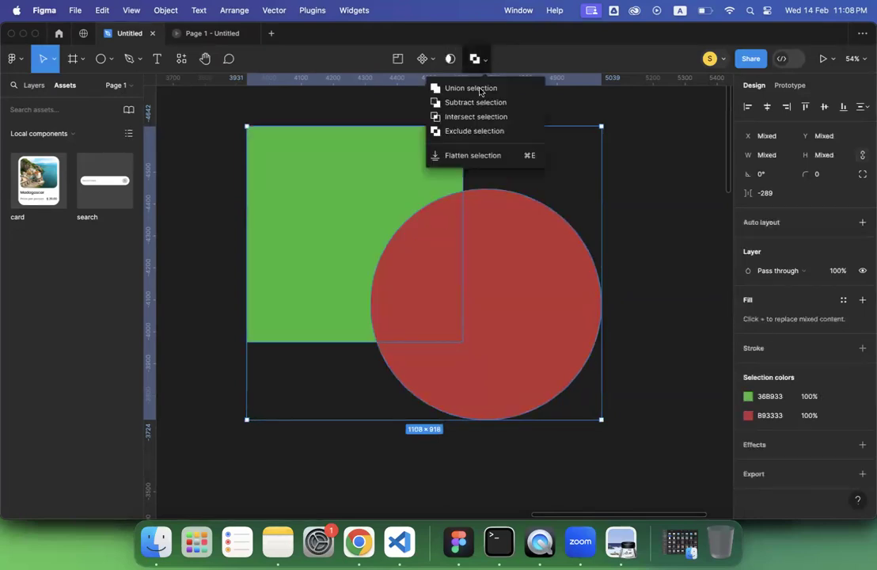
pyautogui.click(479, 156)
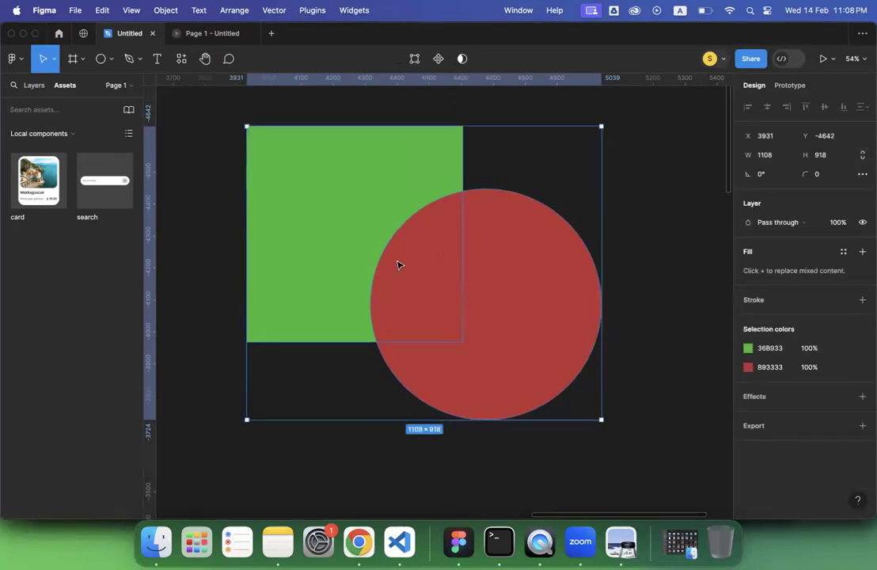
pyautogui.click(32, 85)
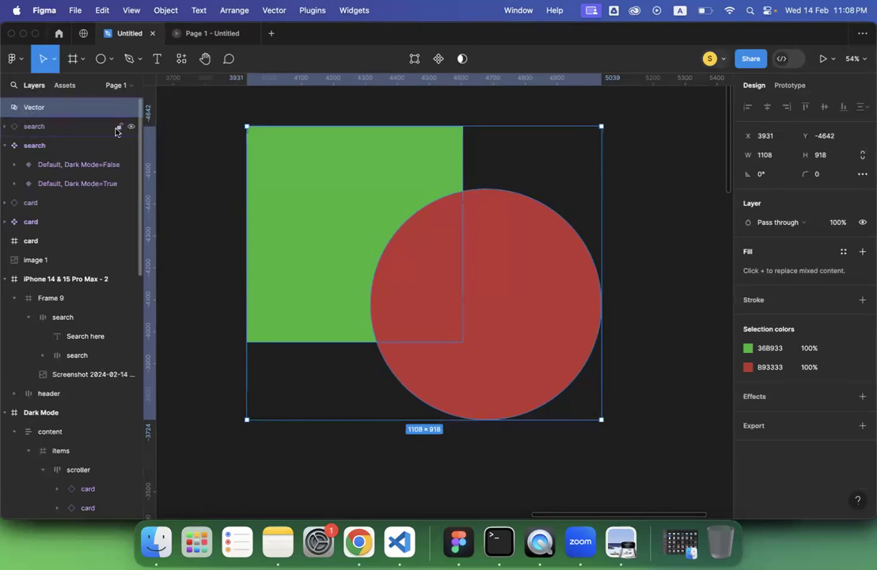
pyautogui.press('super+z')
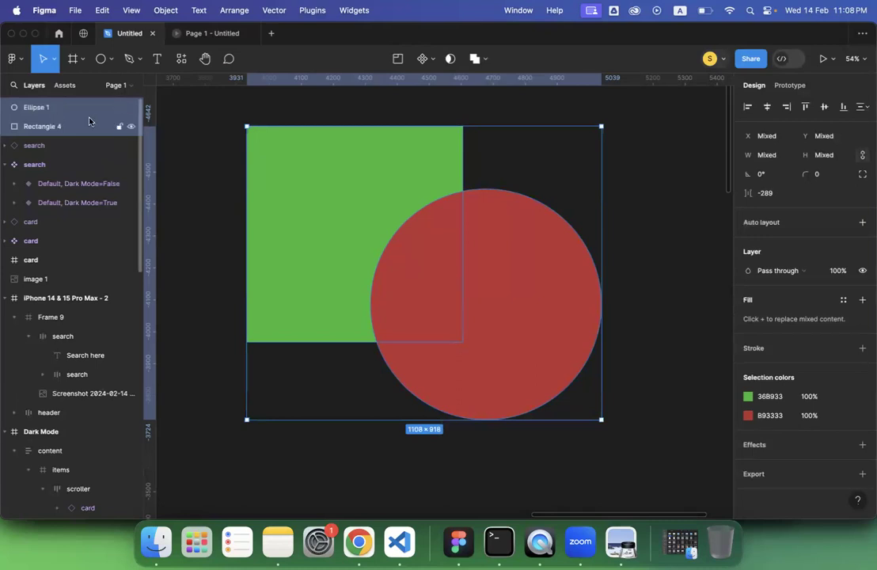
# Flatten the green square and red circle into one vector, and enter vector editing on it.
pyautogui.click(478, 60)
pyautogui.click(476, 151)
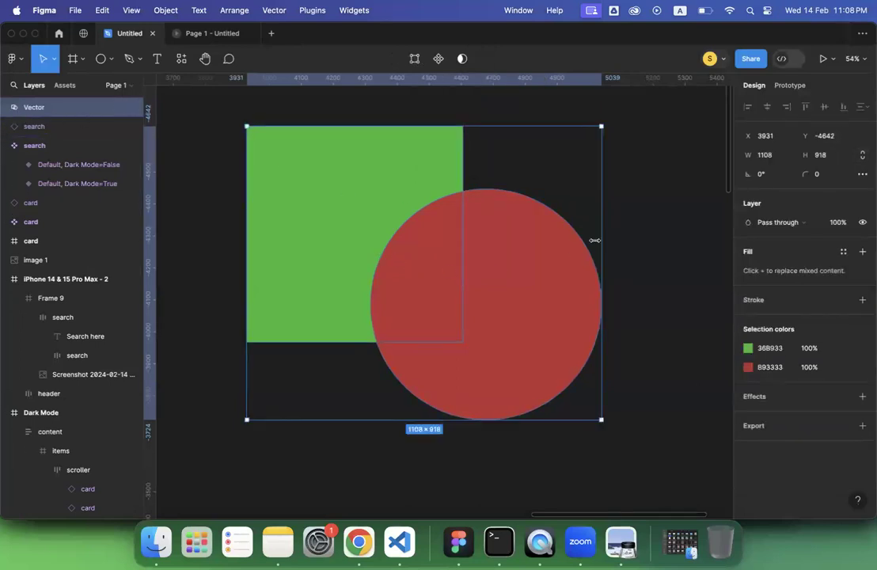
pyautogui.click(663, 170)
pyautogui.click(456, 225)
pyautogui.doubleClick(463, 250)
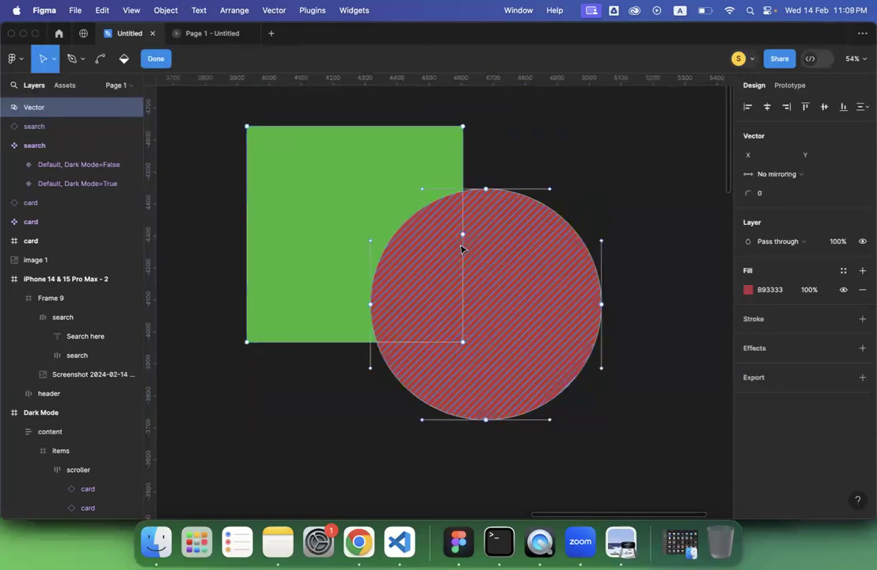
# Try recolouring the circle region of the flattened vector to pale pink F5E4E4, and undo the colour change.
pyautogui.click(750, 290)
pyautogui.moveTo(703, 288); pyautogui.dragTo(601, 221)
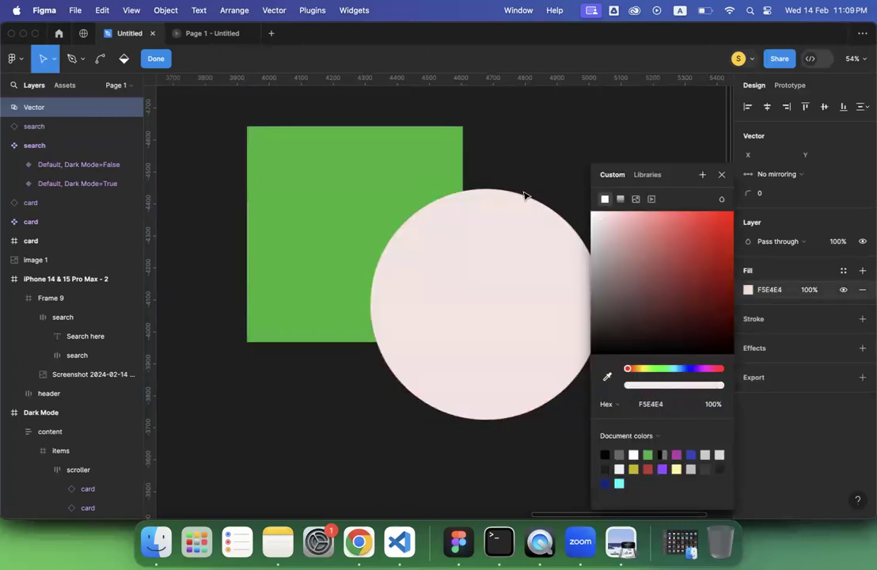
pyautogui.press('super+z')
# Try moving the green square's upper-right anchor point inward to about X 4406, Y -4564, and undo the move.
pyautogui.click(517, 140)
pyautogui.click(441, 148)
pyautogui.moveTo(463, 126); pyautogui.dragTo(399, 151)
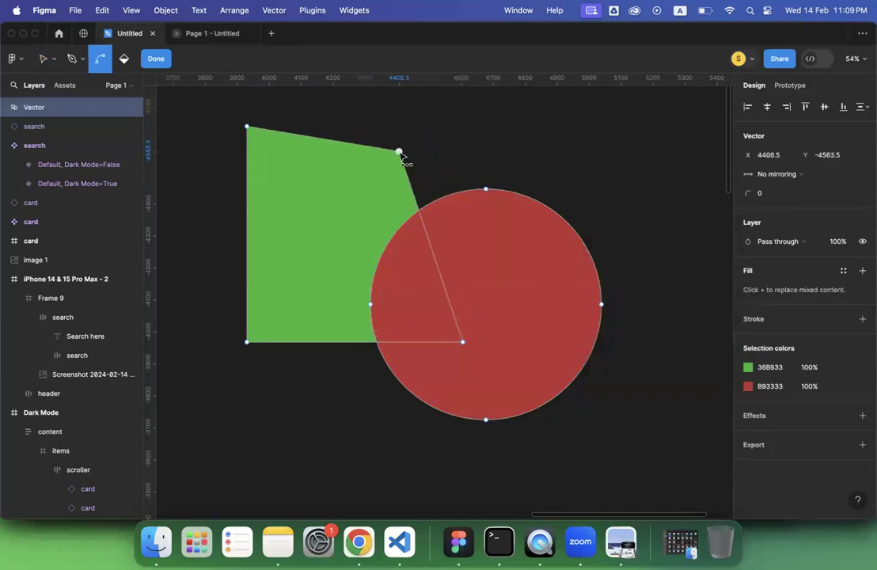
pyautogui.press('super+z')
# Leave vector editing, try scaling the flattened vector down to about 1069 × 886, and undo the resize.
pyautogui.click(226, 161)
pyautogui.click(226, 160)
pyautogui.click(261, 161)
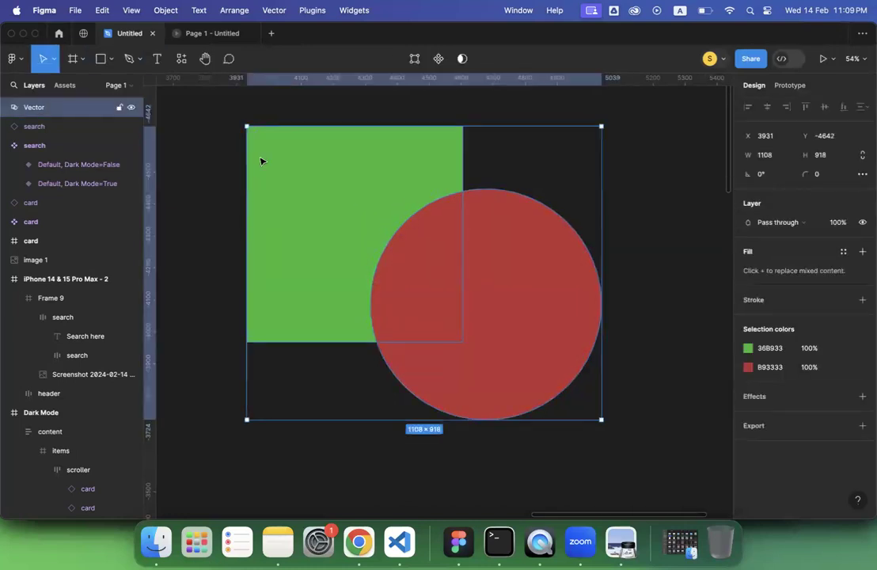
pyautogui.moveTo(272, 135)
pyautogui.mouseDown()
pyautogui.moveTo(435, 206)
pyautogui.moveTo(463, 230)
pyautogui.moveTo(368, 170)
pyautogui.moveTo(259, 136)
pyautogui.mouseUp()
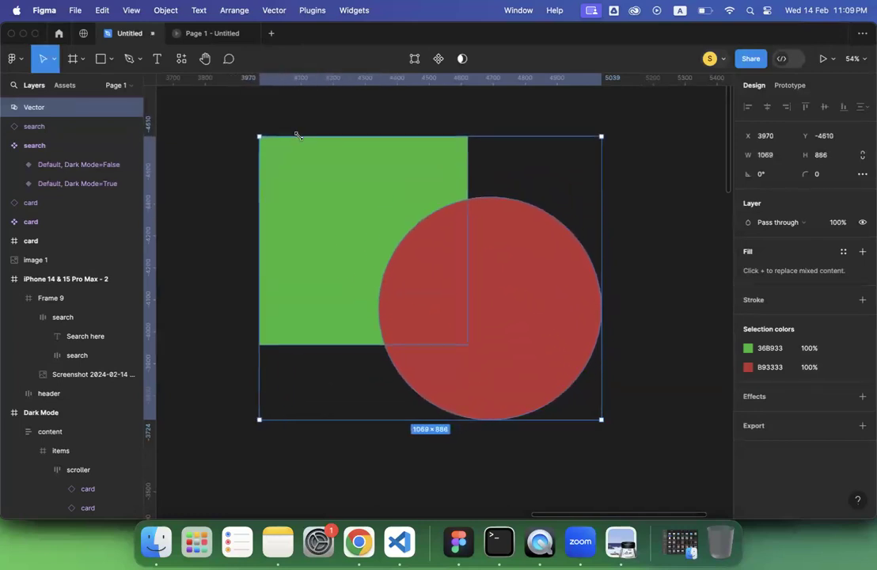
pyautogui.click(222, 133)
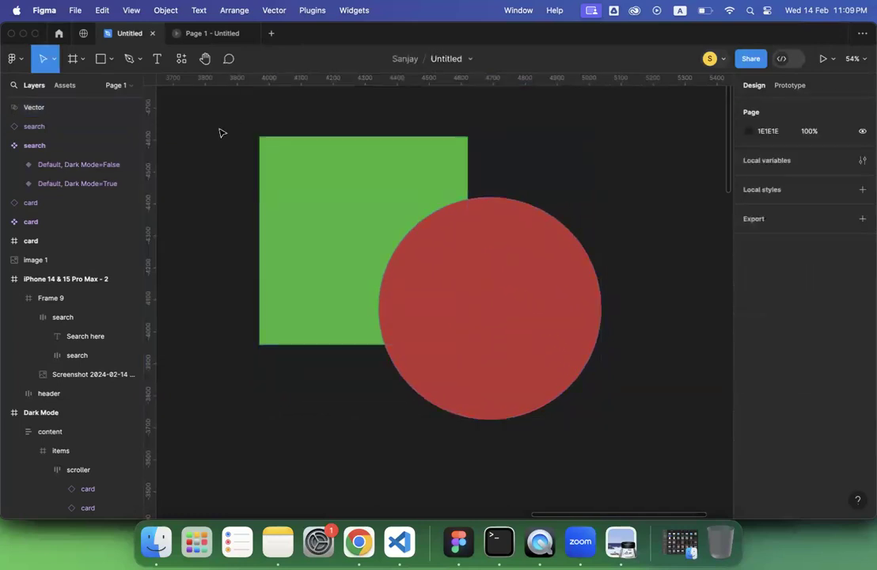
pyautogui.press('super+z')
pyautogui.press('super+z')
pyautogui.press('super+z')
pyautogui.press('super+z')
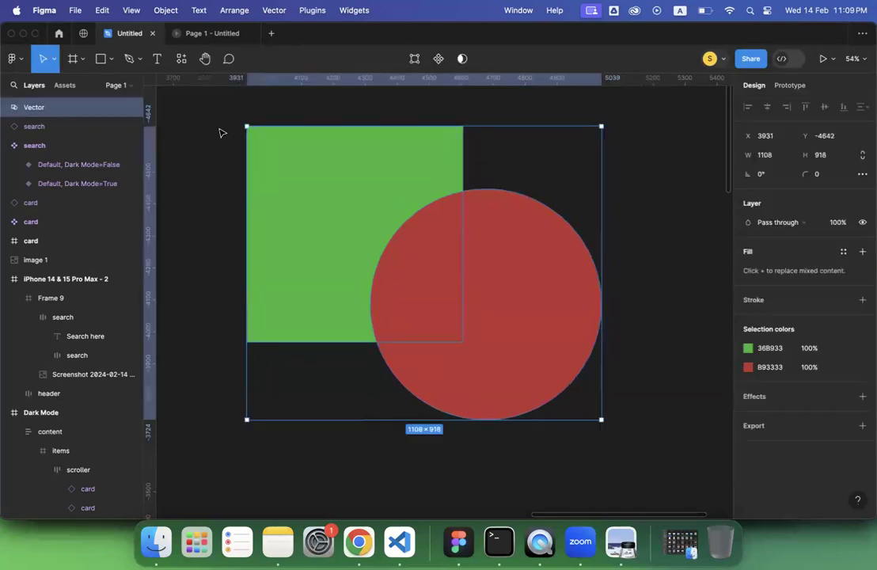
# Reopen and leave vector editing of the flattened shape, undo the flattening, and deselect the separate square and circle.
pyautogui.press('Return')
pyautogui.press('Escape')
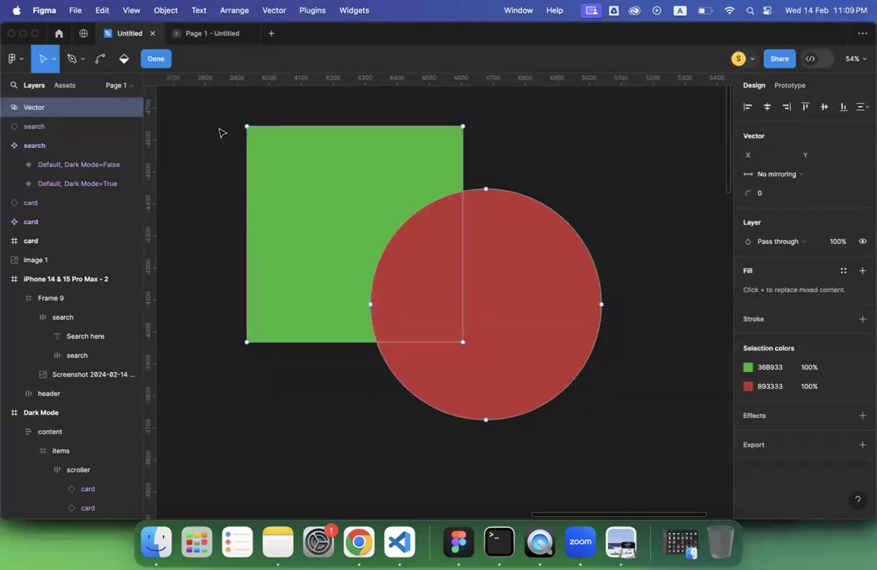
pyautogui.press('Escape')
pyautogui.press('Escape')
pyautogui.press('super+z')
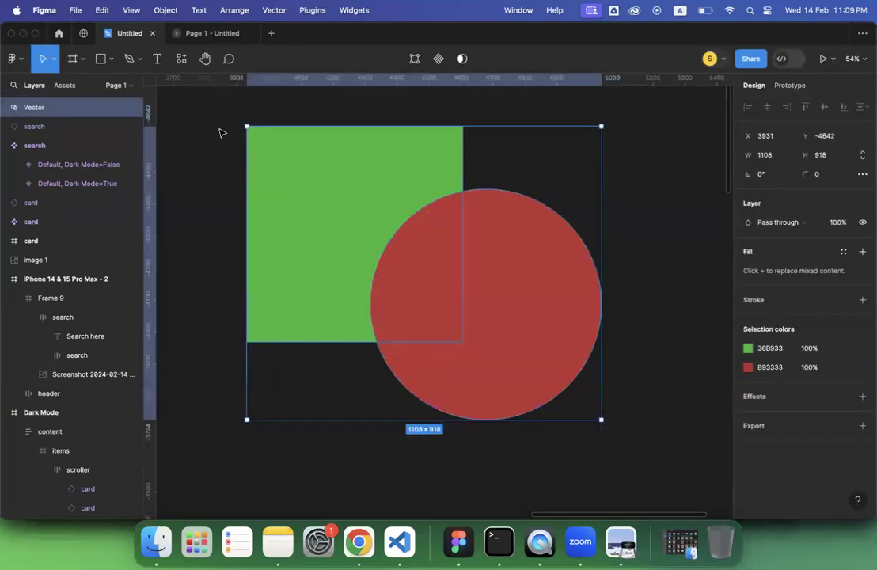
pyautogui.press('Escape')
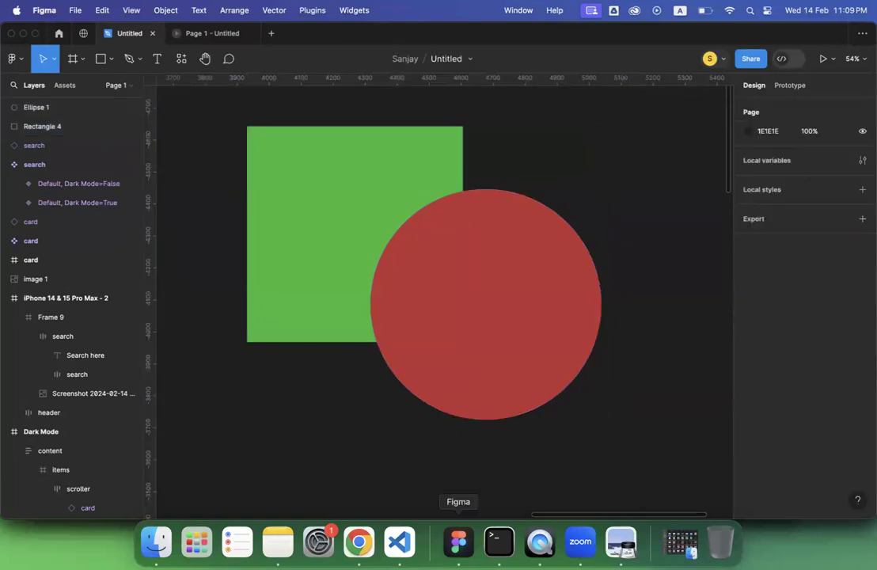
# Switch to Preview to return to the Boolean Operations slide in lecture 4.pdf.
pyautogui.click(622, 543)
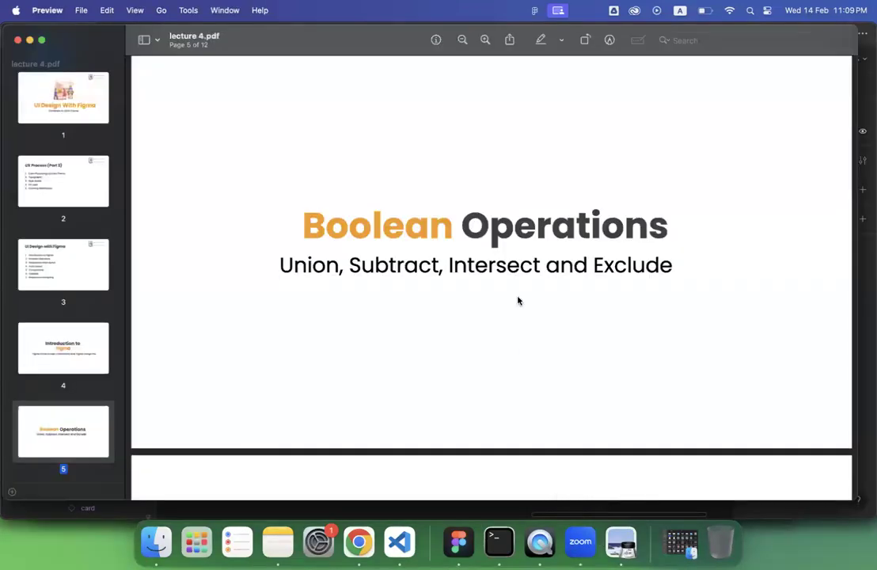
# Advance the lecture PDF to the Responsive Grid Layout slide and switch to the Figma design file.
pyautogui.scroll(-1, 519, 301)
pyautogui.scroll(-5, 519, 301)
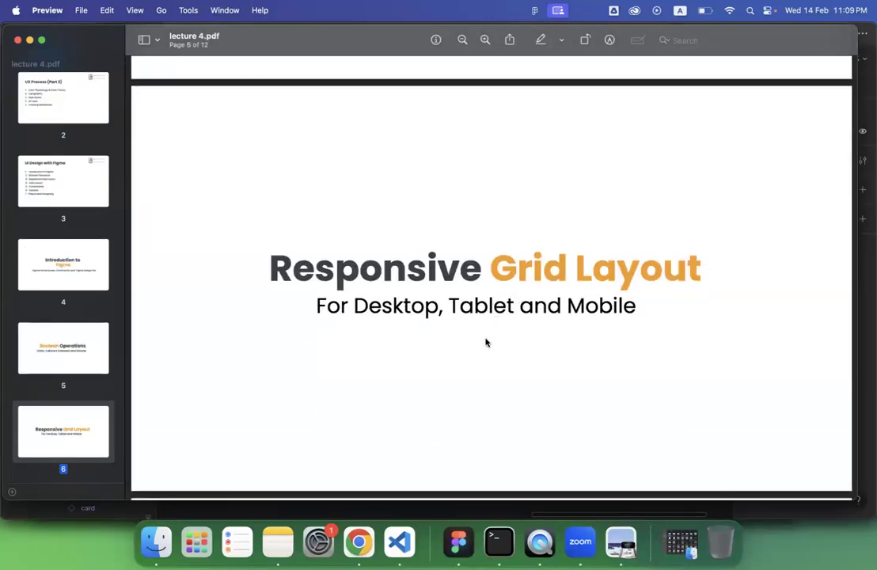
pyautogui.click(464, 545)
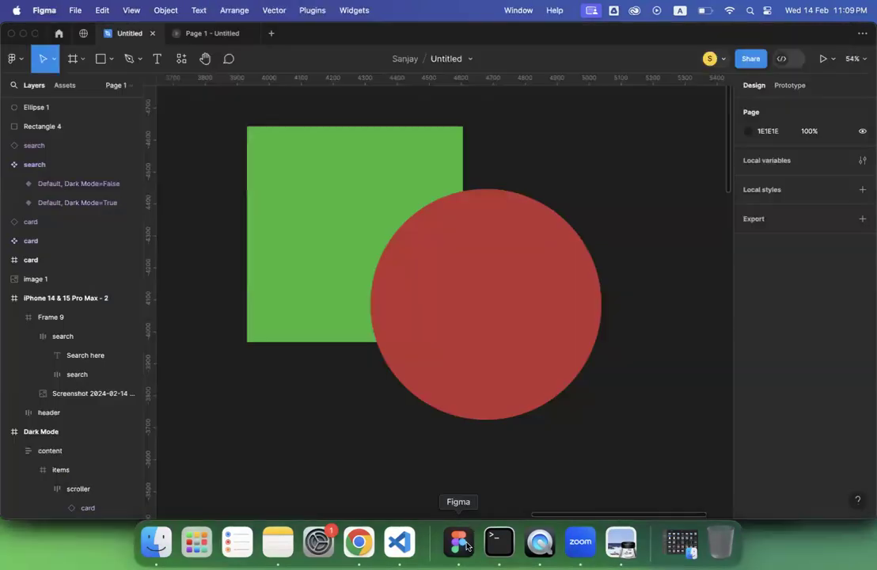
# Add a phone frame with the iPhone 14 & 15 Pro preset on an empty area of the canvas.
pyautogui.scroll(6, 428, 279)
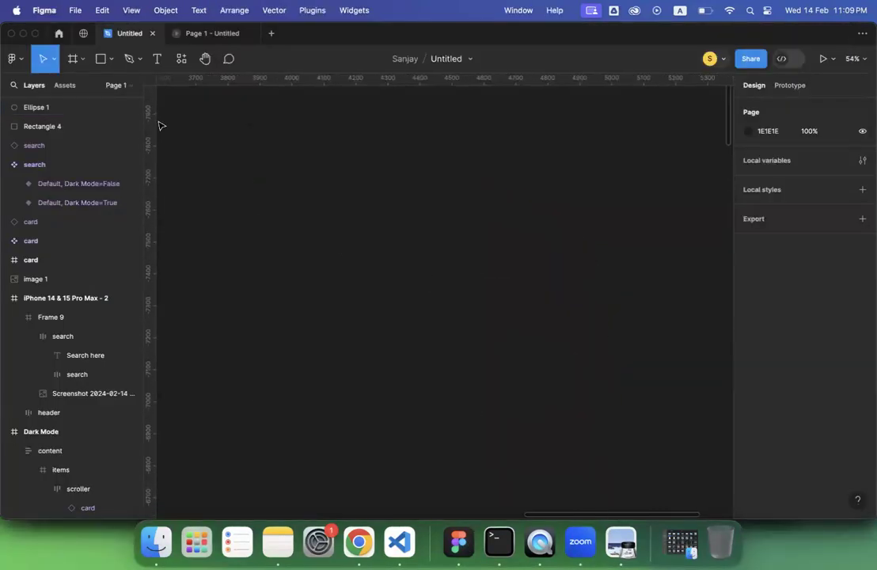
pyautogui.click(73, 60)
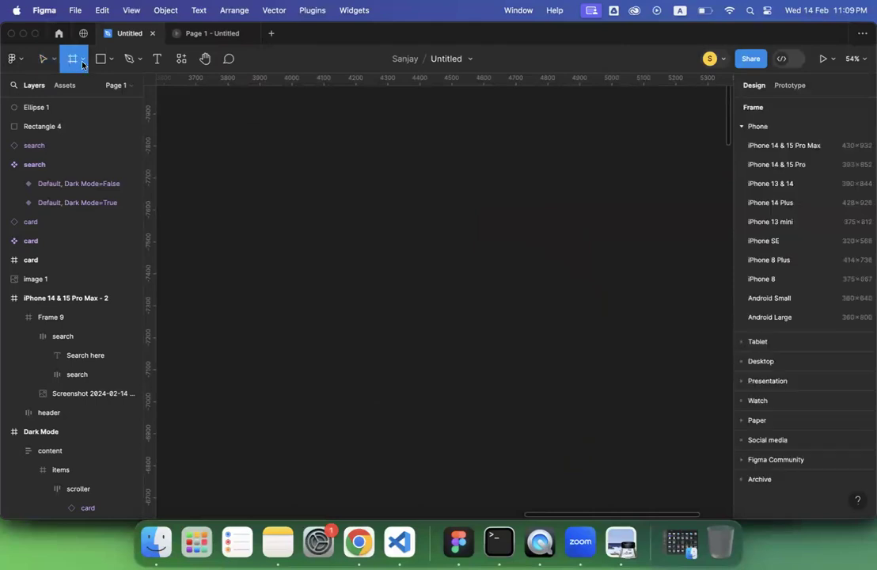
pyautogui.click(741, 128)
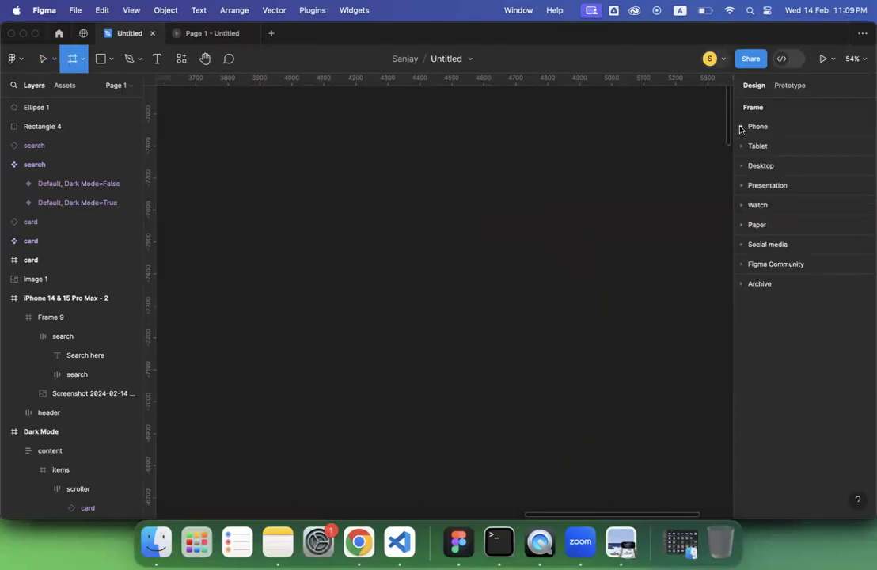
pyautogui.click(742, 167)
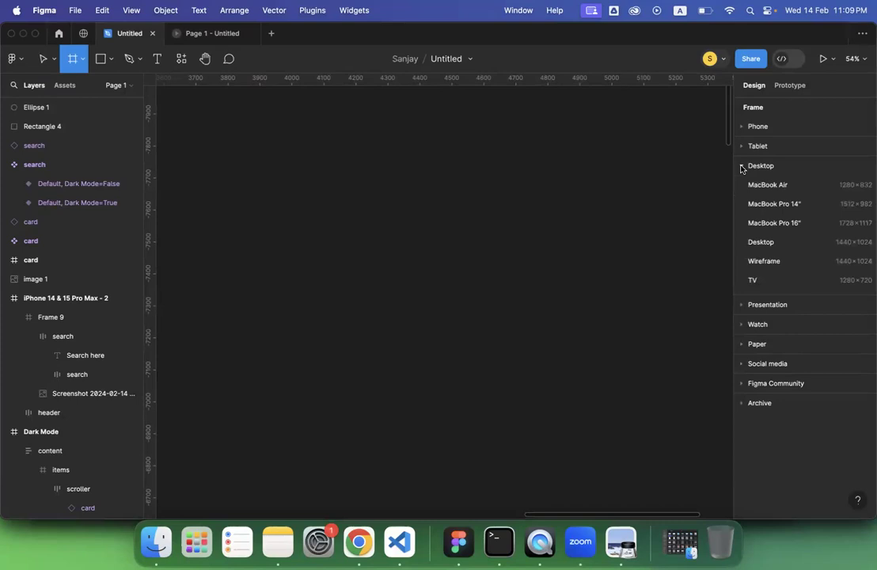
pyautogui.click(742, 167)
pyautogui.click(743, 127)
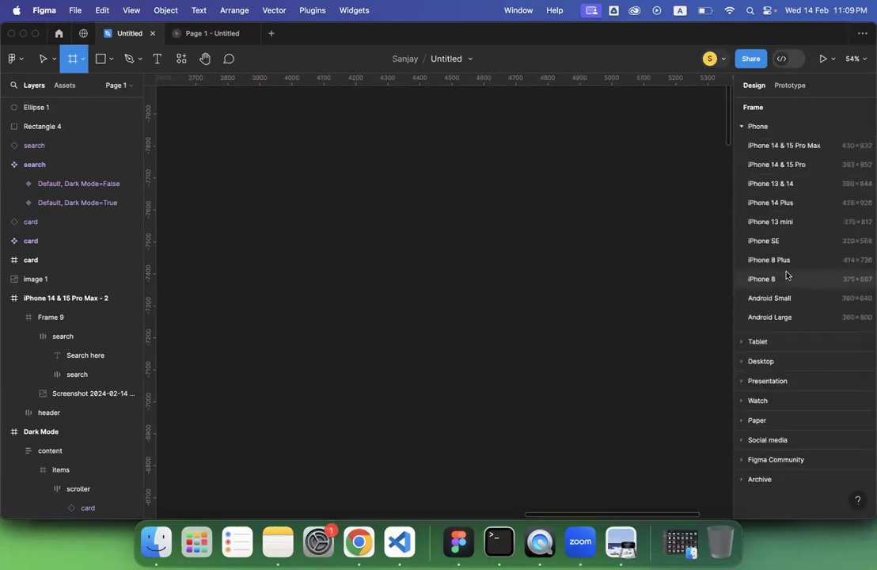
pyautogui.click(773, 166)
# Rename the new phone frame "Mobile" and move it up and to the left, leaving room for frames beside it.
pyautogui.doubleClick(419, 155)
pyautogui.write('M')
pyautogui.write('ov')
pyautogui.press('BackSpace')
pyautogui.write('c')
pyautogui.write('bile')
pyautogui.press('Return')
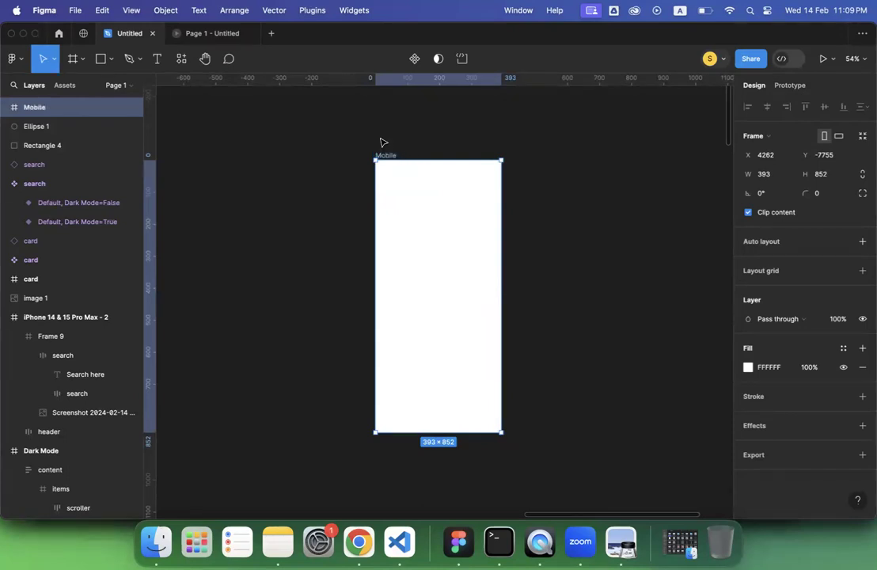
pyautogui.click(381, 142)
pyautogui.moveTo(385, 155); pyautogui.dragTo(202, 122)
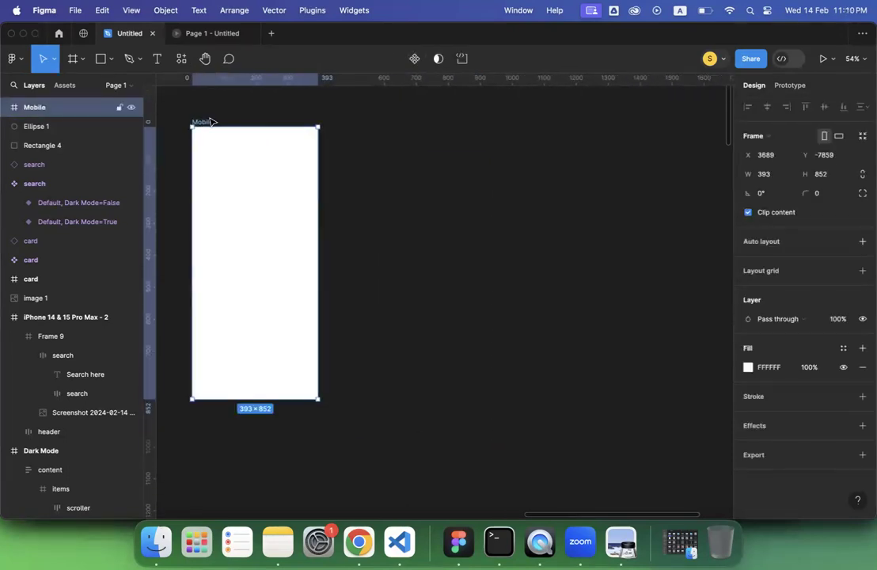
pyautogui.click(356, 119)
# Add a tablet frame with the iPad mini 8.3 preset and align its top edge with the Mobile frame, leaving a small gap.
pyautogui.click(70, 63)
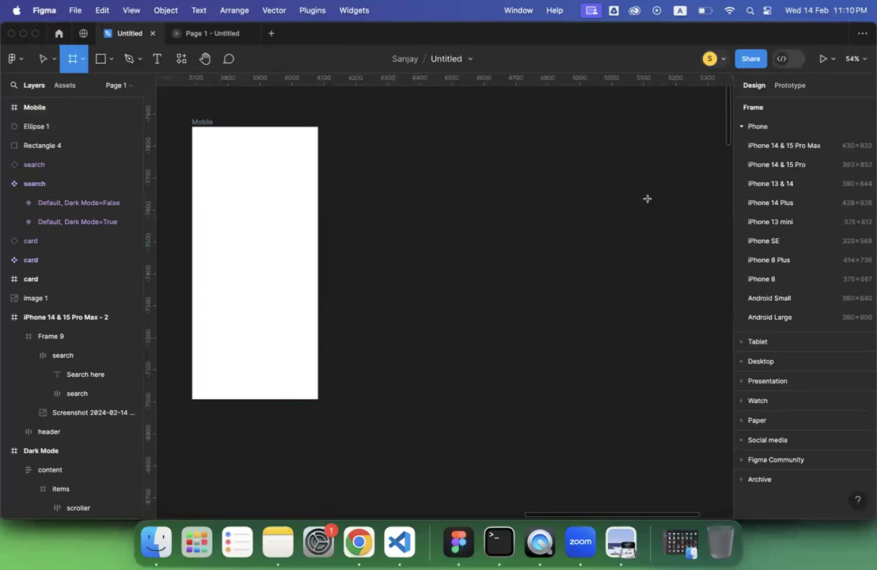
pyautogui.click(753, 127)
pyautogui.click(758, 146)
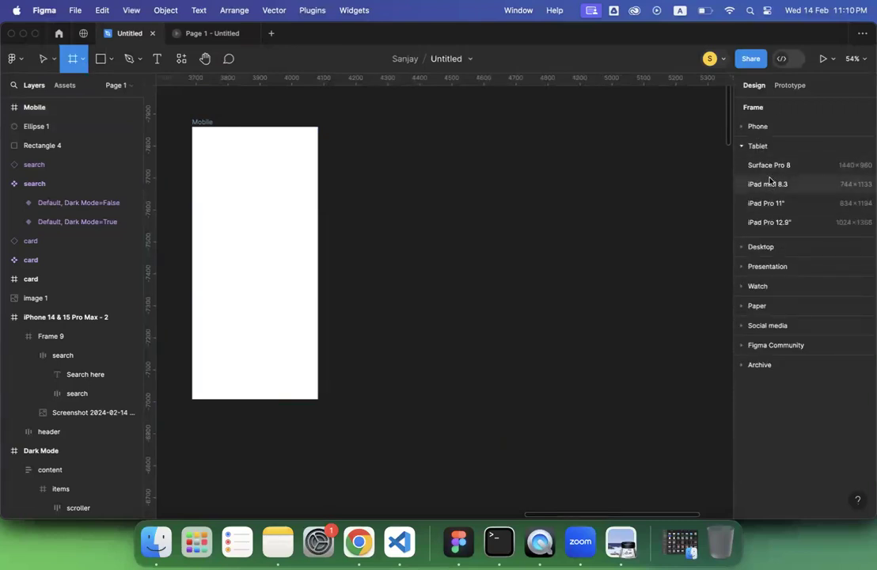
pyautogui.click(769, 183)
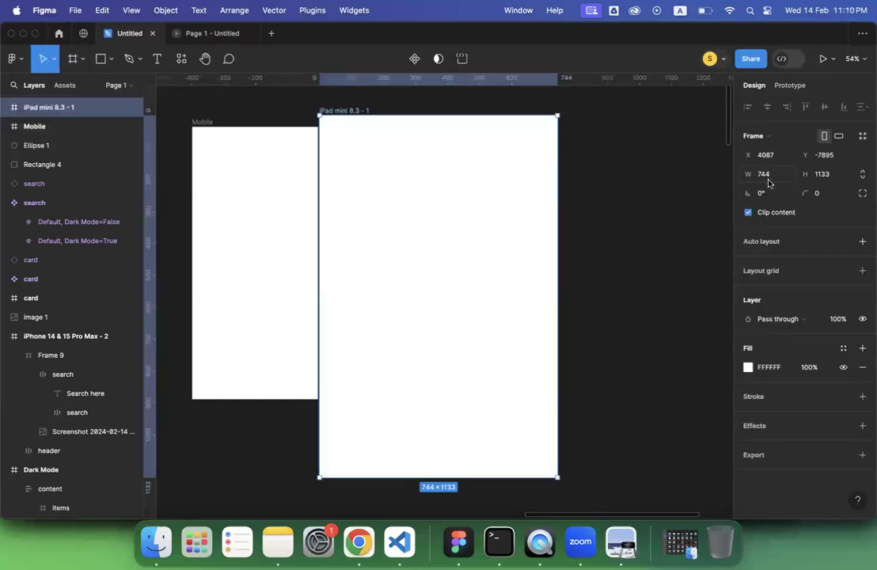
pyautogui.moveTo(352, 118); pyautogui.dragTo(363, 123)
# Rename the iPad mini frame "Tab".
pyautogui.doubleClick(361, 122)
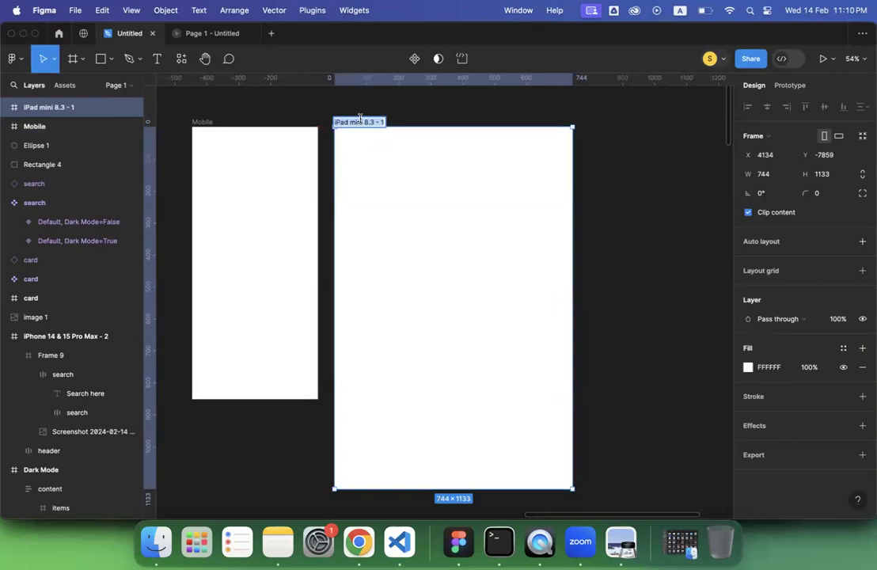
pyautogui.write('Ta')
pyautogui.press('Return')
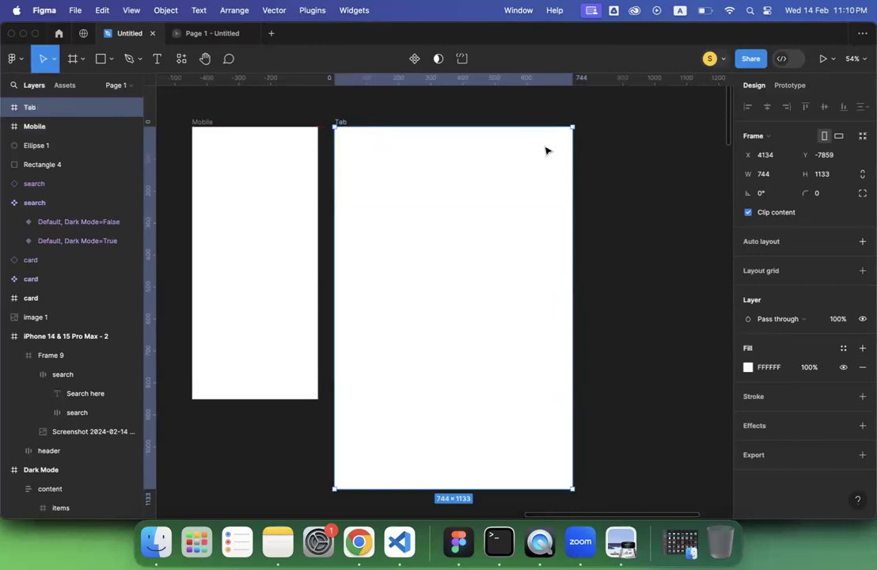
pyautogui.click(629, 174)
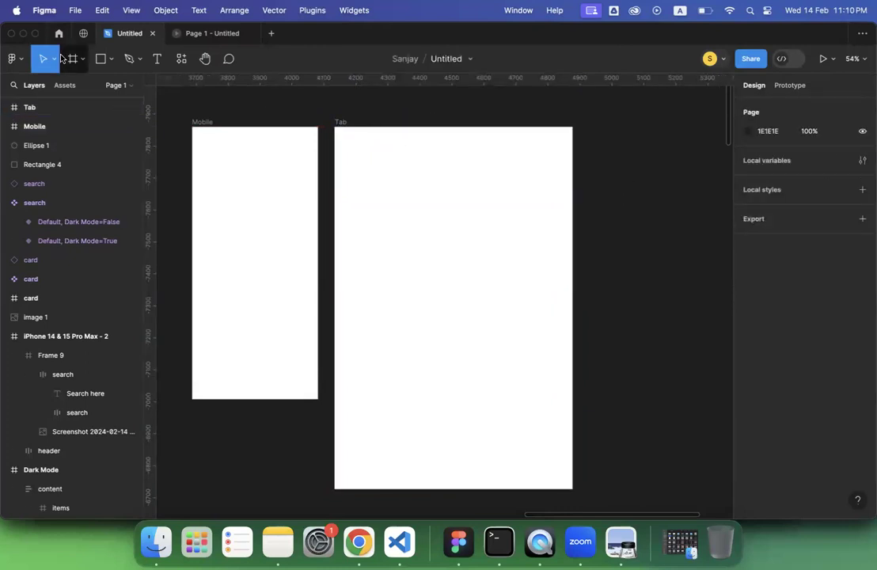
# Add a MacBook Pro 16" frame and top-align it beside the Tab frame with a gap of 52.
pyautogui.press('f')
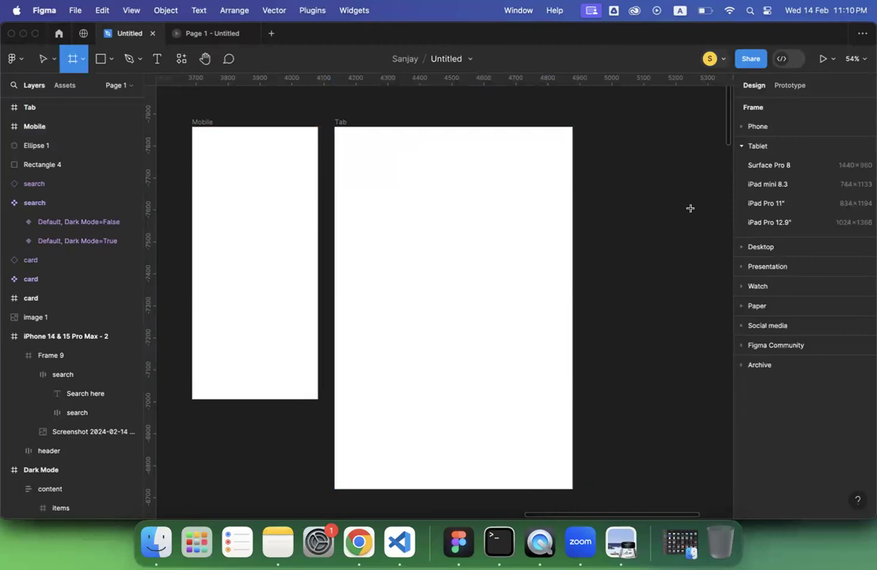
pyautogui.click(742, 249)
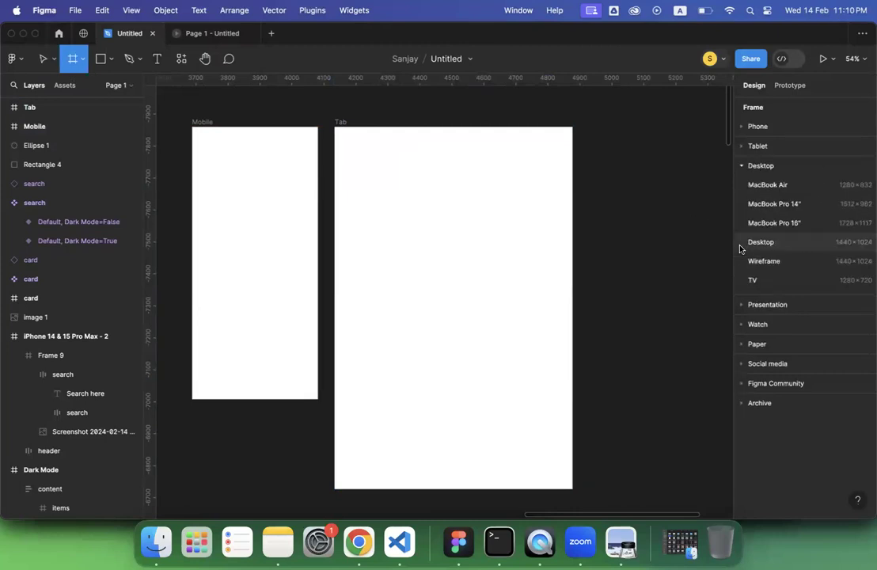
pyautogui.click(780, 224)
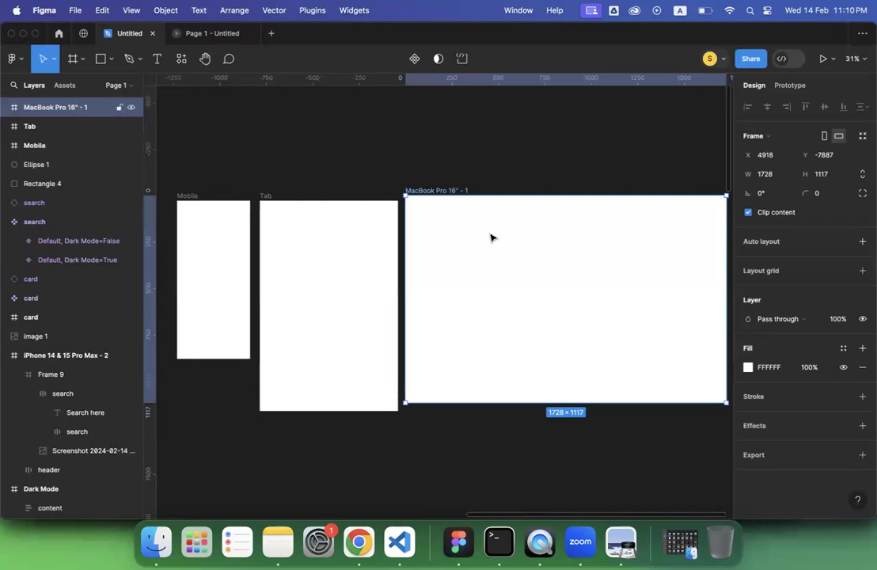
pyautogui.moveTo(433, 191); pyautogui.dragTo(434, 196)
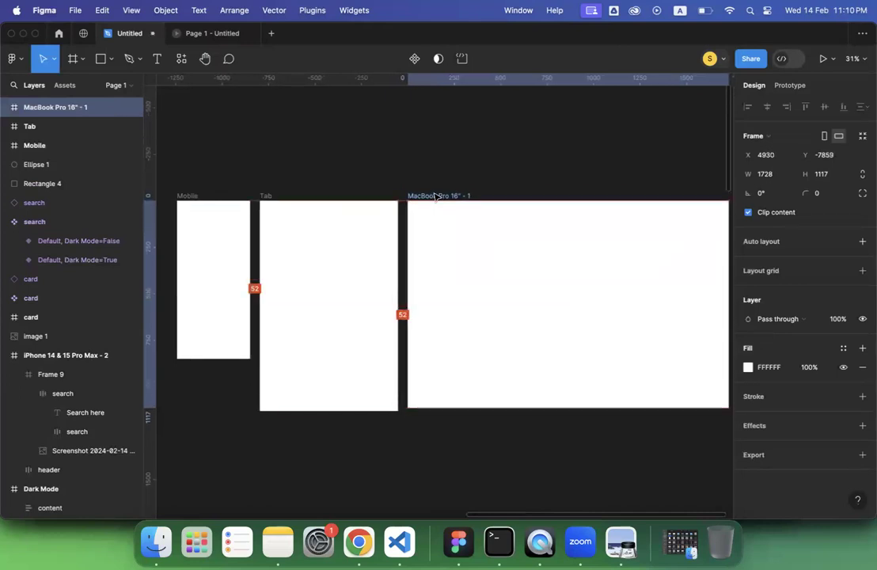
# Rename the MacBook Pro frame "Desktop".
pyautogui.doubleClick(434, 197)
pyautogui.write('Desktop')
pyautogui.press('Return')
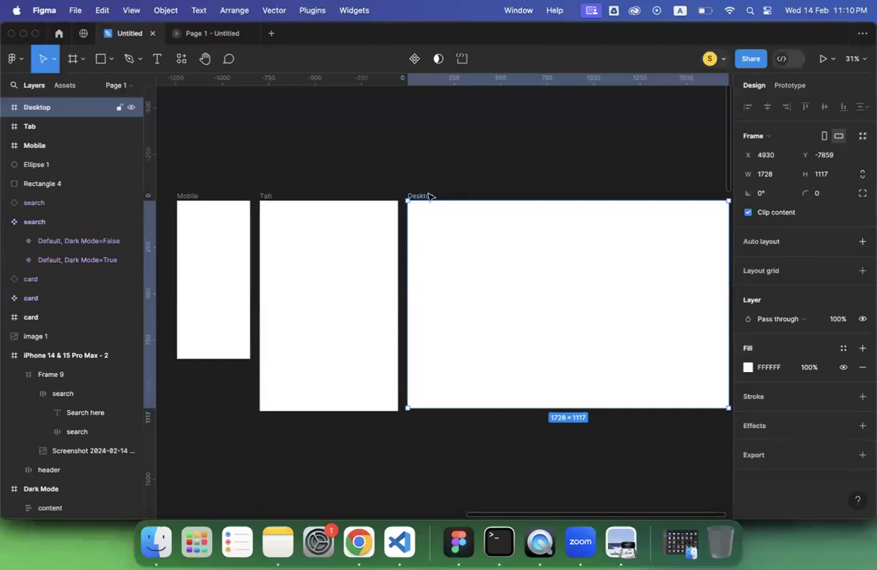
pyautogui.click(386, 163)
# Check the Responsive Grid Layout slide in the lecture PDF and return to the Figma design file.
pyautogui.hscroll(-3, 386, 163)
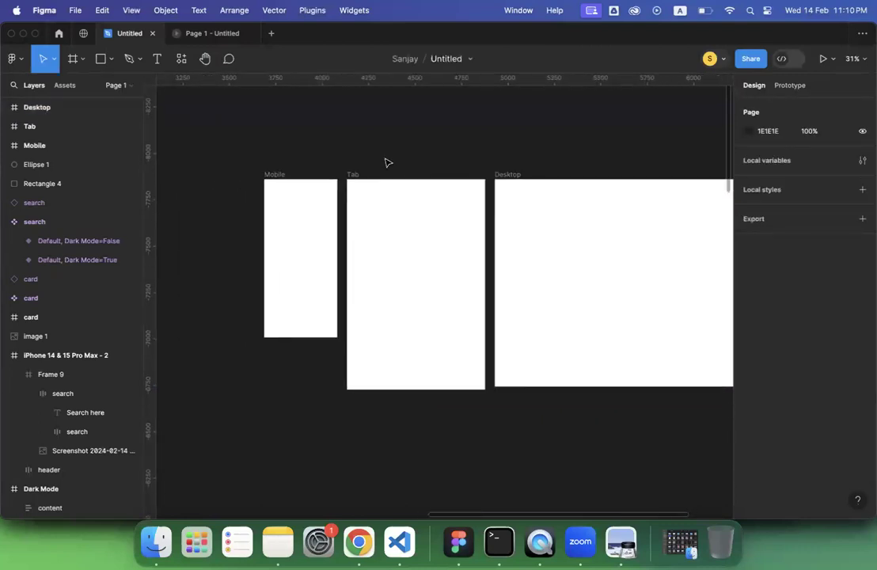
pyautogui.hscroll(2, 386, 163)
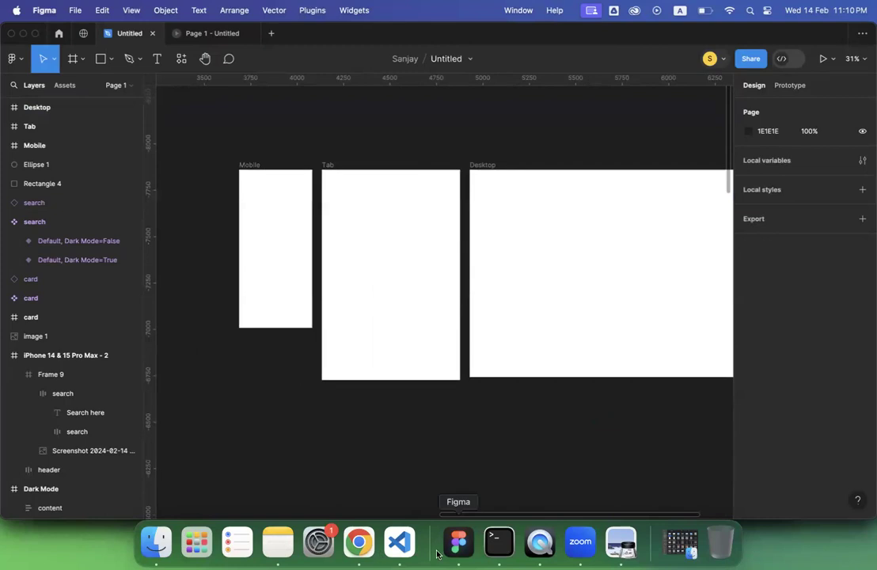
pyautogui.click(623, 547)
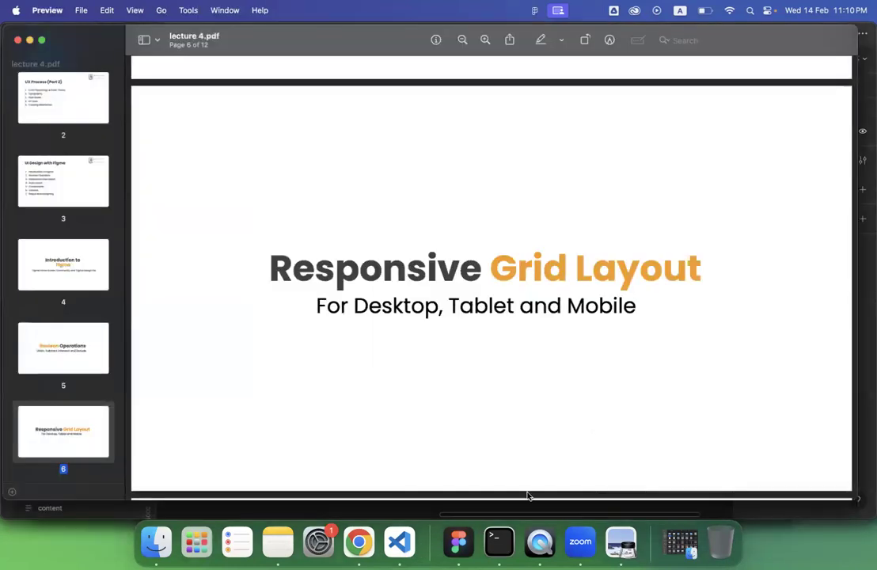
pyautogui.click(459, 543)
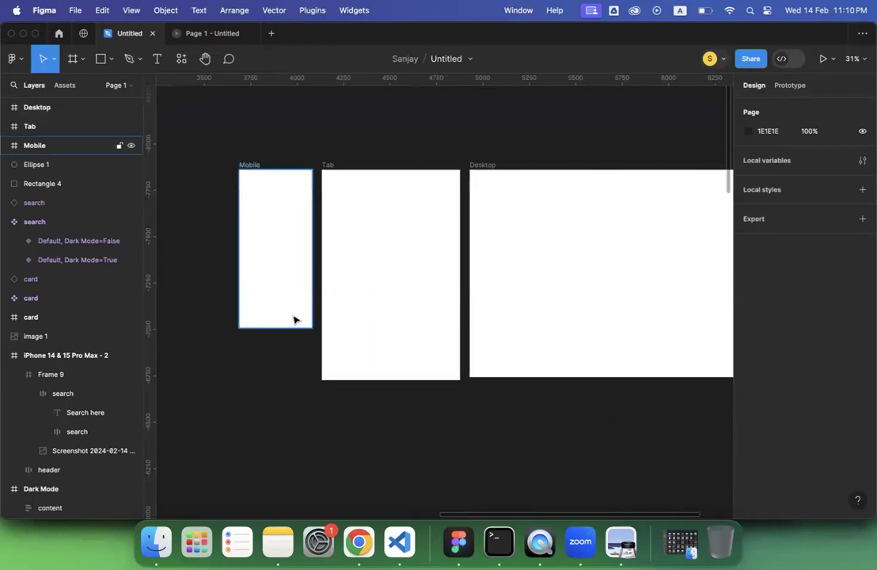
# Add a layout grid to the Mobile frame.
pyautogui.scroll(3, 190, 255)
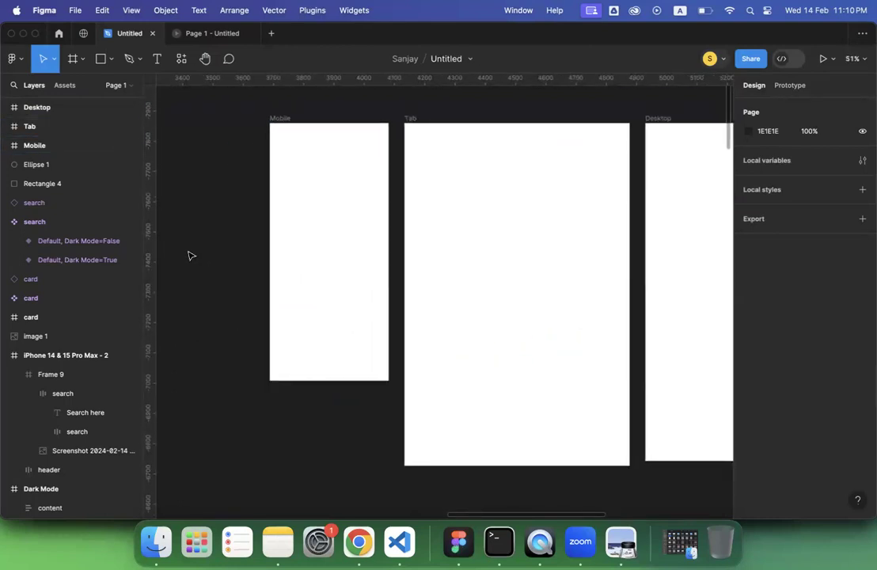
pyautogui.scroll(2, 190, 255)
pyautogui.click(269, 162)
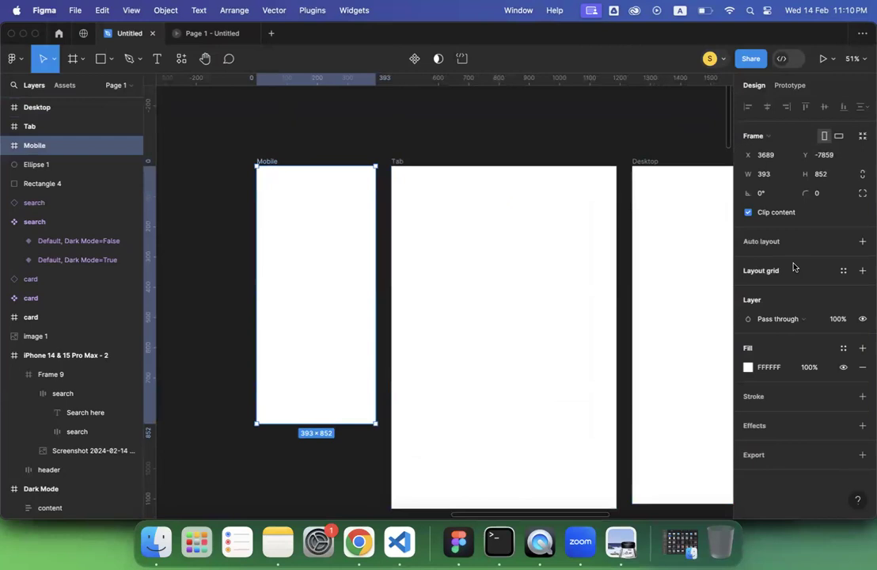
pyautogui.click(862, 270)
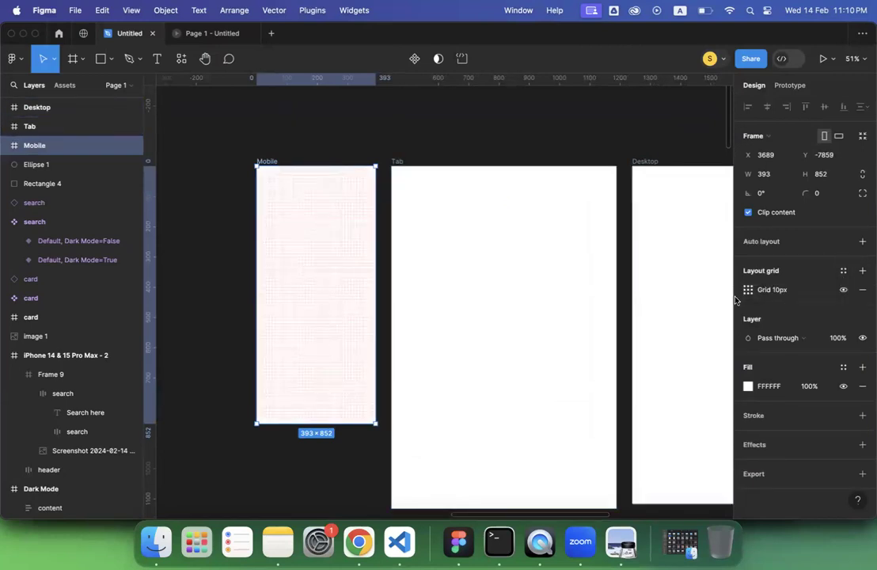
pyautogui.scroll(5, 335, 256)
pyautogui.scroll(2, 335, 259)
pyautogui.hscroll(-1, 335, 259)
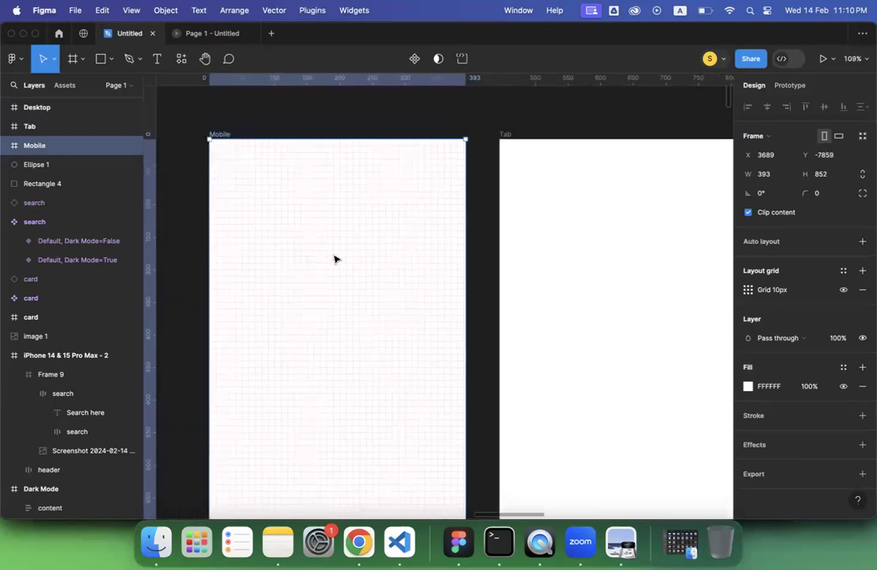
# Change the Mobile frame's layout grid to Columns with a count of 4.
pyautogui.click(749, 292)
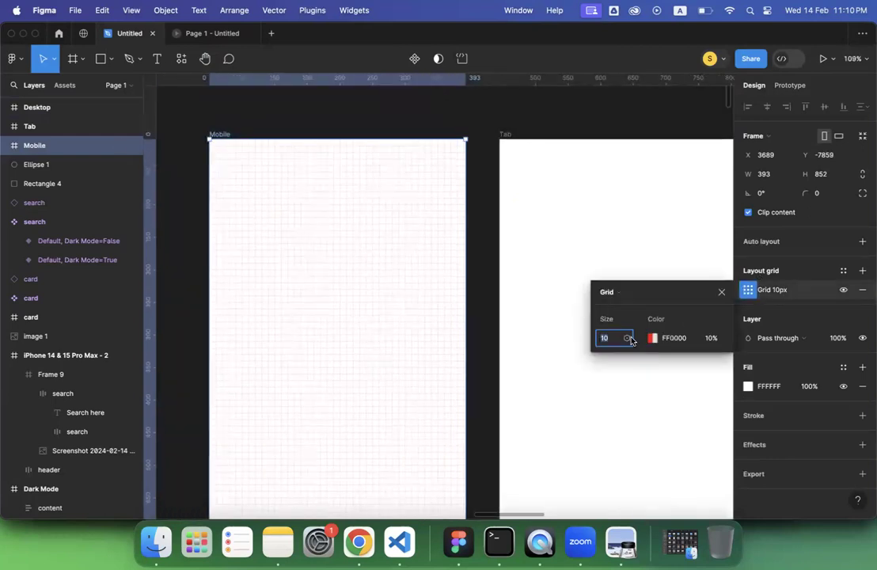
pyautogui.click(611, 292)
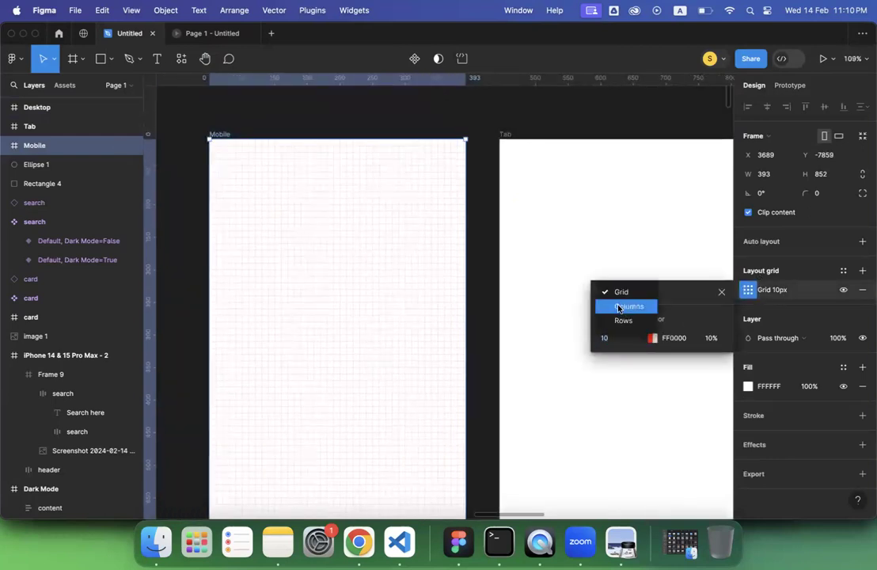
pyautogui.click(620, 308)
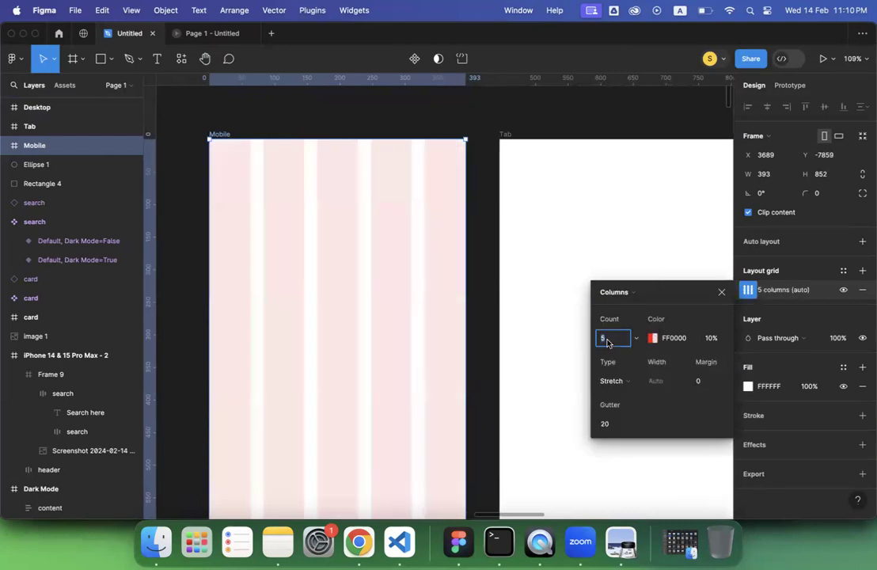
pyautogui.press('Return')
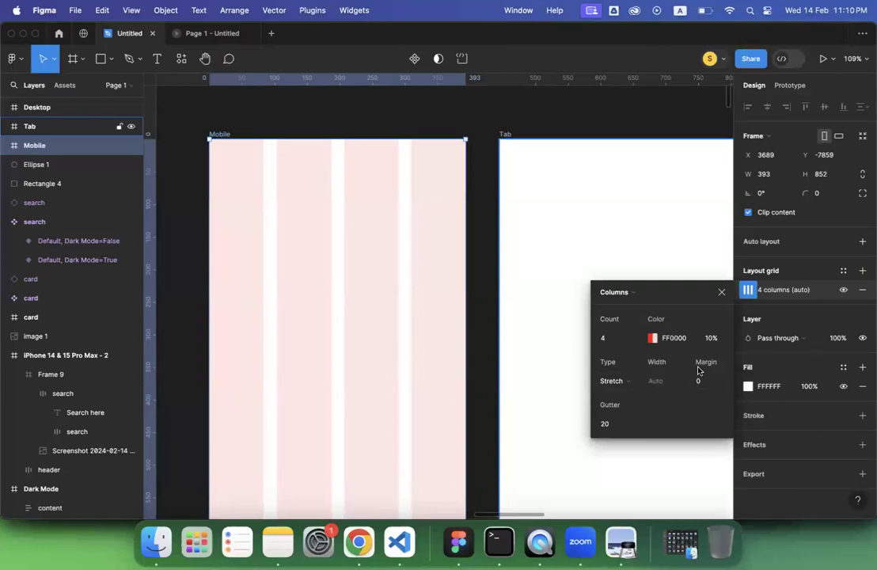
# Try the Center type for the Mobile frame's column grid and switch it back to Stretch.
pyautogui.click(699, 381)
pyautogui.click(607, 424)
pyautogui.click(660, 383)
pyautogui.click(629, 383)
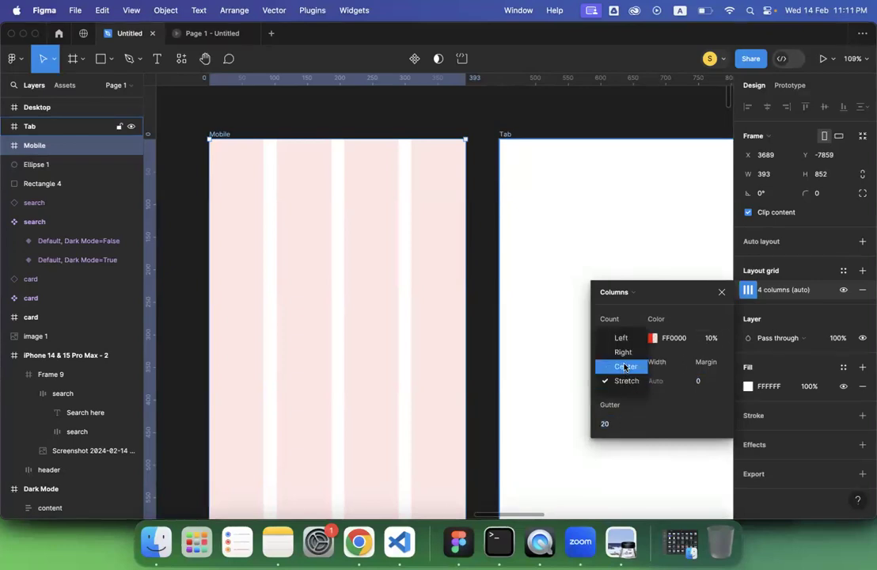
pyautogui.click(625, 367)
pyautogui.click(624, 381)
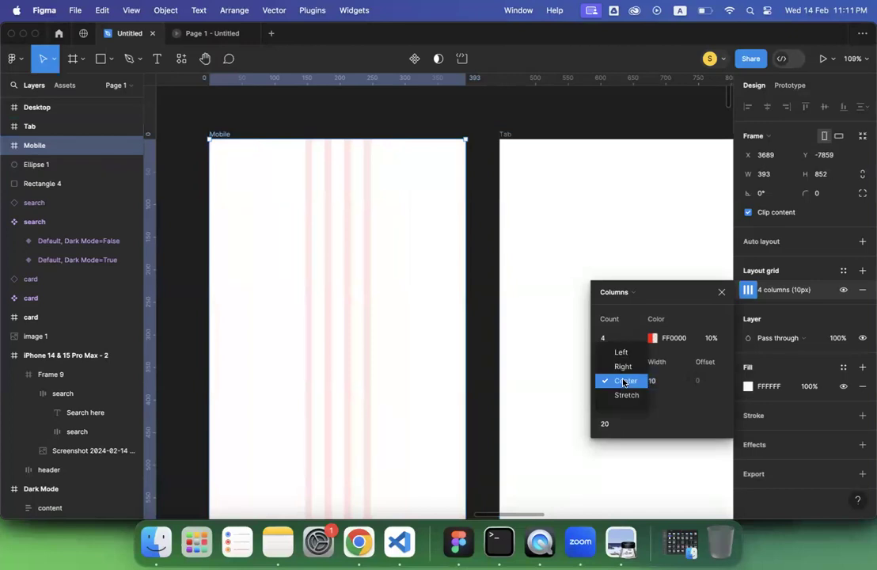
pyautogui.click(621, 398)
# Set the margin of the Mobile frame's column grid to 20.
pyautogui.click(706, 383)
pyautogui.write('20')
pyautogui.press('Return')
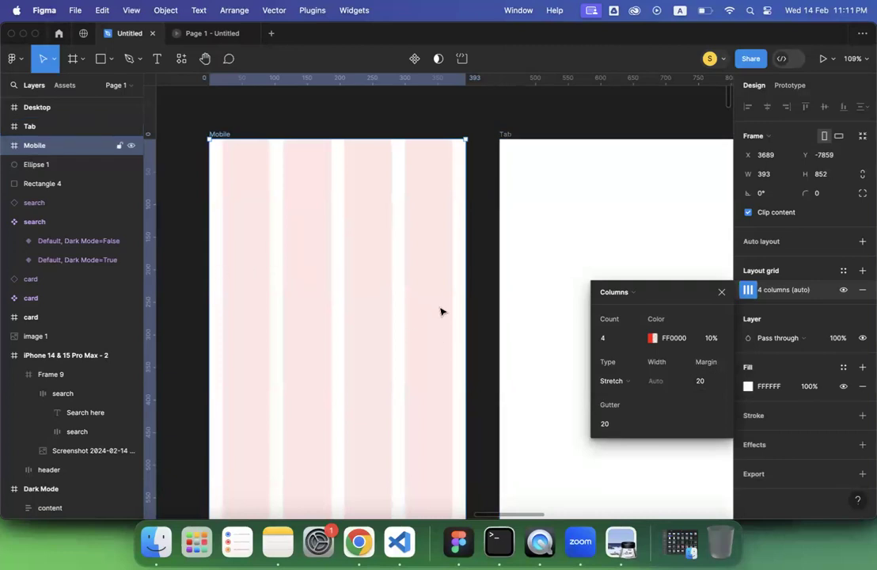
# Add a layout grid to the Tab frame.
pyautogui.click(496, 309)
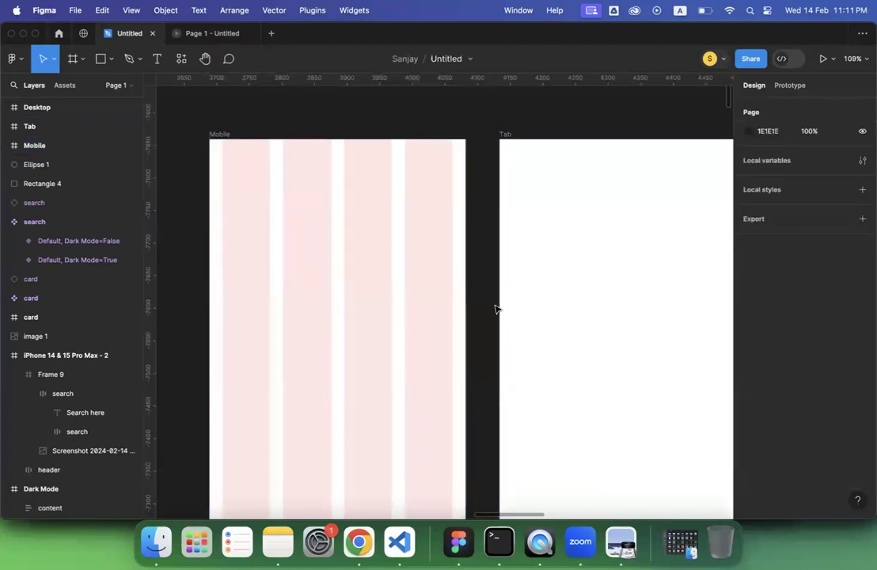
pyautogui.scroll(-5, 496, 309)
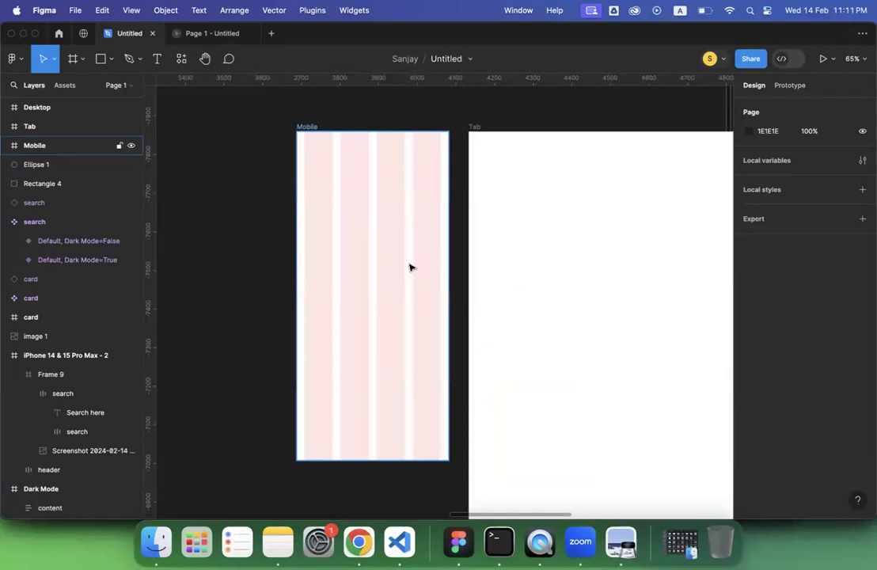
pyautogui.hscroll(5, 463, 212)
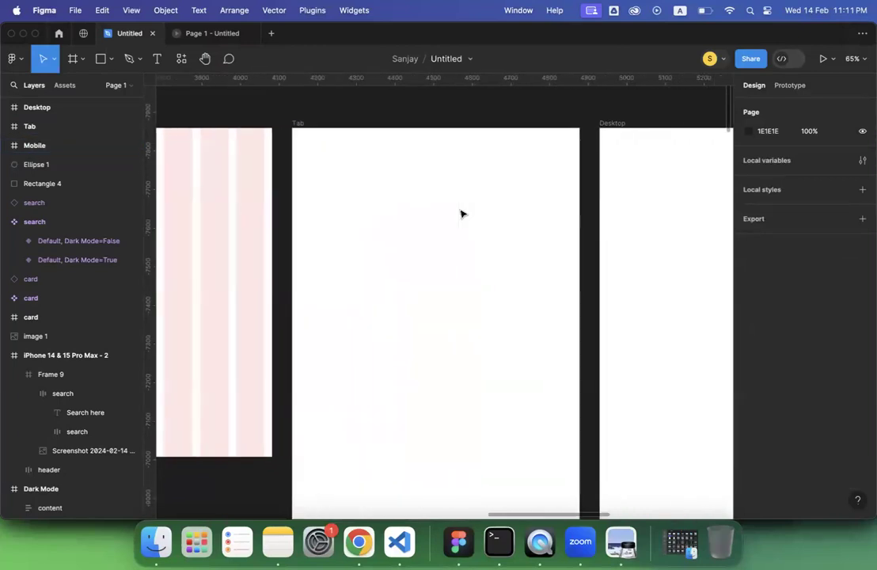
pyautogui.click(348, 130)
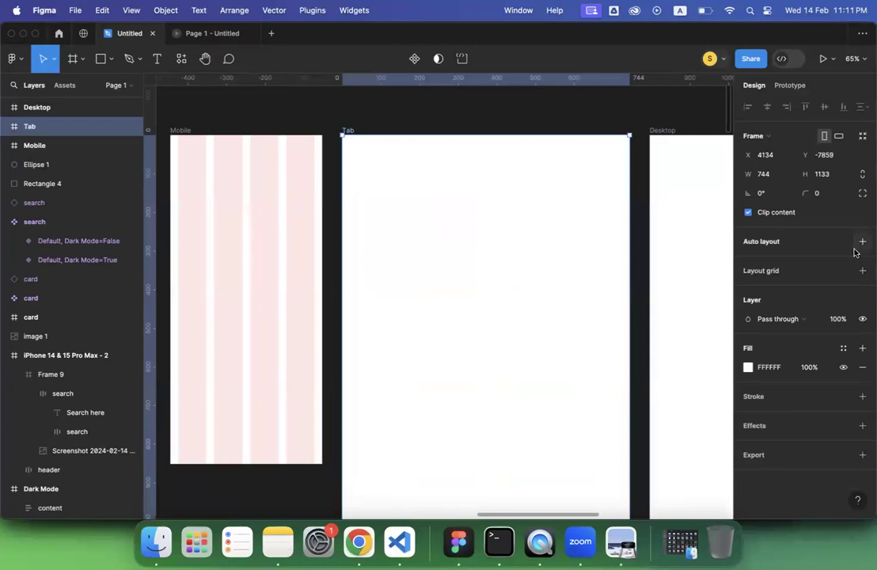
pyautogui.click(862, 271)
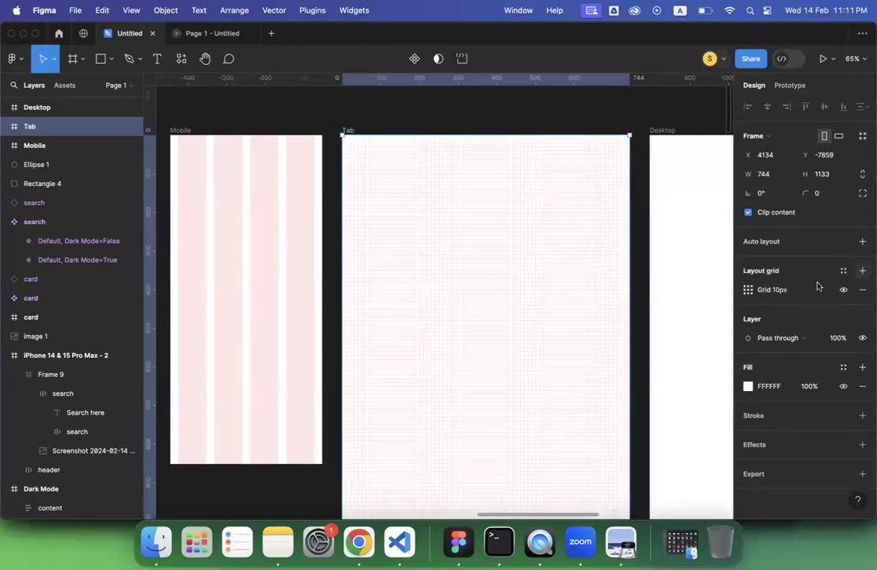
# Change the Tab frame's layout grid to Columns with a count of 6.
pyautogui.click(748, 290)
pyautogui.click(616, 293)
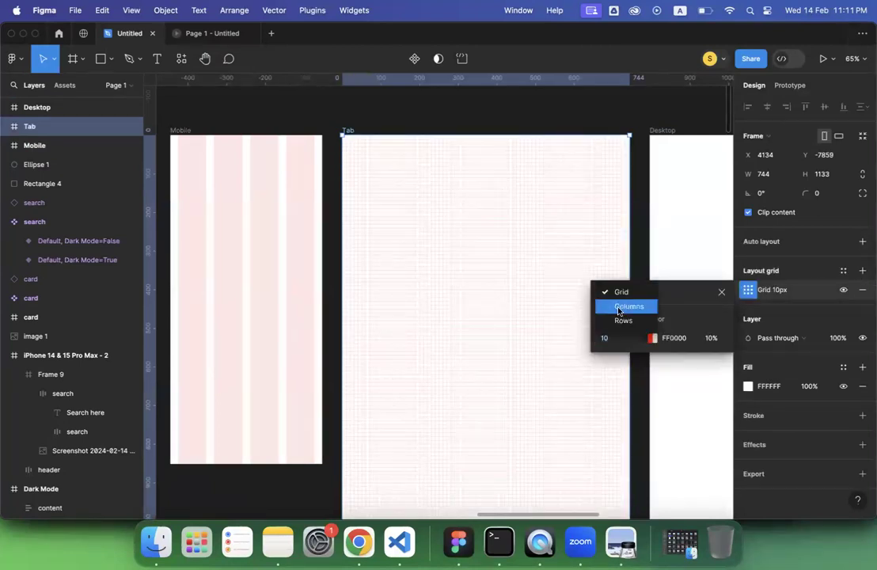
pyautogui.click(618, 308)
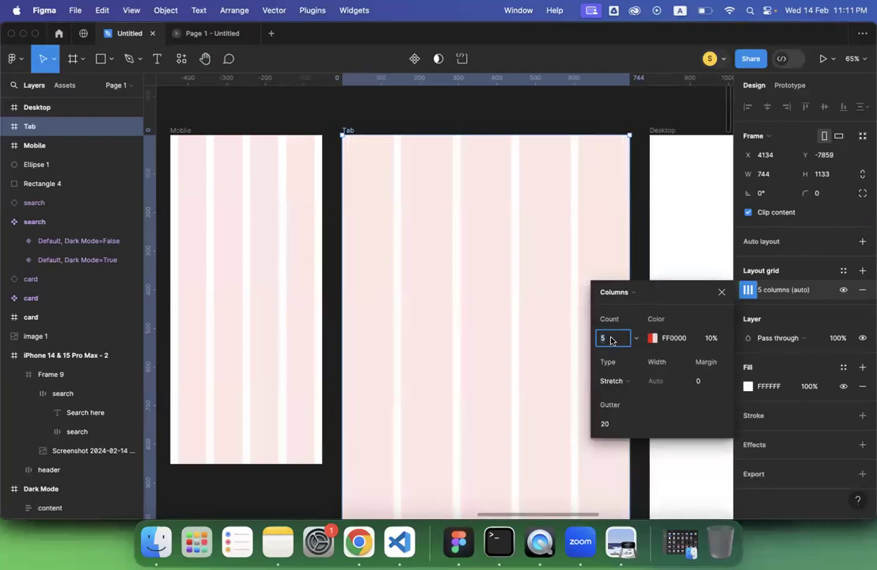
pyautogui.write('6')
pyautogui.press('Return')
# Set the margin of the Tab frame's column grid to 20 and deselect the frame.
pyautogui.click(711, 382)
pyautogui.write('10')
pyautogui.press('Return')
pyautogui.click(711, 382)
pyautogui.write('20')
pyautogui.press('Return')
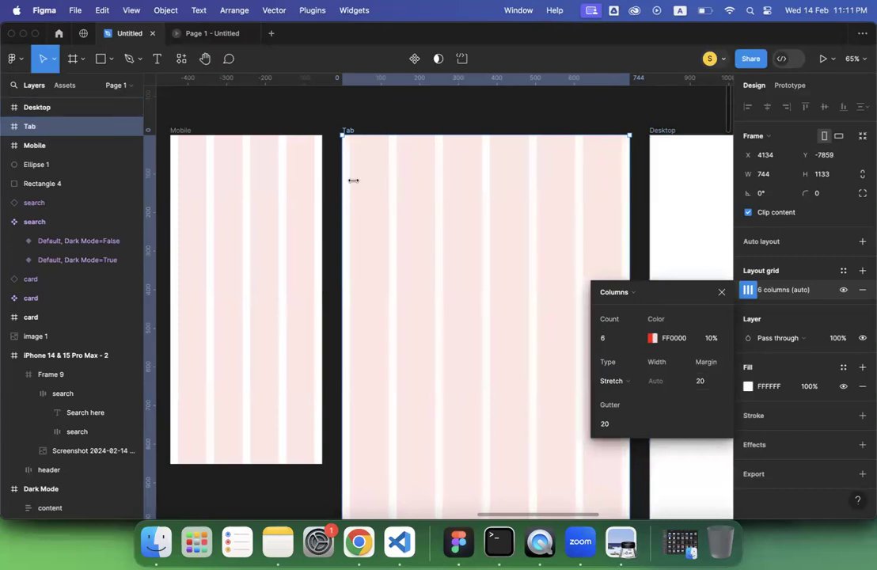
pyautogui.click(316, 120)
# Add a layout grid to the Desktop frame.
pyautogui.hscroll(5, 414, 157)
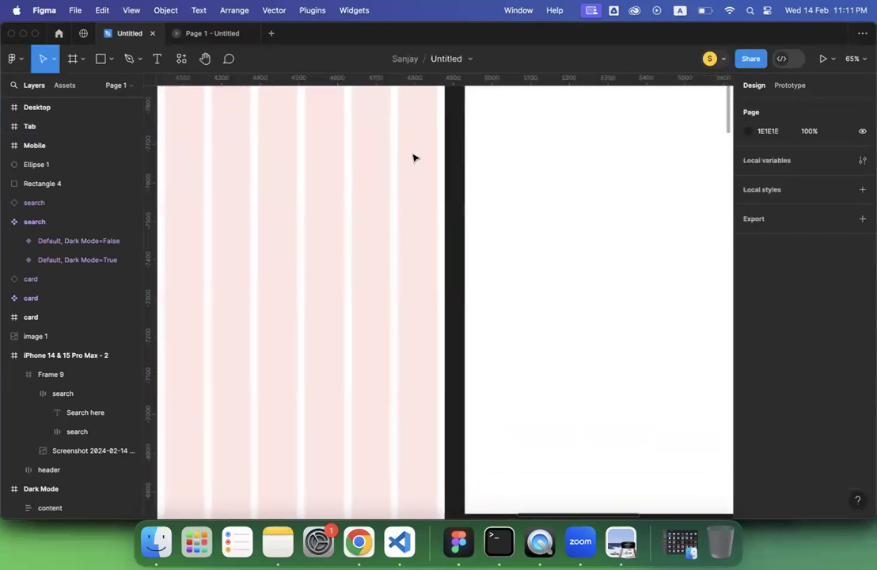
pyautogui.scroll(3, 413, 157)
pyautogui.click(465, 142)
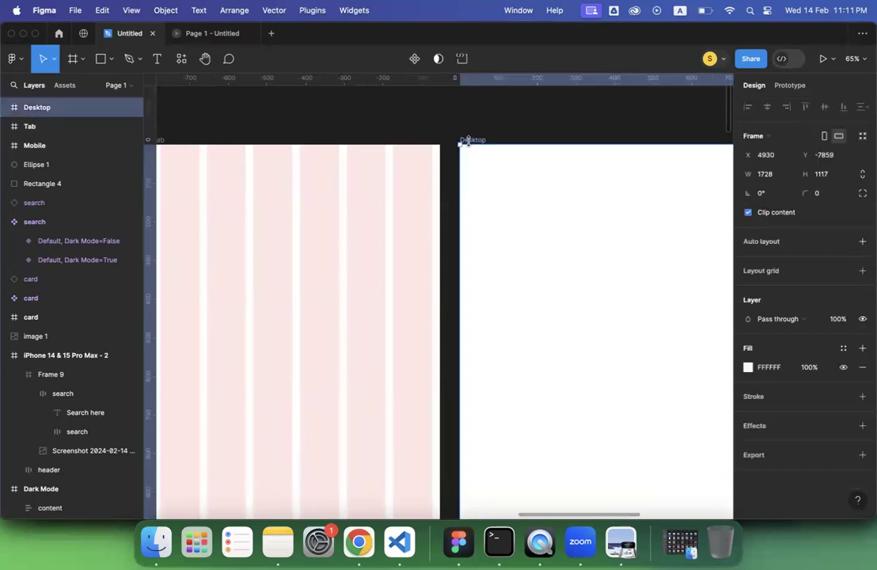
pyautogui.hscroll(5, 467, 141)
pyautogui.hscroll(2, 469, 141)
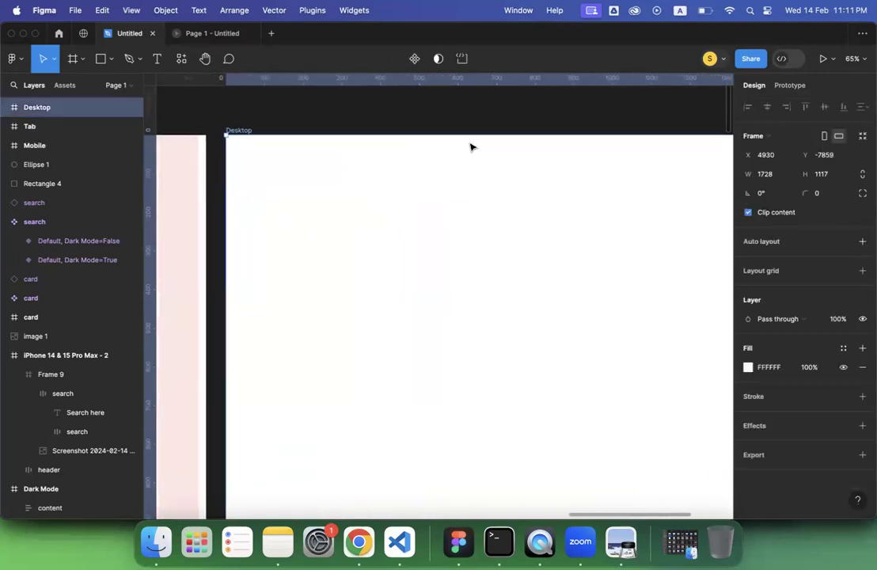
pyautogui.click(861, 272)
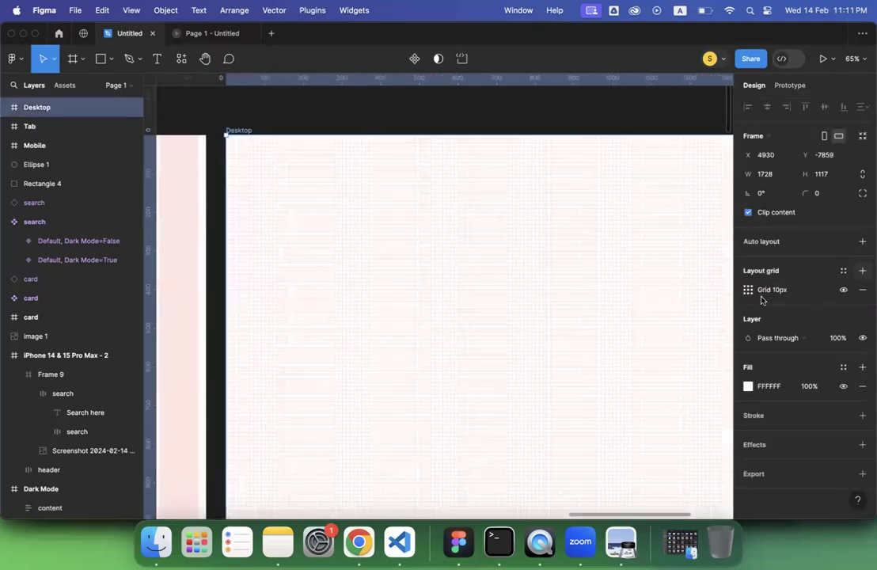
# Change the Desktop frame's layout grid to Columns with a count of 12.
pyautogui.click(748, 290)
pyautogui.click(620, 294)
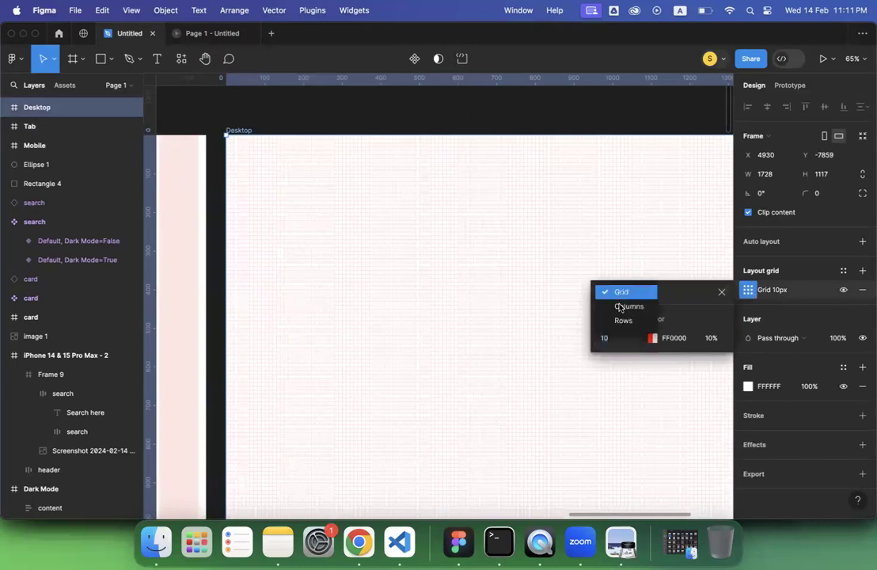
pyautogui.click(622, 306)
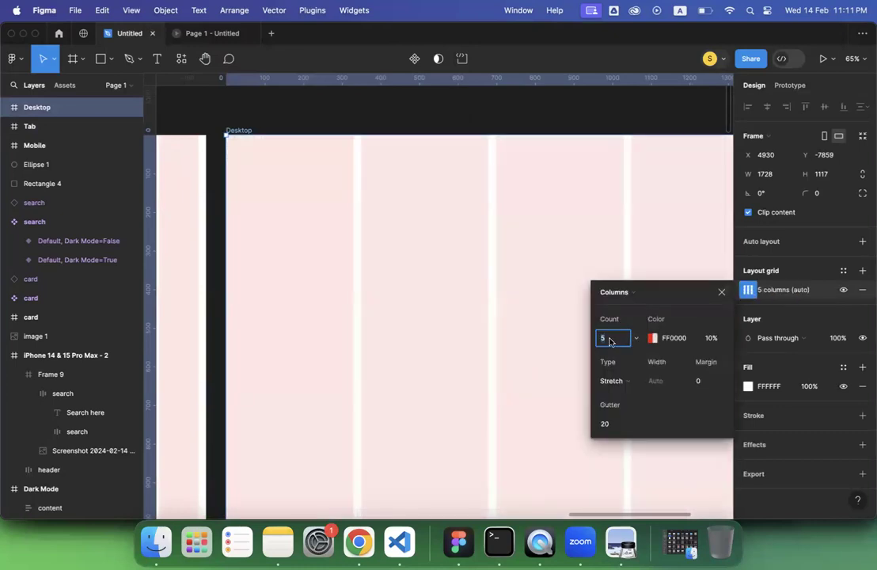
pyautogui.press('F2')
pyautogui.press('F2')
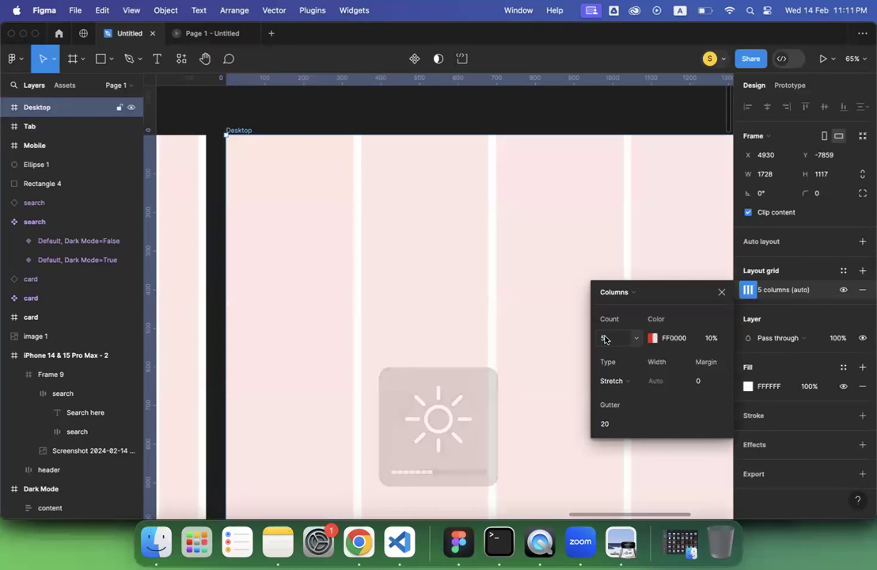
pyautogui.click(604, 340)
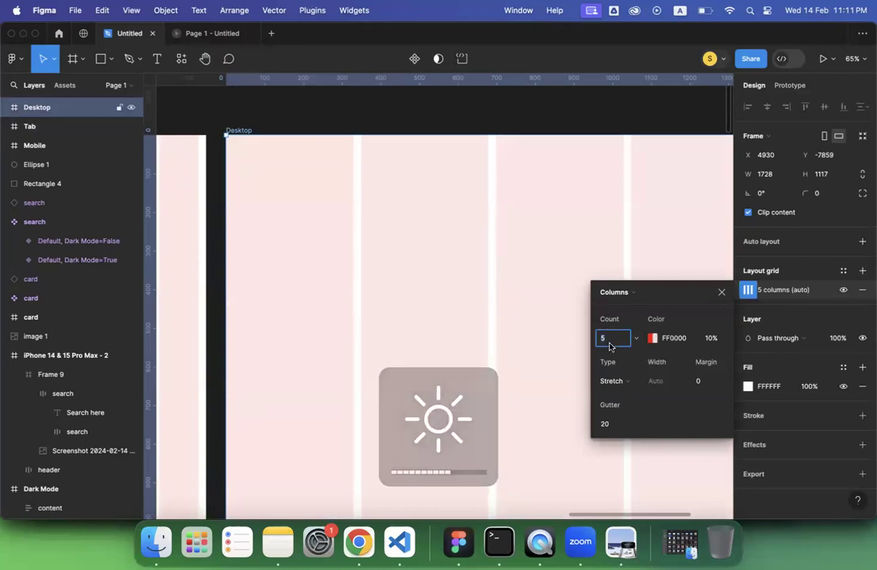
pyautogui.write('12')
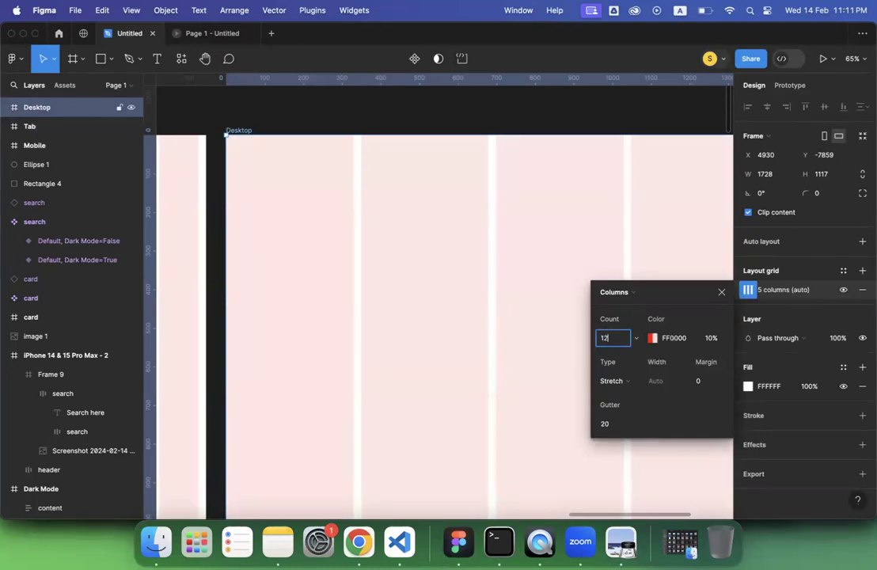
# Set the margin of the Desktop frame's column grid to 20 and deselect the frame.
pyautogui.click(704, 384)
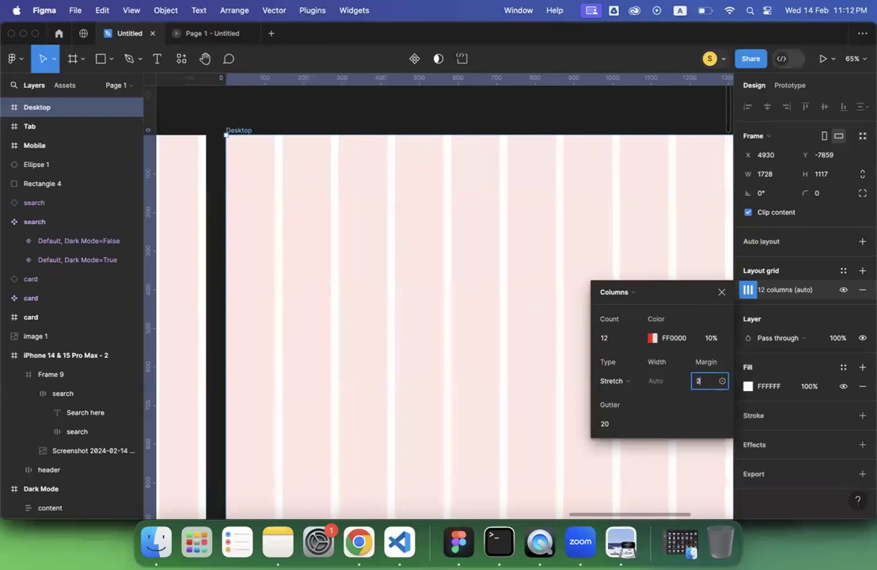
pyautogui.press('Return')
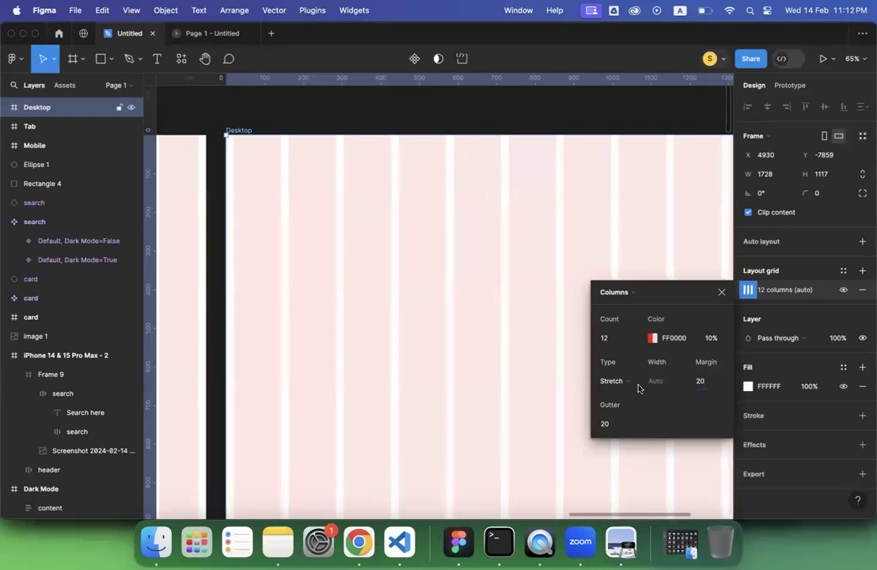
pyautogui.click(356, 131)
# Compare the column grids of the Mobile, Tab and Desktop frames side by side.
pyautogui.scroll(-6, 356, 131)
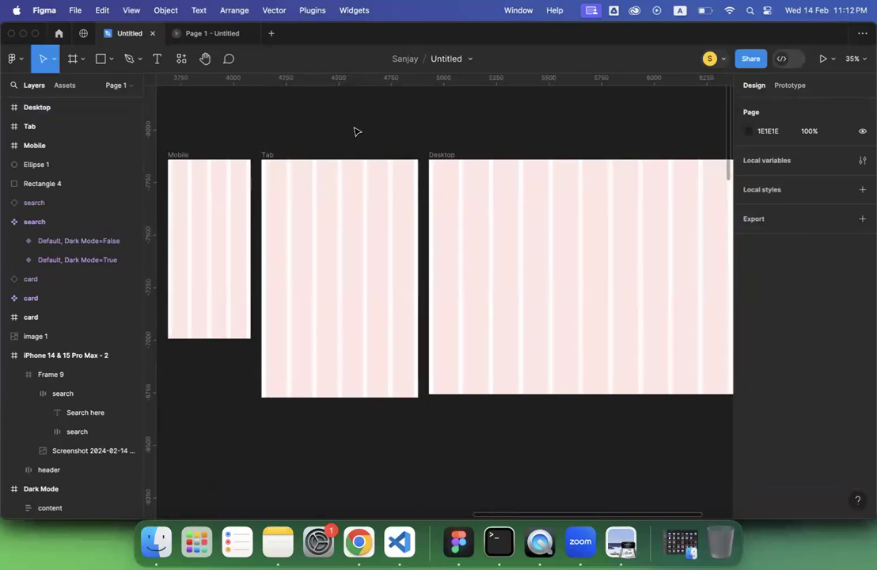
pyautogui.hscroll(-2, 356, 131)
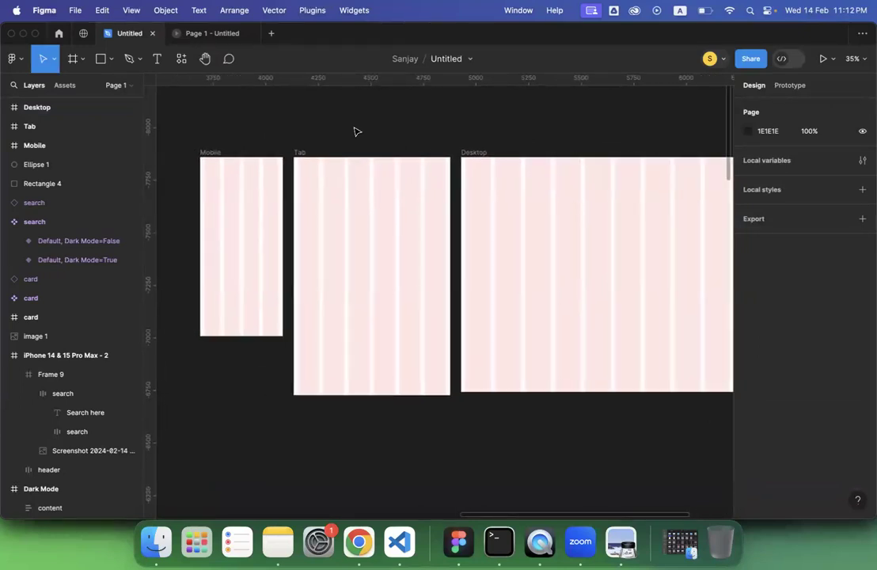
pyautogui.scroll(5, 208, 166)
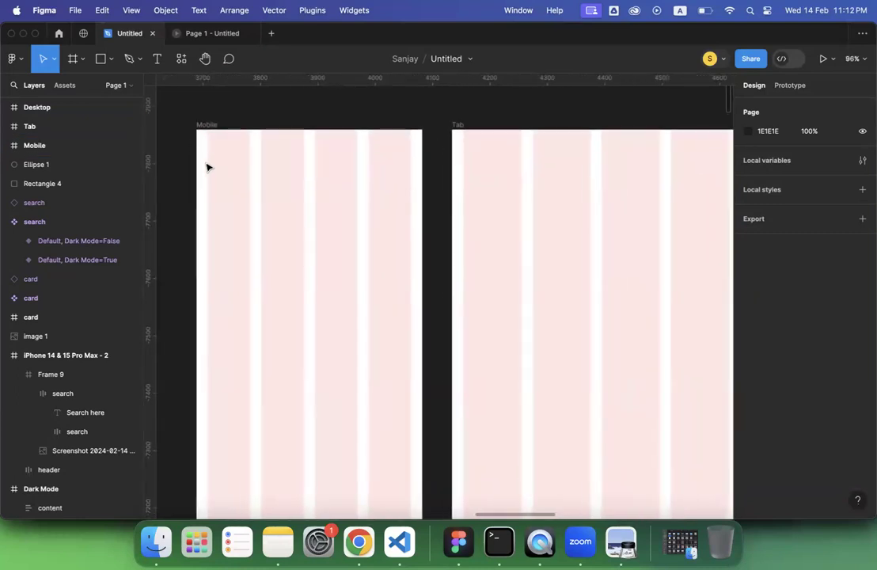
pyautogui.scroll(-2, 209, 167)
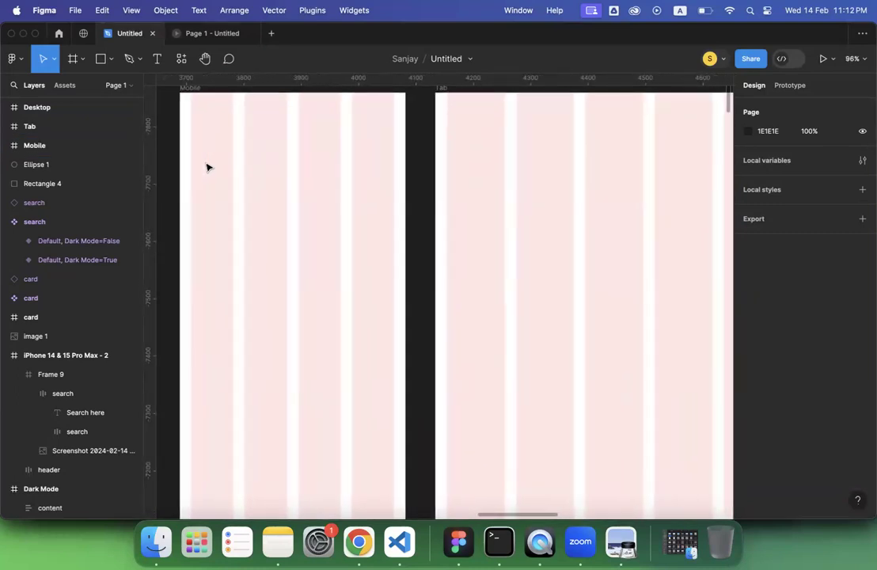
pyautogui.scroll(-3, 208, 166)
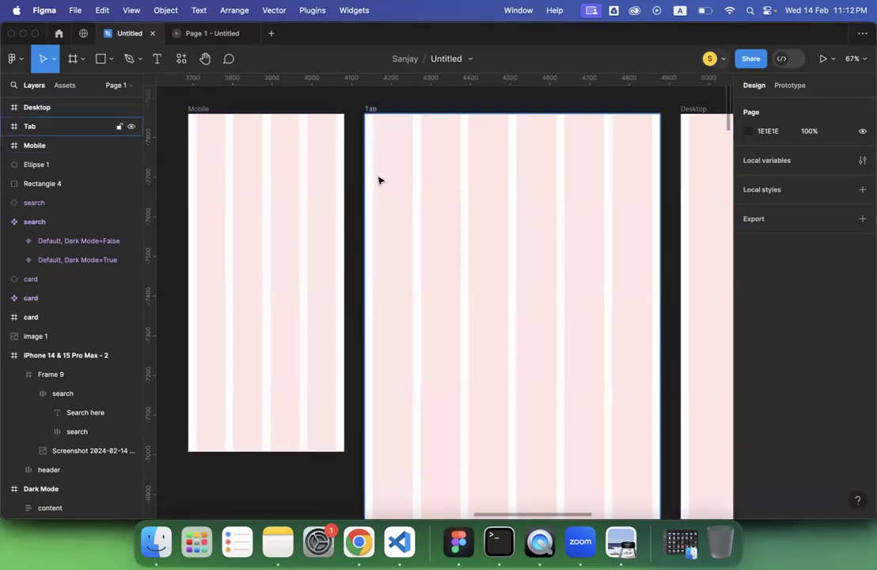
pyautogui.hscroll(5, 378, 180)
pyautogui.scroll(-4, 378, 180)
pyautogui.scroll(-2, 378, 180)
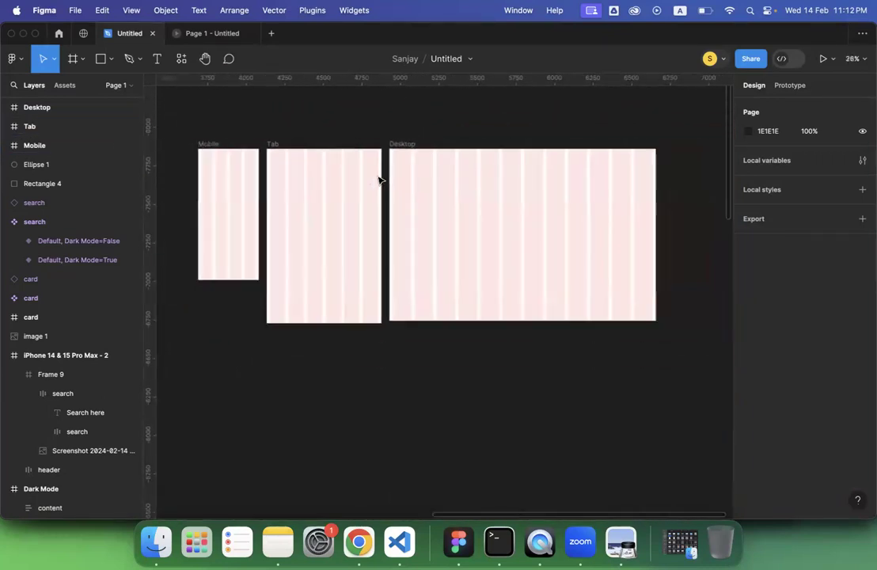
pyautogui.hscroll(-1, 378, 180)
# Switch to Preview to check the Responsive Grid Layout slide in lecture 4.pdf, and return to Figma.
pyautogui.click(622, 542)
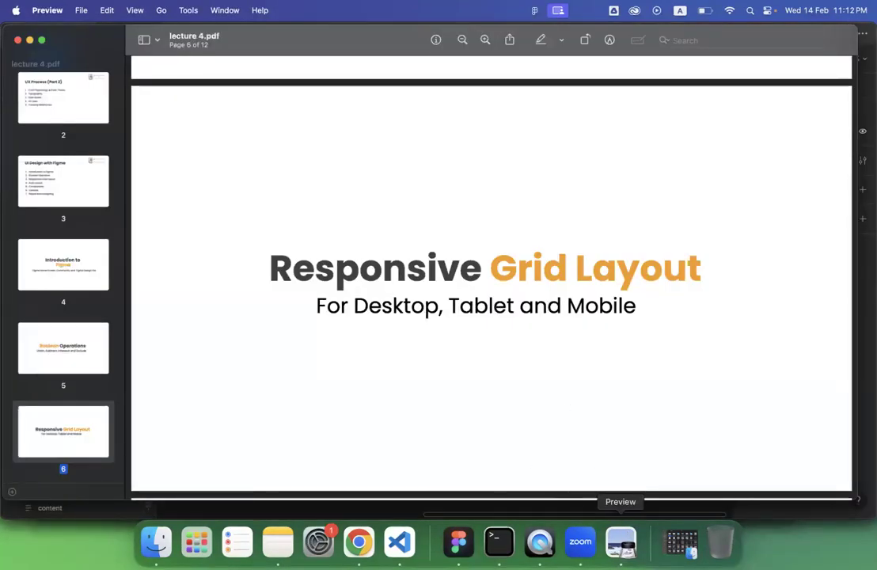
pyautogui.click(458, 542)
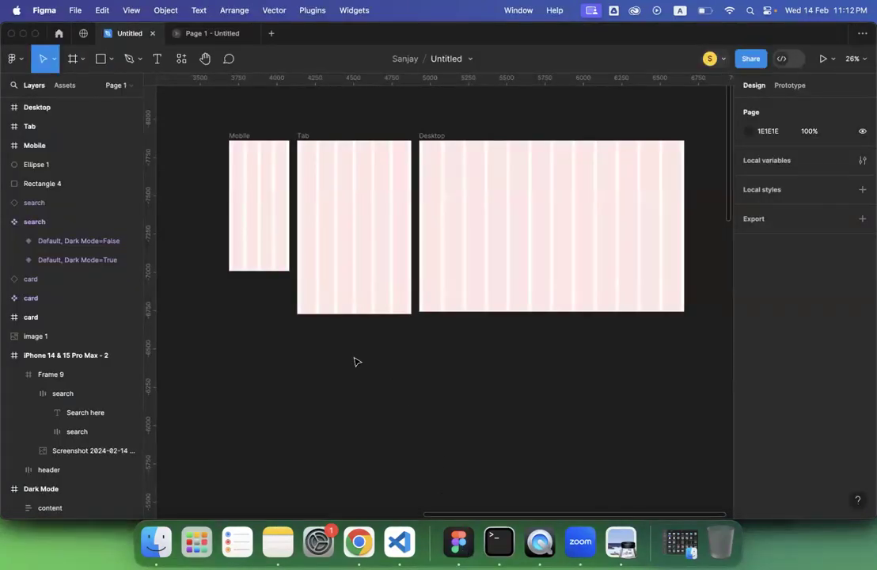
# Examine the Mobile frame's columns and margins up close and in relation to the Tab and Desktop frames.
pyautogui.scroll(5, 255, 306)
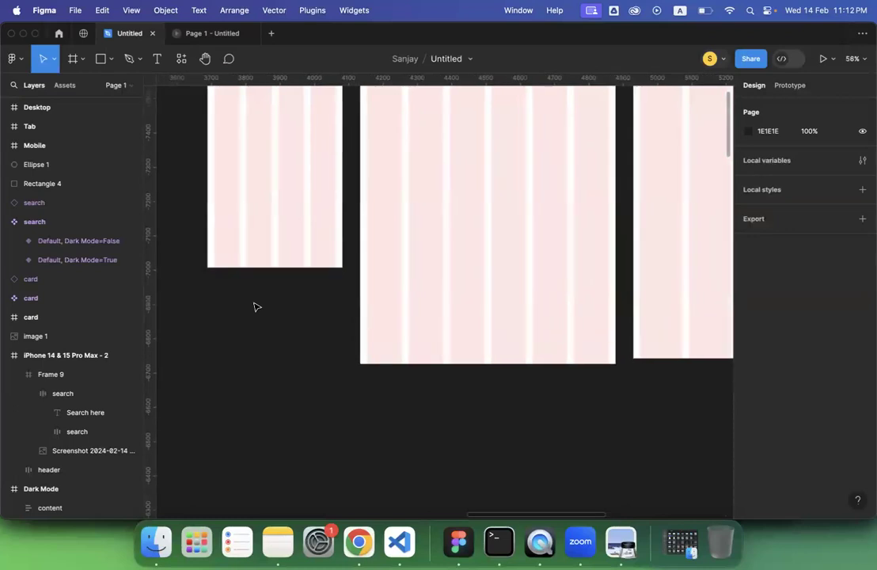
pyautogui.click(223, 183)
pyautogui.click(220, 172)
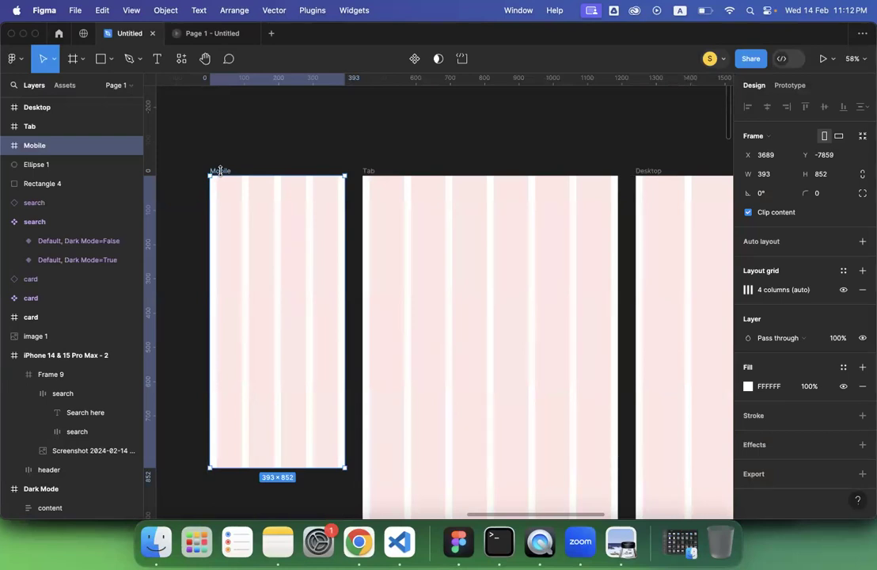
pyautogui.click(255, 155)
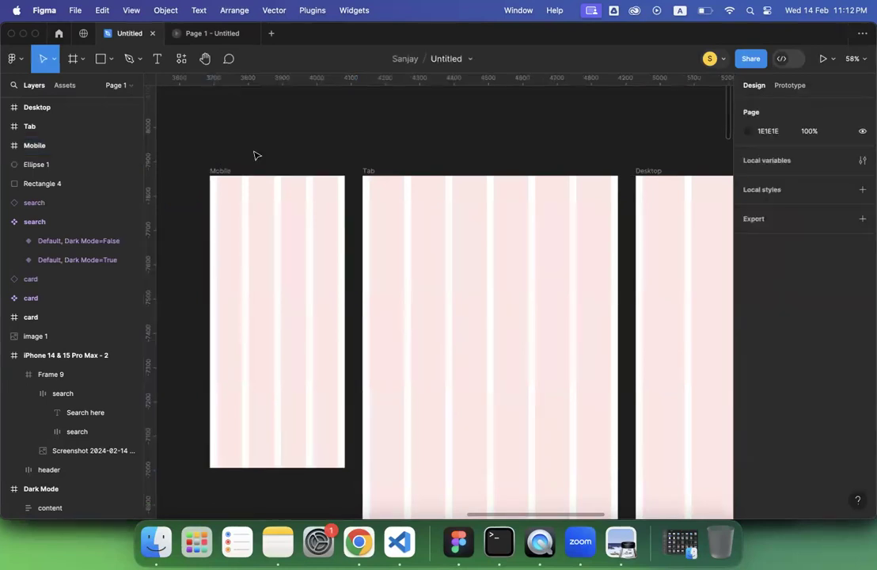
pyautogui.scroll(-5, 255, 155)
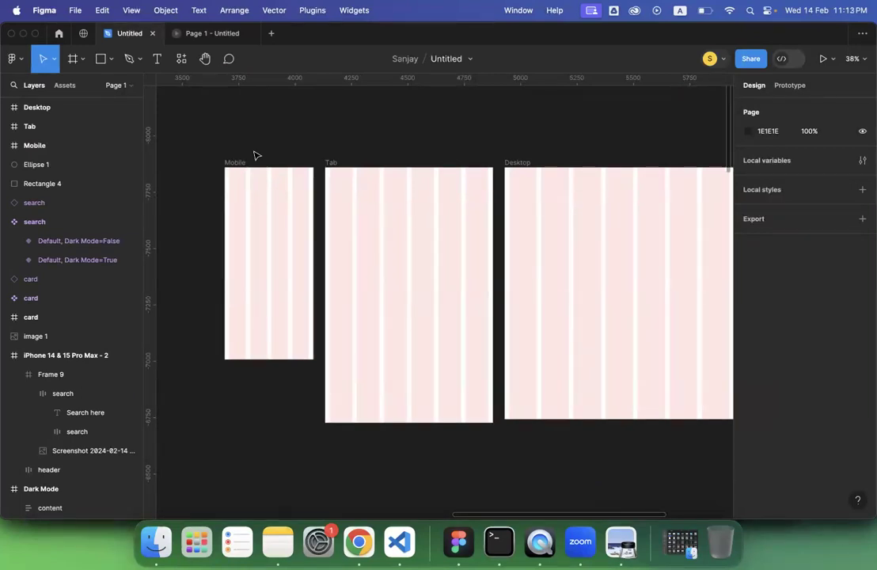
pyautogui.scroll(5, 255, 155)
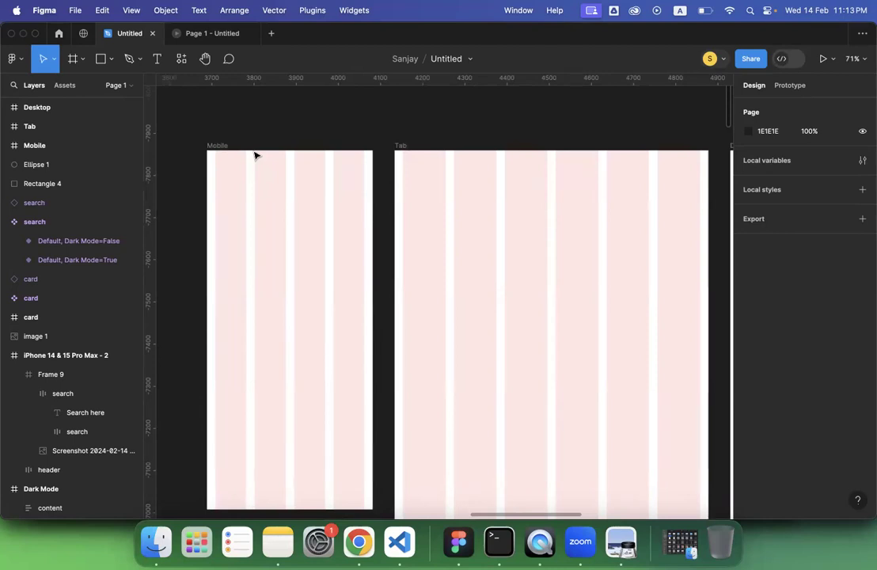
pyautogui.scroll(-5, 254, 153)
pyautogui.click(236, 150)
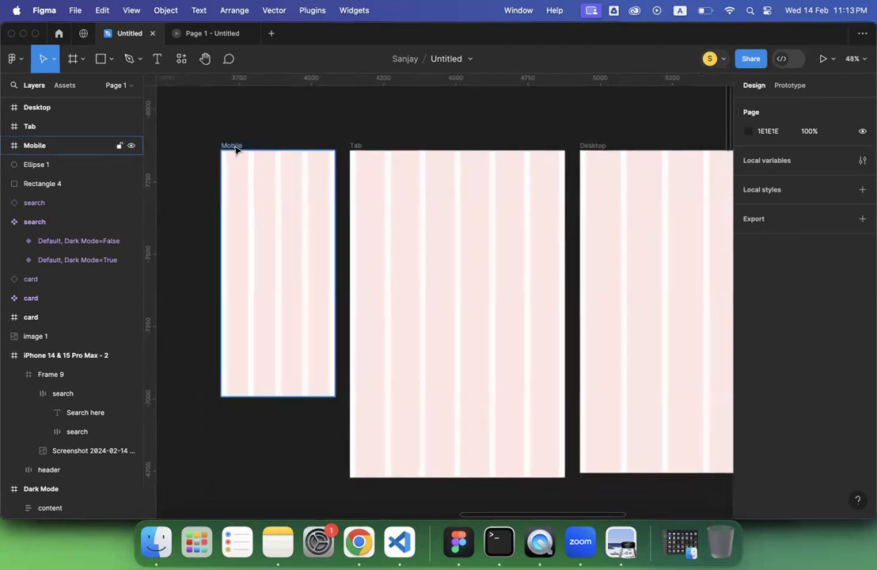
pyautogui.click(234, 147)
pyautogui.click(187, 216)
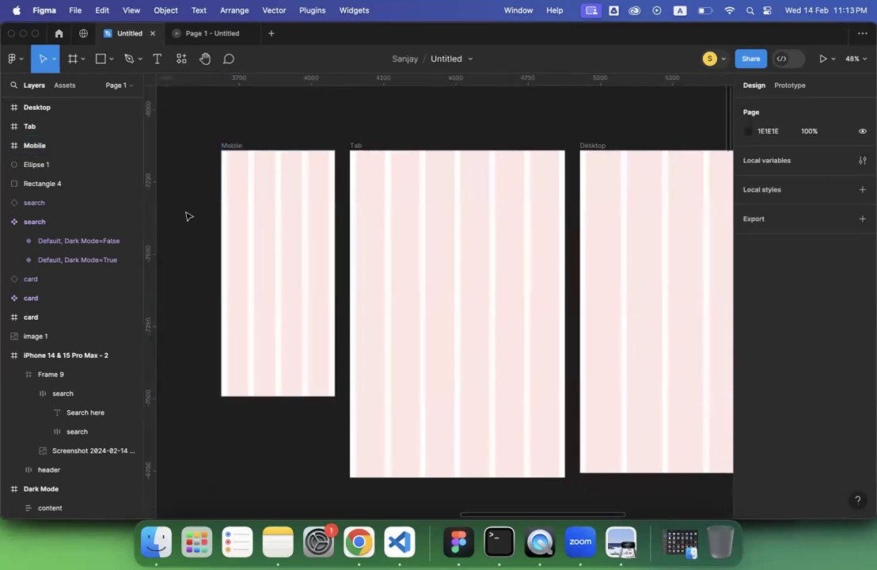
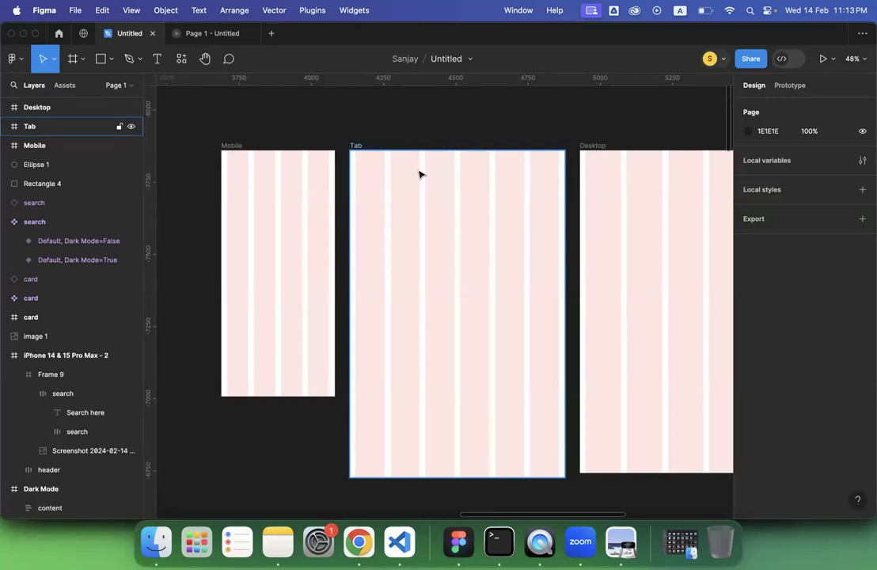
# Compare the column grids of the Tab and Desktop frames with the Mobile frame.
pyautogui.hscroll(4, 419, 173)
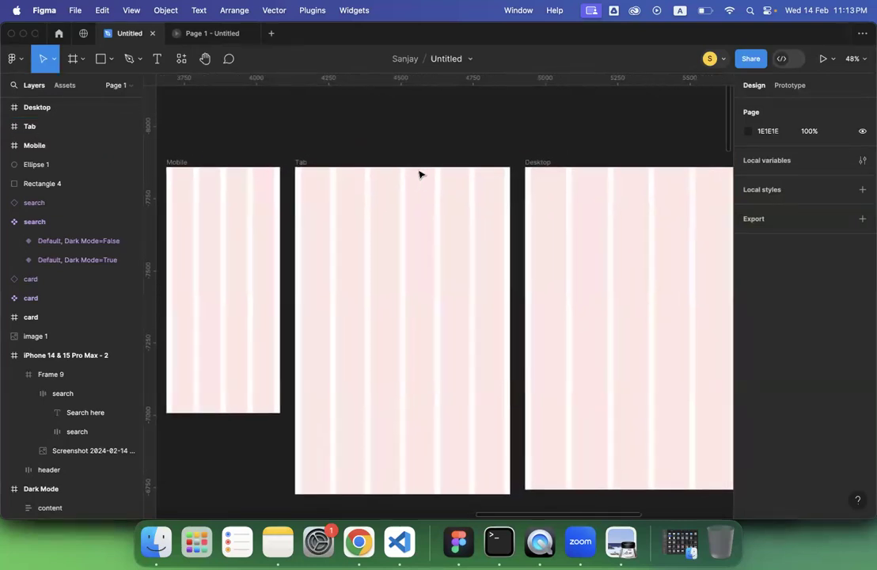
pyautogui.hscroll(5, 584, 185)
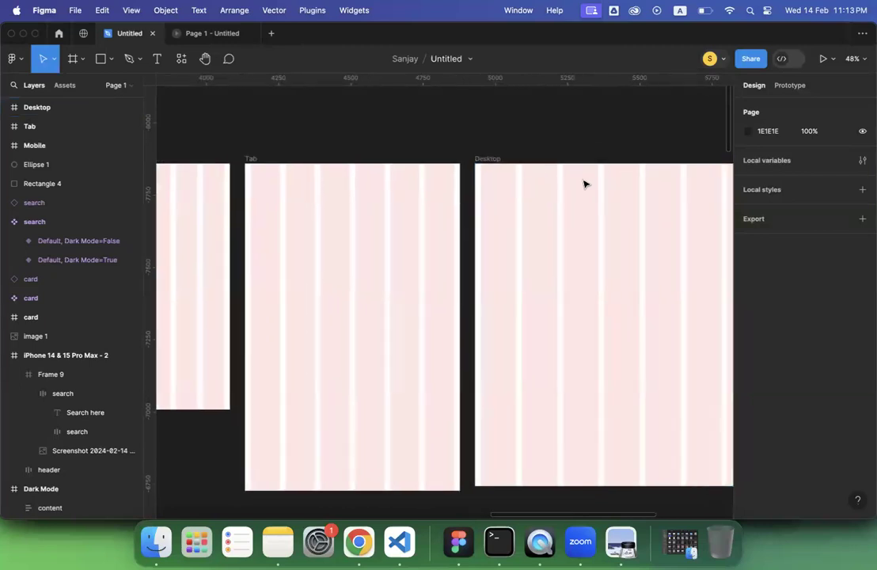
pyautogui.scroll(-5, 585, 185)
pyautogui.hscroll(3, 585, 184)
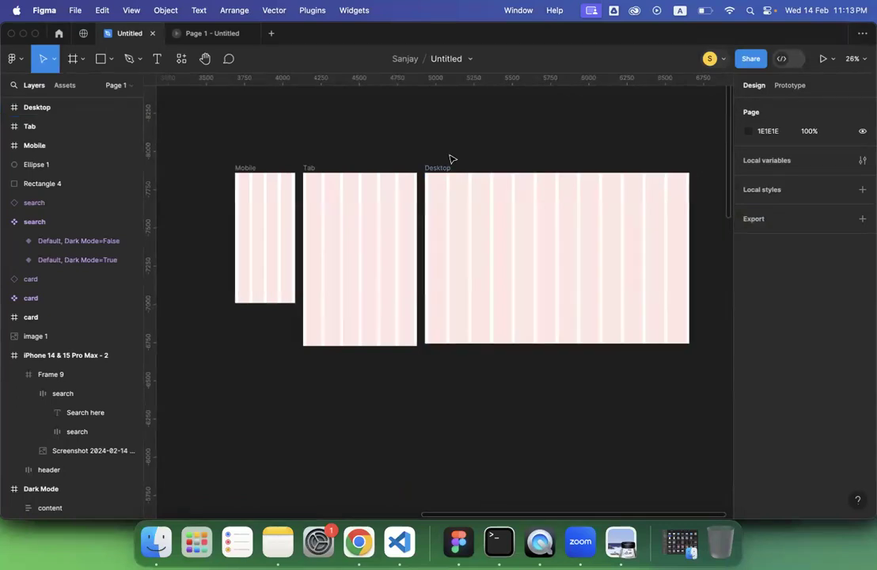
pyautogui.hscroll(-2, 451, 158)
pyautogui.scroll(5, 344, 151)
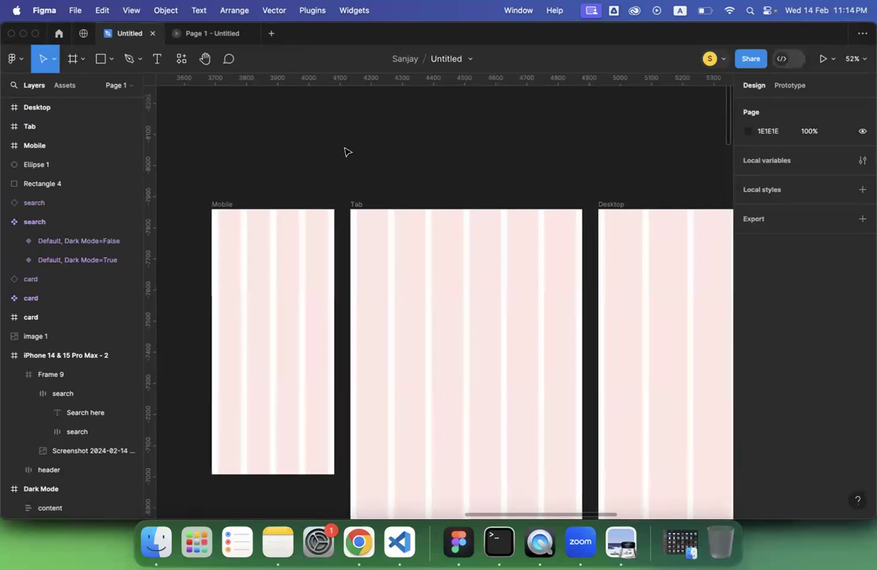
pyautogui.scroll(-3, 317, 170)
# Duplicate the Mobile frame so that the copy sits beside the Desktop frame.
pyautogui.click(237, 155)
pyautogui.click(237, 155)
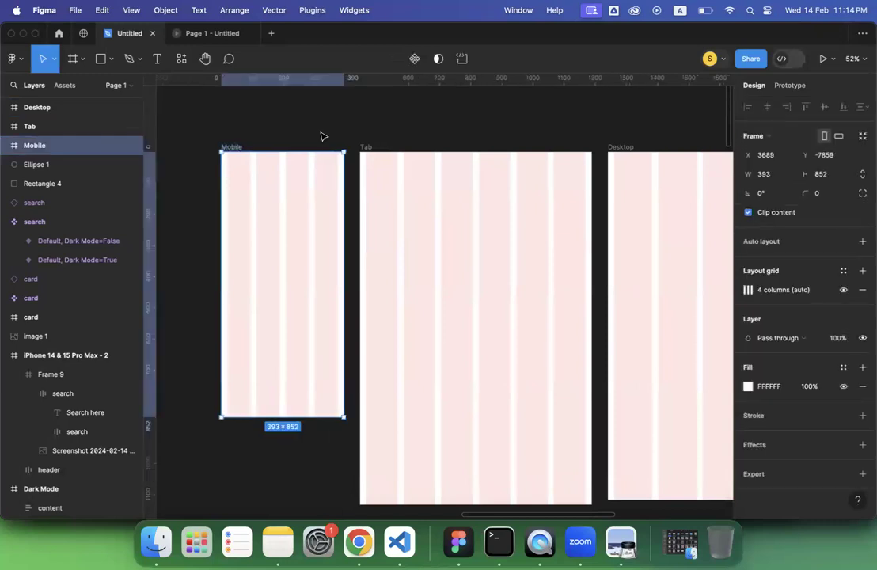
pyautogui.scroll(-4, 323, 137)
pyautogui.hscroll(1, 322, 135)
pyautogui.hscroll(-3, 323, 135)
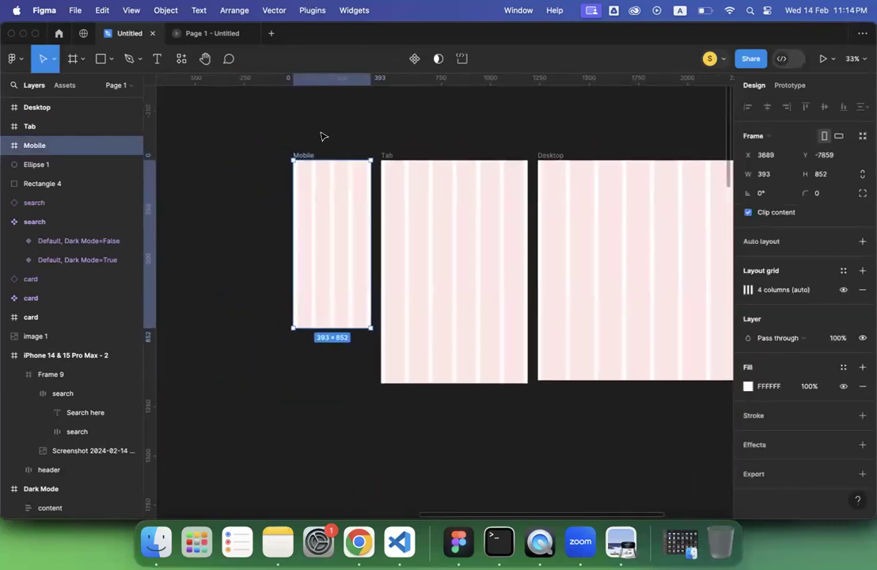
pyautogui.moveTo(316, 162); pyautogui.dragTo(271, 160)
pyautogui.press('cmd+z')
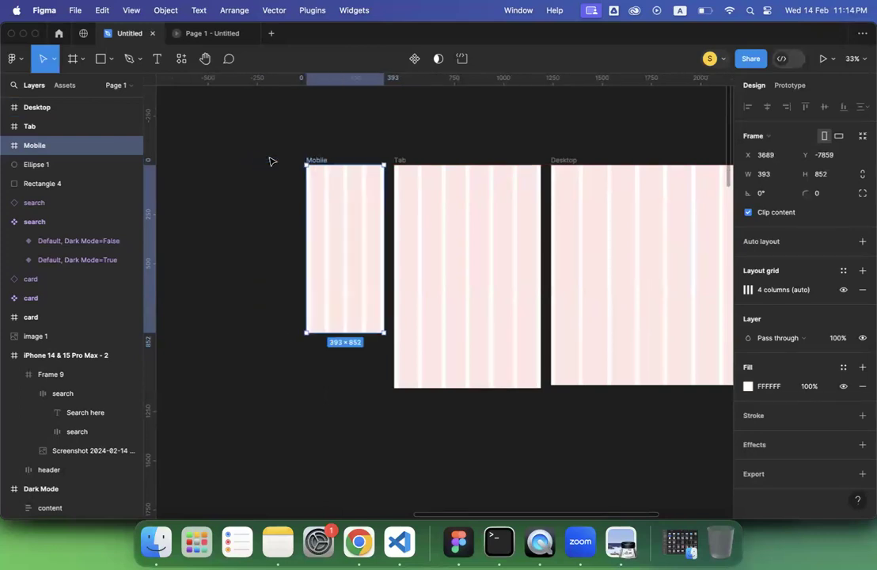
pyautogui.press('cmd+d')
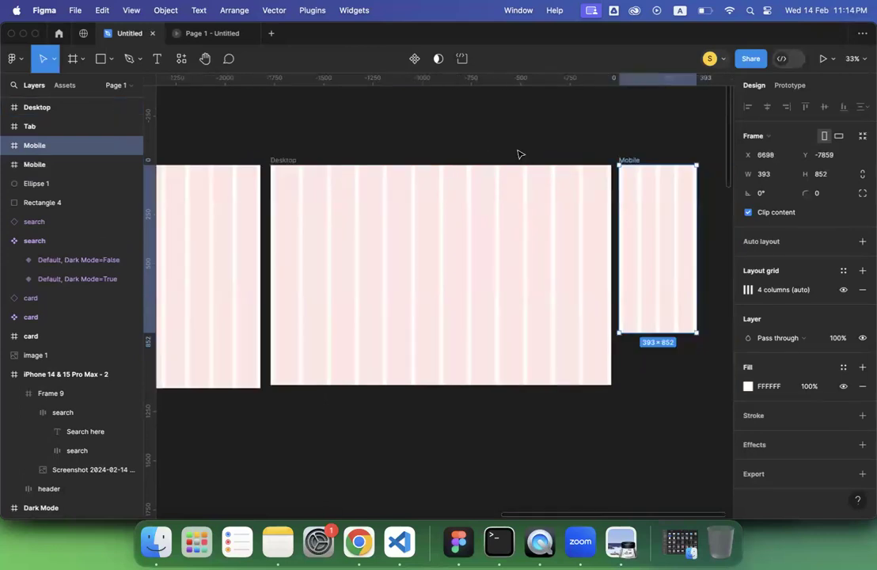
# Rename the duplicated Mobile frame to Responsive and deselect it.
pyautogui.write('Responsive')
pyautogui.press('Return')
pyautogui.click(631, 139)
pyautogui.hscroll(5, 632, 141)
pyautogui.scroll(-1, 632, 141)
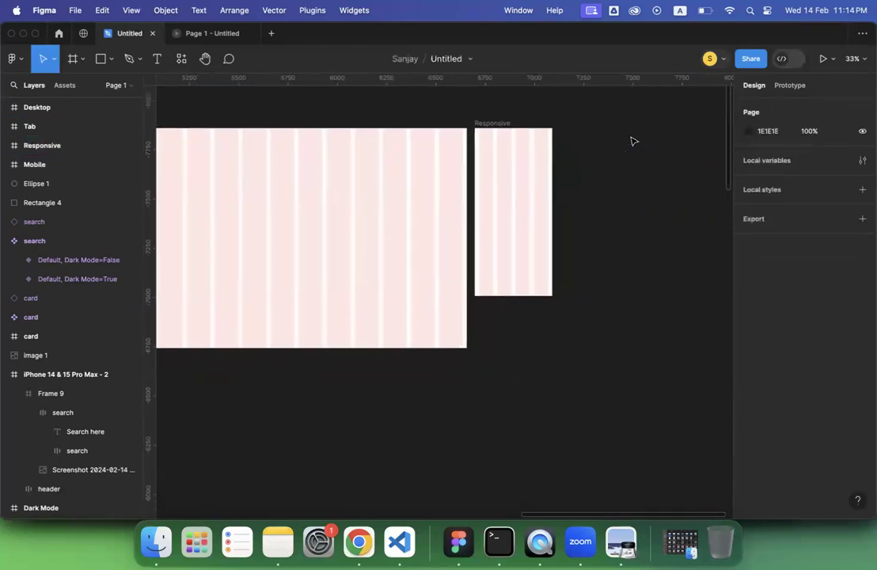
pyautogui.hscroll(3, 632, 141)
pyautogui.scroll(2, 632, 141)
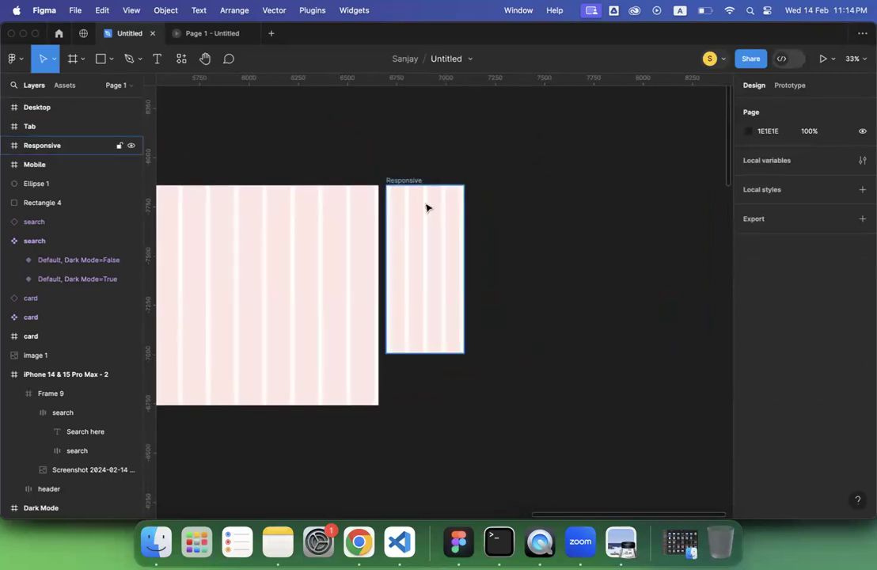
pyautogui.scroll(4, 427, 206)
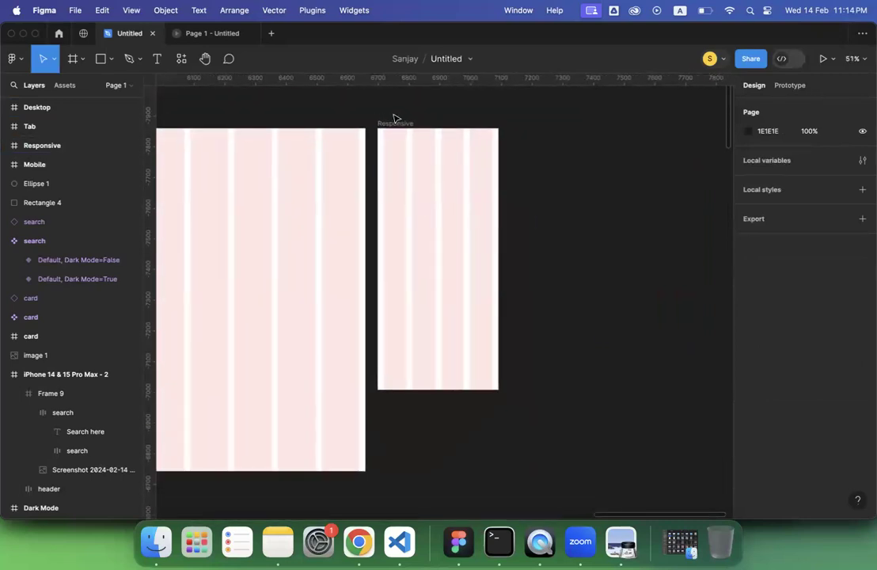
# Look over the existing designs and components elsewhere on the canvas and return to the Responsive frame.
pyautogui.click(394, 123)
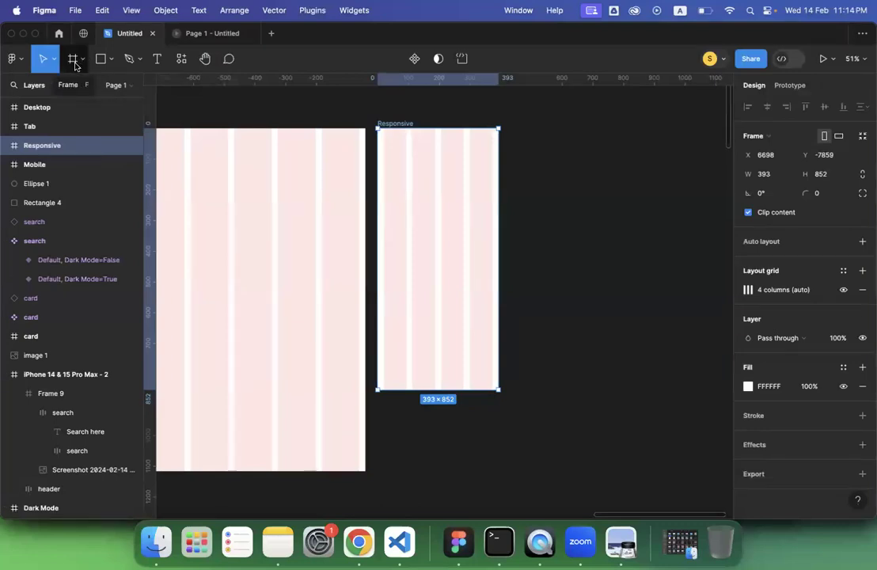
pyautogui.hscroll(-20, 225, 166)
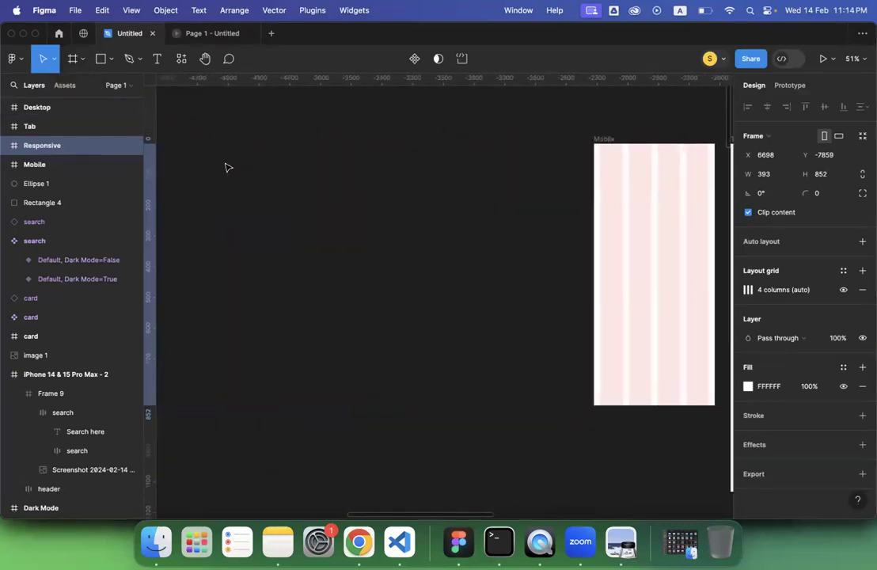
pyautogui.scroll(-15, 225, 166)
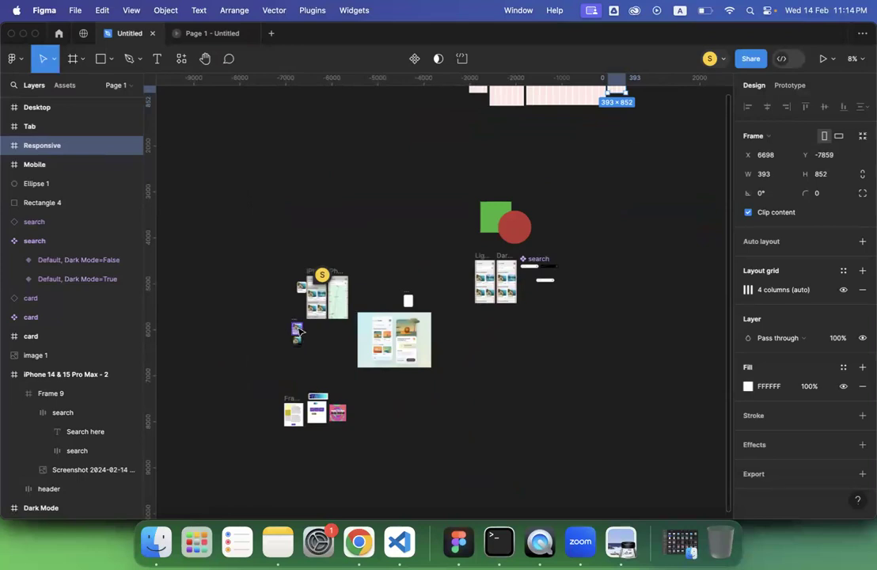
pyautogui.hscroll(10, 475, 273)
pyautogui.scroll(5, 475, 274)
pyautogui.hscroll(-5, 531, 270)
pyautogui.scroll(8, 530, 270)
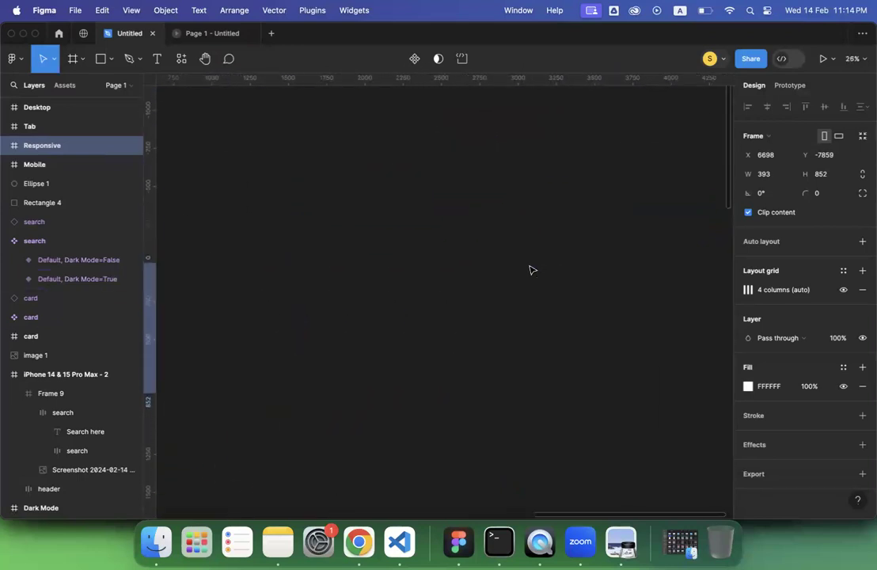
pyautogui.scroll(6, 530, 270)
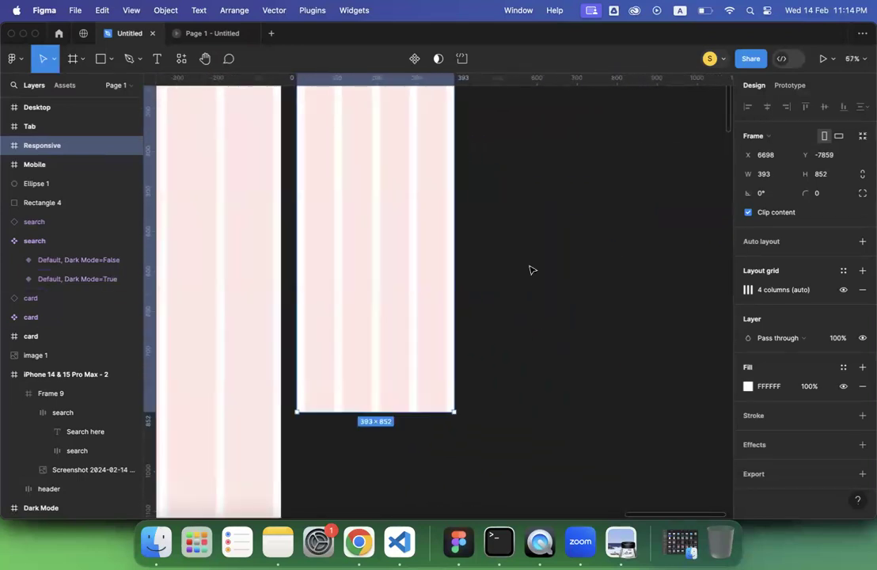
pyautogui.hscroll(-3, 530, 270)
pyautogui.scroll(2, 531, 270)
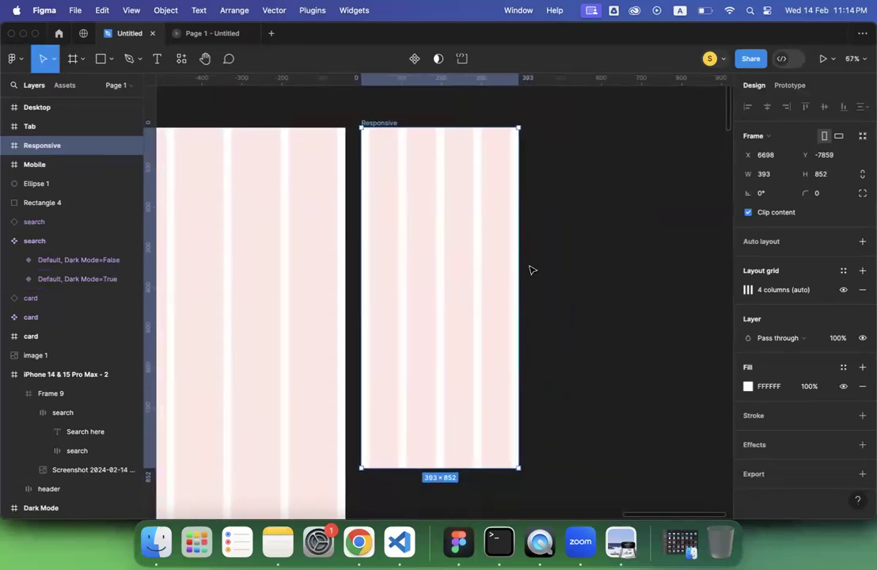
# Place an instance of the card component in the Responsive frame at X 20, Y 40, and hide the frame's column grid.
pyautogui.click(64, 85)
pyautogui.moveTo(44, 177); pyautogui.dragTo(422, 186)
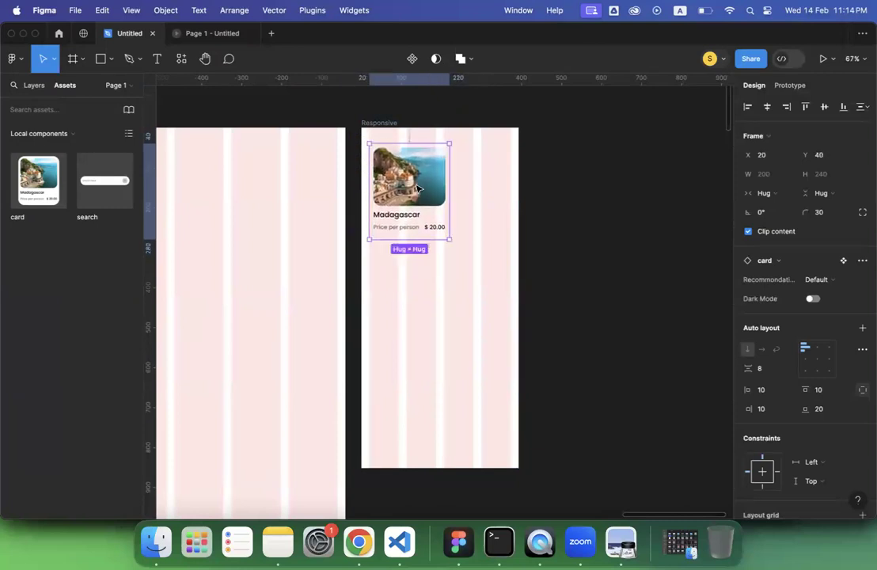
pyautogui.click(376, 120)
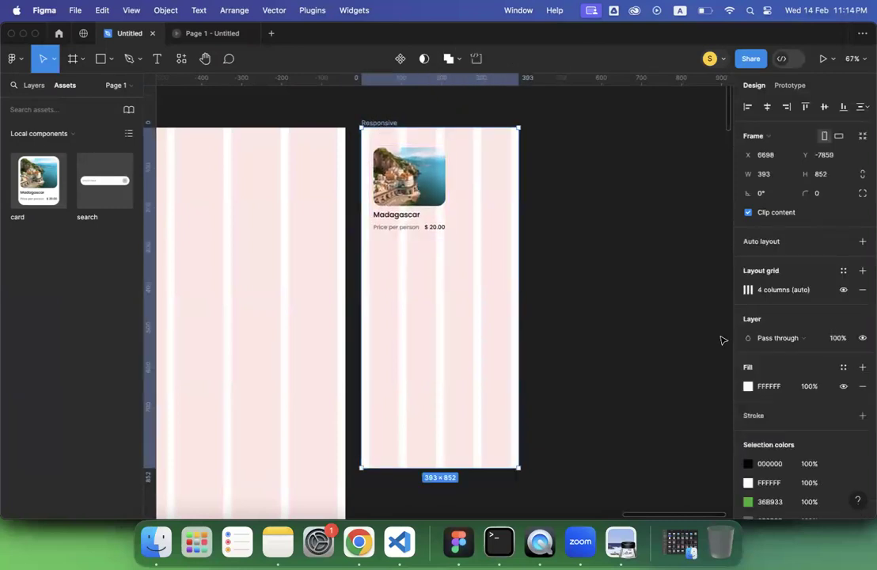
pyautogui.click(844, 291)
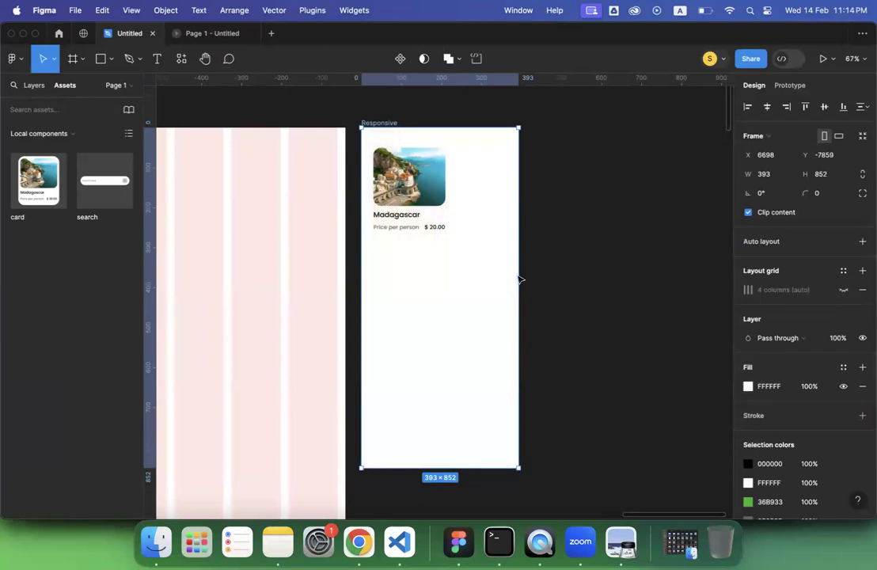
# Move the card closer to the upper corner of the Responsive frame, at X 8, Y 21.
pyautogui.scroll(5, 519, 278)
pyautogui.scroll(1, 519, 276)
pyautogui.moveTo(378, 242)
pyautogui.mouseDown()
pyautogui.moveTo(369, 242)
pyautogui.moveTo(377, 239)
pyautogui.mouseUp()
pyautogui.click(317, 194)
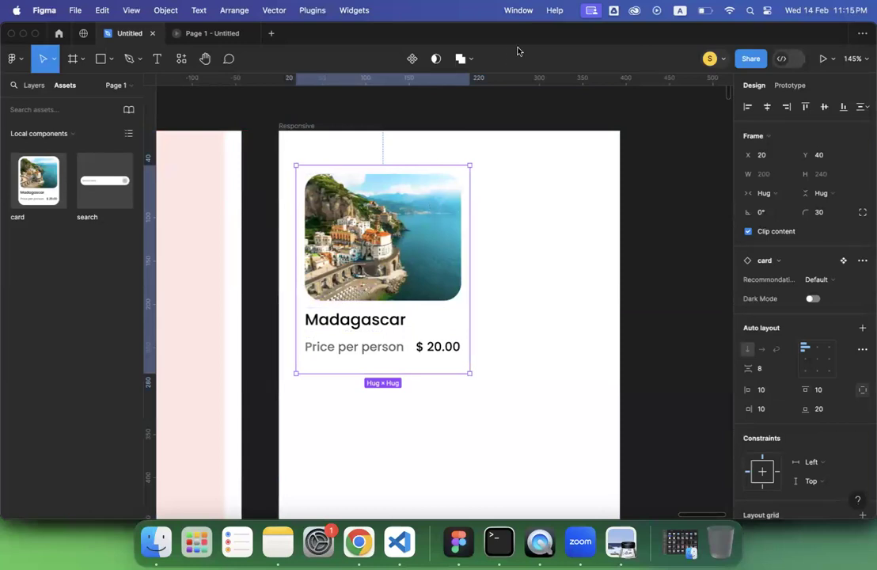
pyautogui.moveTo(364, 263)
pyautogui.mouseDown()
pyautogui.moveTo(343, 240)
pyautogui.moveTo(359, 242)
pyautogui.moveTo(359, 252)
pyautogui.mouseUp()
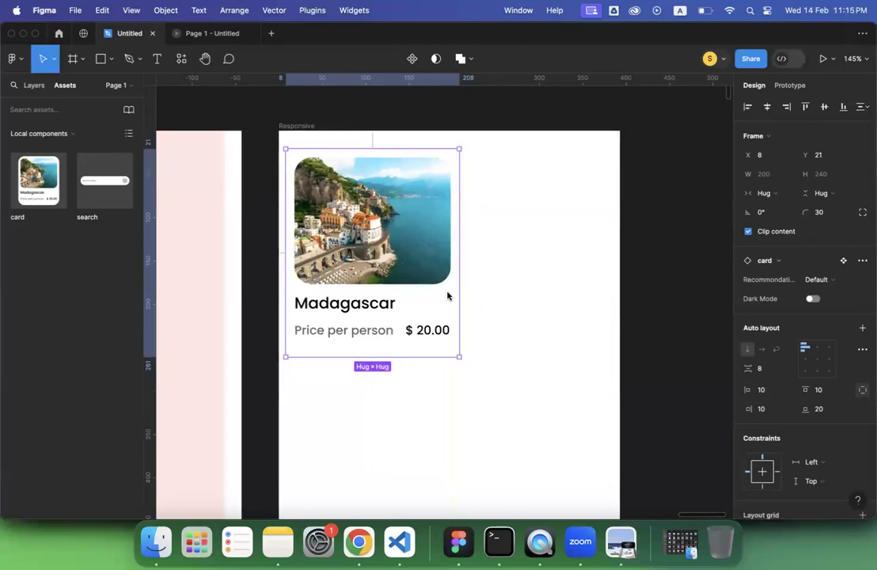
# Inspect the light variant of the main card component, including its fill and effects.
pyautogui.hscroll(-10, 447, 295)
pyautogui.scroll(-10, 448, 295)
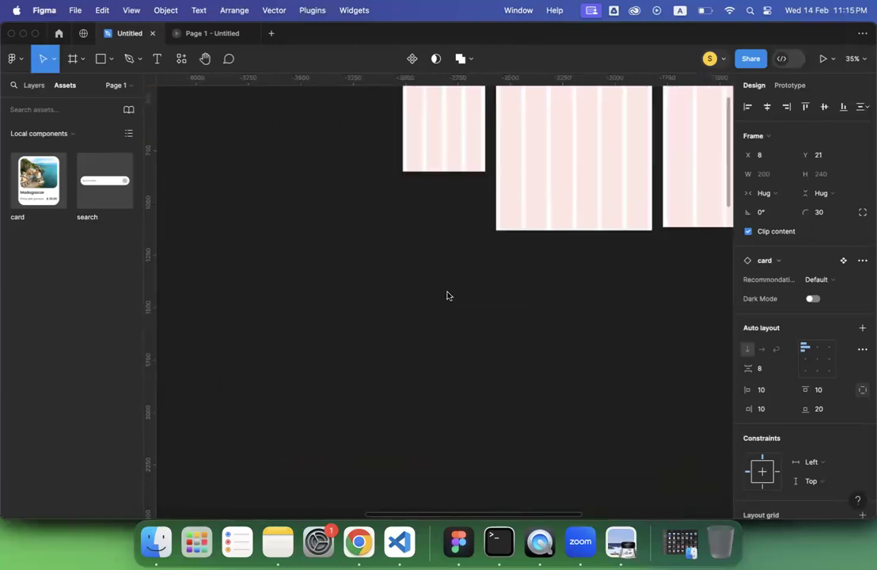
pyautogui.scroll(-10, 448, 296)
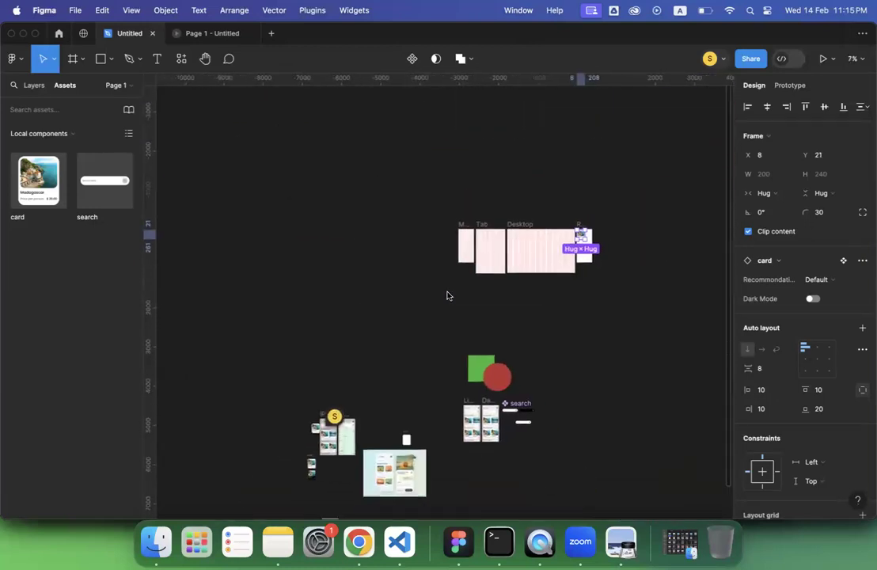
pyautogui.scroll(15, 447, 296)
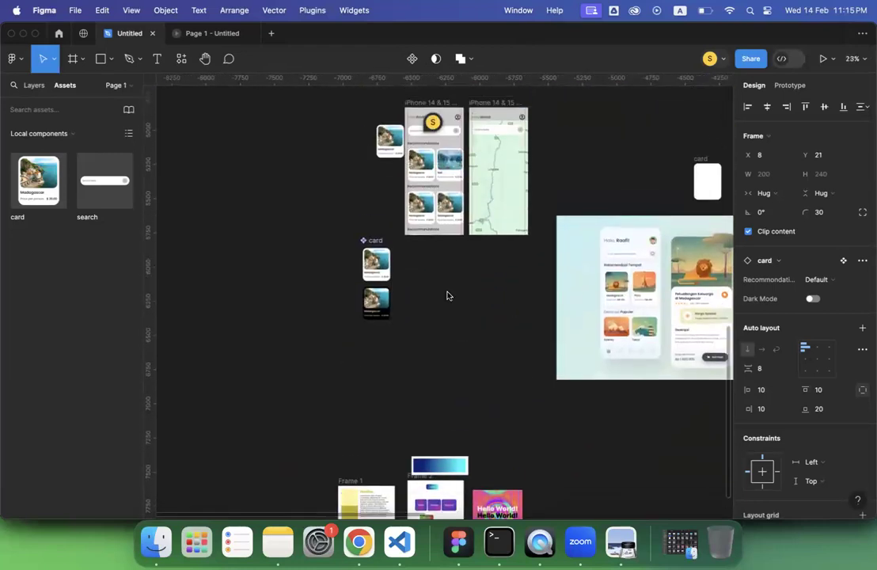
pyautogui.click(403, 281)
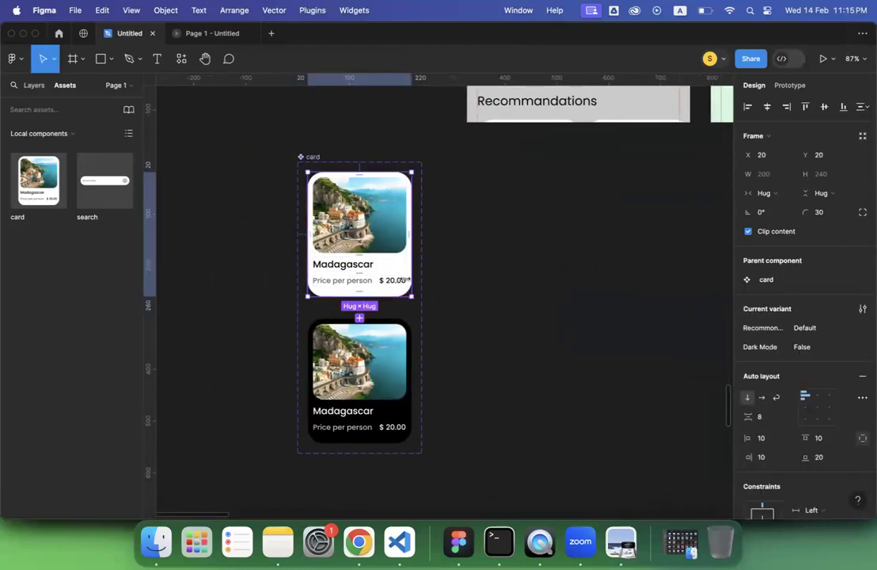
pyautogui.scroll(-5, 802, 396)
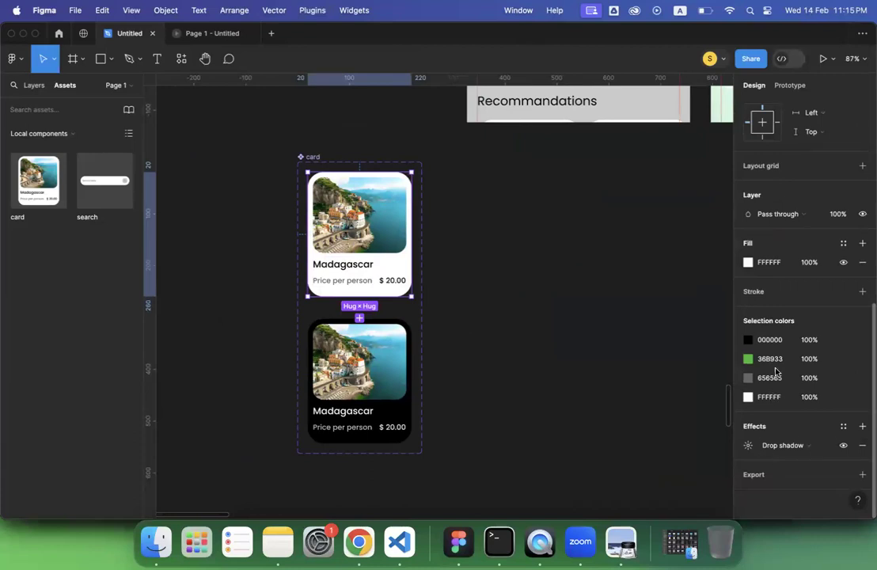
pyautogui.click(499, 255)
pyautogui.hscroll(2, 500, 255)
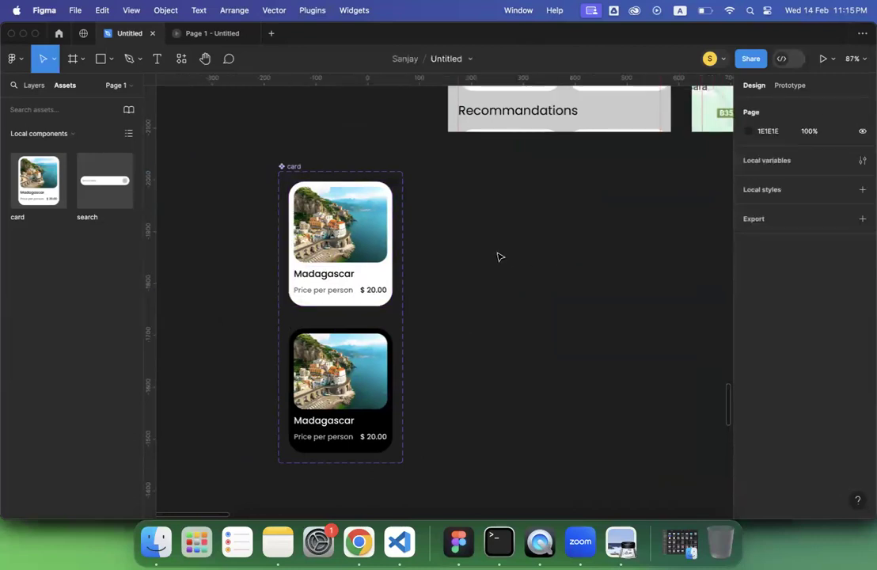
# Change the Responsive frame's fill to light grey E4E4E4.
pyautogui.scroll(-10, 499, 257)
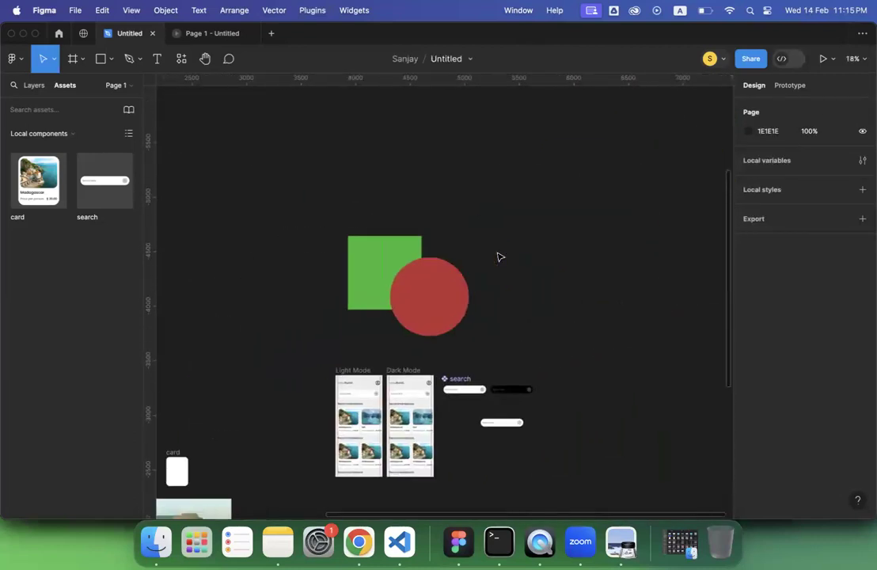
pyautogui.scroll(-3, 500, 257)
pyautogui.hscroll(3, 499, 257)
pyautogui.scroll(-5, 499, 256)
pyautogui.scroll(5, 499, 257)
pyautogui.scroll(10, 499, 256)
pyautogui.scroll(5, 500, 256)
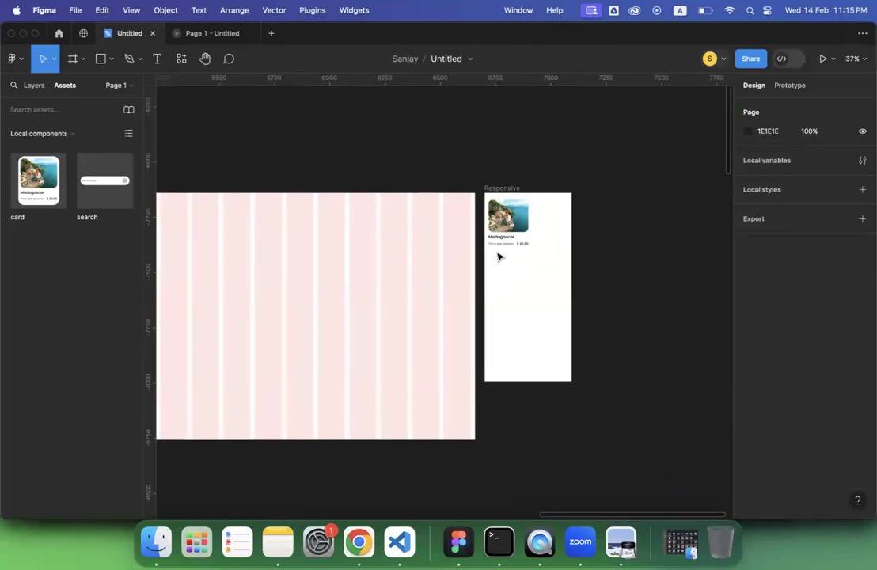
pyautogui.scroll(5, 500, 256)
pyautogui.click(472, 141)
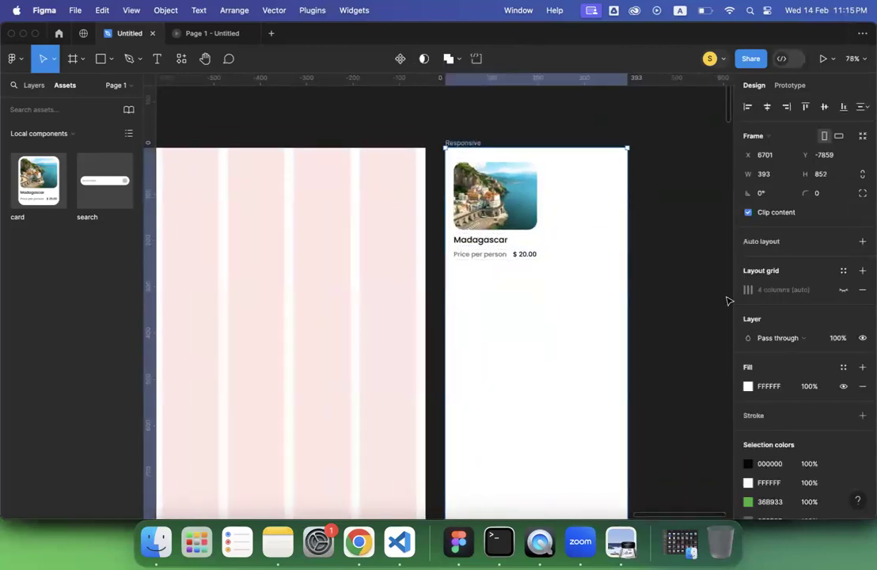
pyautogui.click(748, 387)
pyautogui.moveTo(594, 255); pyautogui.dragTo(582, 227)
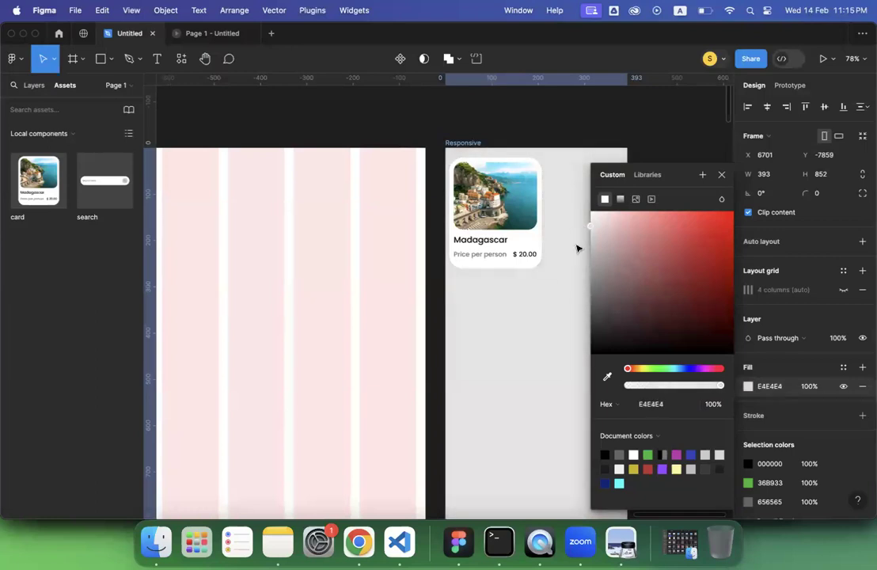
pyautogui.click(544, 317)
# Duplicate the card beside the first one at X 222, Y 21, and select the Responsive frame.
pyautogui.hscroll(3, 544, 317)
pyautogui.click(465, 222)
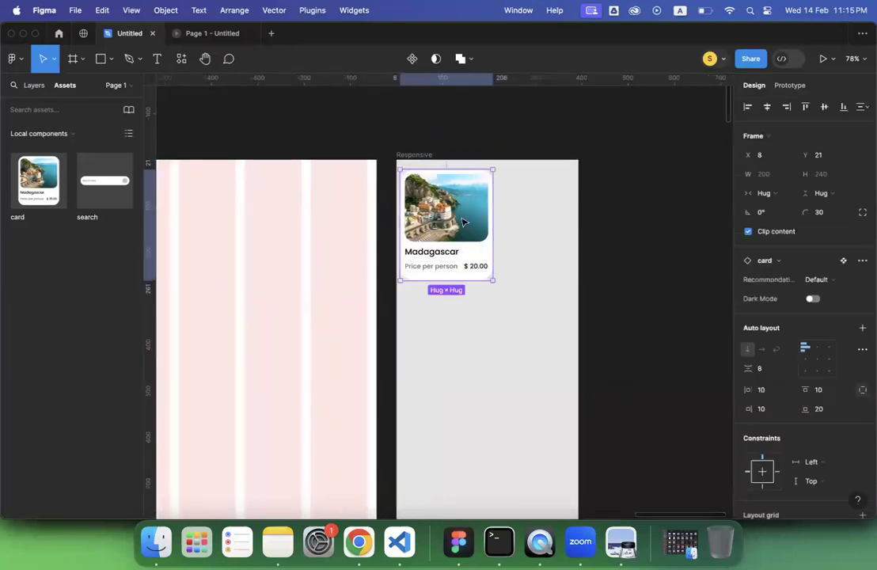
pyautogui.moveTo(458, 226); pyautogui.dragTo(559, 226)
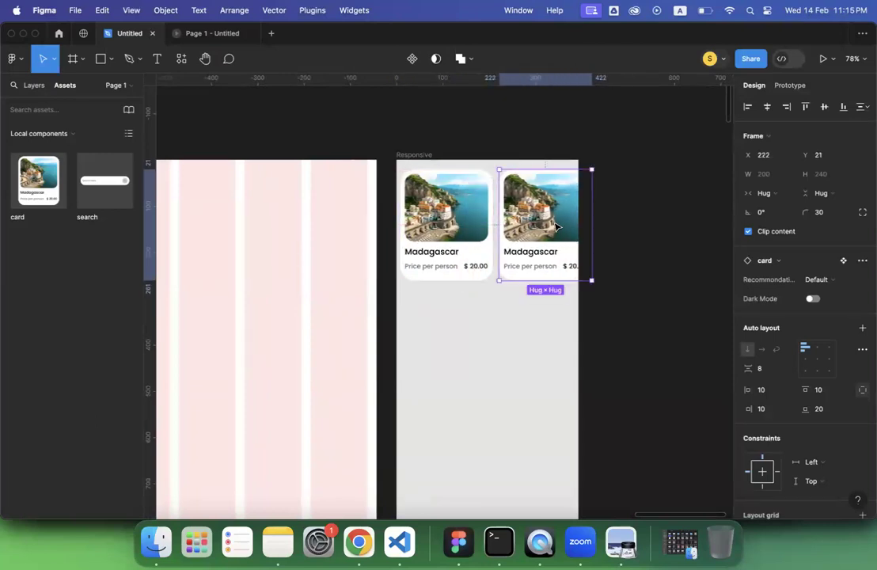
pyautogui.click(420, 155)
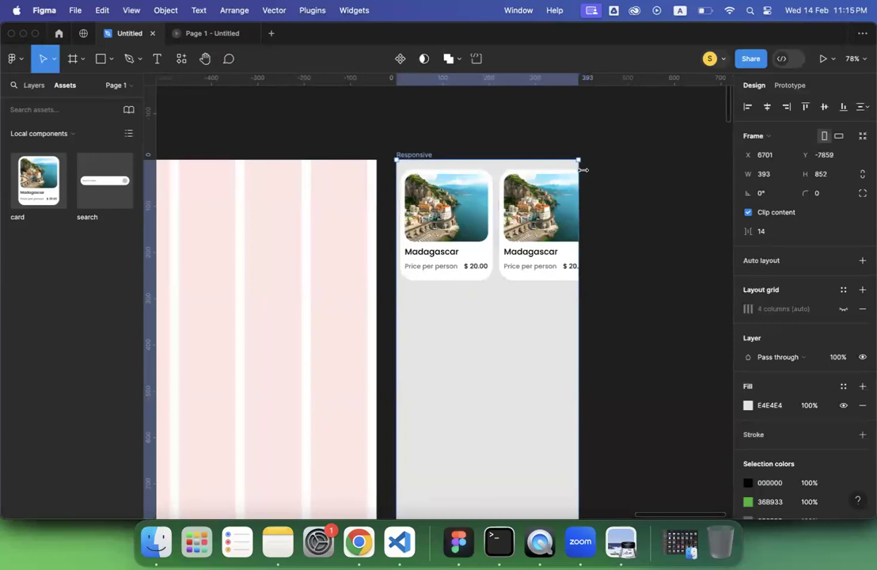
# Widen the Responsive frame until both cards fit fully inside, with the second card placed at X 258, Y 21.
pyautogui.moveTo(583, 170); pyautogui.dragTo(611, 168)
pyautogui.click(553, 234)
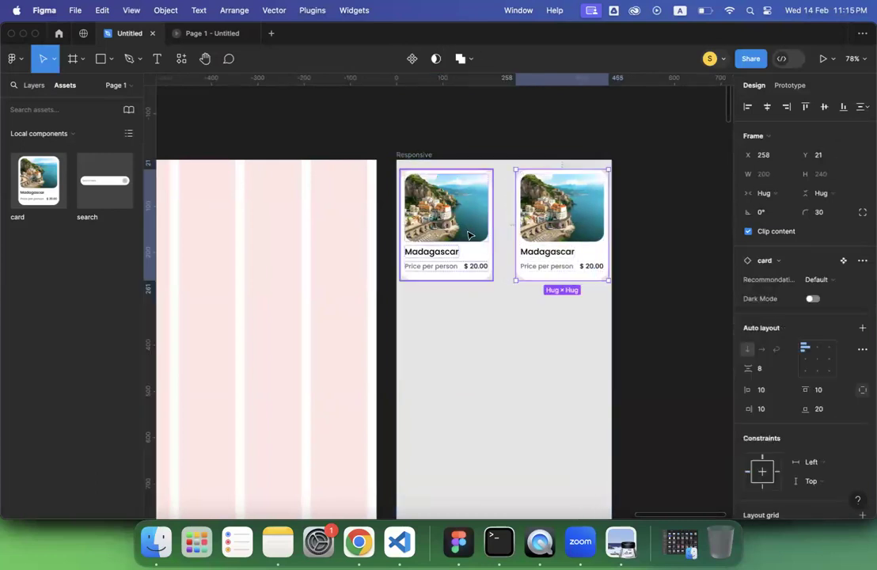
pyautogui.click(445, 226)
pyautogui.keyDown('shift'); pyautogui.click(554, 230); pyautogui.keyUp('shift')
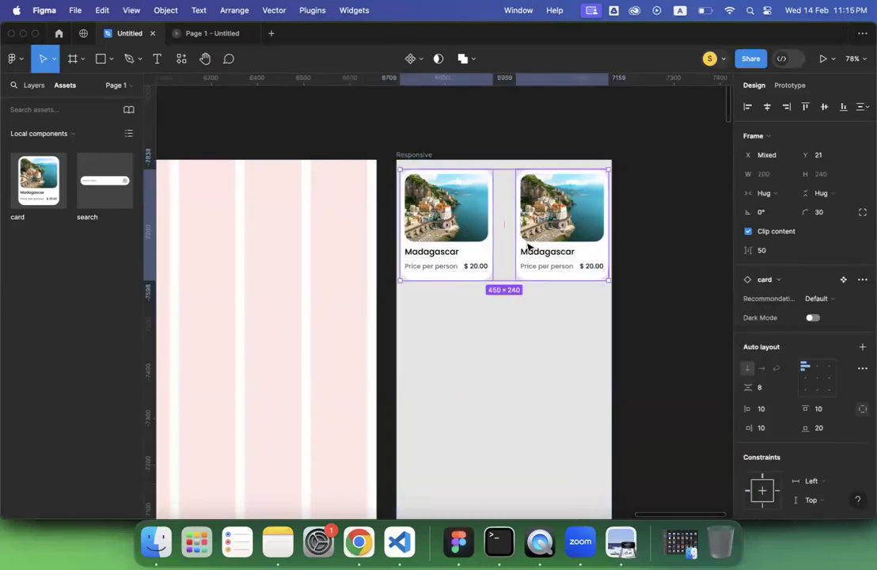
pyautogui.click(526, 248)
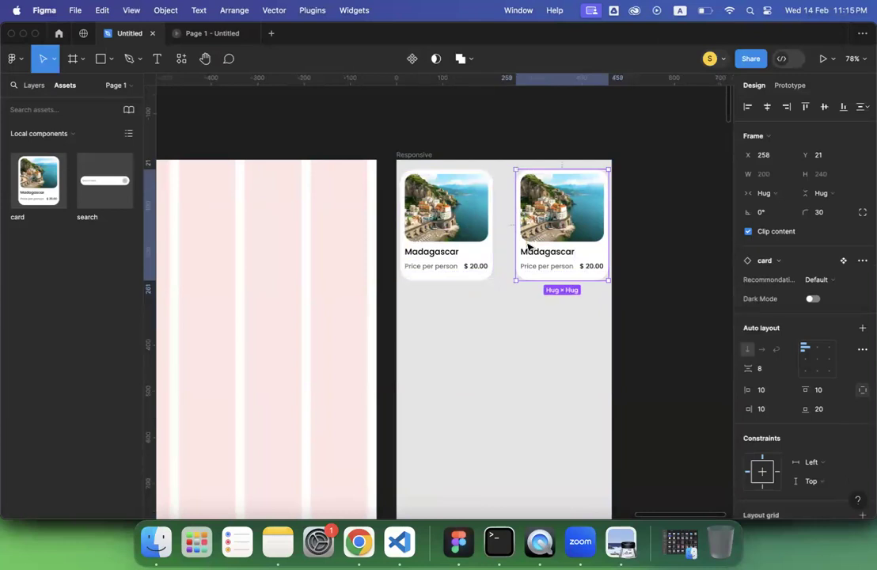
pyautogui.click(617, 277)
# Select all card layers inside the Responsive frame and wrap them together in one new frame.
pyautogui.click(34, 86)
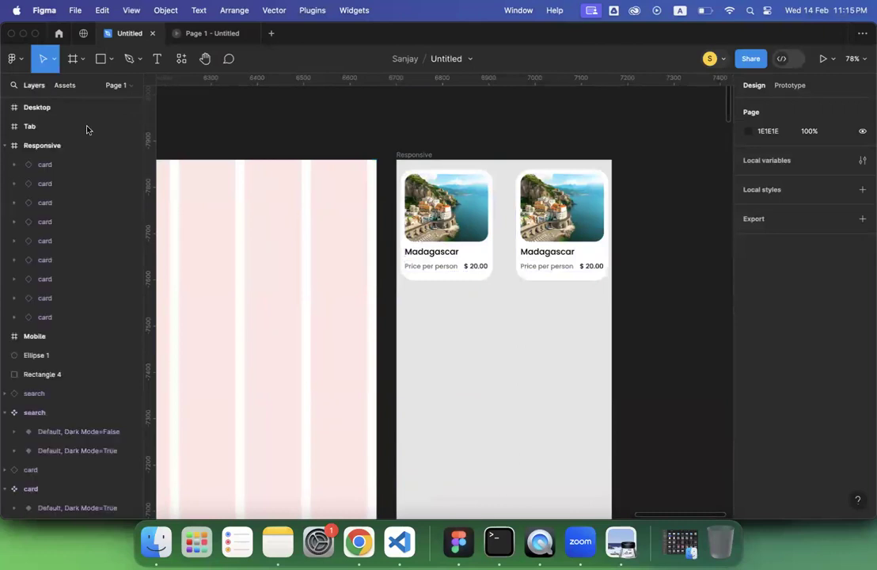
pyautogui.click(50, 165)
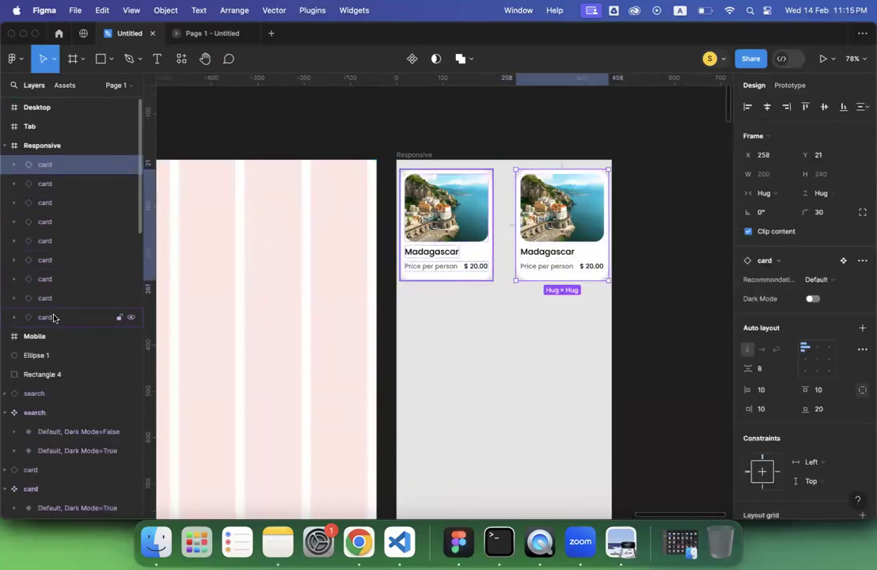
pyautogui.keyDown('shift'); pyautogui.click(53, 316); pyautogui.keyUp('shift')
pyautogui.rightClick(55, 314)
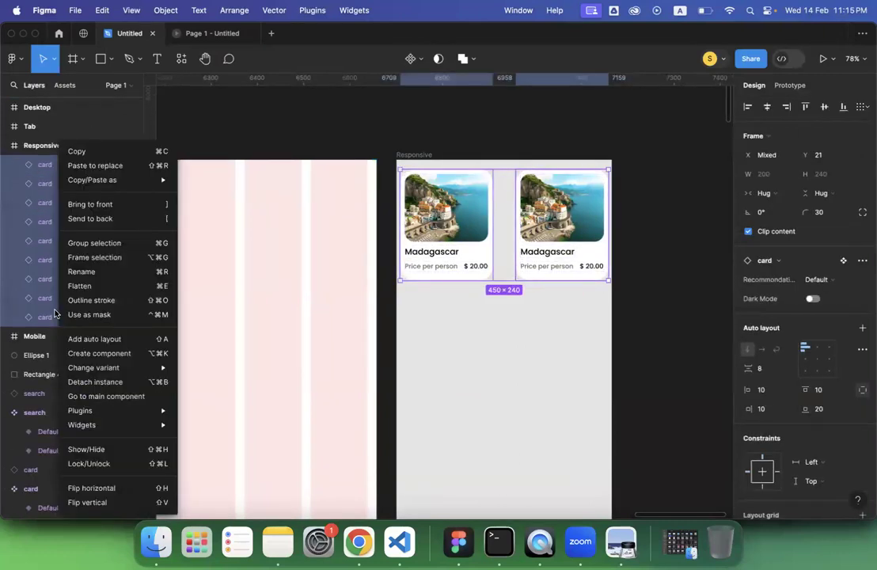
pyautogui.click(92, 258)
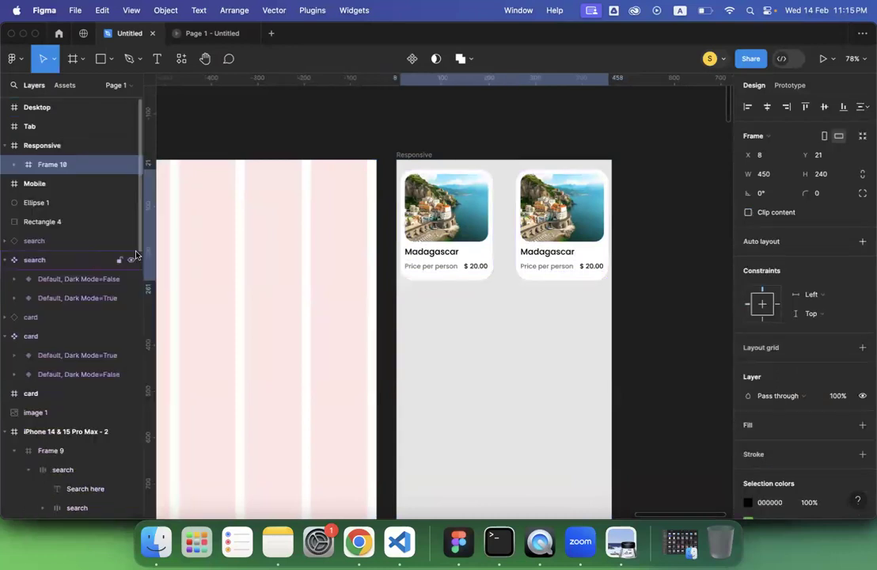
# Apply auto layout to the new frame holding the cards so they wrap into rows.
pyautogui.click(862, 242)
pyautogui.scroll(-1, 564, 282)
pyautogui.hscroll(2, 564, 282)
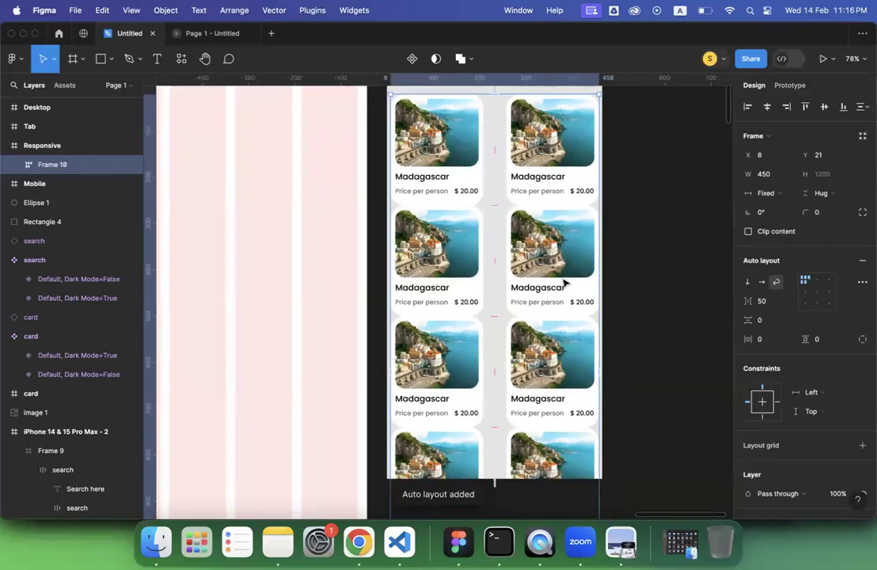
pyautogui.hscroll(2, 588, 270)
pyautogui.scroll(1, 590, 271)
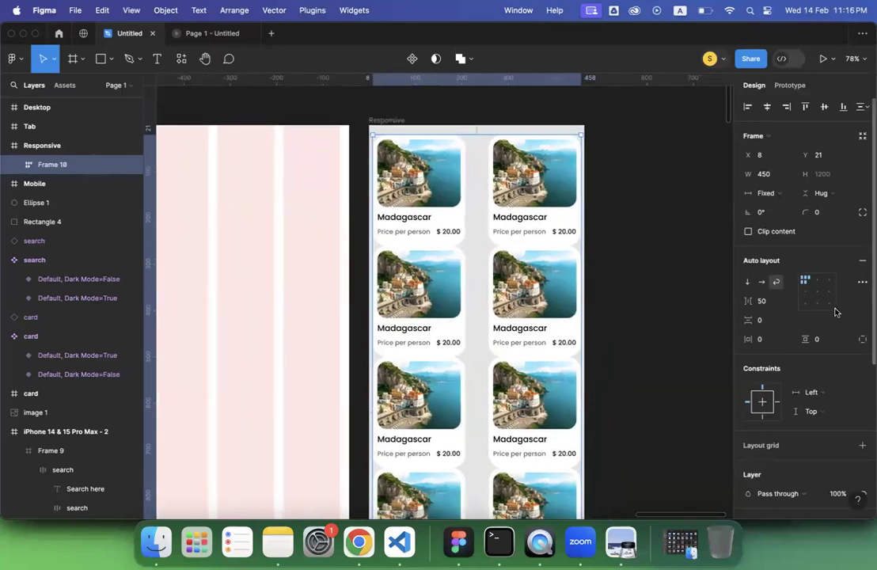
# Set the card container's horizontal gap to Auto and its vertical gap to 10.
pyautogui.click(765, 305)
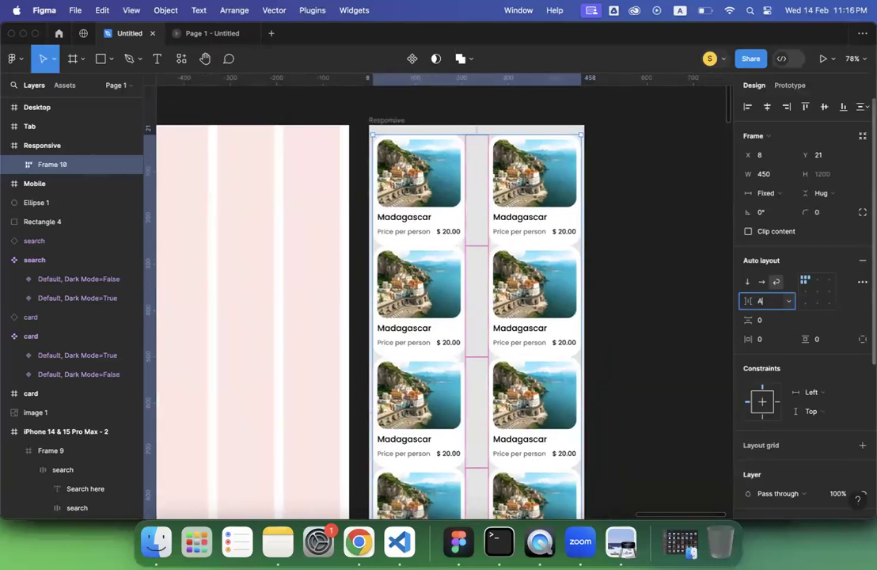
pyautogui.press('Return')
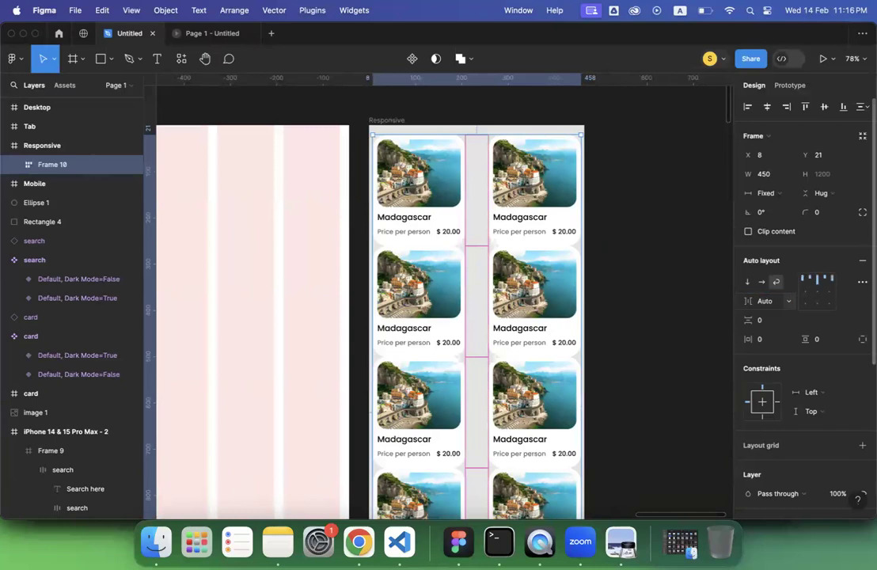
pyautogui.click(763, 326)
pyautogui.write('1')
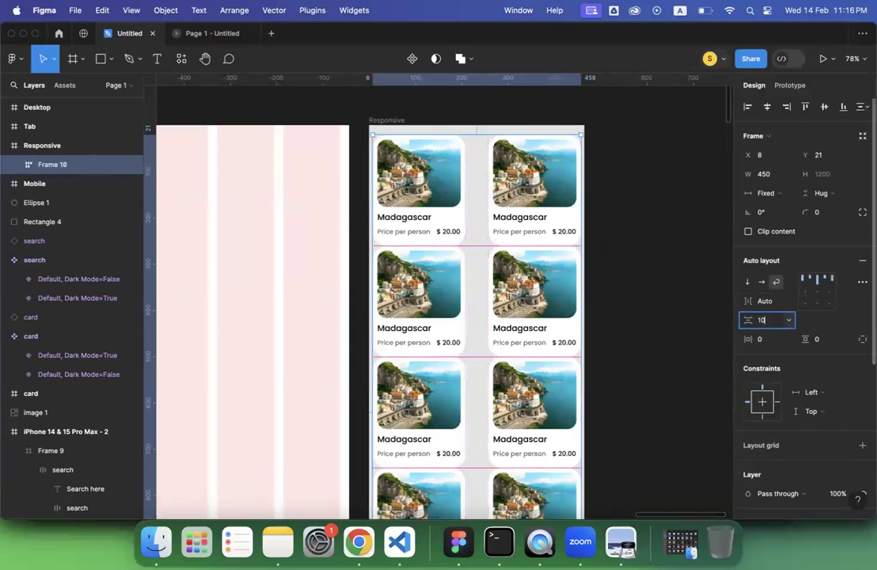
pyautogui.write('0')
pyautogui.press('Return')
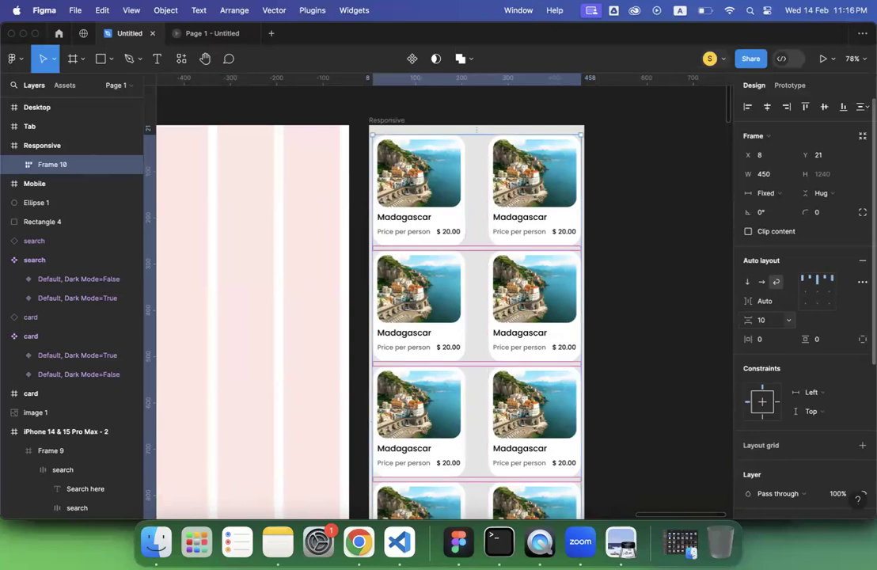
pyautogui.click(674, 295)
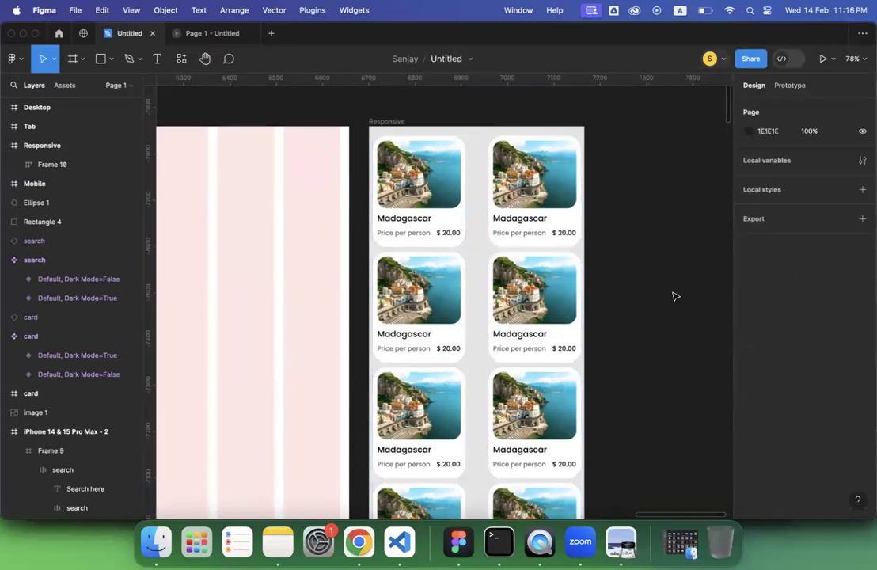
# Set the Responsive frame's width to 420.
pyautogui.scroll(2, 546, 247)
pyautogui.click(384, 154)
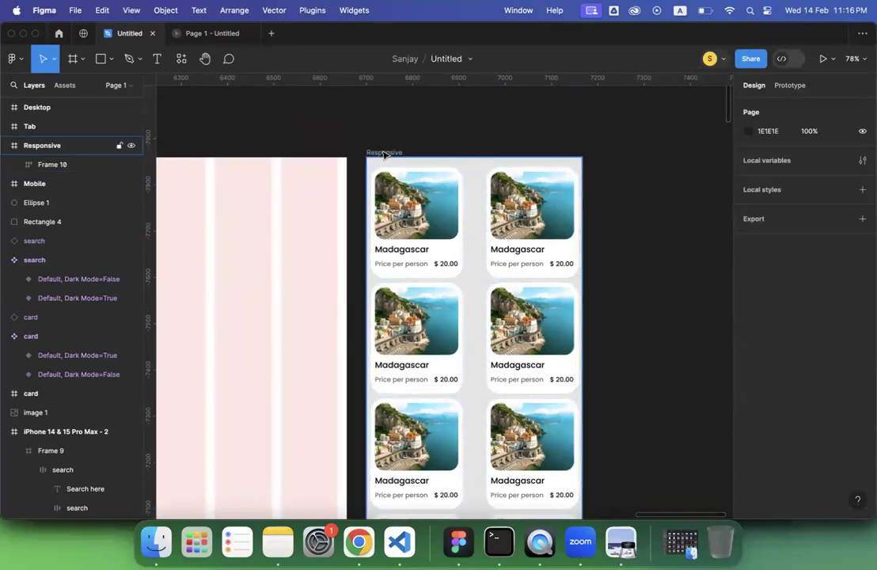
pyautogui.click(775, 176)
pyautogui.write('420')
pyautogui.press('Return')
# Narrow the card container to a width of 400 so both columns fit inside the Responsive frame.
pyautogui.click(515, 218)
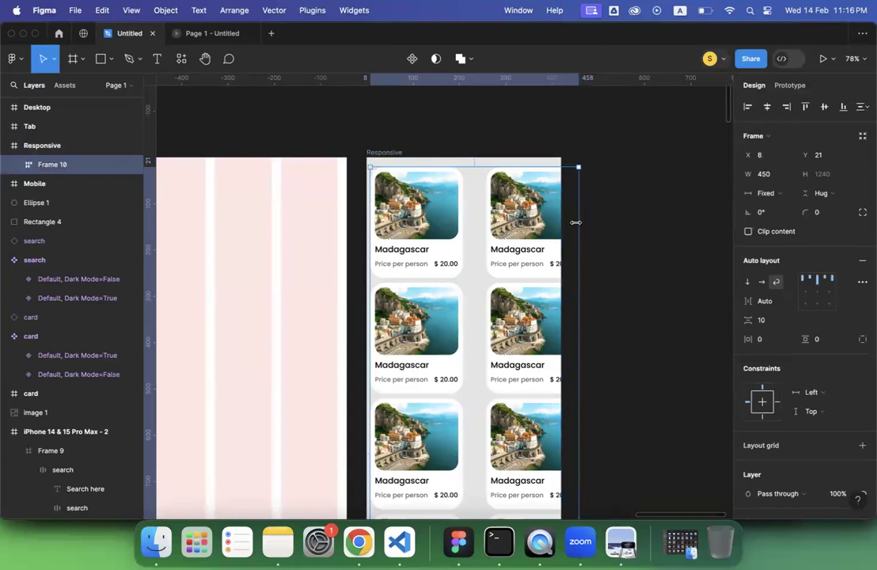
pyautogui.moveTo(575, 224)
pyautogui.mouseDown()
pyautogui.moveTo(550, 228)
pyautogui.moveTo(558, 229)
pyautogui.mouseUp()
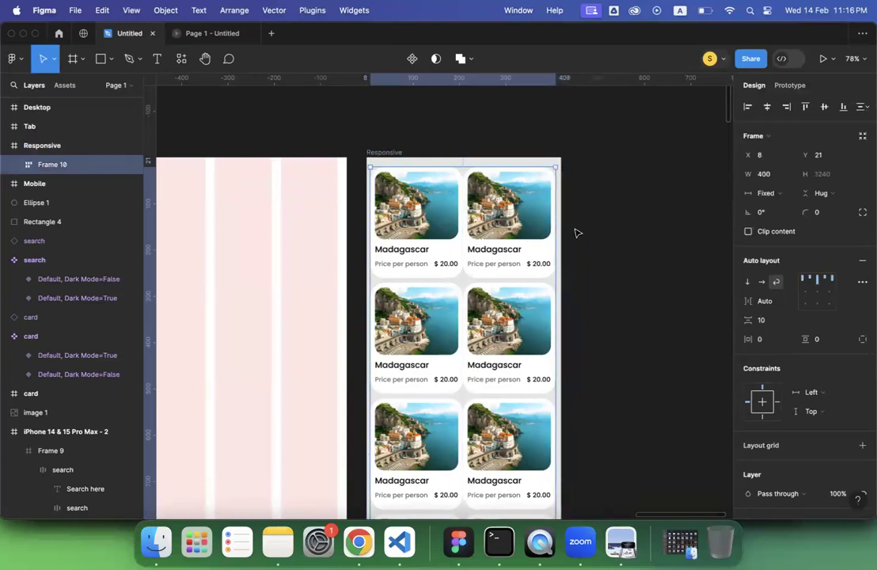
pyautogui.click(576, 233)
pyautogui.click(552, 238)
# Widen the Responsive frame to 440 and stretch the card container inside it to 420.
pyautogui.click(383, 160)
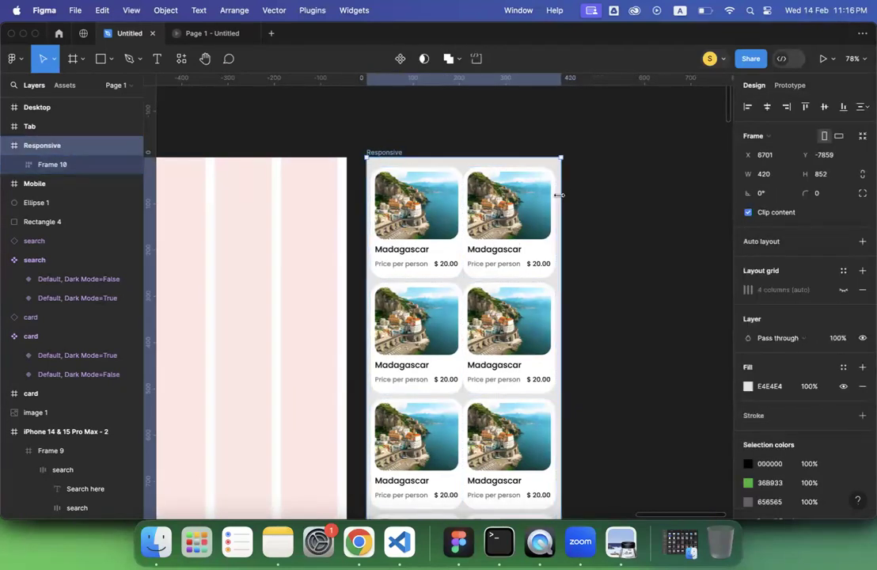
pyautogui.moveTo(559, 195); pyautogui.dragTo(570, 194)
pyautogui.click(514, 221)
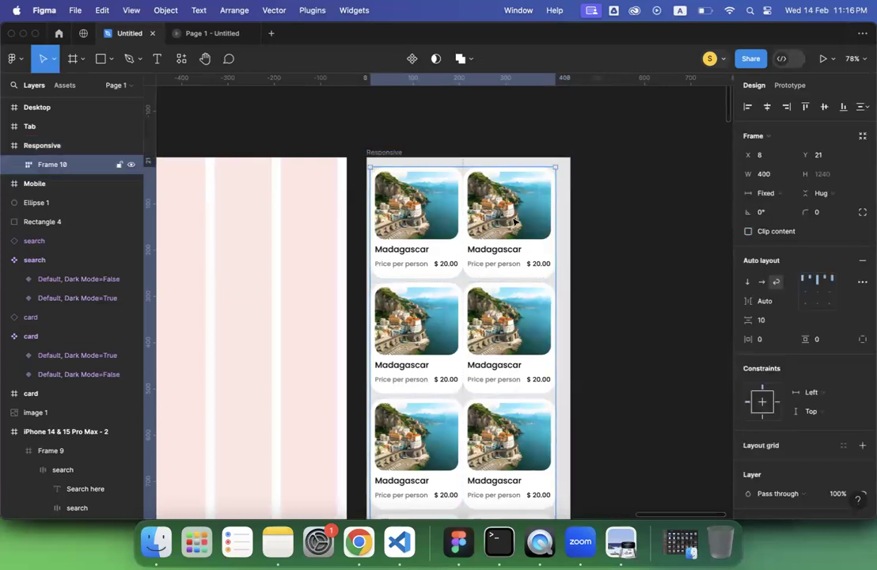
pyautogui.moveTo(558, 234); pyautogui.dragTo(564, 234)
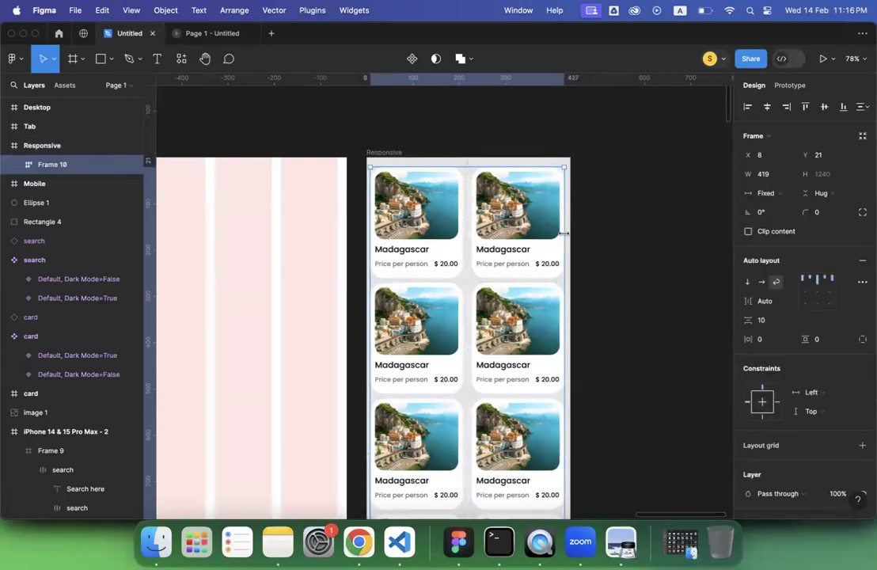
# Center the card container horizontally within the Responsive frame and check the placement of the card columns.
pyautogui.click(767, 107)
pyautogui.click(610, 196)
pyautogui.scroll(-3, 610, 196)
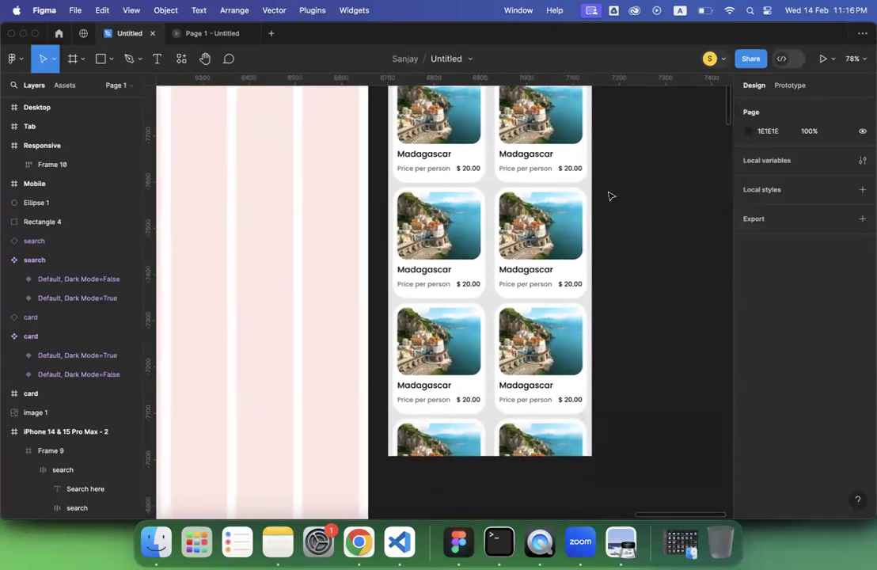
pyautogui.click(526, 256)
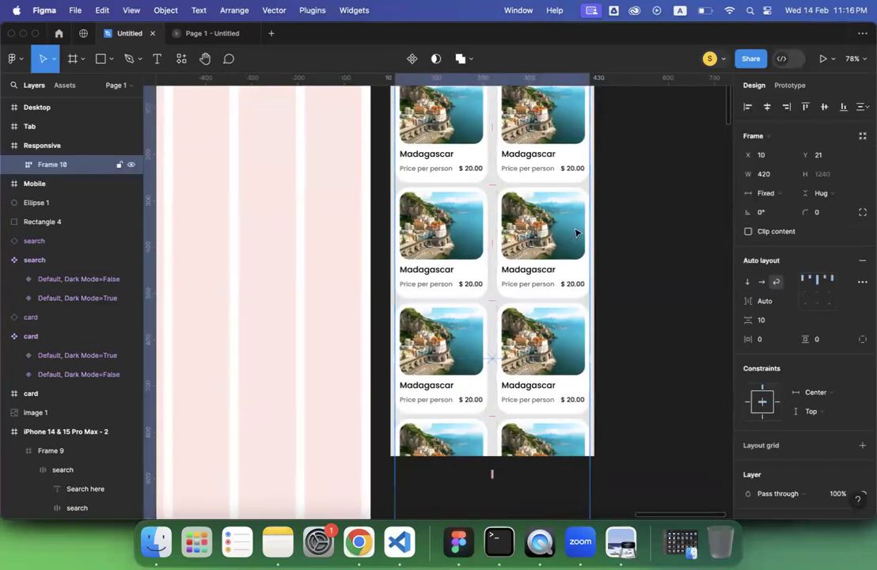
pyautogui.click(646, 216)
pyautogui.scroll(3, 645, 217)
pyautogui.scroll(-5, 645, 217)
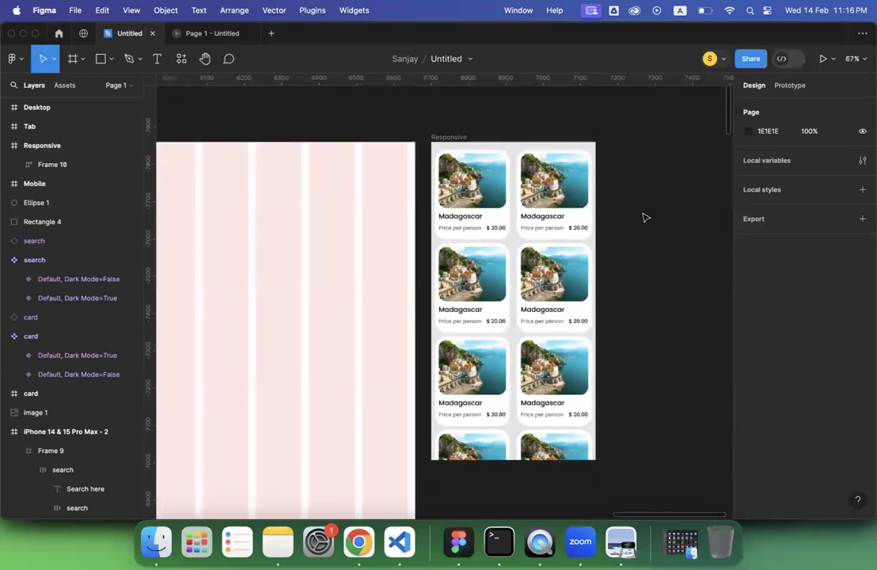
# Test how the cards respond by widening the Responsive frame to 762 and narrowing it back to 440.
pyautogui.click(512, 226)
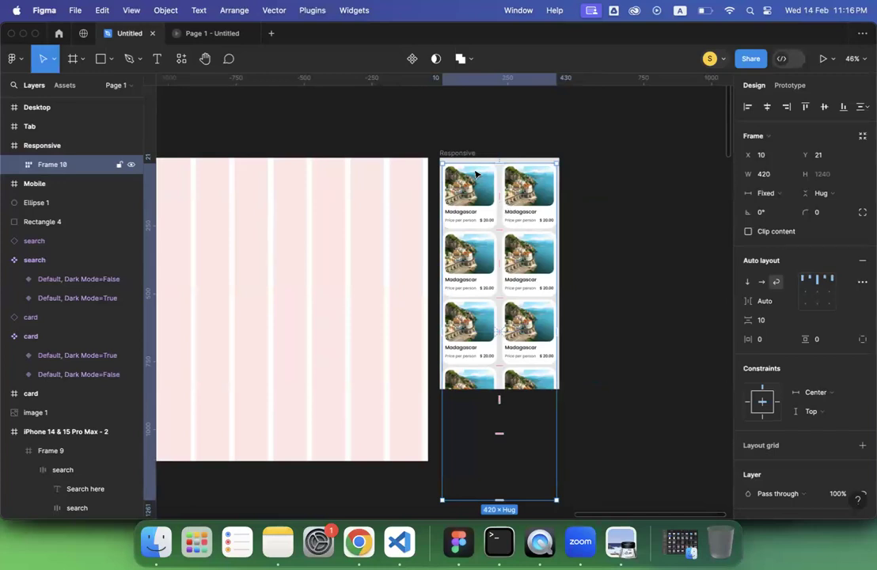
pyautogui.click(453, 149)
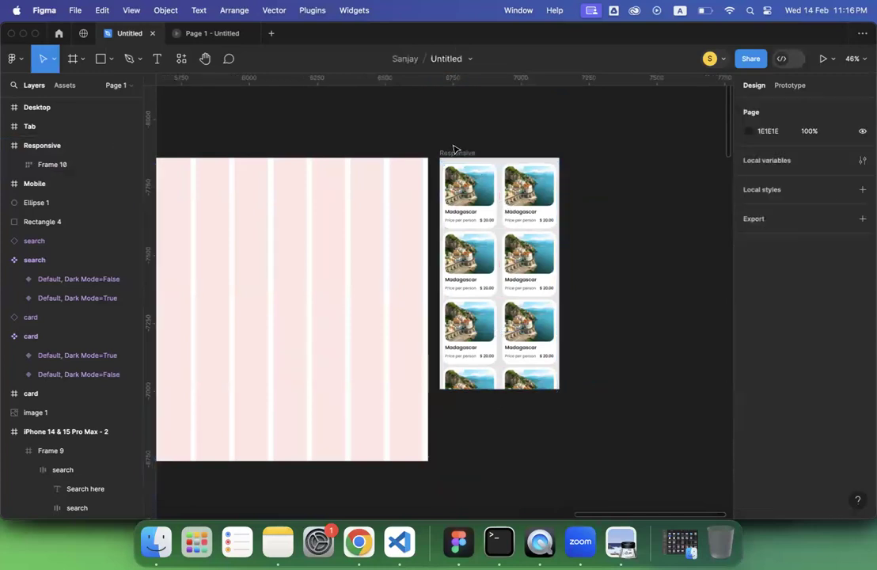
pyautogui.click(456, 152)
pyautogui.moveTo(563, 198); pyautogui.dragTo(646, 214)
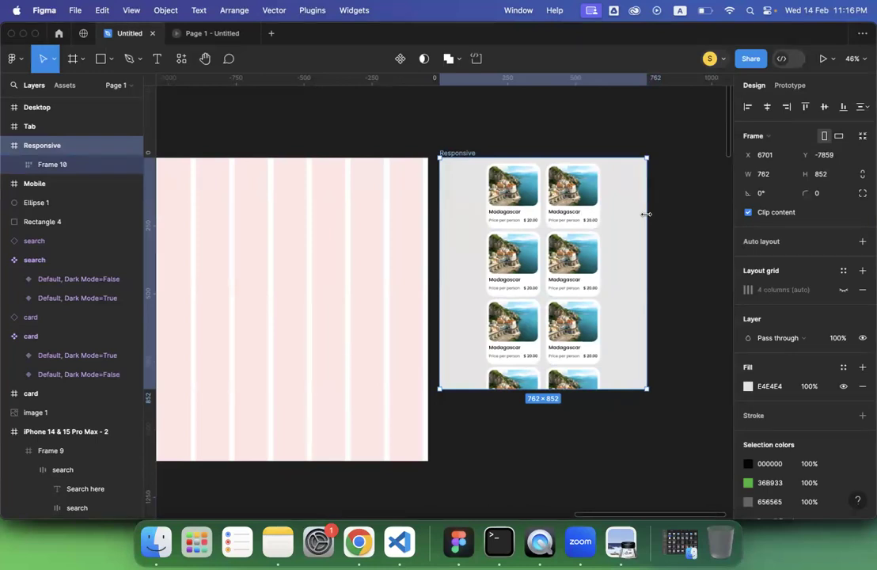
pyautogui.moveTo(646, 214); pyautogui.dragTo(560, 217)
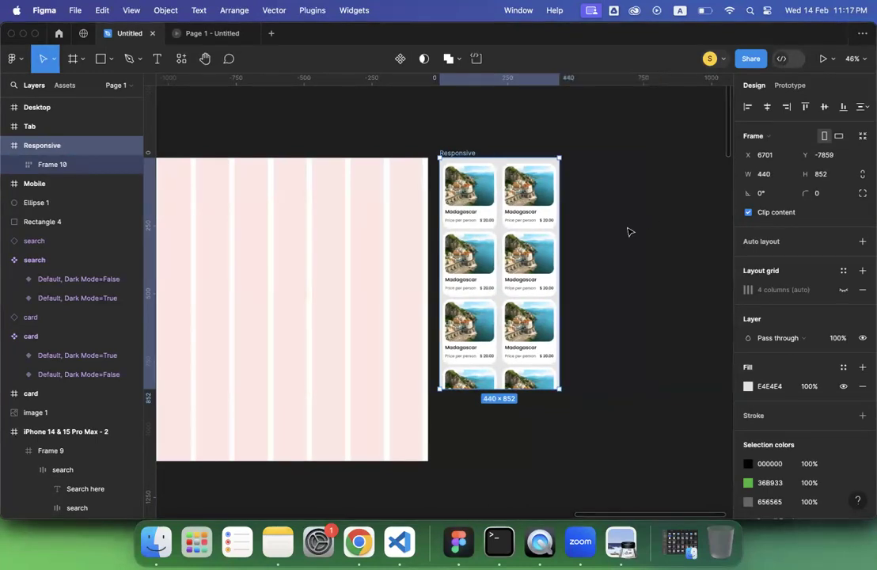
# Change the card container's horizontal constraint to Scale.
pyautogui.click(470, 185)
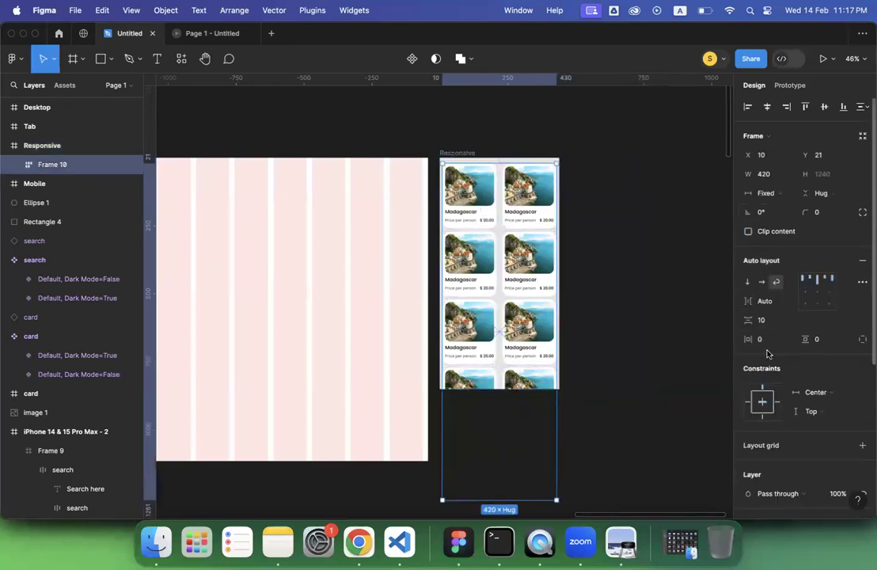
pyautogui.scroll(-3, 795, 409)
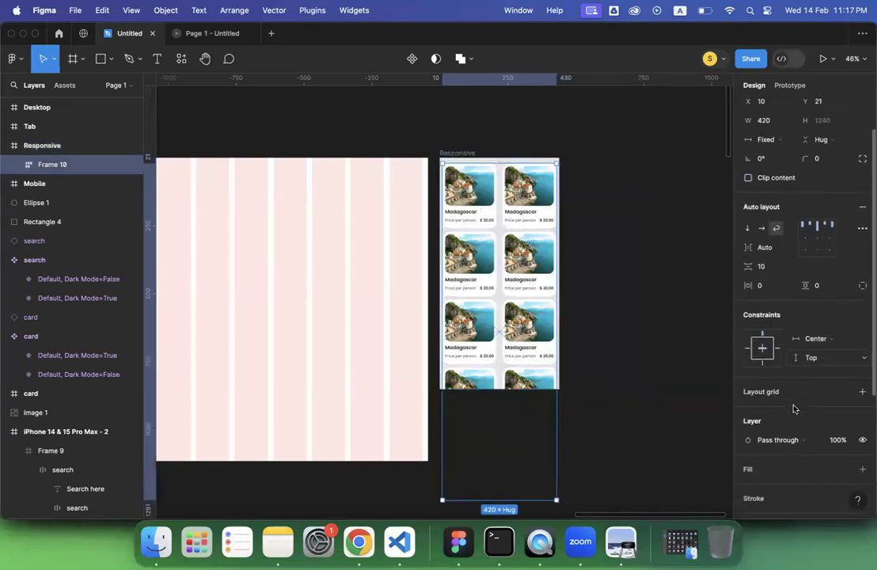
pyautogui.click(815, 339)
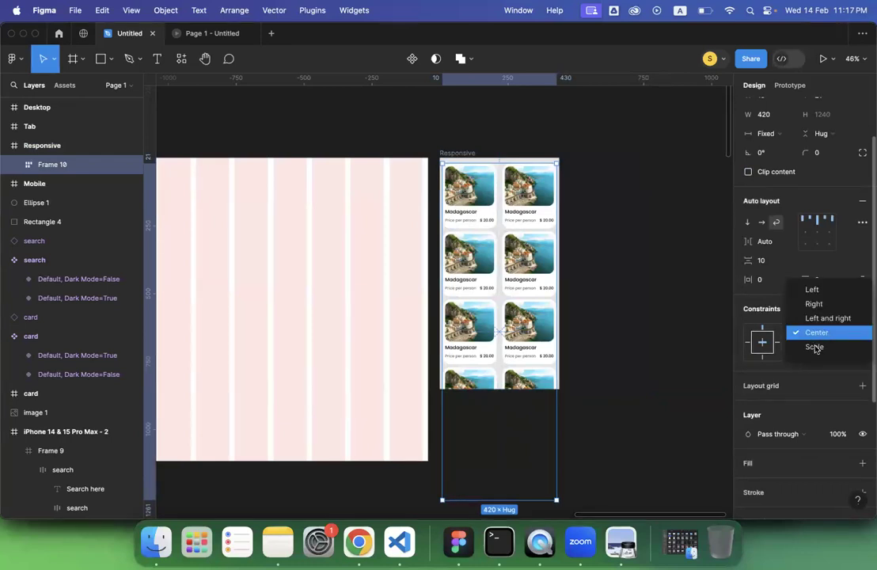
pyautogui.click(816, 349)
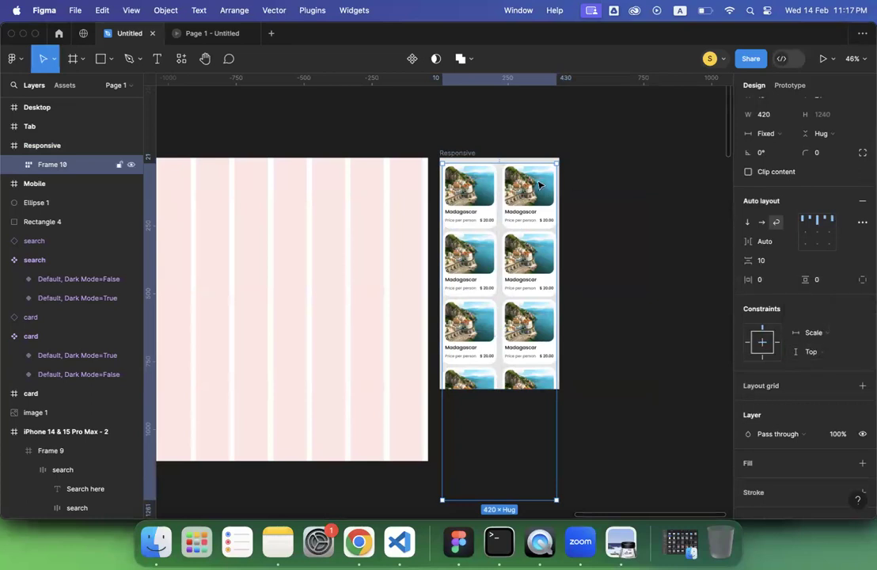
# Test the card wrapping by widening the Responsive frame to 2485 and narrowing it to 1686.
pyautogui.click(488, 164)
pyautogui.moveTo(561, 208); pyautogui.dragTo(651, 224)
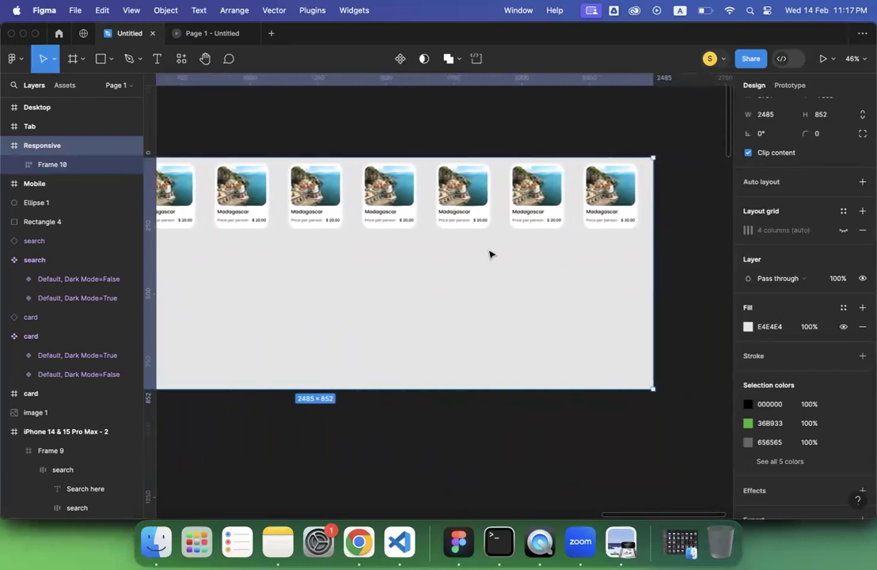
pyautogui.scroll(-5, 489, 253)
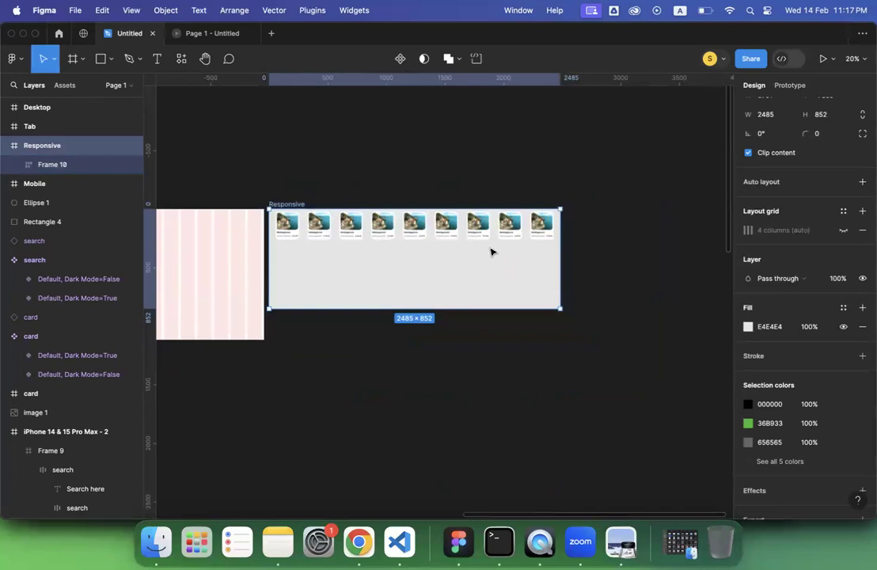
pyautogui.scroll(6, 491, 252)
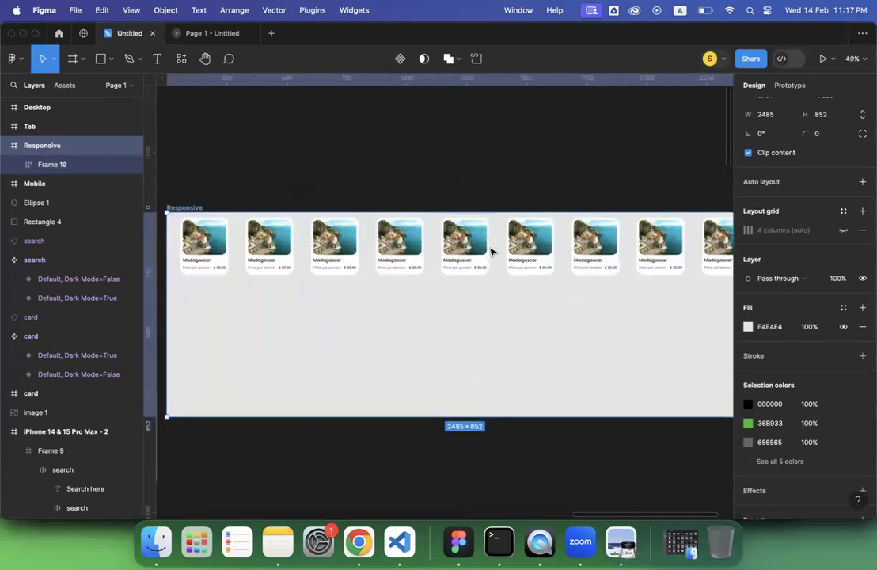
pyautogui.scroll(-4, 490, 252)
pyautogui.moveTo(595, 266); pyautogui.dragTo(537, 270)
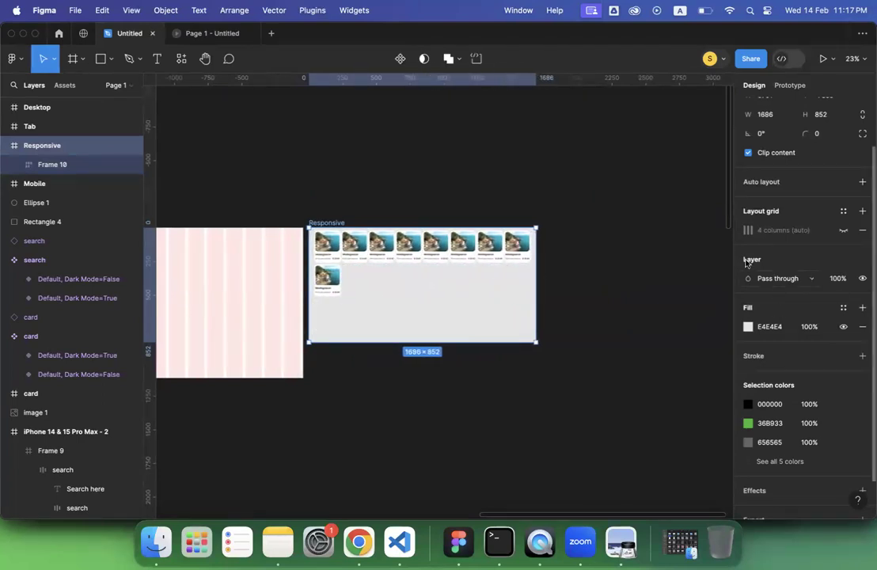
# Compare the column grids of the Mobile, Tab and Desktop frames with the card layout in the Responsive frame.
pyautogui.click(642, 263)
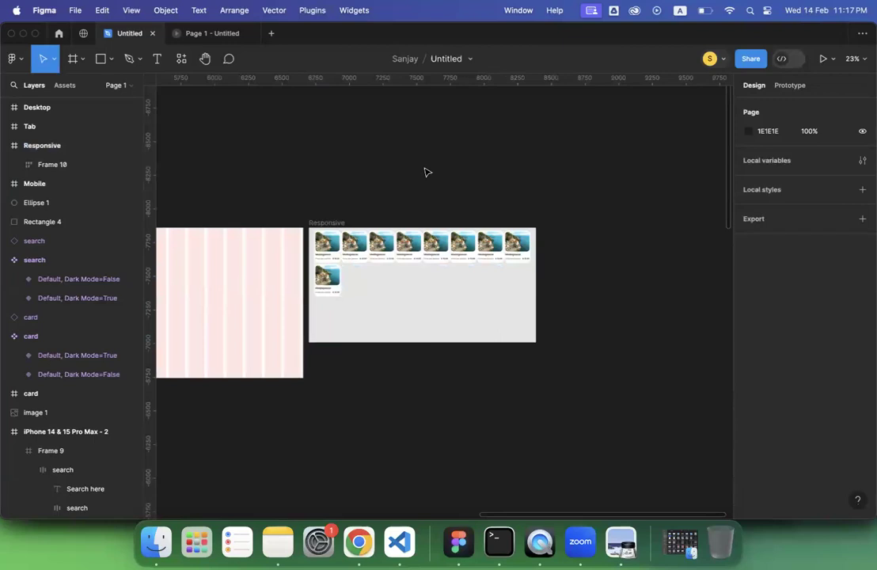
pyautogui.hscroll(-10, 426, 172)
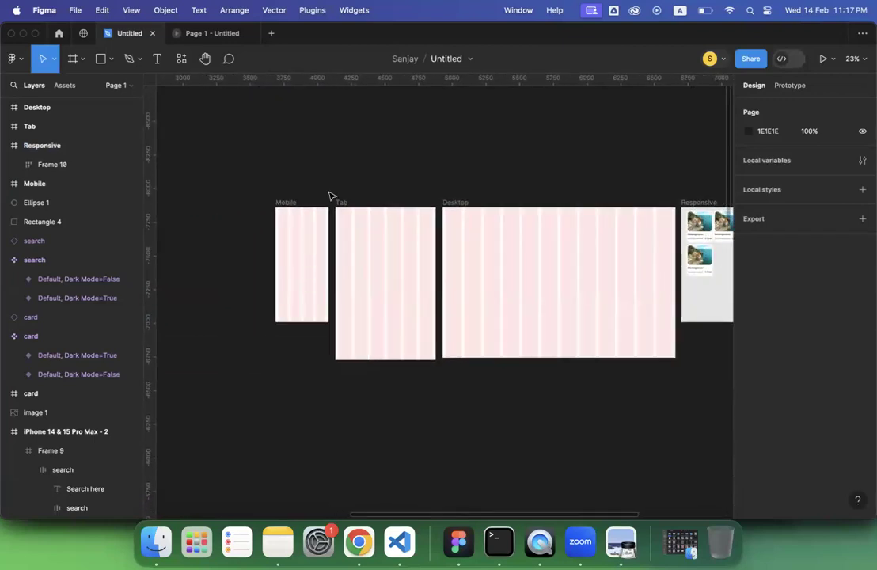
pyautogui.hscroll(3, 675, 175)
pyautogui.click(634, 184)
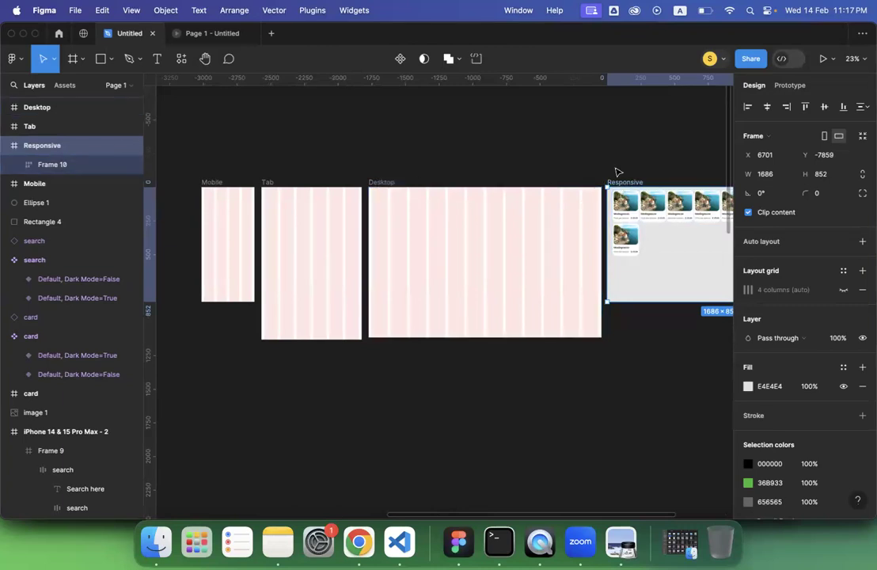
pyautogui.scroll(3, 617, 172)
pyautogui.hscroll(-5, 618, 171)
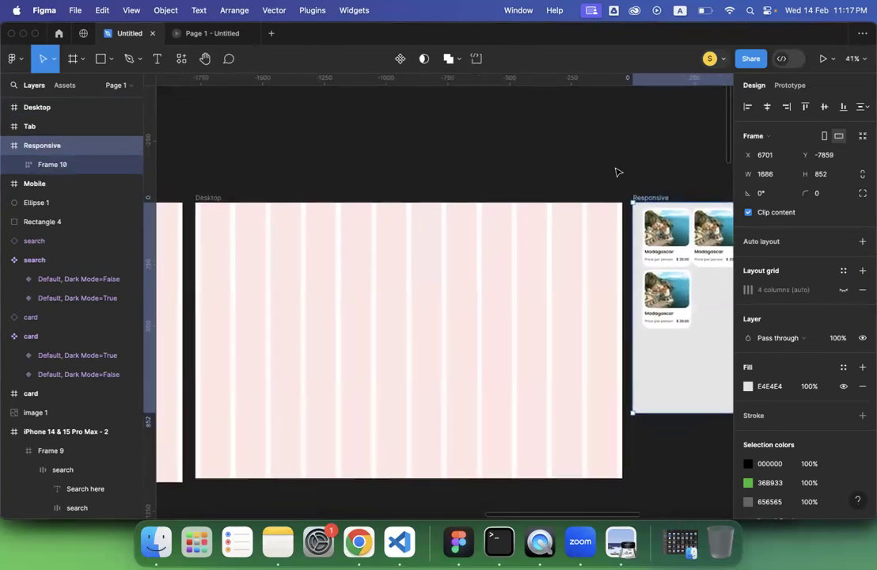
pyautogui.hscroll(-3, 618, 172)
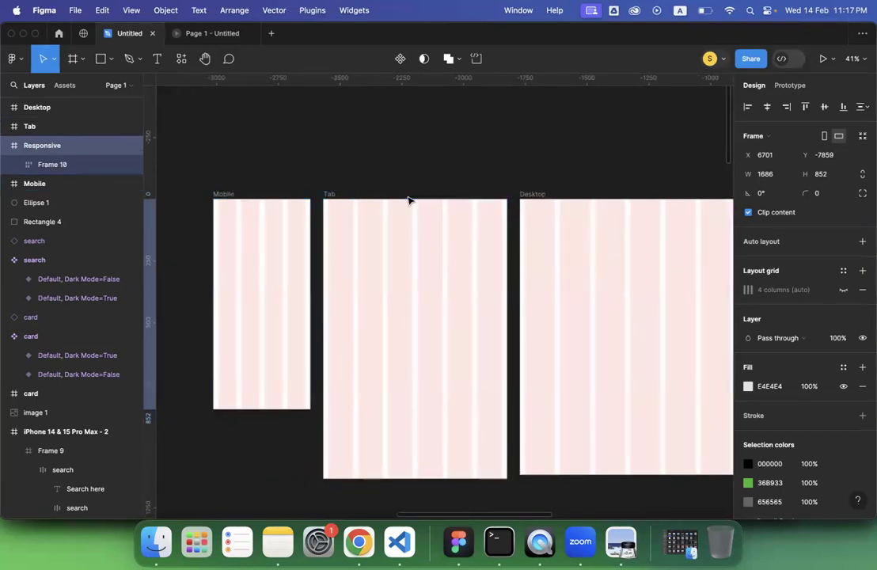
pyautogui.hscroll(15, 542, 182)
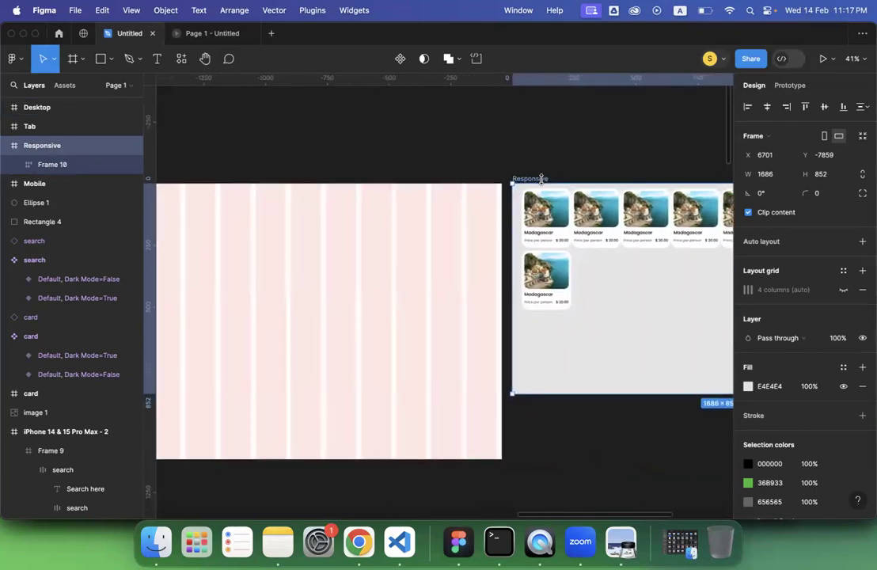
pyautogui.scroll(-5, 542, 182)
pyautogui.hscroll(-12, 542, 183)
pyautogui.click(385, 173)
pyautogui.moveTo(372, 185)
pyautogui.mouseDown()
pyautogui.moveTo(301, 188)
pyautogui.moveTo(374, 190)
pyautogui.mouseUp()
pyautogui.click(468, 151)
pyautogui.hscroll(2, 468, 152)
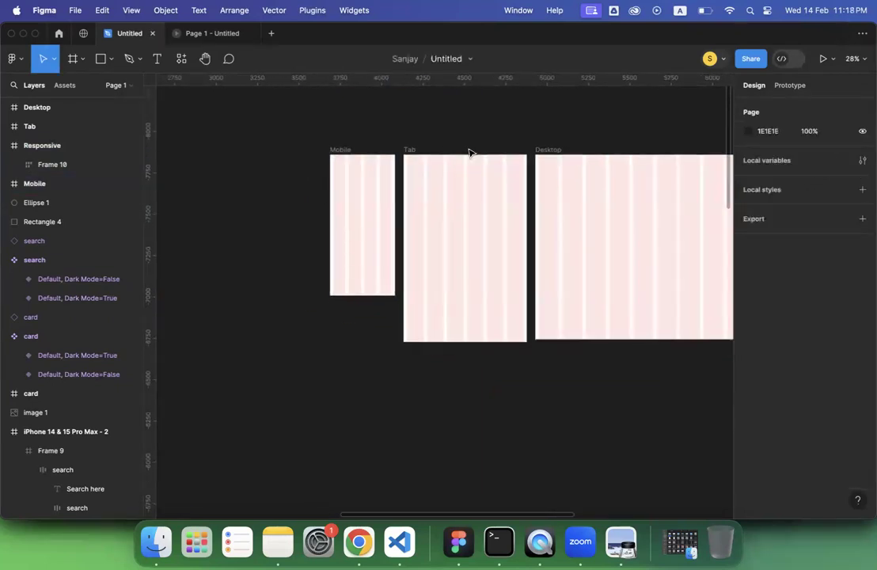
pyautogui.hscroll(10, 468, 152)
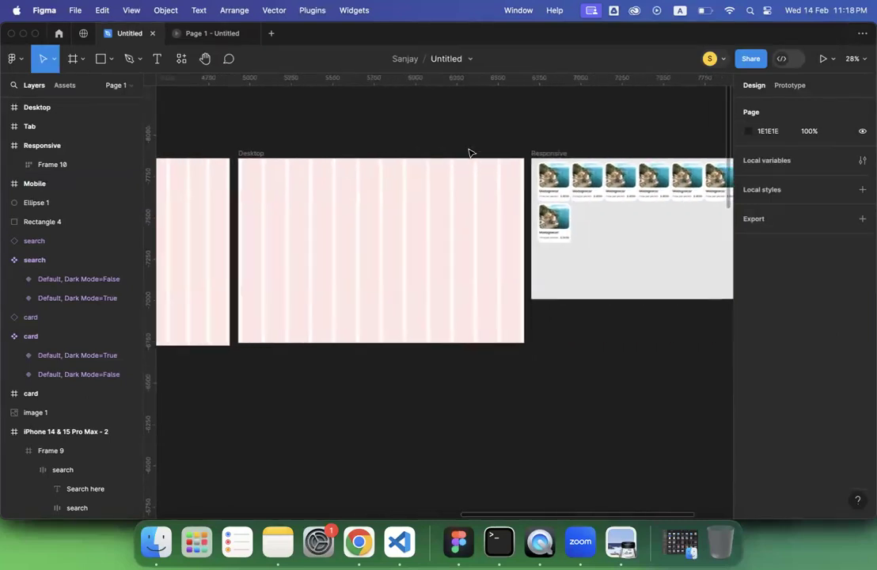
# Narrow the Responsive frame to a width of 1405 to test how its cards rearrange.
pyautogui.scroll(-2, 469, 152)
pyautogui.click(402, 152)
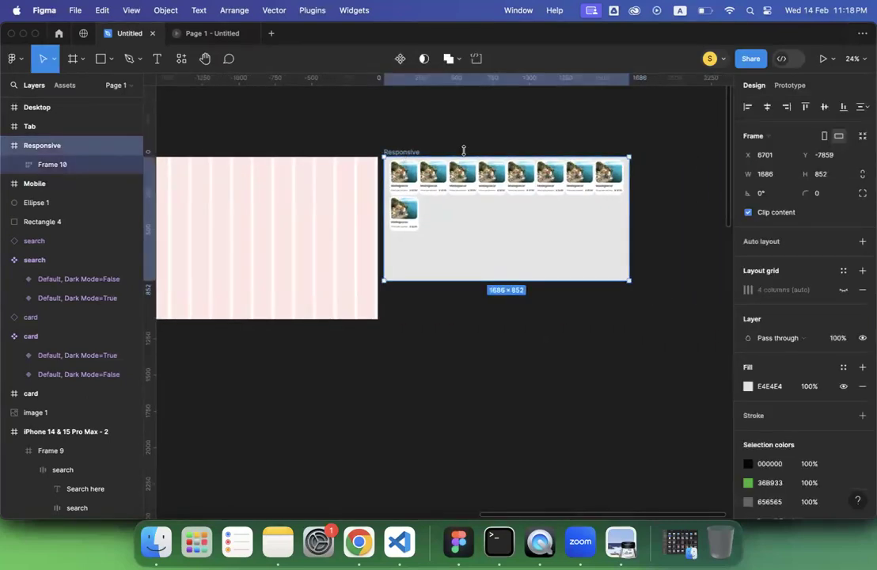
pyautogui.moveTo(625, 193); pyautogui.dragTo(587, 228)
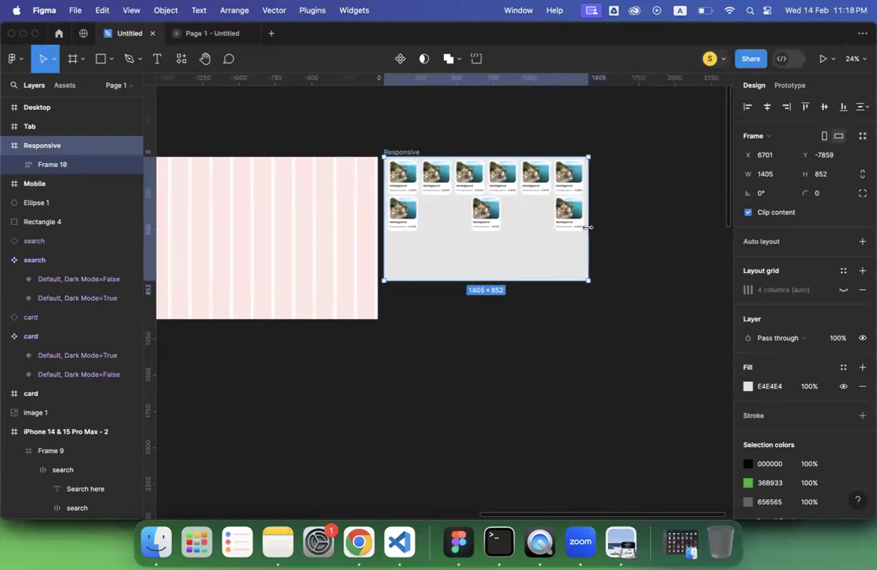
# Review the device frames beside the Responsive frame and examine the card container's vertical constraint options, keeping Top.
pyautogui.hscroll(-3, 309, 189)
pyautogui.scroll(1, 309, 189)
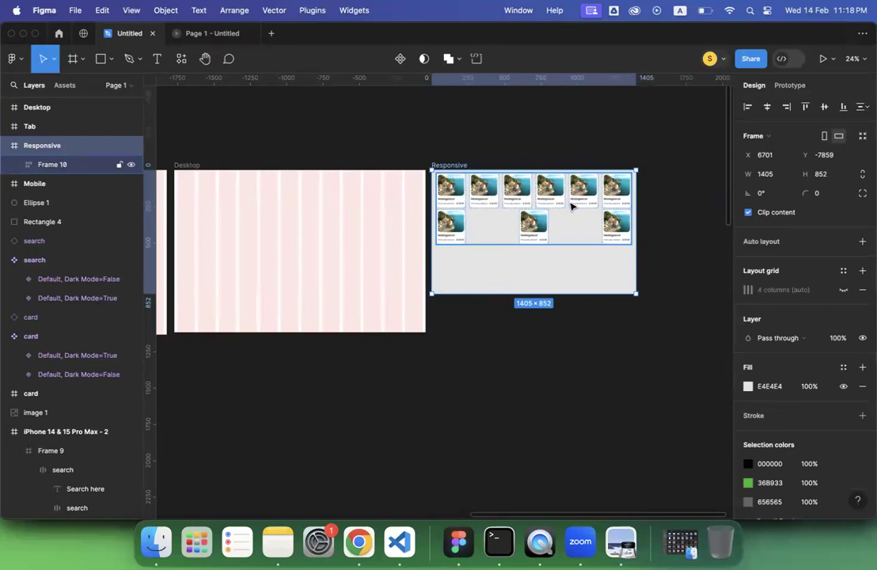
pyautogui.hscroll(-6, 369, 203)
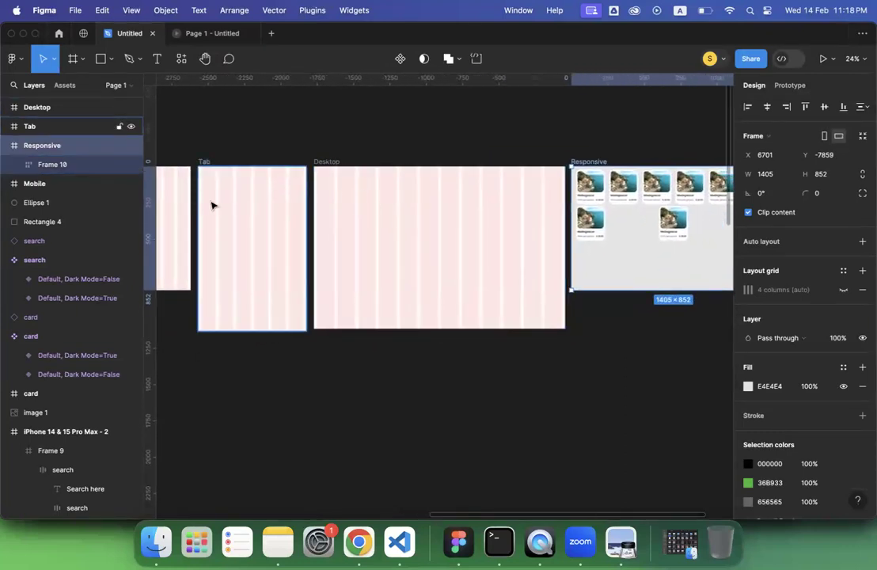
pyautogui.hscroll(-3, 211, 205)
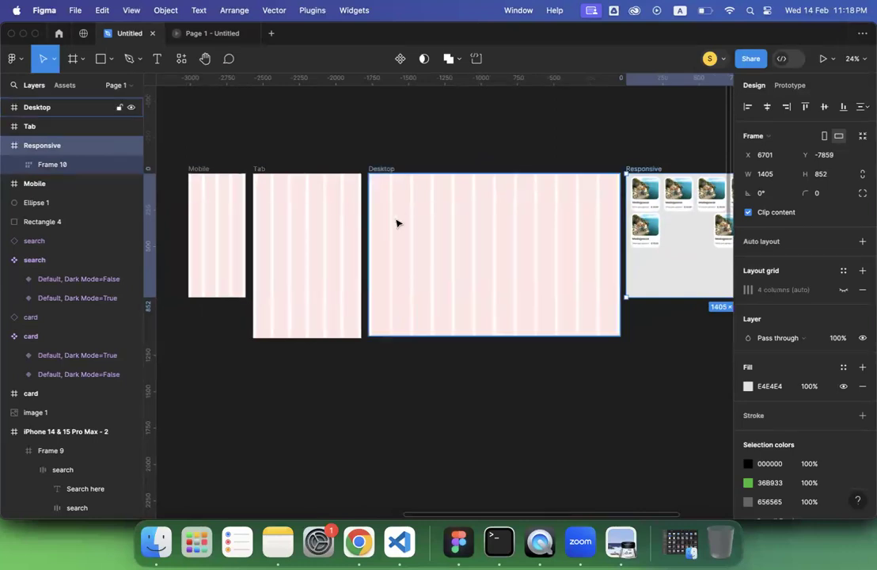
pyautogui.hscroll(5, 397, 221)
pyautogui.click(565, 201)
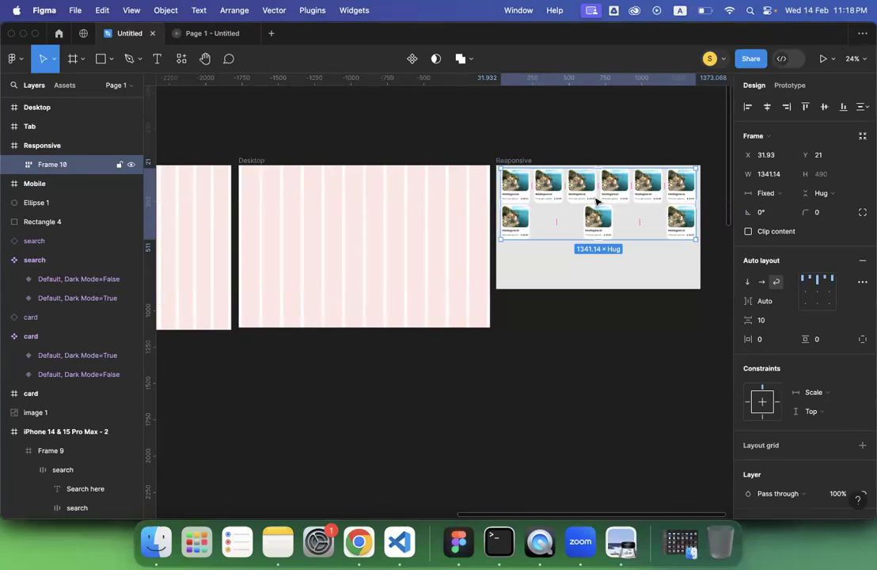
pyautogui.hscroll(3, 597, 201)
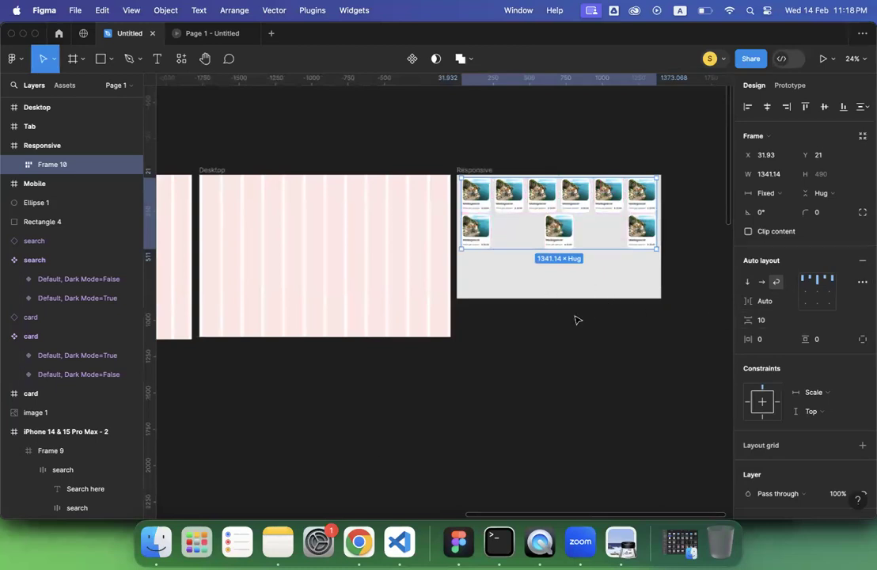
pyautogui.click(810, 412)
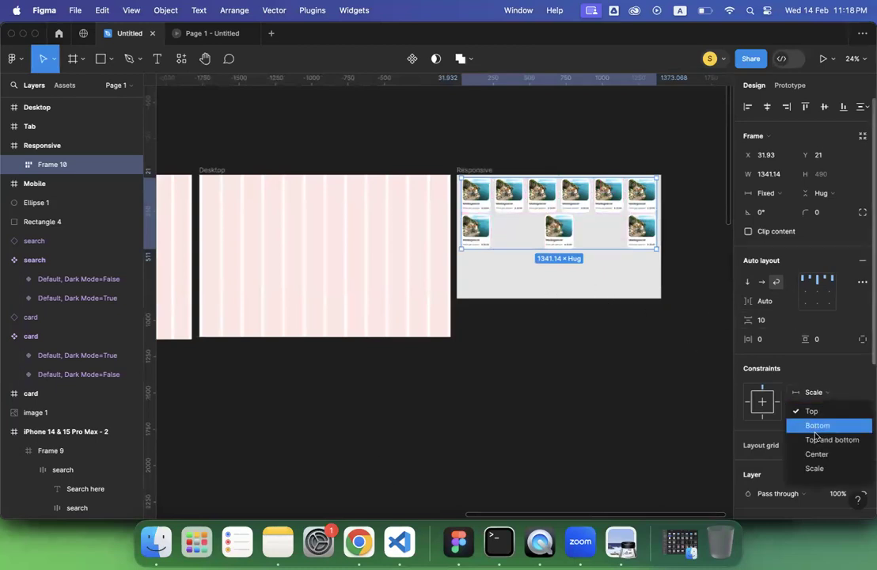
pyautogui.click(535, 359)
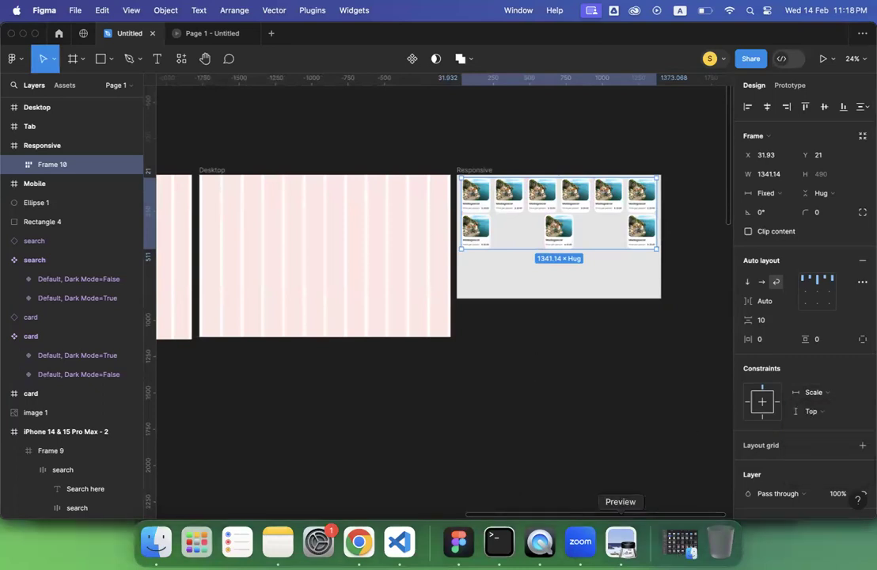
# Switch to Preview and read the first point of the "Why Grid?" slide in lecture 4.pdf.
pyautogui.click(621, 543)
pyautogui.scroll(-1, 455, 348)
pyautogui.scroll(-10, 455, 349)
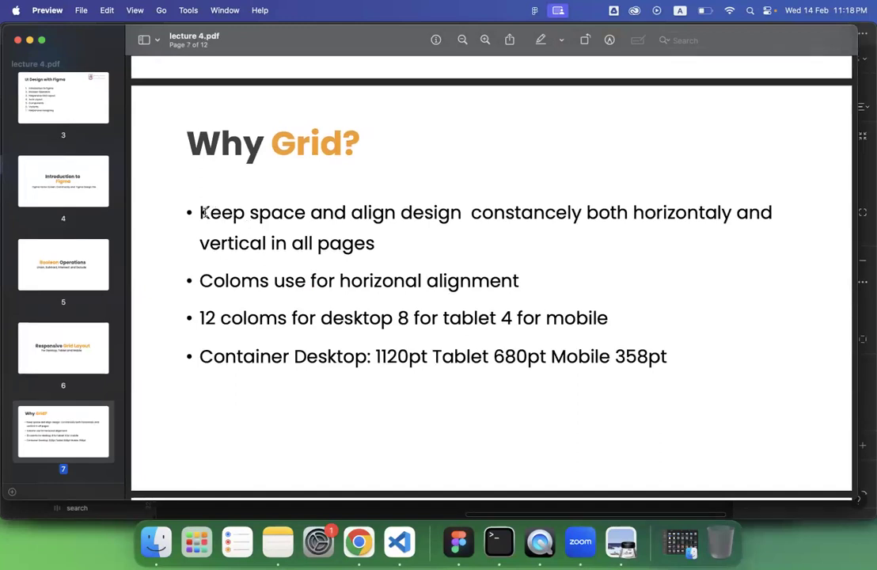
pyautogui.moveTo(203, 212); pyautogui.dragTo(535, 223)
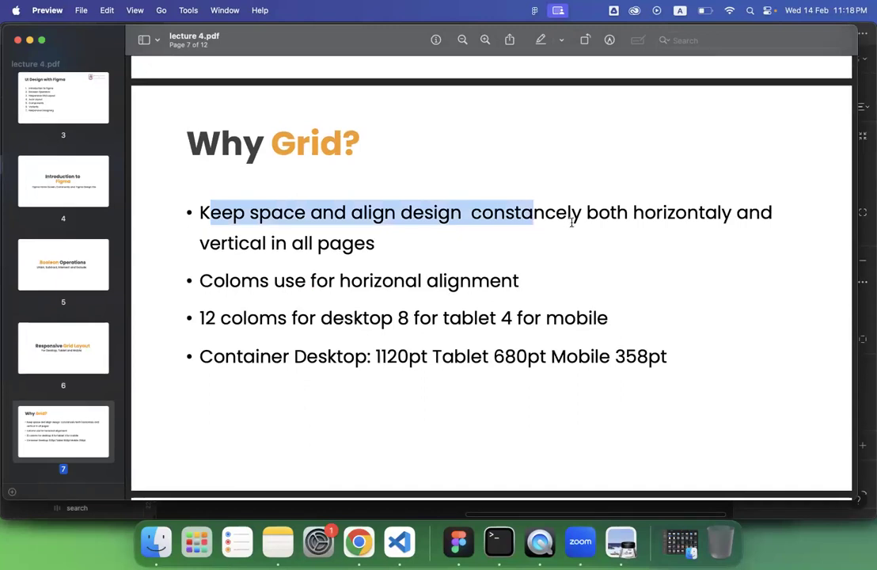
pyautogui.click(343, 225)
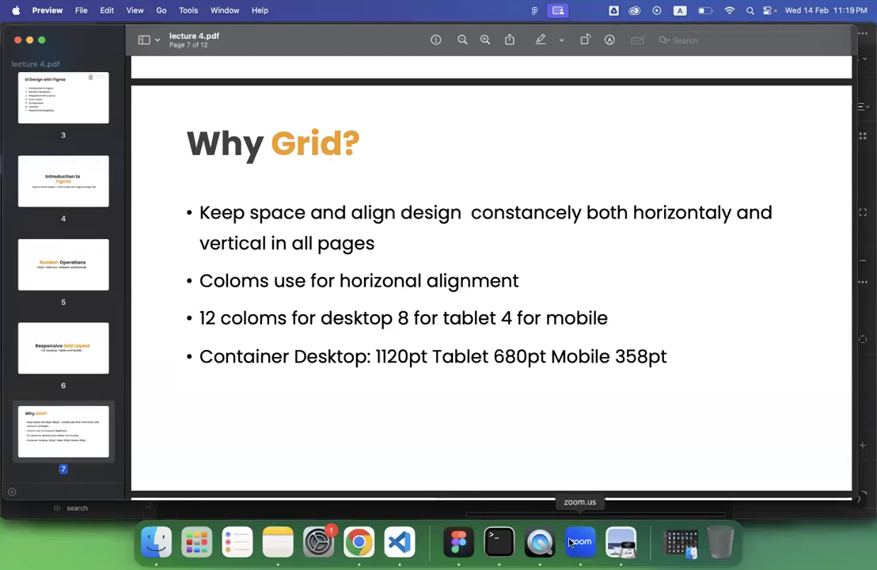
# Switch back to Figma and duplicate the Desktop frame beside the Responsive frame.
pyautogui.click(458, 541)
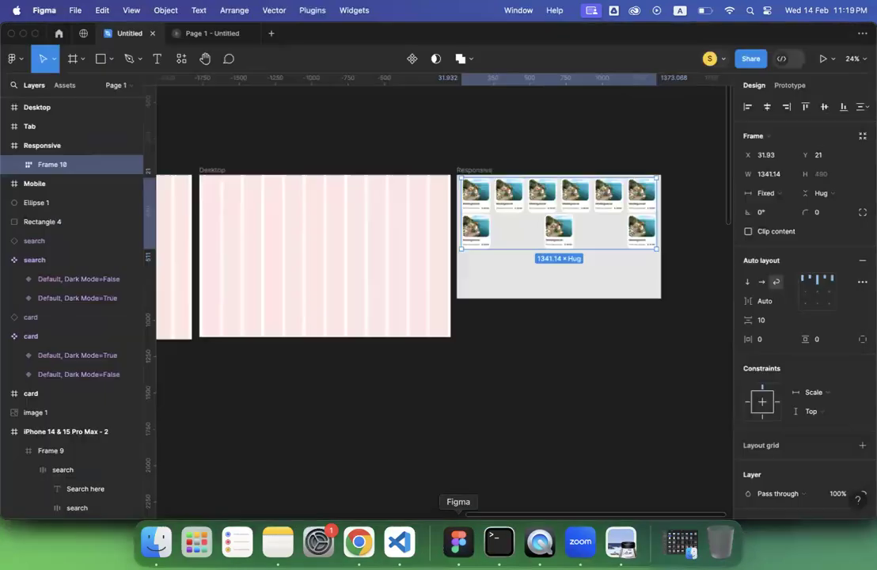
pyautogui.click(207, 171)
pyautogui.press('super+d')
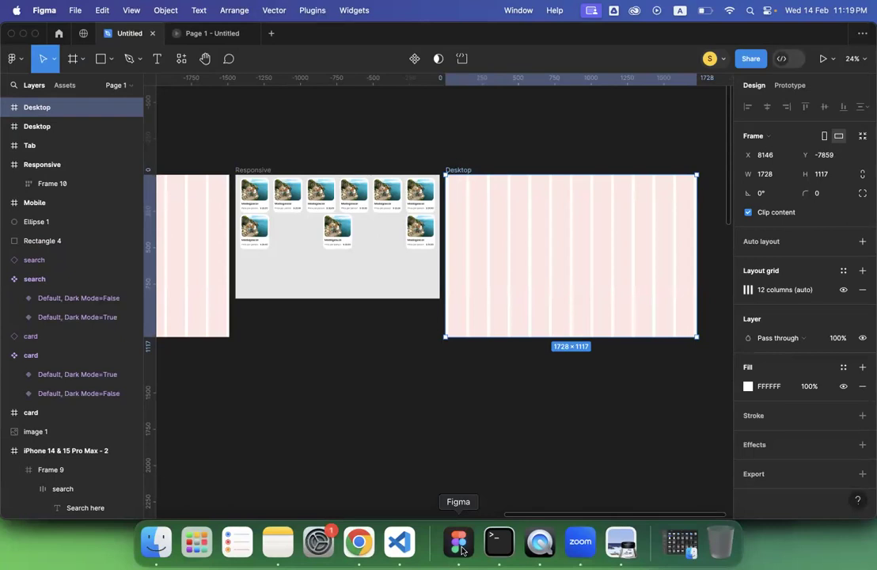
# Switch to Preview and highlight the word "Coloms" in the horizontal alignment point of the "Why Grid?" slide.
pyautogui.click(358, 543)
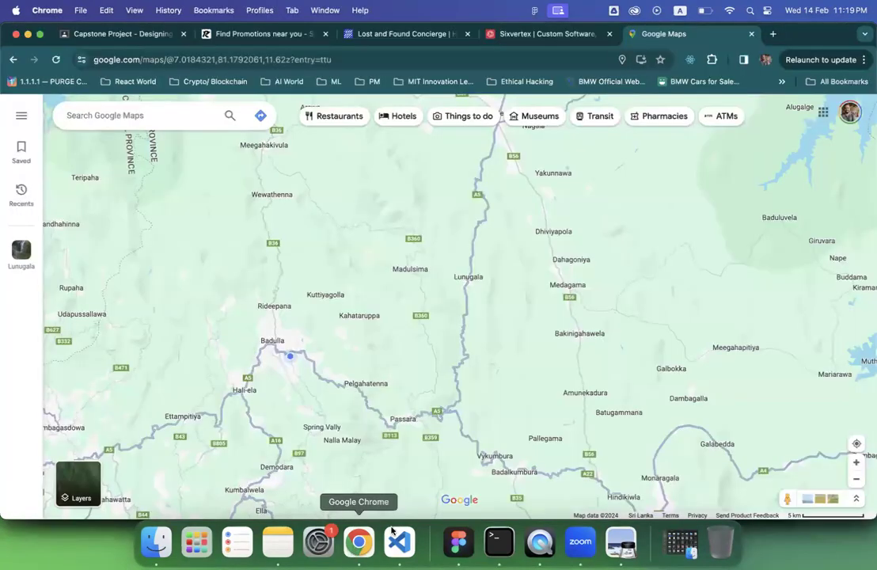
pyautogui.click(620, 550)
pyautogui.doubleClick(269, 282)
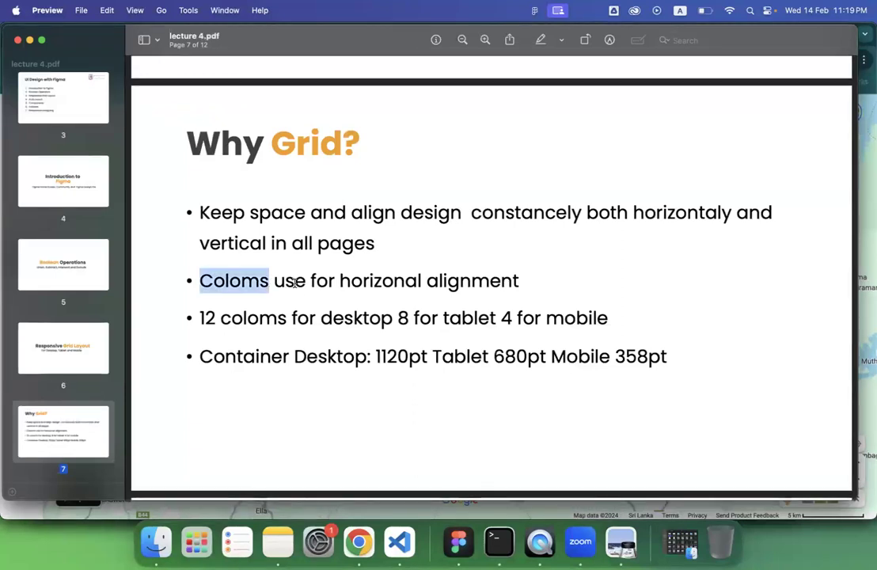
# Open the column grid settings of the duplicated Desktop frame in Figma and compare them with the "Why Grid?" slide.
pyautogui.click(458, 542)
pyautogui.click(747, 292)
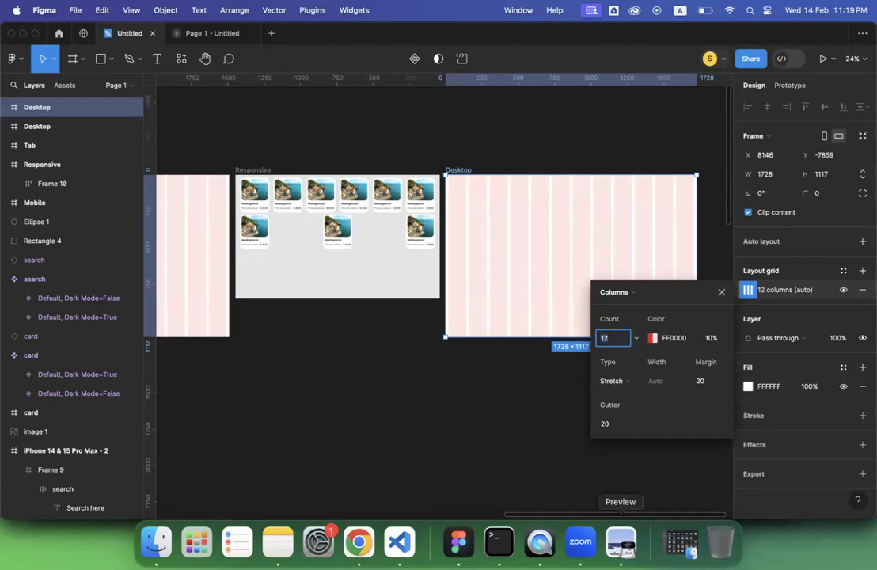
pyautogui.click(621, 543)
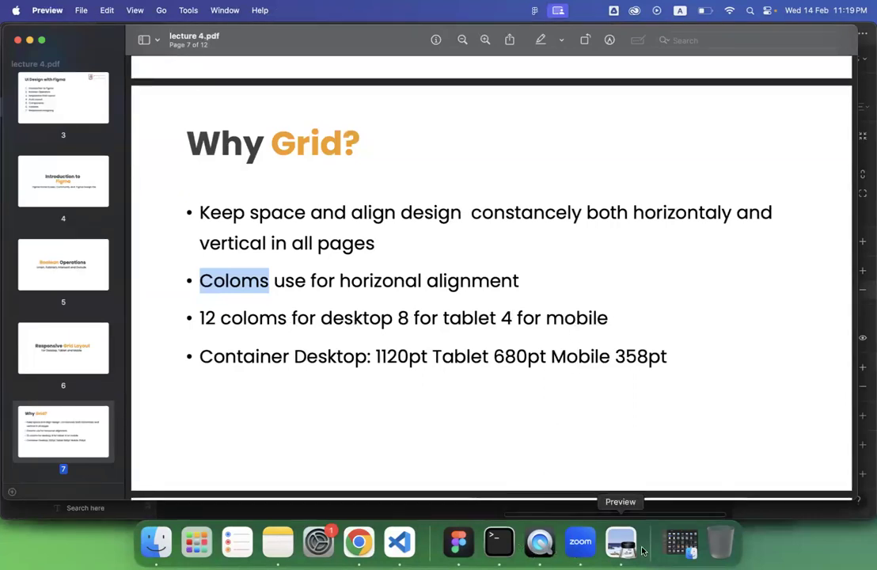
pyautogui.click(476, 555)
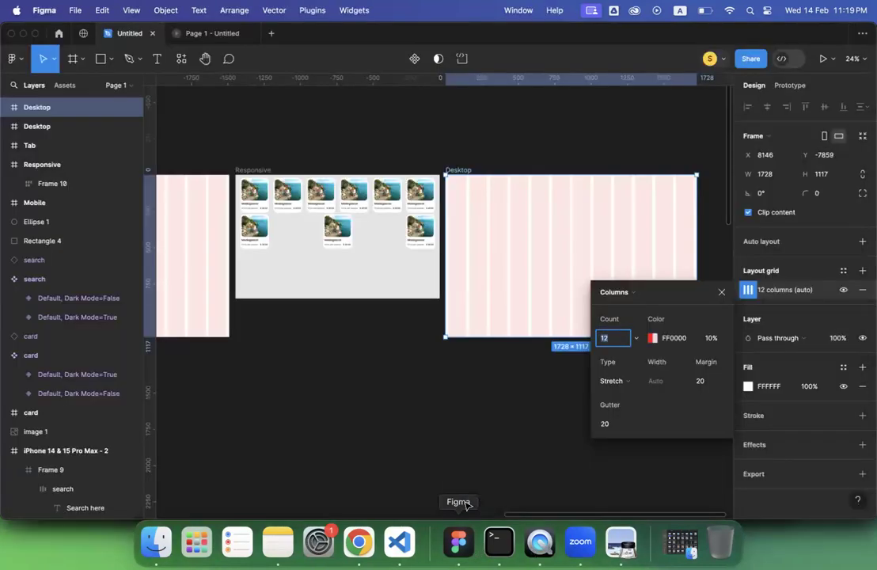
# Select the Tab frame, try resizing it from its lower corner, and undo the change.
pyautogui.scroll(-3, 457, 362)
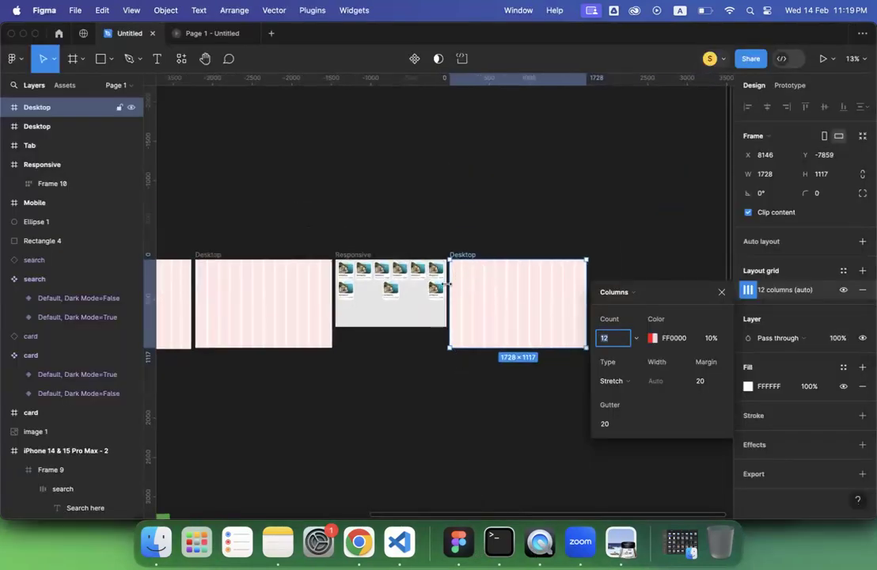
pyautogui.hscroll(-10, 459, 286)
pyautogui.scroll(5, 434, 281)
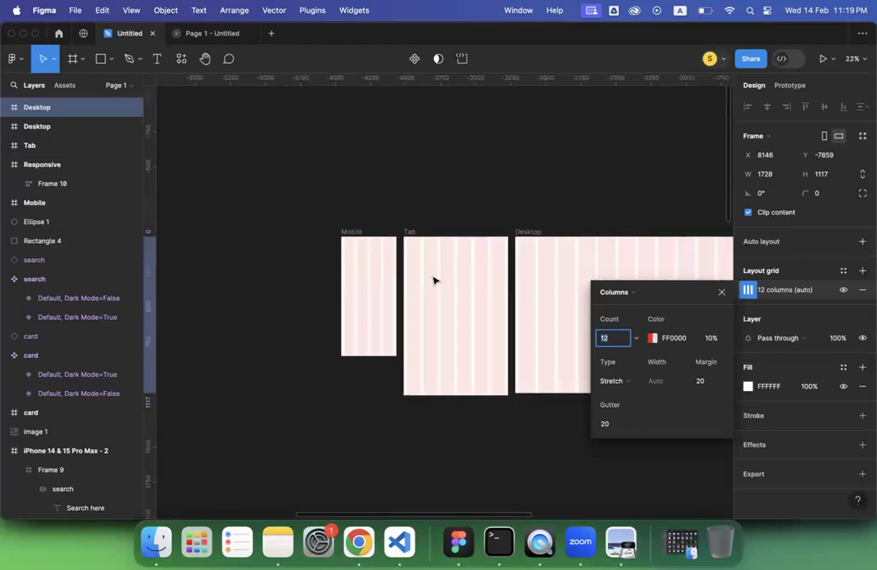
pyautogui.click(314, 175)
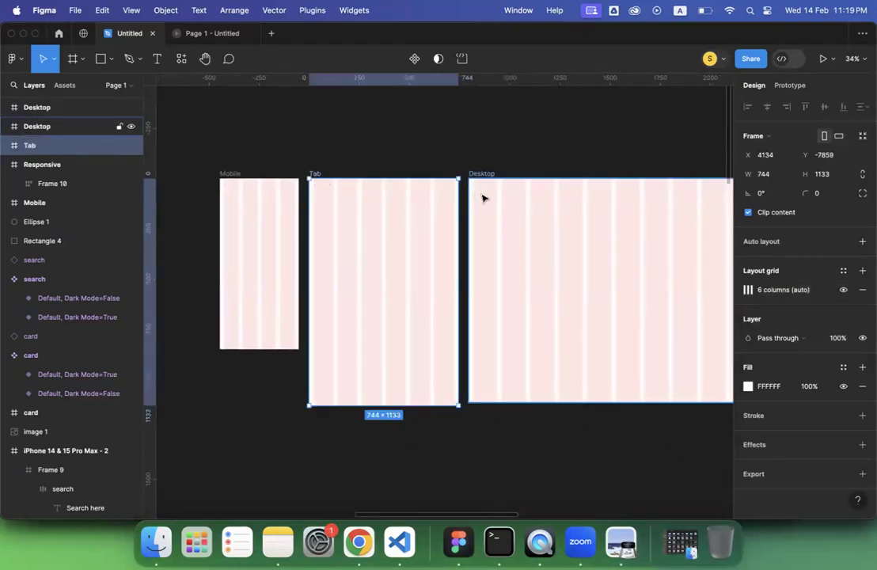
pyautogui.moveTo(461, 412); pyautogui.dragTo(542, 200)
pyautogui.press('super+z')
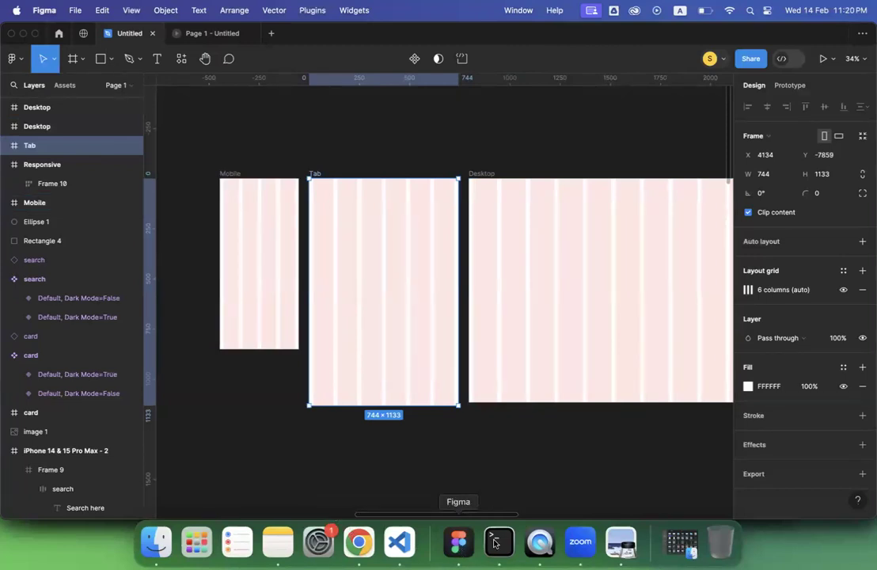
# Read the column counts on the Preview slide, highlight the line with the container widths, and return to Figma.
pyautogui.click(619, 547)
pyautogui.click(433, 309)
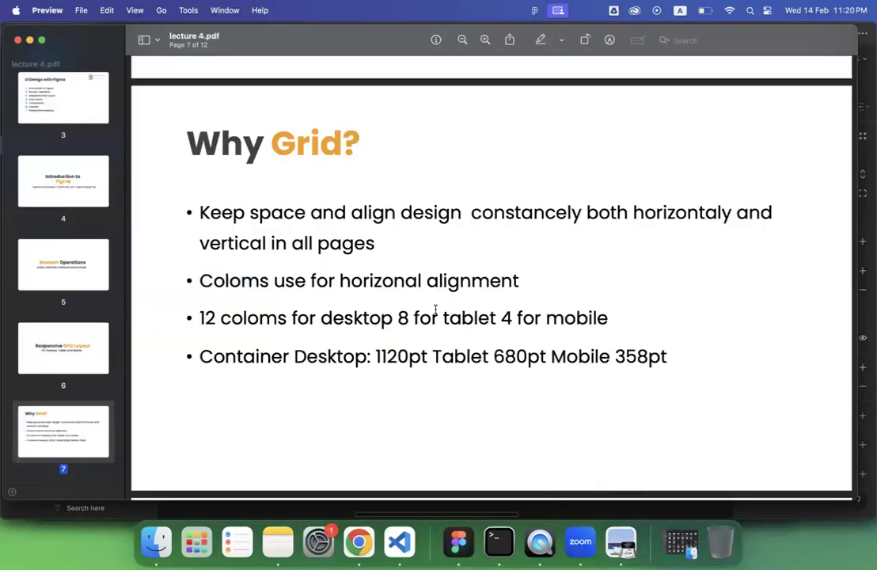
pyautogui.scroll(-2, 417, 306)
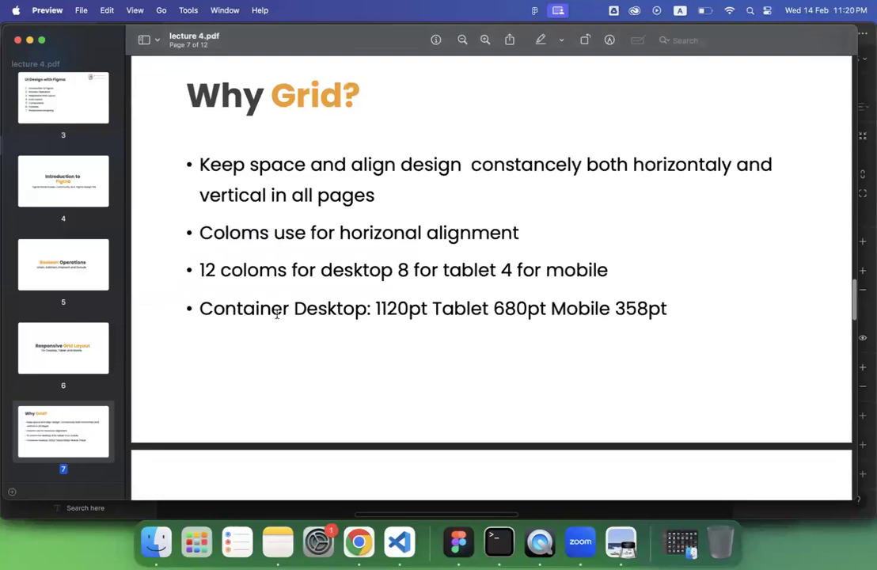
pyautogui.tripleClick(382, 308)
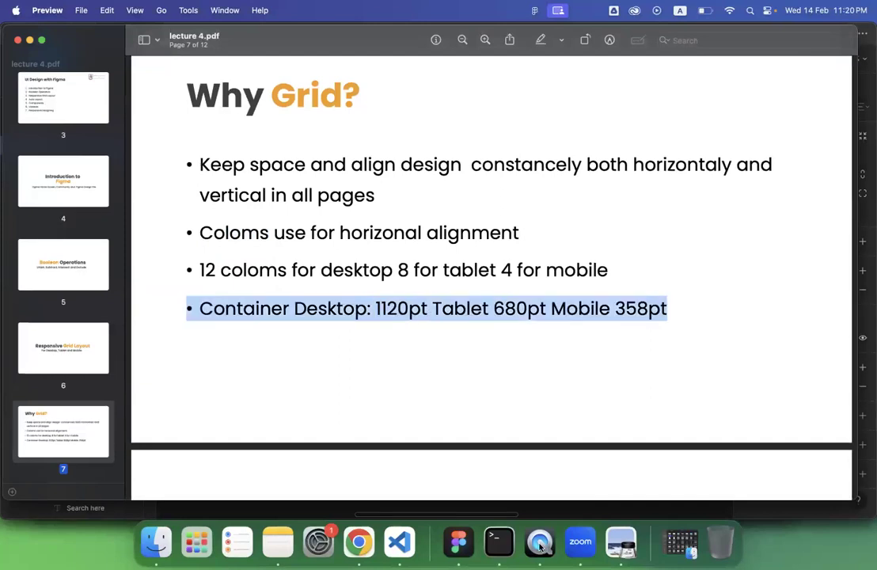
pyautogui.click(459, 543)
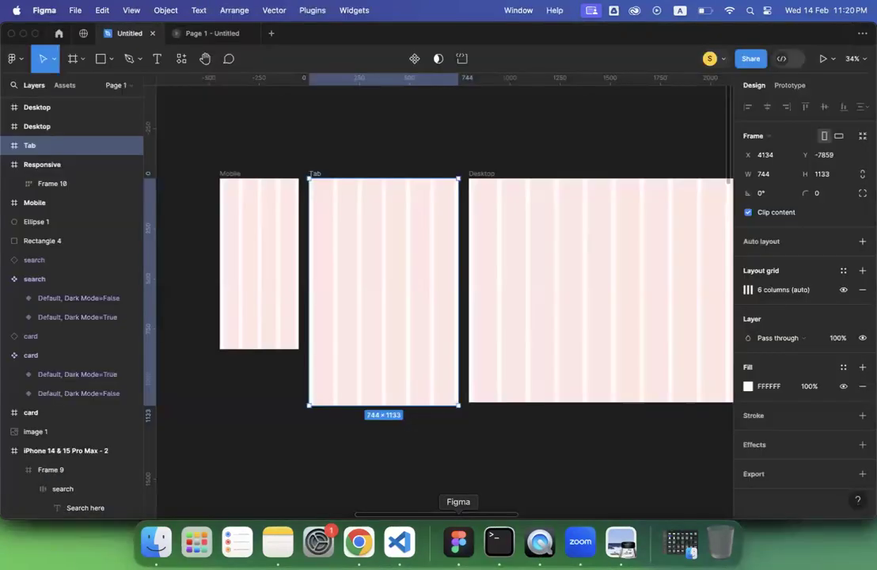
# Deselect the Tab frame in Figma, switch to Chrome, and open a new browser tab.
pyautogui.click(471, 154)
pyautogui.hscroll(2, 471, 154)
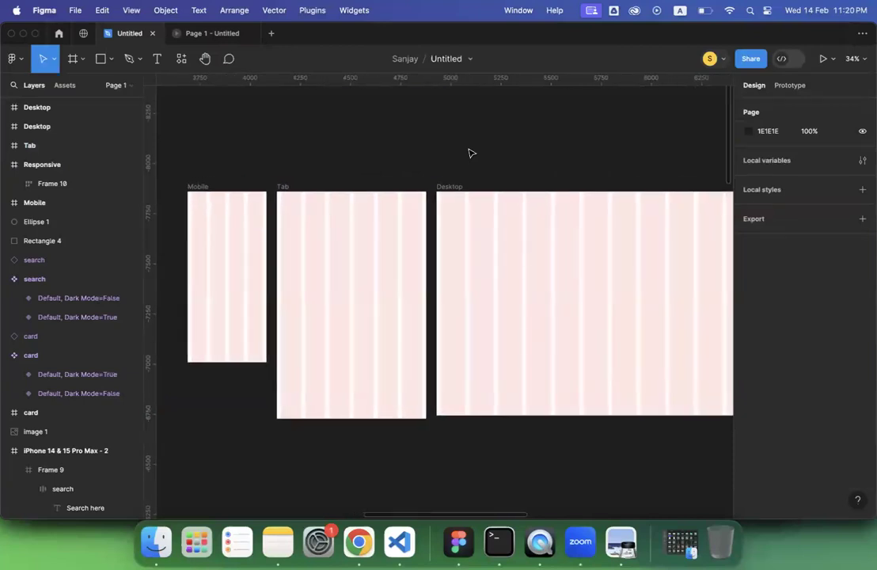
pyautogui.scroll(-3, 469, 153)
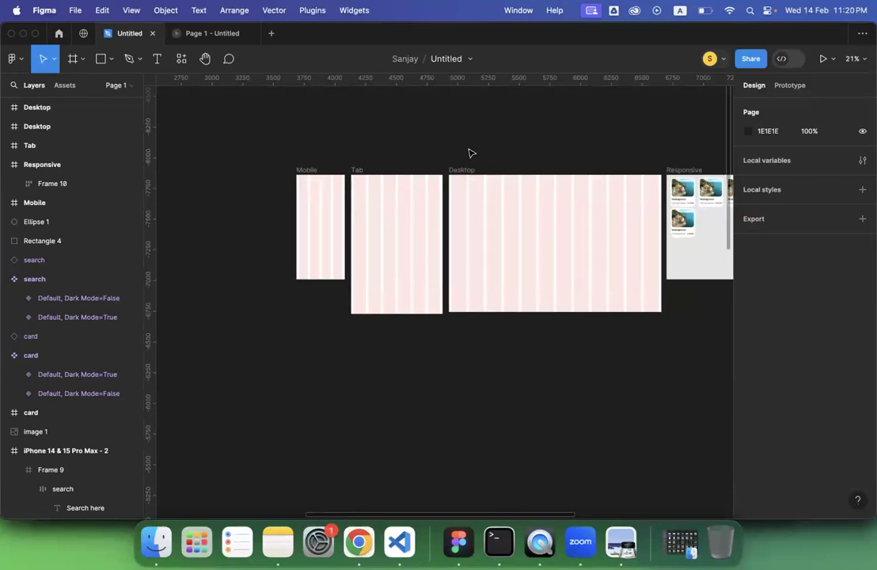
pyautogui.click(358, 541)
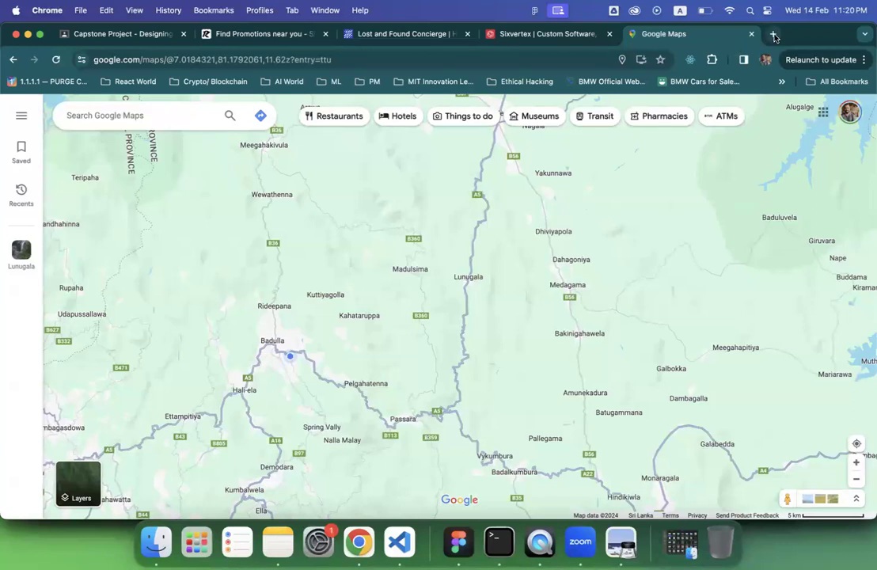
pyautogui.click(773, 34)
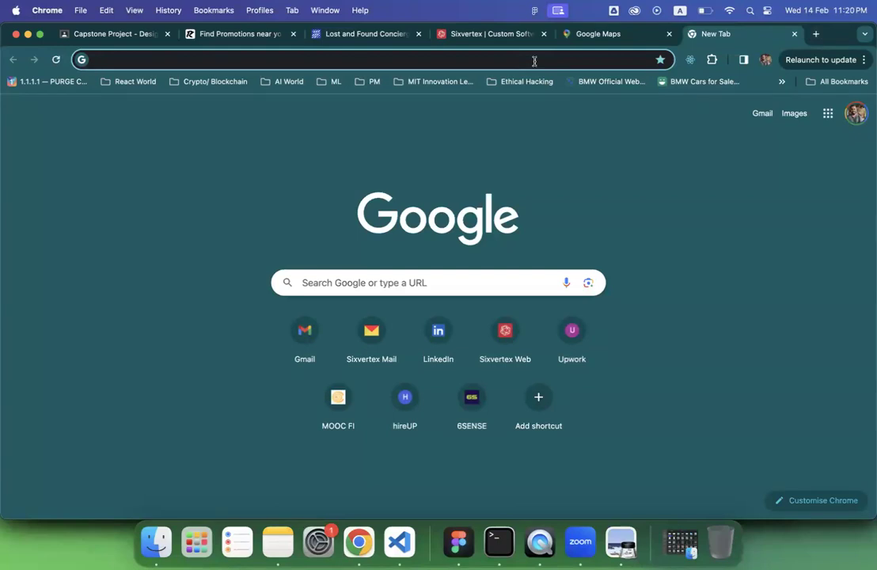
pyautogui.click(82, 208)
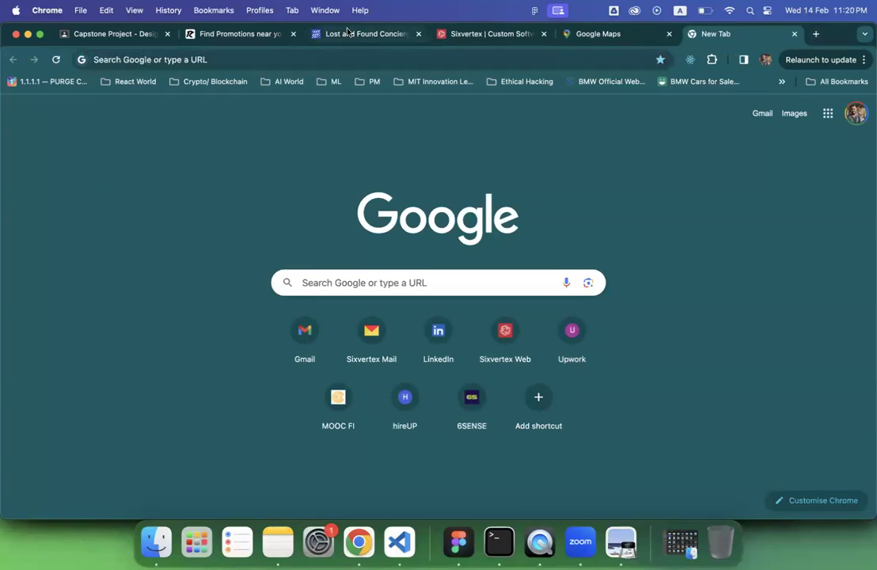
# Switch to the open case-study page about finding promotions and go back to the portfolio site's home page.
pyautogui.click(317, 33)
pyautogui.click(237, 34)
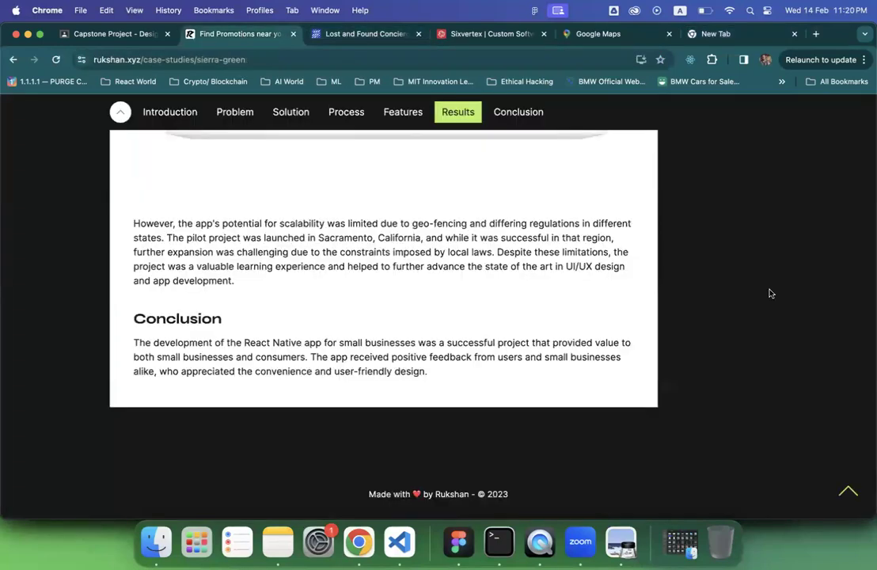
pyautogui.rightClick(6, 270)
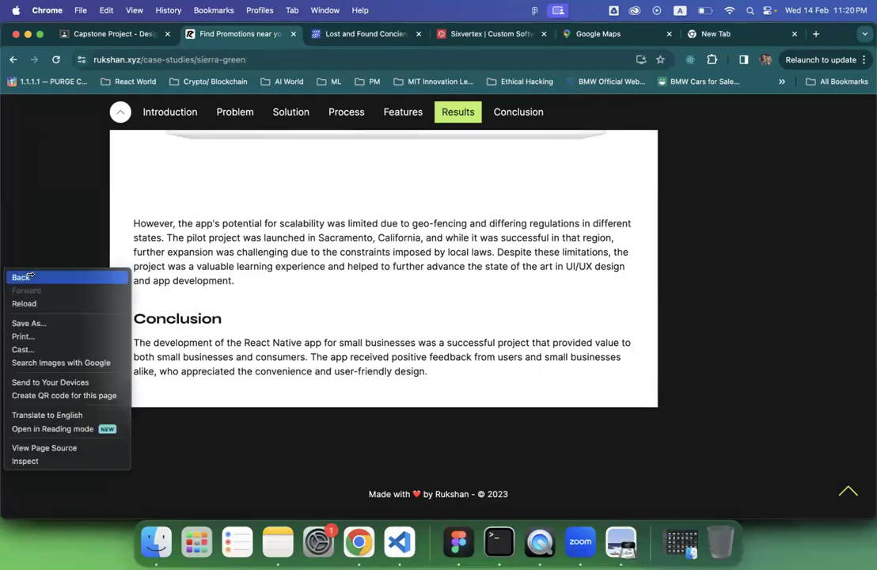
pyautogui.click(19, 276)
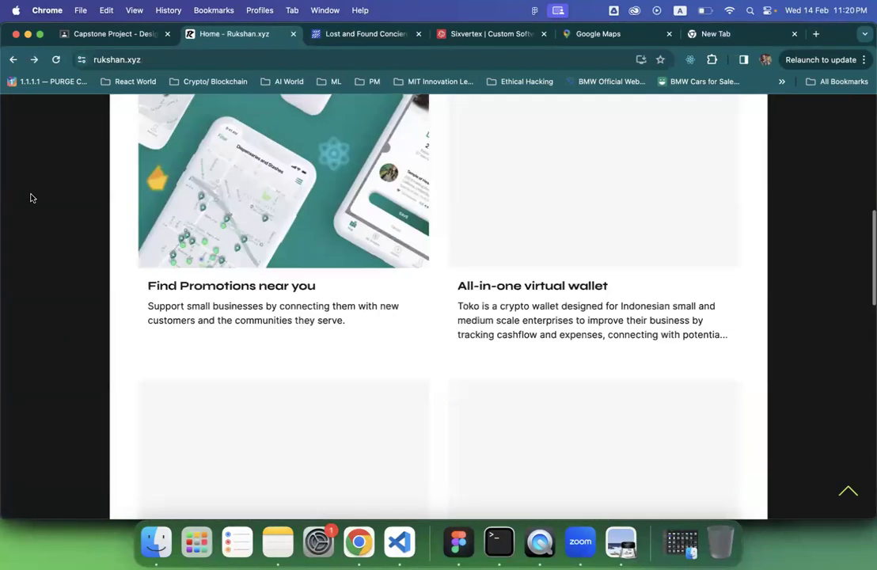
# Inspect the portfolio home page and dock the developer tools to the right side.
pyautogui.rightClick(33, 202)
pyautogui.click(47, 375)
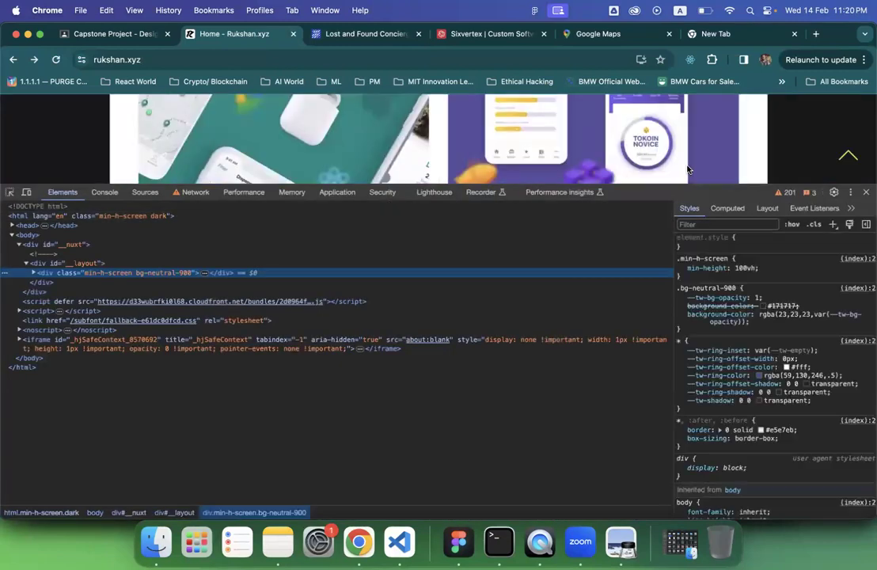
pyautogui.click(852, 192)
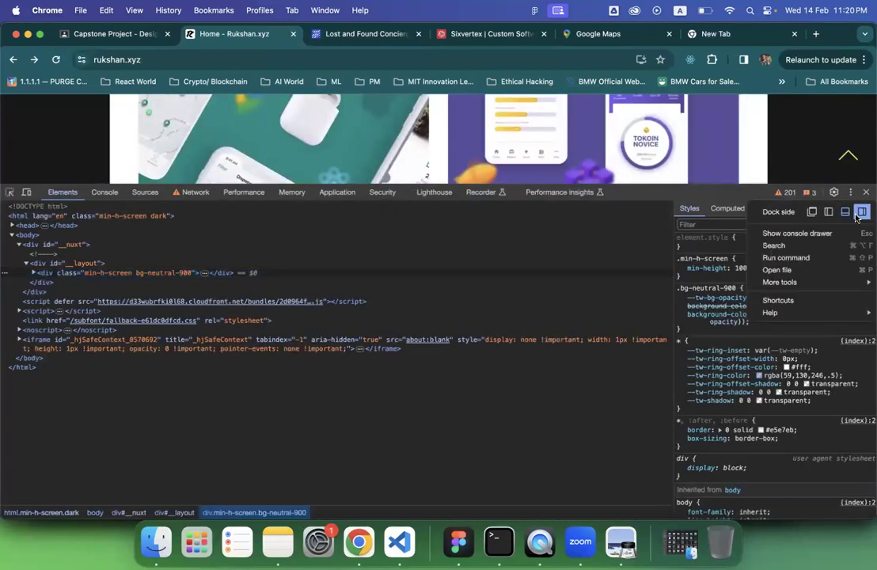
pyautogui.click(862, 212)
# Turn on device emulation for the home page, choose iPhone SE, and review how the case studies stack on mobile.
pyautogui.scroll(2, 111, 151)
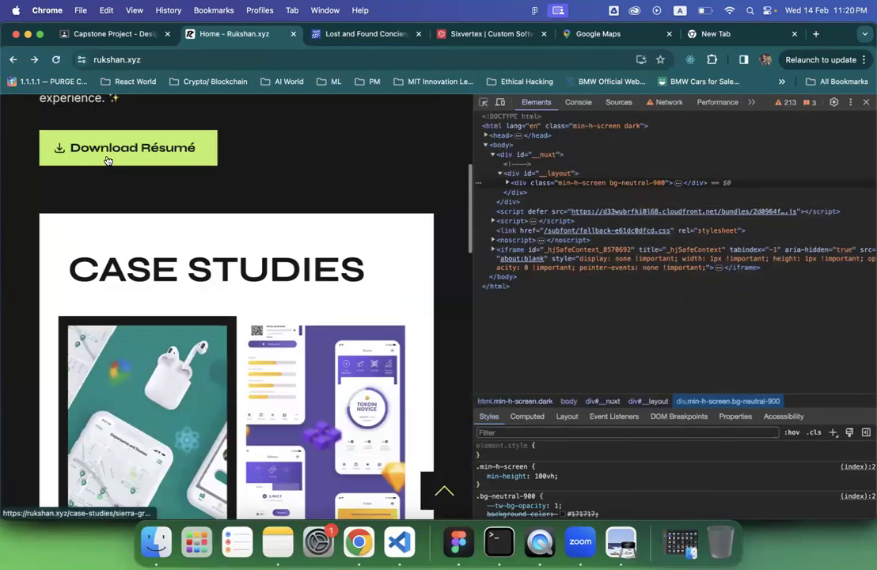
pyautogui.scroll(4, 108, 161)
pyautogui.click(501, 103)
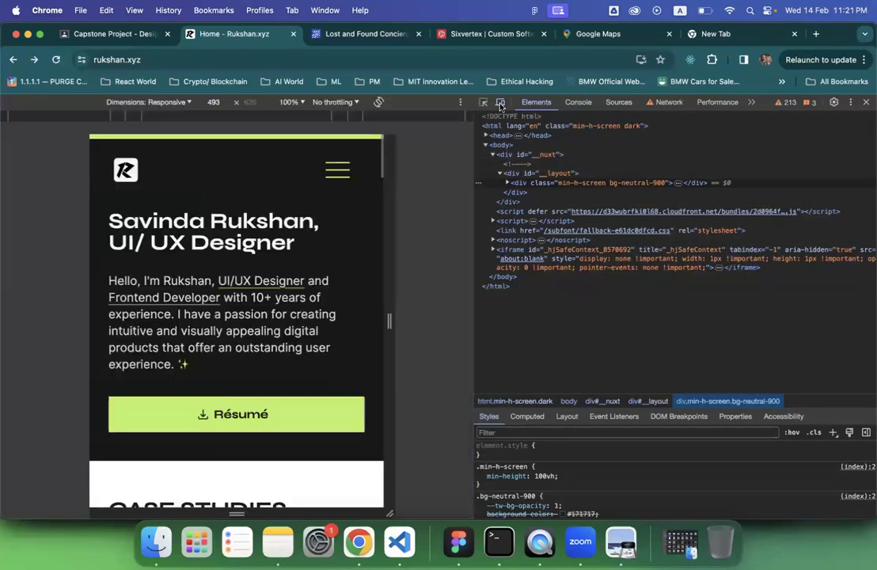
pyautogui.click(169, 102)
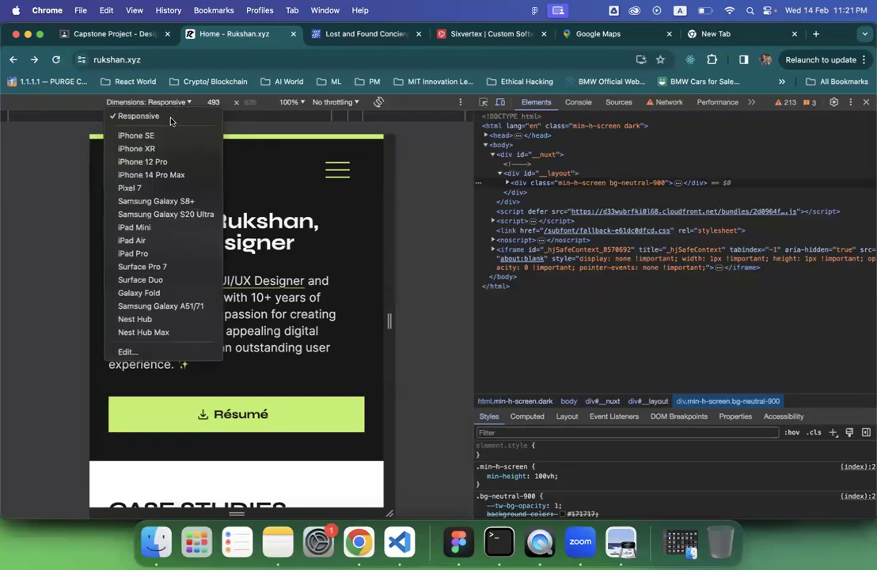
pyautogui.click(167, 135)
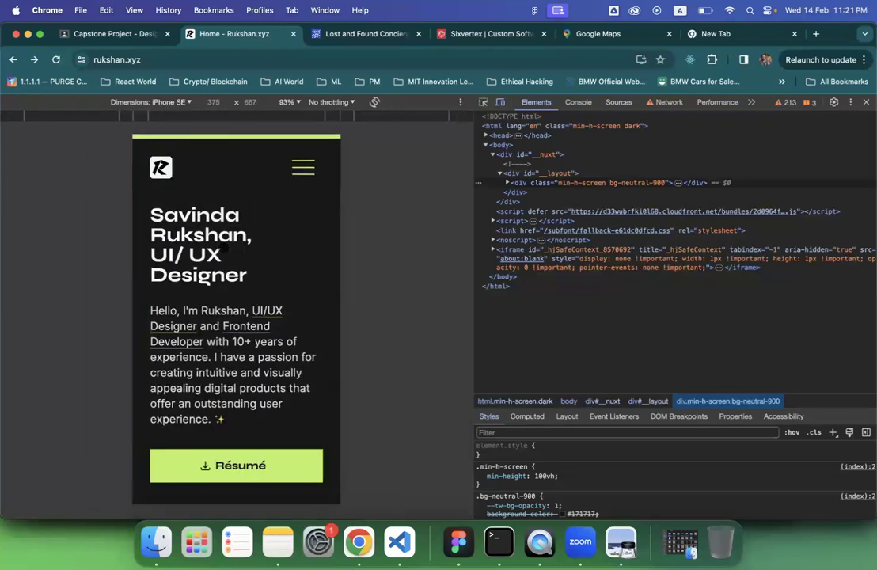
pyautogui.scroll(-15, 224, 247)
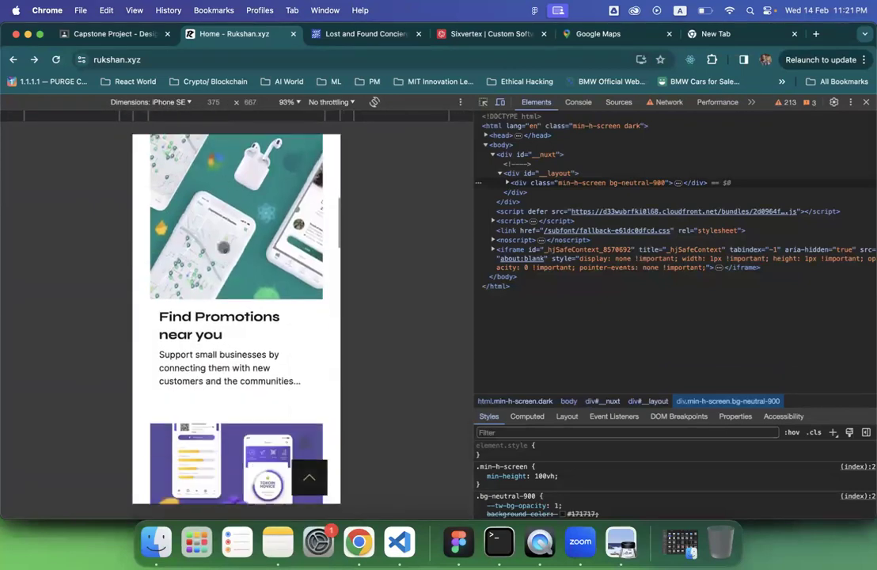
pyautogui.scroll(-15, 224, 247)
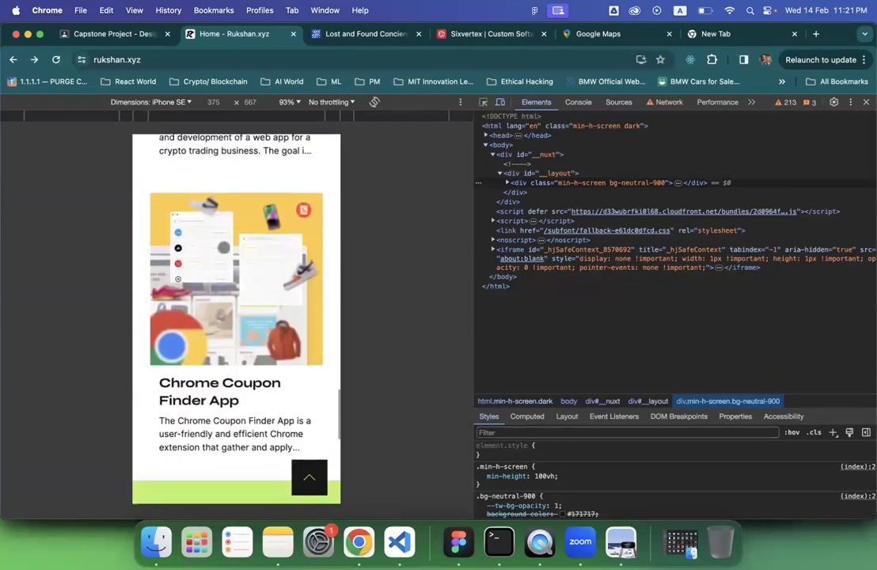
pyautogui.scroll(10, 224, 247)
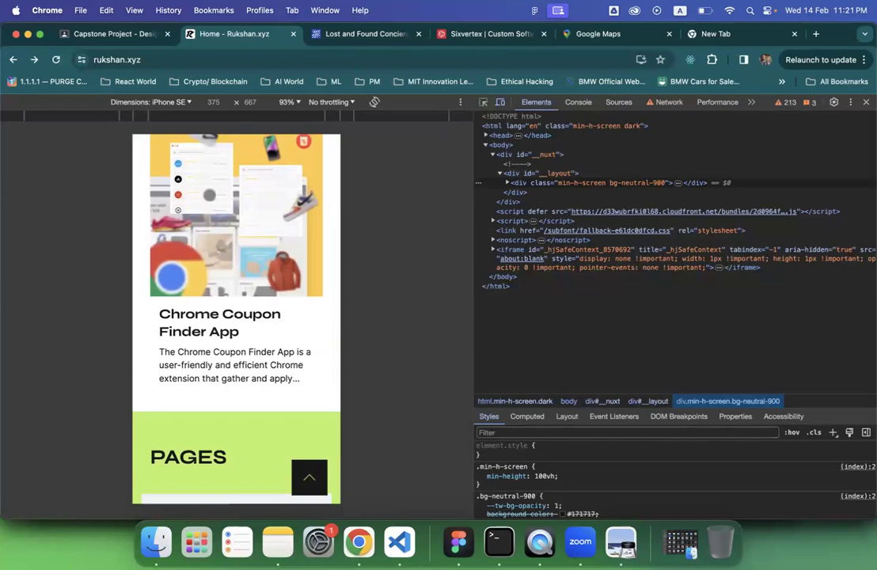
# Preview the home page at the Pixel 7 and Surface Duo dimensions and look at its Pages section.
pyautogui.click(162, 102)
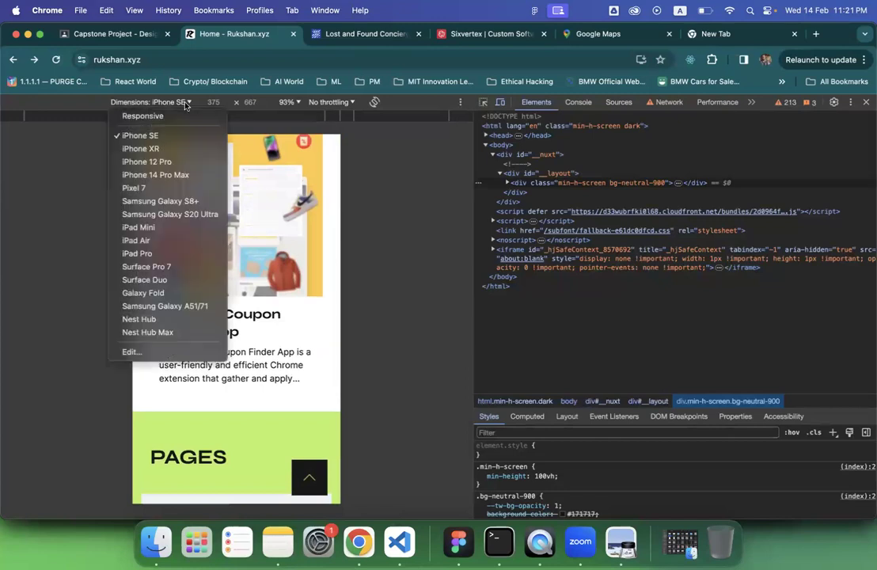
pyautogui.click(158, 188)
pyautogui.scroll(-5, 211, 298)
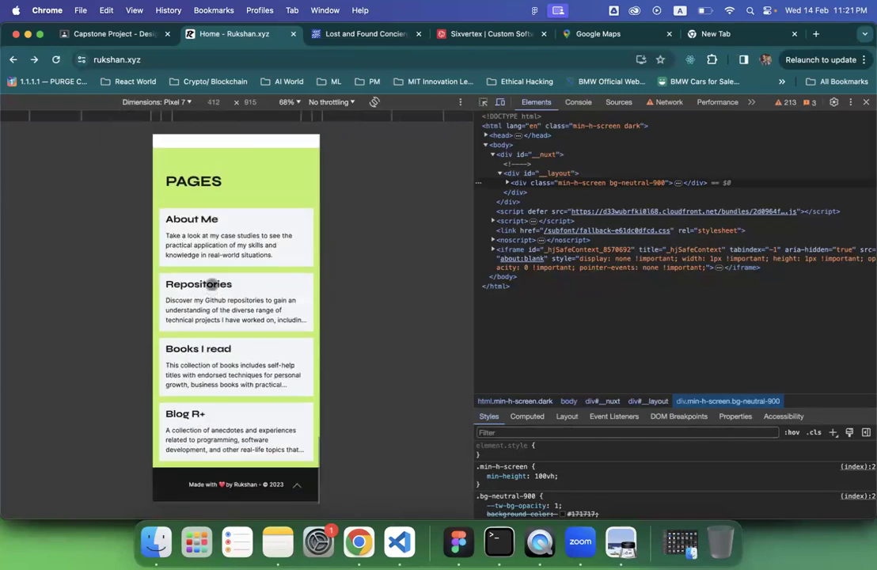
pyautogui.click(158, 102)
pyautogui.click(157, 335)
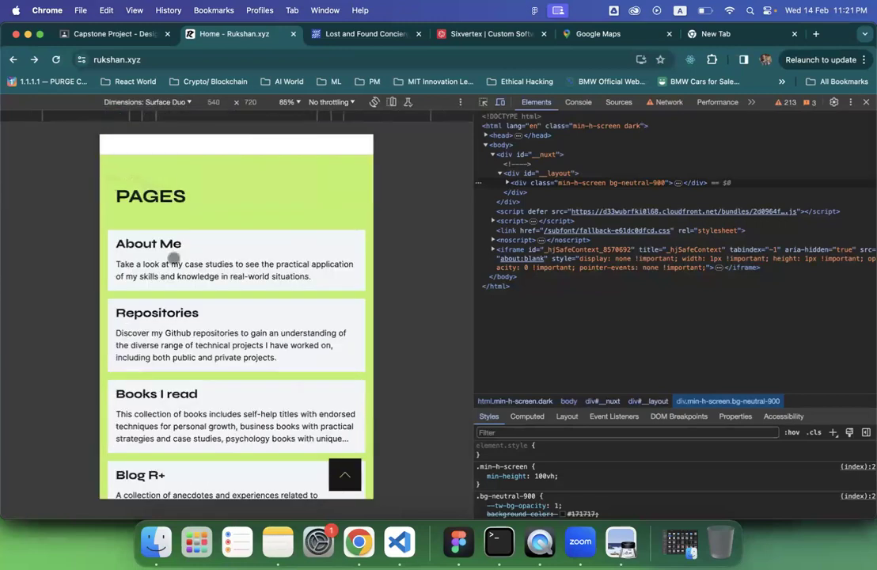
# Preview the home page as iPad Air and rotate it between portrait and landscape, ending in landscape.
pyautogui.click(147, 97)
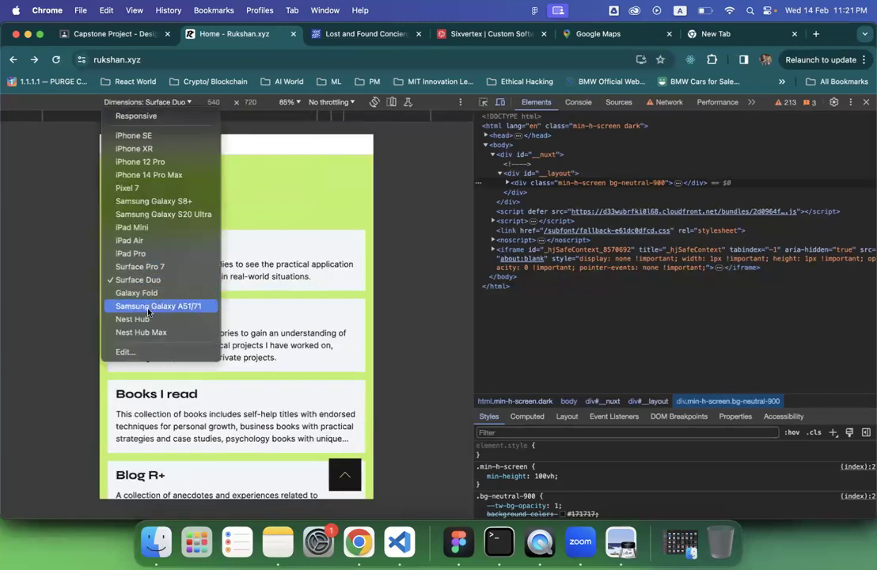
pyautogui.click(141, 241)
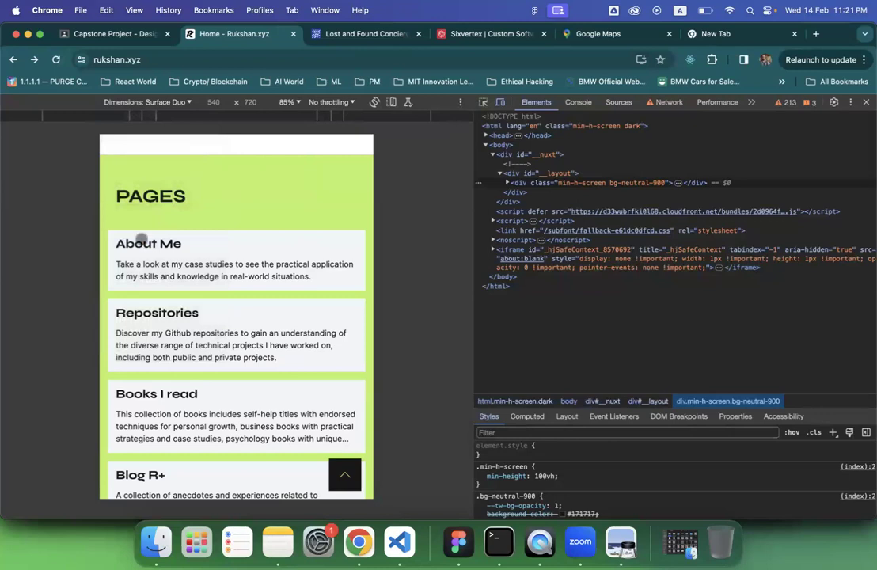
pyautogui.scroll(5, 207, 257)
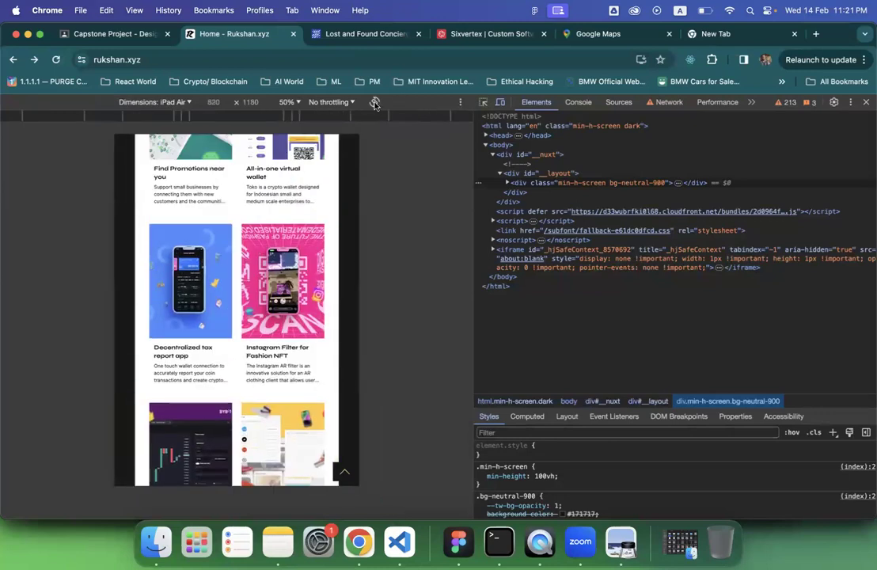
pyautogui.click(375, 103)
pyautogui.click(375, 103)
pyautogui.click(375, 103)
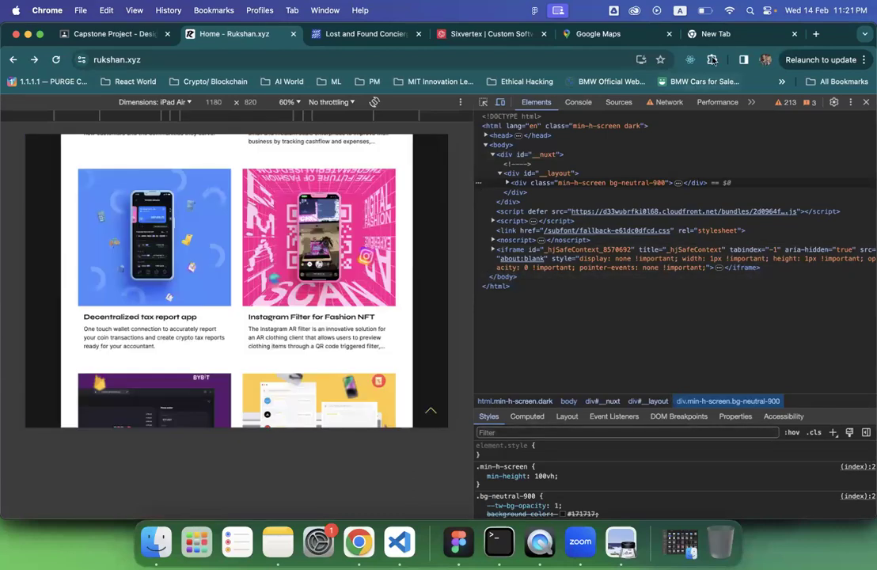
# Search Google for "tailwind media queries" in the empty browser tab and open the Tailwind CSS "Customizing Screens" result.
pyautogui.click(738, 37)
pyautogui.click(451, 60)
pyautogui.write('tailwind')
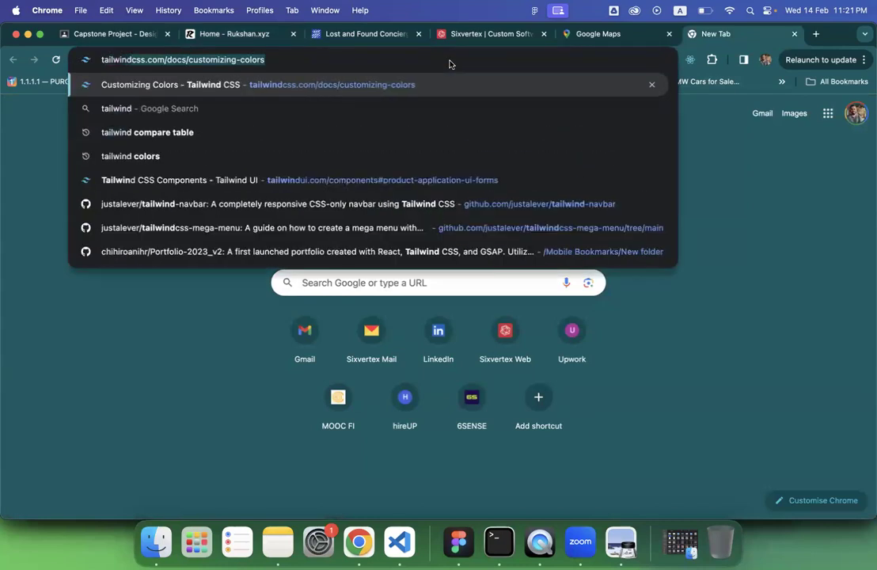
pyautogui.write(' mediaa')
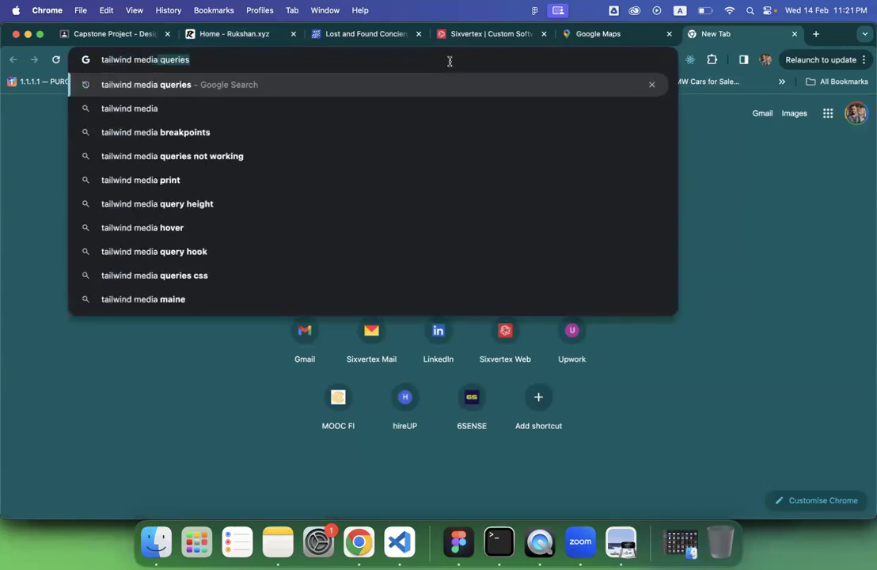
pyautogui.press('Return')
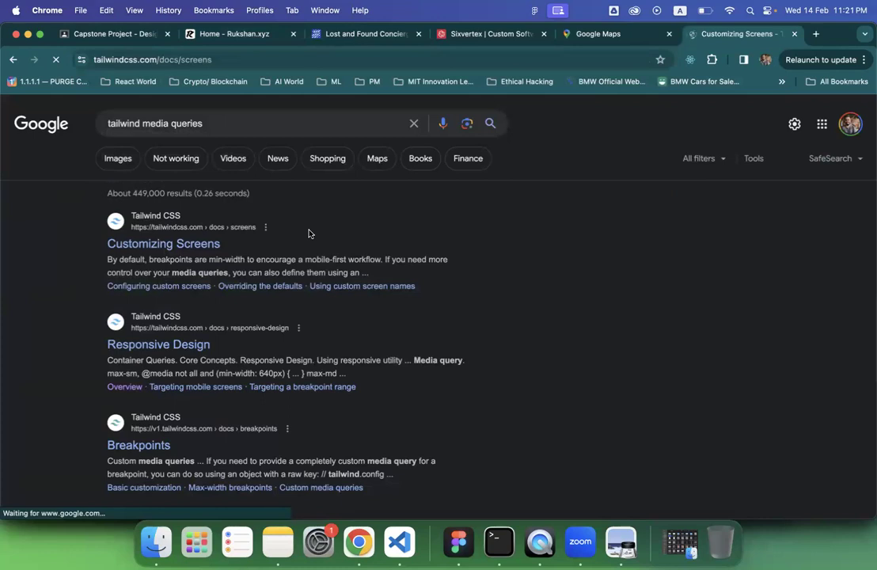
# Examine the default breakpoints in the tailwind.config.js example and highlight the sm, md and lg values 640px, 768px and 1024px.
pyautogui.scroll(-5, 290, 269)
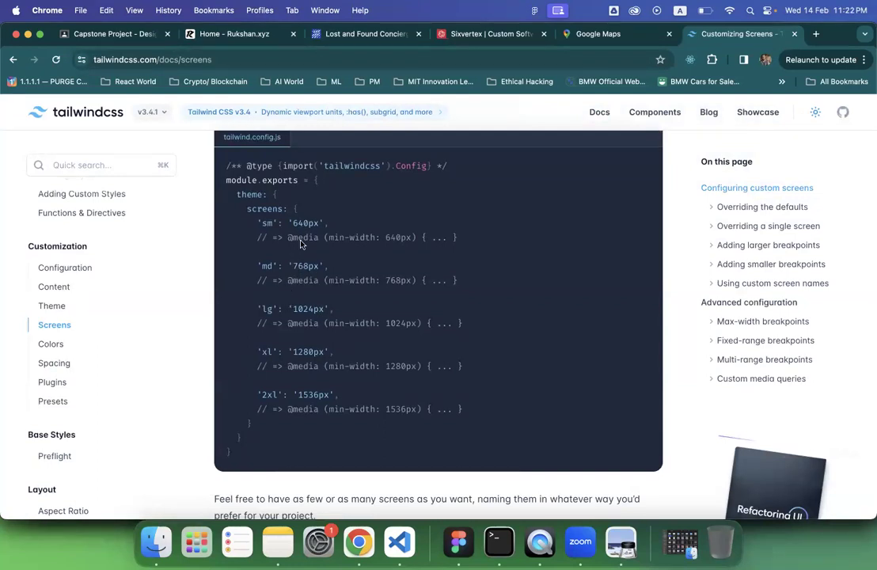
pyautogui.scroll(-2, 298, 267)
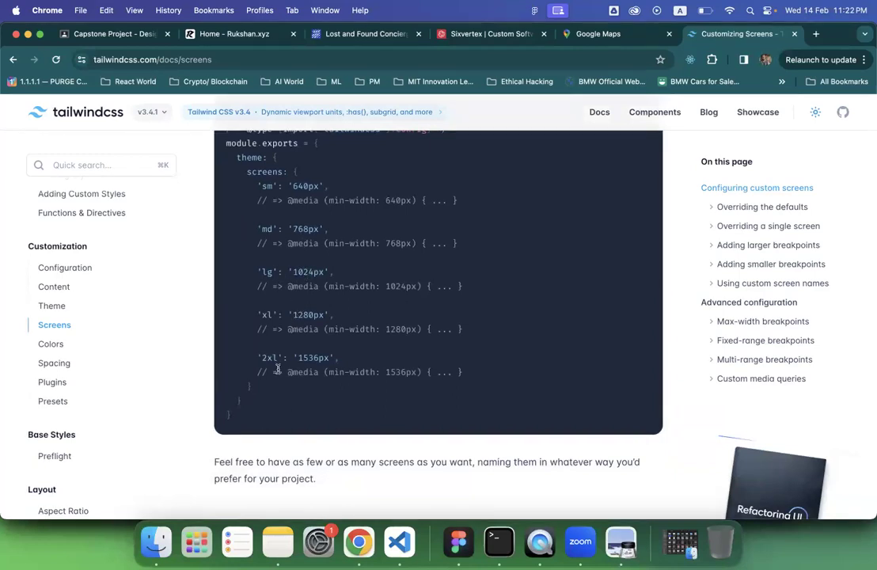
pyautogui.scroll(-2, 307, 369)
pyautogui.scroll(5, 317, 325)
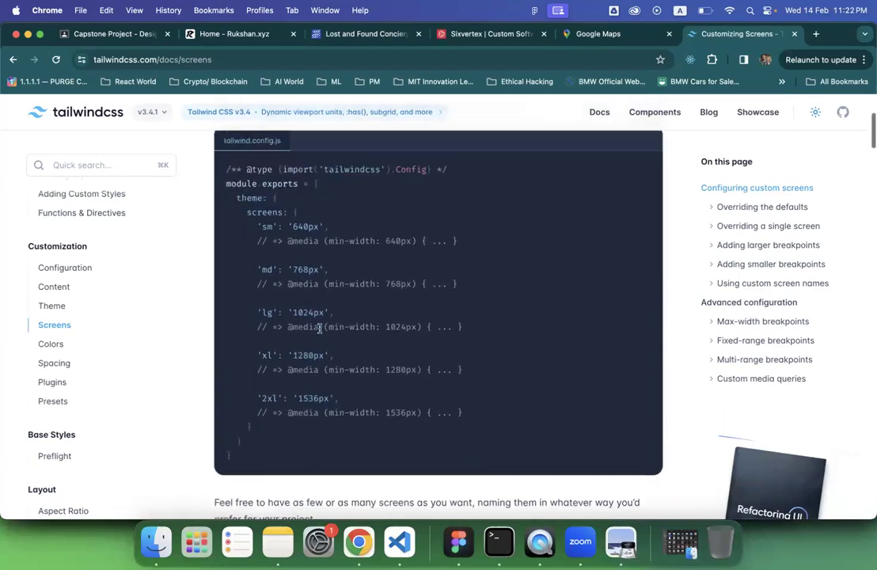
pyautogui.scroll(-4, 320, 331)
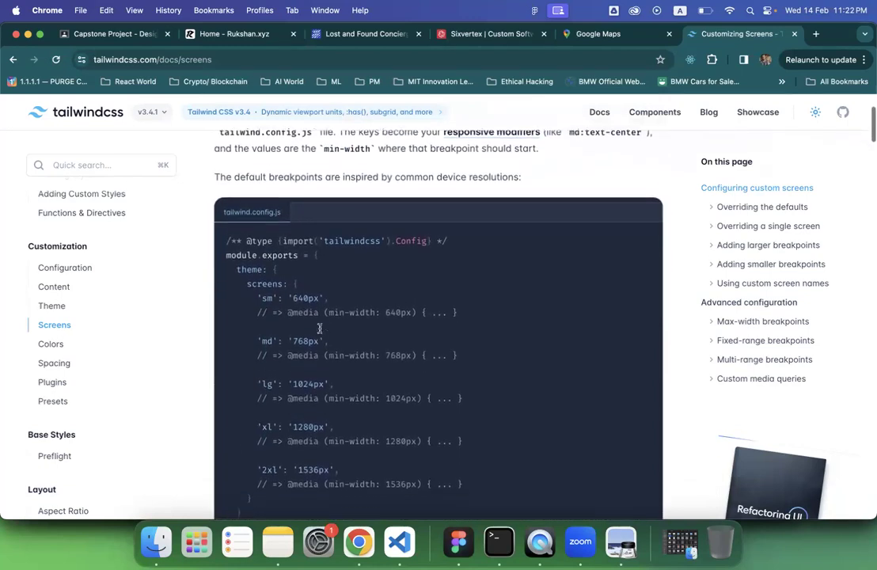
pyautogui.scroll(-1, 320, 330)
pyautogui.moveTo(293, 220); pyautogui.dragTo(313, 218)
pyautogui.moveTo(291, 262); pyautogui.dragTo(315, 262)
pyautogui.moveTo(293, 307); pyautogui.dragTo(323, 307)
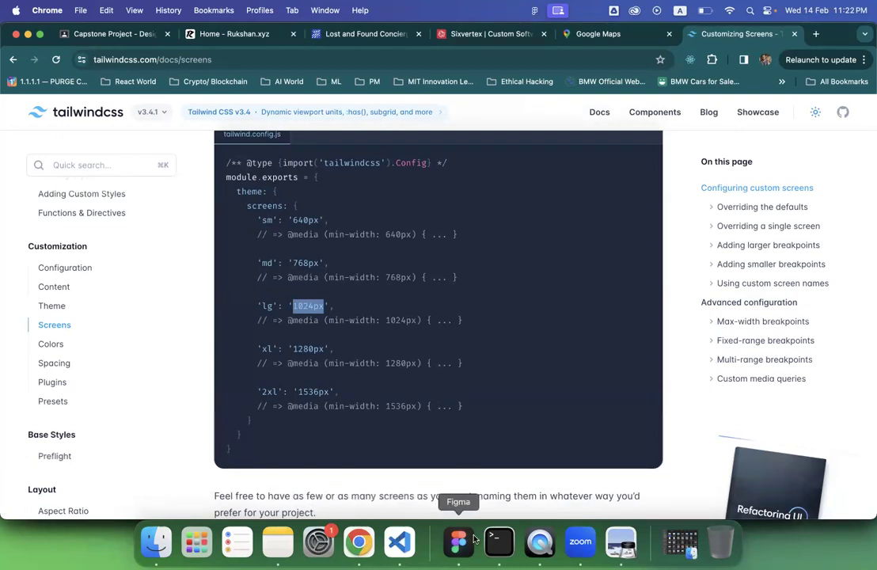
# Switch to Preview, advance the lecture to the "Auto Layout" slide, and return to the grid frames in Figma.
pyautogui.click(621, 543)
pyautogui.scroll(-5, 431, 326)
pyautogui.scroll(-3, 430, 326)
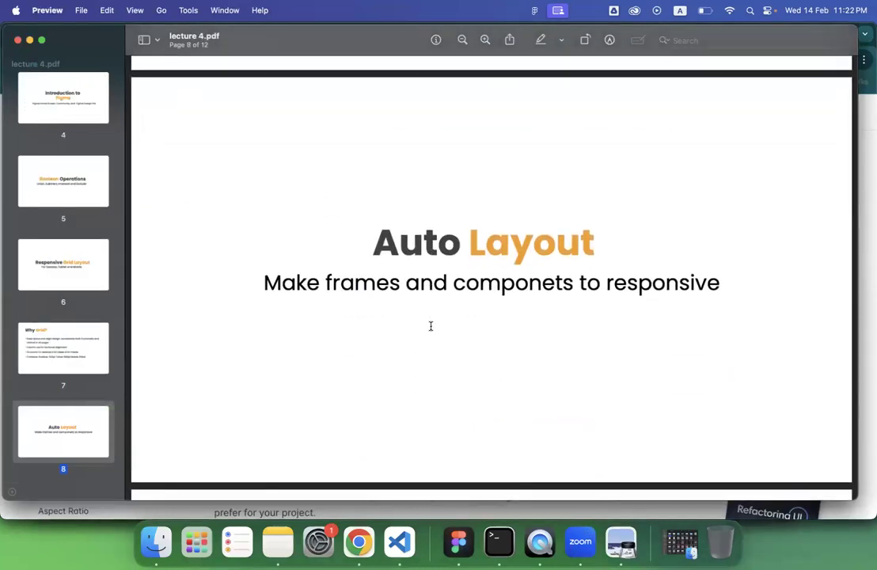
pyautogui.scroll(-2, 430, 326)
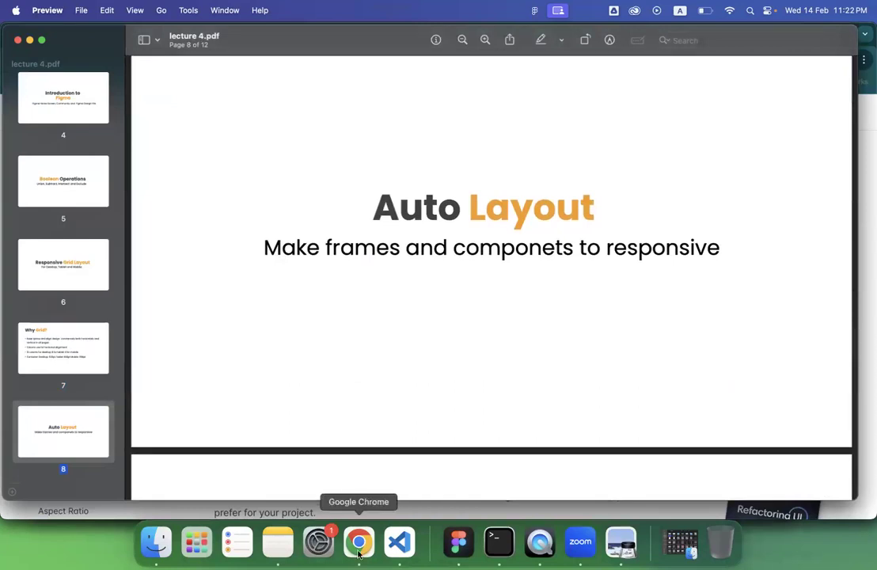
pyautogui.click(358, 546)
pyautogui.click(458, 542)
pyautogui.scroll(5, 440, 337)
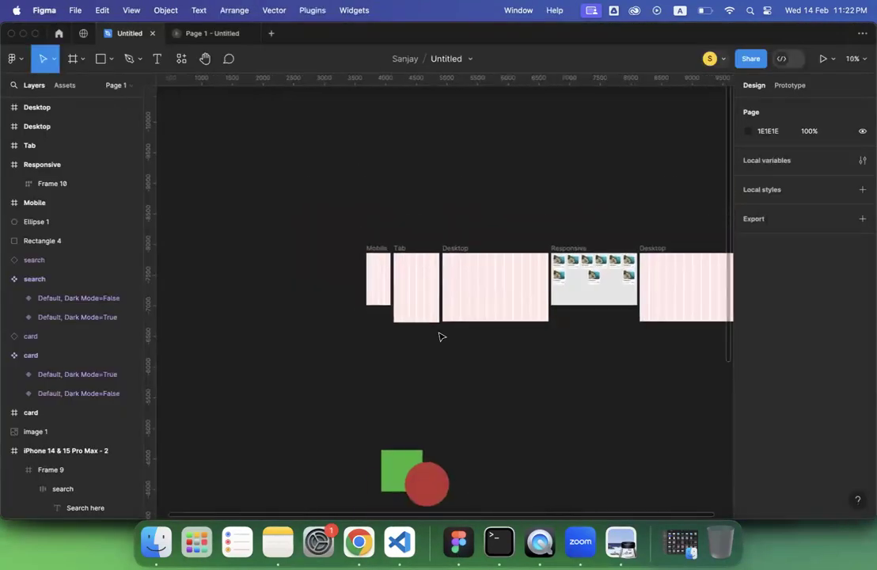
# Draw a rectangle about 265 × 244 near the upper-left corner of the rightmost Desktop frame, and hide that frame's layout grid.
pyautogui.scroll(5, 440, 336)
pyautogui.scroll(5, 440, 337)
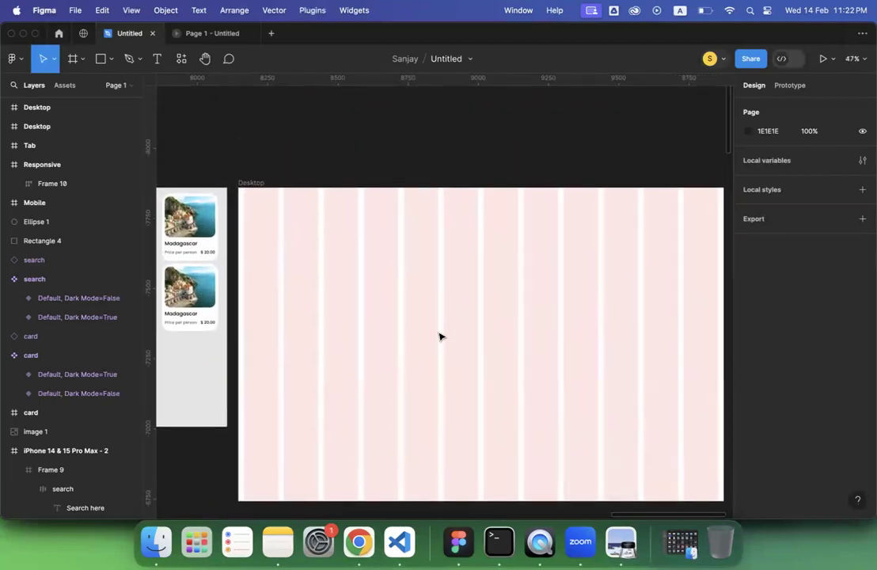
pyautogui.scroll(-2, 441, 337)
pyautogui.hscroll(1, 440, 337)
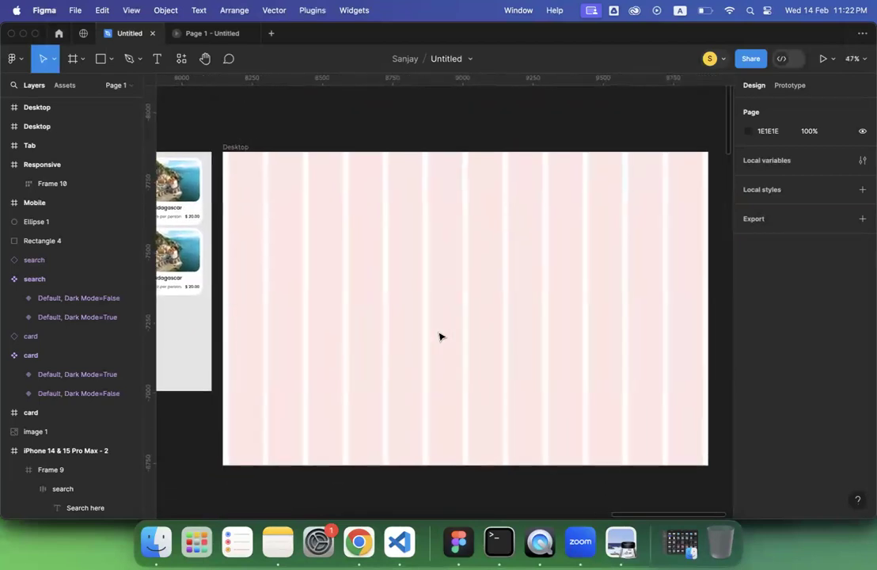
pyautogui.click(110, 67)
pyautogui.moveTo(228, 173); pyautogui.dragTo(302, 241)
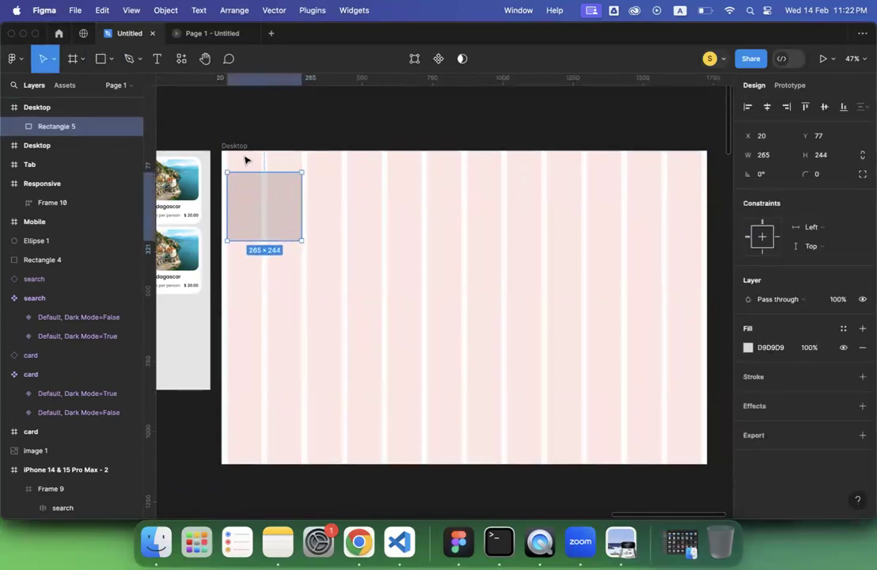
pyautogui.click(232, 145)
pyautogui.click(844, 290)
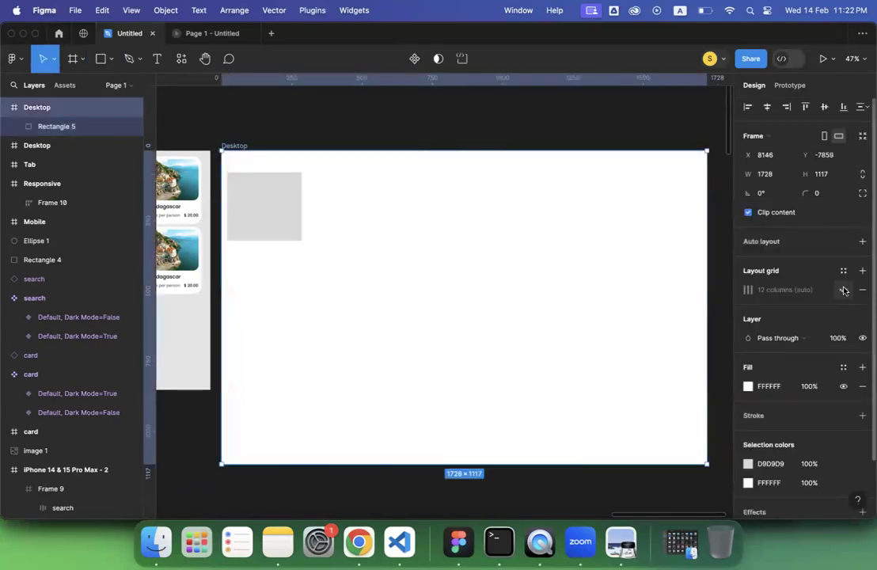
# Fill the rectangle with the green document color 36B933.
pyautogui.click(273, 191)
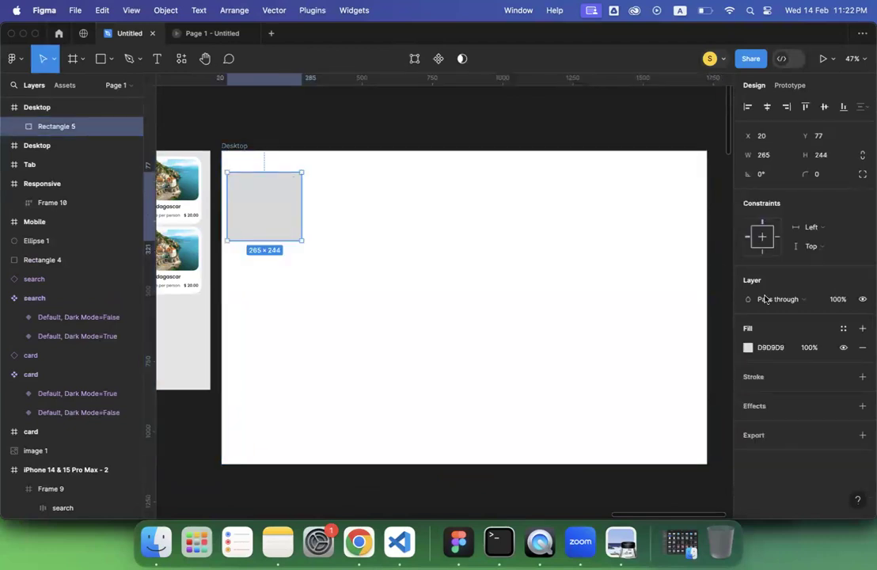
pyautogui.click(748, 349)
pyautogui.click(636, 404)
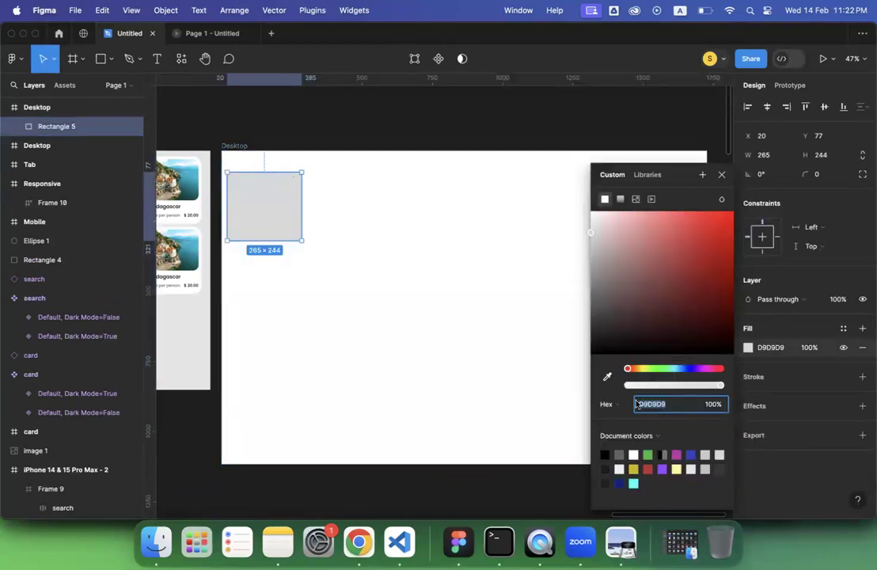
pyautogui.click(649, 455)
pyautogui.click(352, 287)
# Duplicate the green rectangle and place the copy beside it on the same row with a 20 gap.
pyautogui.click(269, 196)
pyautogui.press('super+d')
pyautogui.moveTo(269, 196); pyautogui.dragTo(349, 205)
pyautogui.hotkey('shift', 'Right')
pyautogui.hotkey('shift', 'Right')
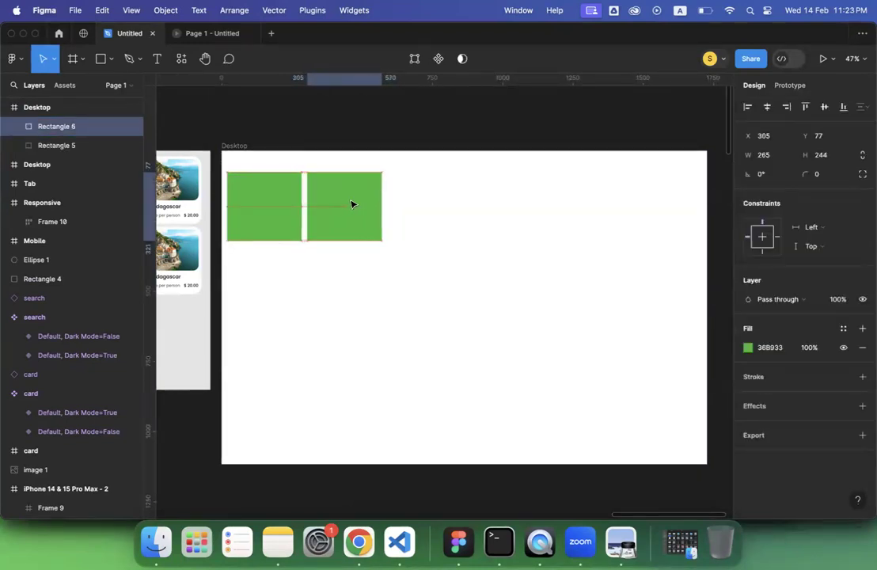
# Fill the duplicated rectangle with the magenta document color B933AB.
pyautogui.click(753, 350)
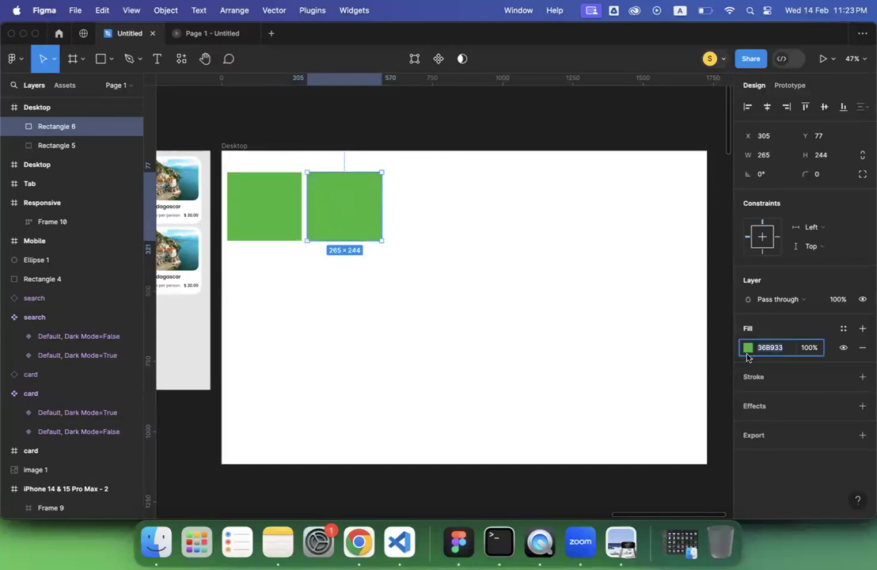
pyautogui.click(750, 350)
pyautogui.click(749, 352)
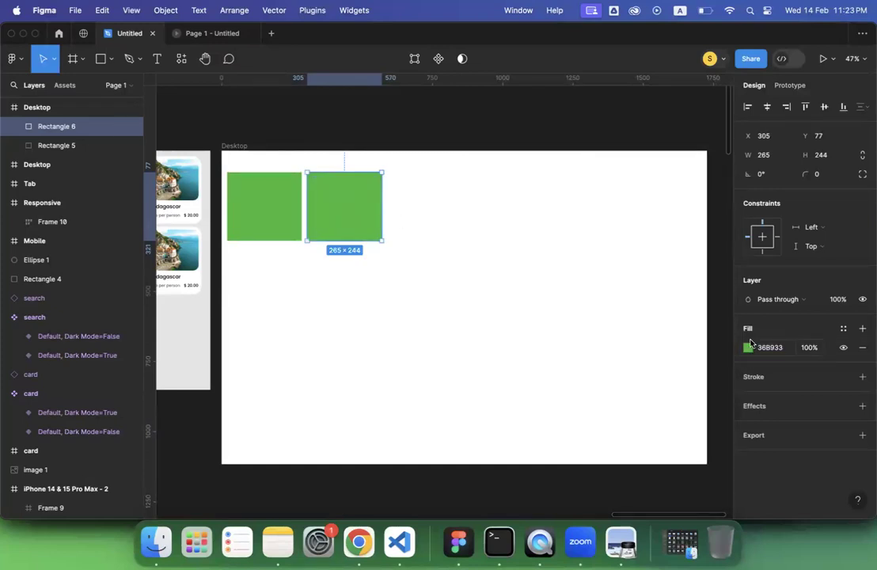
pyautogui.click(749, 346)
pyautogui.click(679, 454)
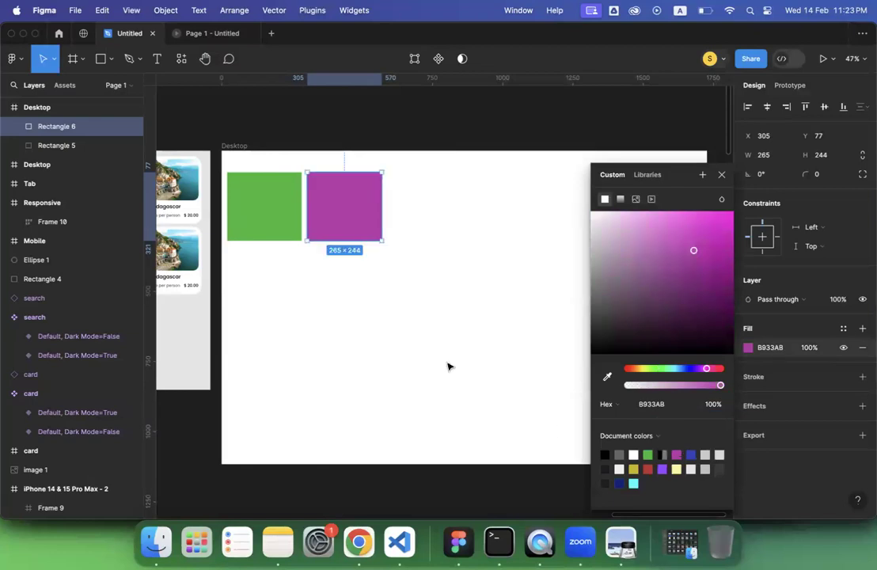
pyautogui.click(307, 307)
# Select the green and magenta rectangles together and duplicate the pair in place seven times.
pyautogui.moveTo(265, 269); pyautogui.dragTo(393, 200)
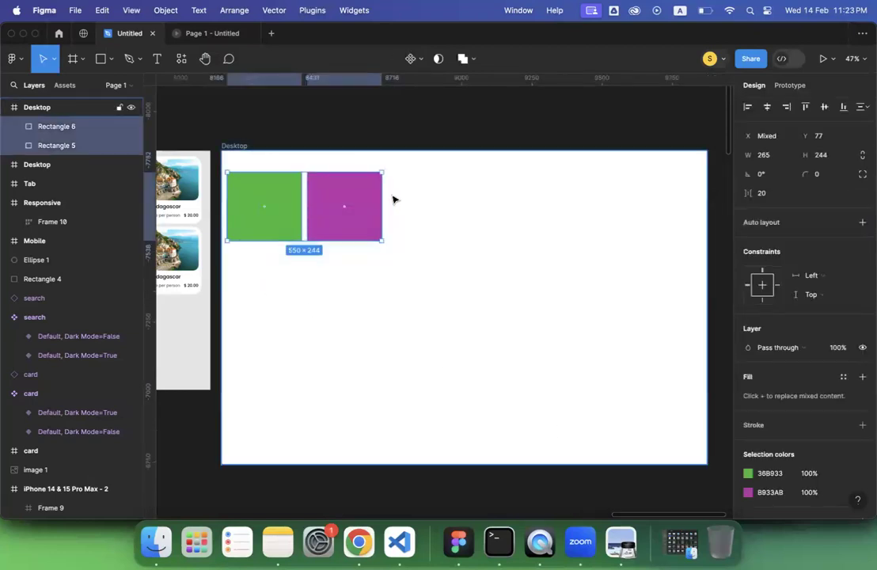
pyautogui.press('super+d')
pyautogui.press('super+d')
pyautogui.press('super+d')
pyautogui.press('super+d')
pyautogui.press('super+d')
pyautogui.press('super+d')
pyautogui.press('super+d')
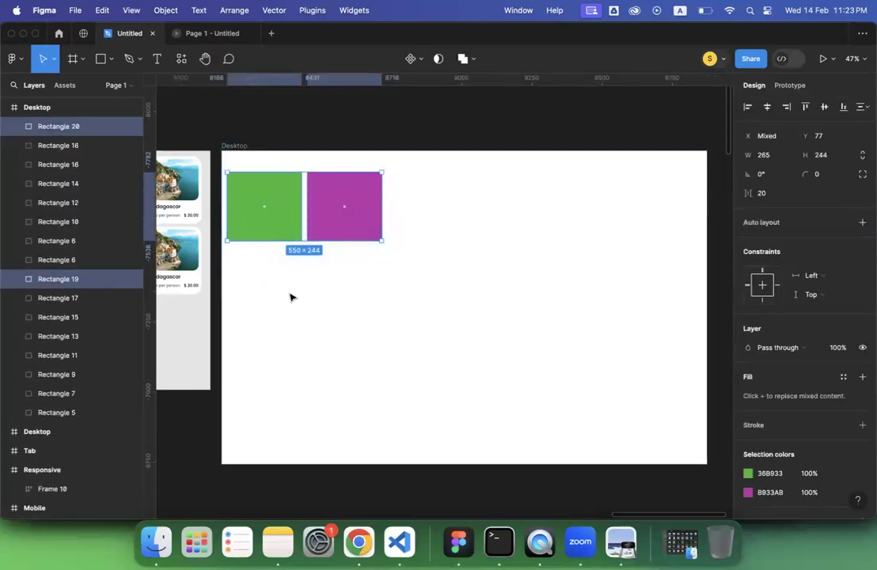
# Select all the stacked rectangles, wrap them in a frame with Frame selection, and add auto layout to it.
pyautogui.click(262, 282)
pyautogui.moveTo(283, 258); pyautogui.dragTo(406, 184)
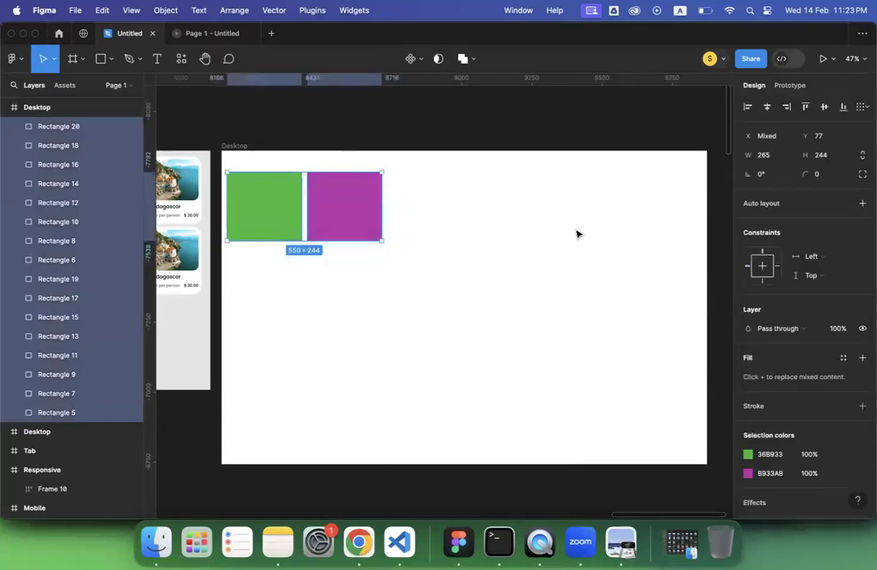
pyautogui.rightClick(262, 212)
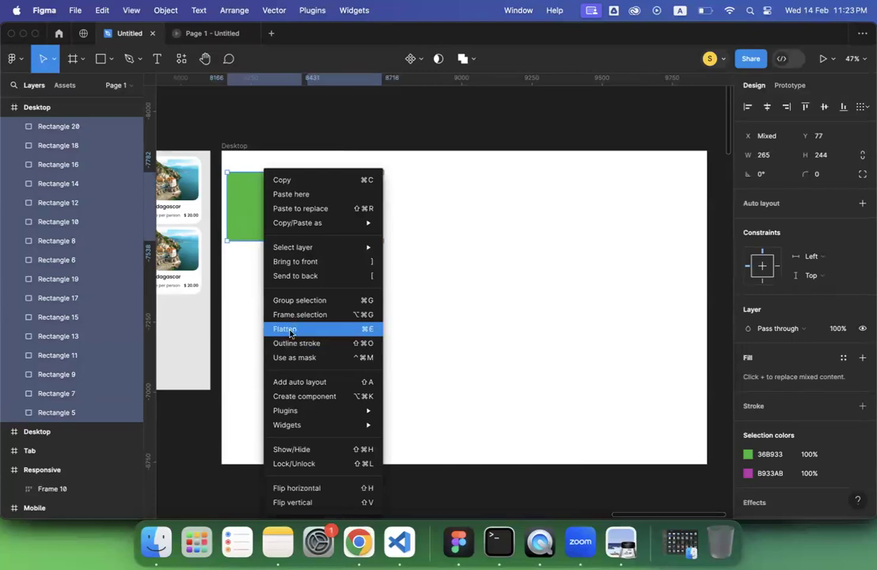
pyautogui.click(299, 314)
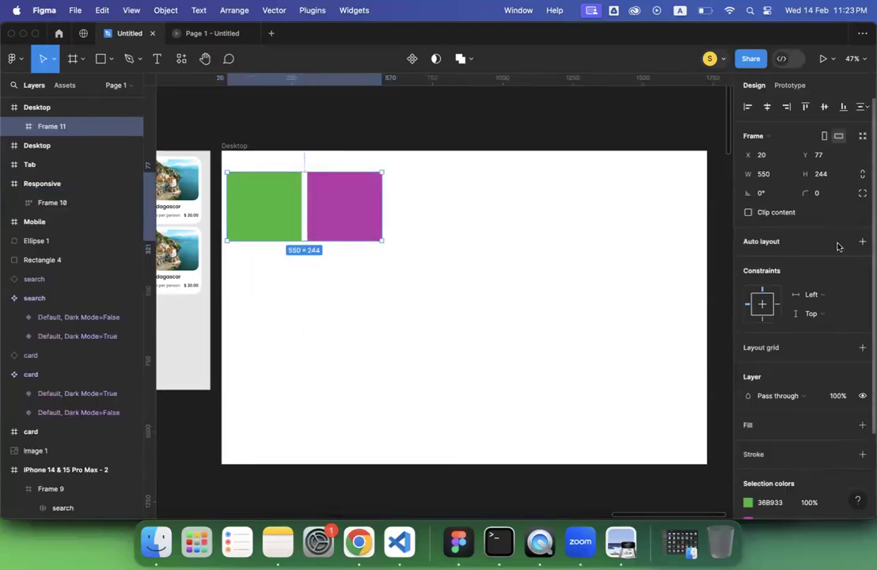
pyautogui.click(863, 241)
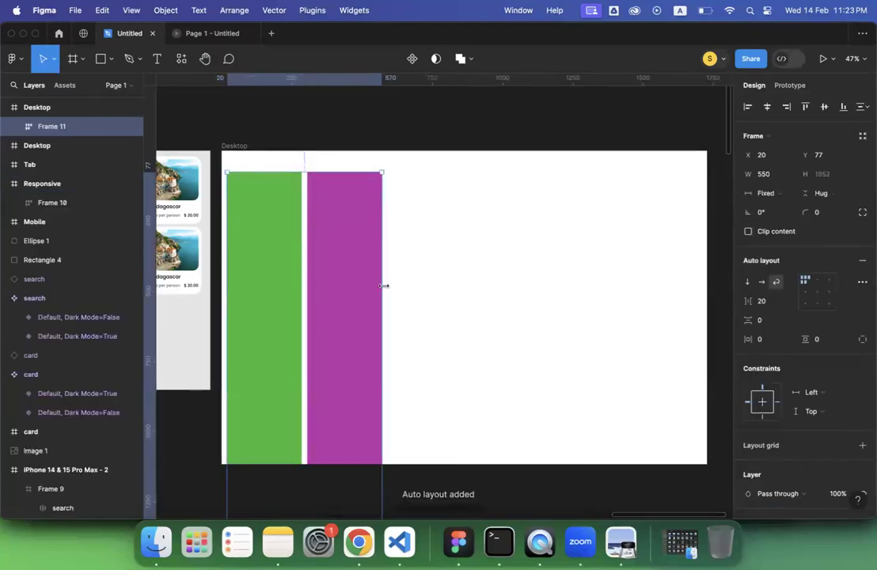
# Widen the auto layout frame to about 1668 so the rectangles wrap across the Desktop frame.
pyautogui.scroll(-3, 384, 286)
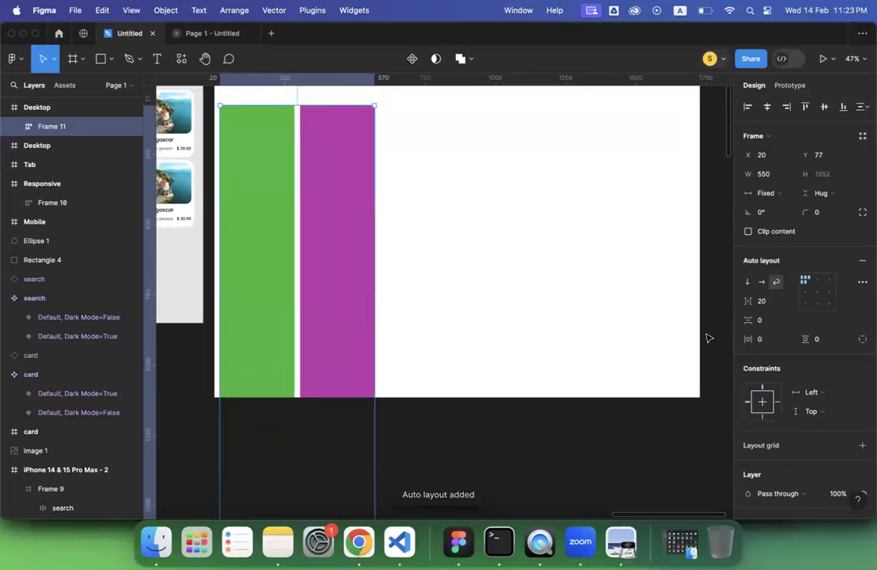
pyautogui.press('Escape')
pyautogui.click(370, 159)
pyautogui.moveTo(379, 161); pyautogui.dragTo(688, 171)
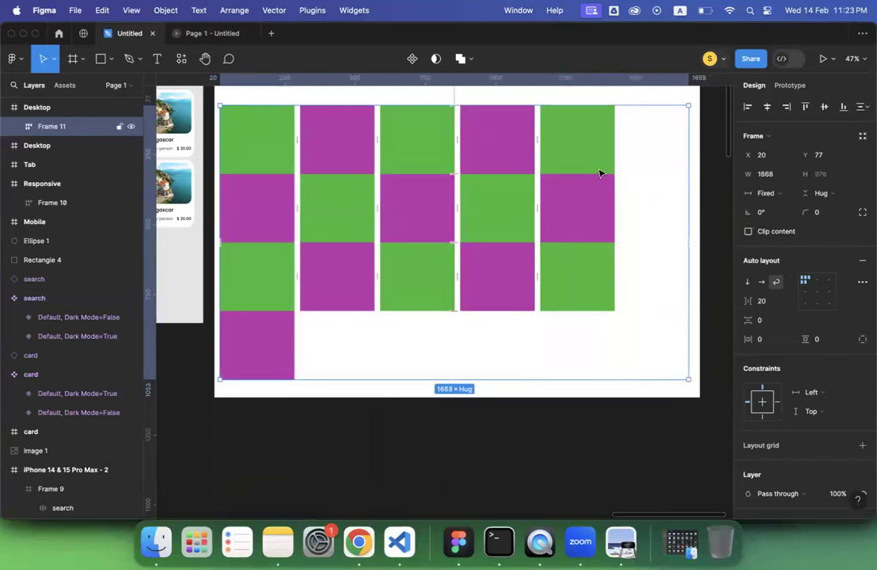
pyautogui.scroll(2, 599, 173)
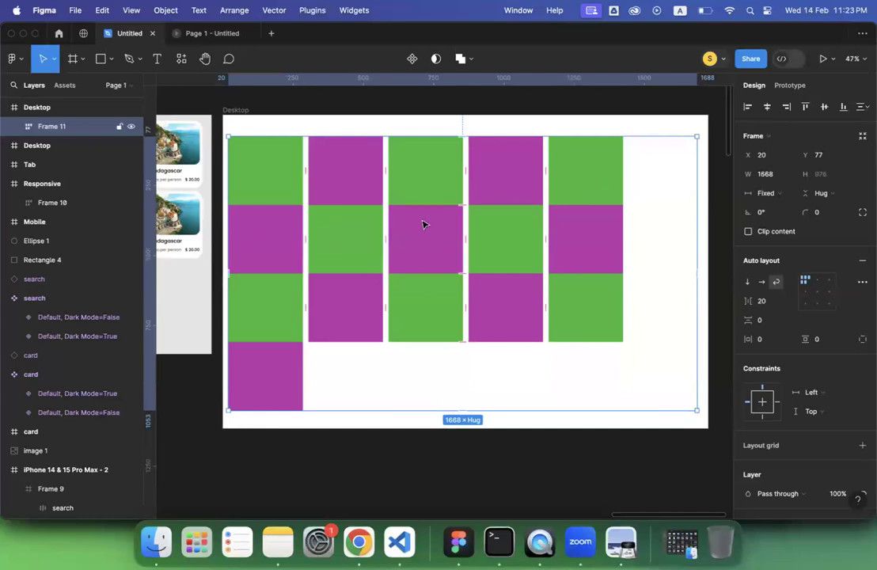
# Try vertical and horizontal auto layout directions, return the frame to Wrap, and widen it to about 1690.
pyautogui.click(748, 283)
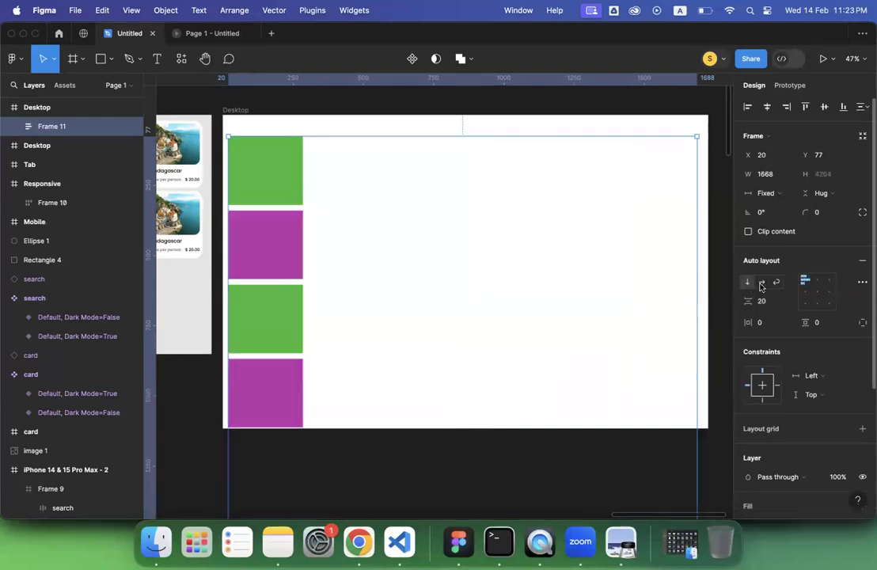
pyautogui.click(761, 283)
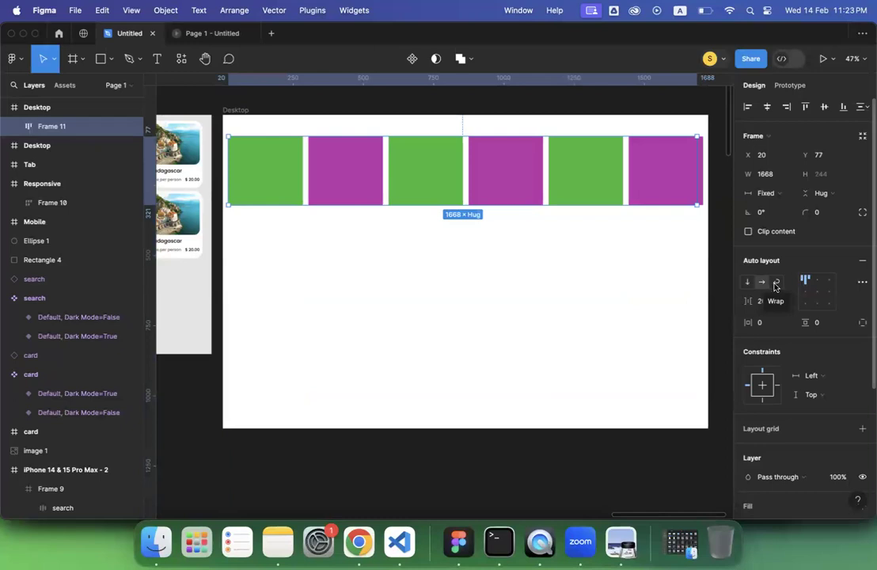
pyautogui.click(776, 283)
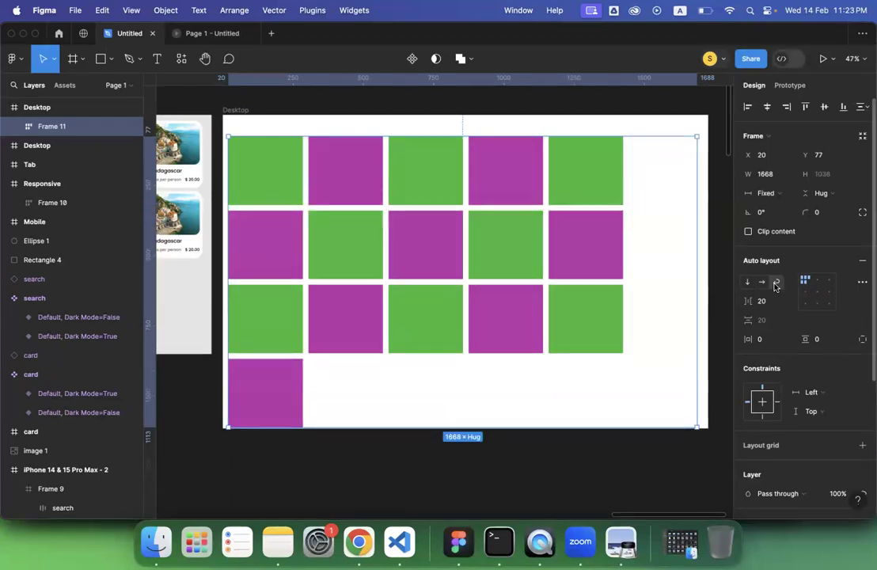
pyautogui.moveTo(699, 269); pyautogui.dragTo(704, 270)
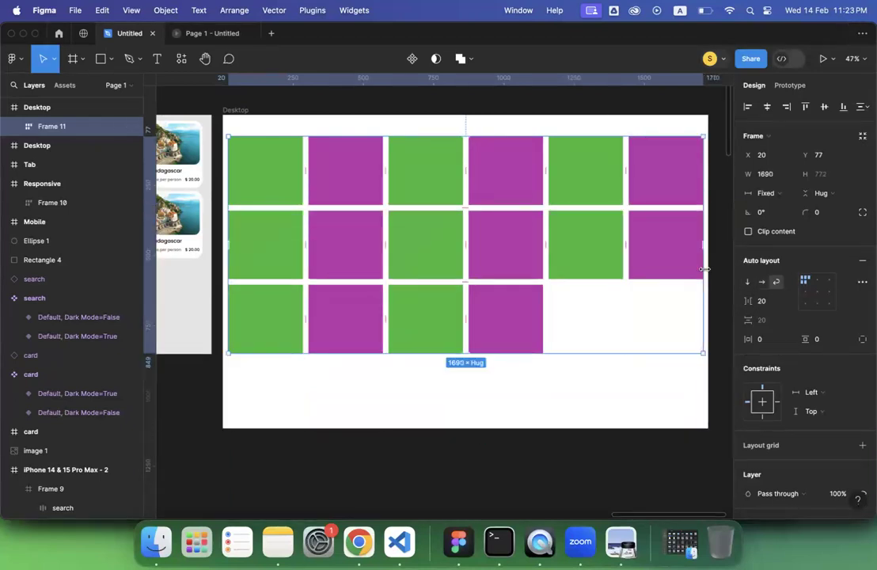
# Experiment with the auto layout gap, leaving it at 20, and set the frame's horizontal and vertical padding to 20.
pyautogui.click(763, 302)
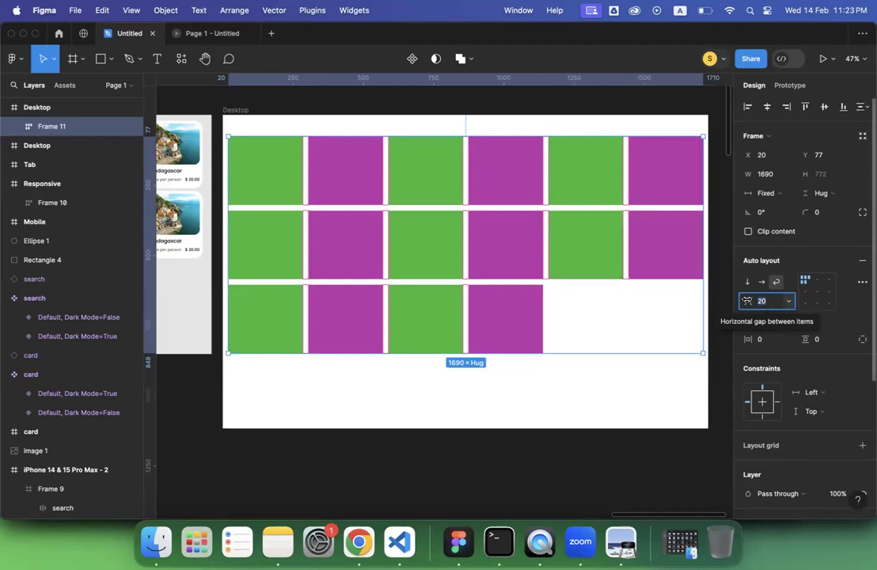
pyautogui.moveTo(756, 301)
pyautogui.mouseDown()
pyautogui.moveTo(726, 302)
pyautogui.moveTo(752, 302)
pyautogui.mouseUp()
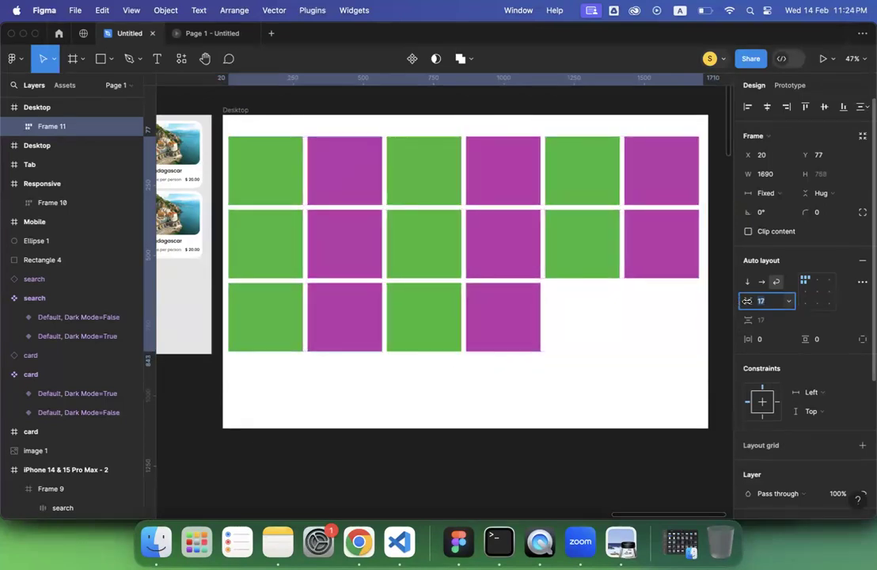
pyautogui.click(763, 341)
pyautogui.write('20')
pyautogui.press('Return')
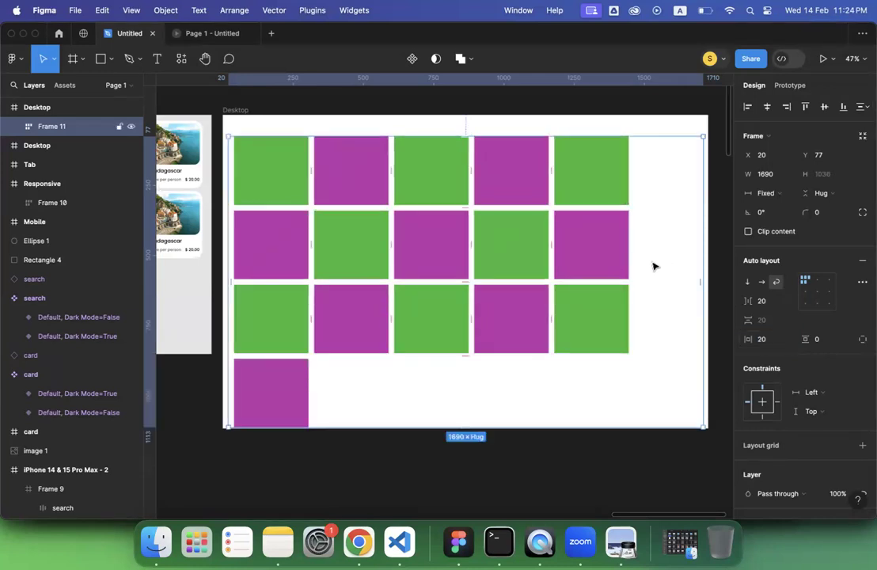
pyautogui.click(822, 346)
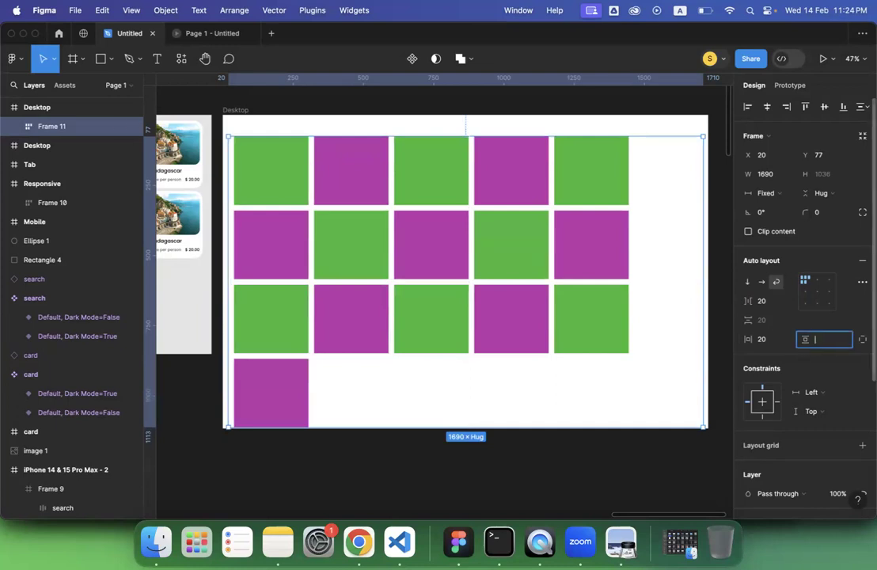
pyautogui.write('20')
pyautogui.press('Return')
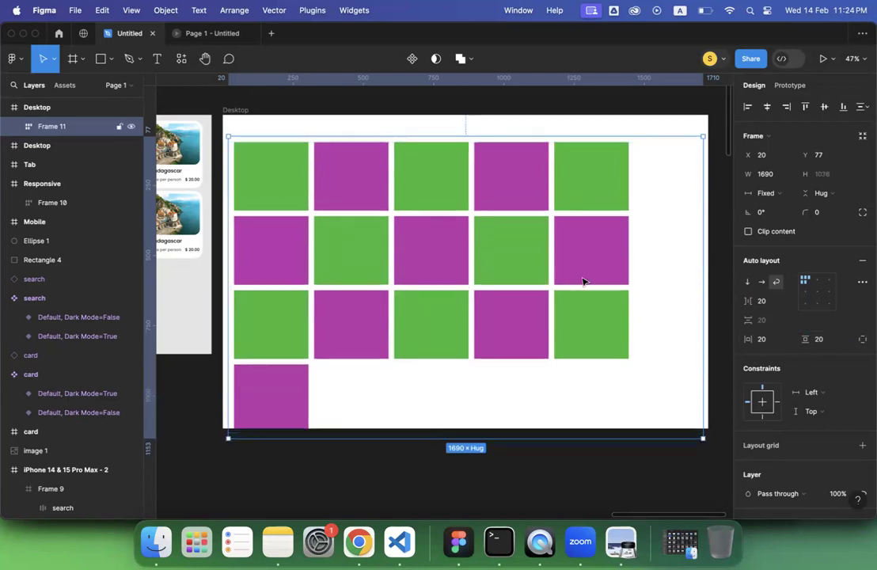
# Move the auto layout frame up to X 19, Y 20 and briefly view its advanced auto layout settings.
pyautogui.moveTo(638, 270); pyautogui.dragTo(636, 255)
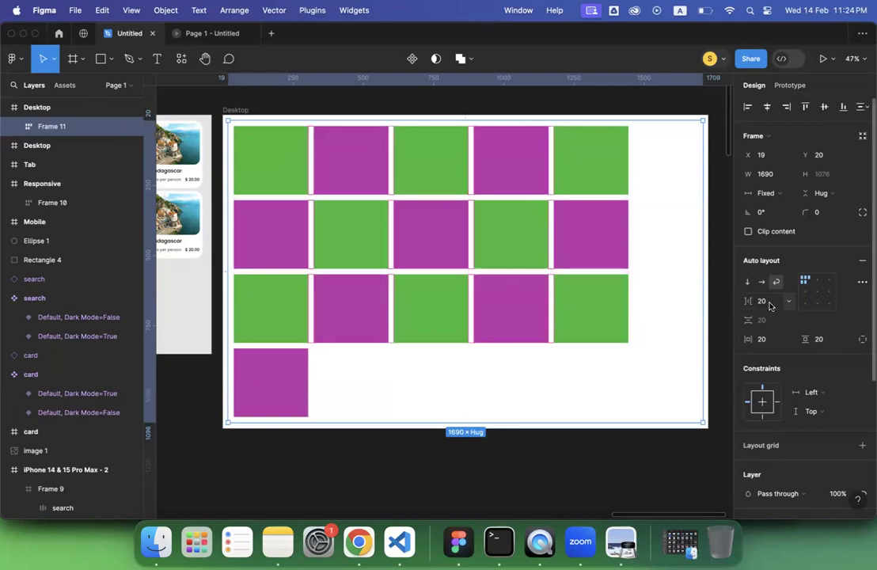
pyautogui.click(863, 282)
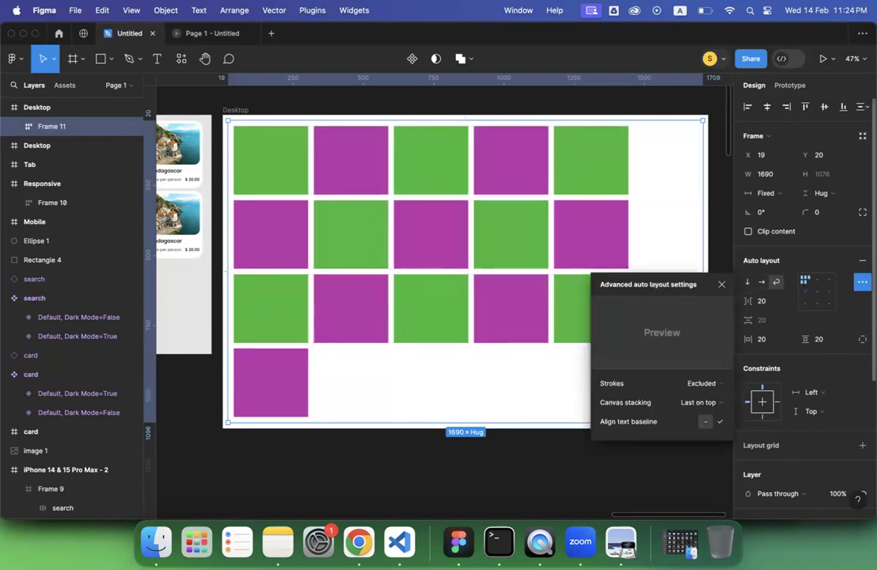
pyautogui.click(863, 282)
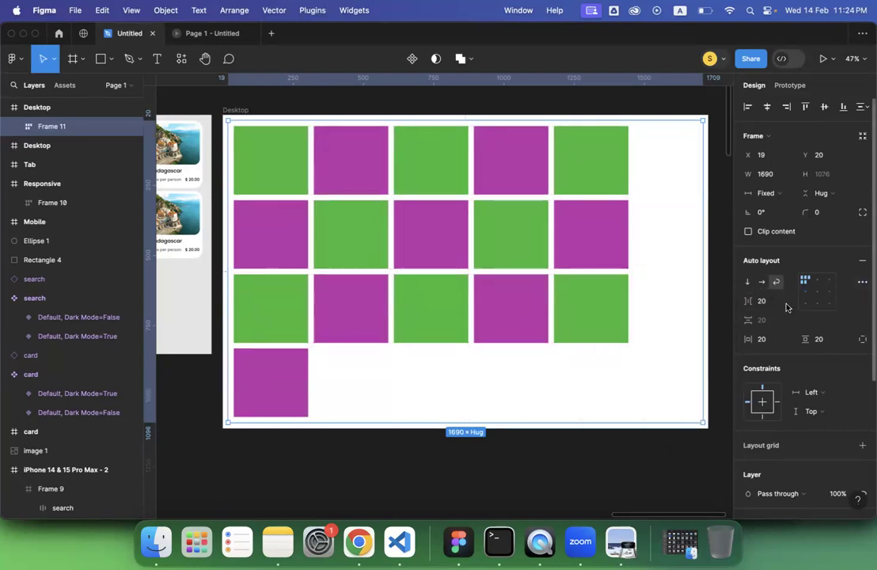
# Set the frame's width to Hug contents, change its height to Fixed height, and return the width to Fixed width.
pyautogui.click(766, 197)
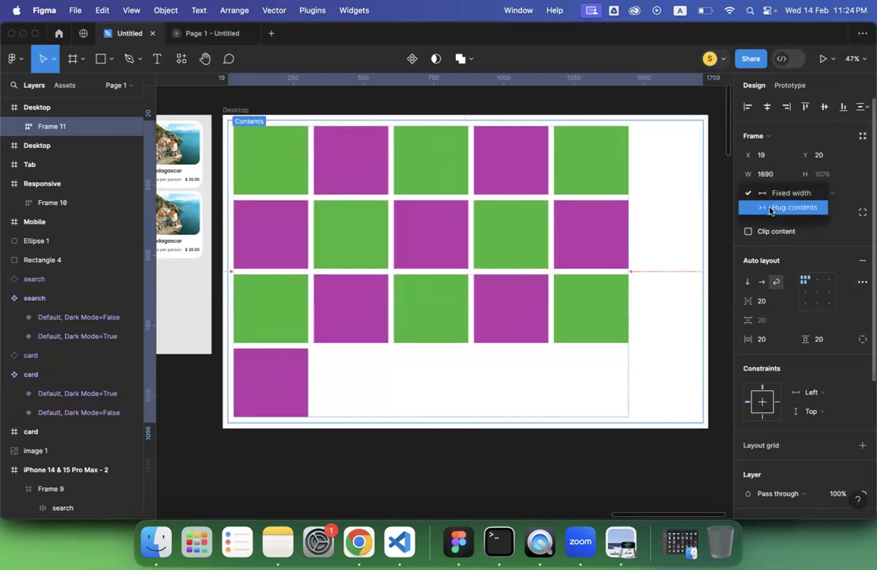
pyautogui.click(771, 208)
pyautogui.click(822, 194)
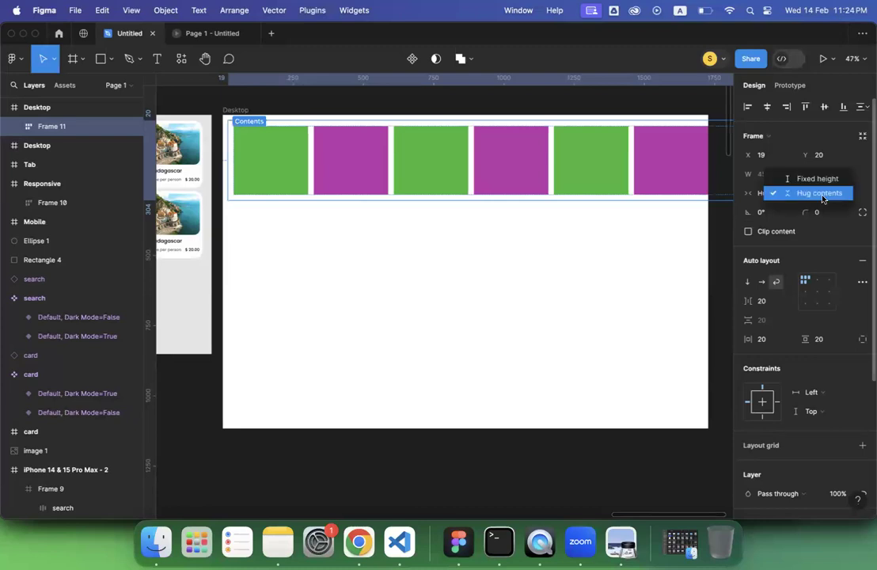
pyautogui.click(814, 179)
pyautogui.click(776, 193)
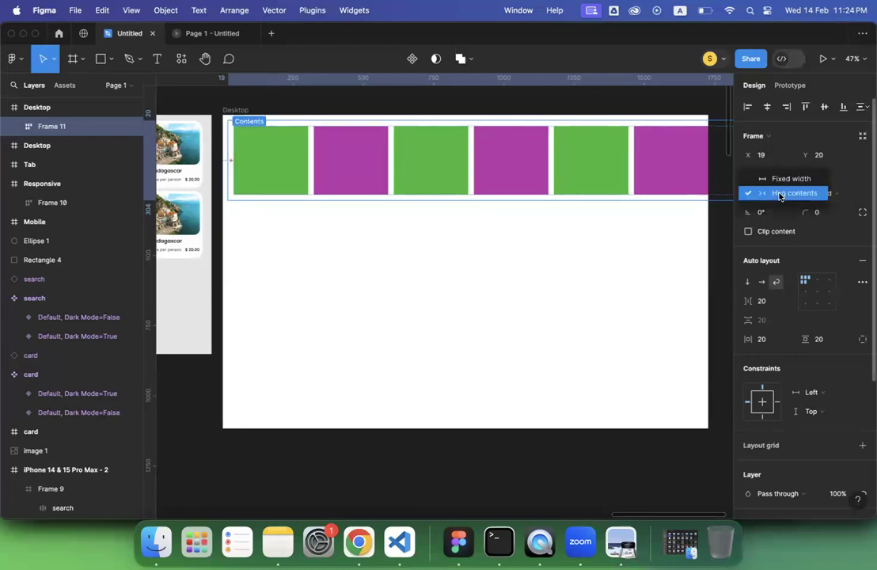
pyautogui.click(780, 179)
pyautogui.click(625, 226)
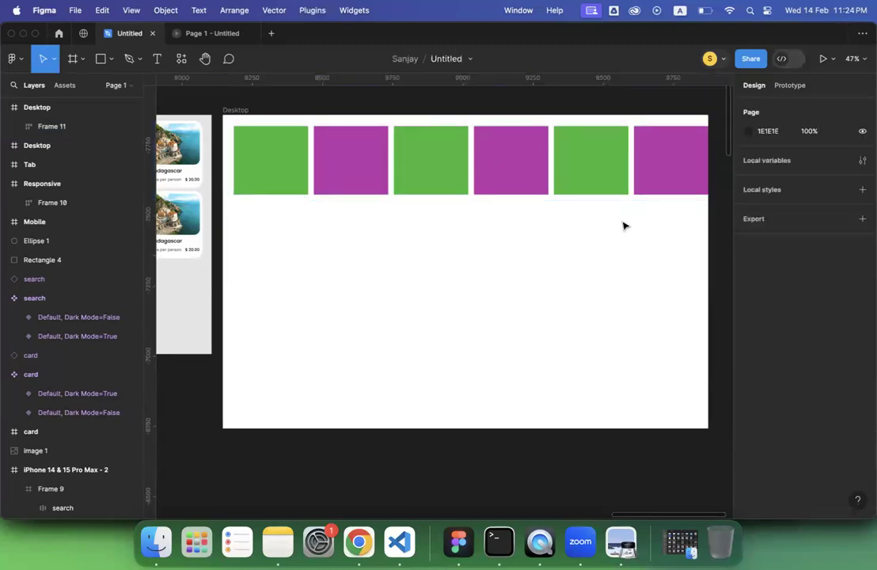
# Turn off Clip content on the Desktop frame with the coloured squares and narrow its auto layout frame to about 1633.
pyautogui.scroll(-3, 624, 226)
pyautogui.scroll(-5, 624, 226)
pyautogui.hscroll(3, 466, 206)
pyautogui.click(341, 196)
pyautogui.click(300, 181)
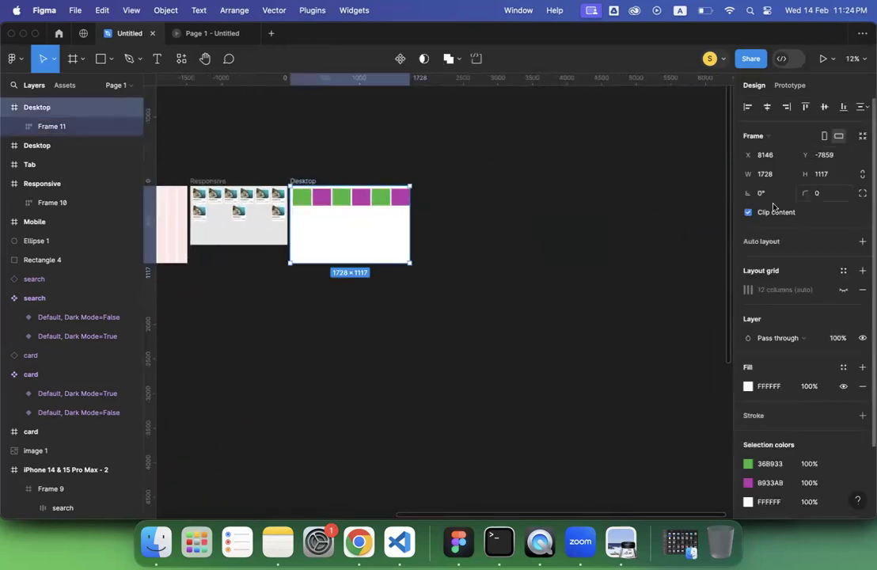
pyautogui.click(749, 214)
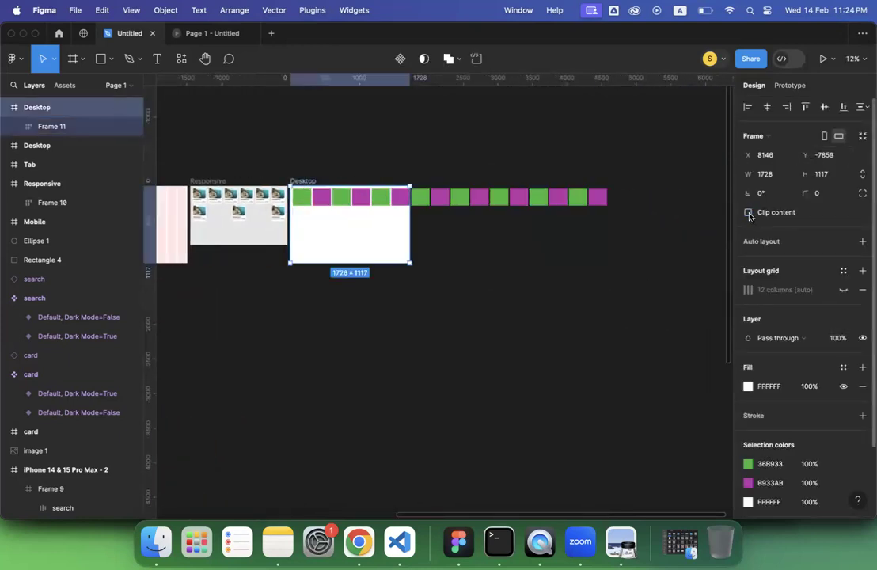
pyautogui.click(609, 203)
pyautogui.moveTo(609, 198); pyautogui.dragTo(407, 206)
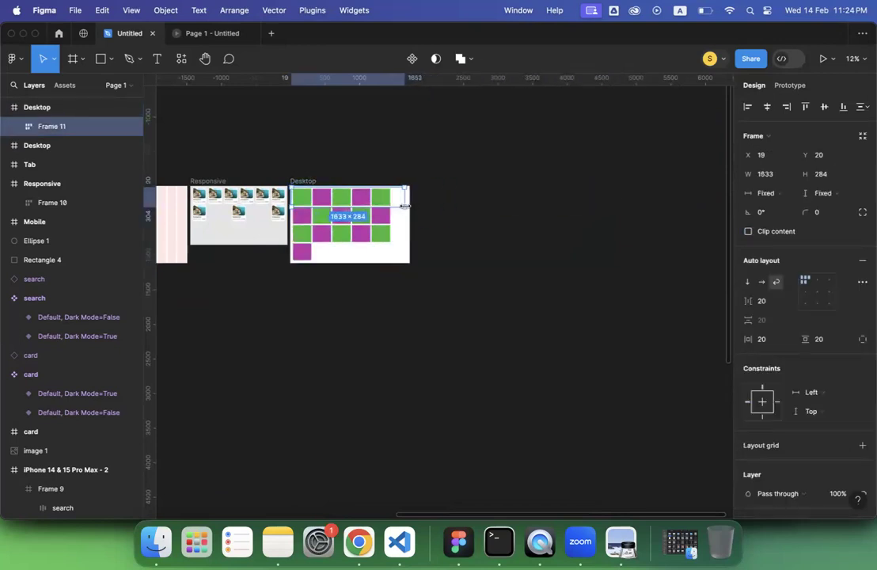
# Turn Clip content back on for the Desktop frame containing the coloured squares.
pyautogui.click(309, 182)
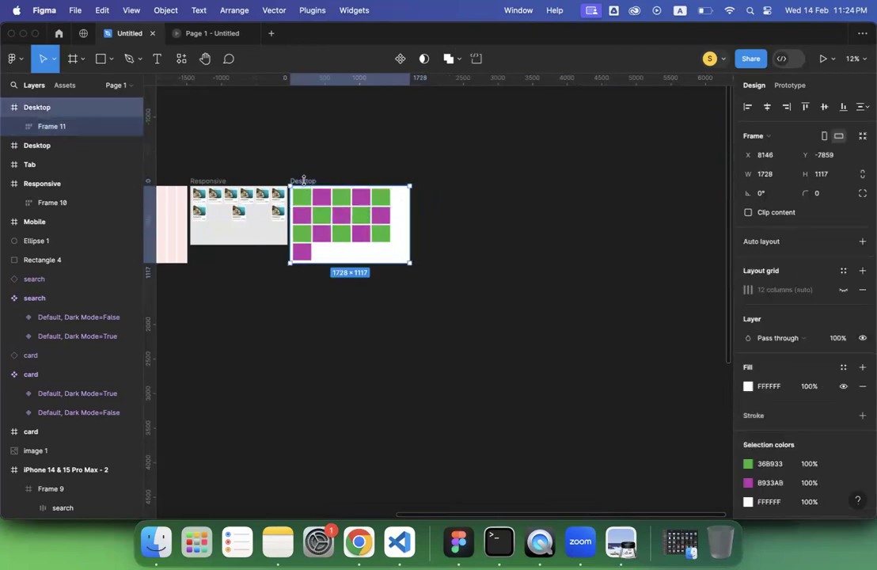
pyautogui.click(749, 213)
pyautogui.scroll(5, 343, 294)
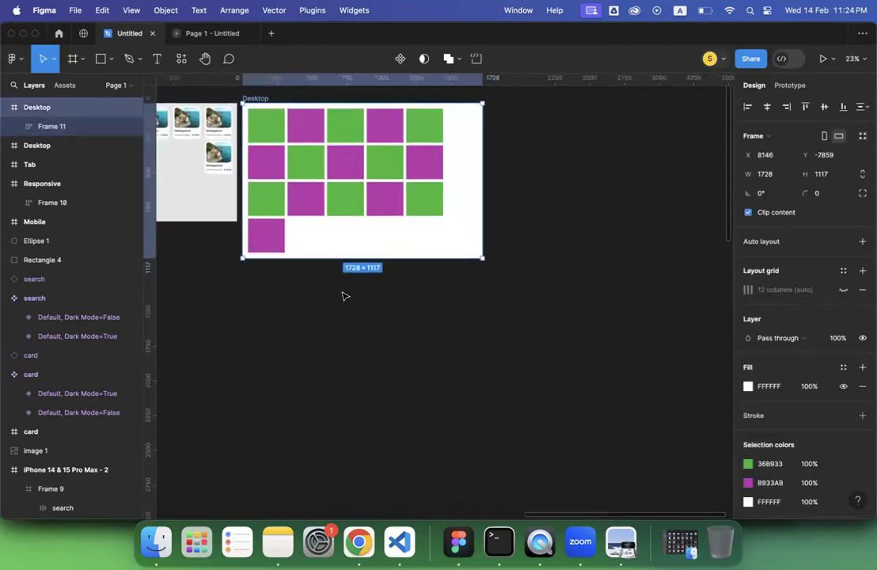
pyautogui.scroll(5, 343, 296)
pyautogui.scroll(-6, 343, 295)
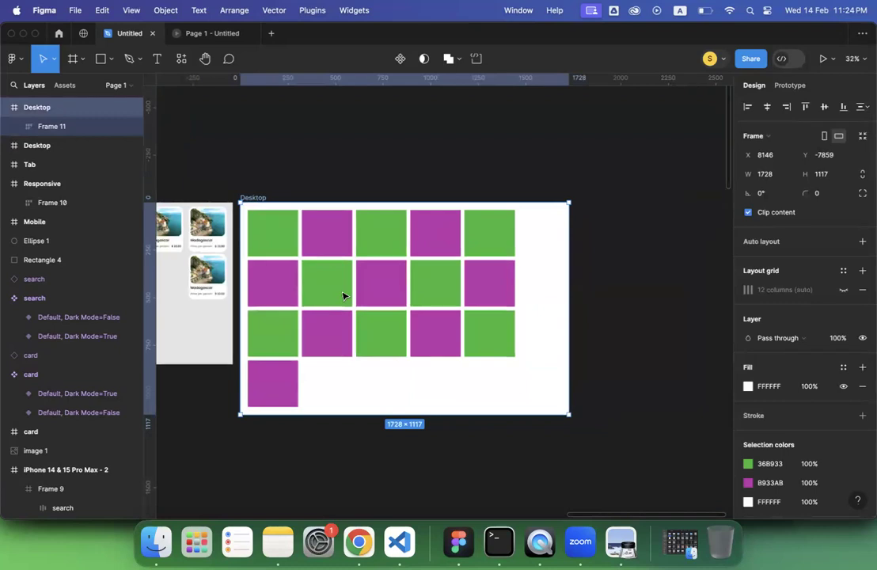
# Switch to Preview to review the Auto Layout slide in lecture 4.pdf, and return to Figma.
pyautogui.click(621, 543)
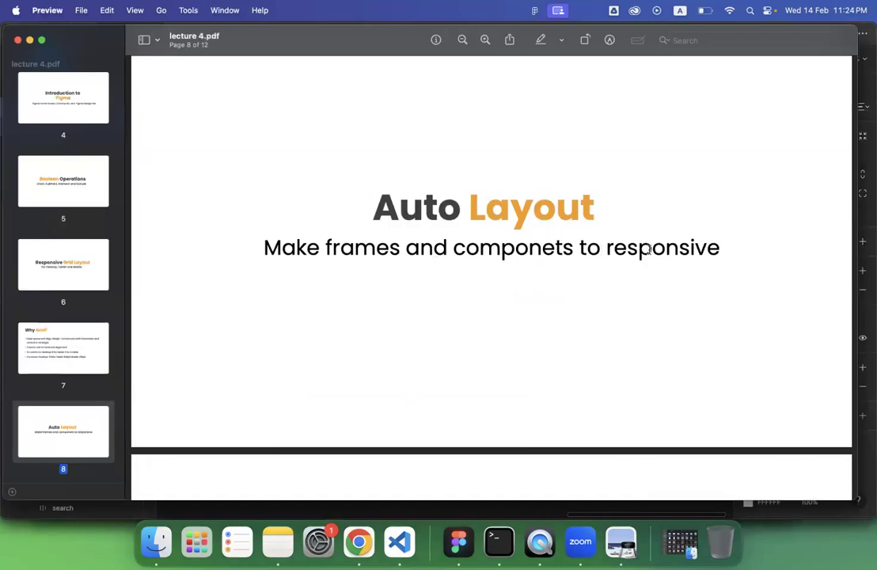
pyautogui.scroll(-3, 648, 249)
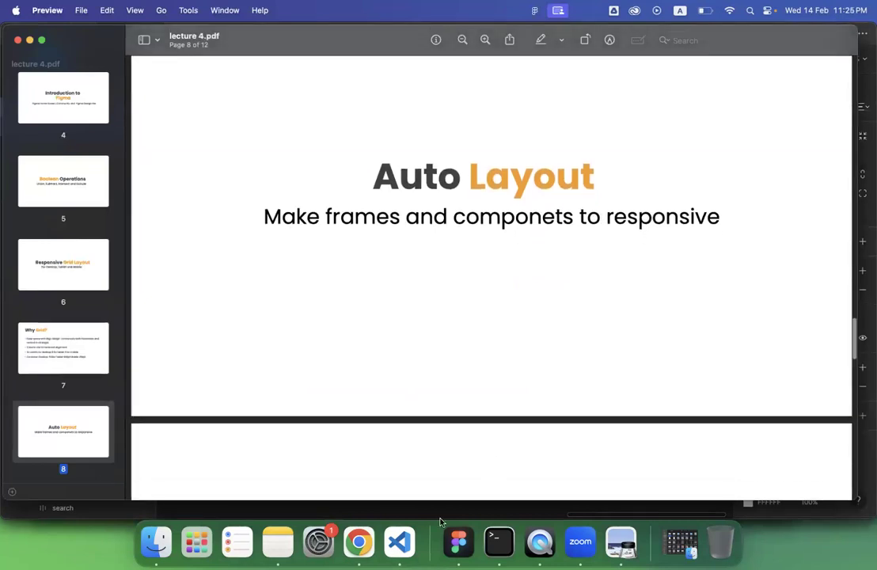
pyautogui.click(458, 542)
# Narrow the wrapping card frame inside the Responsive frame to a width of about 659.
pyautogui.hscroll(-4, 275, 274)
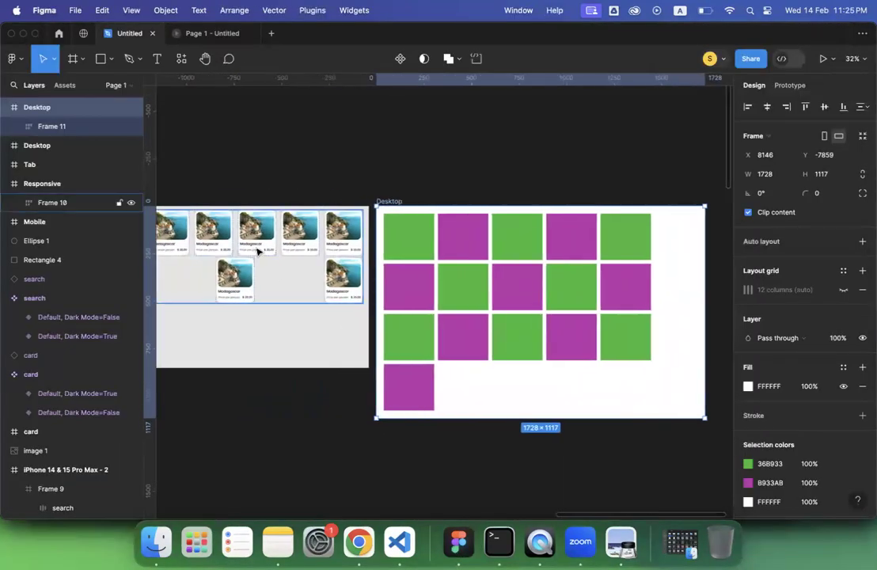
pyautogui.hscroll(2, 261, 245)
pyautogui.hscroll(-2, 261, 244)
pyautogui.scroll(3, 249, 230)
pyautogui.click(243, 216)
pyautogui.moveTo(523, 243)
pyautogui.mouseDown()
pyautogui.moveTo(317, 248)
pyautogui.moveTo(513, 255)
pyautogui.mouseUp()
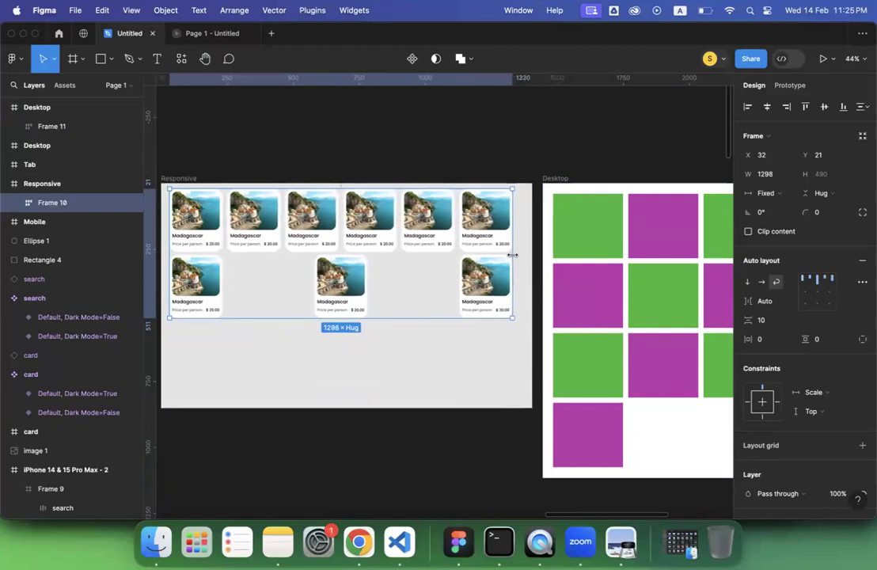
pyautogui.moveTo(513, 254); pyautogui.dragTo(343, 267)
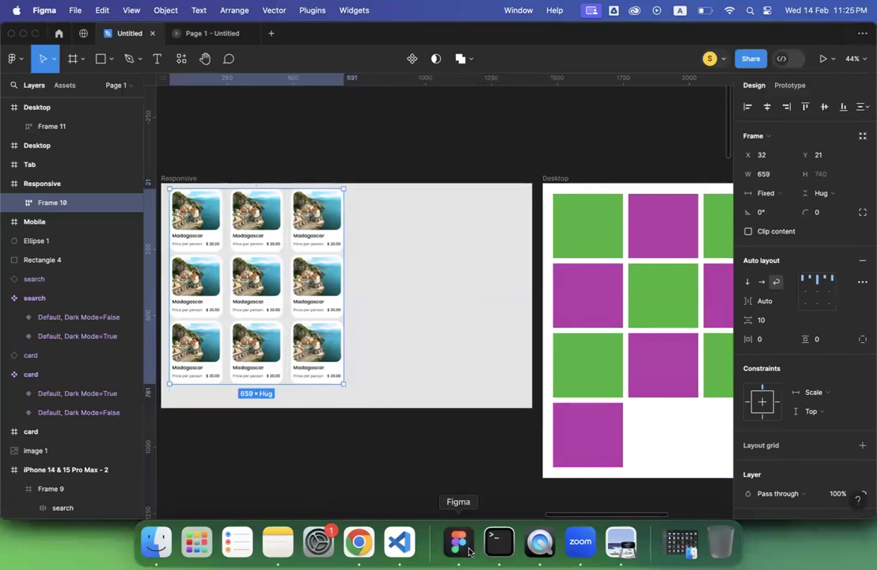
# Switch to Preview to view the Components slide in lecture 4.pdf, and return to Figma.
pyautogui.click(637, 549)
pyautogui.scroll(-8, 414, 363)
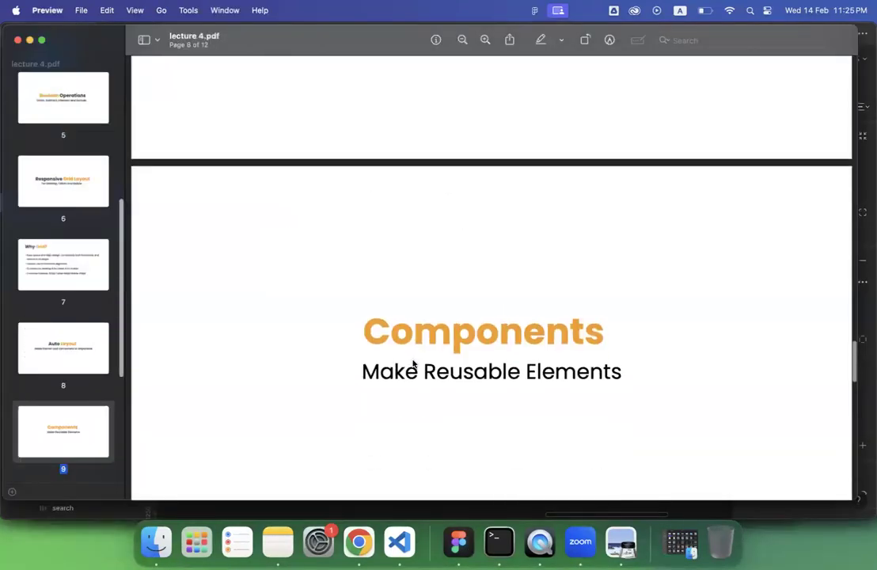
pyautogui.scroll(-5, 413, 363)
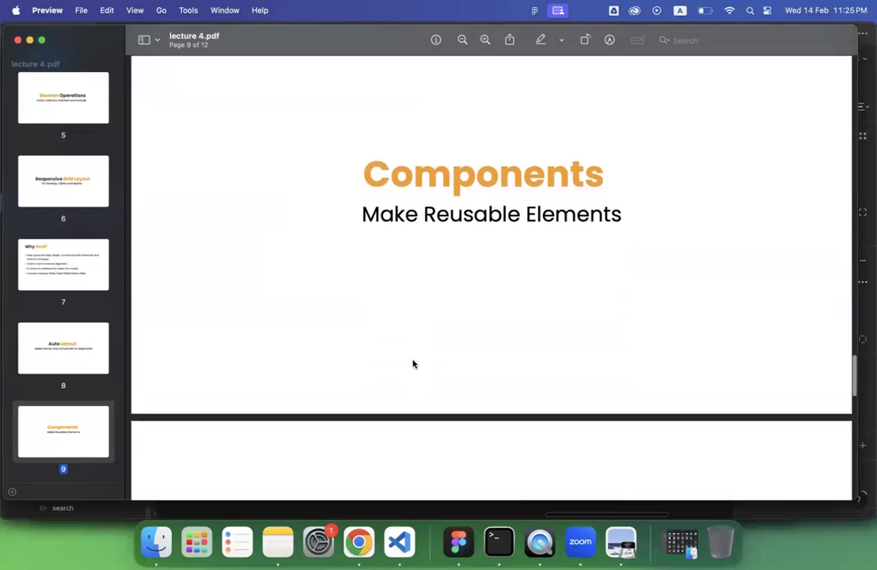
pyautogui.scroll(4, 413, 364)
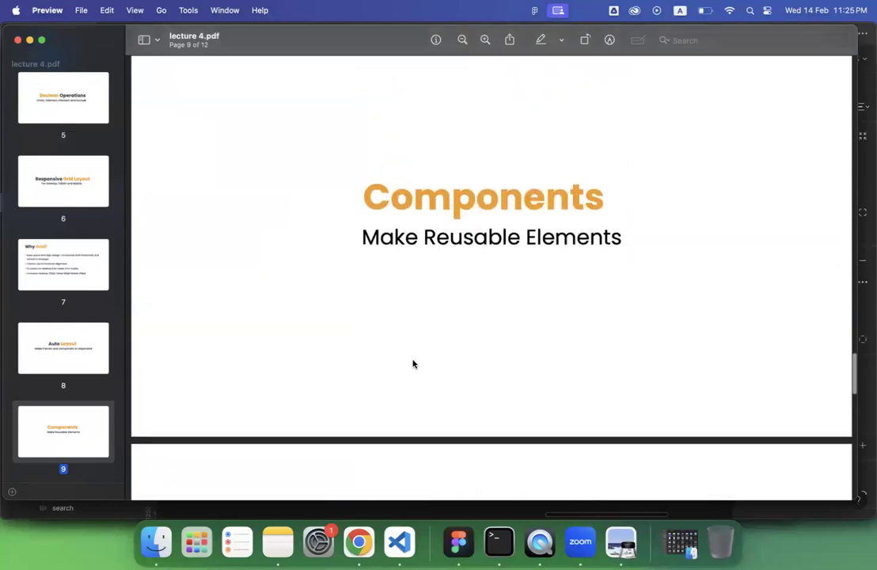
pyautogui.click(459, 542)
# Add the text "Sign Up" at font size 40 on an empty area of the canvas near the mobile screens.
pyautogui.scroll(10, 359, 257)
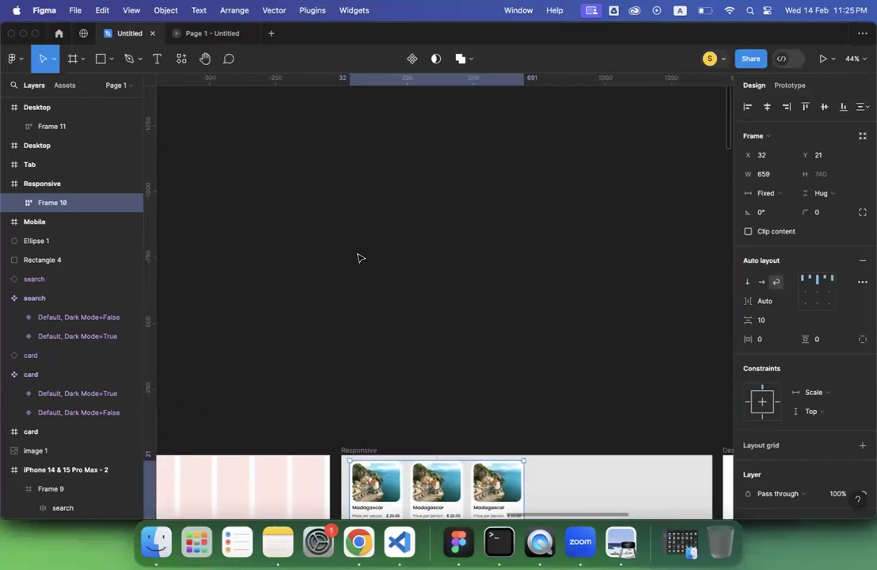
pyautogui.keyDown('ctrl'); pyautogui.scroll(-3, 360, 258); pyautogui.keyUp('ctrl')
pyautogui.click(308, 225)
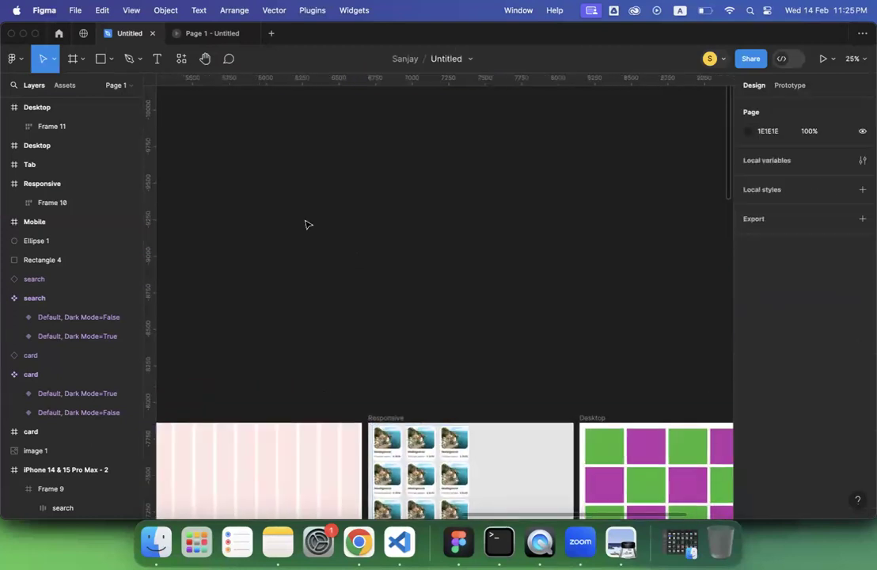
pyautogui.scroll(5, 206, 162)
pyautogui.scroll(-5, 277, 201)
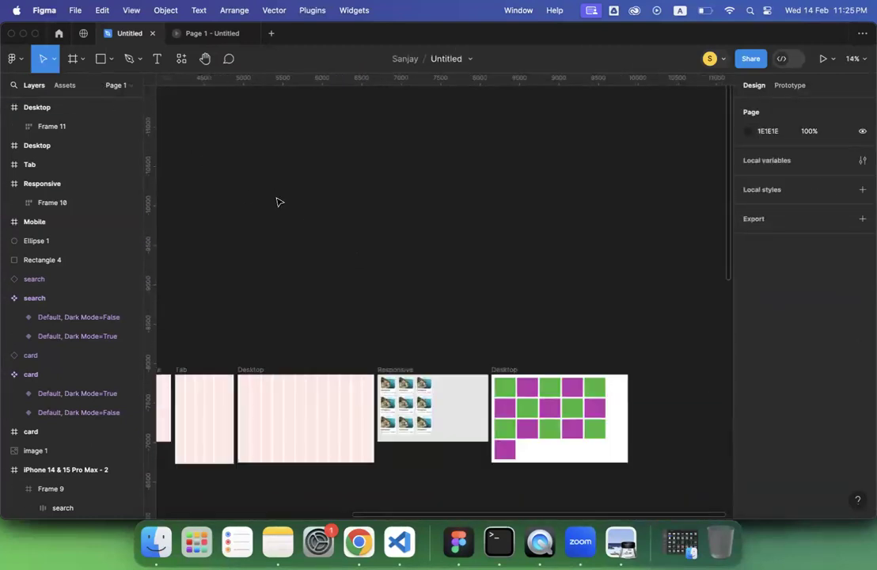
pyautogui.hscroll(-3, 277, 201)
pyautogui.hscroll(5, 277, 201)
pyautogui.scroll(-8, 277, 201)
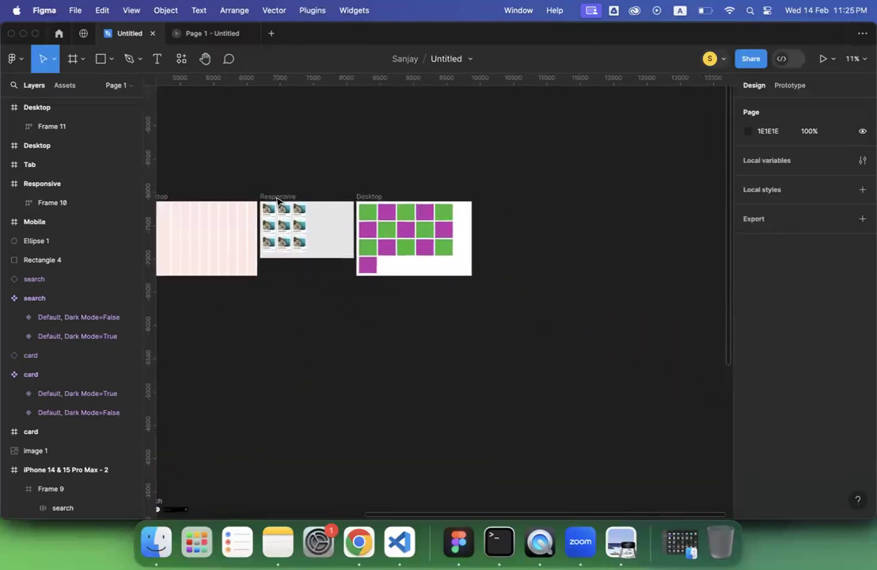
pyautogui.scroll(-3, 277, 201)
pyautogui.scroll(5, 277, 201)
pyautogui.scroll(-8, 277, 201)
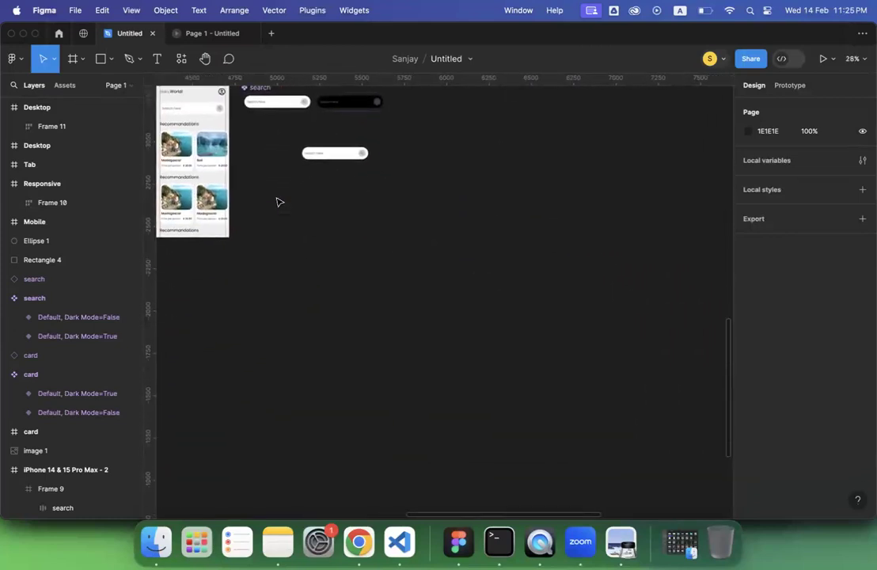
pyautogui.scroll(3, 277, 201)
pyautogui.hscroll(-1, 277, 201)
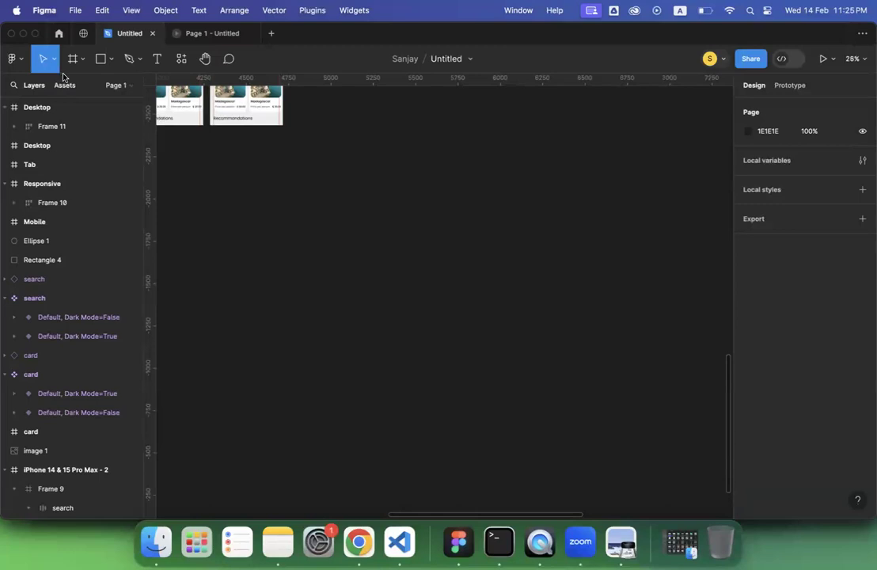
pyautogui.click(156, 60)
pyautogui.click(314, 294)
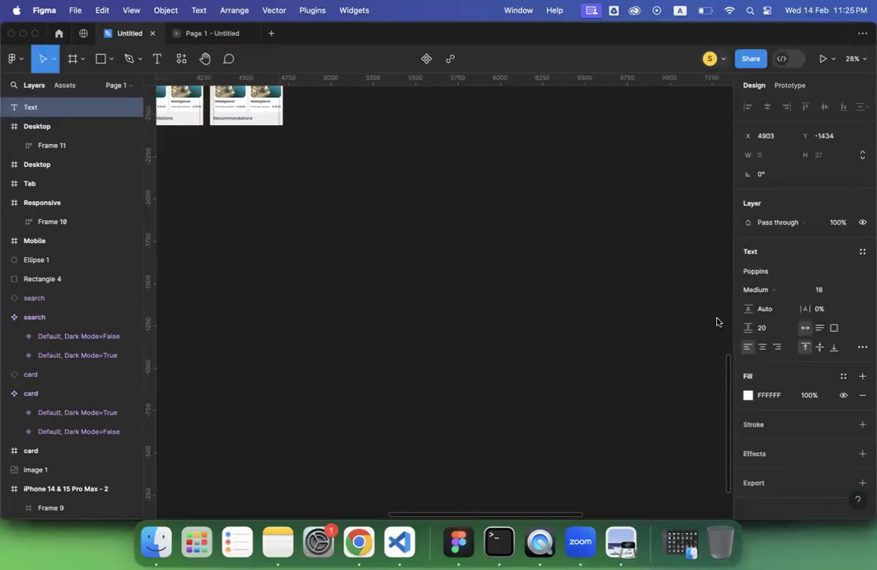
pyautogui.click(822, 293)
pyautogui.write('40')
pyautogui.press('Return')
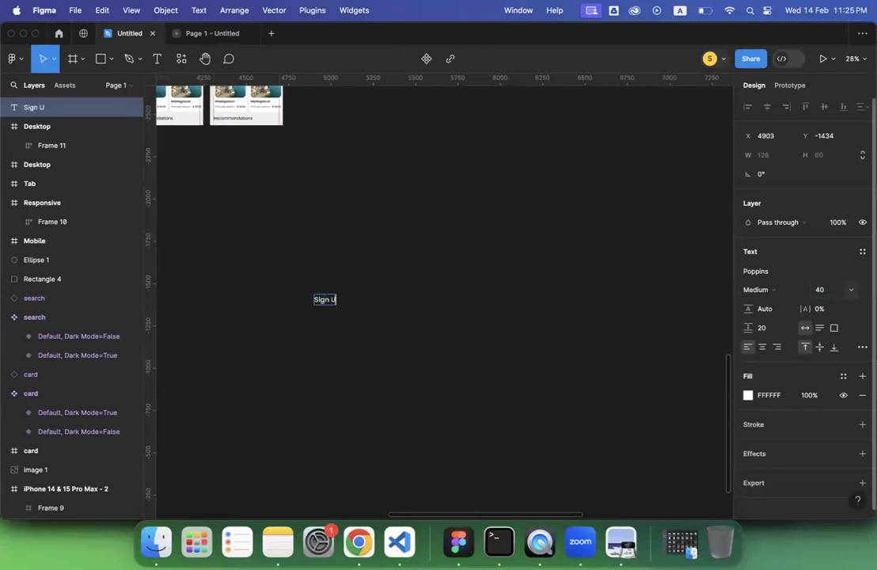
# Wrap the Sign Up text in a frame using Frame selection and give the frame a purple 9747FF fill.
pyautogui.scroll(5, 287, 342)
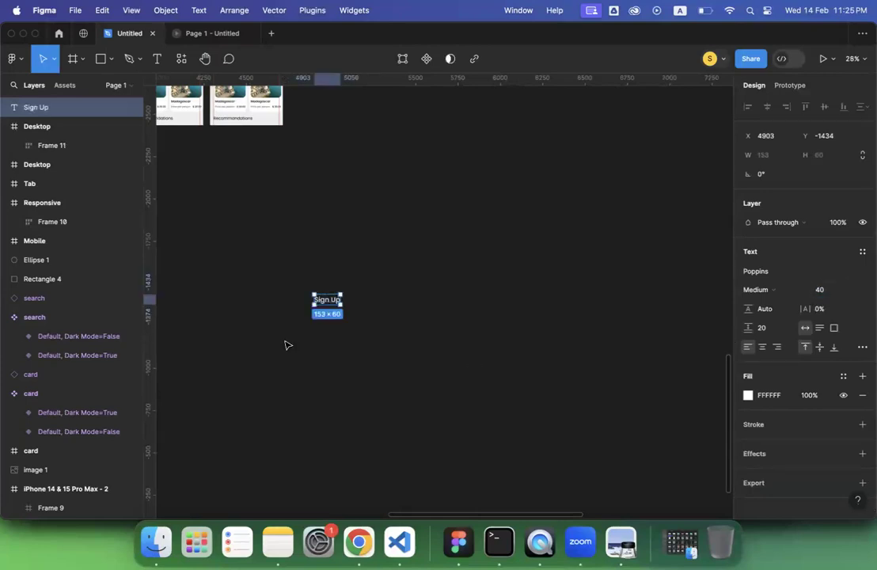
pyautogui.rightClick(355, 297)
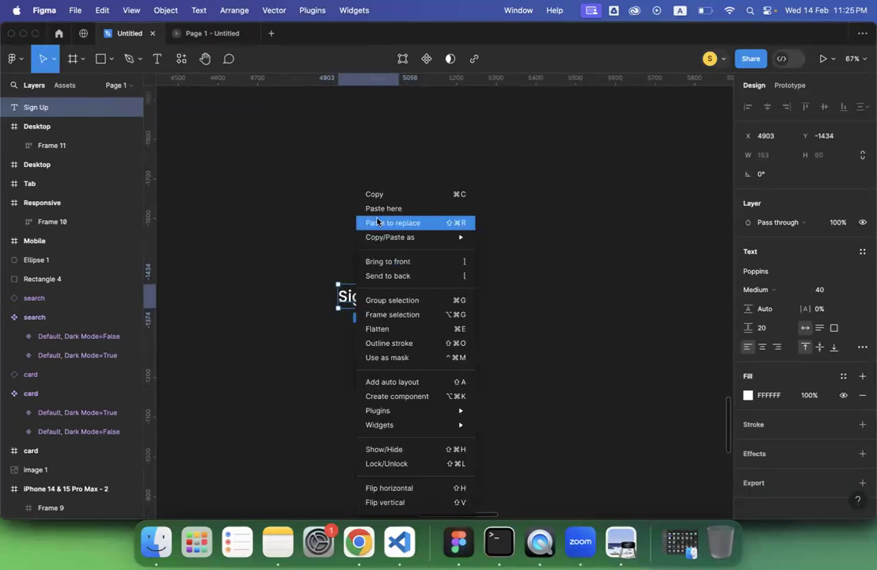
pyautogui.click(386, 316)
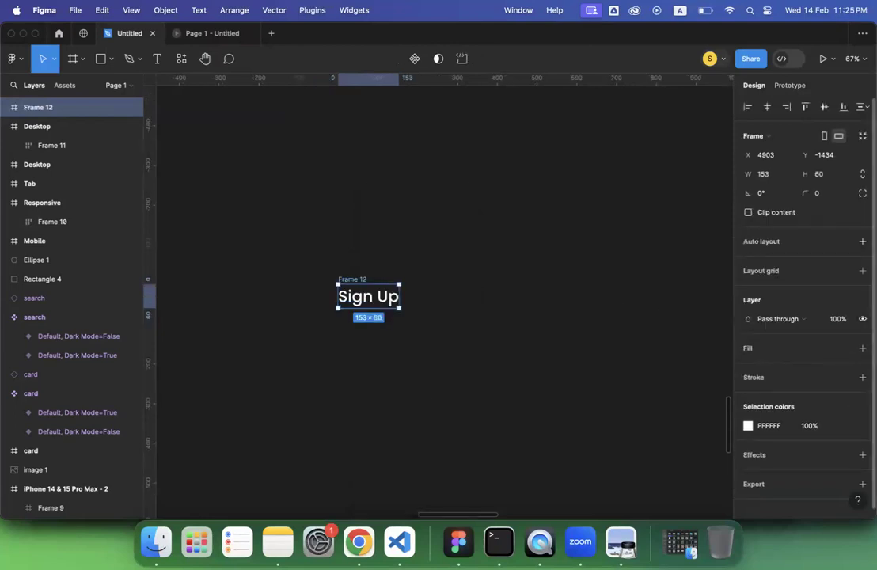
pyautogui.click(862, 347)
pyautogui.click(747, 369)
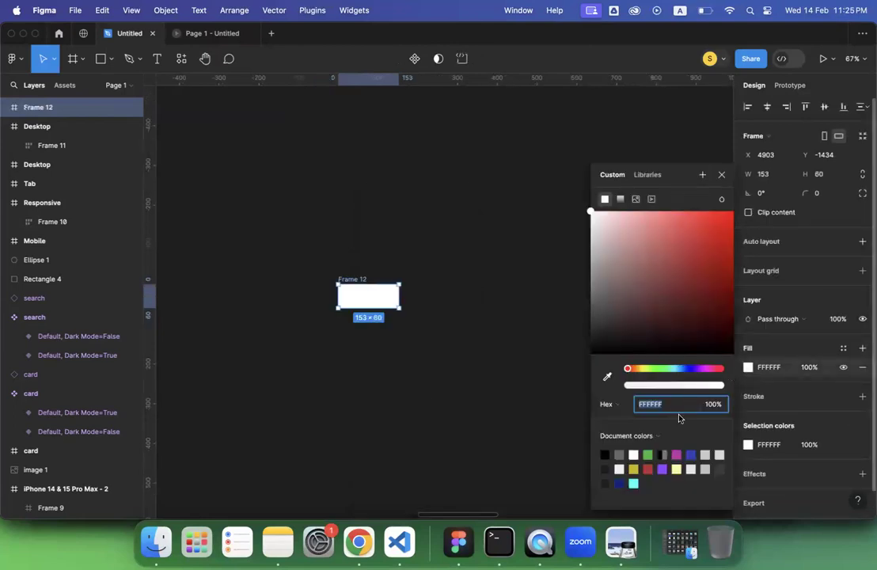
pyautogui.click(666, 468)
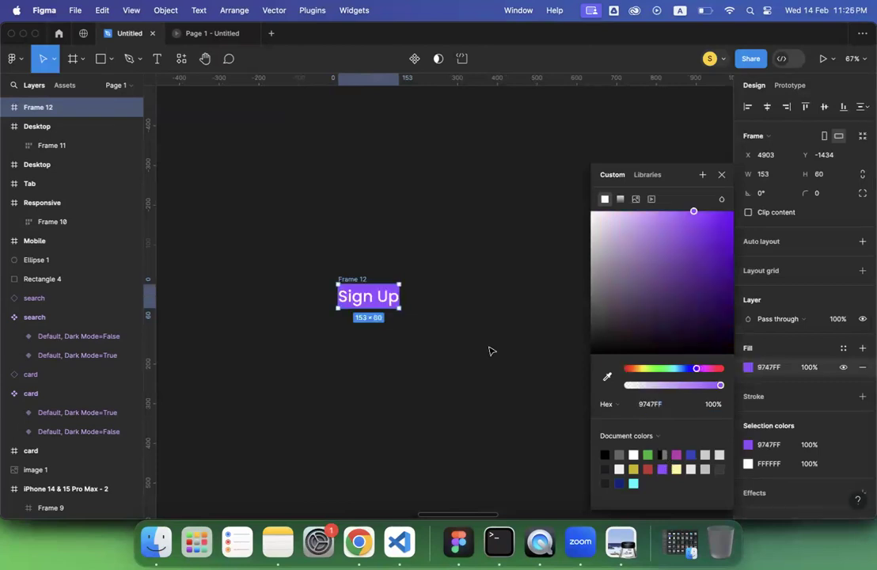
# Add auto layout to the Sign Up frame with horizontal padding 20 and vertical padding 5.
pyautogui.click(863, 242)
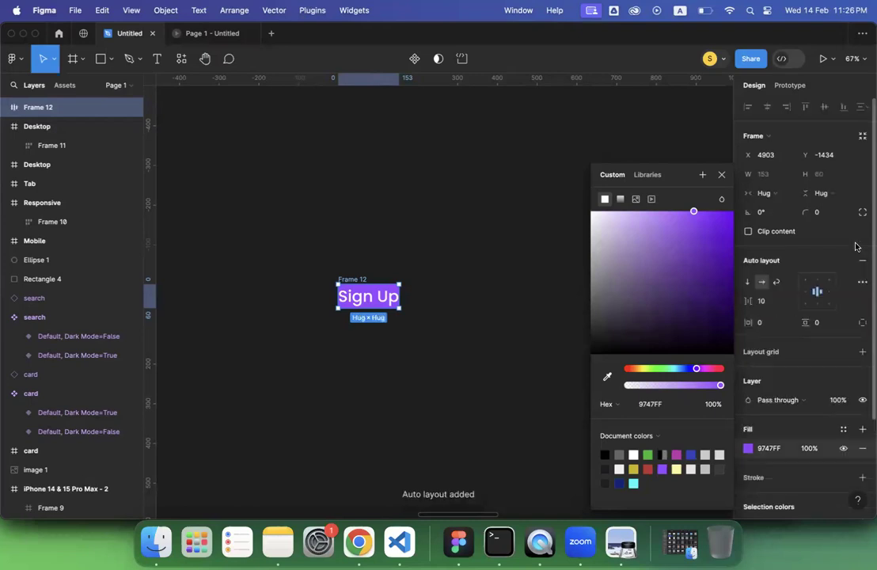
pyautogui.click(767, 326)
pyautogui.write('1')
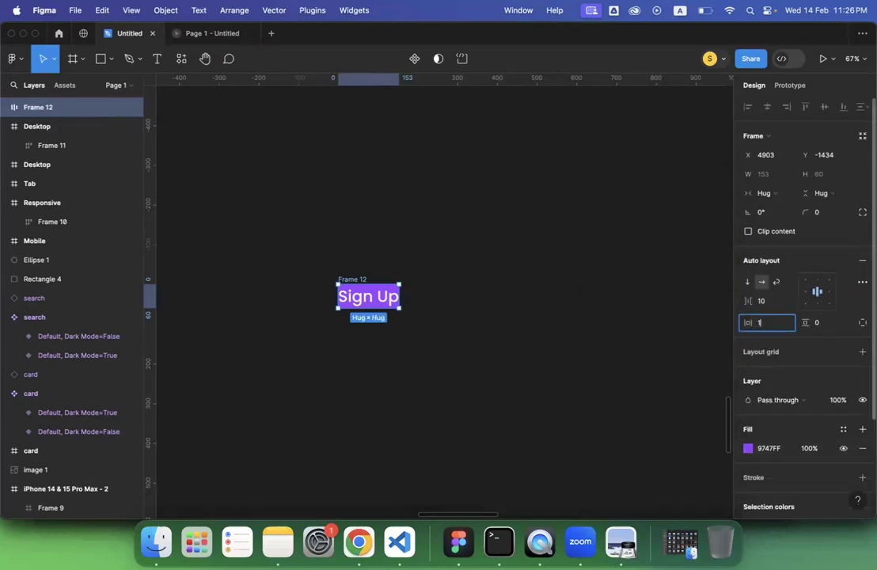
pyautogui.write('0')
pyautogui.press('Return')
pyautogui.click(765, 323)
pyautogui.write('20')
pyautogui.press('Return')
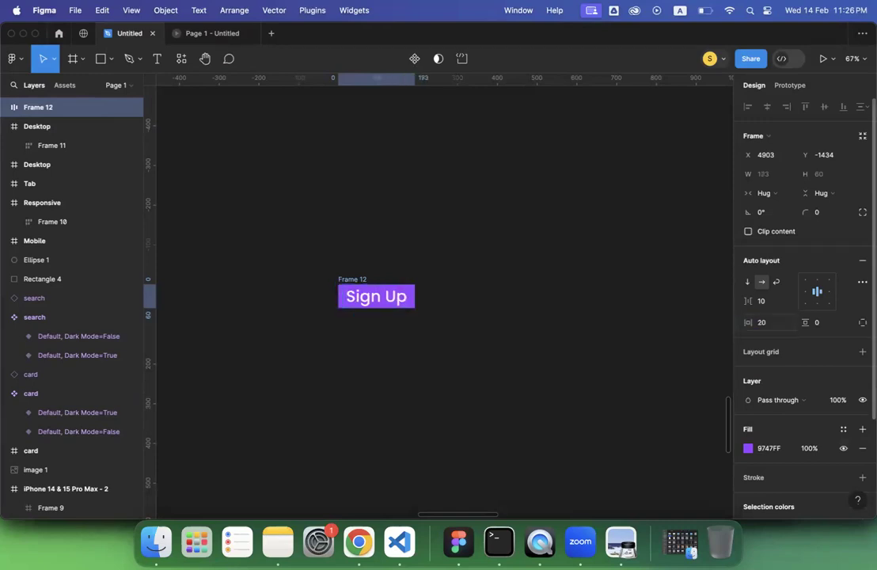
pyautogui.click(829, 323)
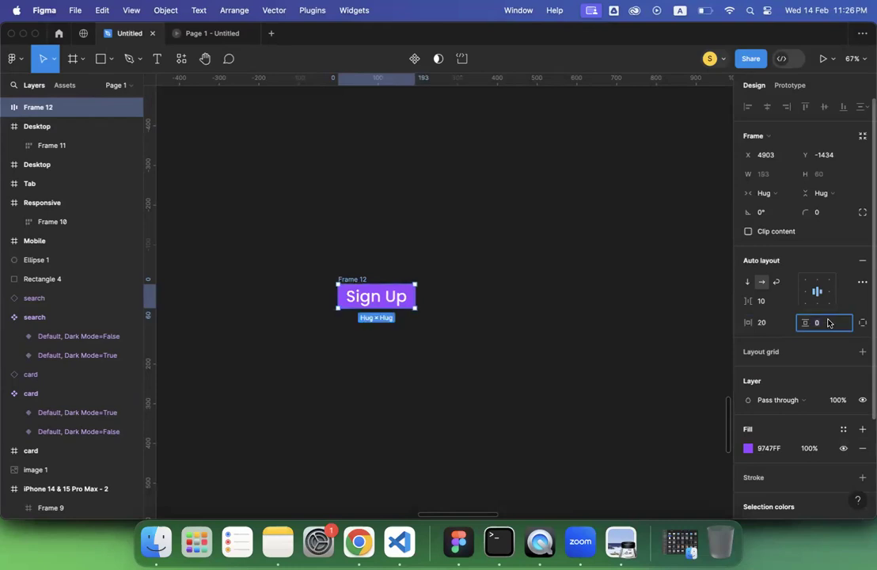
pyautogui.write('5')
pyautogui.press('Return')
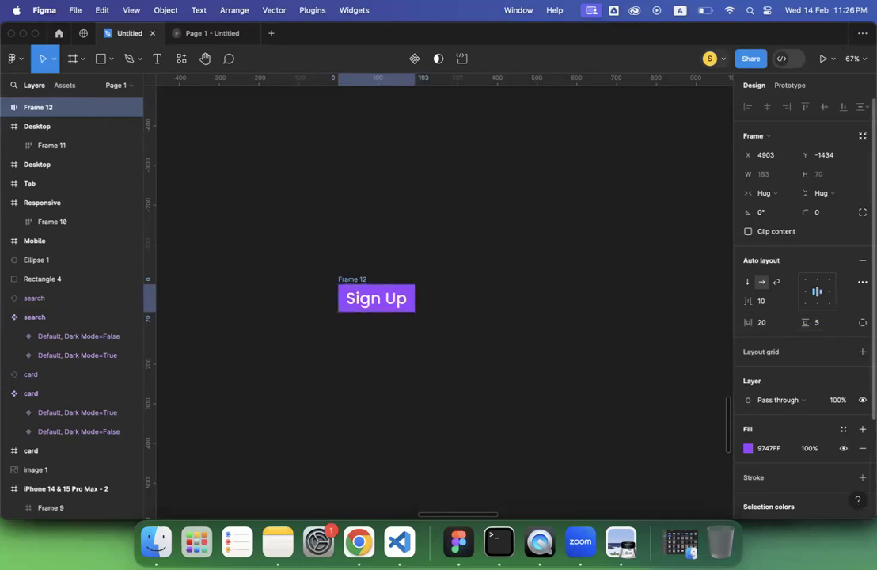
# Set the Sign Up frame's corner radius to 10 and deselect it.
pyautogui.click(828, 220)
pyautogui.write('10')
pyautogui.press('Return')
pyautogui.click(444, 313)
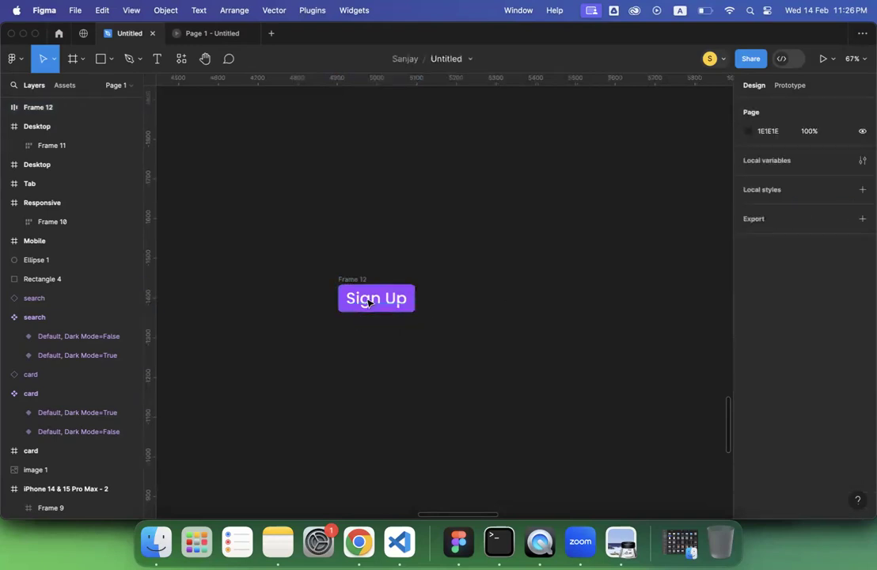
# Rename the purple Sign Up button frame as Default.
pyautogui.scroll(5, 368, 302)
pyautogui.scroll(-5, 294, 254)
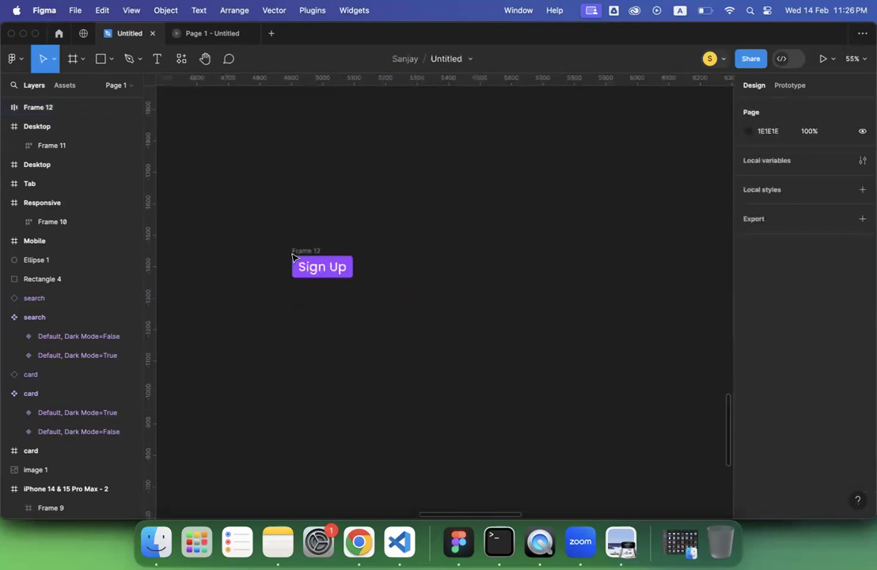
pyautogui.scroll(5, 297, 256)
pyautogui.click(290, 255)
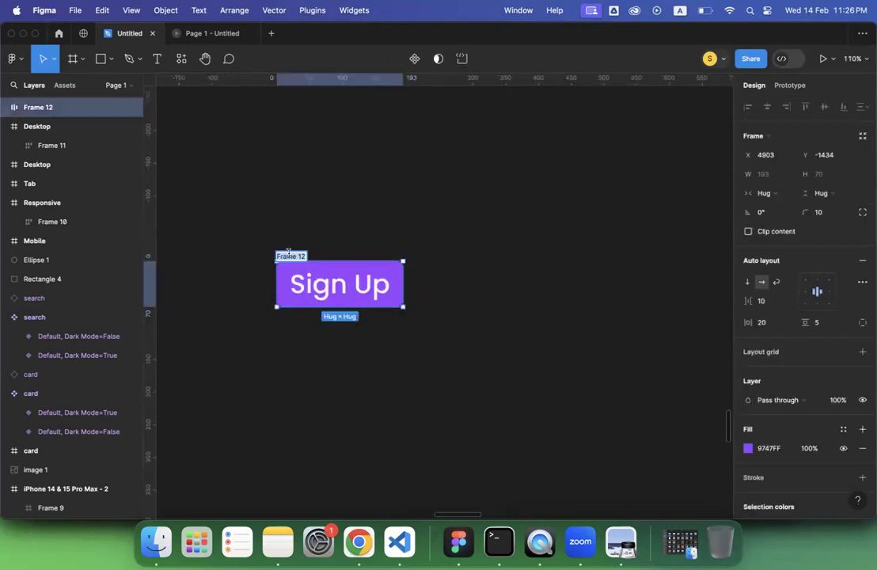
pyautogui.write('Default')
pyautogui.press('Return')
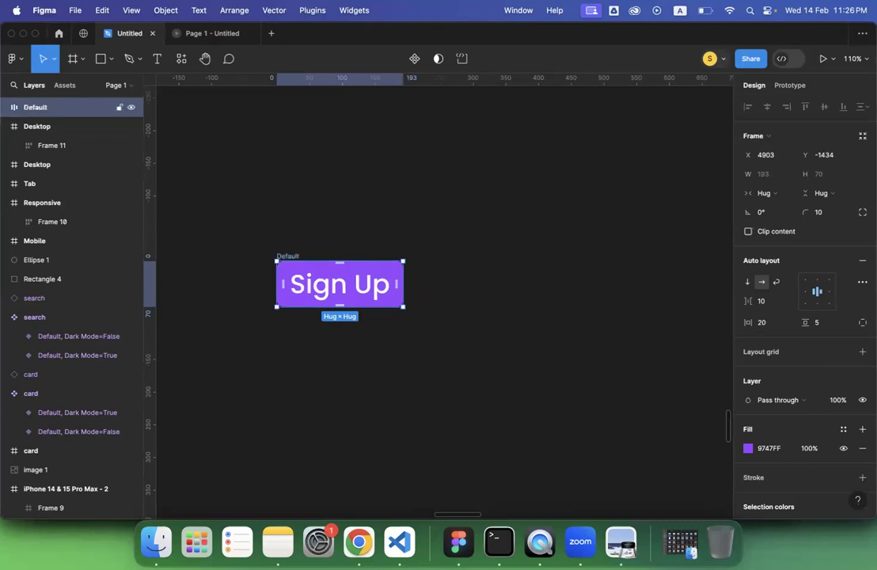
# Duplicate the Default button frame and rename the copy as Hover.
pyautogui.press('super+d')
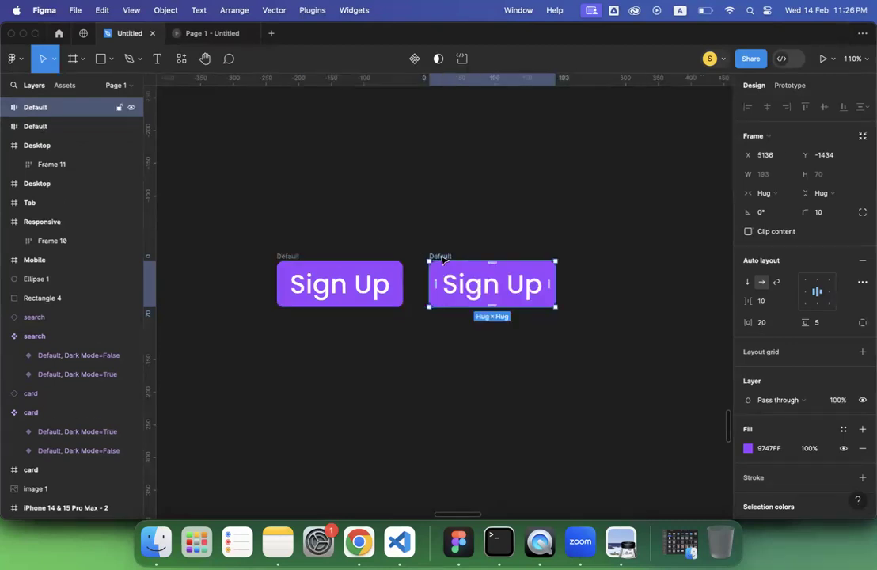
pyautogui.write('Hover')
pyautogui.press('Return')
# Change the Hover button's fill to the more saturated purple 7206FF and deselect it.
pyautogui.doubleClick(485, 277)
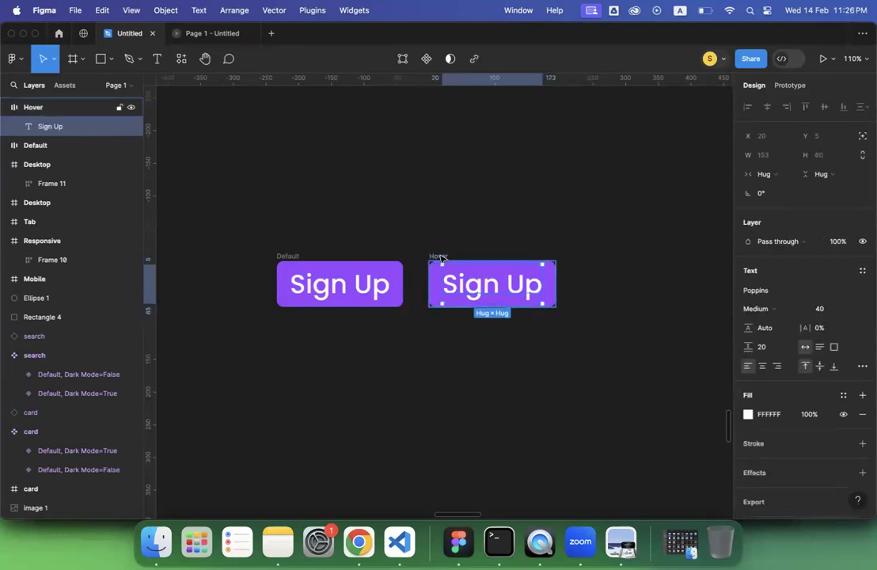
pyautogui.press('Escape')
pyautogui.click(749, 449)
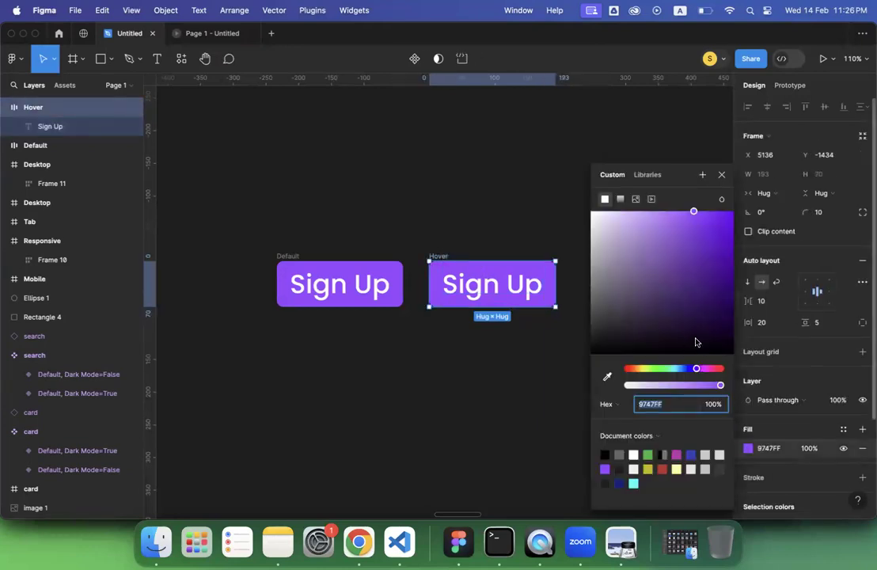
pyautogui.moveTo(694, 214); pyautogui.dragTo(731, 214)
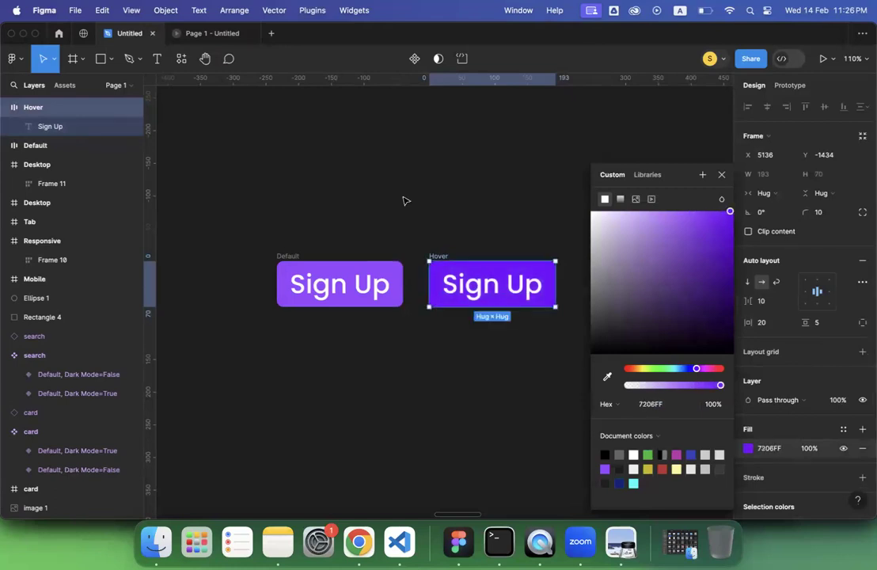
pyautogui.click(404, 201)
# Duplicate the Hover button frame and open the copy's fill colour for editing.
pyautogui.hscroll(2, 363, 225)
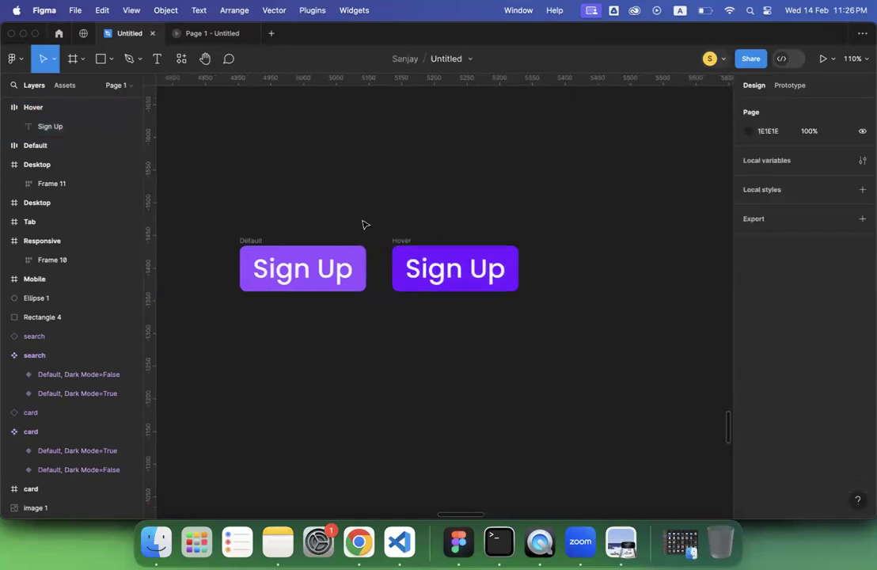
pyautogui.click(404, 241)
pyautogui.press('super+d')
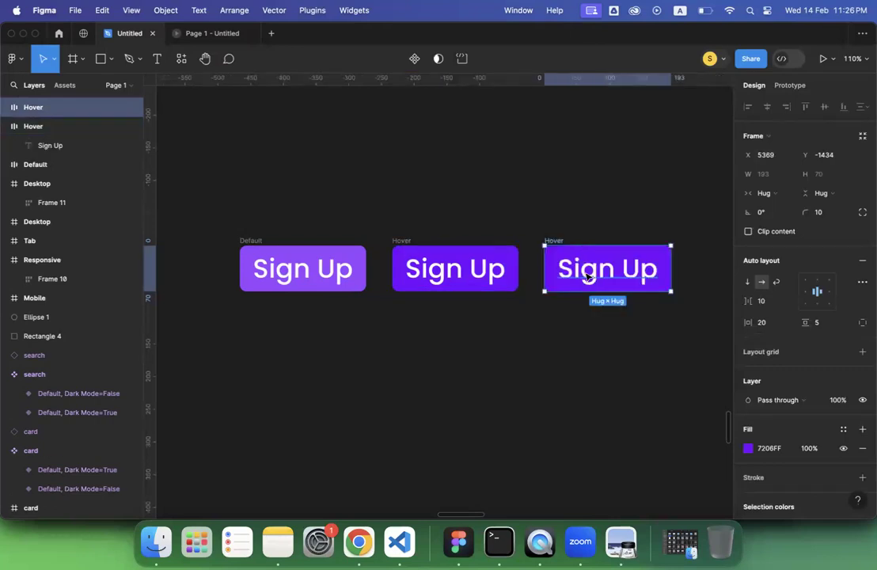
pyautogui.click(749, 452)
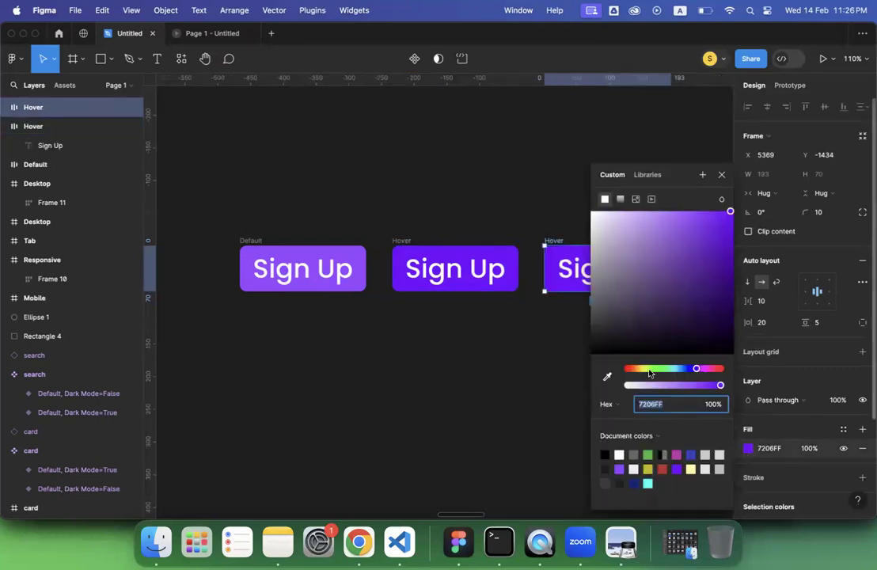
pyautogui.click(605, 483)
pyautogui.moveTo(599, 287); pyautogui.dragTo(530, 325)
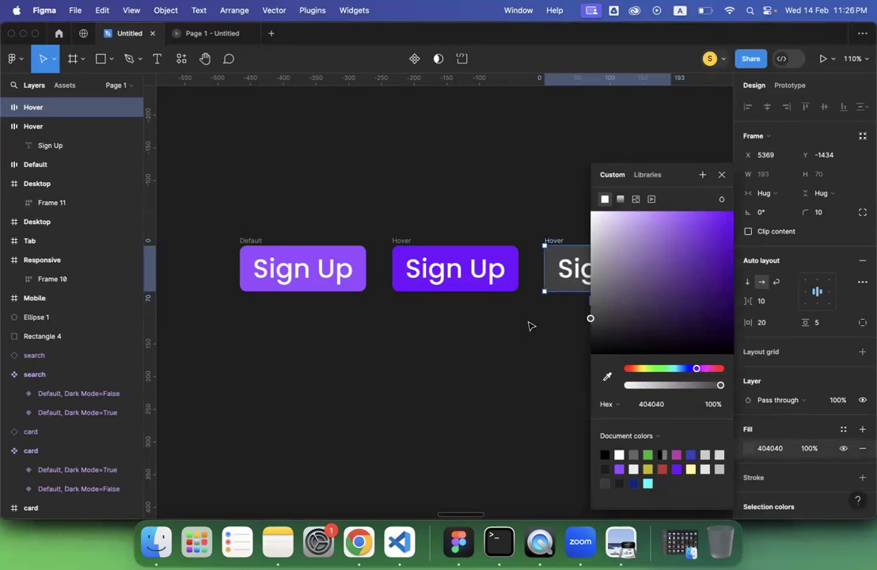
pyautogui.press('super+z')
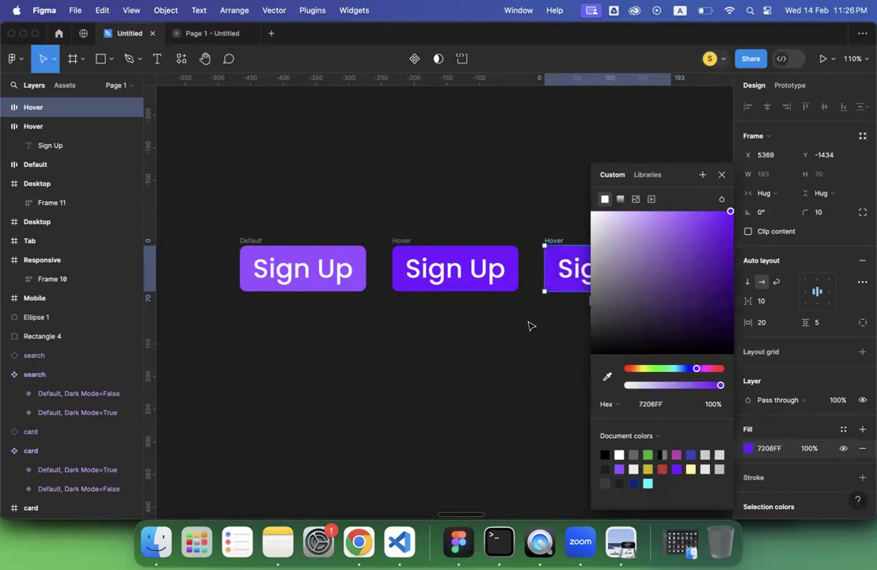
# Lower the third button's fill opacity to 25% and deselect it.
pyautogui.click(654, 390)
pyautogui.click(547, 378)
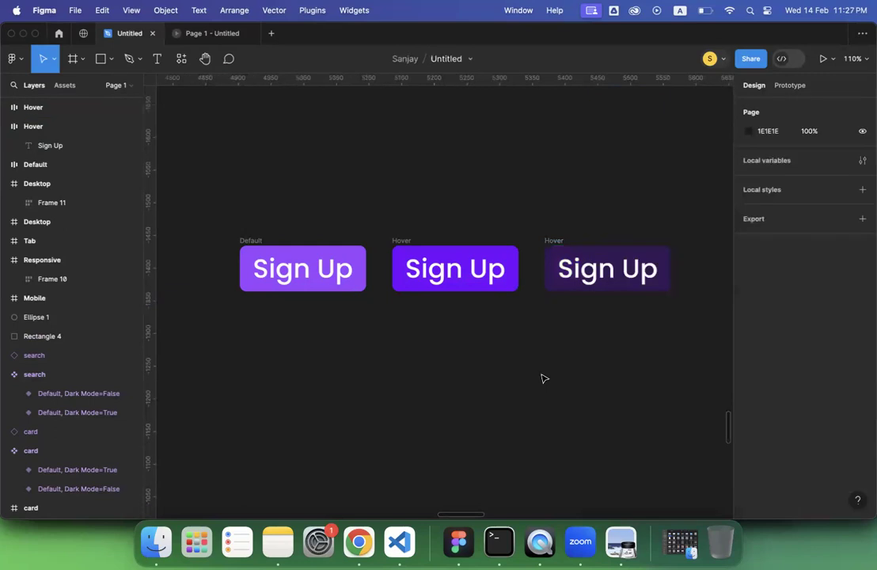
# Select all three Sign Up buttons and combine them into a component set.
pyautogui.scroll(-2, 543, 378)
pyautogui.scroll(-2, 543, 378)
pyautogui.scroll(-2, 543, 378)
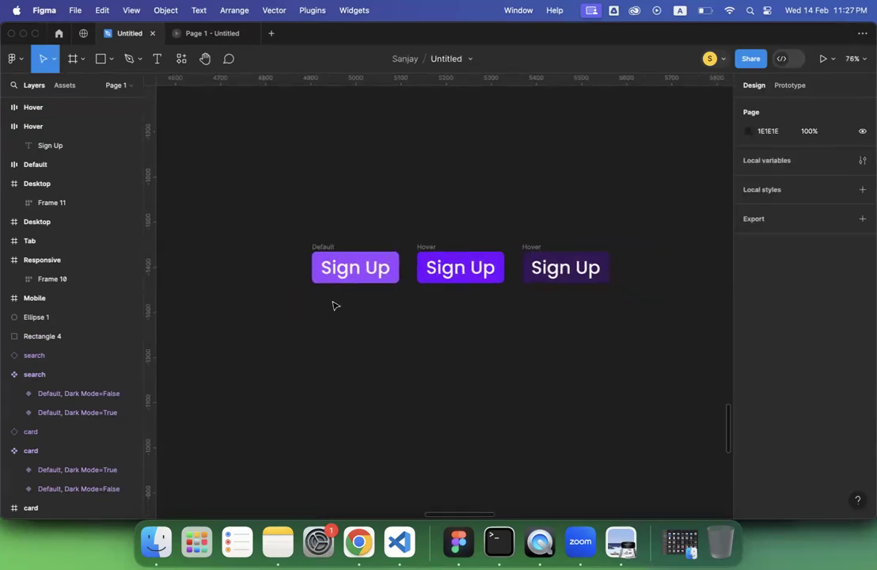
pyautogui.moveTo(249, 207); pyautogui.dragTo(683, 346)
pyautogui.click(418, 62)
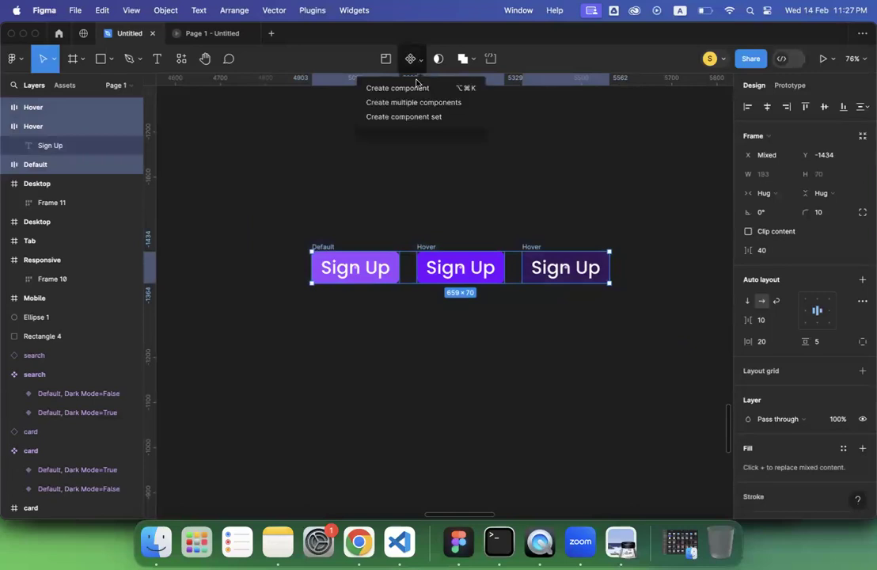
pyautogui.click(416, 117)
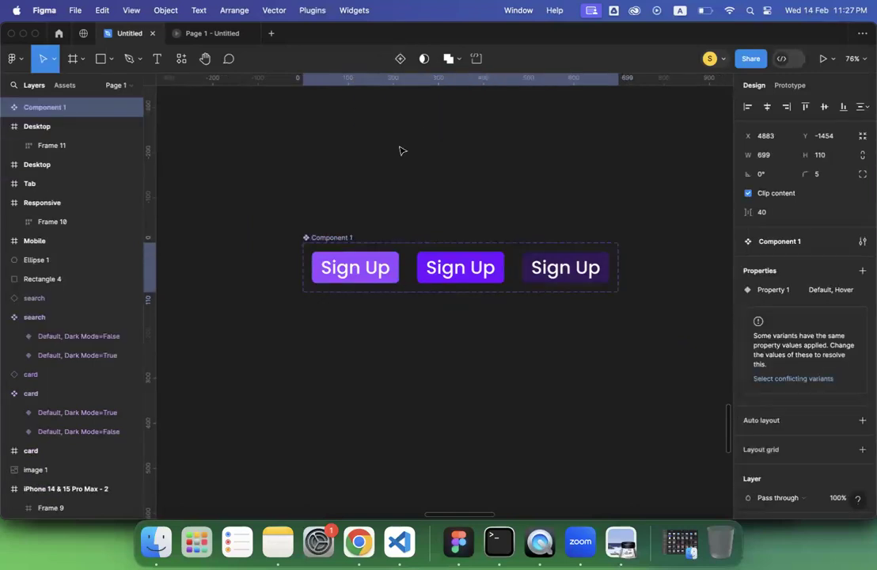
# Rename the new component set as Button and deselect it.
pyautogui.doubleClick(332, 237)
pyautogui.write('Button')
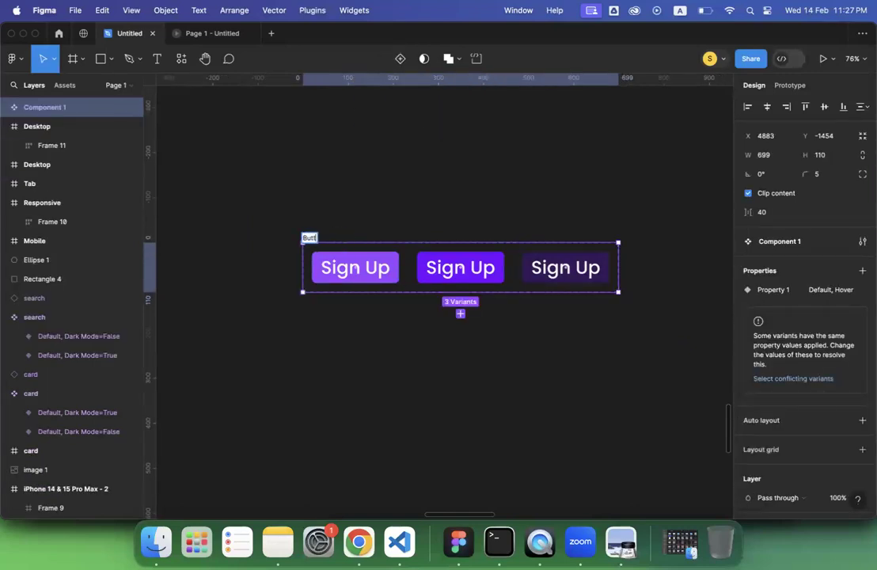
pyautogui.press('Return')
pyautogui.click(278, 331)
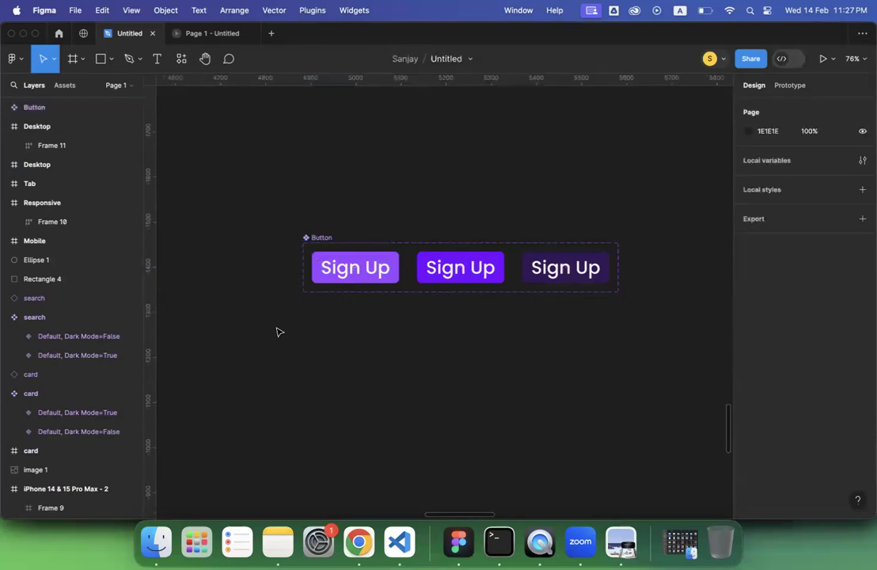
# Rename the Button component set's variant property Property 1 as State.
pyautogui.click(322, 237)
pyautogui.moveTo(773, 289)
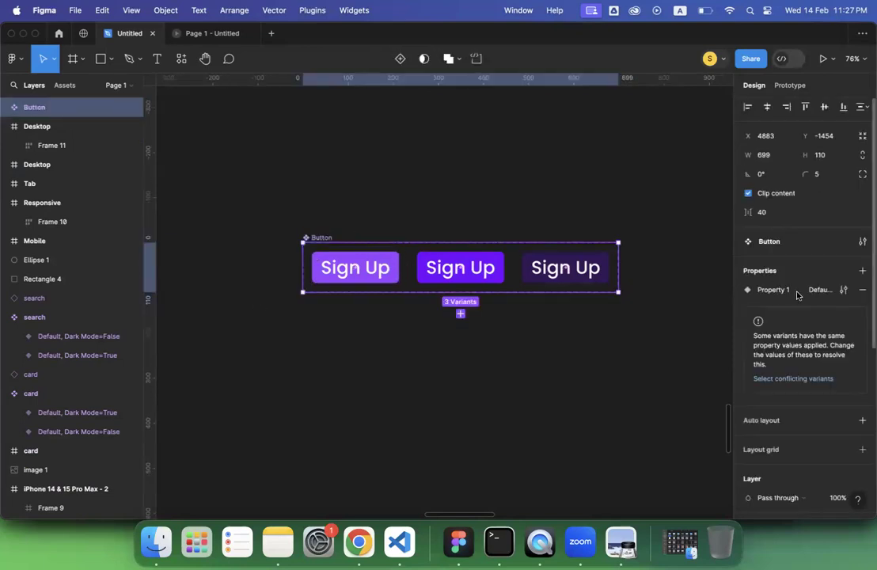
pyautogui.doubleClick(764, 295)
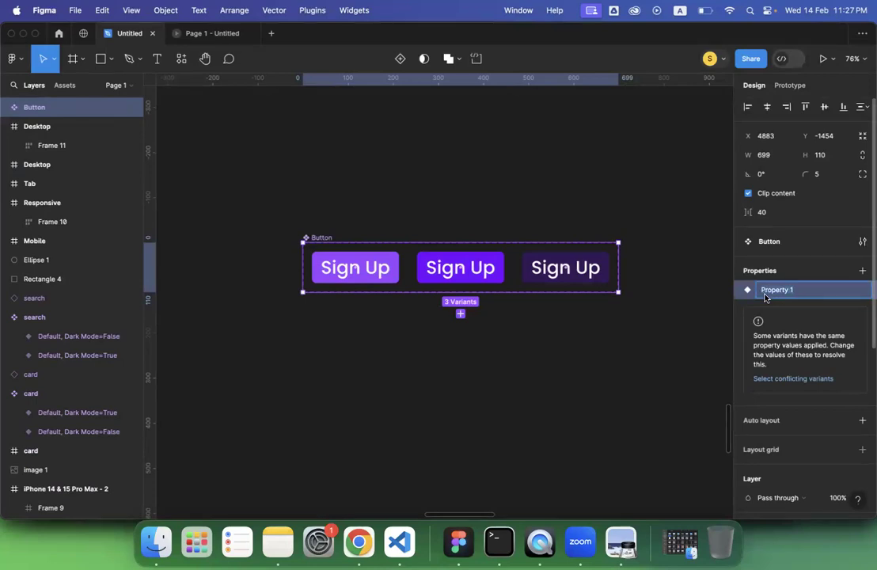
pyautogui.write('State')
pyautogui.press('Return')
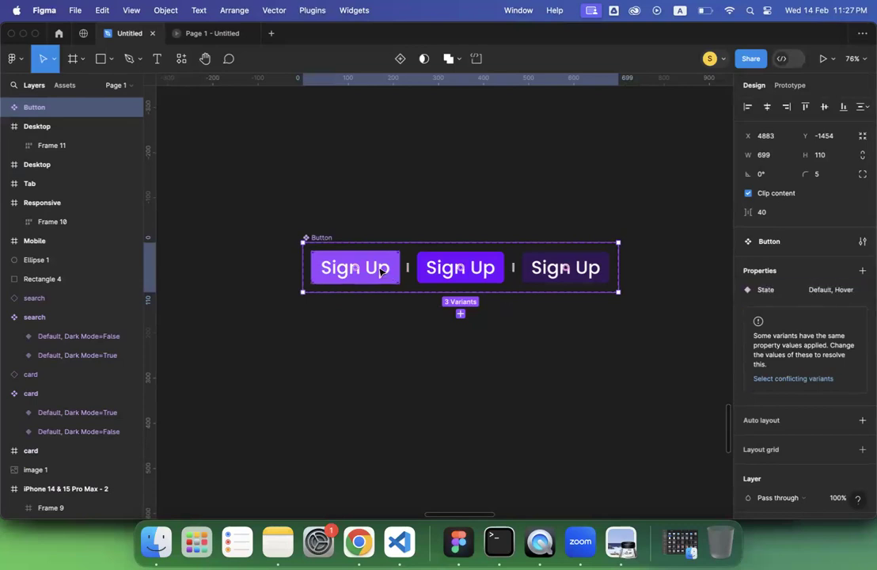
pyautogui.click(365, 352)
# Check each button variant's State value and set the dark third variant's State to Inactive.
pyautogui.click(377, 277)
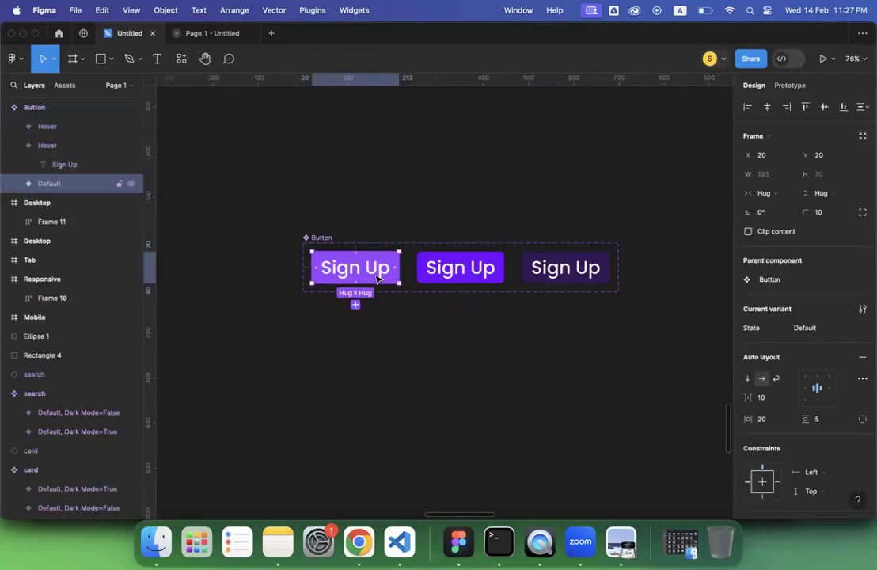
pyautogui.click(483, 276)
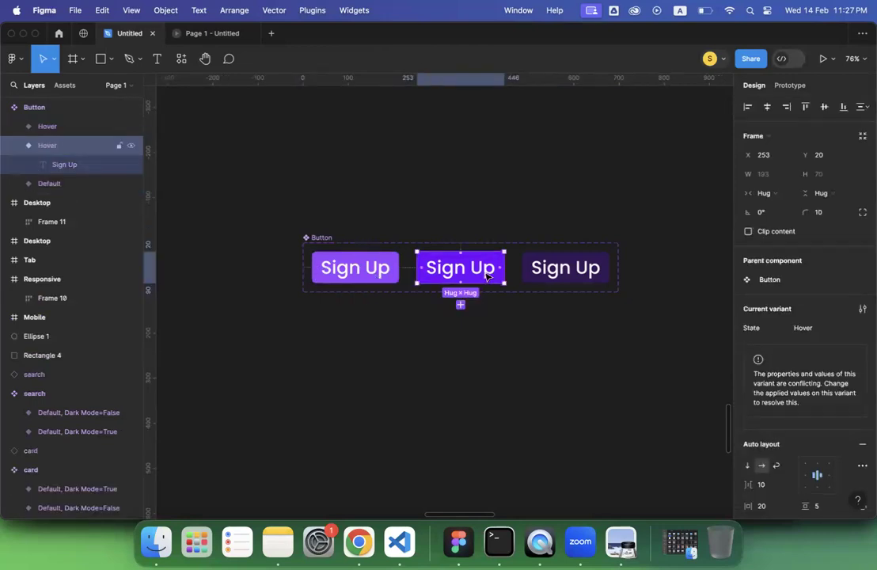
pyautogui.click(599, 279)
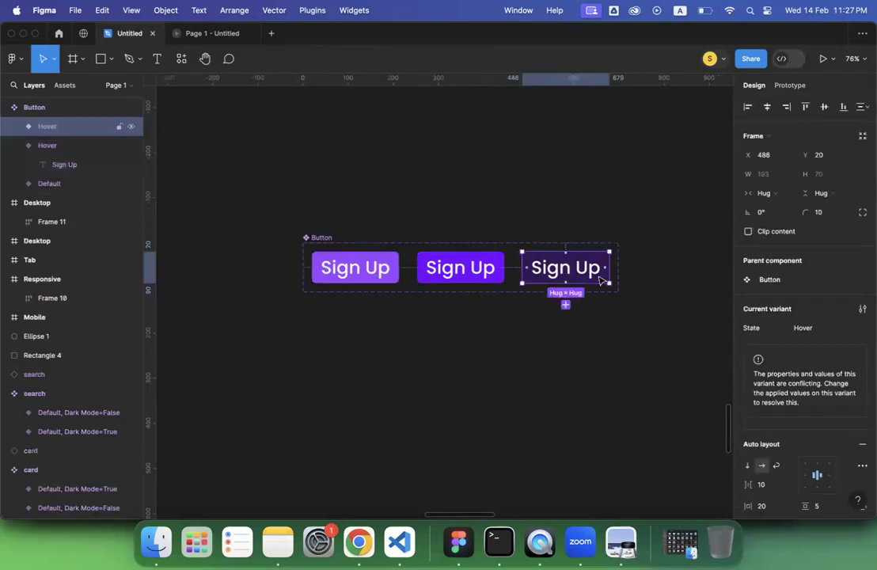
pyautogui.click(807, 328)
pyautogui.write('Ina')
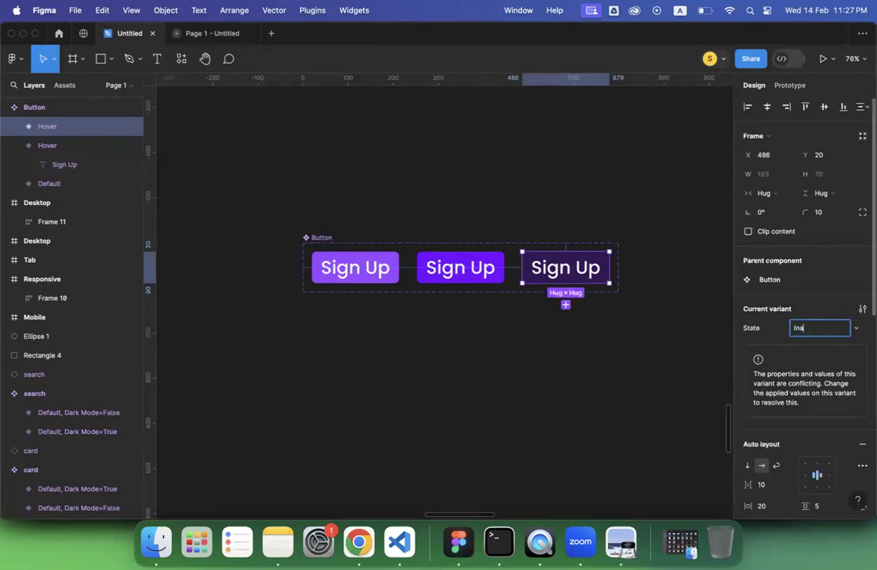
pyautogui.write('ctive')
pyautogui.press('Return')
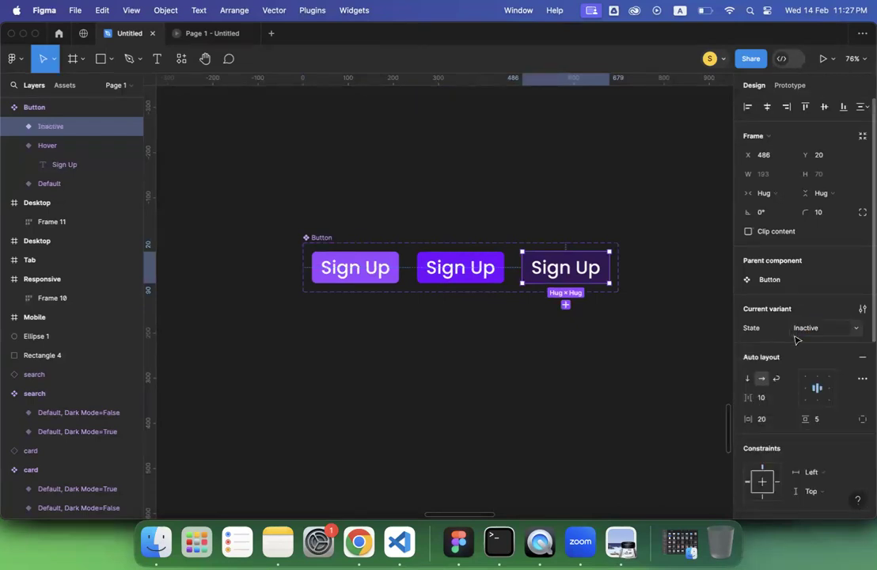
pyautogui.click(568, 340)
# Place an instance of the Button component from the local assets on the canvas above the component set.
pyautogui.click(319, 239)
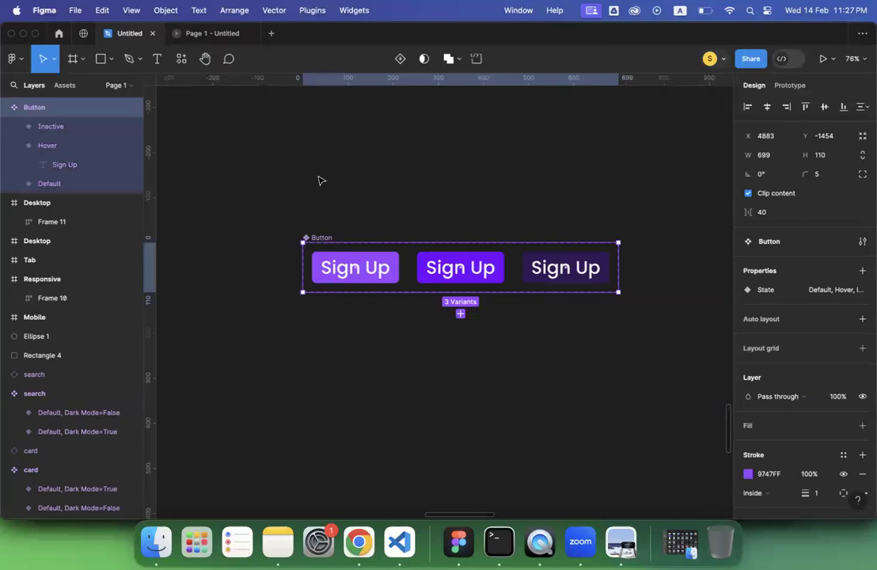
pyautogui.click(65, 85)
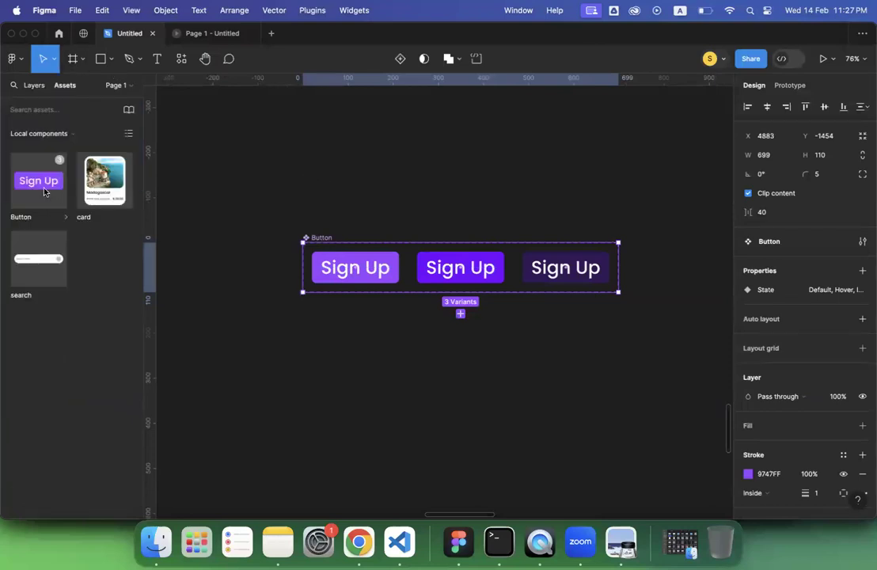
pyautogui.moveTo(43, 191); pyautogui.dragTo(322, 159)
pyautogui.scroll(3, 322, 159)
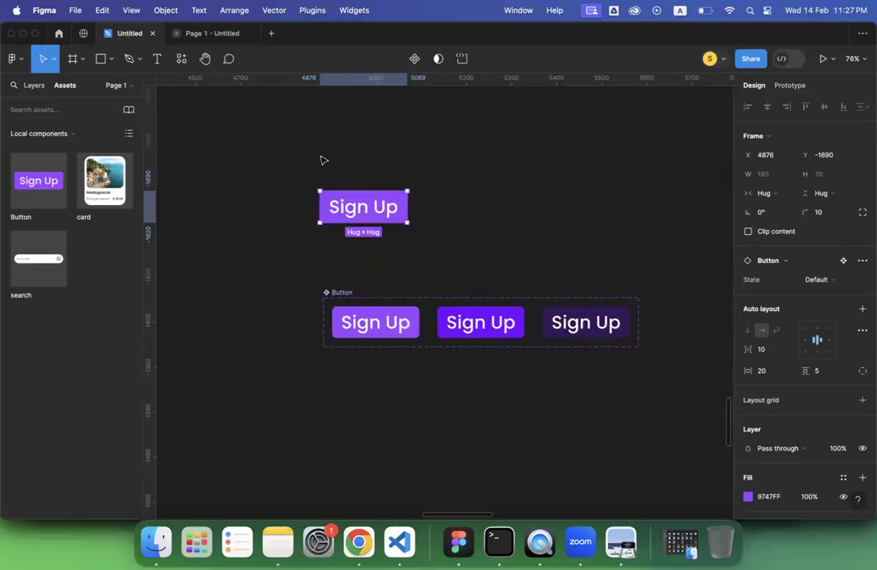
# Switch the Button instance's State through Hover, Inactive and Default, finish on Hover, and deselect the instance.
pyautogui.click(823, 287)
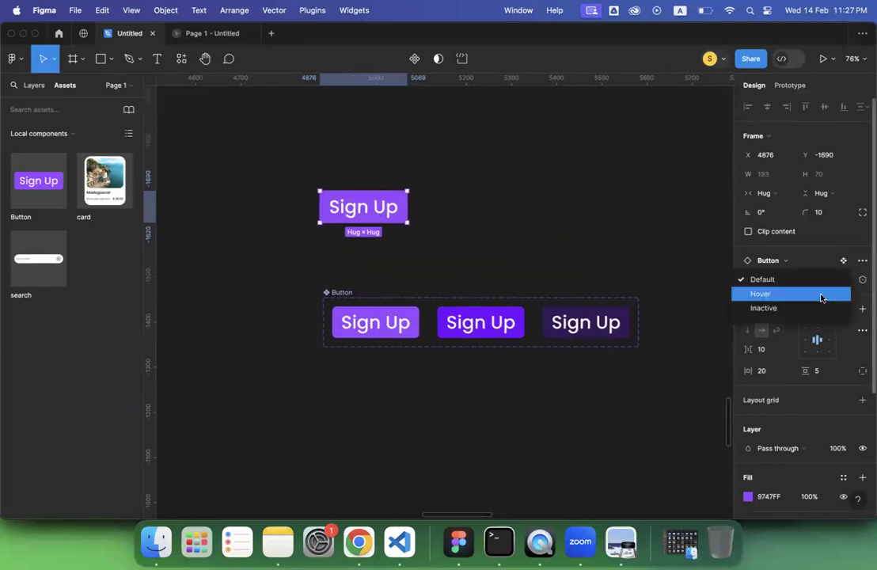
pyautogui.click(823, 293)
pyautogui.click(836, 280)
pyautogui.click(830, 295)
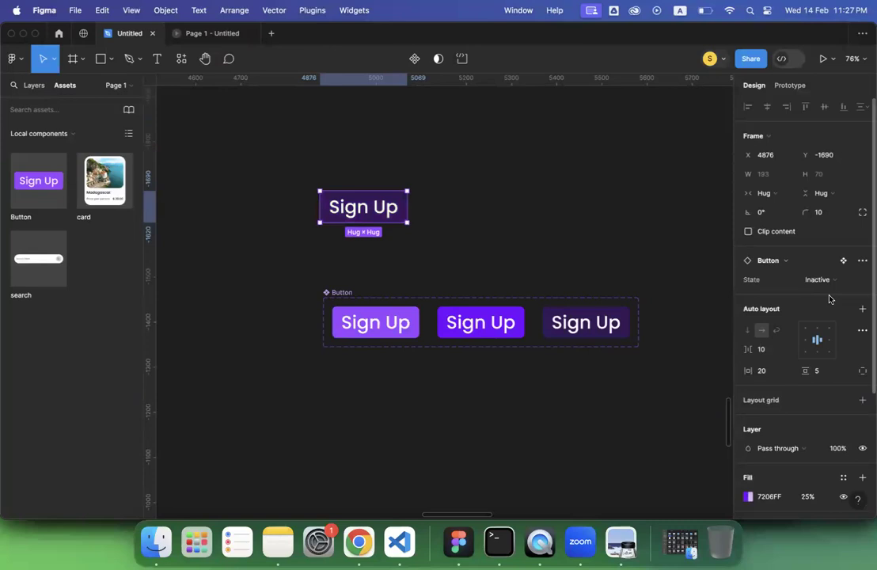
pyautogui.click(834, 280)
pyautogui.click(820, 269)
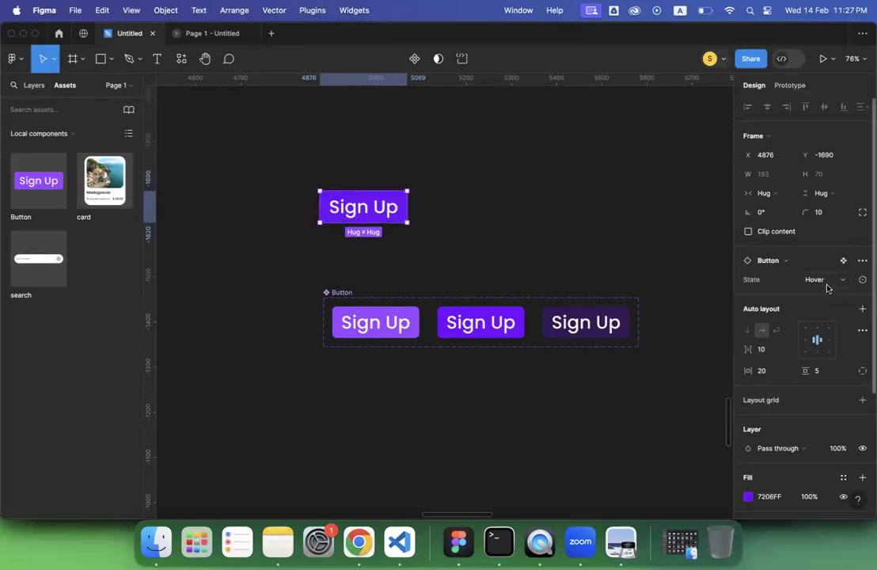
pyautogui.click(825, 281)
pyautogui.click(800, 270)
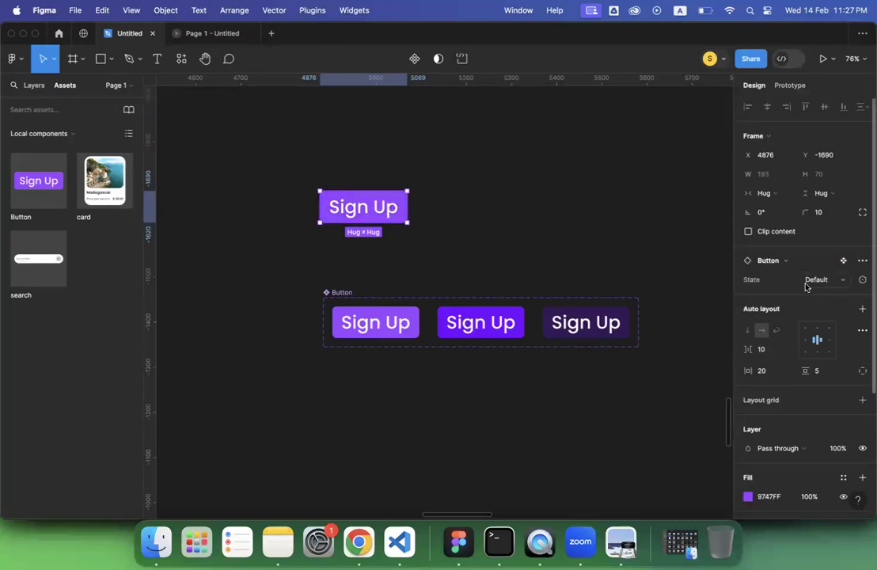
pyautogui.click(808, 285)
pyautogui.click(801, 303)
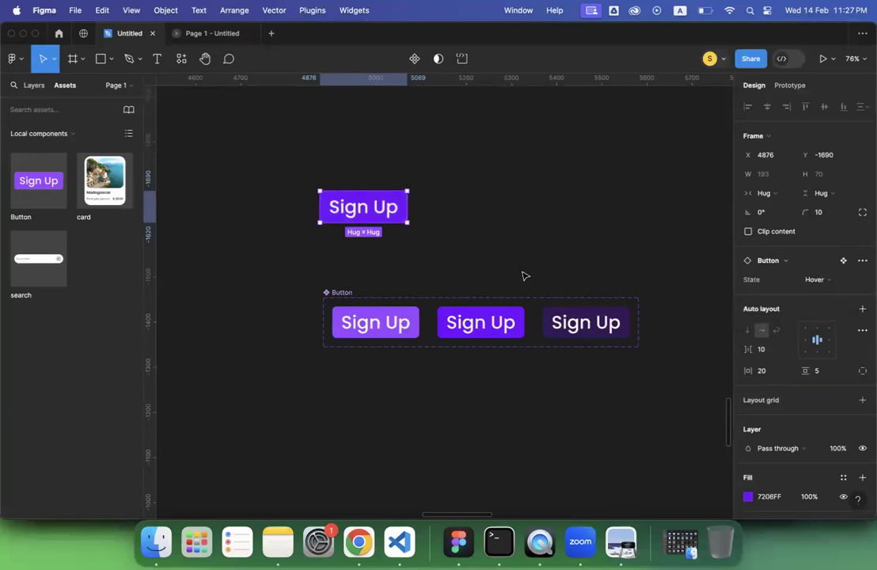
pyautogui.click(519, 272)
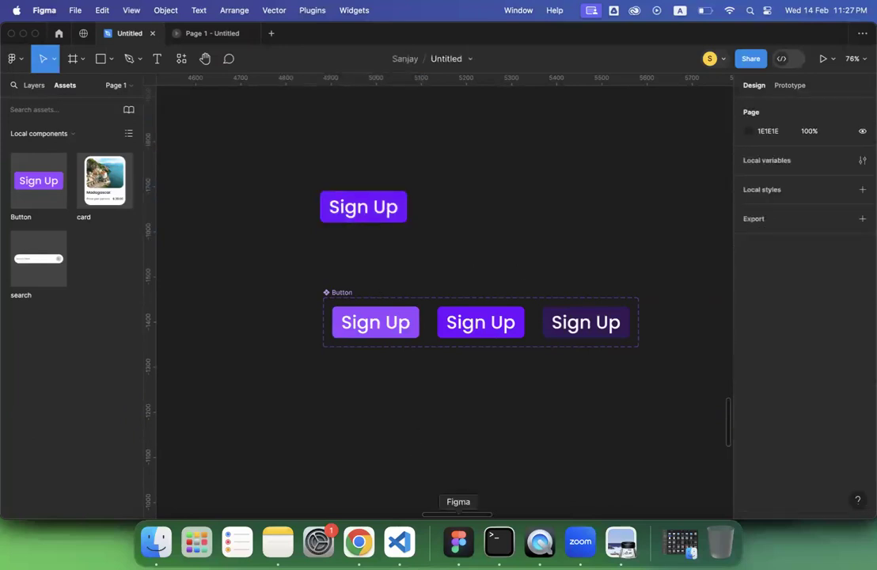
# Switch to Preview, show the Variants slide of lecture 4.pdf, and return to Figma.
pyautogui.click(621, 543)
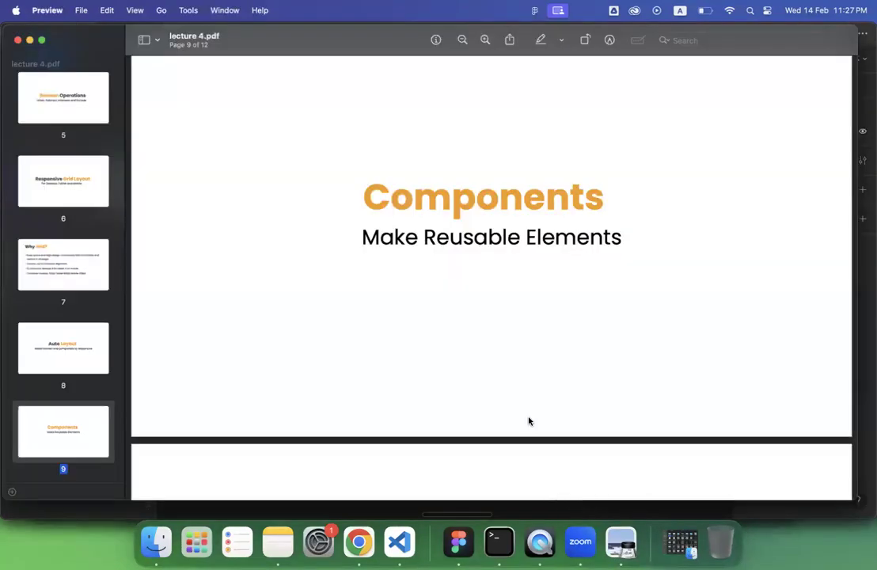
pyautogui.scroll(-10, 529, 421)
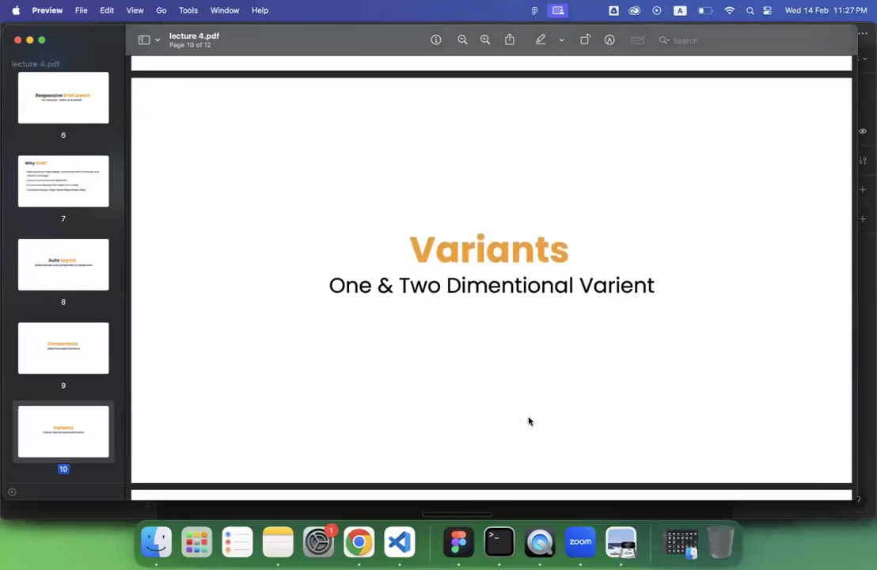
pyautogui.scroll(-1, 529, 421)
pyautogui.click(458, 541)
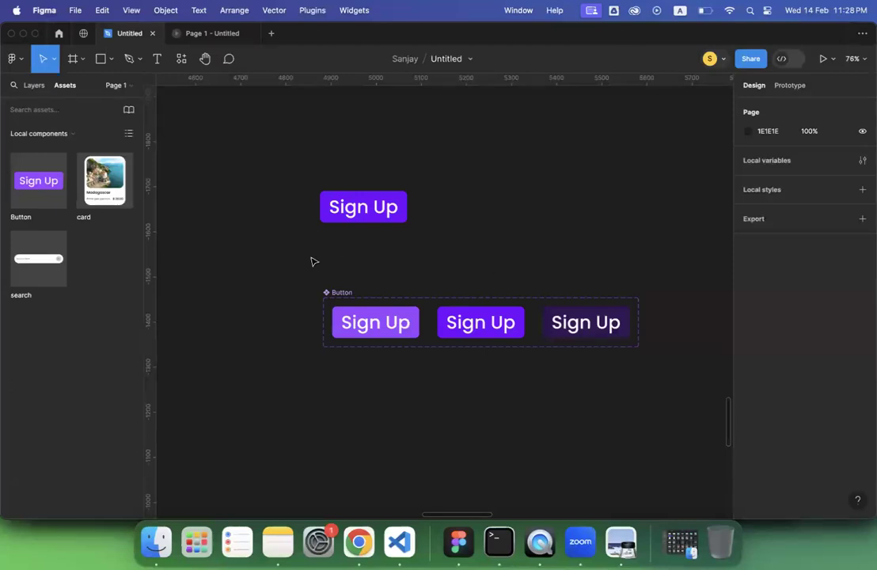
pyautogui.click(330, 292)
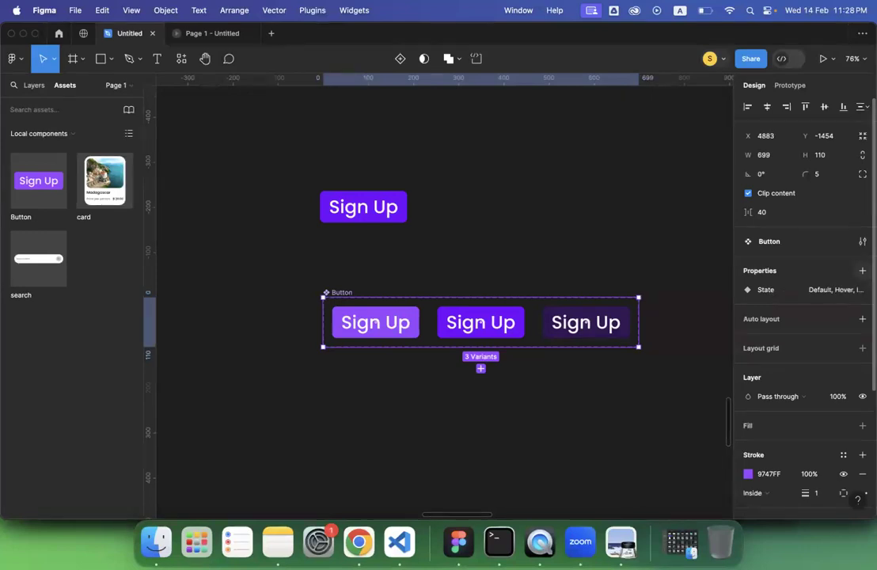
pyautogui.click(862, 270)
pyautogui.click(831, 307)
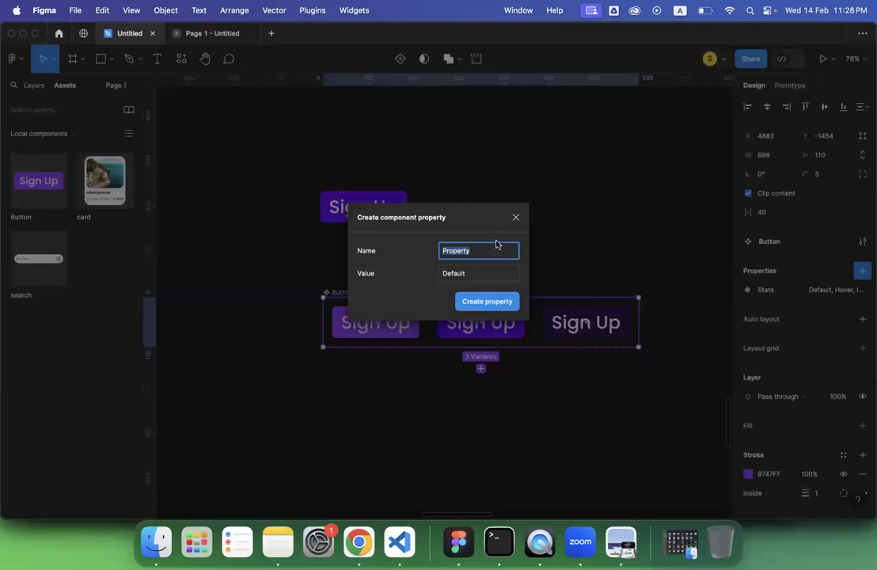
pyautogui.click(519, 224)
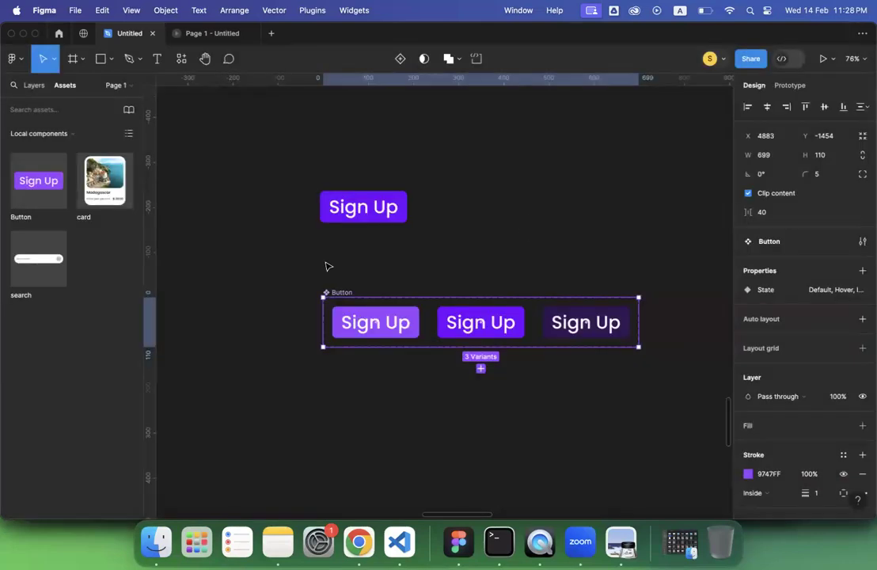
# Select the search component set beside the Dark Mode frame and inspect its Search variant property.
pyautogui.scroll(-5, 327, 266)
pyautogui.hscroll(-6, 327, 266)
pyautogui.scroll(-3, 337, 262)
pyautogui.scroll(-3, 337, 261)
pyautogui.scroll(5, 348, 255)
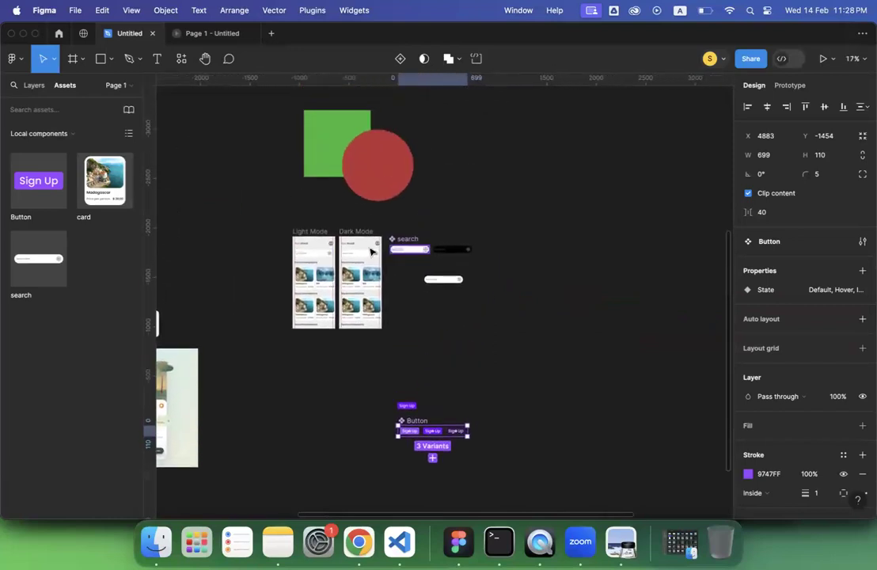
pyautogui.scroll(4, 370, 252)
pyautogui.scroll(1, 370, 252)
pyautogui.click(370, 252)
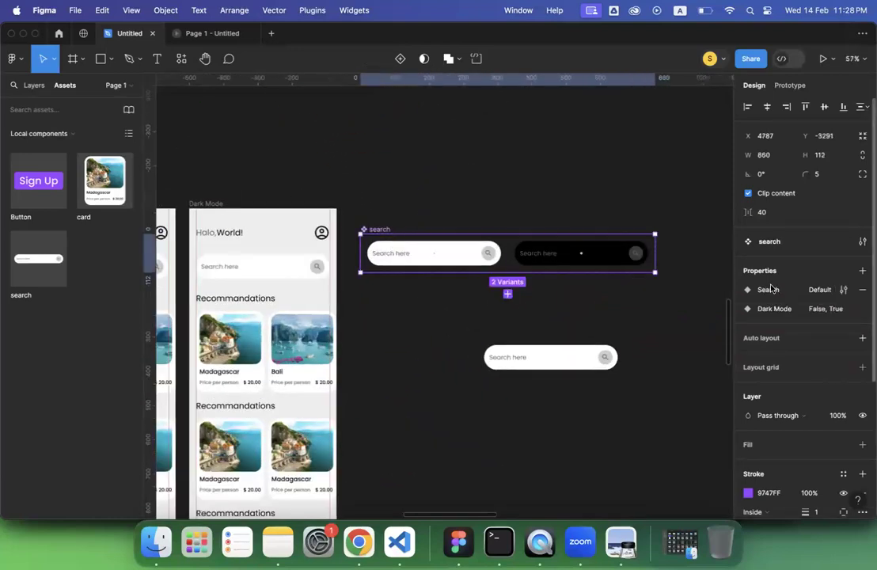
pyautogui.click(845, 292)
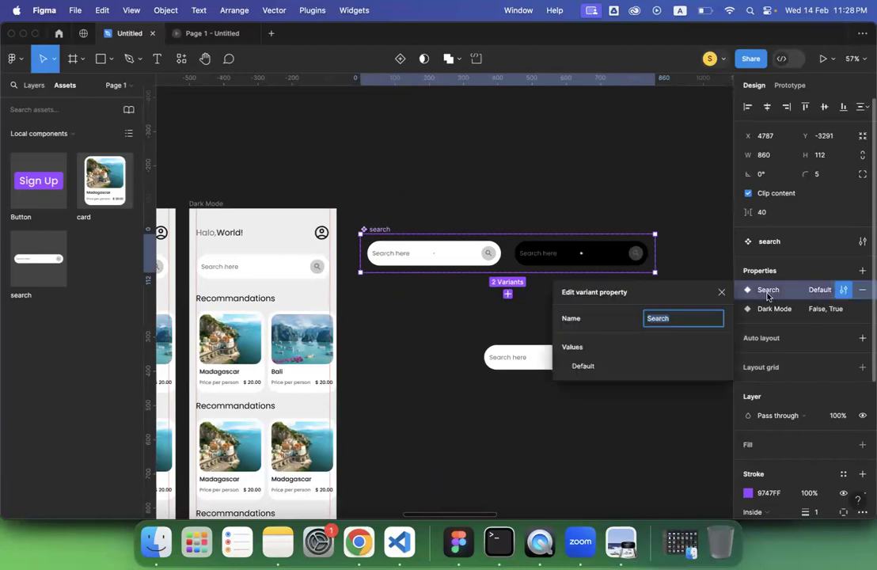
# Check the Search and Dark Mode values of the white and black search bar variants.
pyautogui.click(447, 253)
pyautogui.click(552, 254)
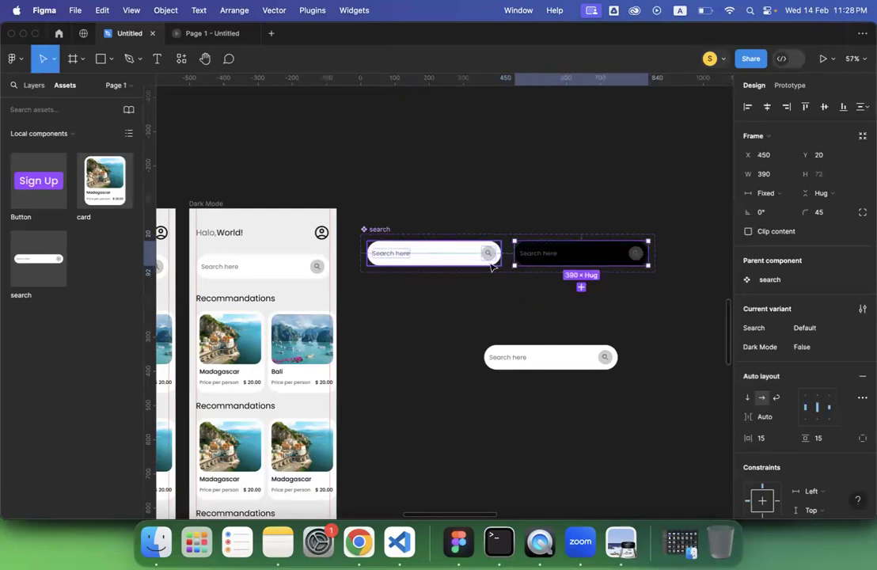
pyautogui.scroll(5, 370, 229)
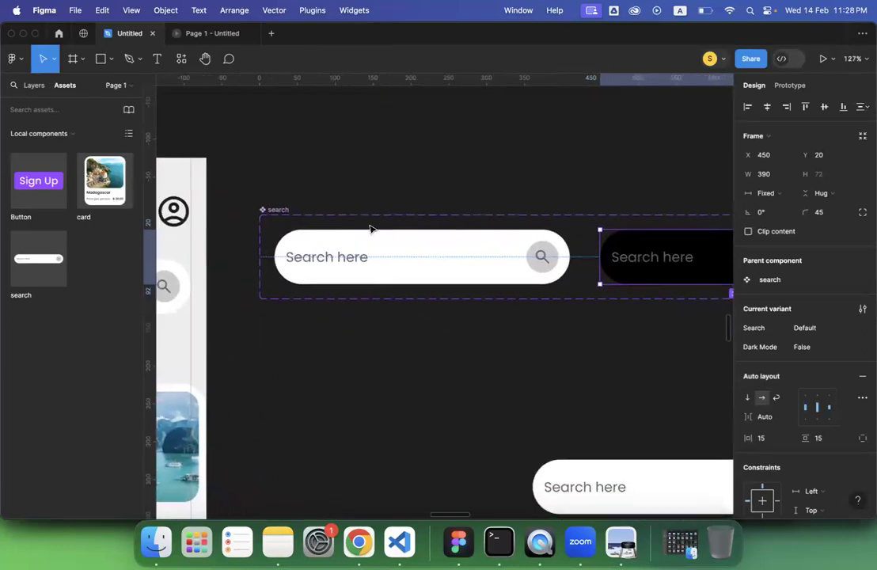
pyautogui.scroll(-3, 370, 229)
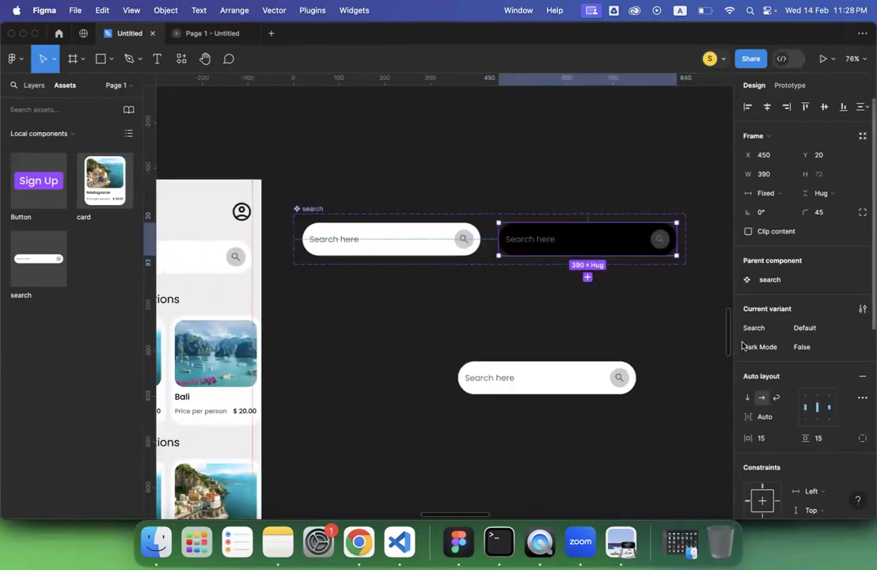
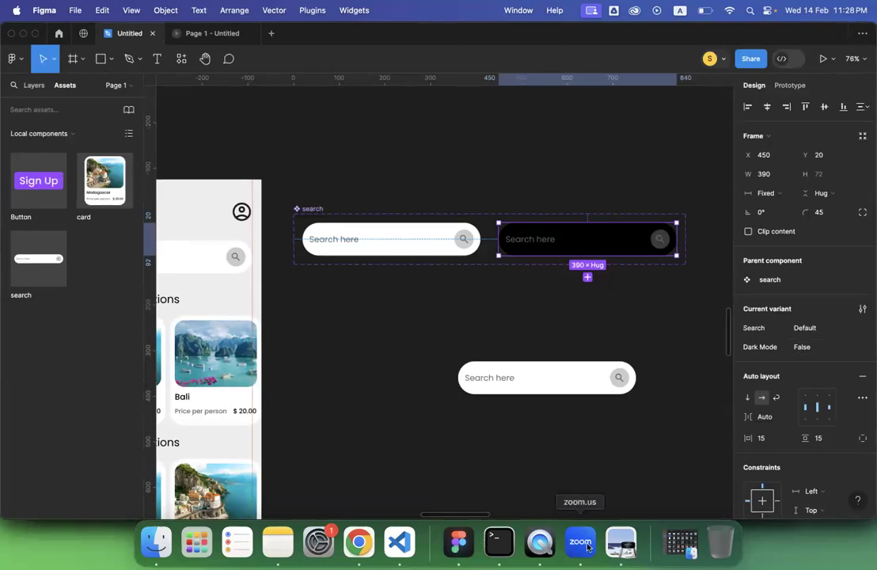
# Switch to Preview, go through the remaining slides to the last page, and return to Figma.
pyautogui.click(621, 544)
pyautogui.scroll(-10, 520, 358)
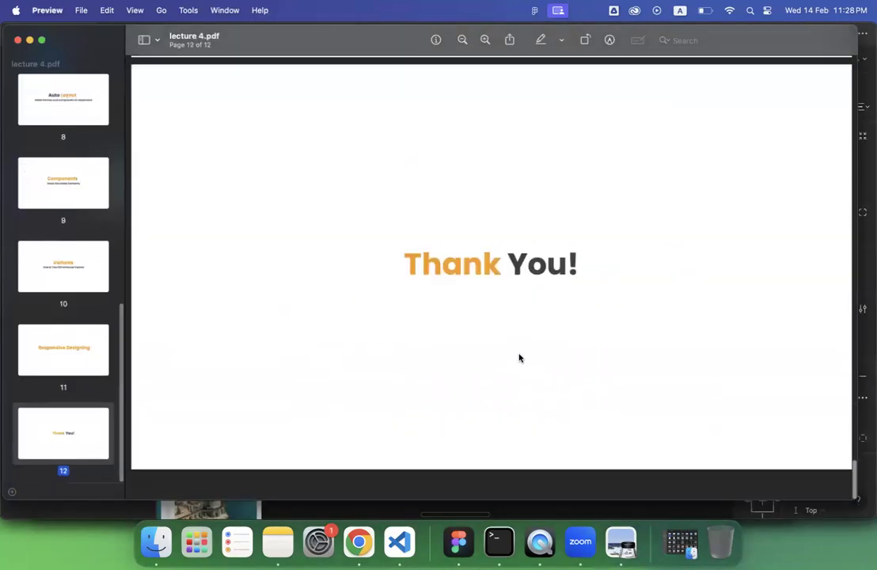
pyautogui.click(460, 546)
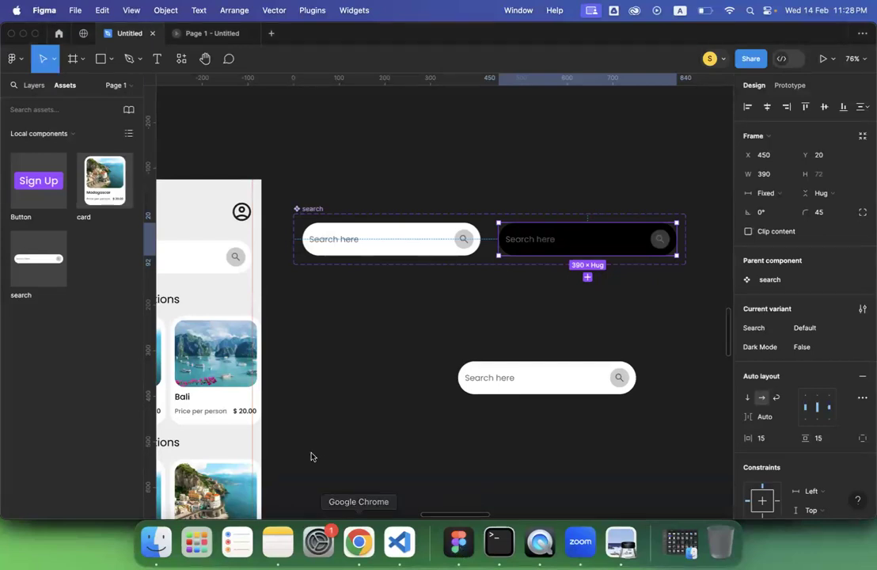
# Widen the wrapping card container inside the Responsive frame to about 1310 px so its cards reflow.
pyautogui.click(359, 351)
pyautogui.scroll(-5, 359, 351)
pyautogui.scroll(-10, 373, 336)
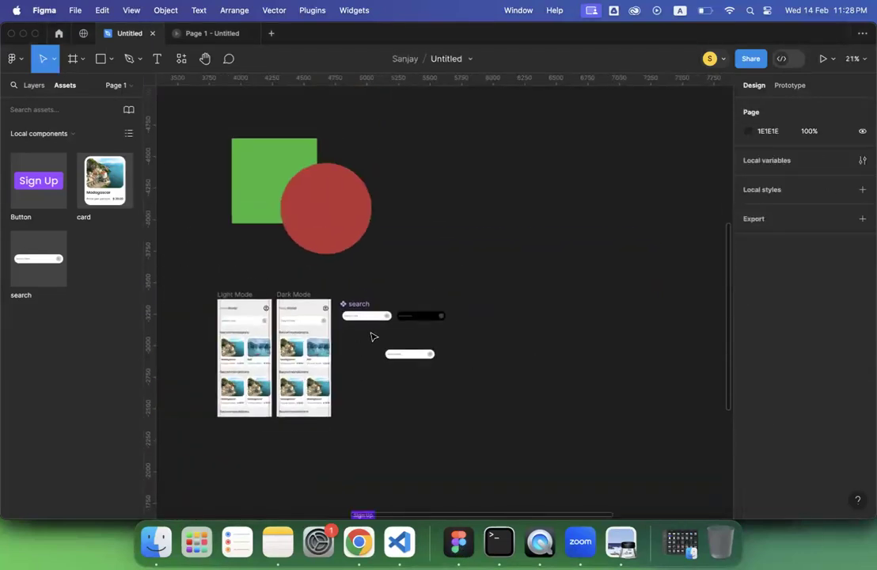
pyautogui.scroll(2, 372, 336)
pyautogui.hscroll(1, 372, 336)
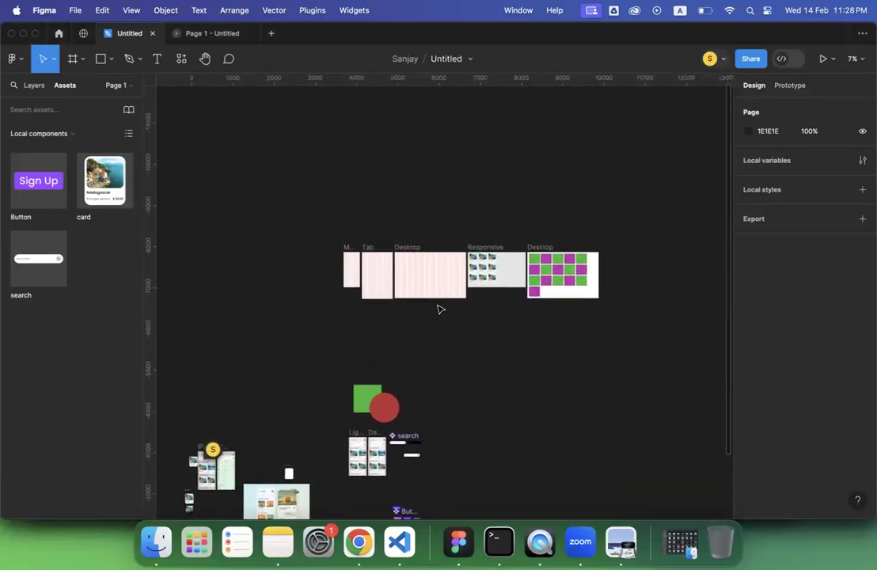
pyautogui.scroll(5, 500, 263)
pyautogui.hscroll(1, 501, 265)
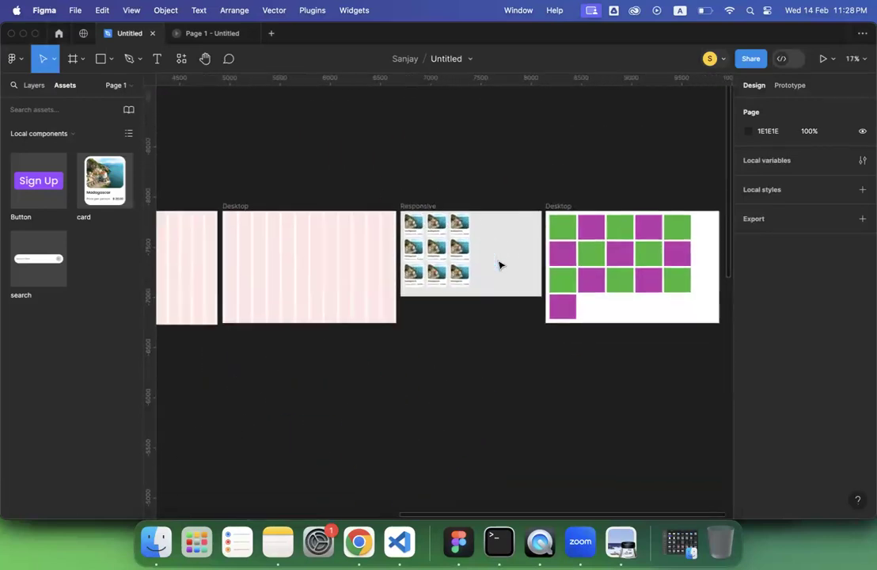
pyautogui.click(456, 251)
pyautogui.moveTo(473, 245); pyautogui.dragTo(537, 246)
pyautogui.scroll(5, 536, 245)
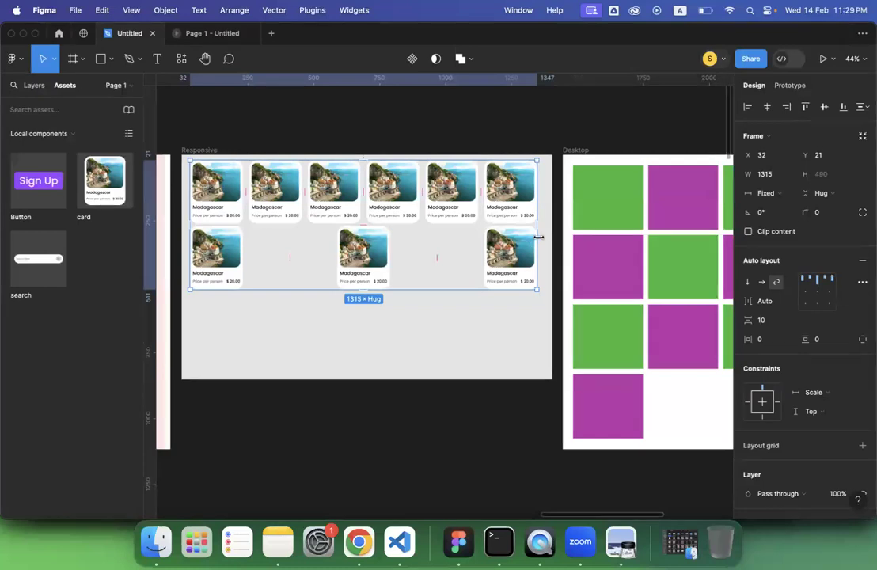
pyautogui.moveTo(547, 240)
pyautogui.mouseDown()
pyautogui.moveTo(555, 239)
pyautogui.moveTo(536, 241)
pyautogui.mouseUp()
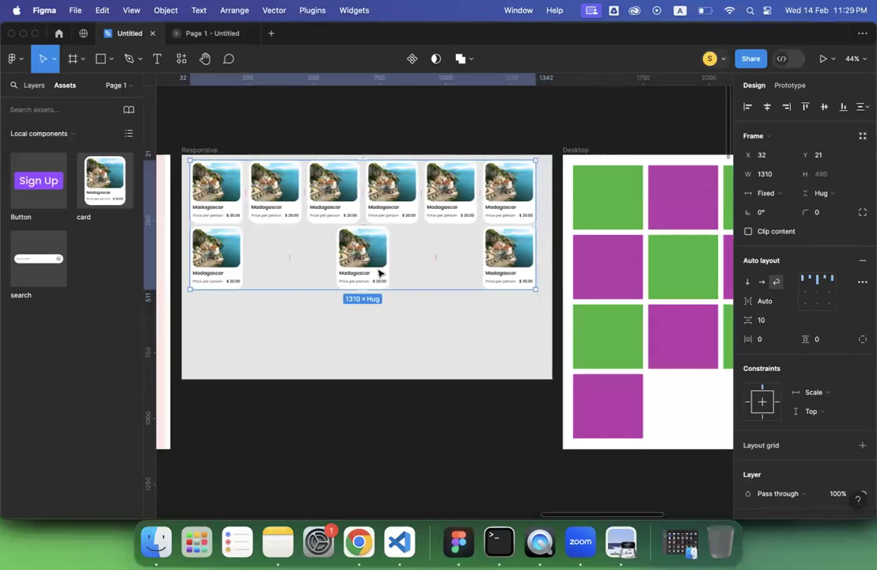
# Compare the Mobile, Tab and Desktop grid frames with the card layout in the Responsive frame.
pyautogui.hscroll(-6, 379, 273)
pyautogui.scroll(-5, 379, 274)
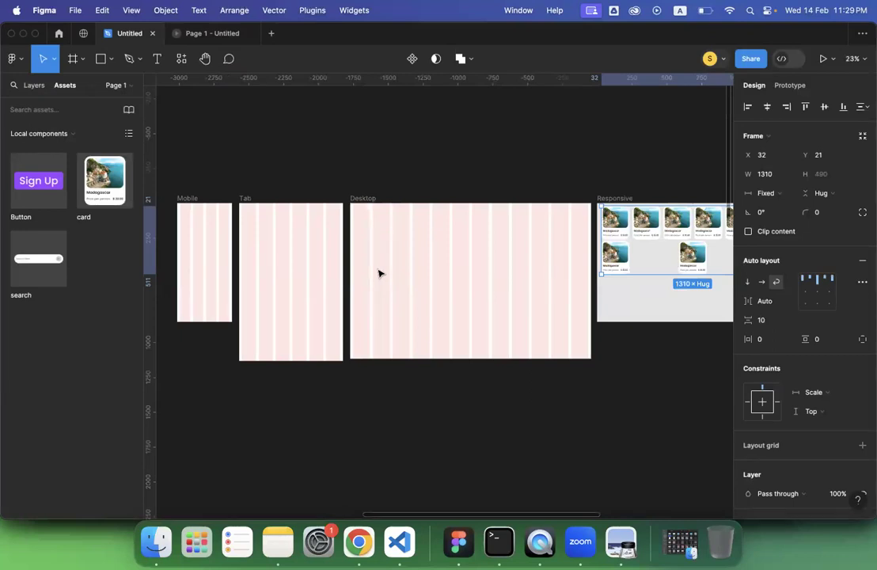
pyautogui.hscroll(5, 587, 260)
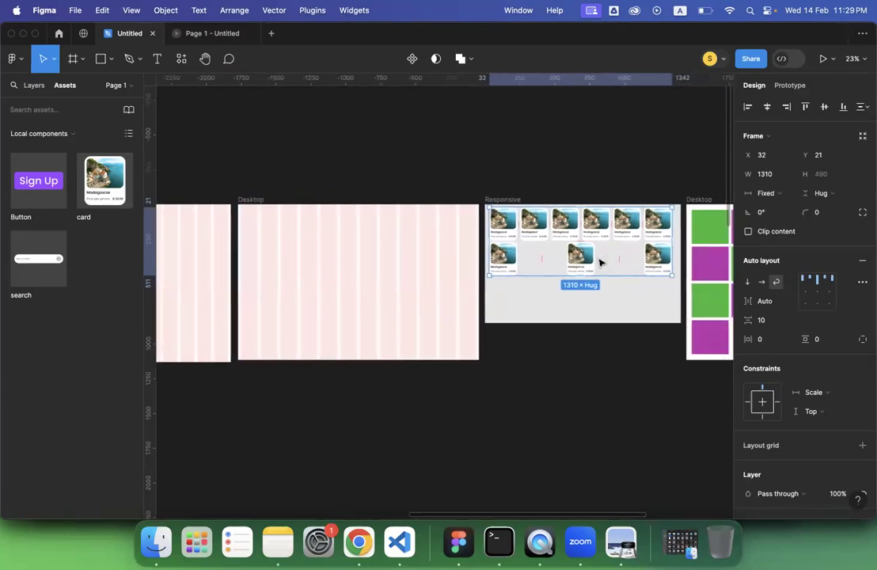
pyautogui.hscroll(1, 602, 263)
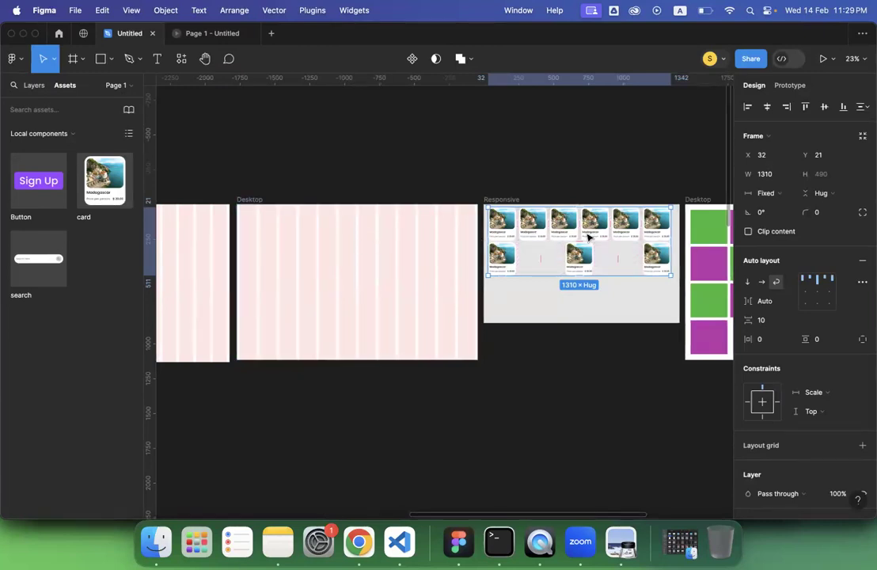
pyautogui.scroll(4, 596, 227)
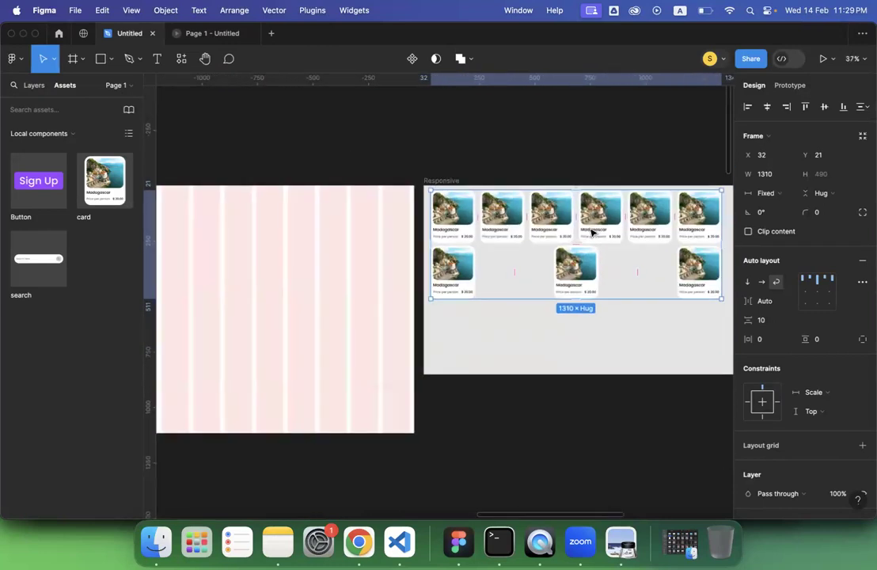
pyautogui.hscroll(6, 592, 232)
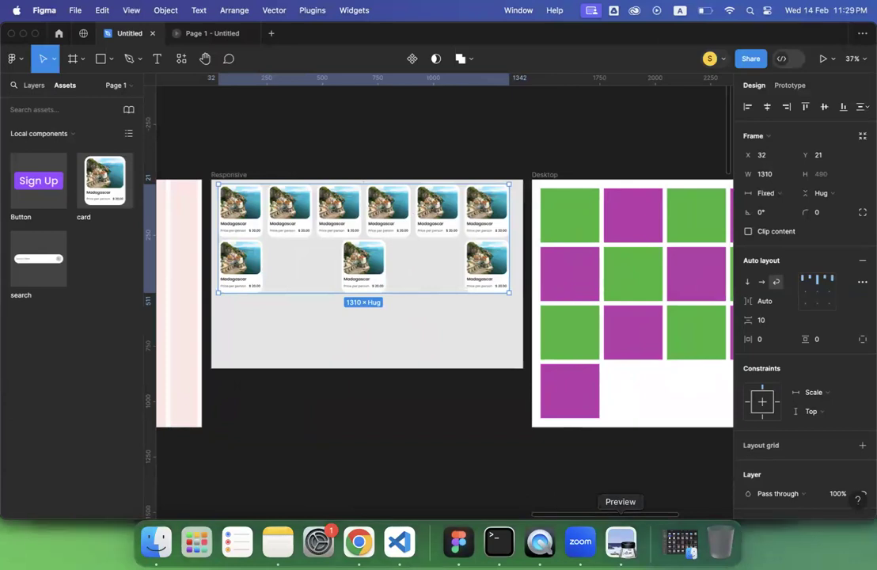
# Switch to Preview and look over the Responsive Designing and closing slides of lecture 4.pdf.
pyautogui.click(621, 542)
pyautogui.scroll(4, 596, 363)
pyautogui.scroll(3, 597, 363)
pyautogui.scroll(-5, 596, 363)
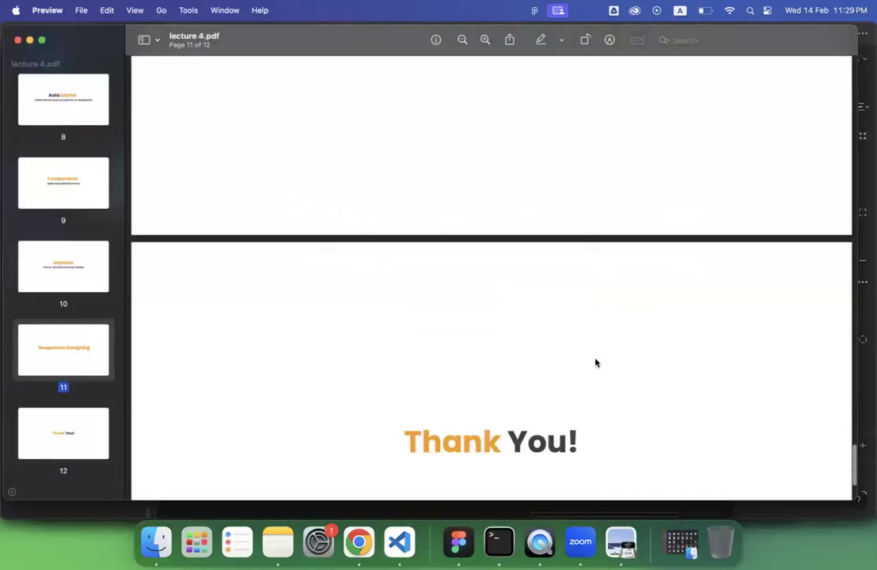
# Switch to Chrome and view Tailwind's default screen breakpoints and the Sixvertex home page.
pyautogui.click(358, 542)
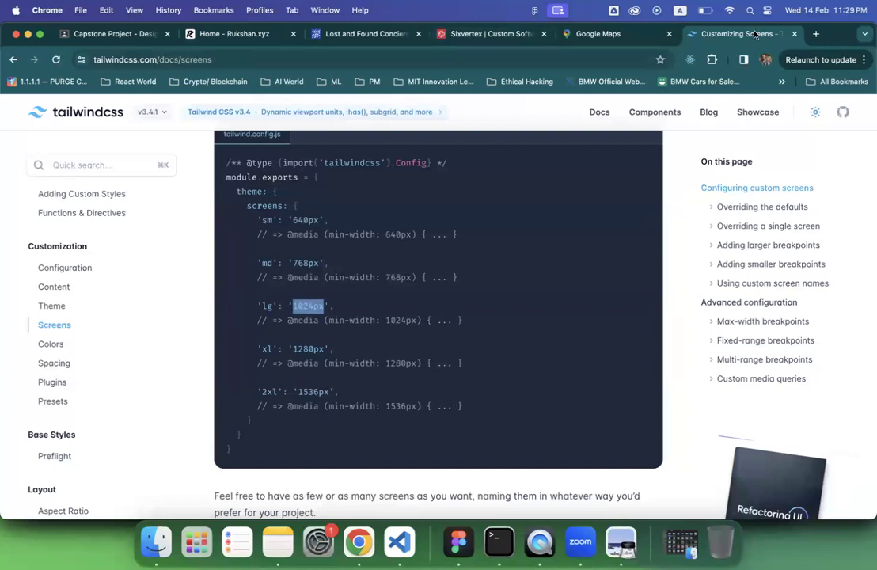
pyautogui.scroll(2, 513, 227)
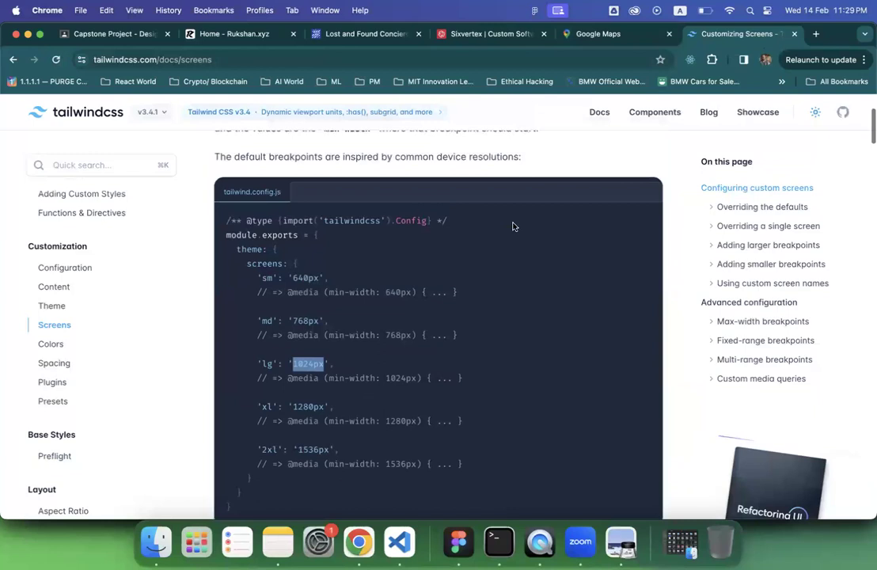
pyautogui.click(473, 39)
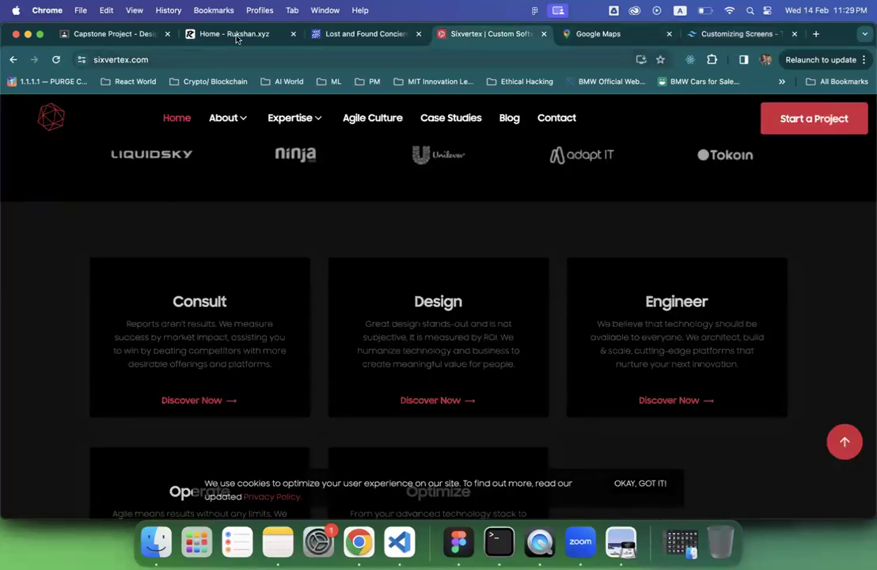
# Show the portfolio website in device emulation at iPhone 12 Pro and Surface Pro 7 dimensions.
pyautogui.click(256, 40)
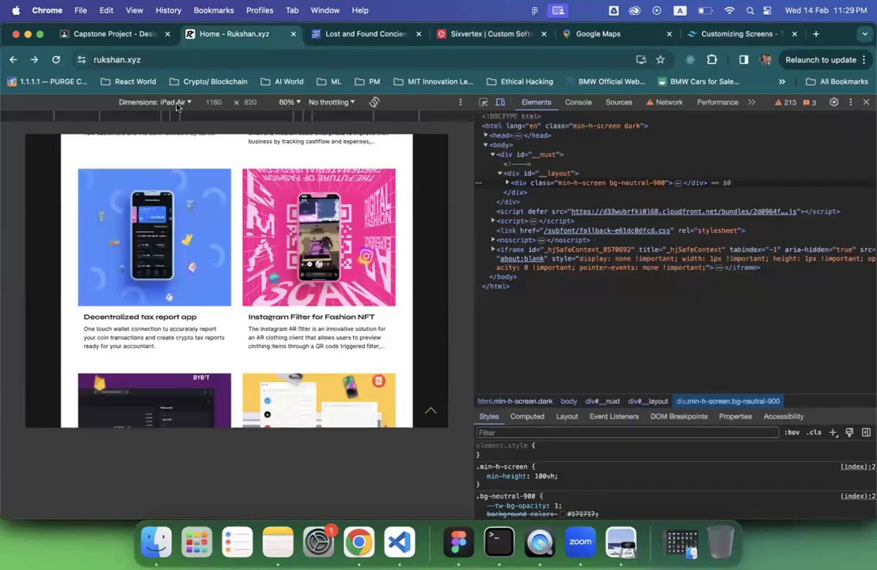
pyautogui.click(154, 102)
pyautogui.click(162, 162)
pyautogui.click(180, 102)
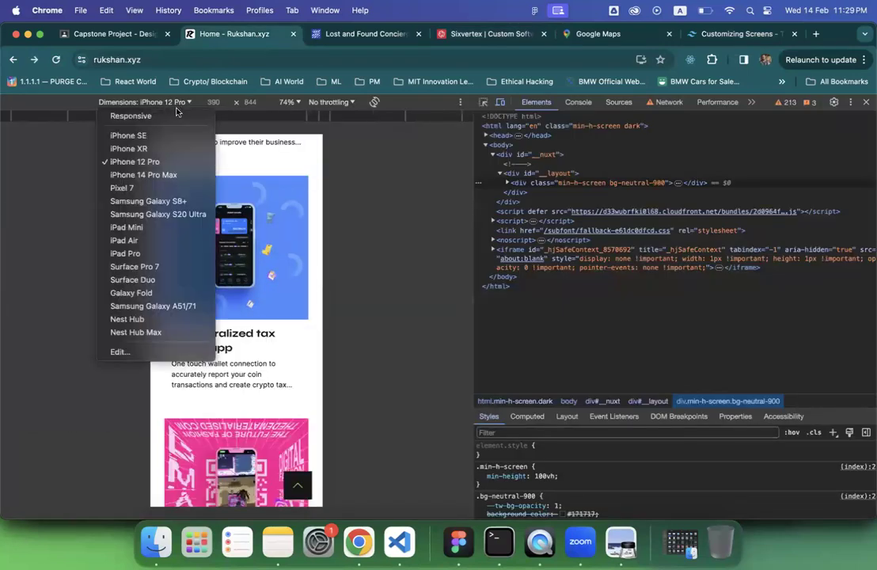
pyautogui.press('Escape')
pyautogui.click(174, 101)
pyautogui.click(140, 262)
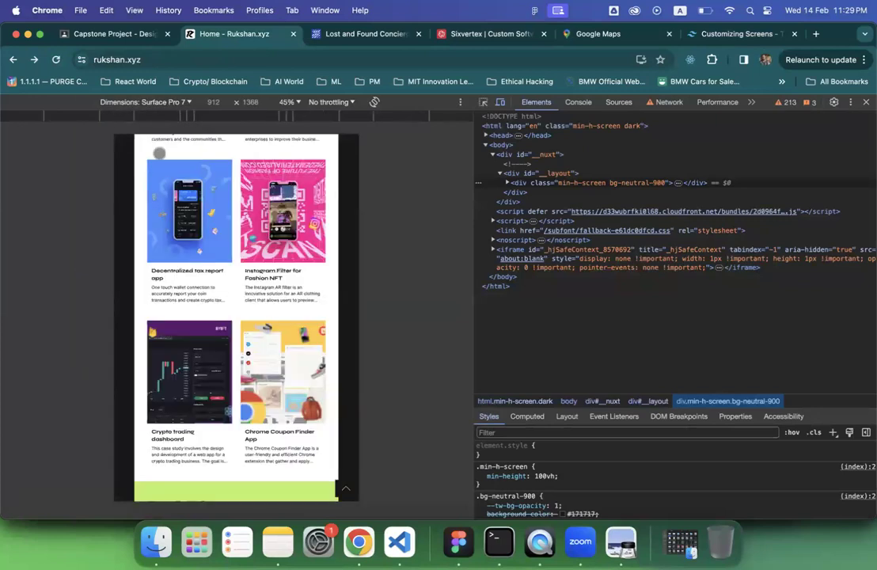
# Emulate the portfolio website at Galaxy Fold and Nest Hub dimensions and return to the Tailwind breakpoints page.
pyautogui.click(144, 102)
pyautogui.click(139, 299)
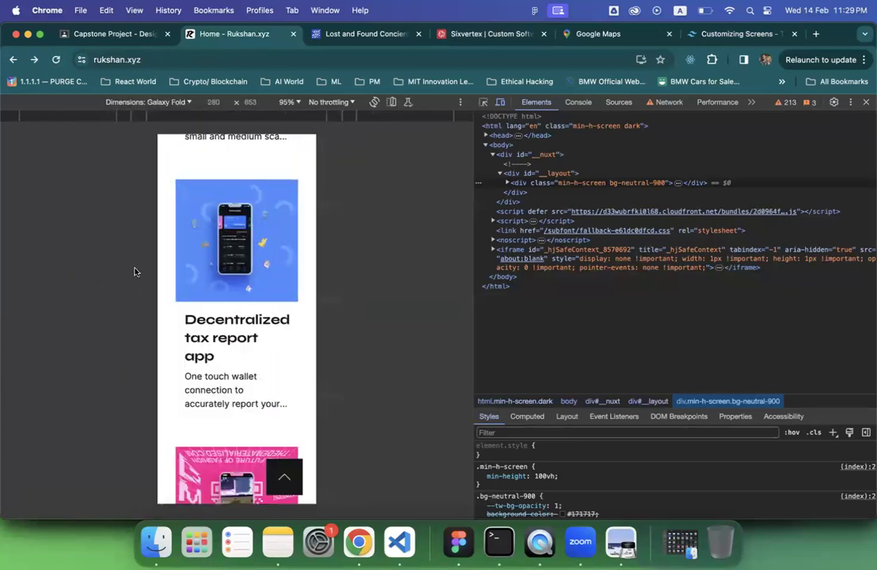
pyautogui.click(144, 102)
pyautogui.click(143, 319)
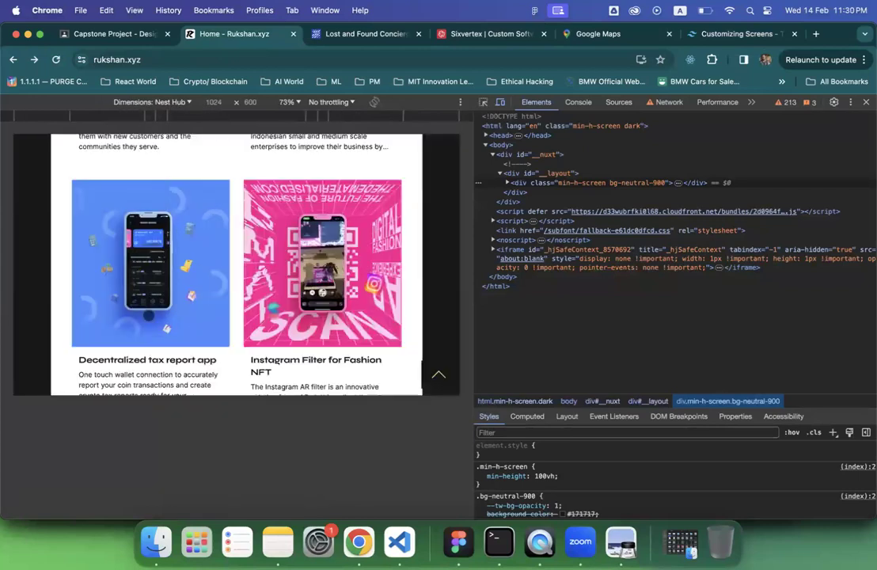
pyautogui.click(719, 35)
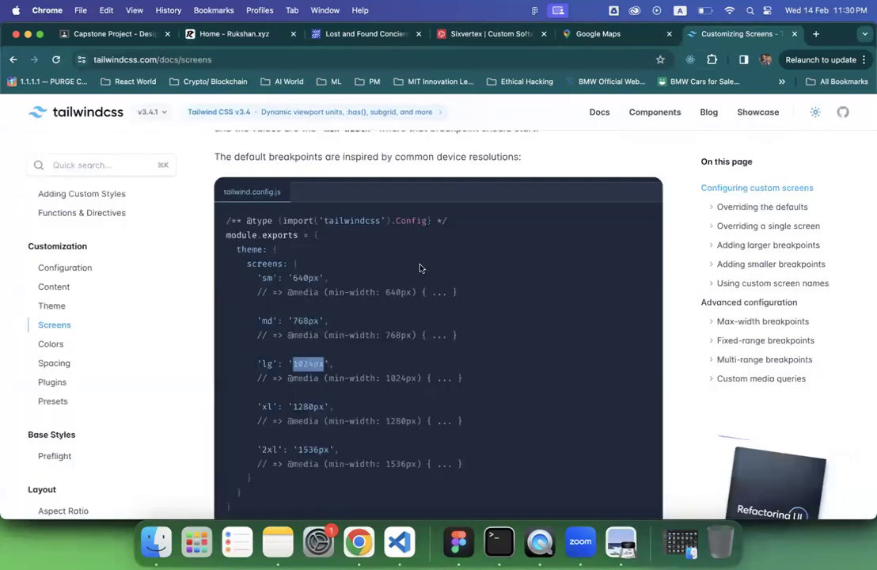
# Examine Tailwind's default sm, lg, xl and 2xl breakpoint values in the screens configuration.
pyautogui.scroll(-2, 396, 264)
pyautogui.click(289, 218)
pyautogui.tripleClick(306, 206)
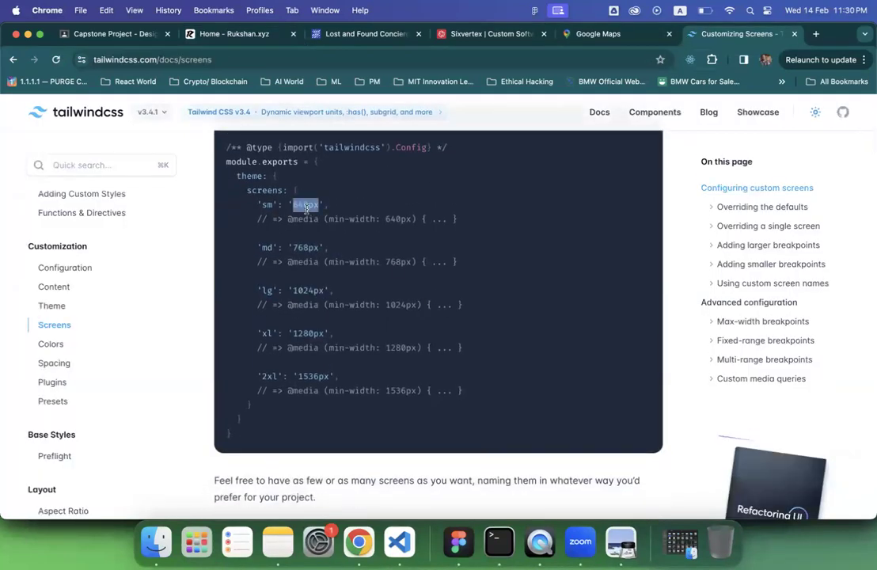
pyautogui.click(299, 274)
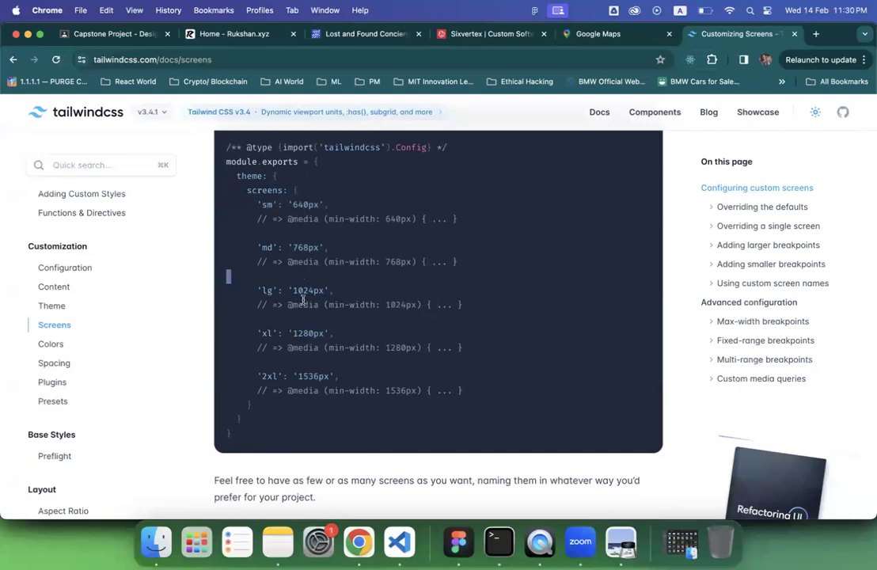
pyautogui.tripleClick(304, 299)
pyautogui.tripleClick(307, 334)
pyautogui.tripleClick(321, 376)
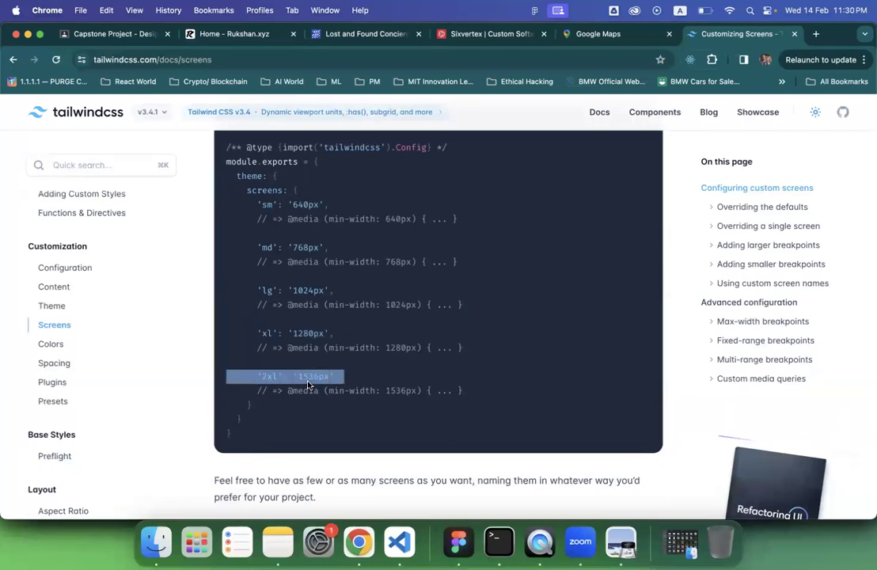
pyautogui.click(322, 373)
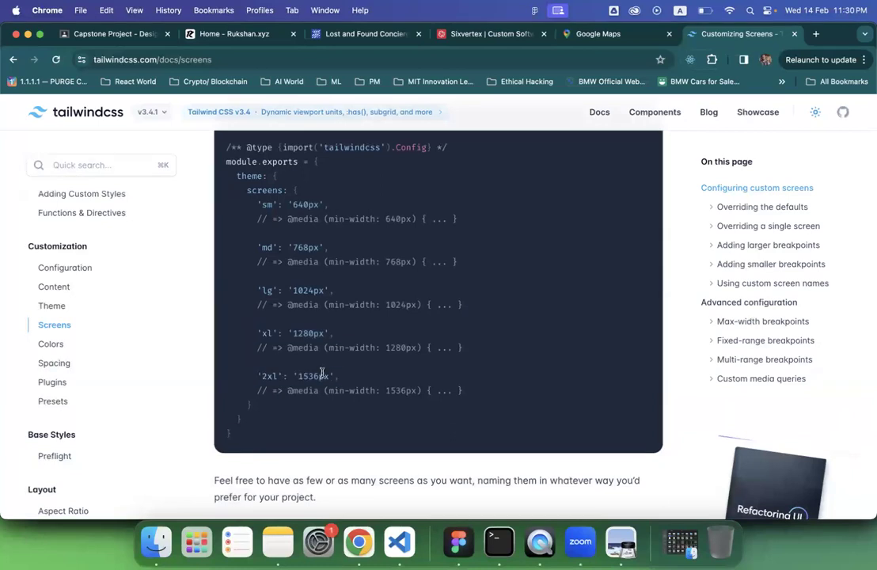
# Copy the 640px sm breakpoint value, switch to Figma and draw a frame about 1060 × 1100 on an empty canvas area.
pyautogui.doubleClick(295, 204)
pyautogui.press('super+c')
pyautogui.click(459, 542)
pyautogui.scroll(10, 394, 280)
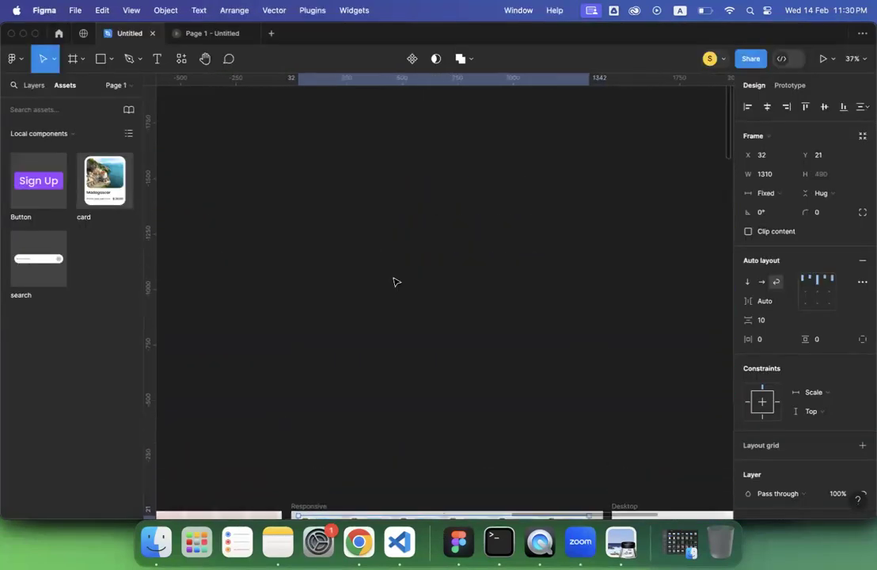
pyautogui.click(82, 66)
pyautogui.click(68, 70)
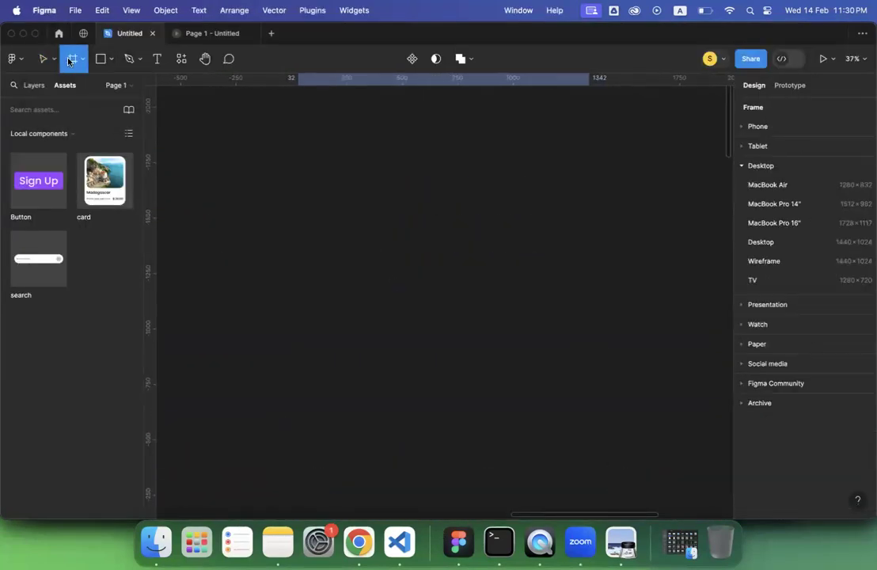
pyautogui.moveTo(201, 119)
pyautogui.mouseDown()
pyautogui.moveTo(363, 271)
pyautogui.moveTo(436, 364)
pyautogui.mouseUp()
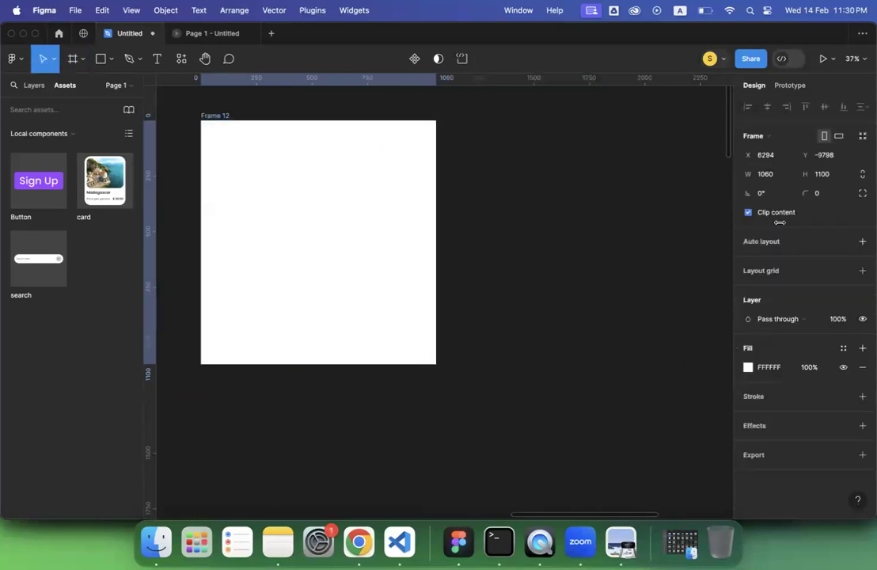
# Set the new frame's width to 640px and its height to 1200.
pyautogui.click(772, 179)
pyautogui.write('640px')
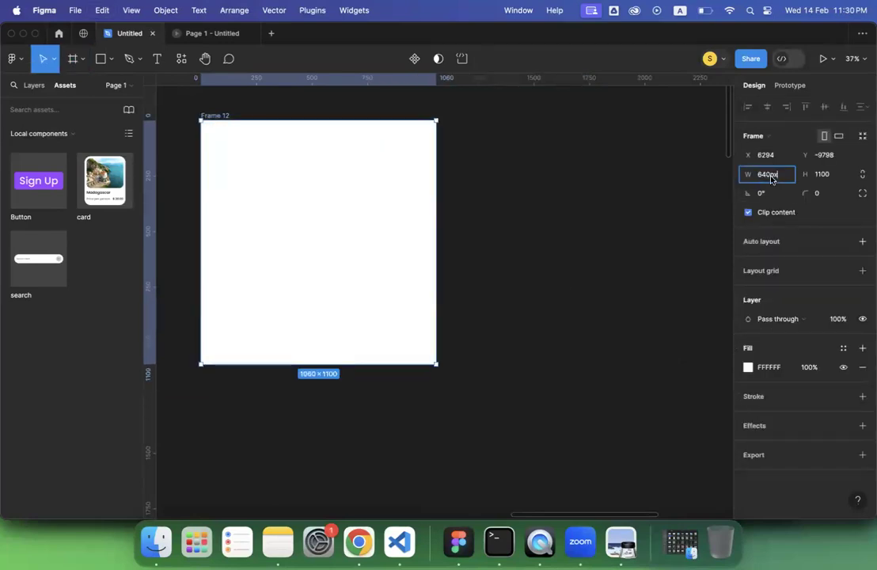
pyautogui.press('Return')
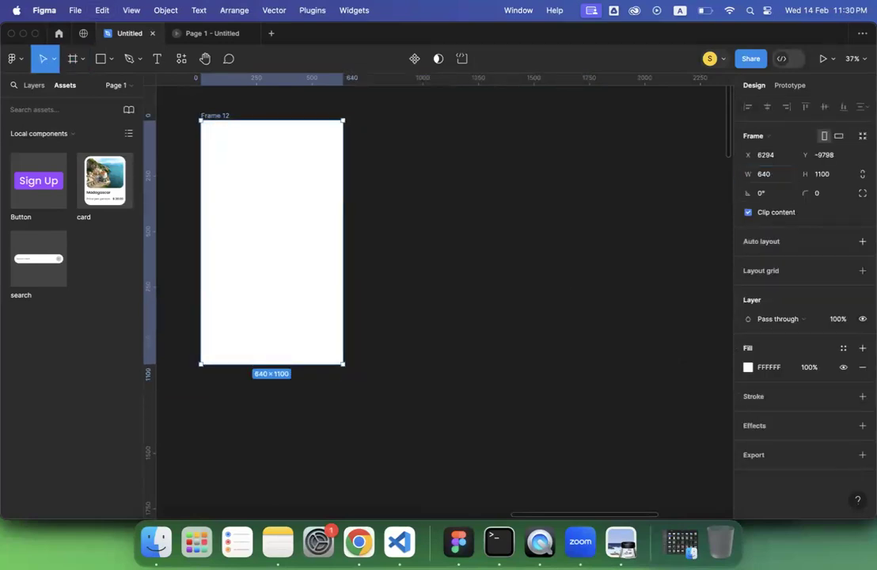
pyautogui.click(833, 178)
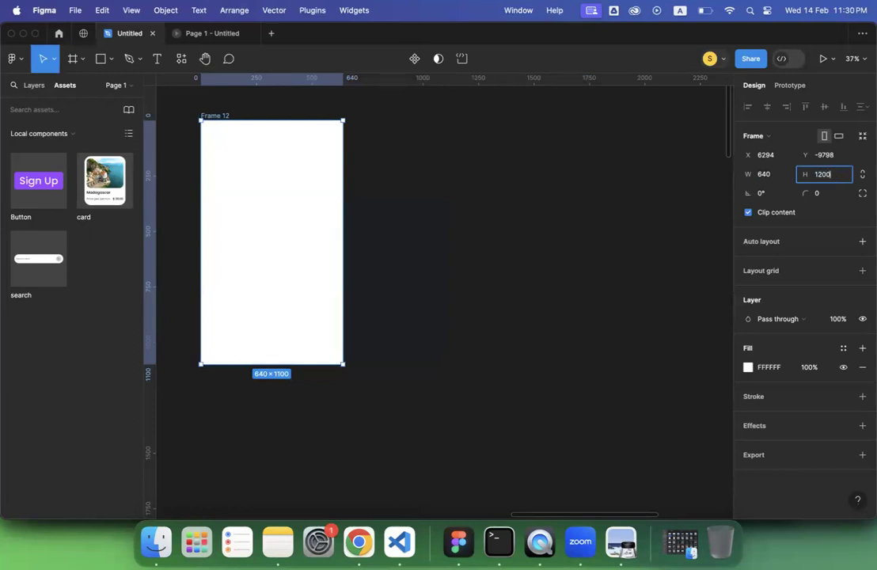
pyautogui.press('Return')
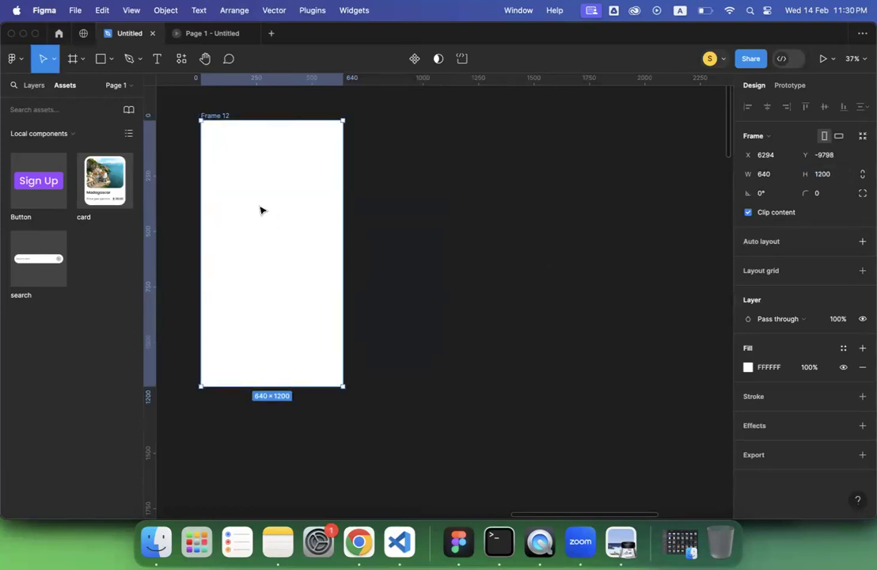
# Shorten the 640-wide frame to a height of about 410 by moving its lower edge up.
pyautogui.scroll(3, 262, 210)
pyautogui.scroll(2, 261, 209)
pyautogui.hscroll(-1, 261, 209)
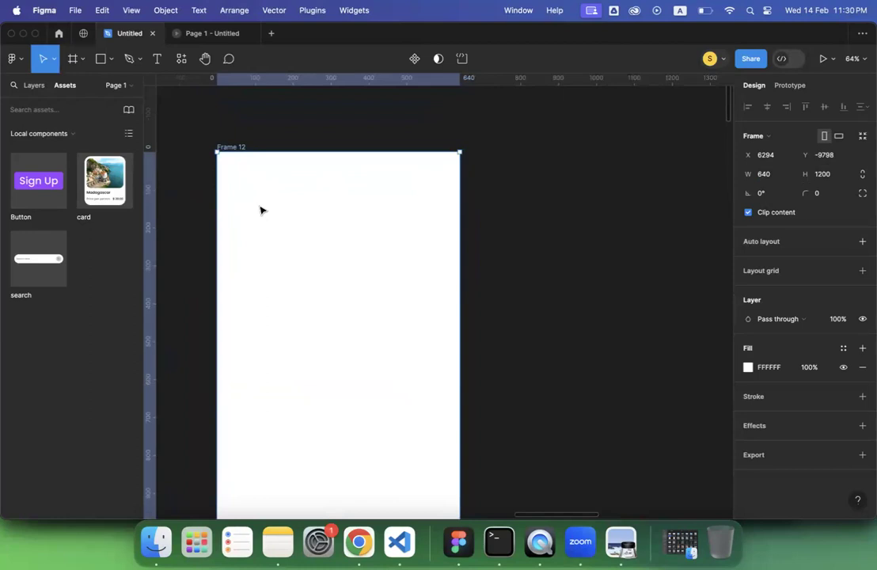
pyautogui.scroll(-2, 261, 210)
pyautogui.scroll(-3, 262, 210)
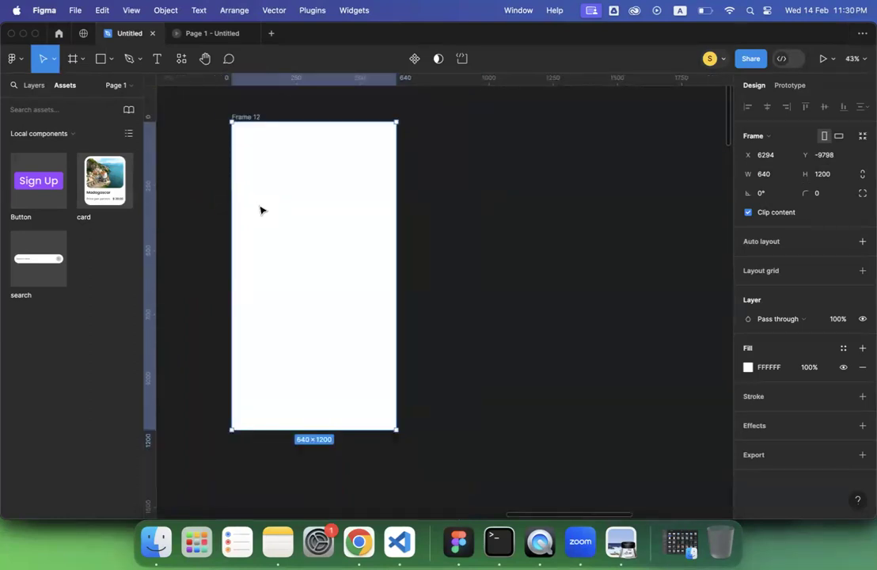
pyautogui.scroll(-2, 262, 210)
pyautogui.moveTo(266, 369); pyautogui.dragTo(259, 170)
pyautogui.scroll(5, 256, 256)
pyautogui.scroll(-1, 257, 257)
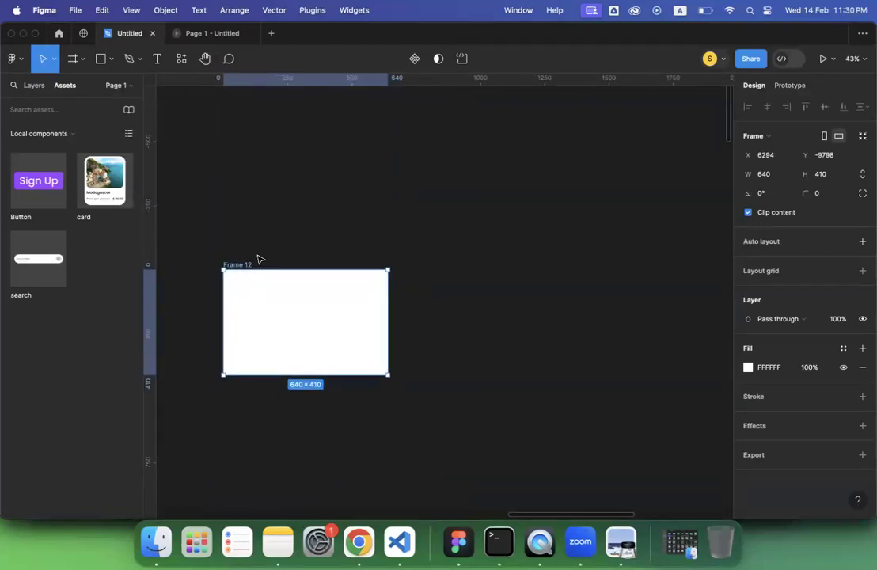
pyautogui.scroll(-2, 258, 259)
pyautogui.scroll(2, 258, 259)
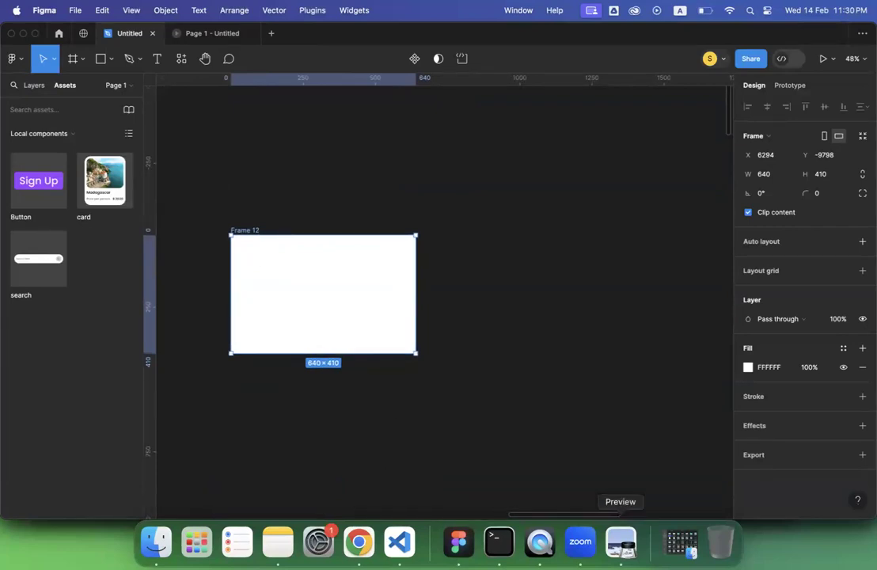
# Switch to Preview and look over the closing Thank You slide of lecture 4.pdf.
pyautogui.click(628, 552)
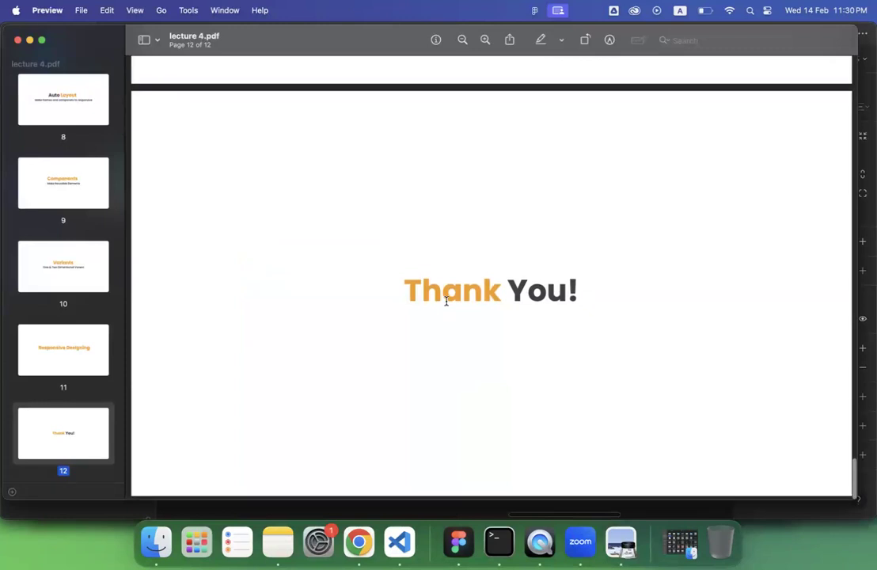
pyautogui.scroll(5, 447, 301)
pyautogui.scroll(-5, 446, 301)
pyautogui.scroll(-1, 446, 301)
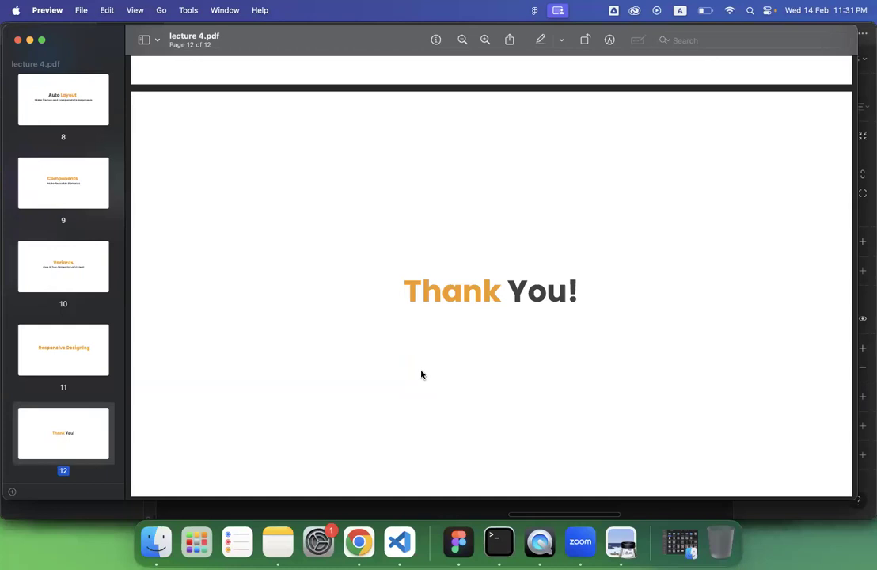
# Switch back to Figma, create a new FigJam file and look at its AI Generate prompt suggestions.
pyautogui.click(459, 541)
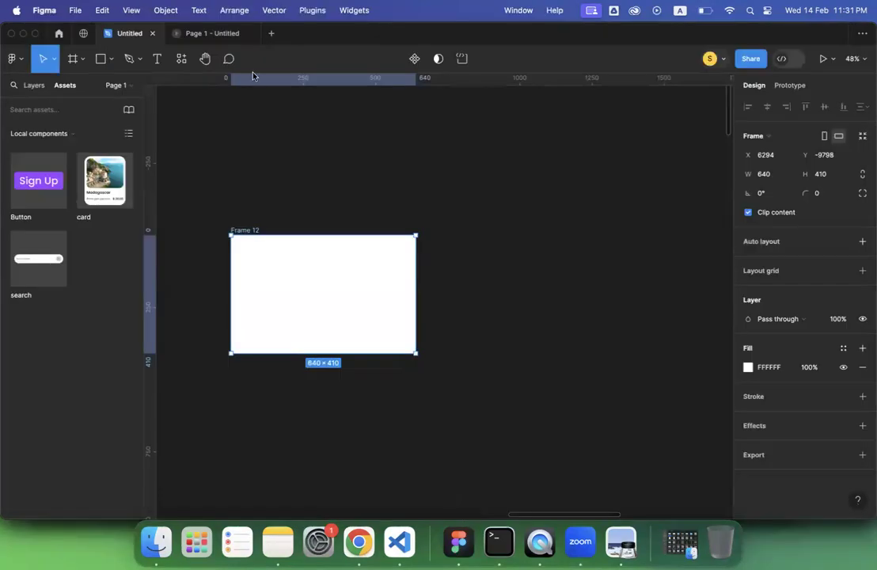
pyautogui.click(271, 33)
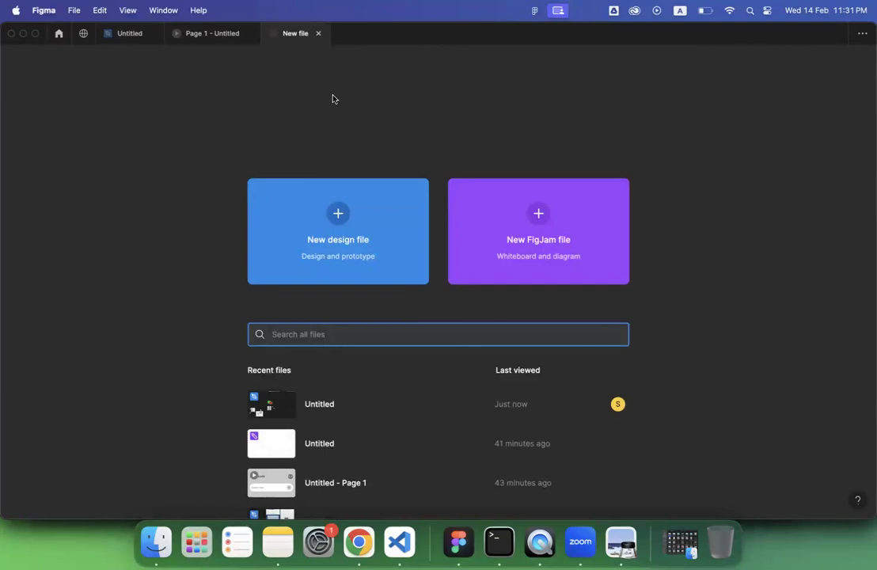
pyautogui.click(510, 232)
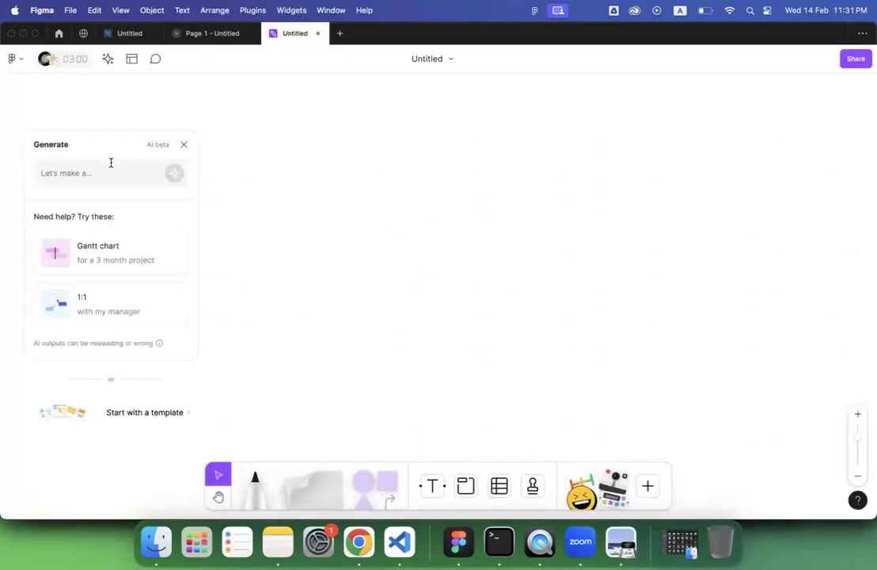
pyautogui.click(108, 173)
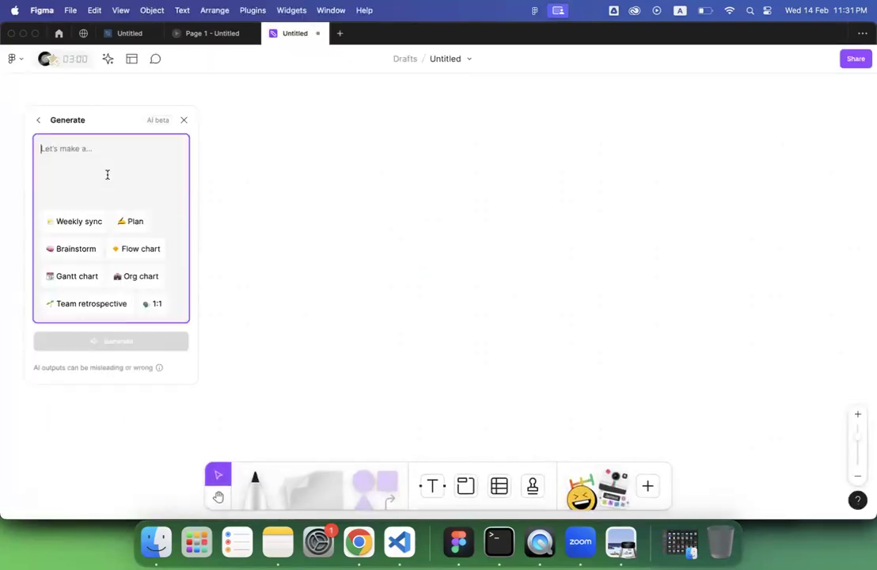
pyautogui.click(43, 124)
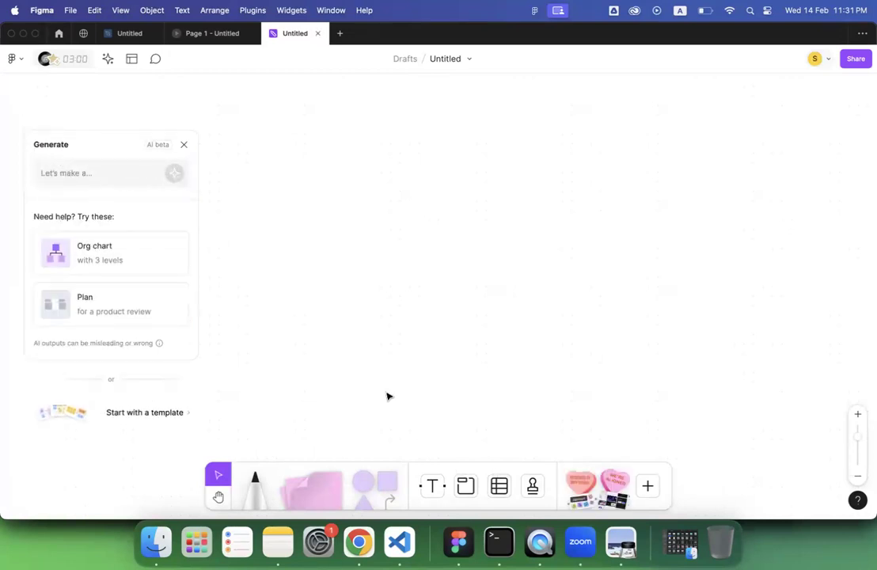
# Generate an AI board from the prompt "persona".
pyautogui.click(121, 176)
pyautogui.write('persona')
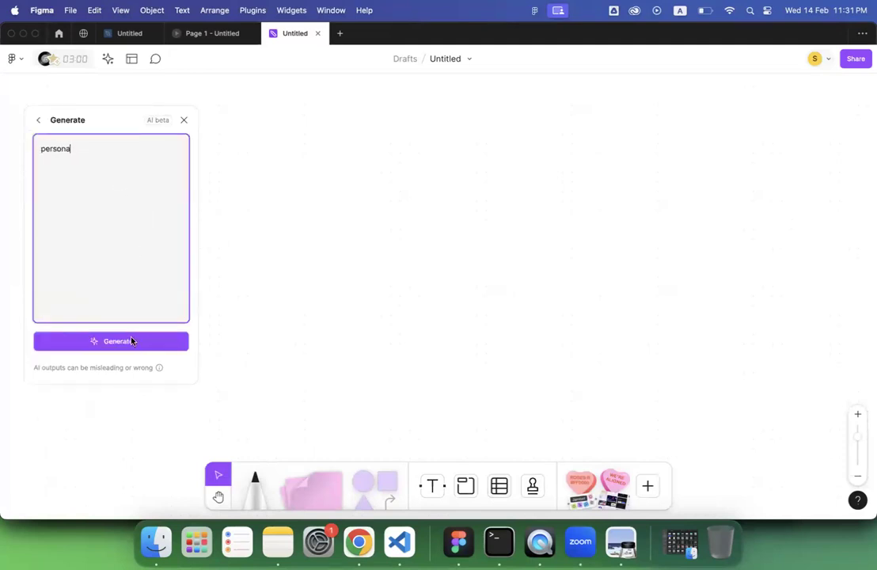
pyautogui.click(132, 340)
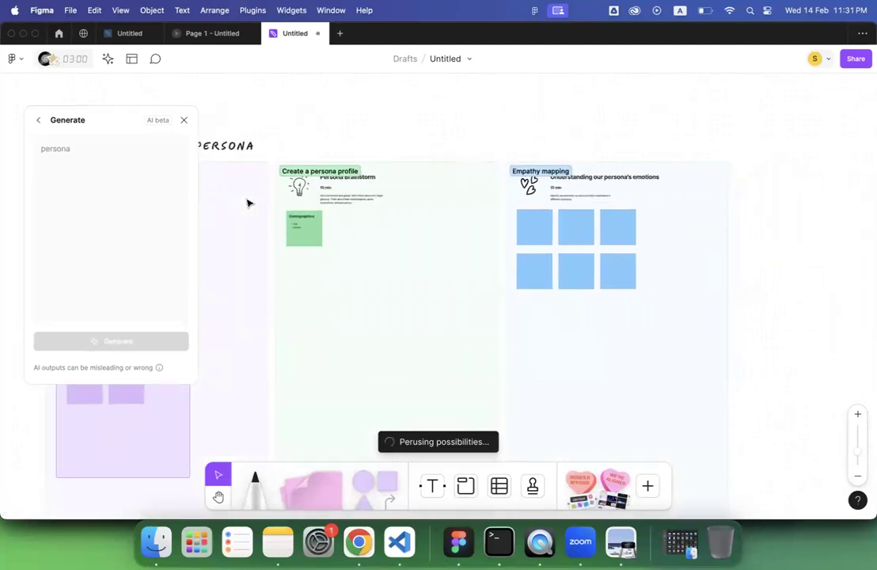
# Examine the generated persona board's research, persona profile and empathy mapping sections.
pyautogui.hscroll(-3, 248, 201)
pyautogui.scroll(2, 247, 201)
pyautogui.scroll(1, 246, 199)
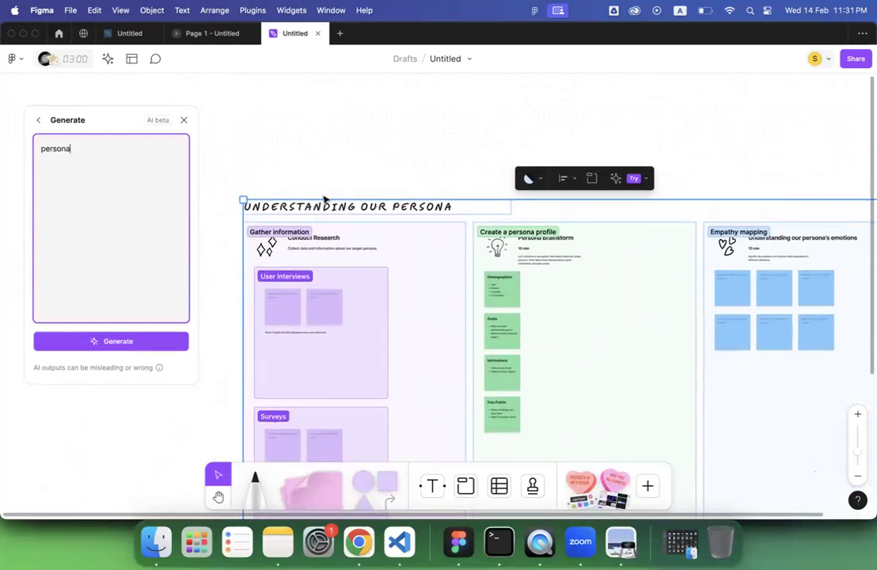
pyautogui.scroll(2, 325, 199)
pyautogui.scroll(1, 324, 199)
pyautogui.hscroll(2, 324, 199)
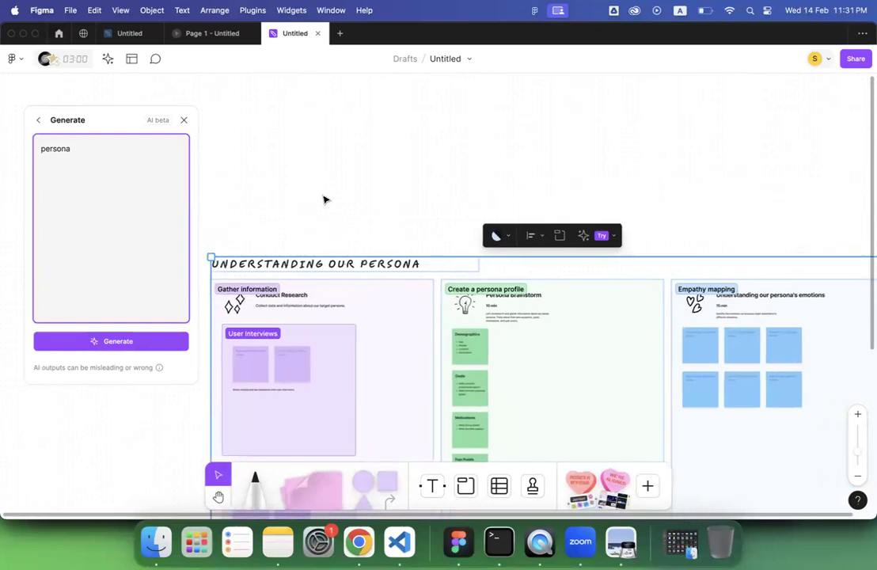
pyautogui.scroll(-3, 324, 199)
pyautogui.scroll(-5, 324, 199)
pyautogui.hscroll(-1, 324, 199)
pyautogui.click(214, 366)
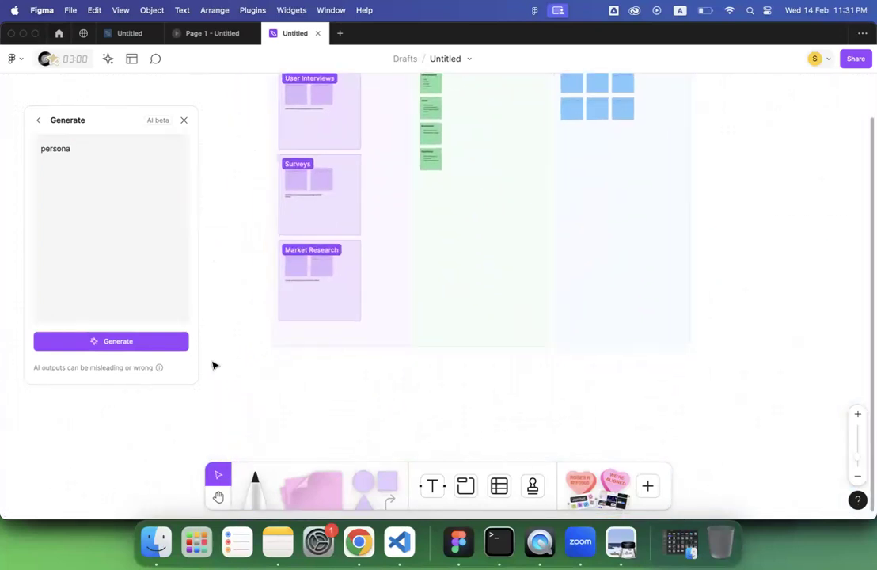
# Search the FigJam templates for "perosna", add the User persona template and view its Basic information section.
pyautogui.click(37, 123)
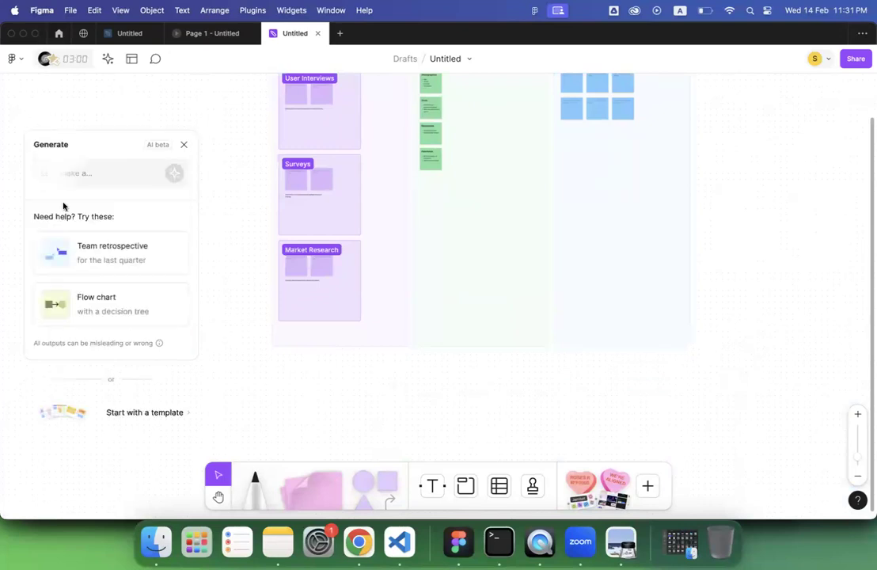
pyautogui.click(174, 413)
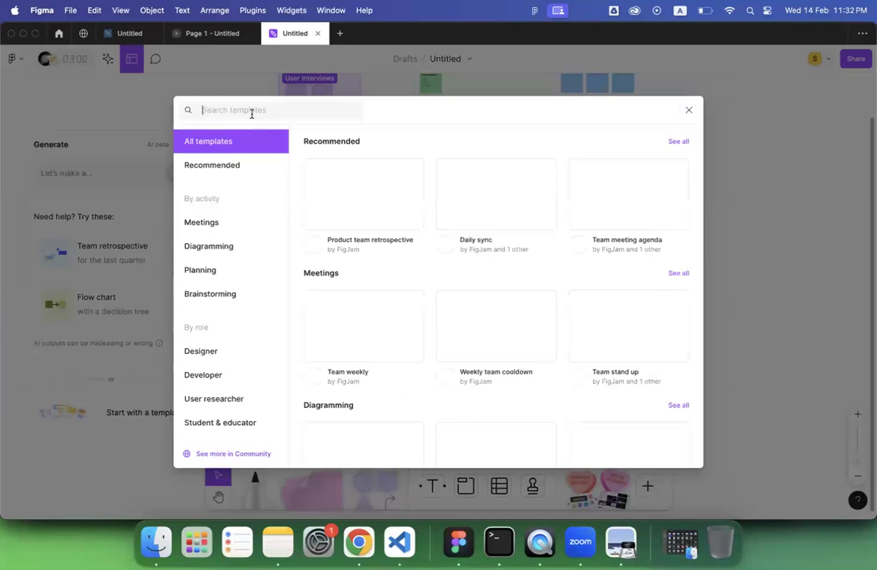
pyautogui.write('perosna')
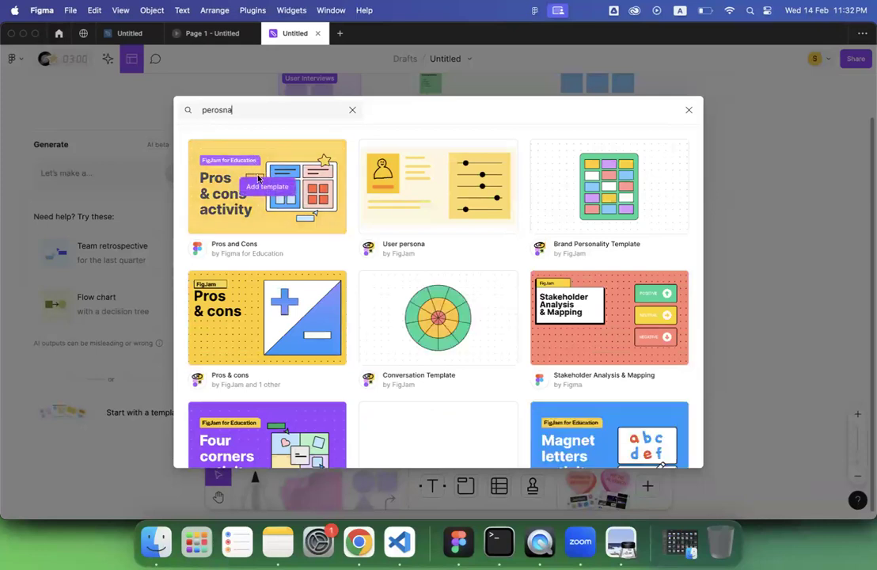
pyautogui.click(429, 191)
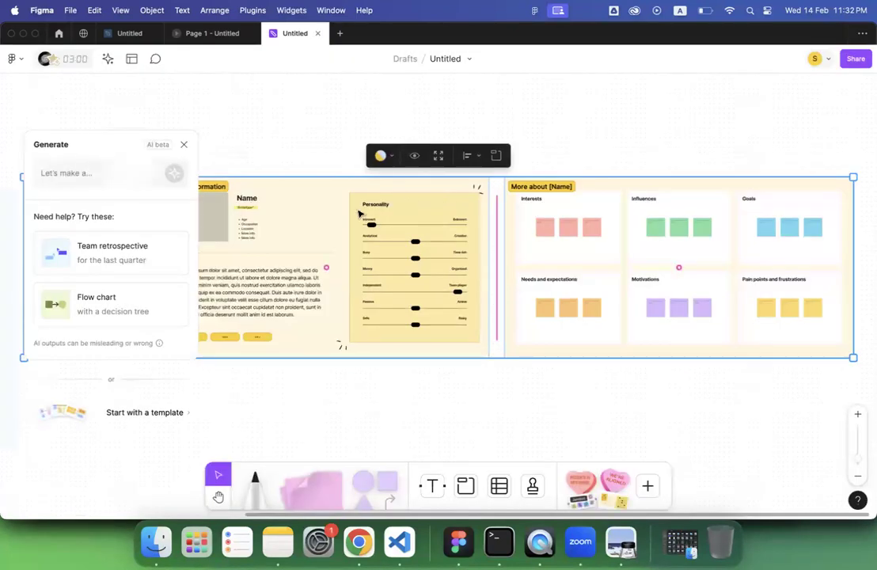
pyautogui.hscroll(-3, 359, 214)
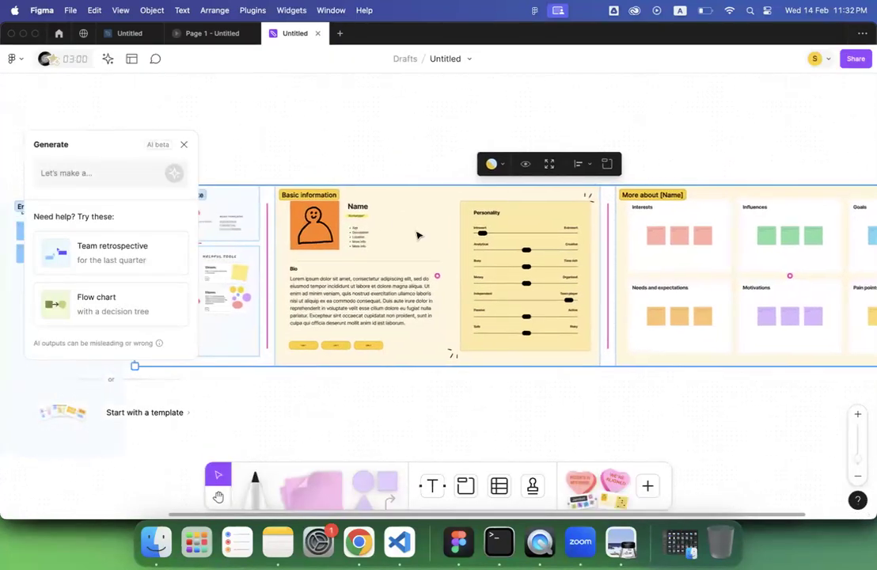
pyautogui.scroll(5, 414, 251)
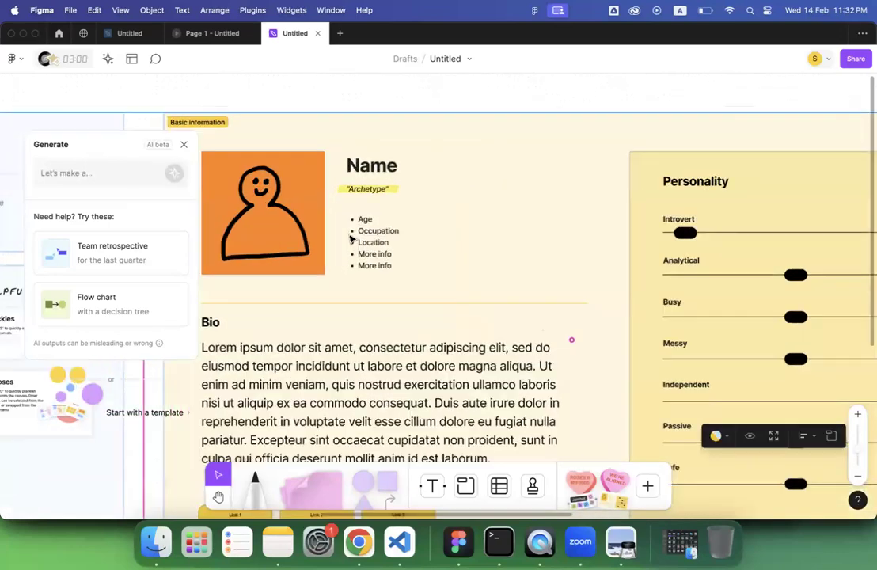
pyautogui.scroll(-5, 351, 240)
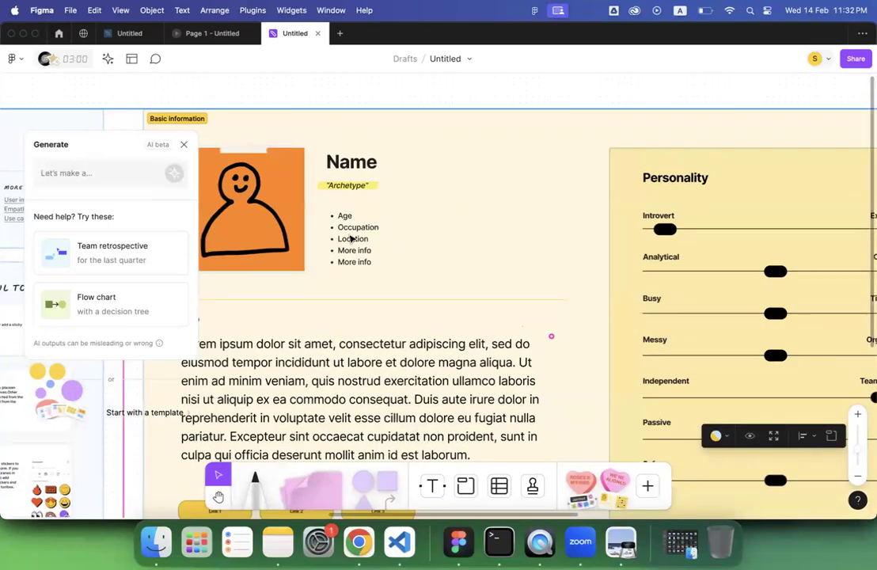
pyautogui.scroll(-2, 351, 239)
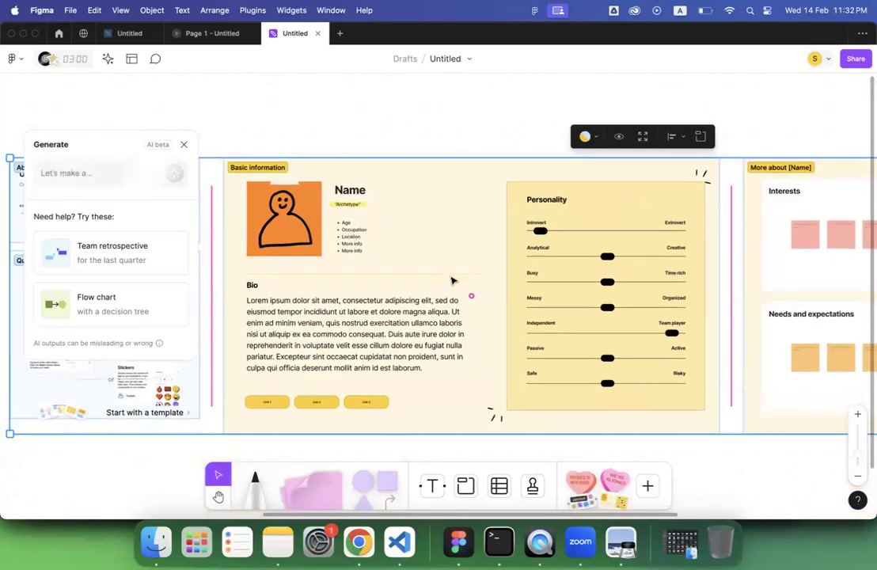
# Examine the User persona template's layout, from its introduction and Basic information to the More about section.
pyautogui.hscroll(5, 636, 253)
pyautogui.scroll(-3, 635, 253)
pyautogui.hscroll(3, 636, 254)
pyautogui.hscroll(-8, 636, 254)
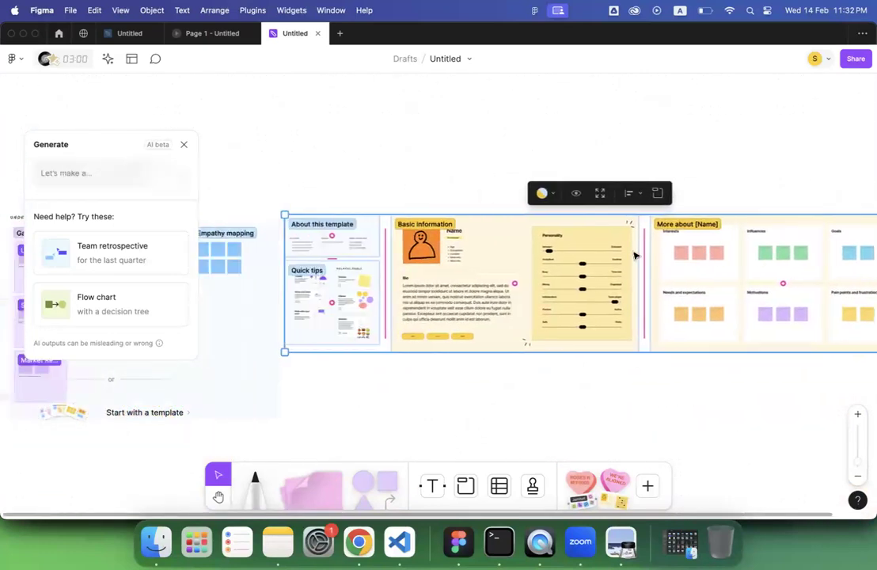
pyautogui.scroll(5, 582, 255)
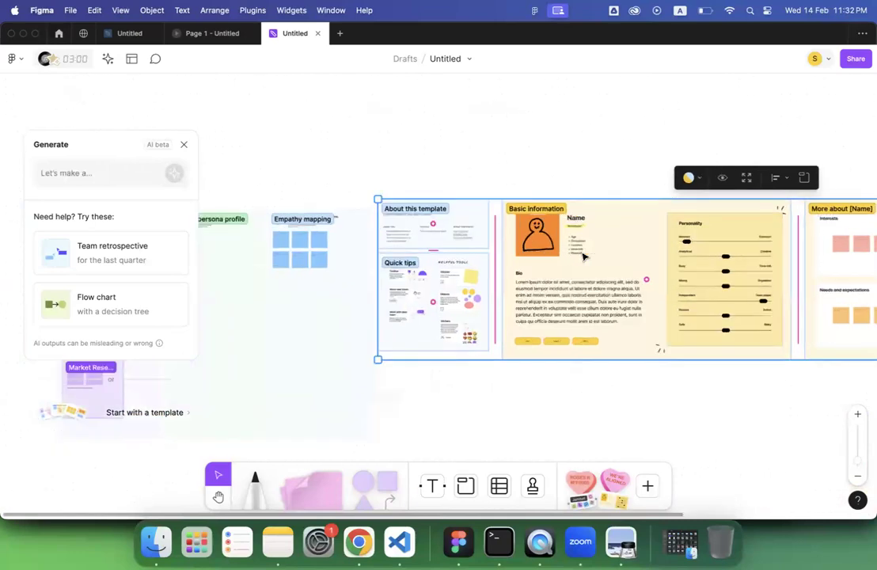
pyautogui.scroll(-3, 583, 256)
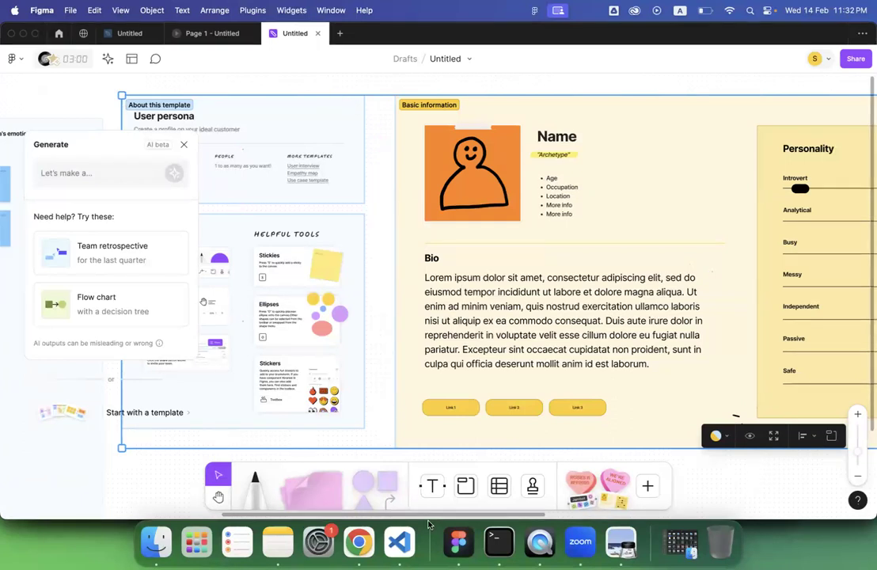
# Switch to Finder, open the ICITB folder on the Desktop, and check its B18 subfolder before returning to ICITB.
pyautogui.click(156, 542)
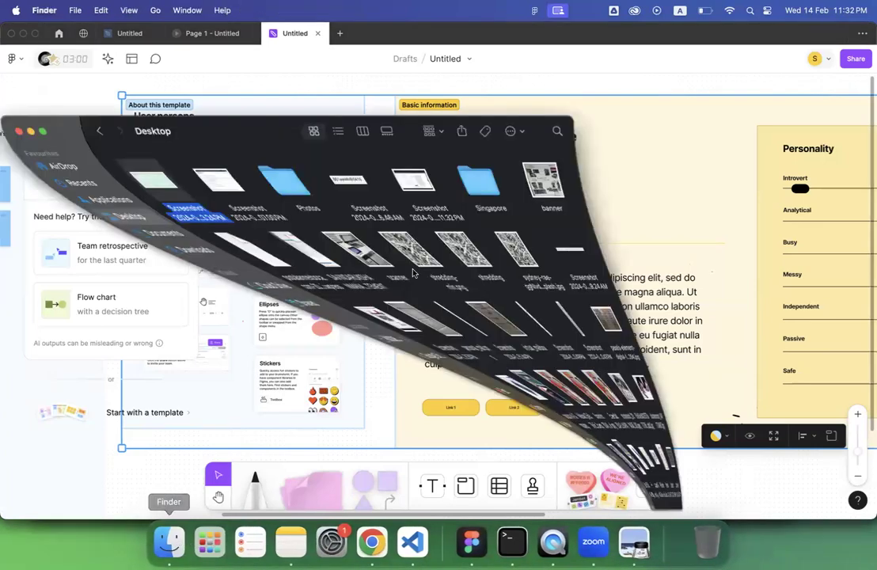
pyautogui.click(250, 187)
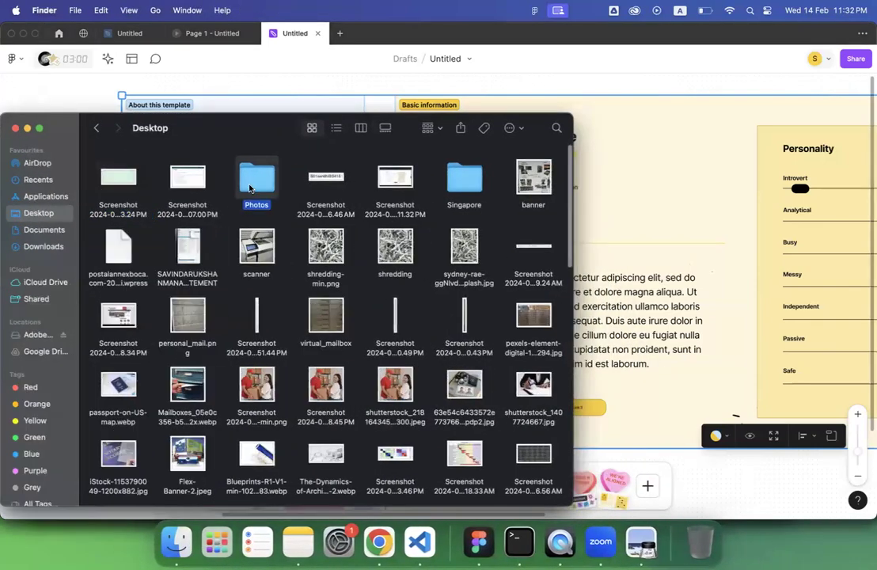
pyautogui.press('i')
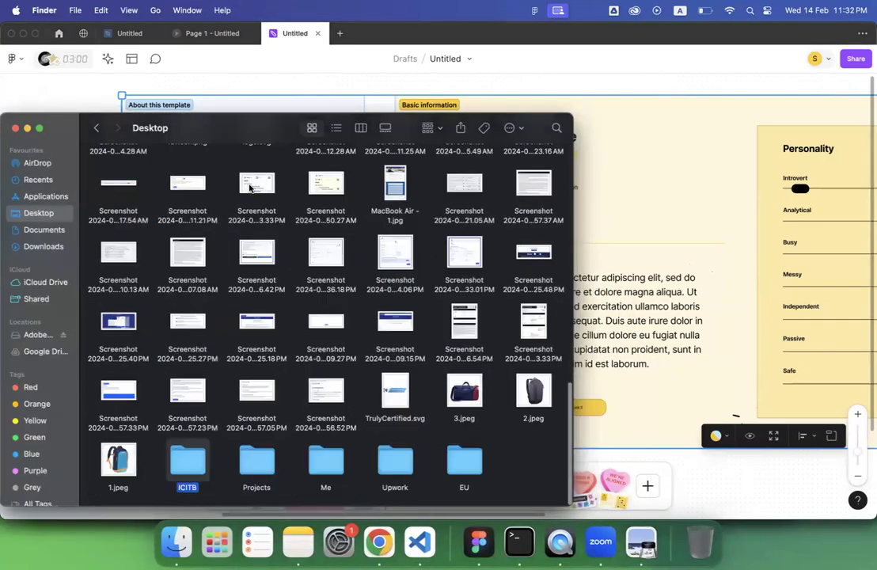
pyautogui.doubleClick(182, 464)
pyautogui.doubleClick(250, 207)
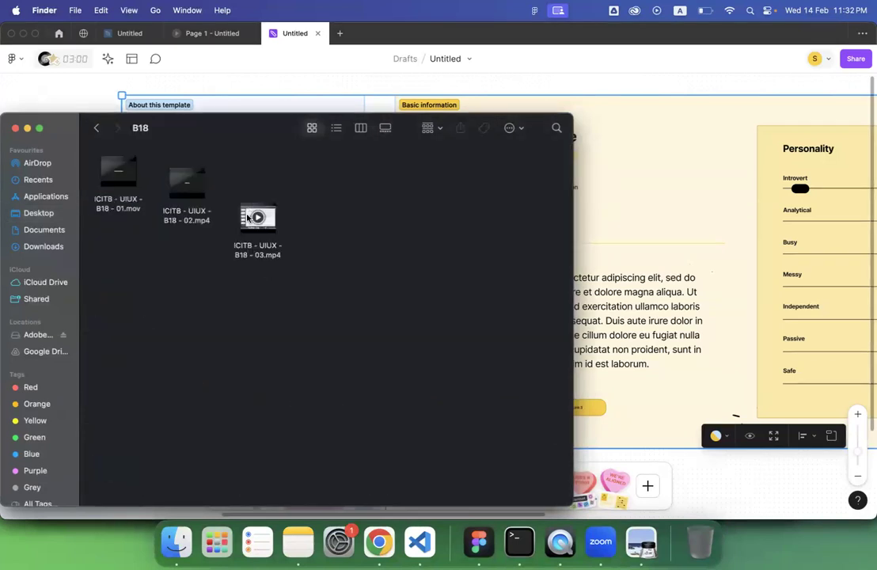
pyautogui.click(96, 129)
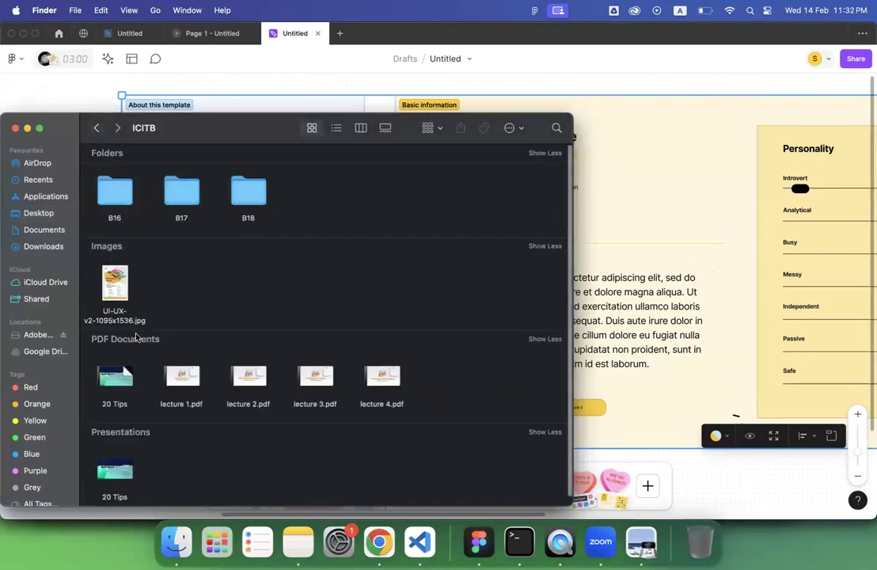
# Check lecture 4.pdf and close it, and open the 20 Tips PDF at its title page.
pyautogui.doubleClick(388, 377)
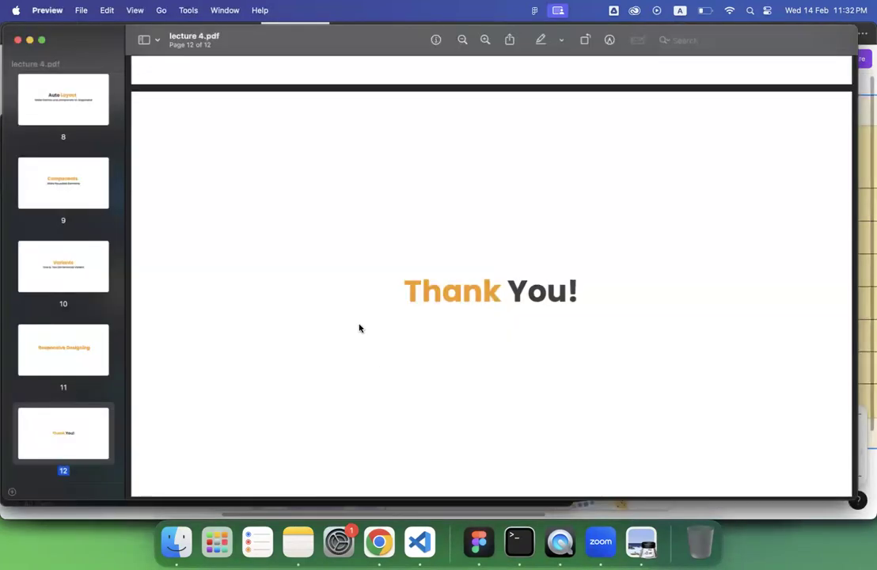
pyautogui.click(18, 41)
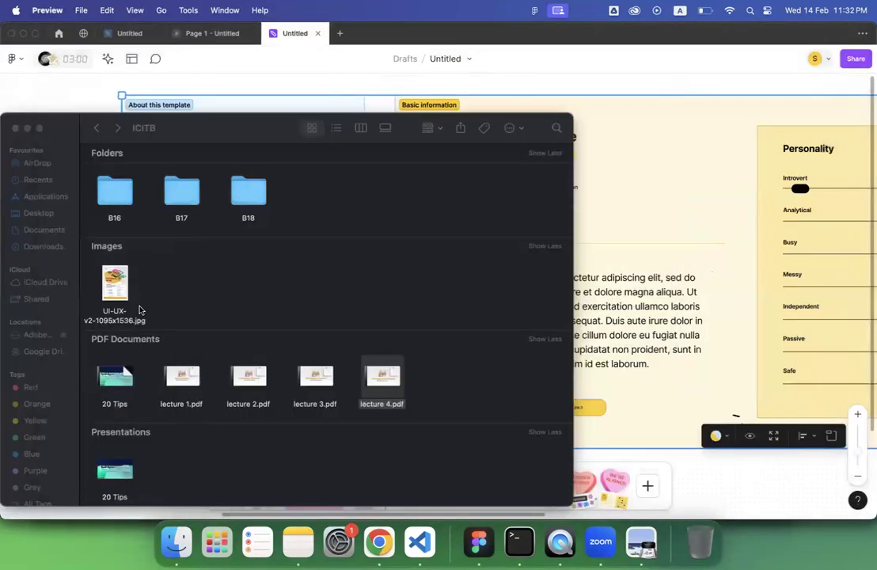
pyautogui.click(119, 375)
pyautogui.doubleClick(115, 379)
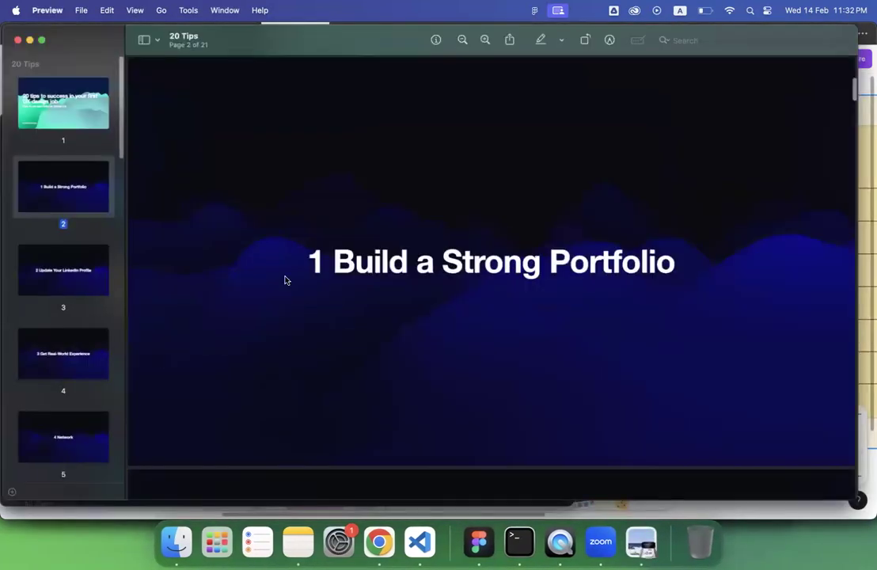
pyautogui.click(47, 95)
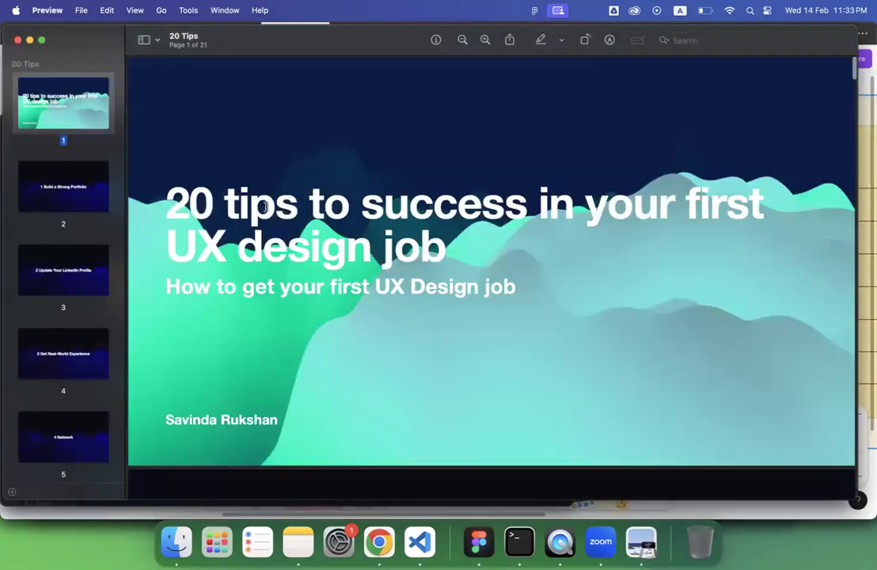